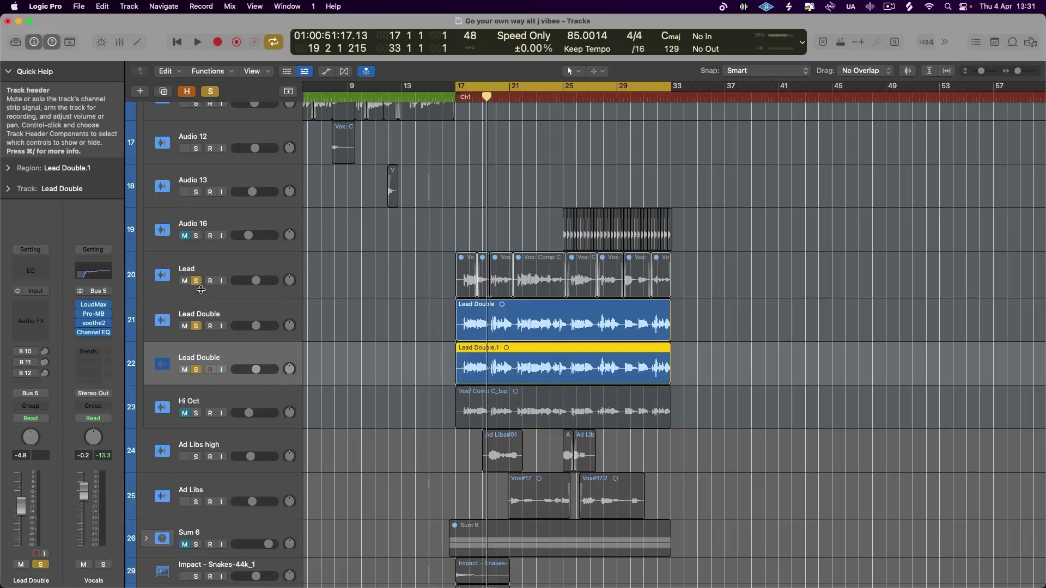
- Rename track 21 as Lead Vox and mute it, keeping the Lead Double track below selected
left_click(234, 314)
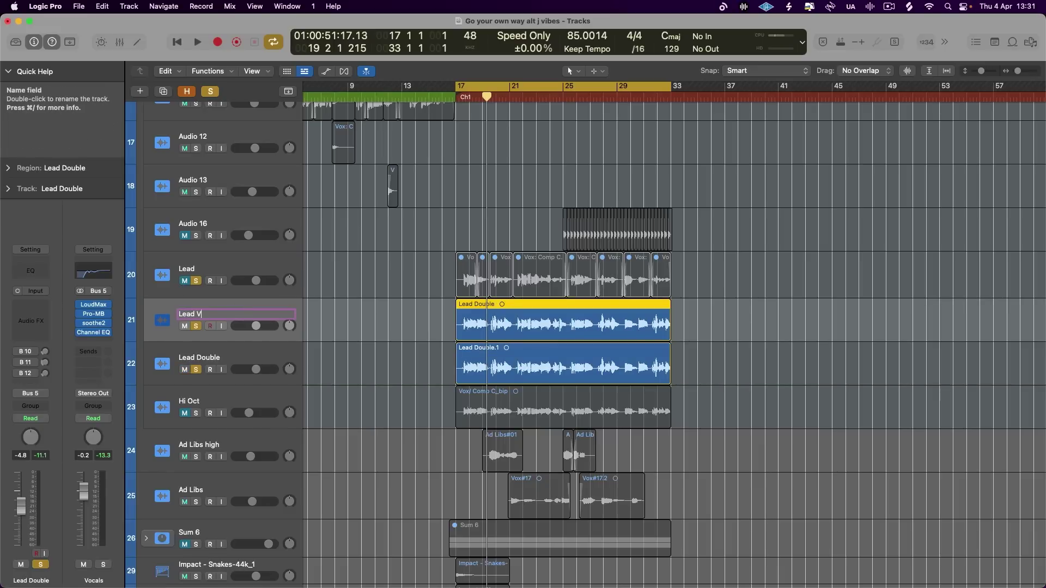
key("Return")
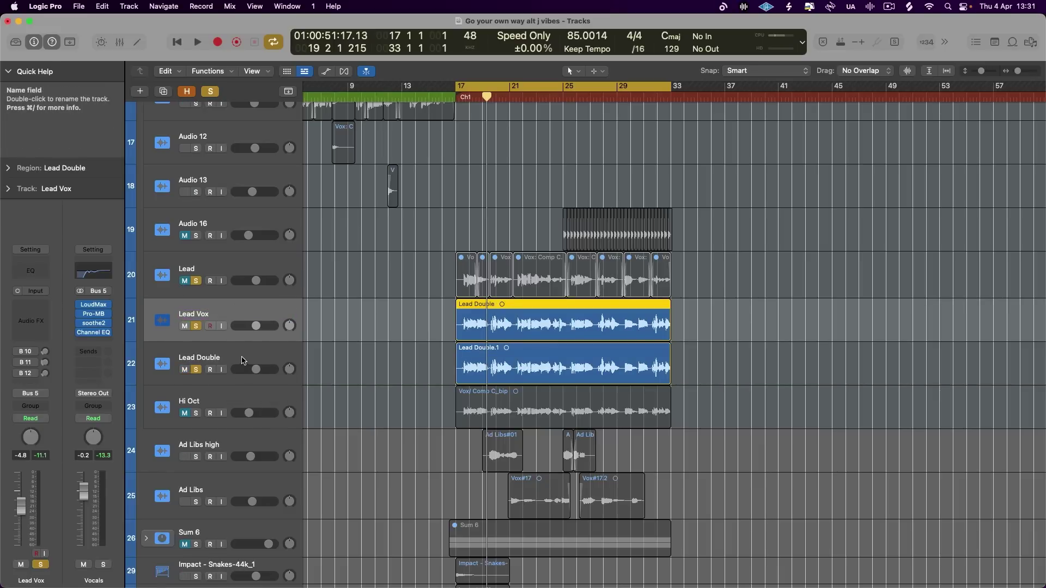
left_click(243, 364)
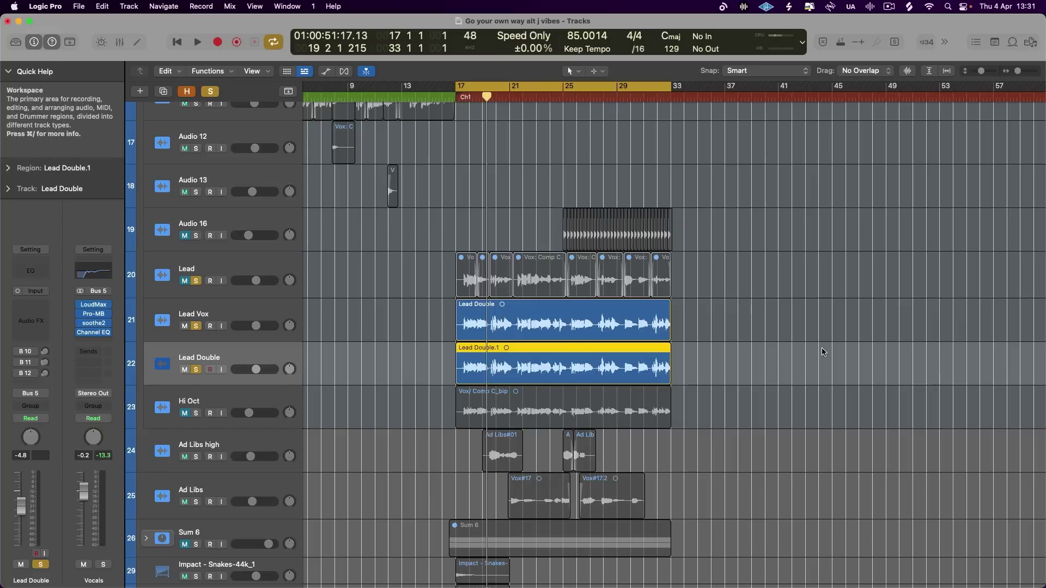
left_click(184, 326)
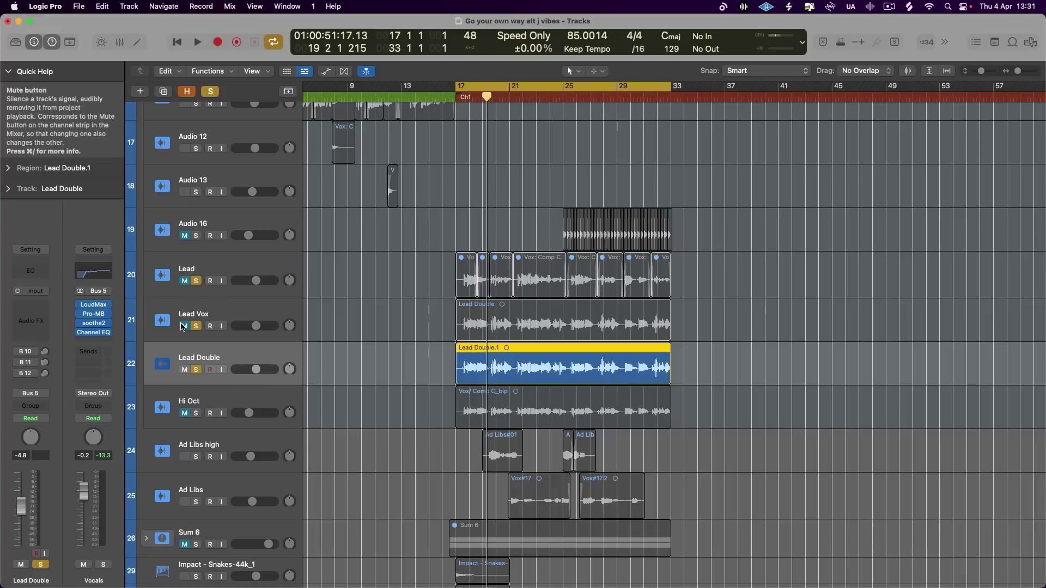
- Insert the Ensemble modulation effect in its Mono->Stereo version on the Lead Double track
left_click(40, 308)
mouse_move(90, 442)
mouse_move(92, 496)
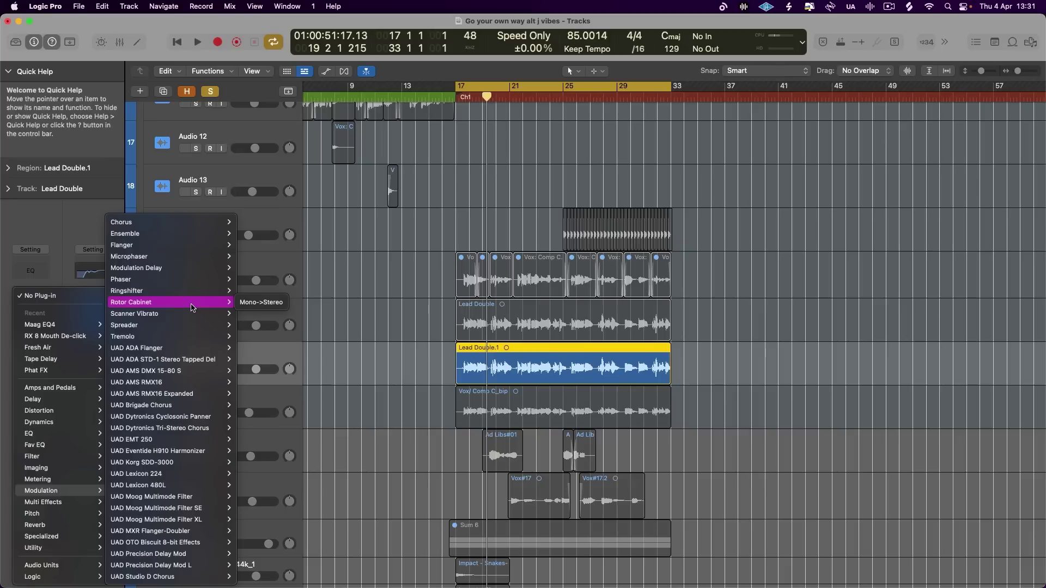
mouse_move(197, 237)
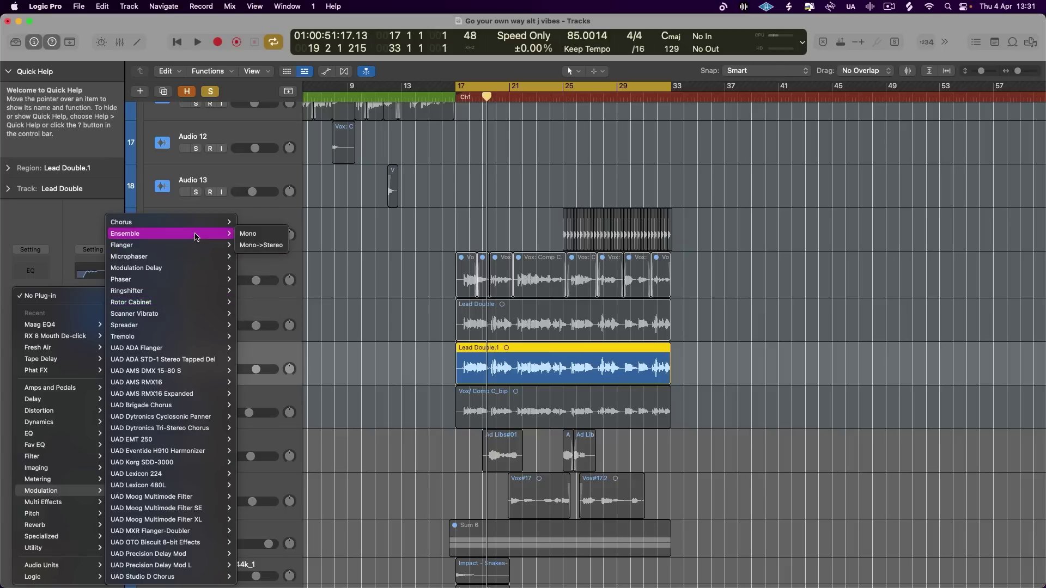
left_click(252, 245)
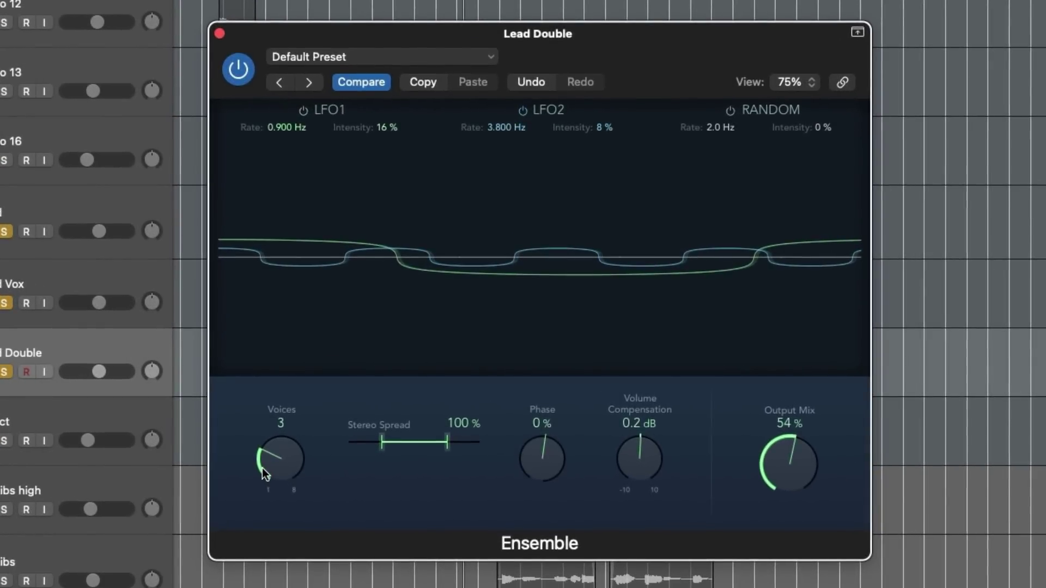
- Set Ensemble to 5 voices, 130% stereo spread, +20% phase and 100% output mix, and close its window
left_click_drag(288, 463, 307, 403)
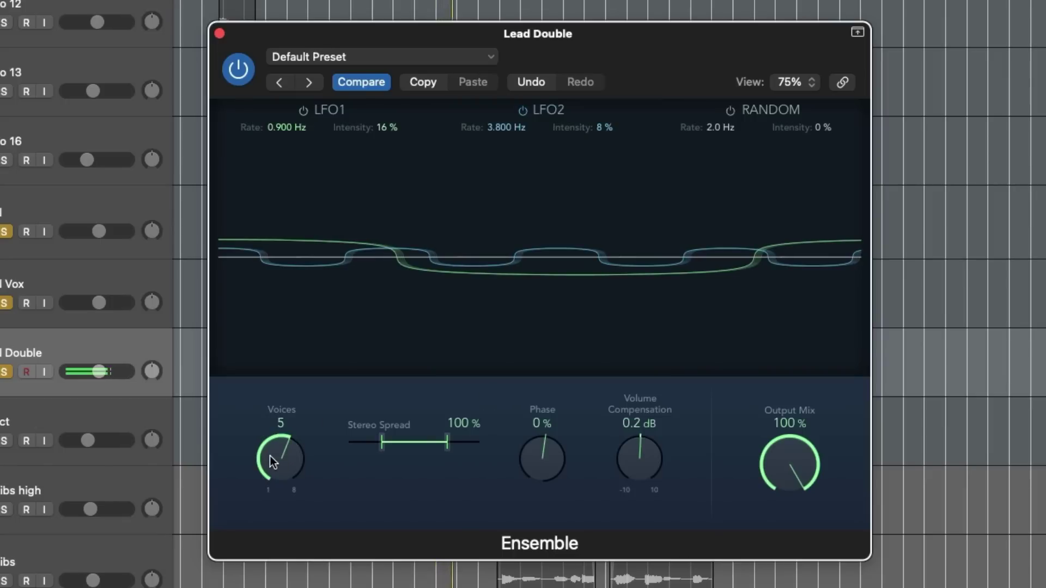
left_click_drag(541, 458, 558, 421)
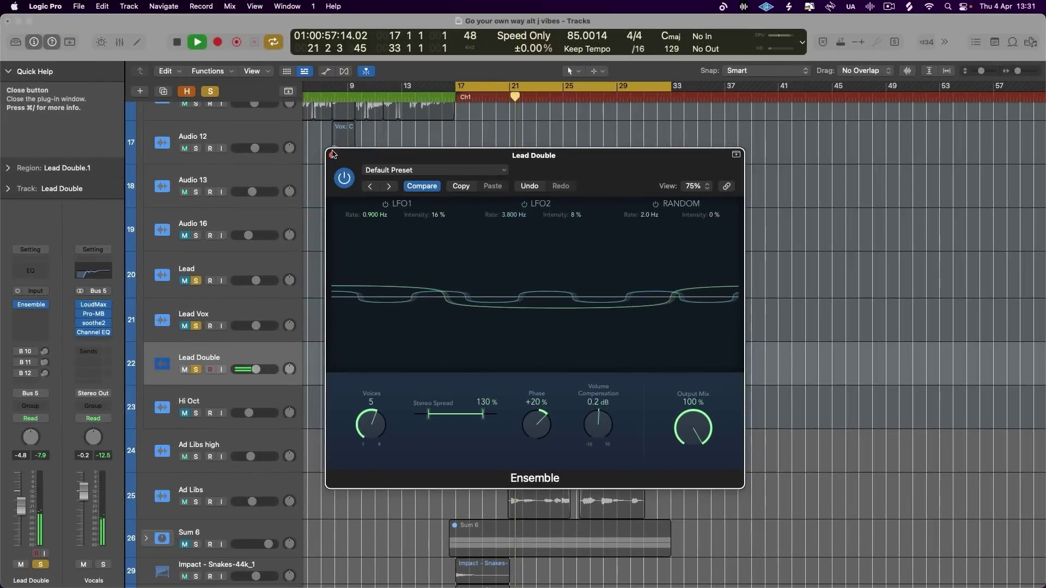
key("v")
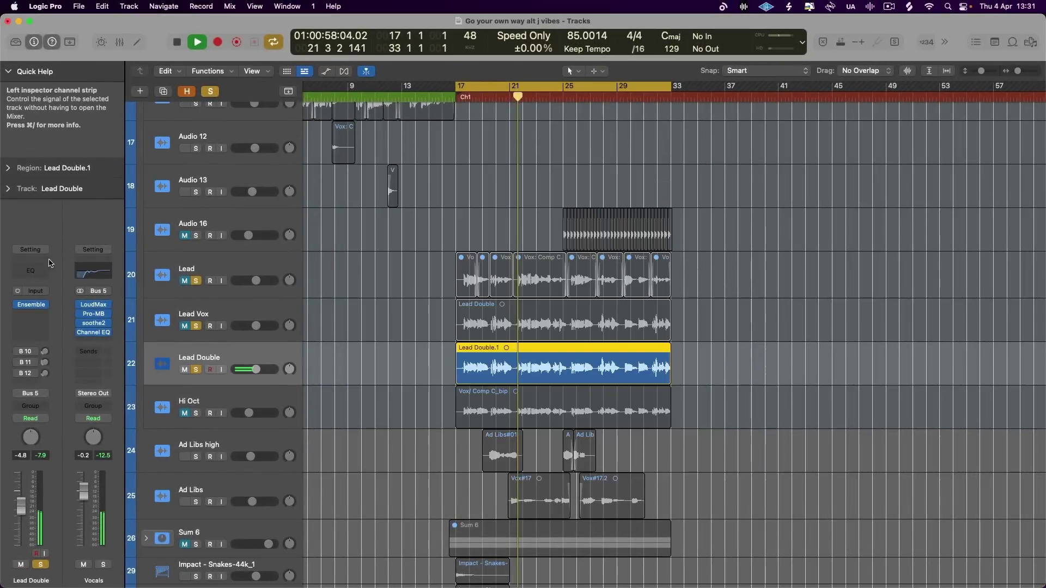
- Add a Channel EQ to Lead Double with a 6.7 dB cut at 695 Hz and a 5.2 dB high-shelf cut at 7250 Hz
left_click(40, 270)
left_click_drag(531, 306, 602, 337)
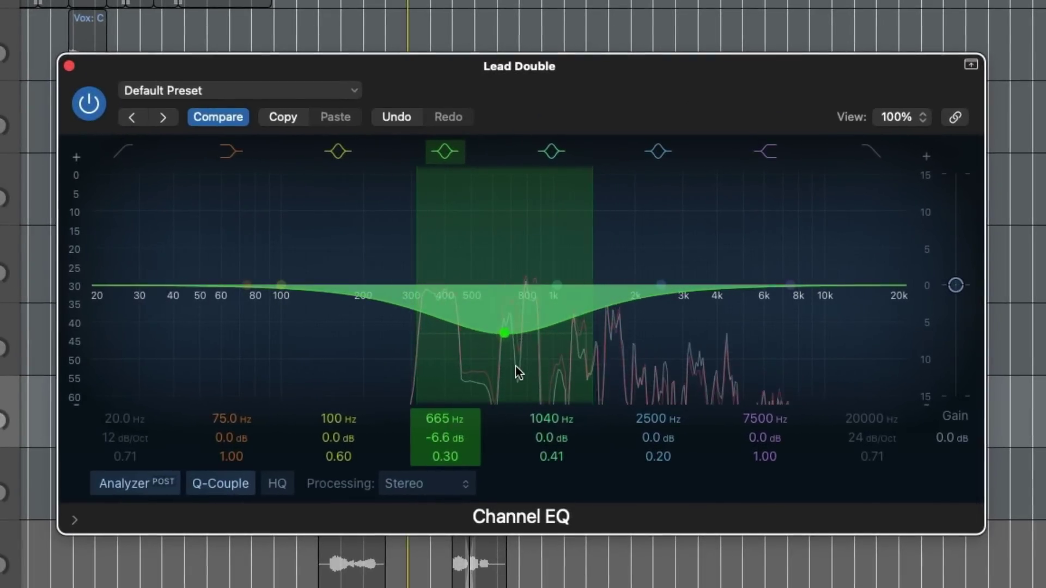
left_click_drag(515, 366, 520, 365)
left_click_drag(806, 306, 802, 355)
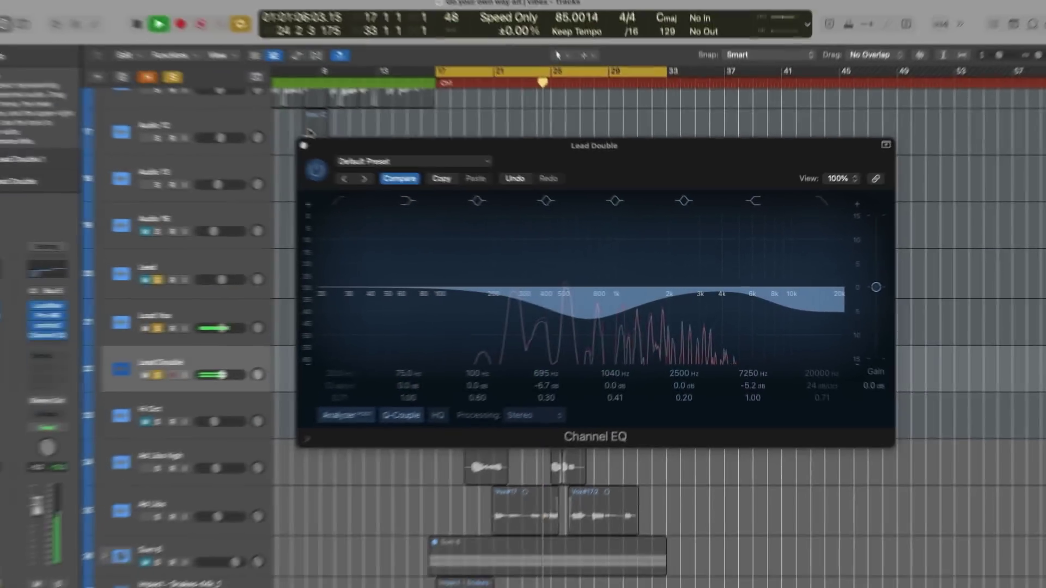
left_click(304, 146)
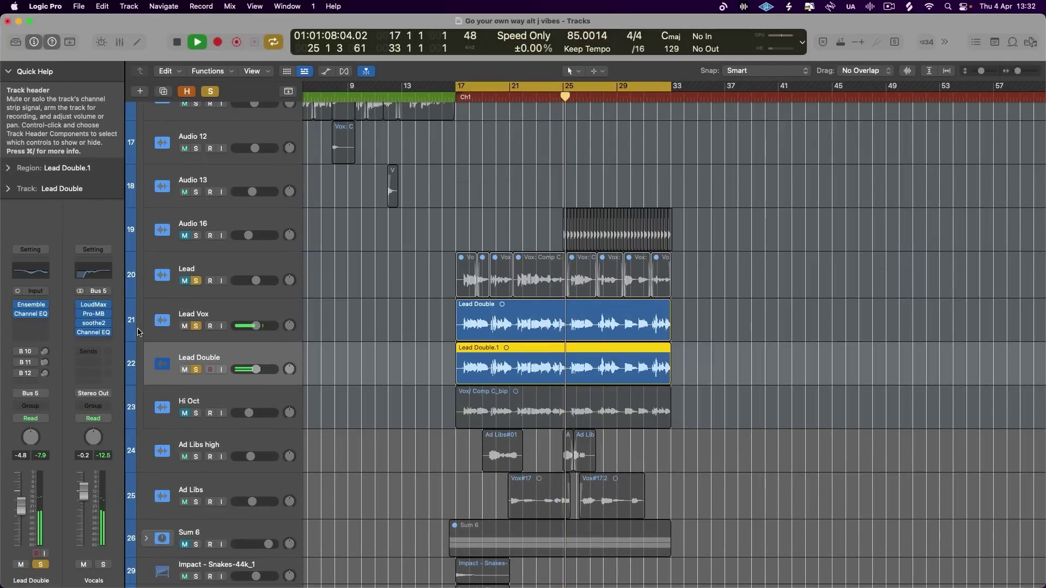
- Set Lead Double's Ensemble to 8 voices, LFO1 intensity 35%, LFO2 rate 1.833 Hz and intensity 64%, and Random intensity 23%
left_click(31, 305)
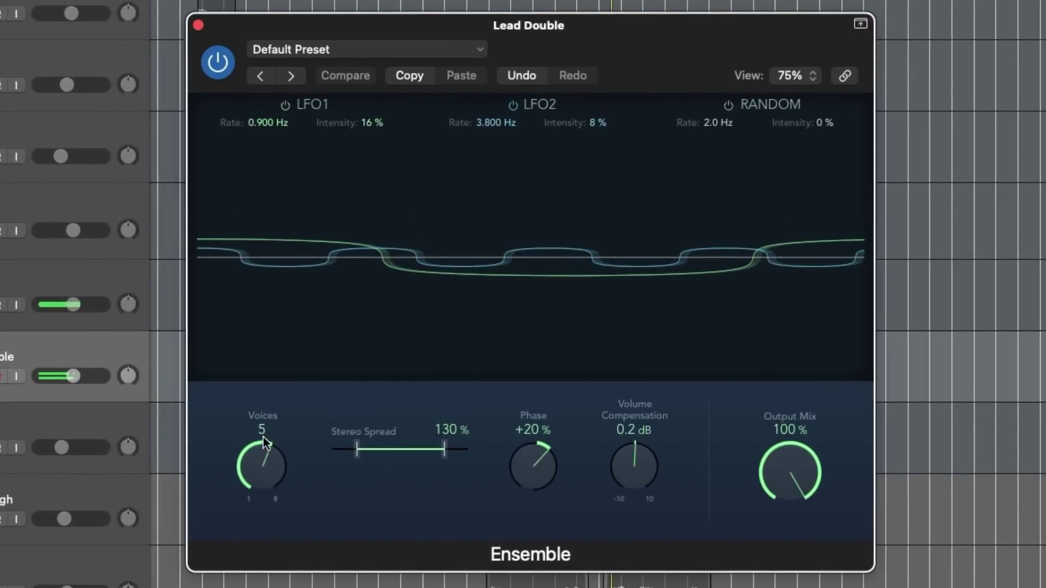
left_click_drag(261, 452, 263, 419)
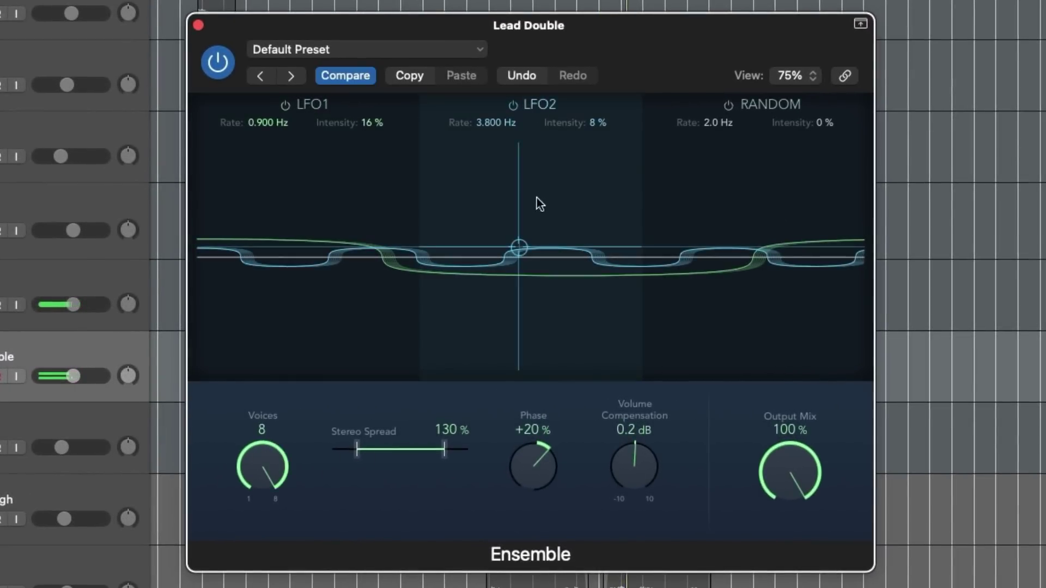
left_click_drag(524, 225, 527, 191)
left_click_drag(756, 212, 756, 186)
left_click_drag(310, 233, 315, 211)
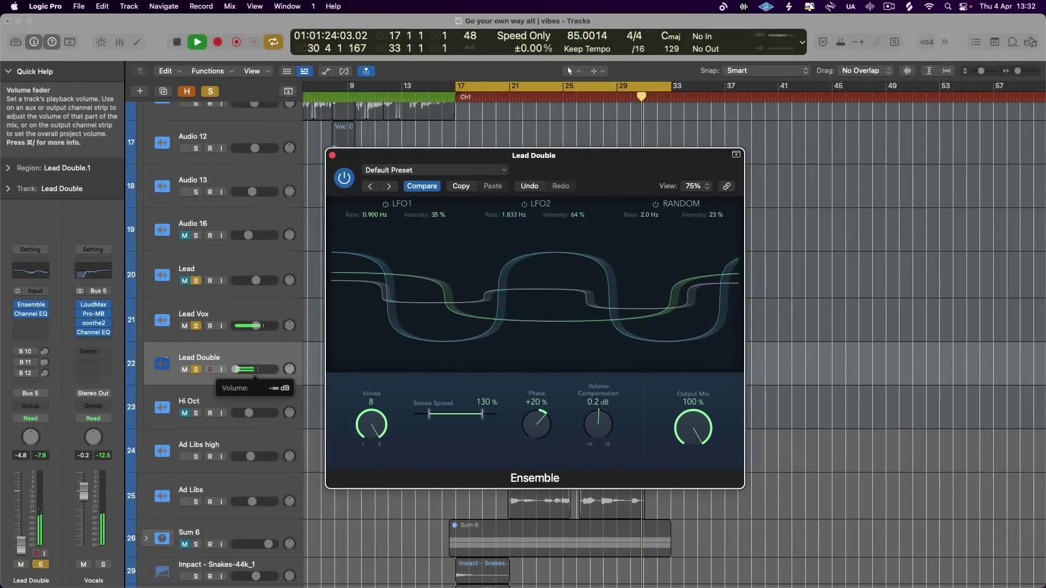
- Lower the Lead Double track's volume to -16.0 dB, comparing the mix with that track muted and unmuted, and stop playback
left_click_drag(235, 370, 243, 369)
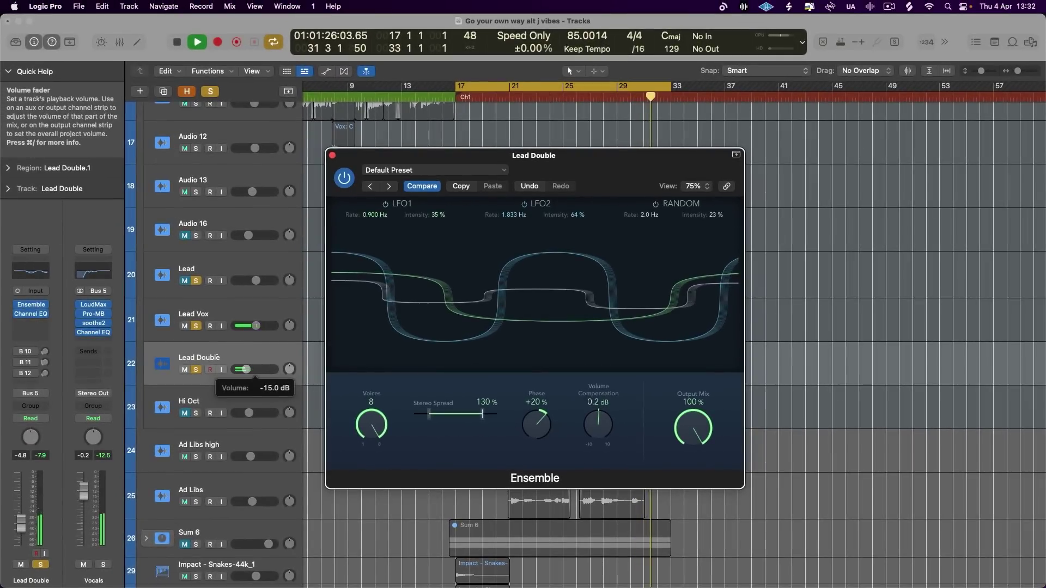
key("v")
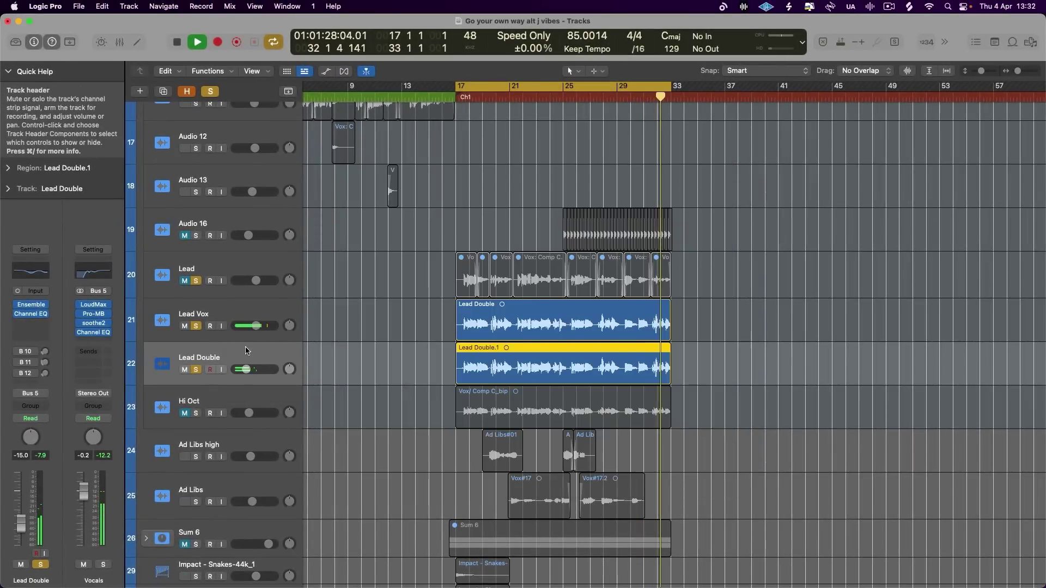
left_click(185, 370)
left_click(184, 370)
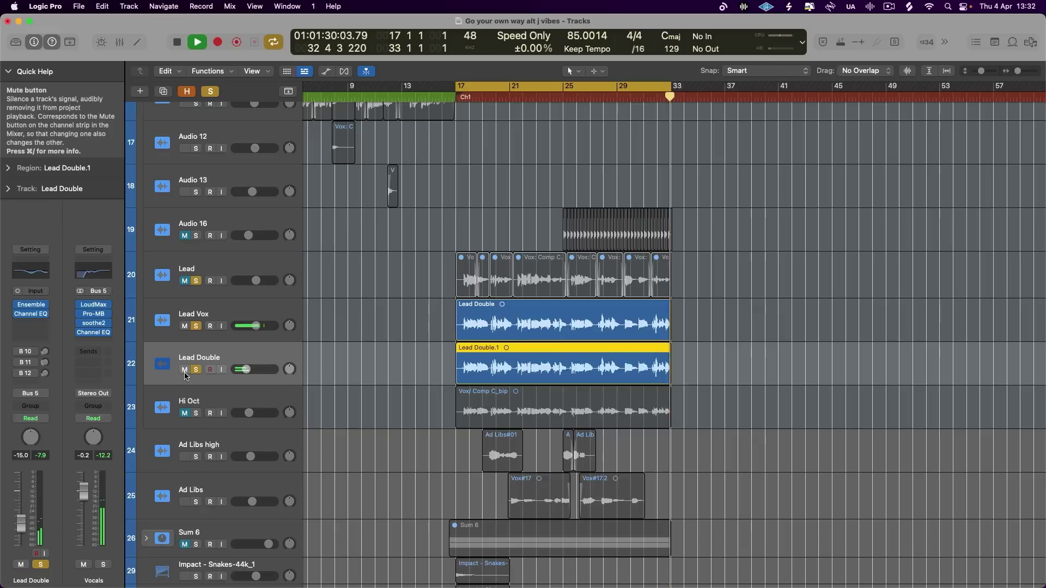
left_click_drag(243, 379, 241, 380)
key("space")
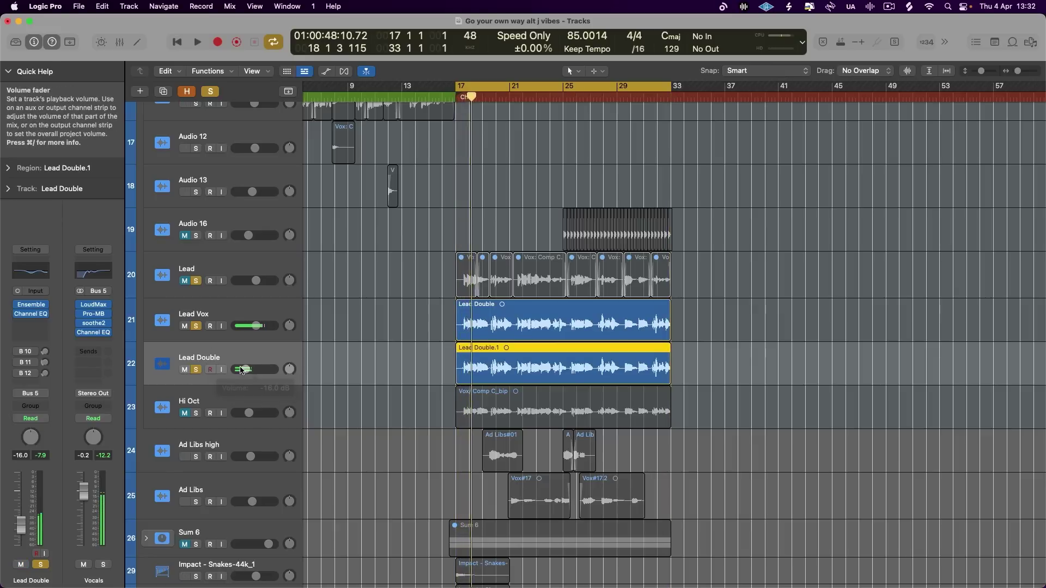
- Insert the Pitch Shifter effect after the Channel EQ on the Lead Double track
left_click(39, 327)
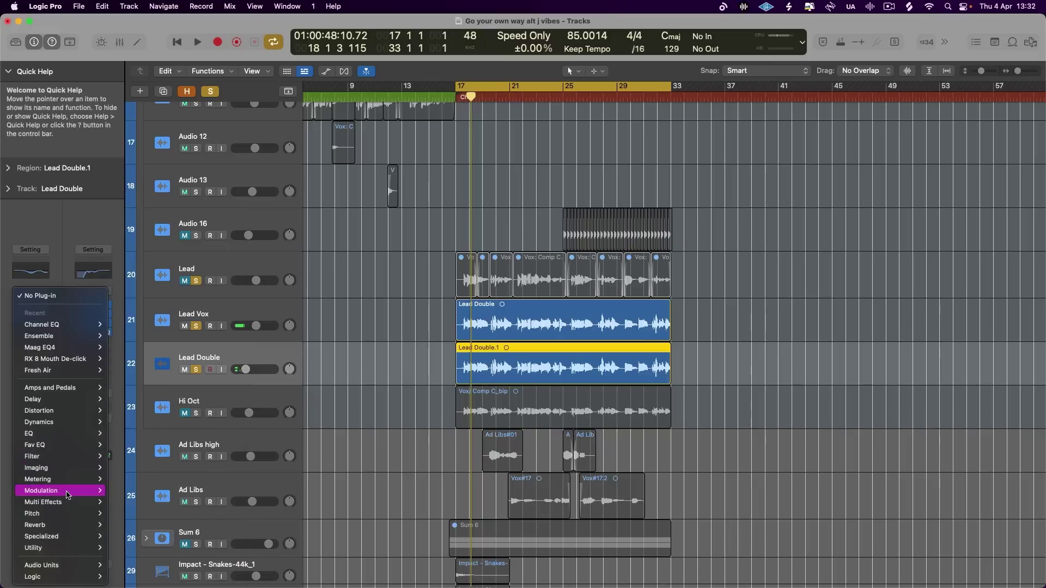
mouse_move(60, 514)
mouse_move(154, 519)
left_click(256, 525)
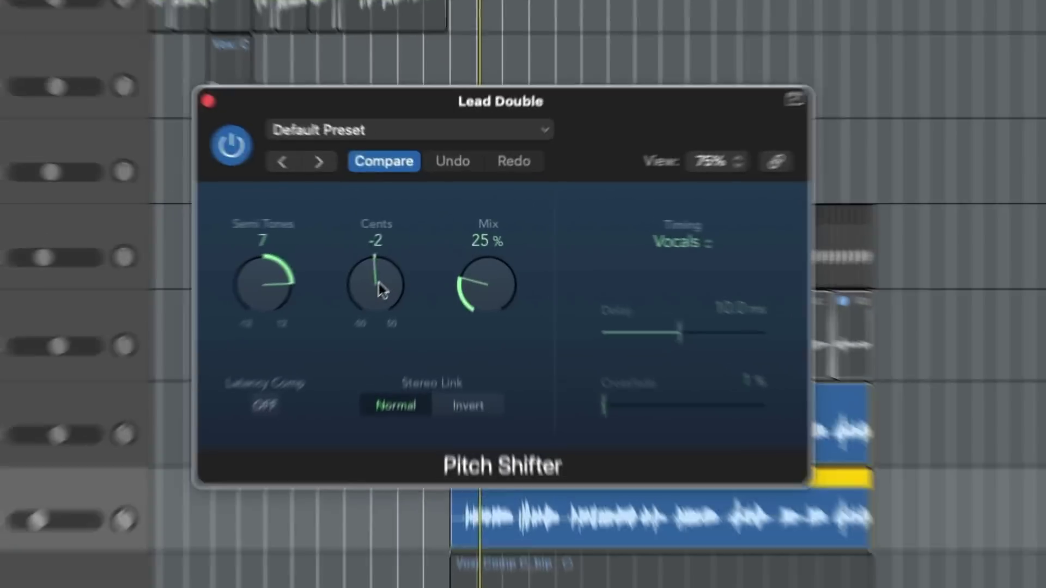
- Set the Pitch Shifter to 0 semitones, -12 cents and 100% mix
left_click_drag(379, 289, 380, 298)
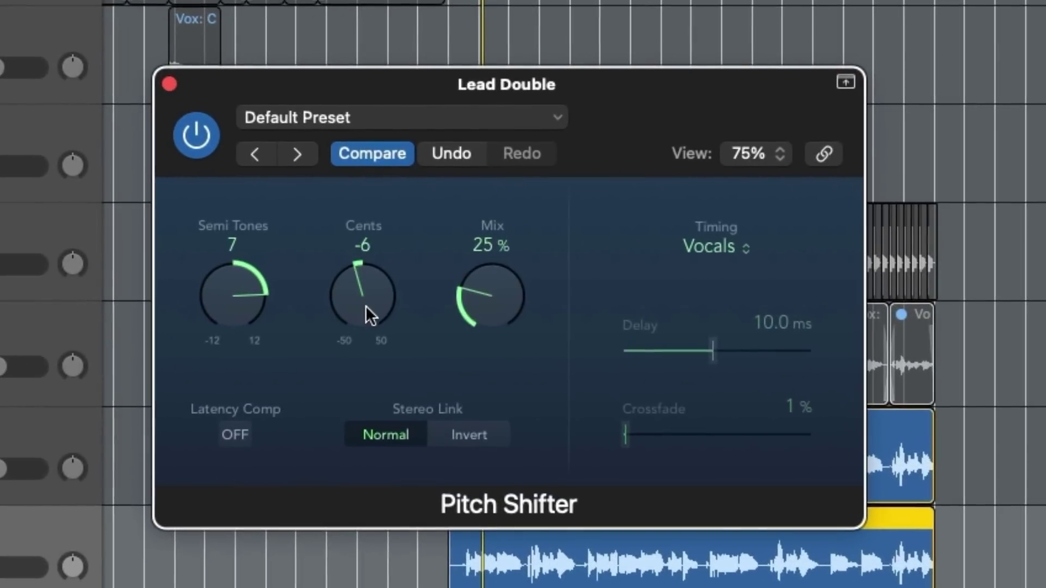
left_click_drag(480, 234, 569, 90)
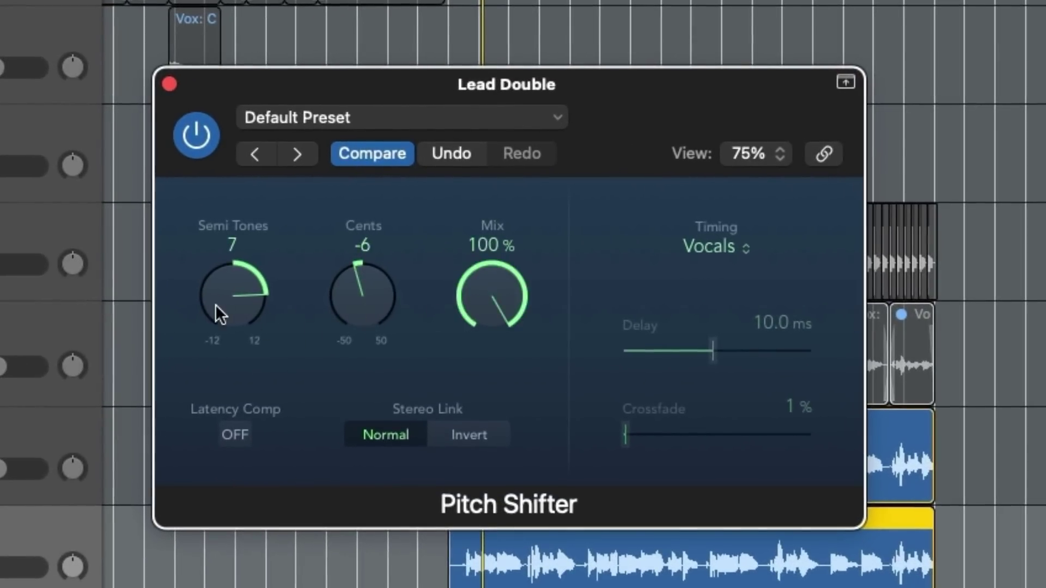
left_click_drag(216, 306, 215, 371)
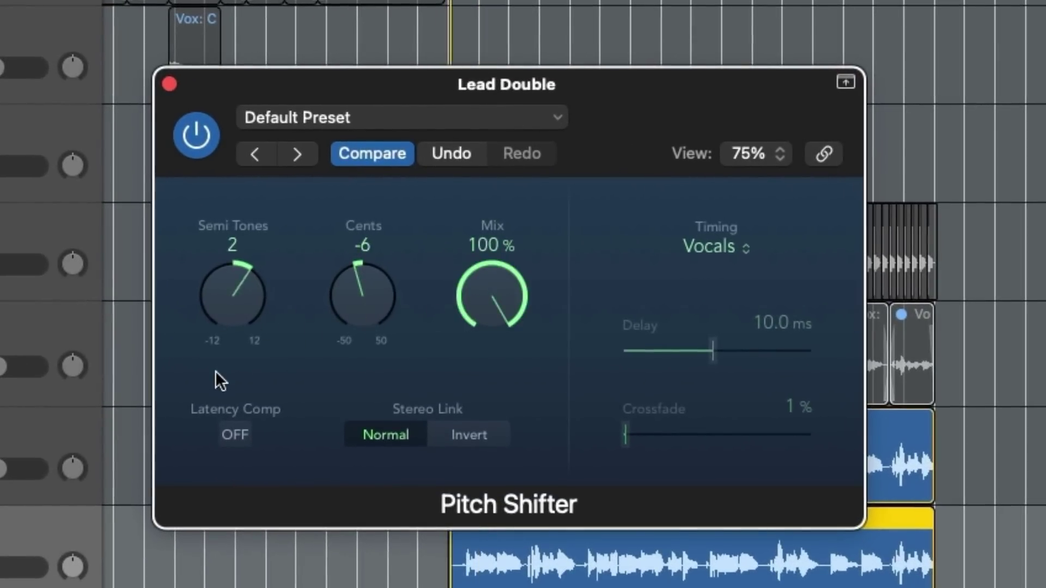
mouse_move(342, 318)
left_mouse_down()
mouse_move(339, 340)
mouse_move(341, 330)
left_mouse_up()
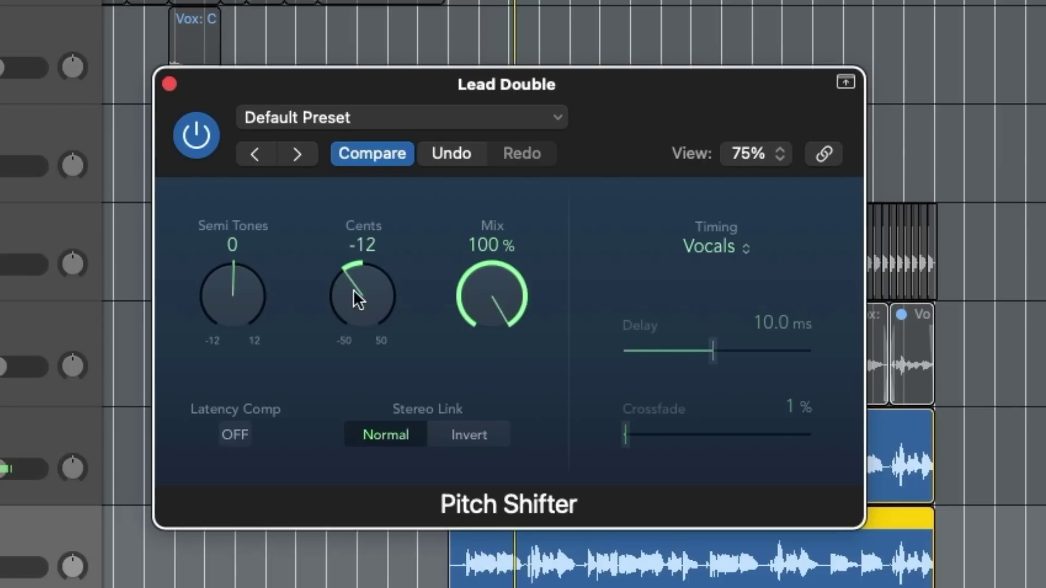
- Turn on the Pitch Shifter's latency compensation, set its detune to 12 cents, and close the effect window
left_click_drag(362, 316, 368, 260)
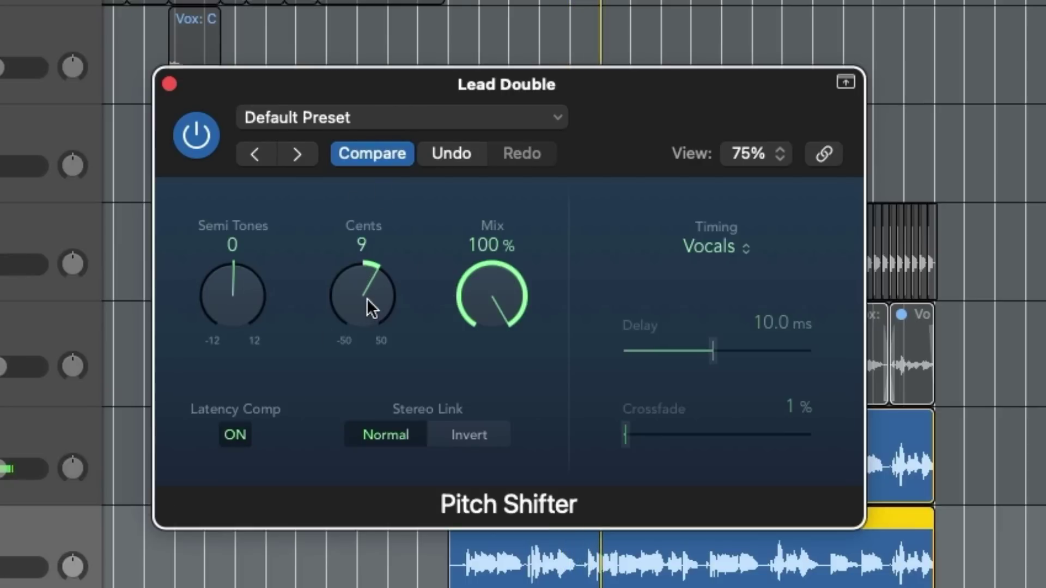
left_click_drag(360, 292, 358, 292)
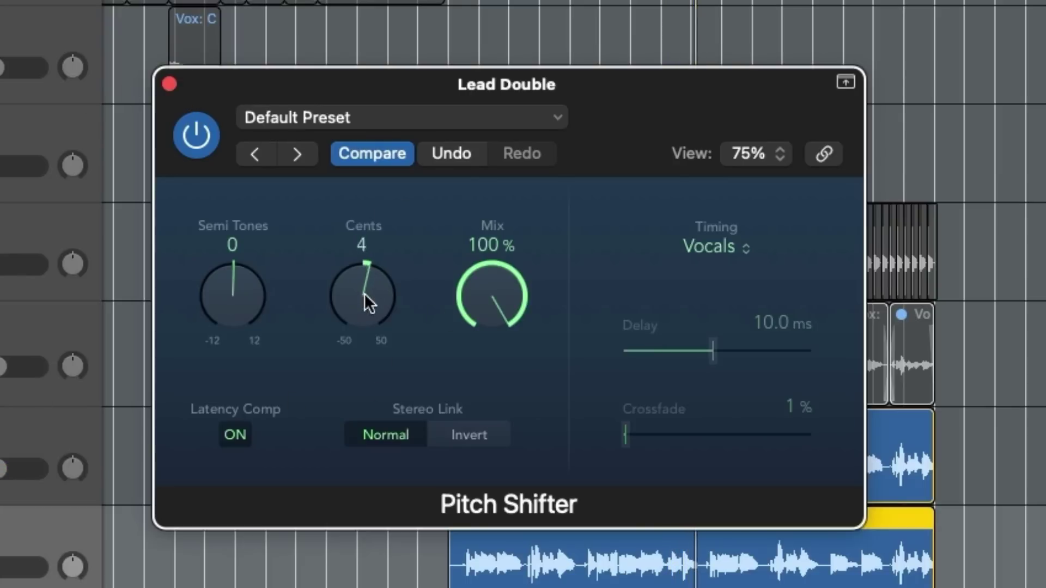
left_click_drag(369, 271, 370, 267)
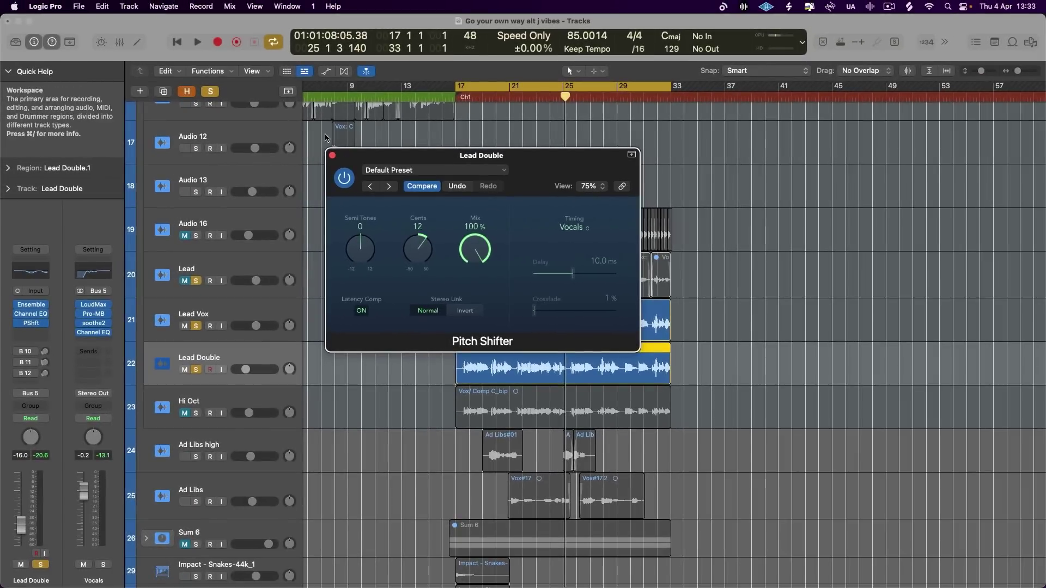
left_click(333, 156)
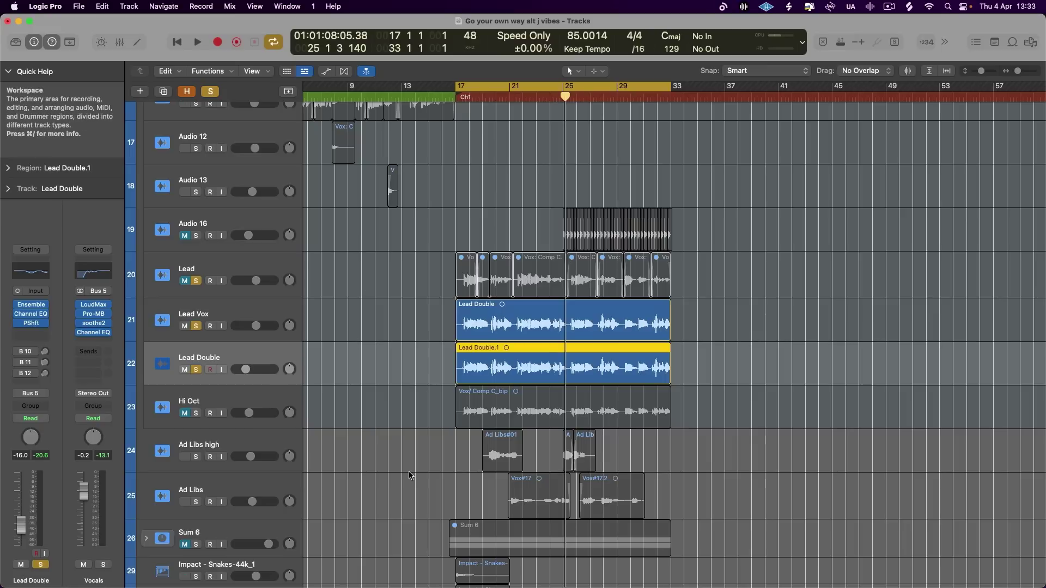
scroll(410, 475, "up", 6)
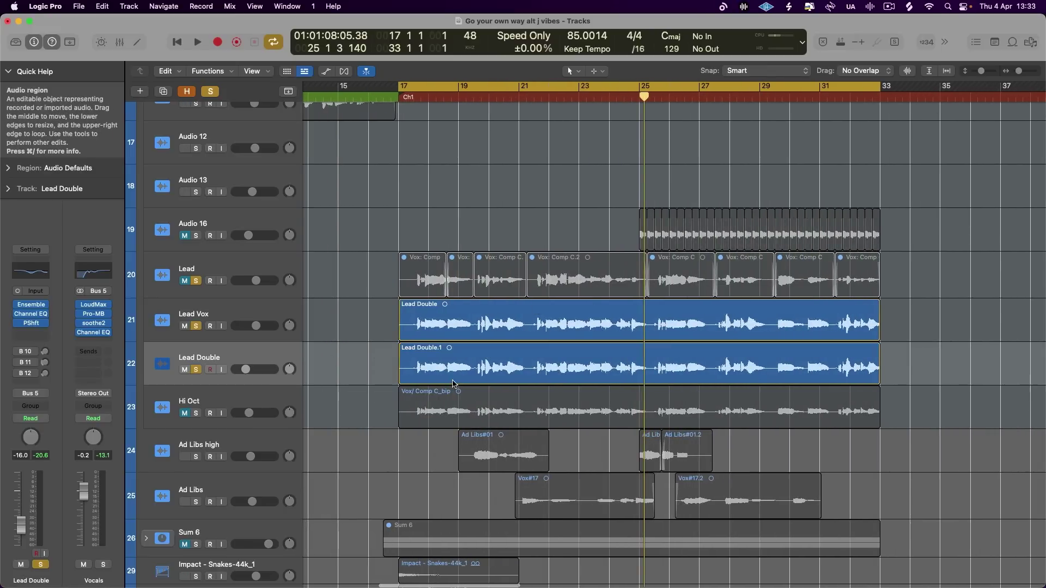
left_click(373, 374)
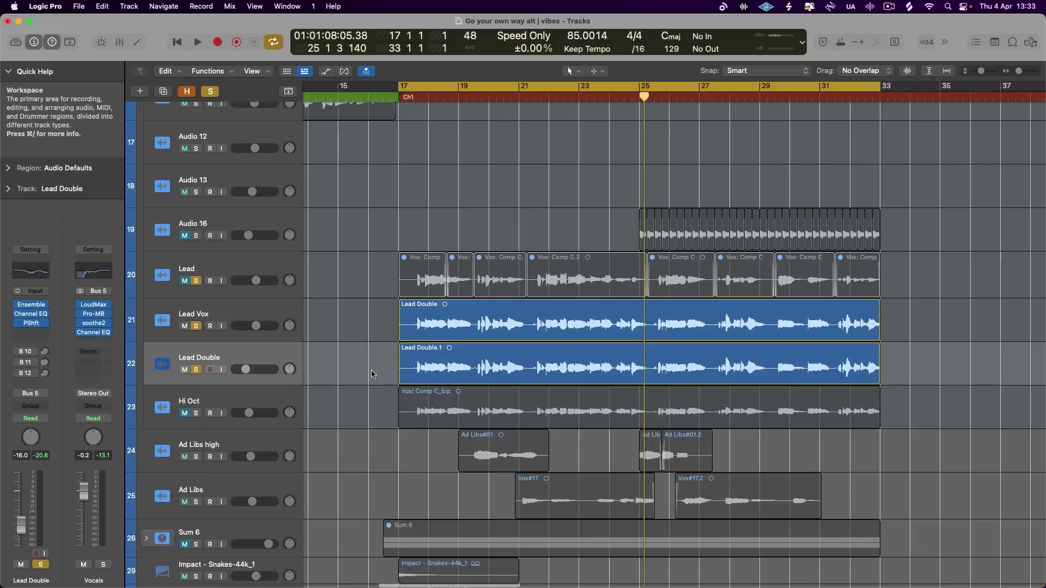
left_click_drag(383, 326, 404, 359)
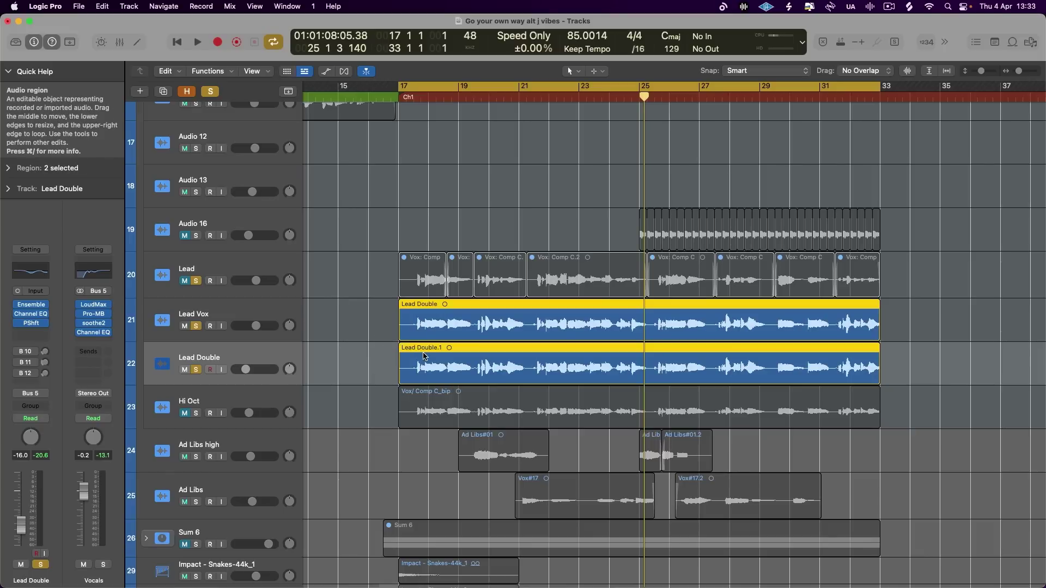
left_click(386, 361)
left_click(429, 377)
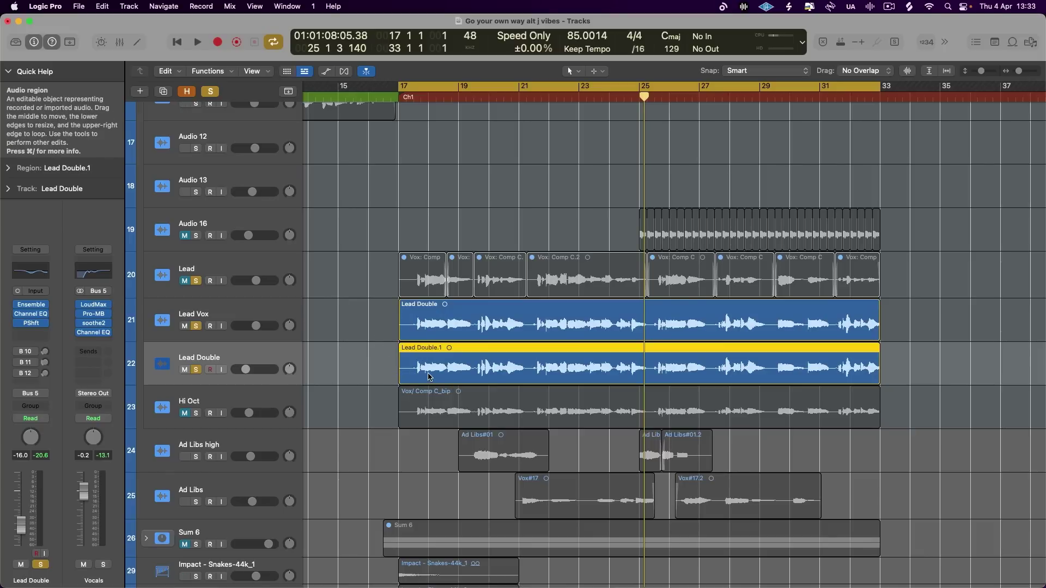
left_click(339, 389)
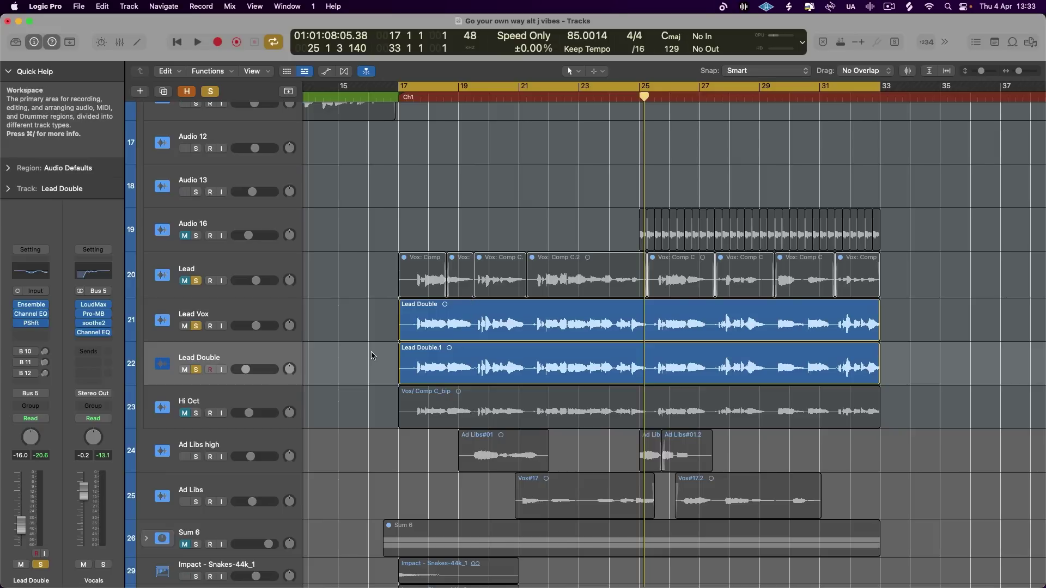
- Review the Ensemble and Pitch Shifter settings on the Lead Double track, and close both effect windows
left_click(31, 306)
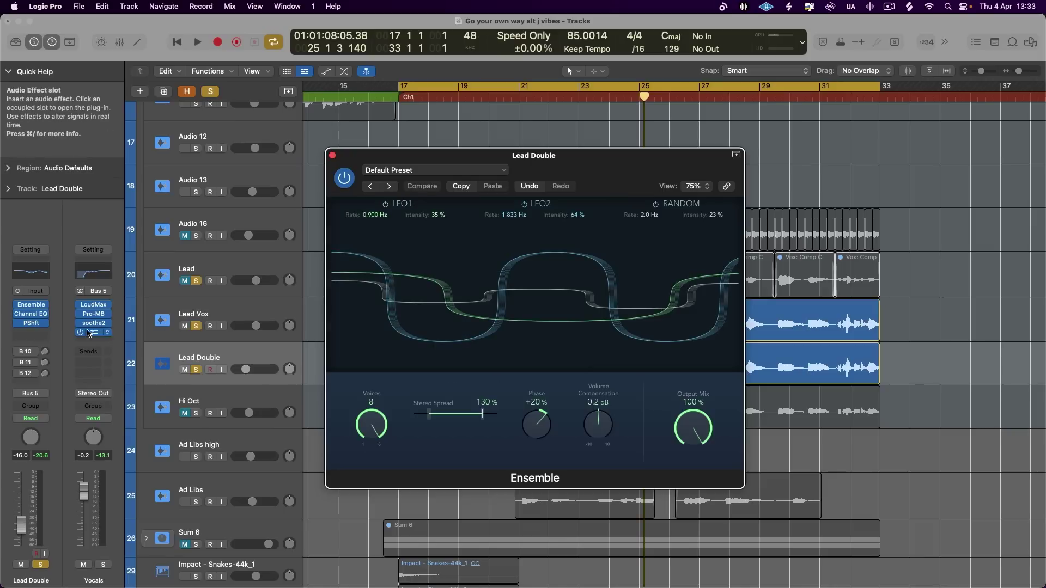
left_click(38, 326)
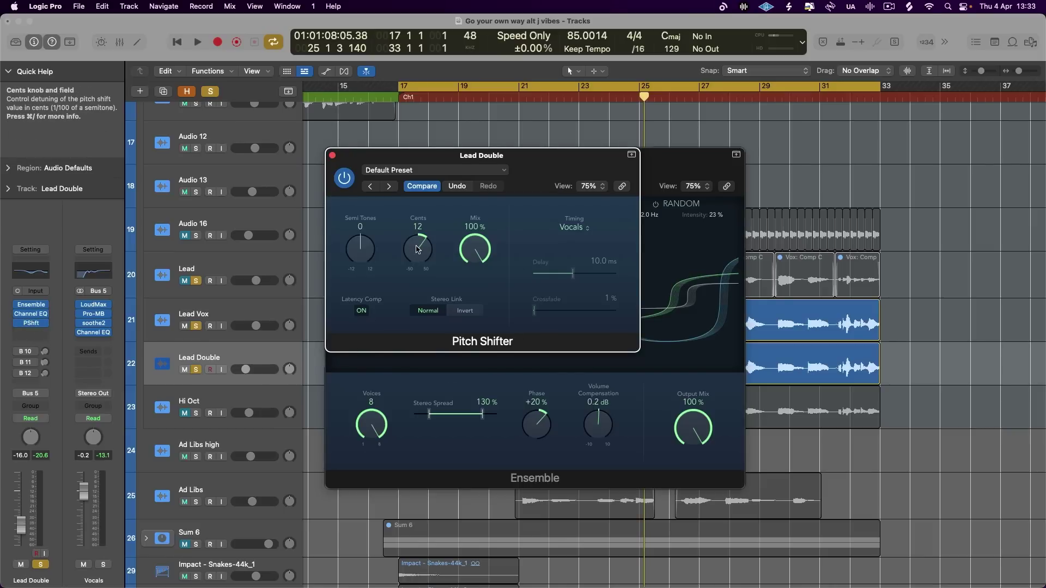
left_click(332, 155)
left_click(332, 155)
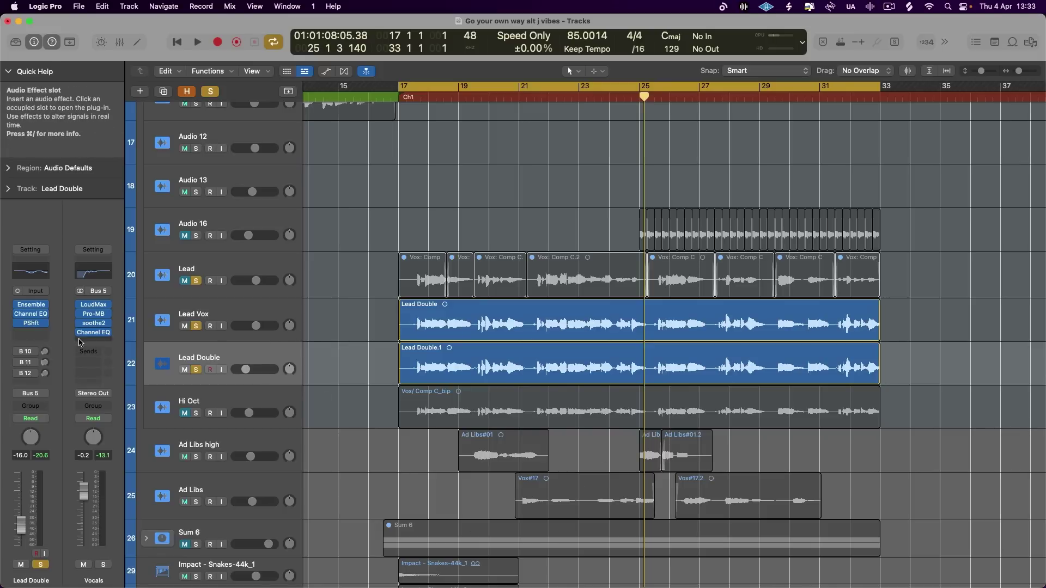
- Insert ChromaVerb after the Pitch Shifter on the Lead Double track, with dry at 0% and wet at 100%
left_click(38, 335)
mouse_move(60, 561)
left_click(158, 381)
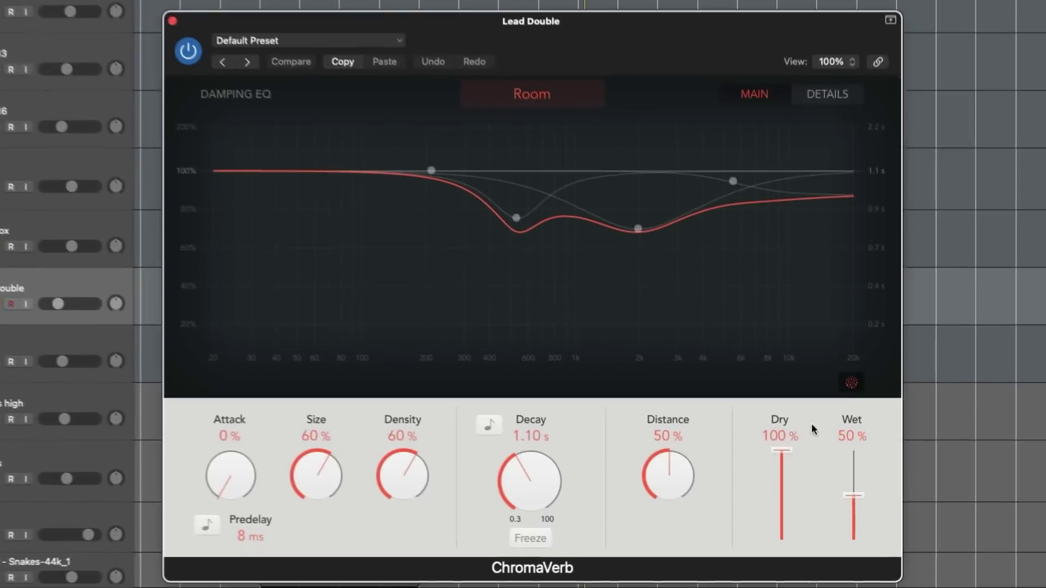
left_click_drag(792, 479, 792, 547)
left_click_drag(847, 513, 848, 480)
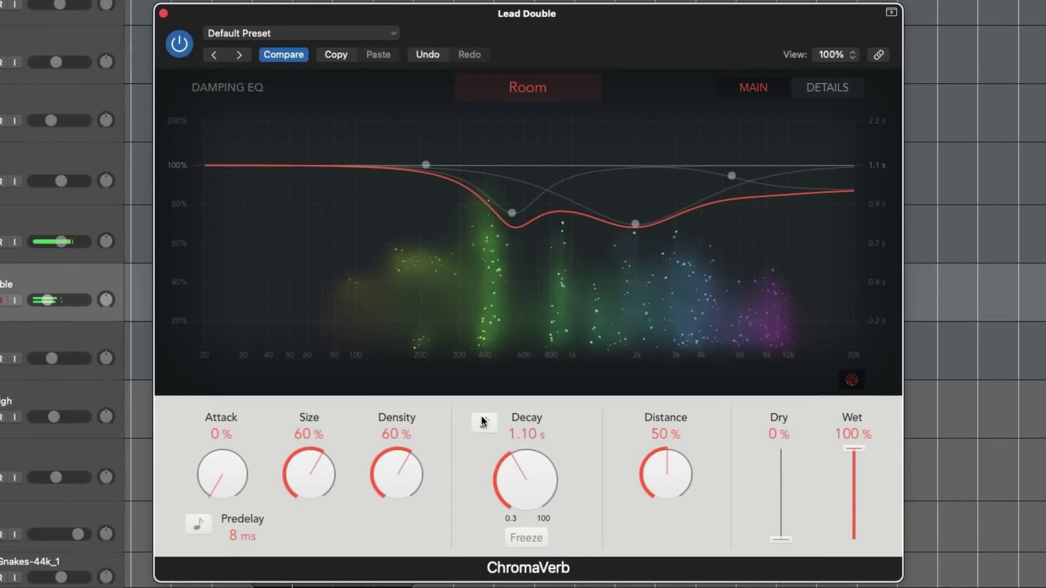
- Sync ChromaVerb's decay to the tempo, set it to 1/4, and close the effect window
left_click(483, 424)
left_click_drag(525, 488, 528, 517)
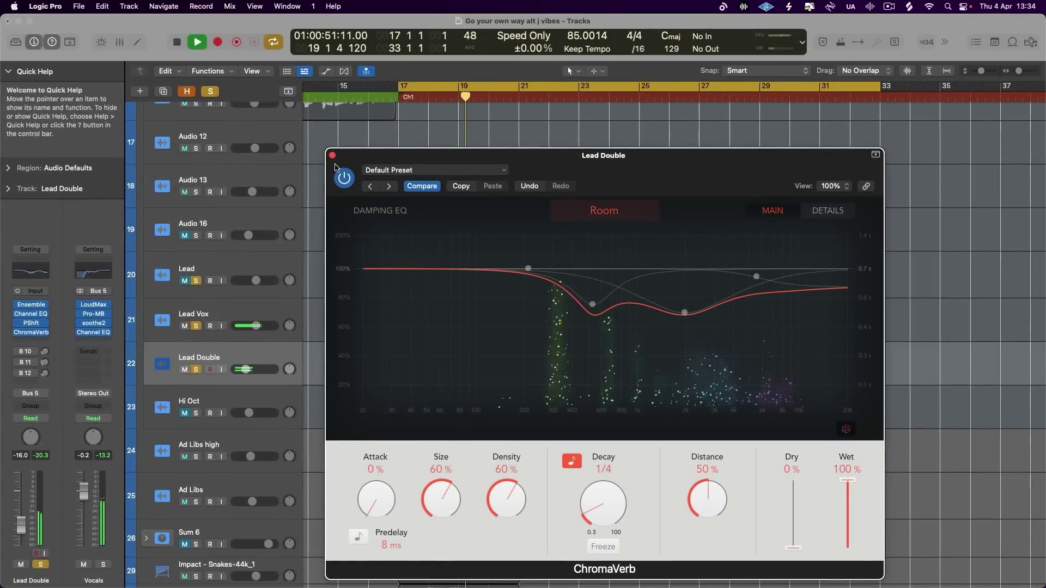
left_click(332, 155)
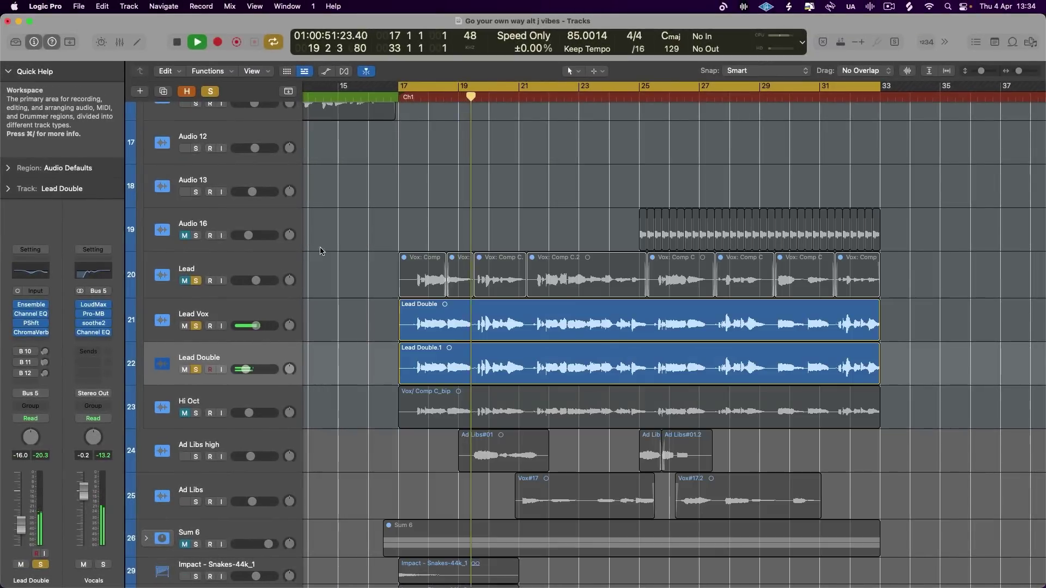
- Compare the mix with Lead Double muted and unmuted, raise that track's volume to -13.6 dB, and stop playback
mouse_move(248, 370)
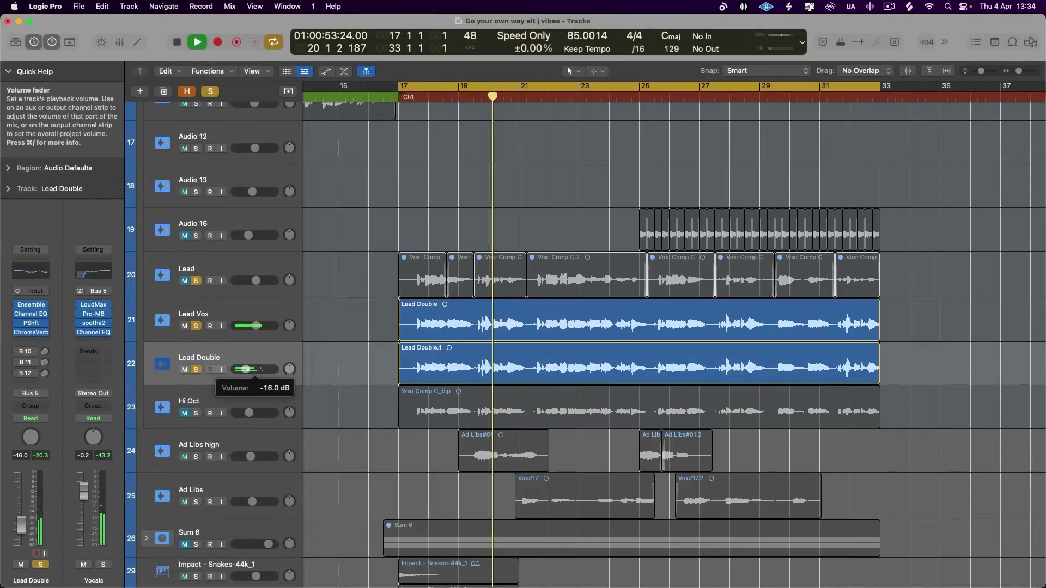
left_click(185, 370)
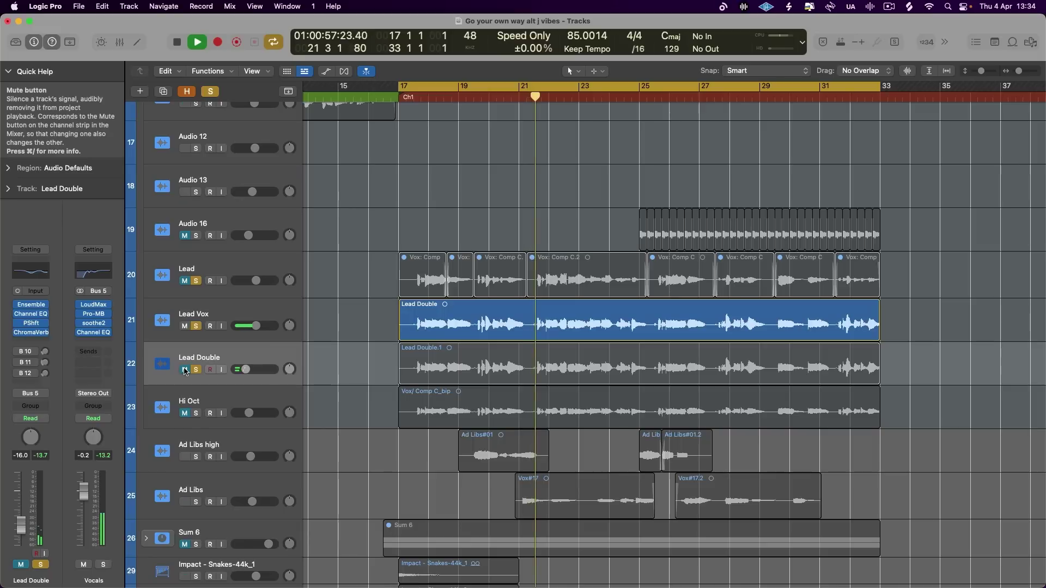
left_click(185, 370)
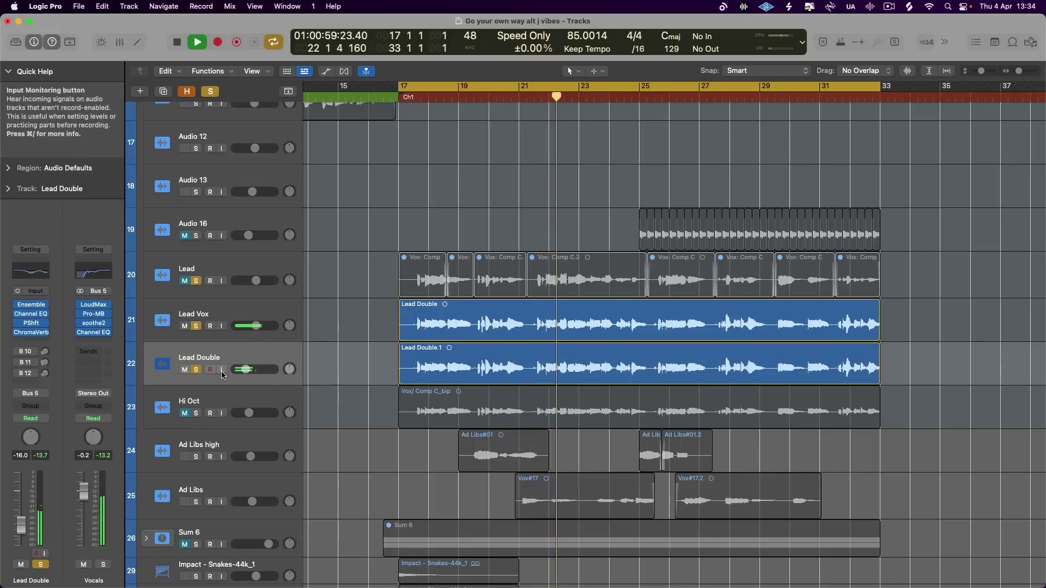
mouse_move(251, 372)
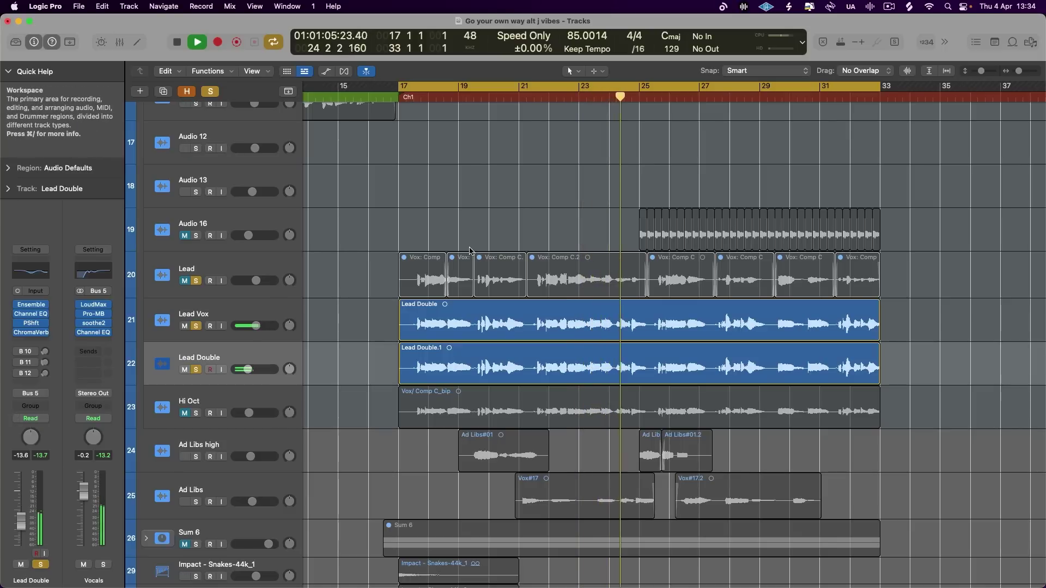
key("space")
- Try the Lead Double Pitch Shifter at 3, 5 and -5 semitones during playback, and close its window
left_click(31, 323)
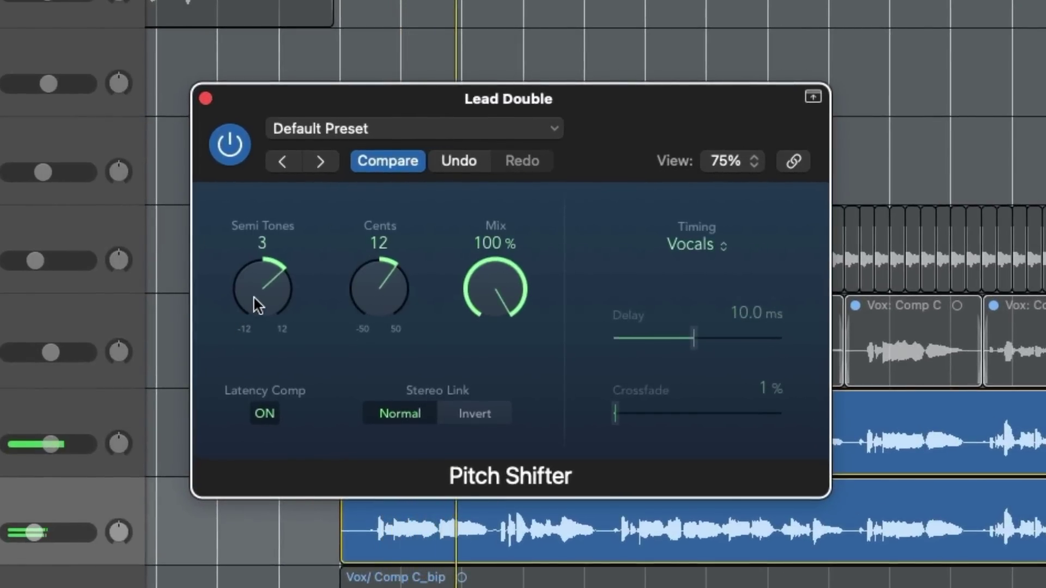
mouse_move(260, 287)
left_mouse_down()
mouse_move(260, 305)
mouse_move(263, 278)
mouse_move(265, 312)
mouse_move(272, 278)
left_mouse_up()
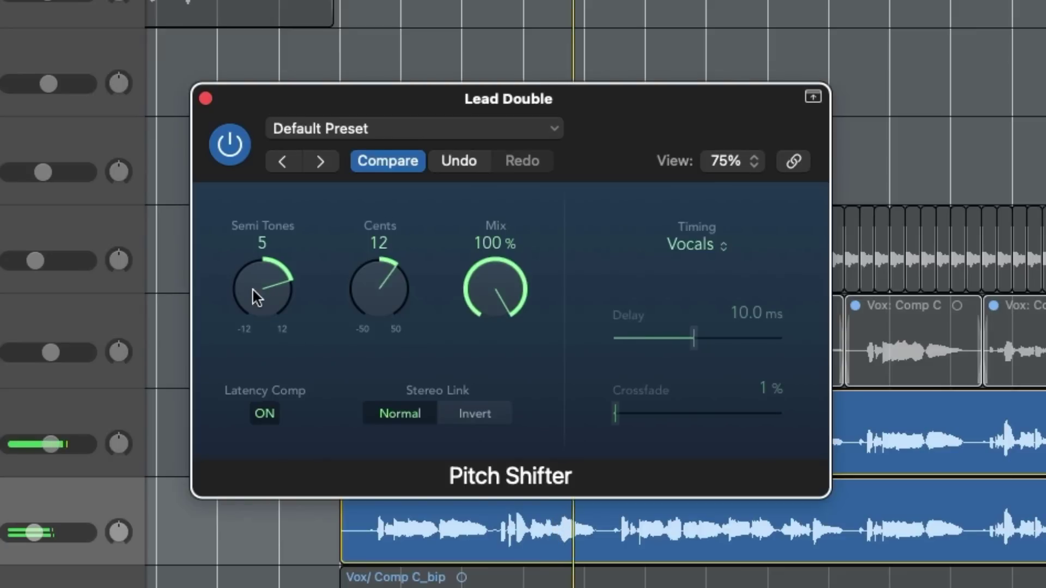
left_click_drag(256, 296, 248, 392)
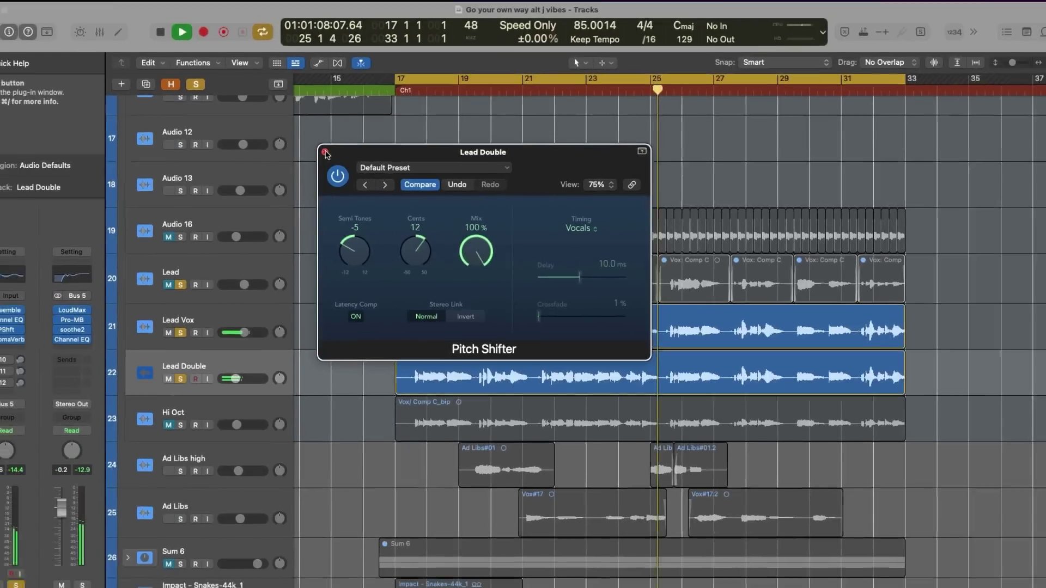
left_click(205, 98)
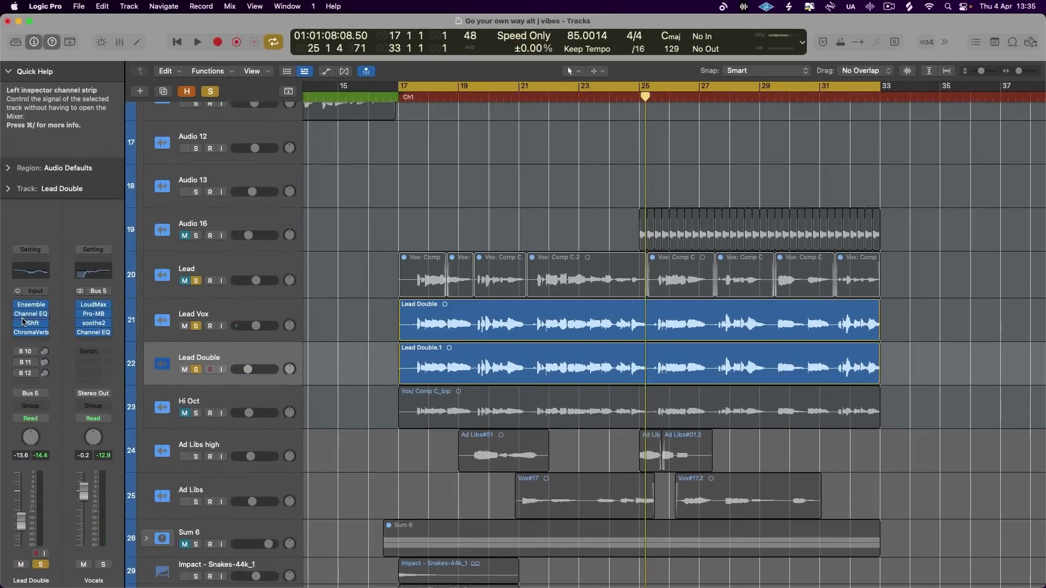
- Remove ChromaVerb, Pitch Shifter, Channel EQ and Ensemble from the Lead Double track
left_click(46, 335)
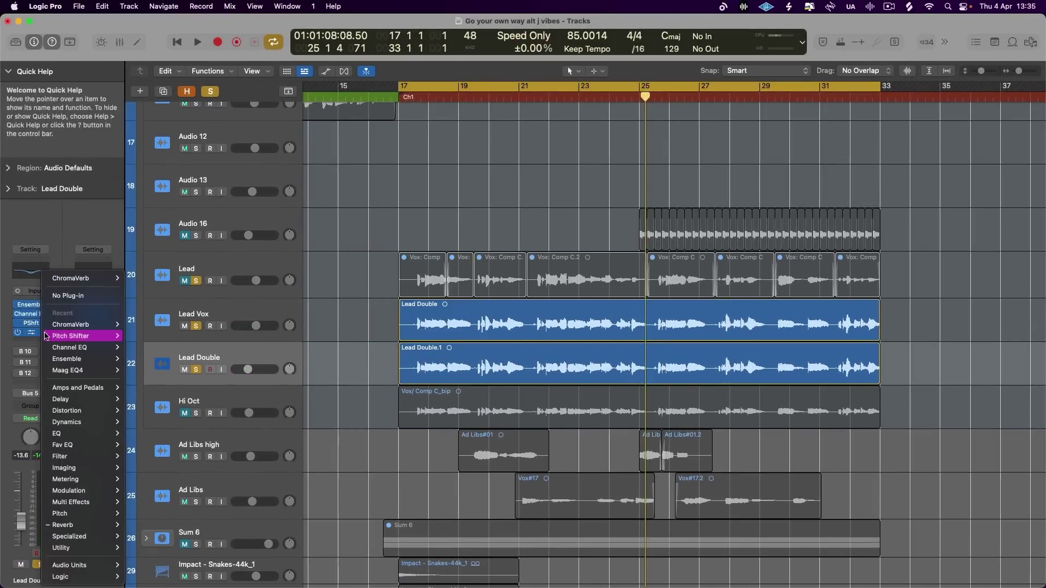
left_click(59, 326)
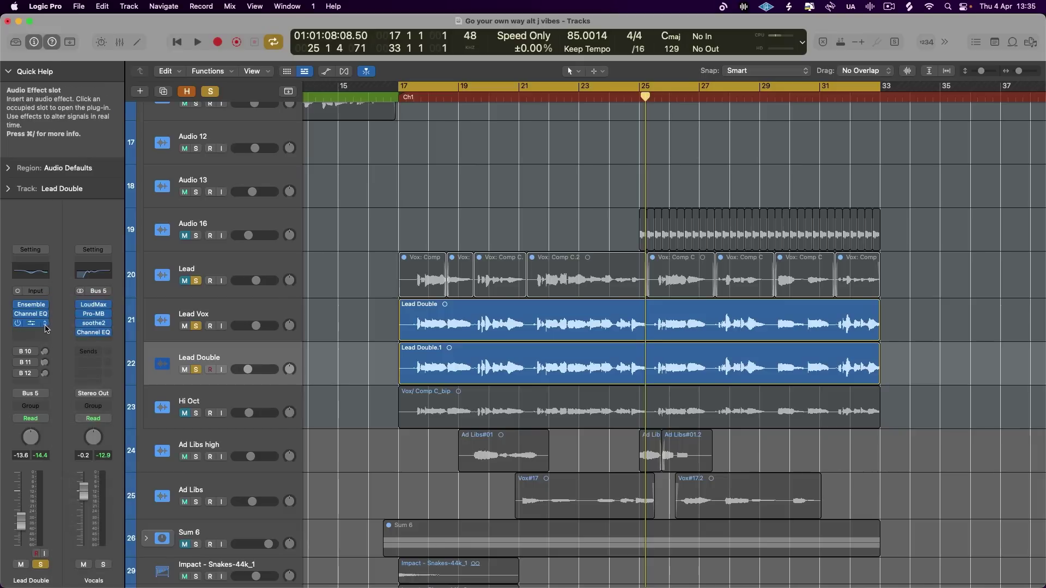
left_click(46, 330)
left_click(60, 154)
left_click(47, 316)
left_click(46, 313)
left_click(46, 309)
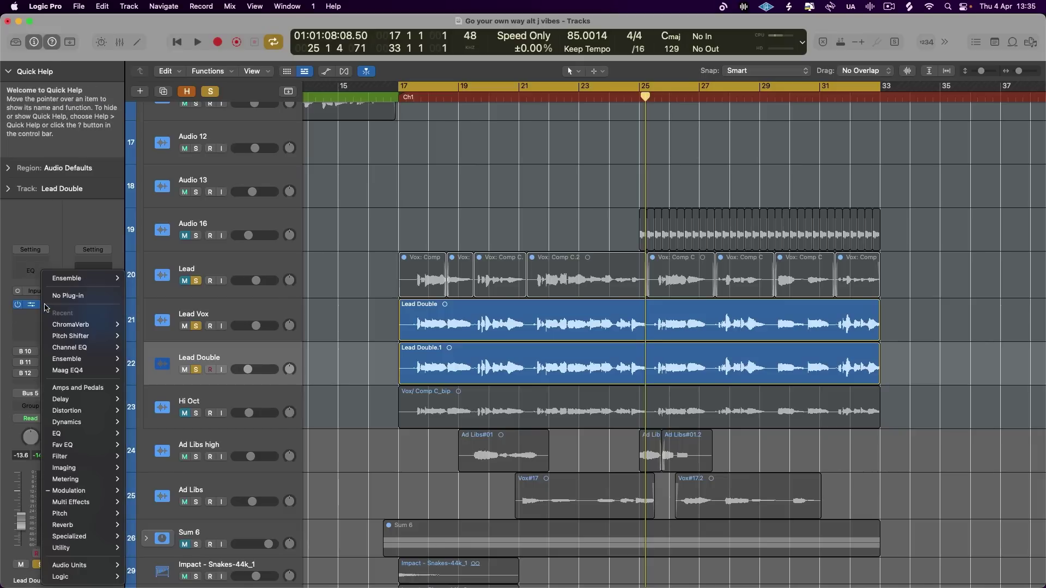
left_click(59, 296)
- Insert a mono-to-stereo Flanger at 100% mix on Lead Double and set the track volume to -14.0 dB during playback
left_click(34, 308)
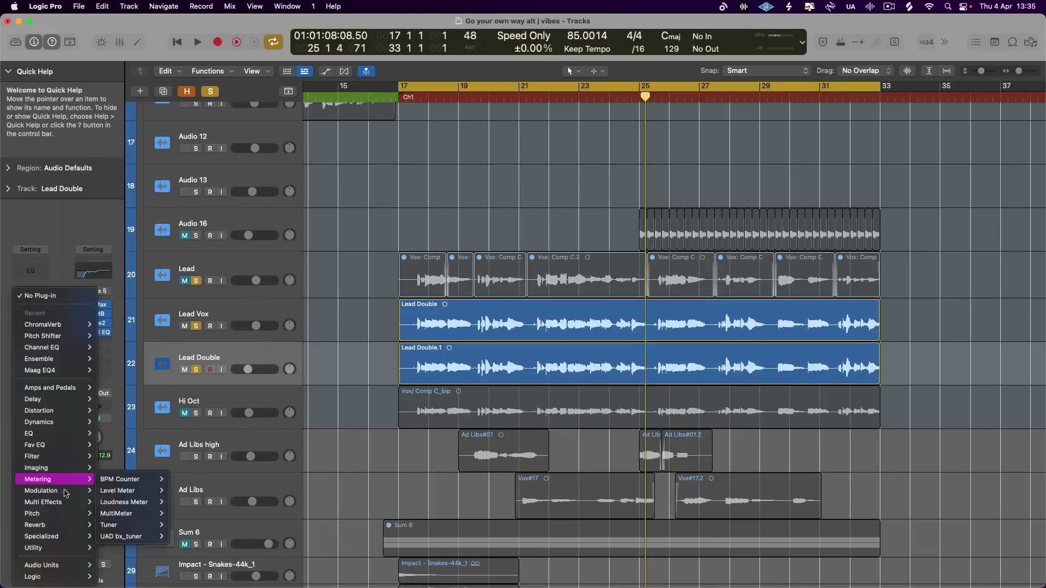
mouse_move(65, 491)
mouse_move(187, 244)
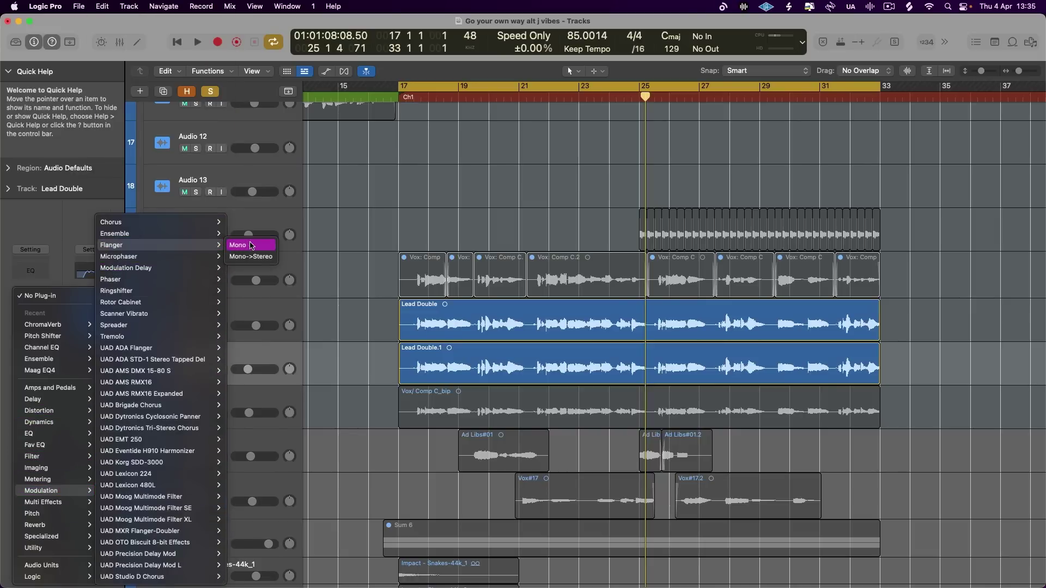
left_click(252, 257)
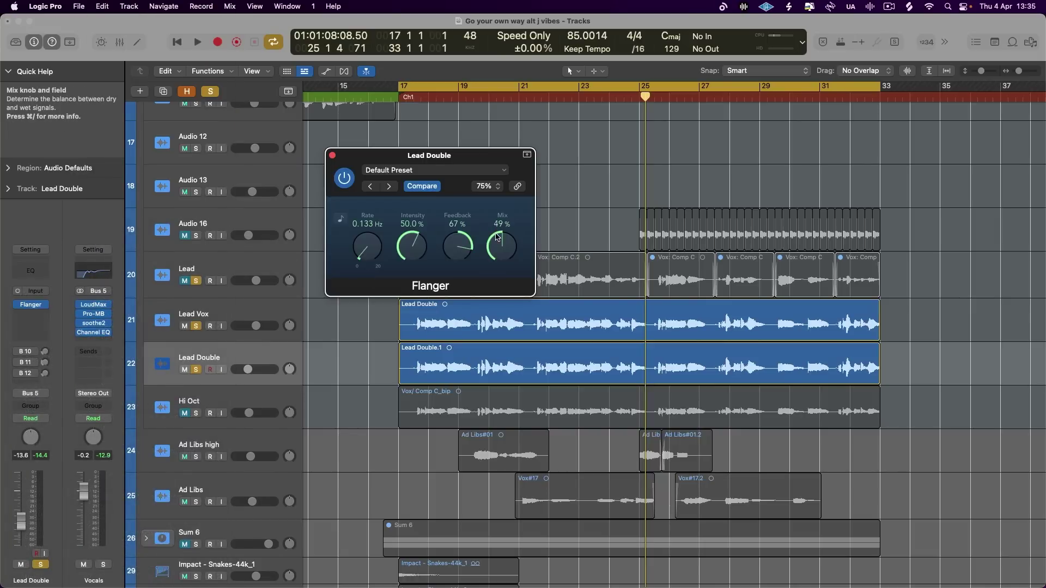
key("space")
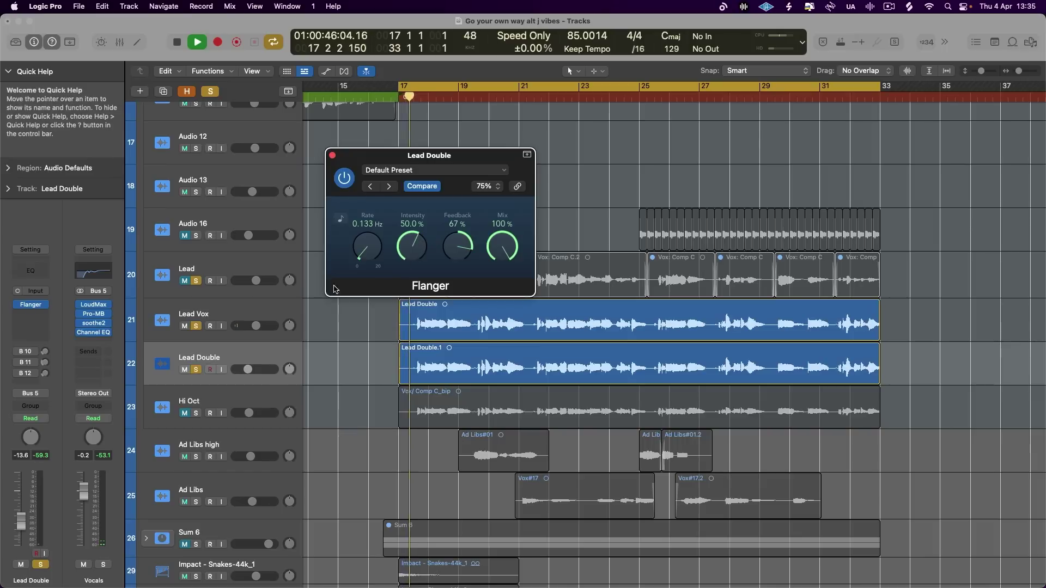
left_click_drag(248, 369, 248, 370)
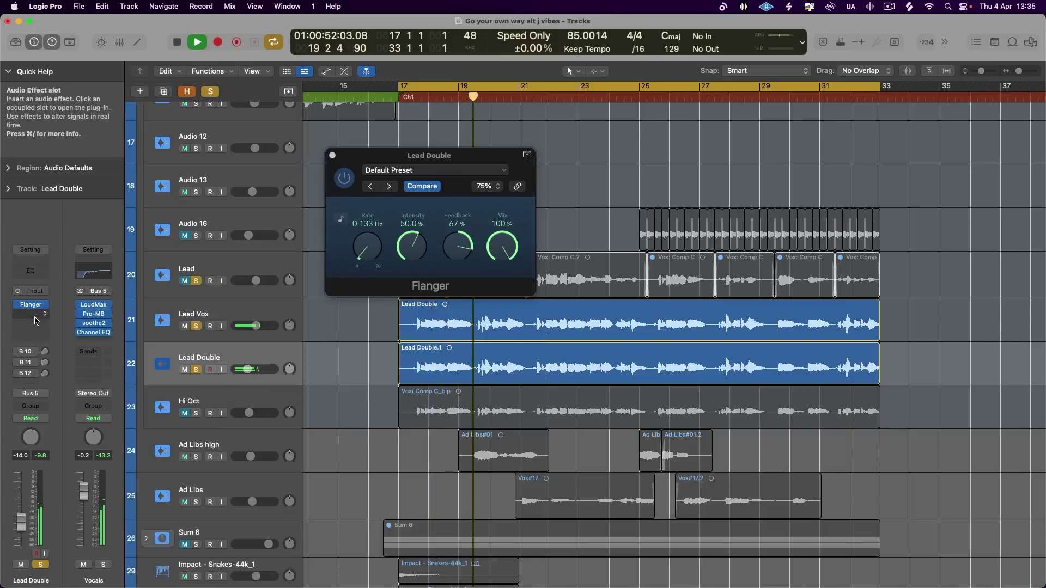
- Add a Channel EQ to Lead Double, cutting 7.7 dB at 498 Hz with Q 0.28 and shelving -7.1 dB from 5250 Hz
left_click(30, 270)
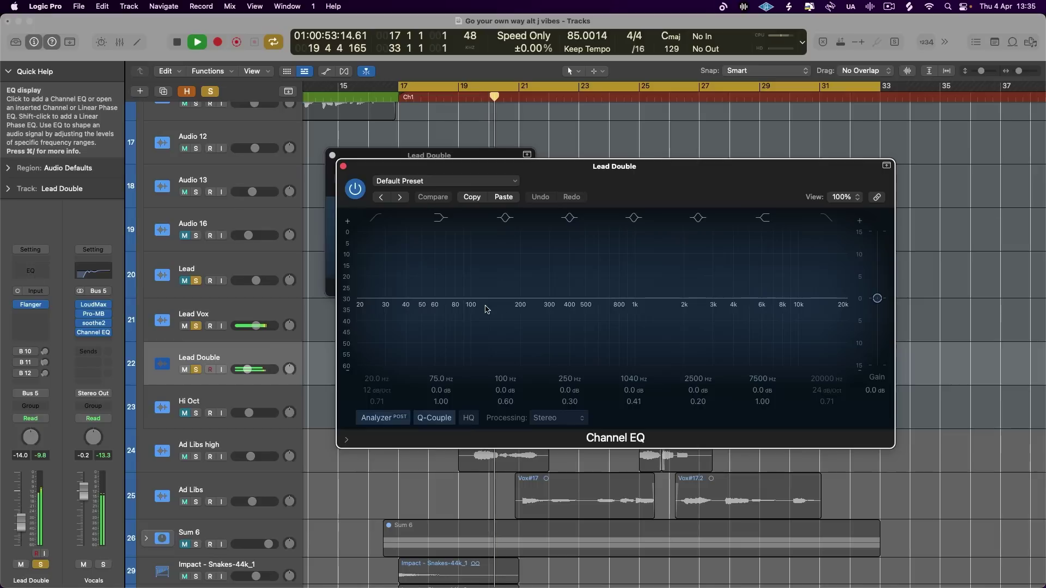
left_click_drag(634, 298, 586, 333)
mouse_move(634, 401)
left_mouse_down()
mouse_move(634, 434)
mouse_move(634, 419)
left_mouse_up()
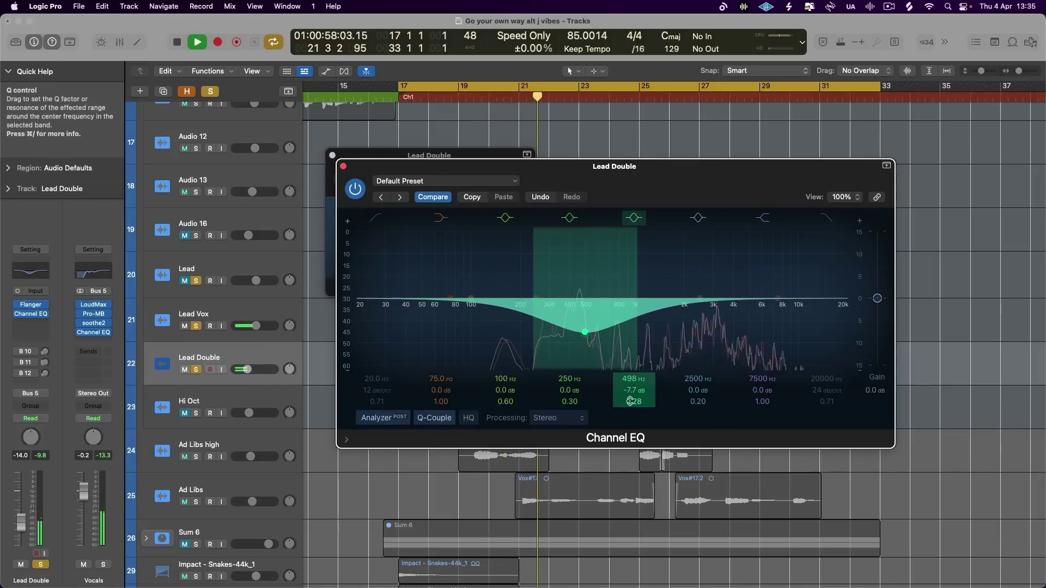
left_click_drag(770, 320, 745, 352)
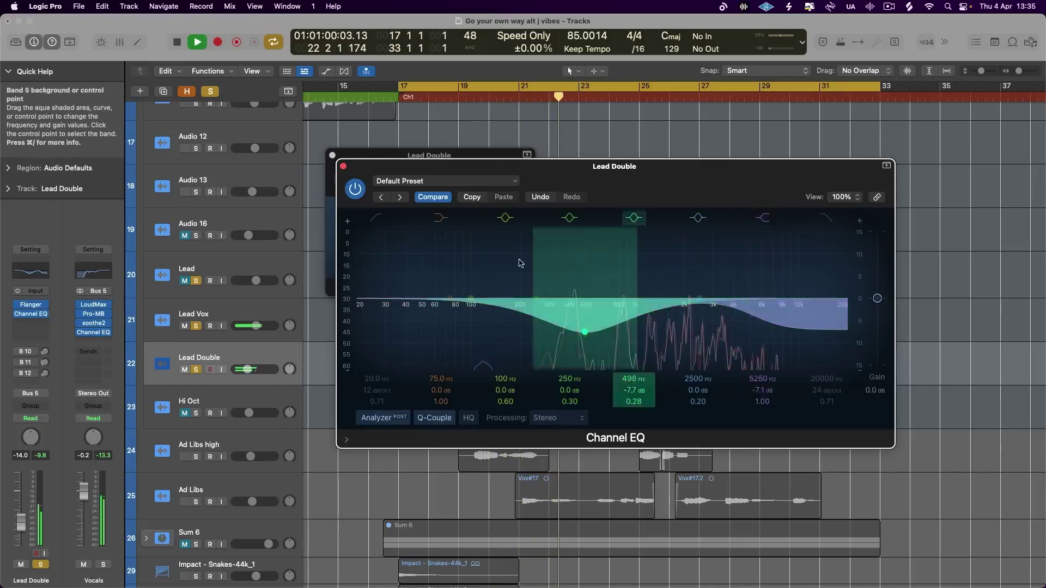
- Raise Lead Double to -10.0 dB, set the Flanger's rate to 0.366 Hz and intensity to 36.0%, and close its window
left_click_drag(250, 366, 261, 372)
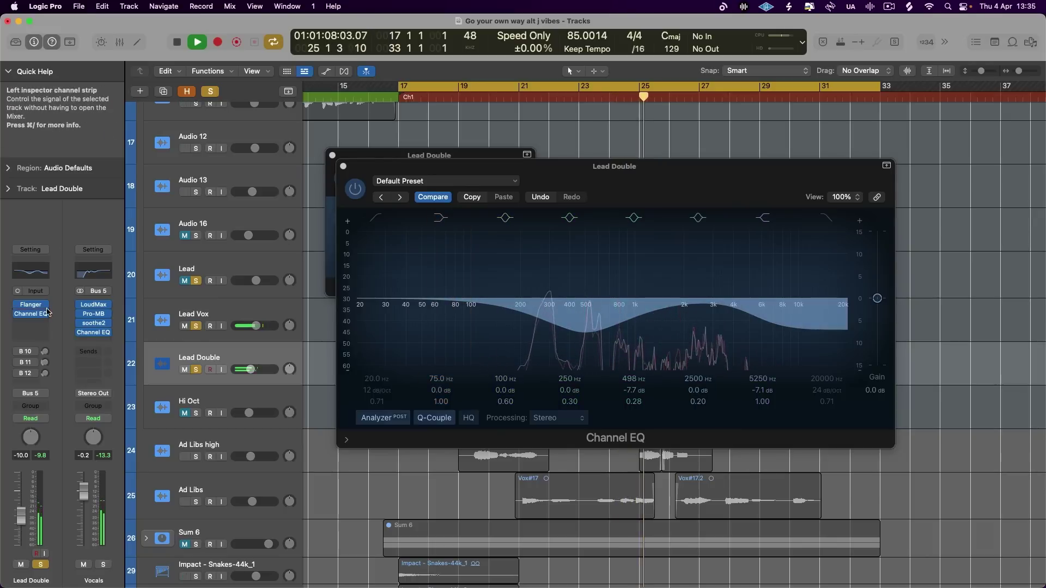
left_click(28, 307)
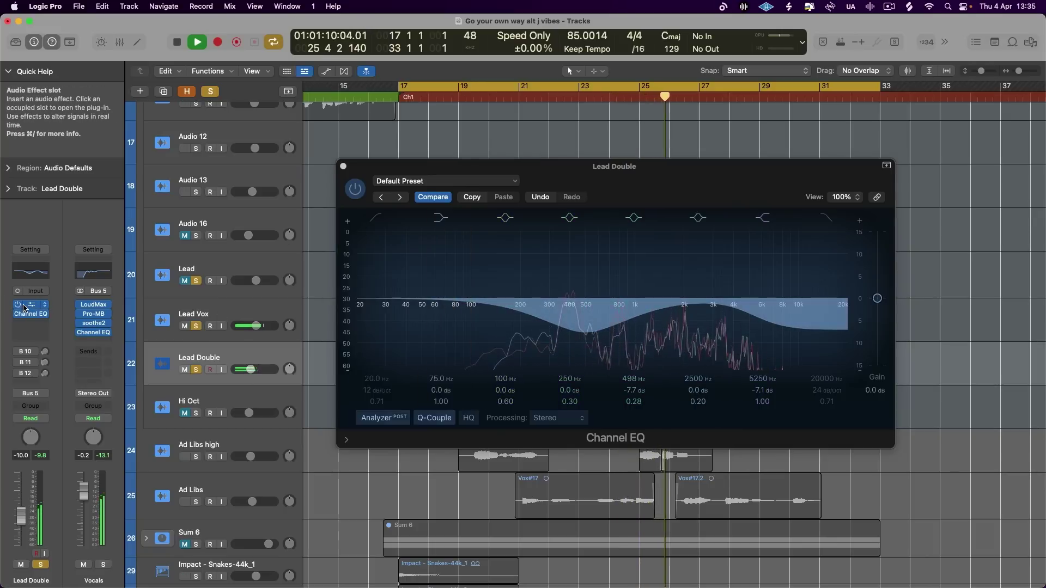
left_click(31, 305)
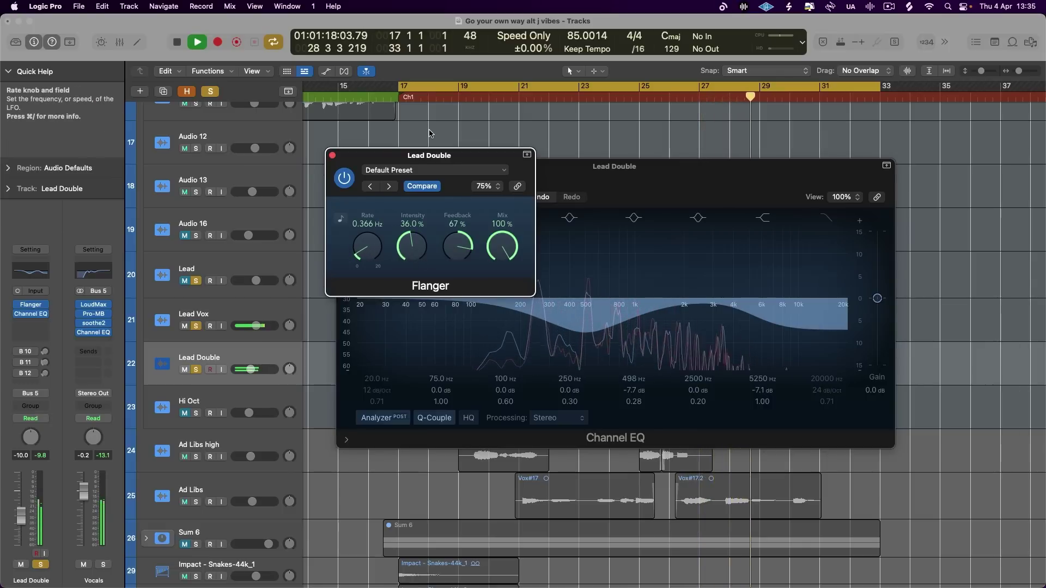
key("space")
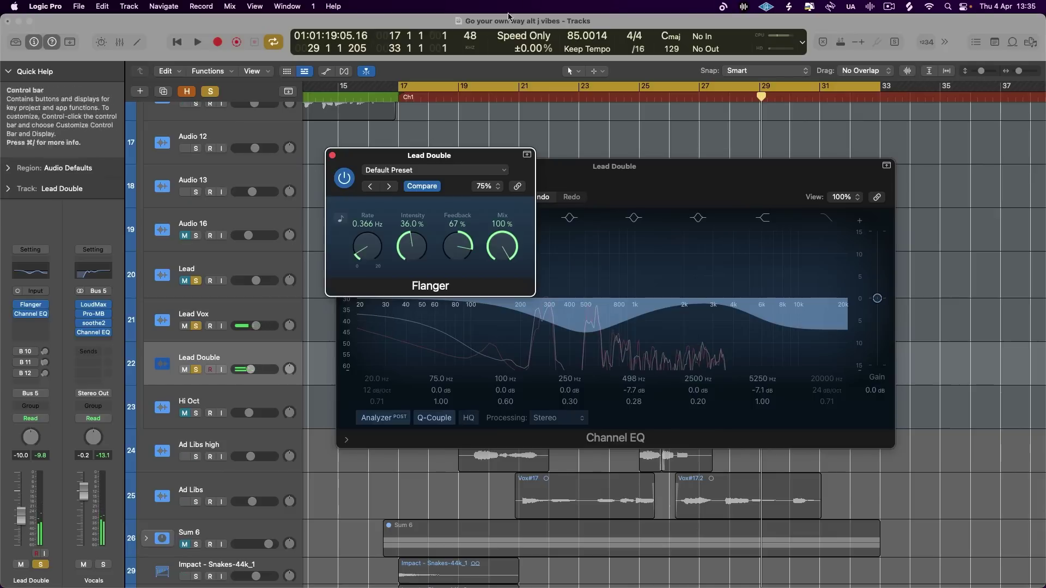
left_click(332, 156)
- Enable the Channel EQ's high-pass filter at 183 Hz with a 12 dB/Oct slope, and close the effect window
left_click(376, 218)
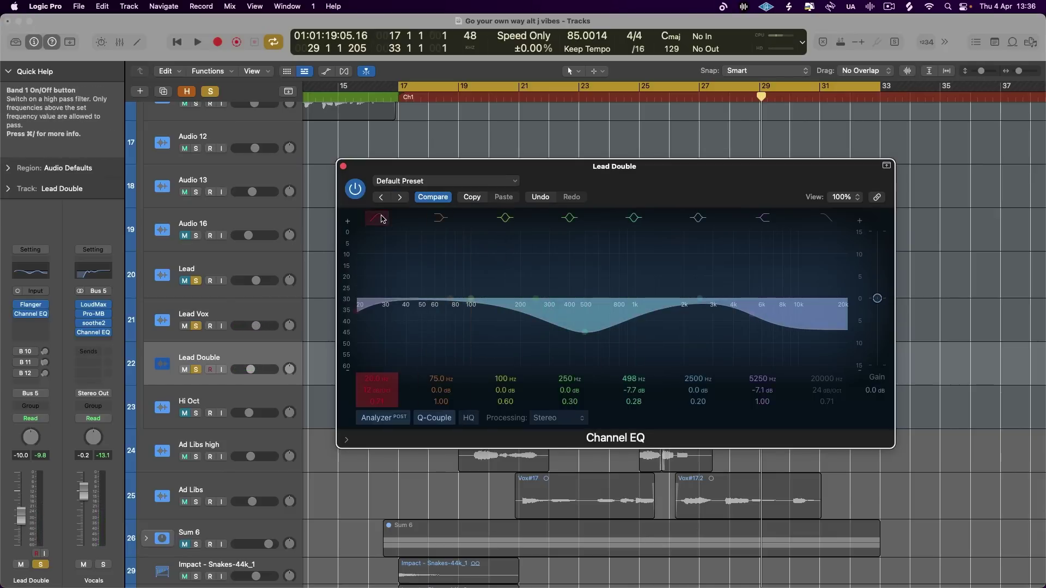
left_click_drag(367, 331, 526, 331)
left_click(376, 218)
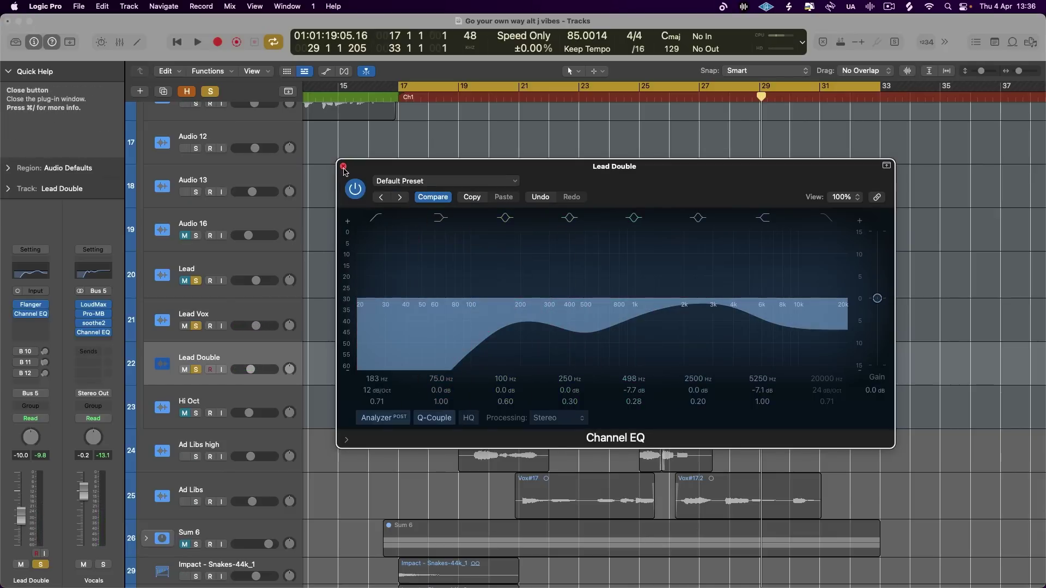
left_click(344, 166)
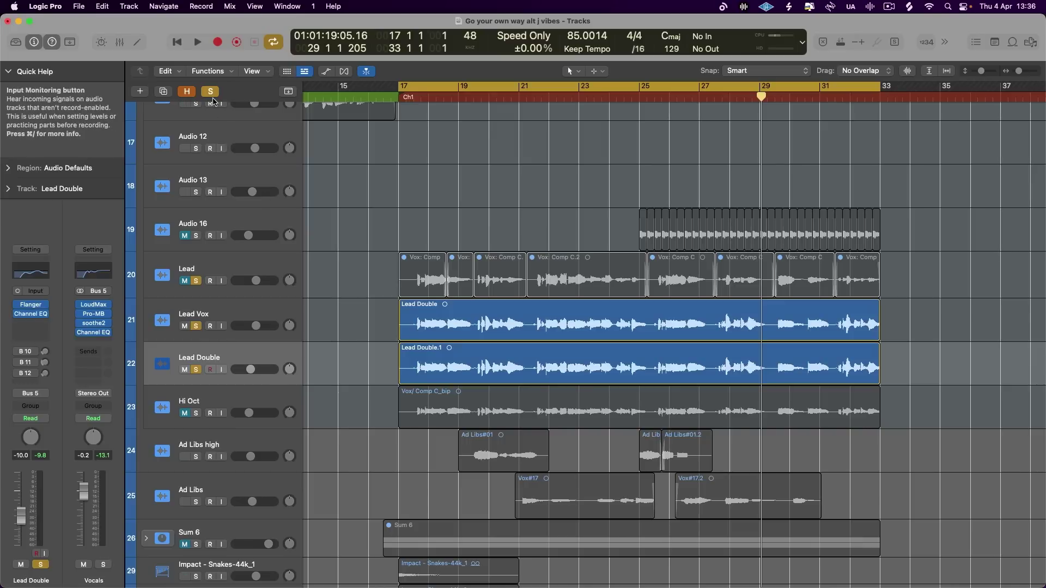
- Clear all track solos and mute the Ad Libs high, Ad Libs and Lead Double tracks
key("ctrl+alt+super+s")
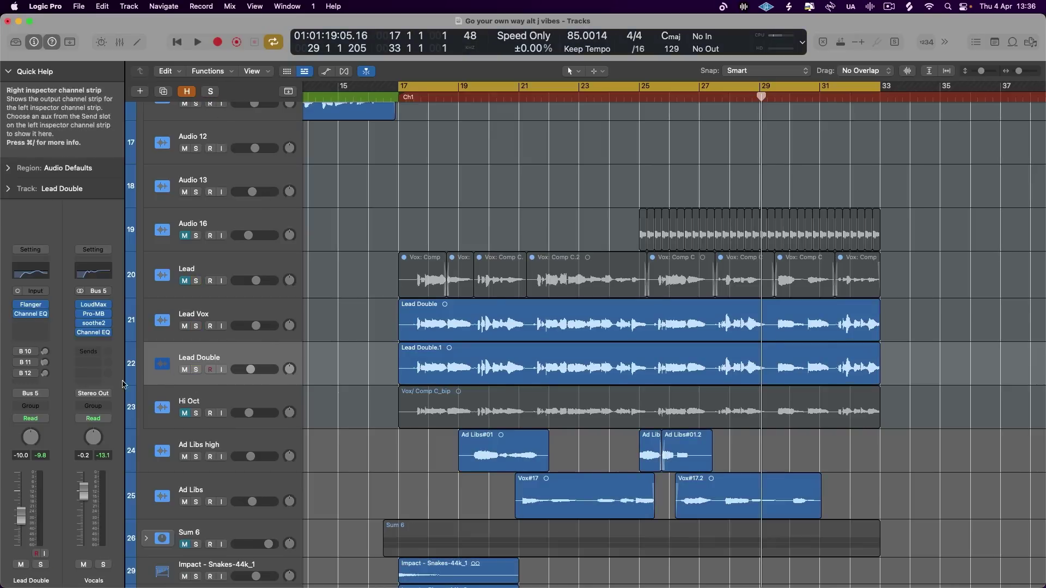
left_click(185, 458)
left_click(185, 502)
left_click(184, 370)
left_click(184, 370)
left_click(184, 371)
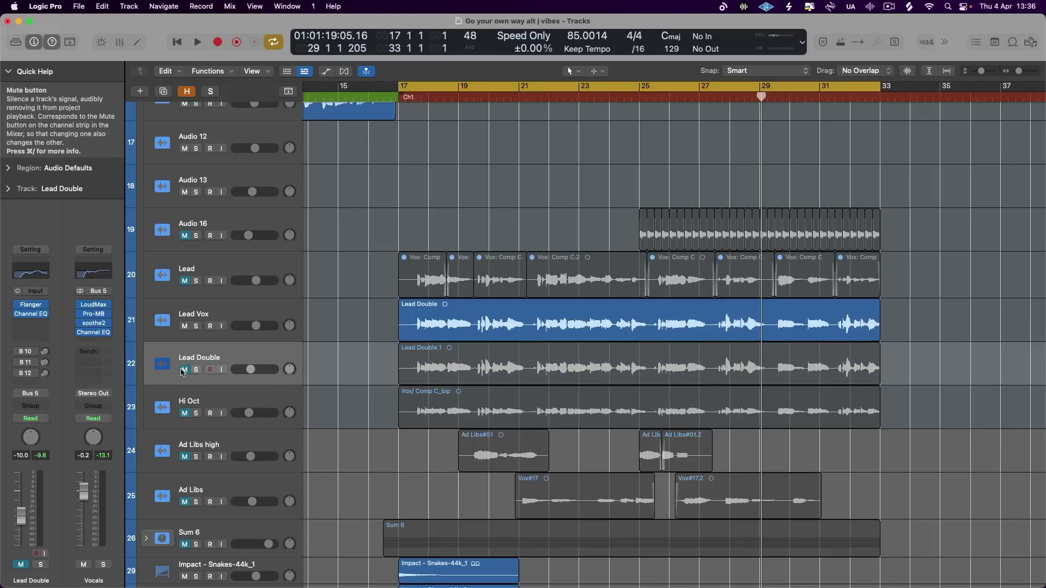
- Set Lead Double to -7.2 dB, play the chorus with it muted, and unmute it to replay the section for comparison
left_click_drag(253, 370, 253, 370)
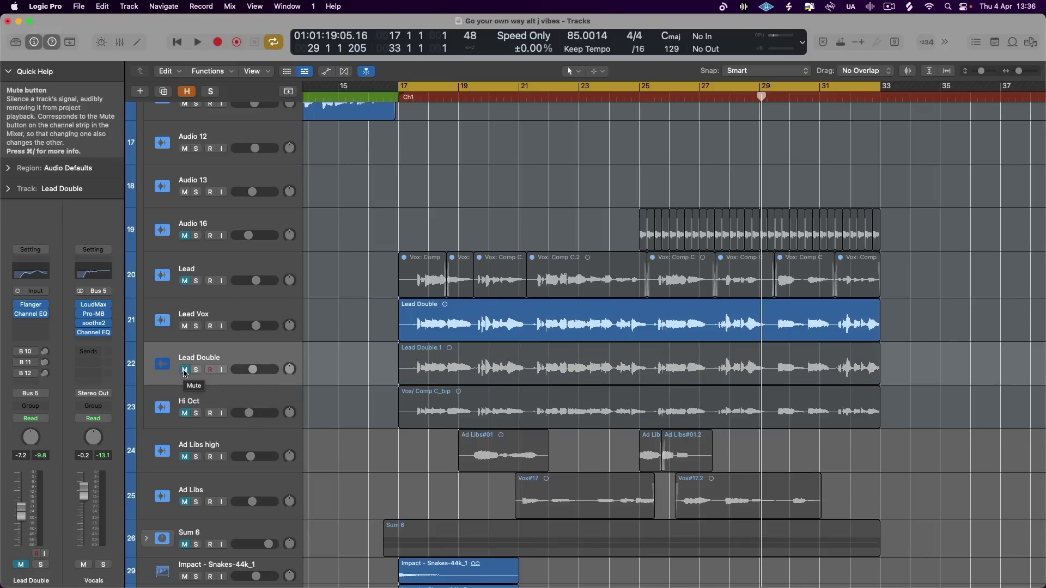
key("space")
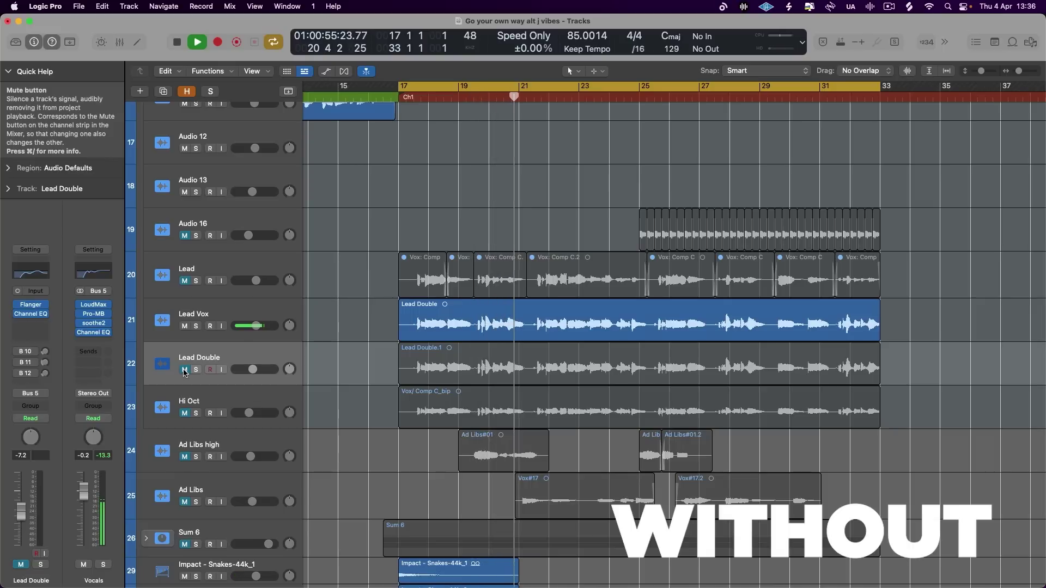
key("space")
left_click(184, 370)
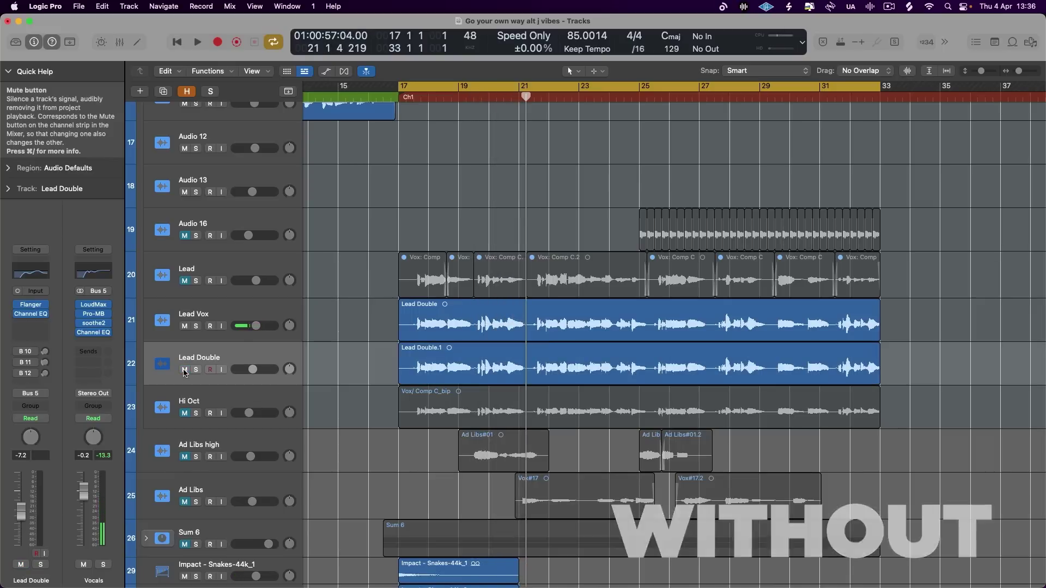
key("space")
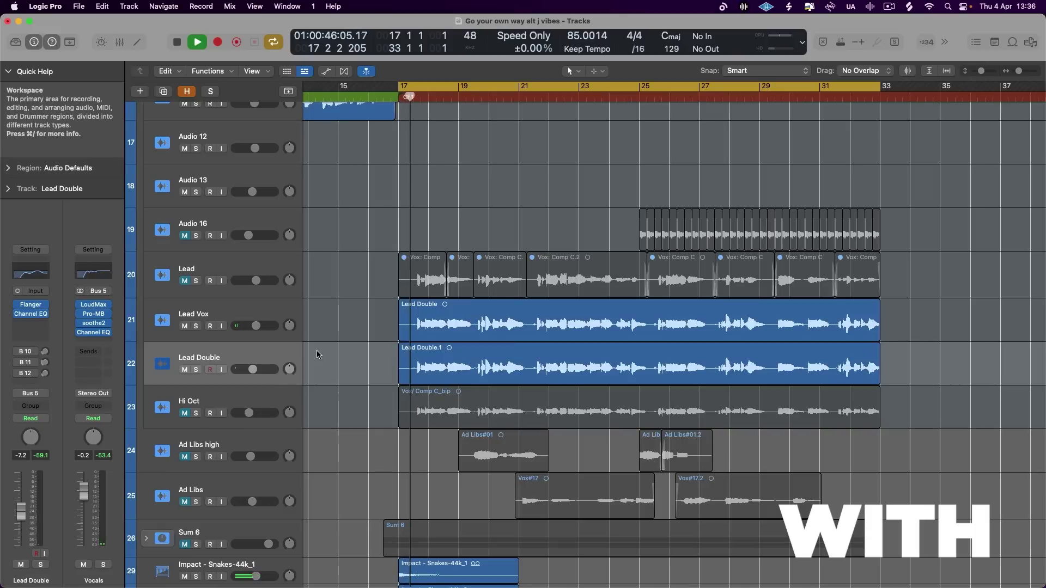
- Lower Lead Double to -12.6 dB while the chorus plays, and stop playback
left_click_drag(267, 370, 245, 372)
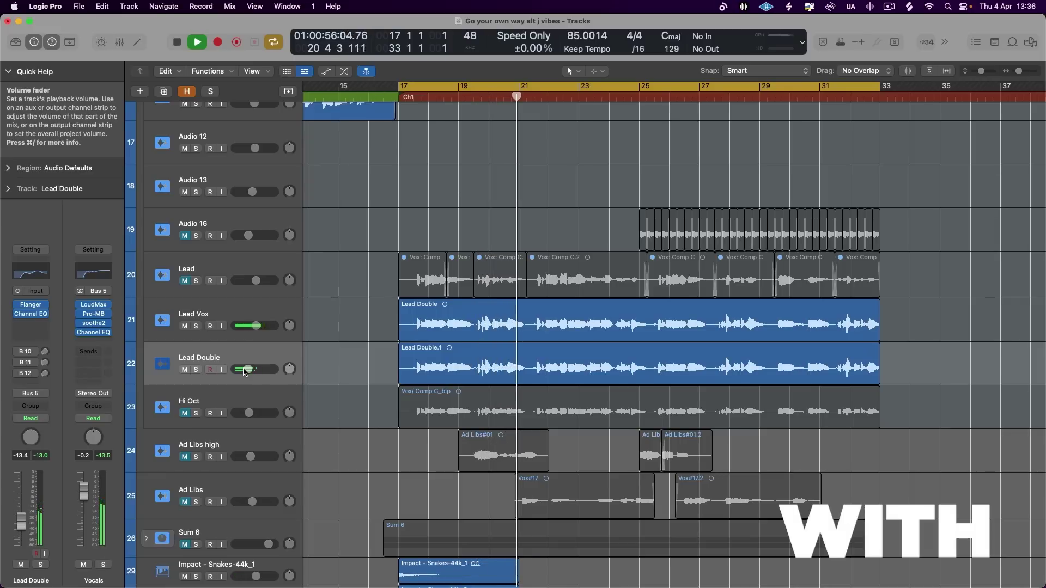
left_click_drag(245, 372, 247, 373)
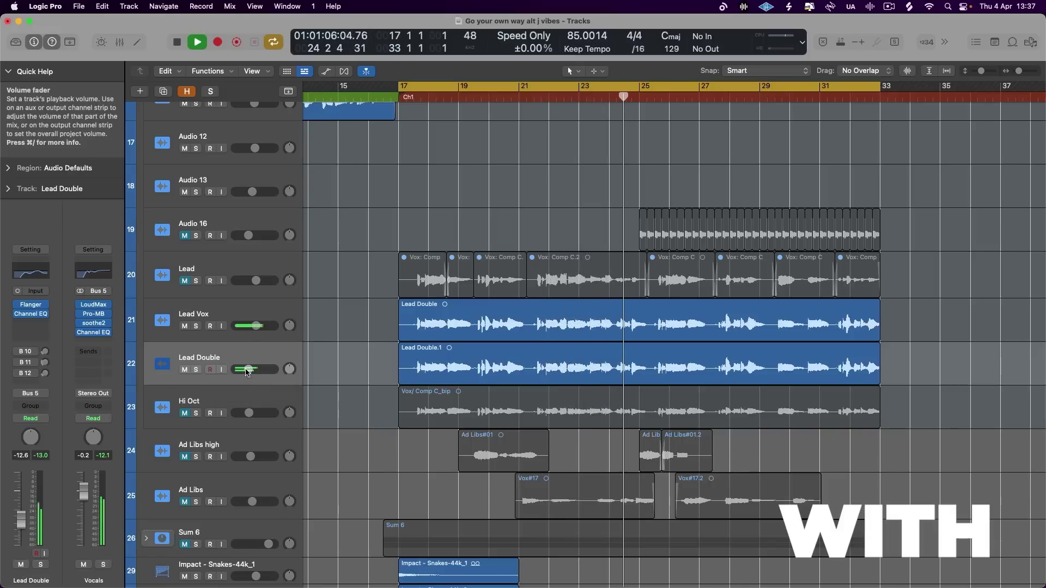
key("space")
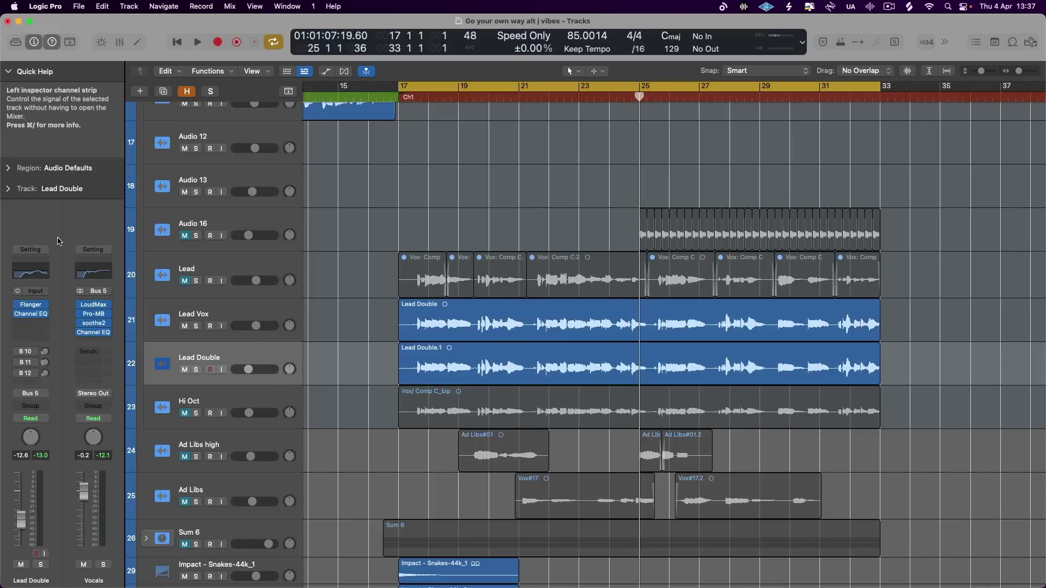
- Replace the Flanger on Lead Double with a Chorus, and switch on its D-Mode during playback
left_click(45, 306)
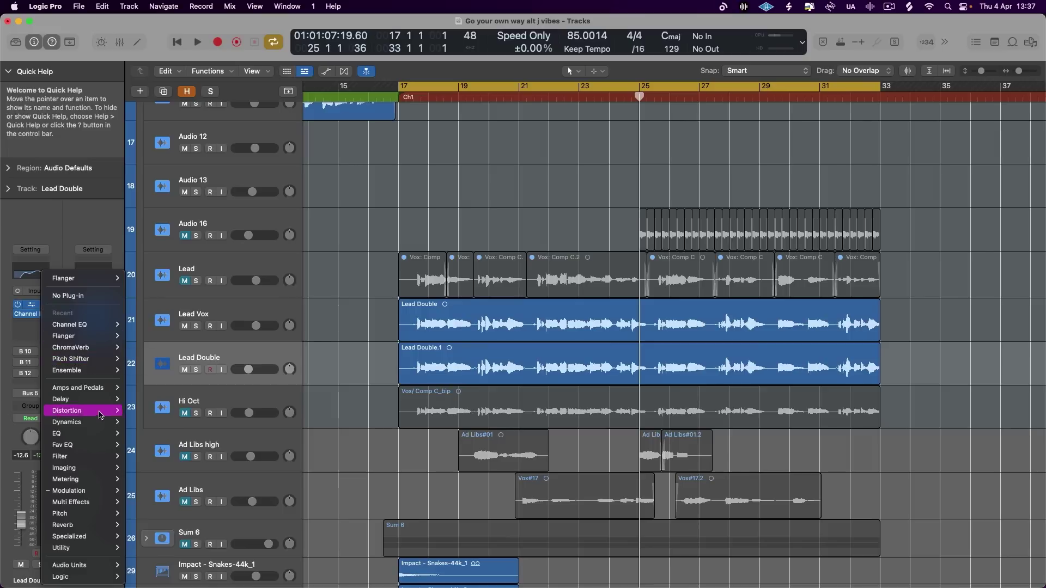
mouse_move(105, 493)
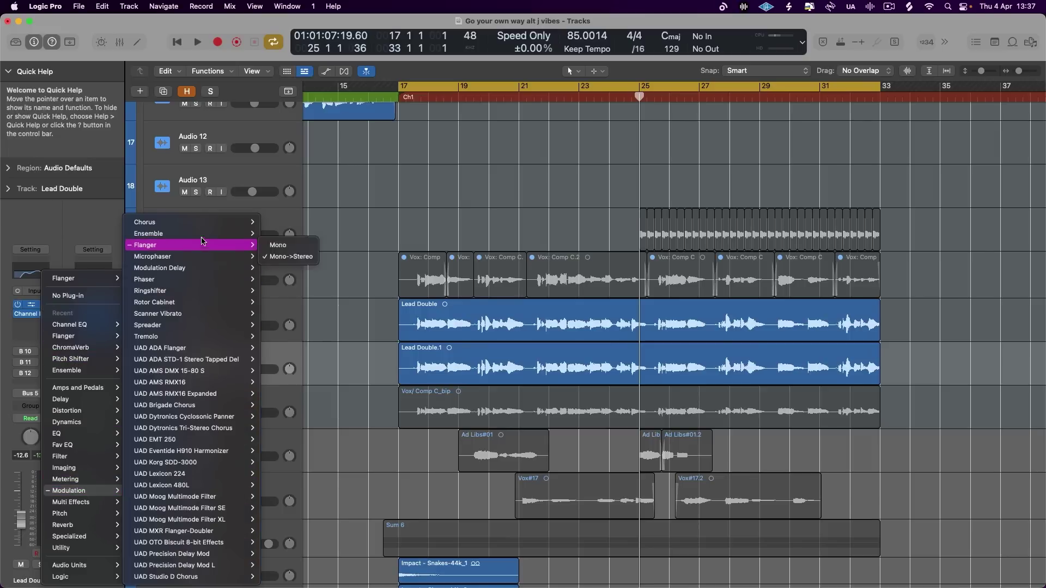
left_click(278, 235)
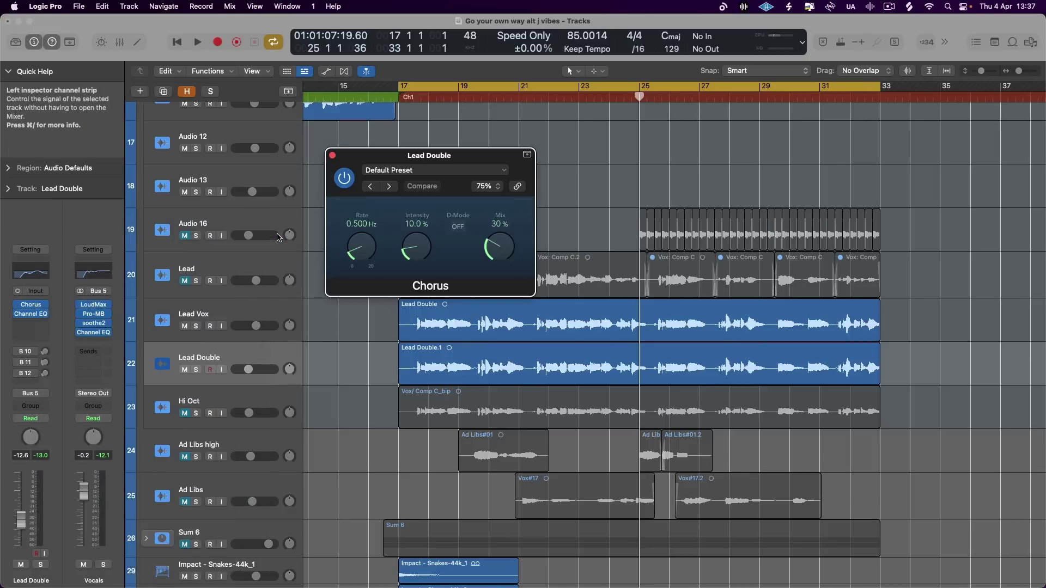
key("space")
left_click(457, 227)
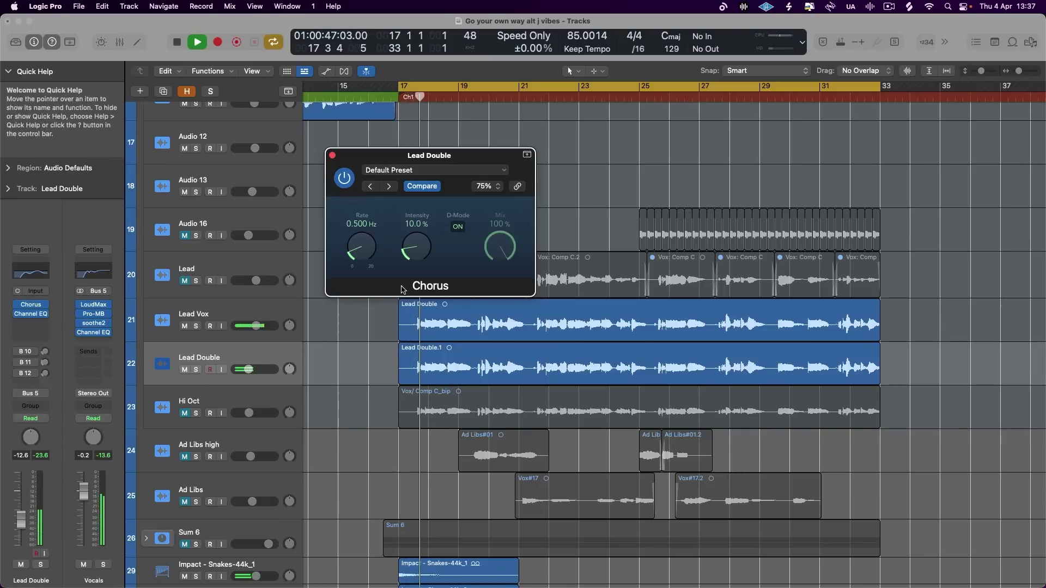
- Set the Chorus intensity to 17.0% and Lead Double's volume to -11.8 dB
left_click_drag(248, 369, 254, 370)
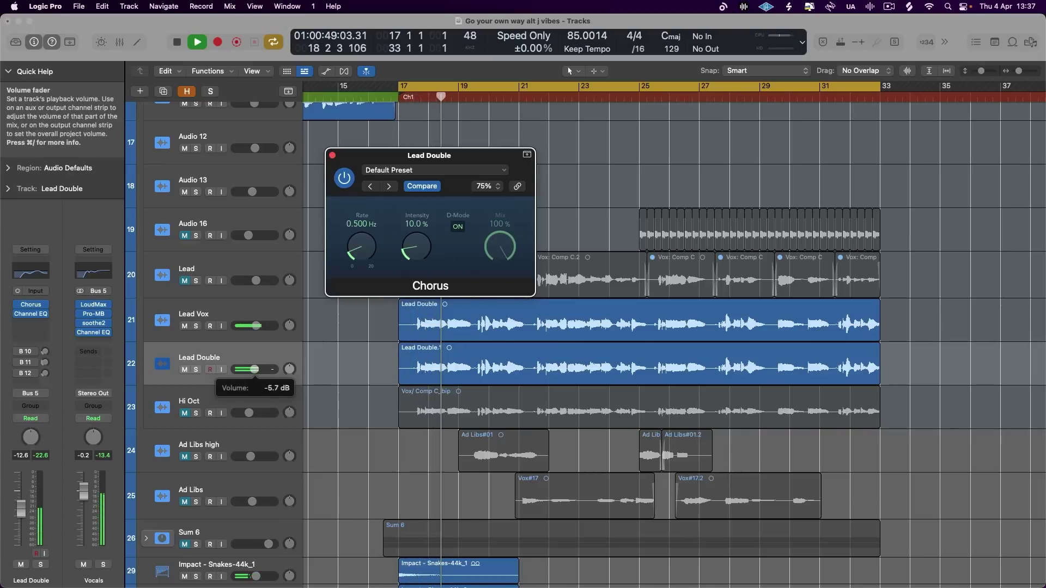
mouse_move(415, 243)
left_mouse_down()
mouse_move(414, 230)
mouse_move(414, 256)
left_mouse_up()
mouse_move(254, 369)
left_mouse_down()
mouse_move(264, 369)
mouse_move(248, 370)
left_mouse_up()
- Compare the mix with and without the chorused double by repeatedly muting and unmuting Lead Double during playback
left_click(184, 370)
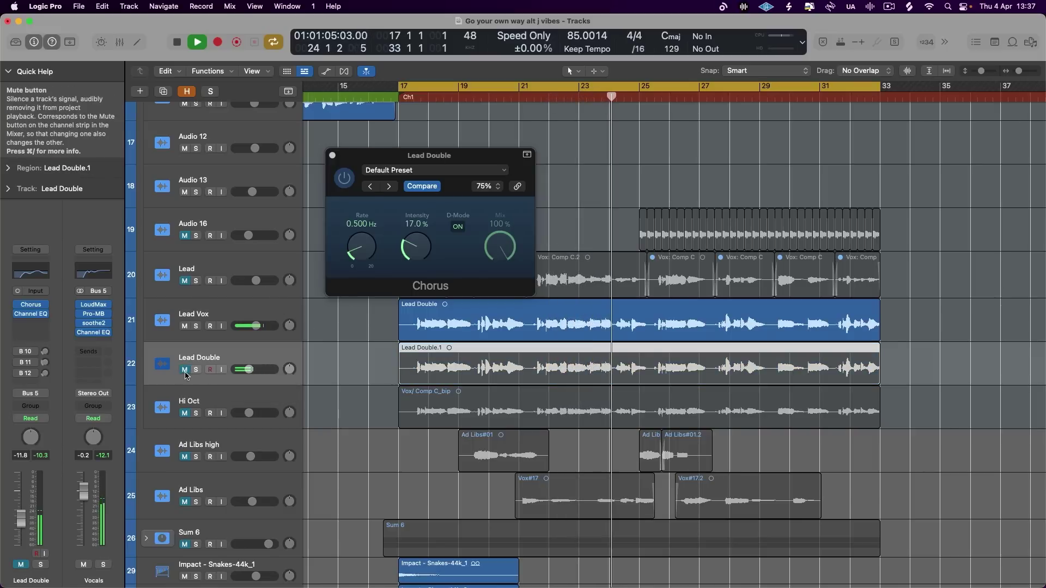
left_click(185, 370)
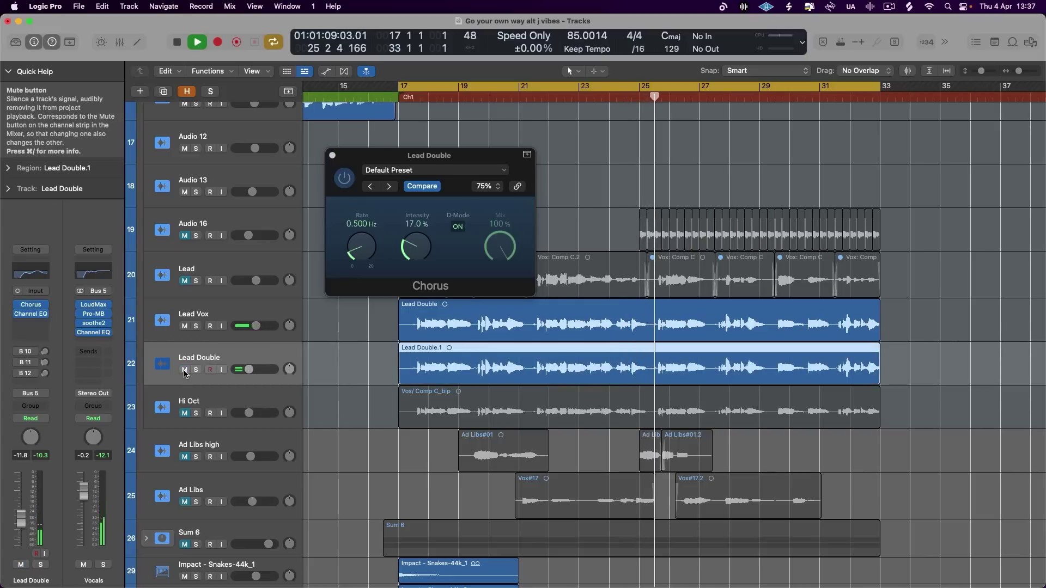
left_click(185, 370)
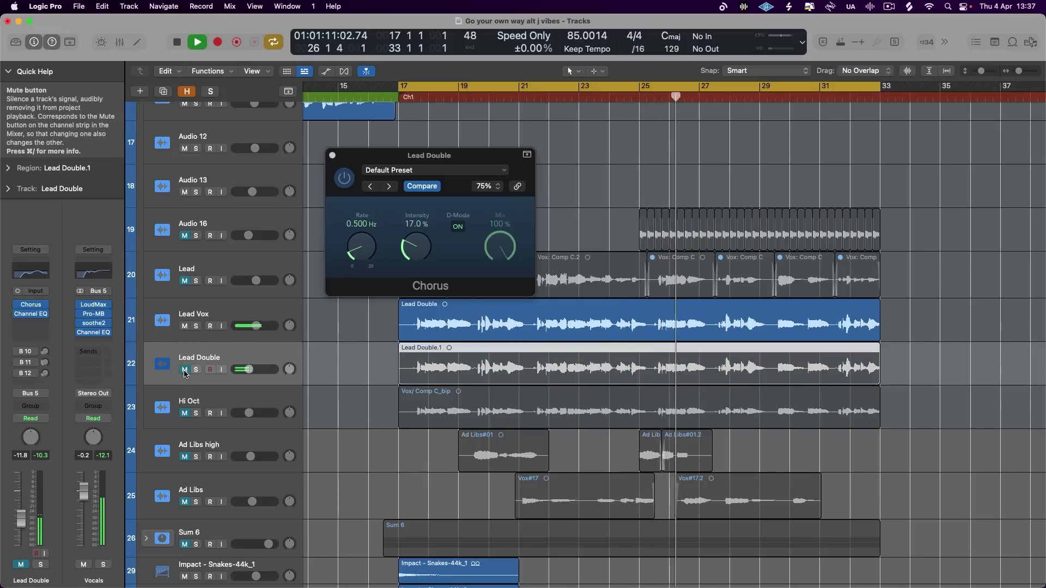
left_click(185, 370)
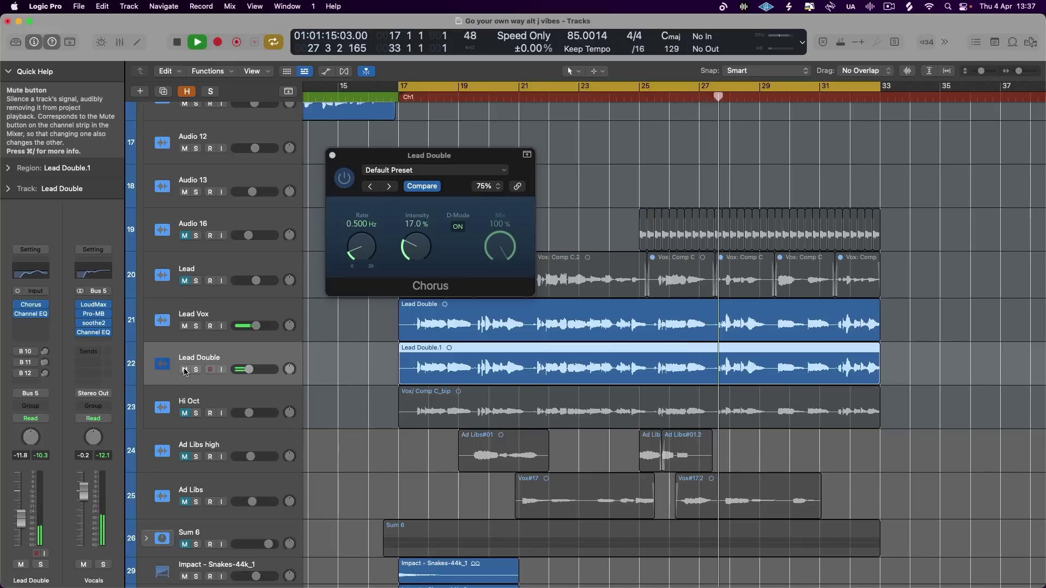
left_click(185, 370)
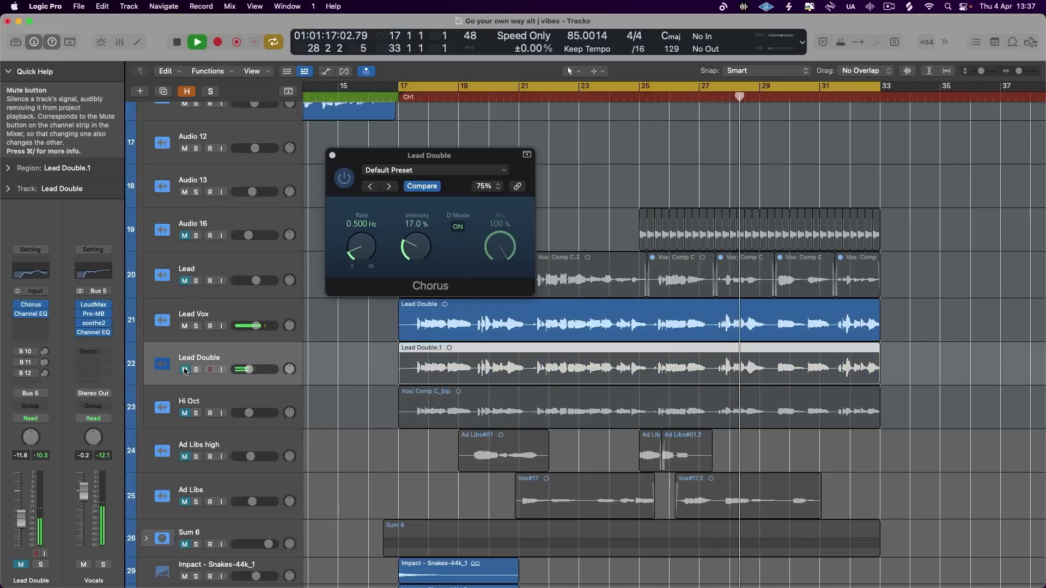
left_click(185, 370)
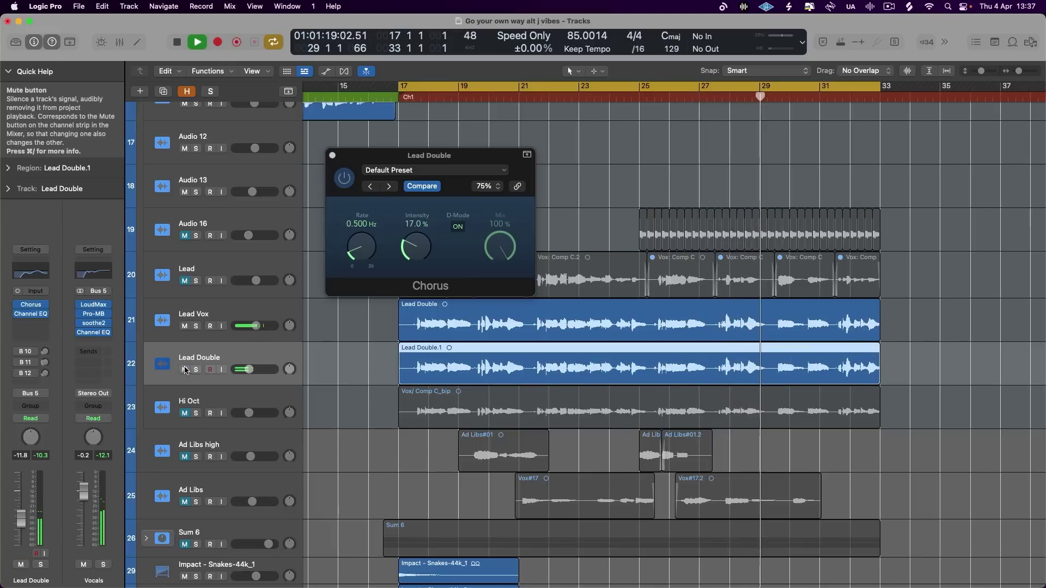
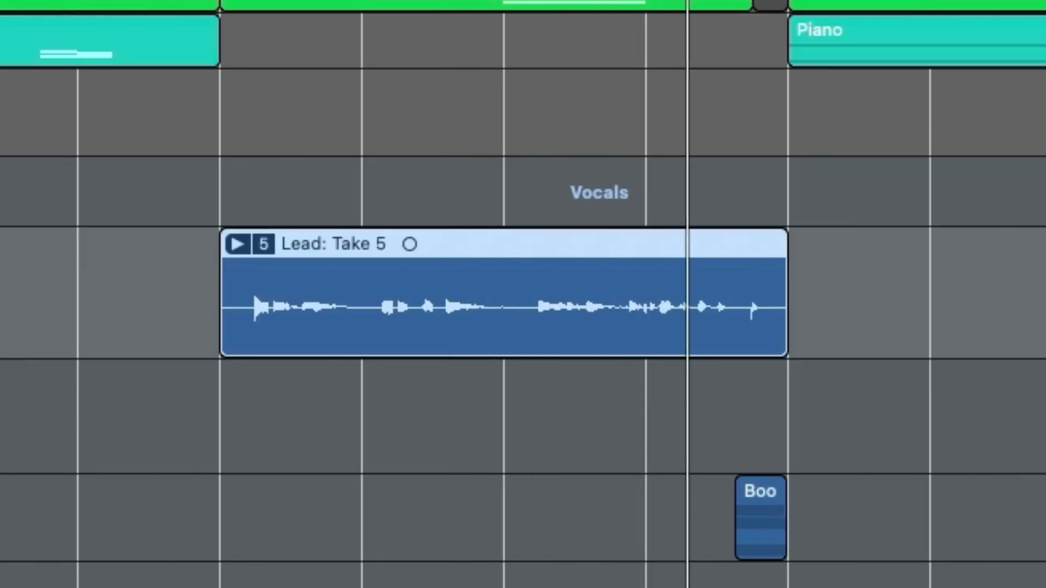
- In the Monster_90bpm project, stop playback, enlarge the Lead vocal track's height and add a Bus 14 send to it
left_click(170, 342)
key("space")
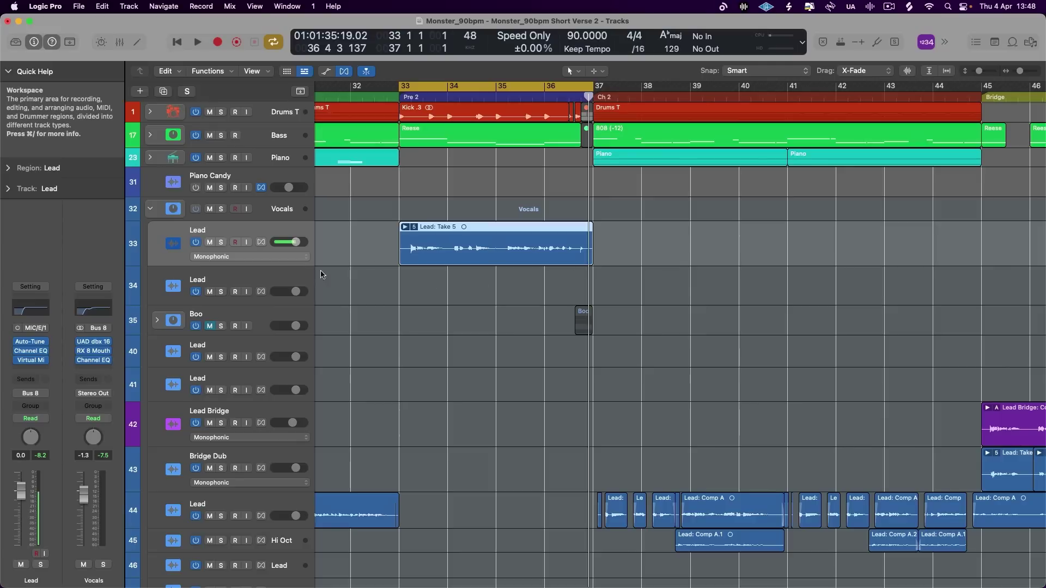
left_click_drag(306, 266, 307, 303)
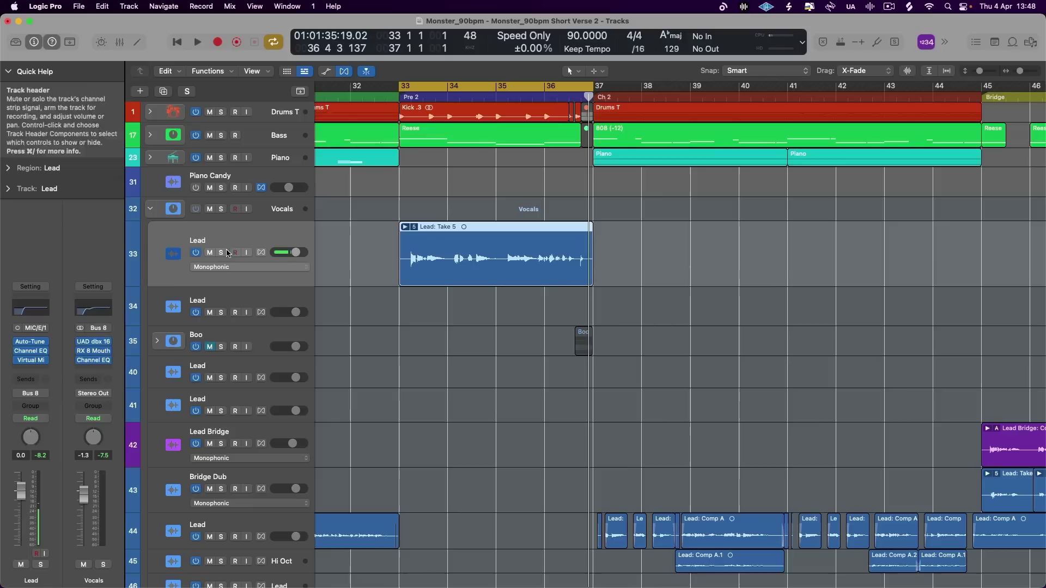
left_click(43, 381)
mouse_move(49, 396)
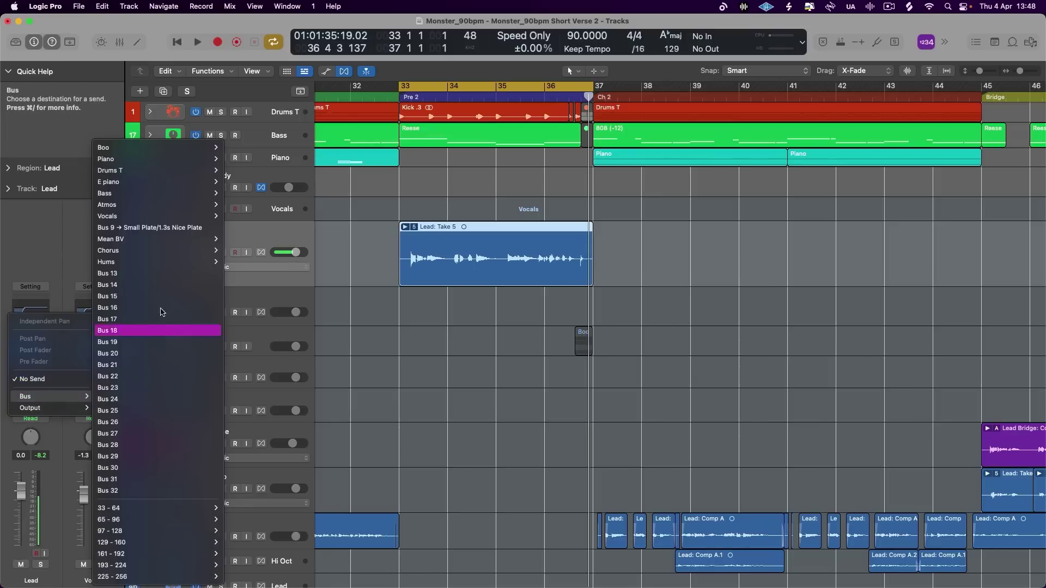
left_click(154, 285)
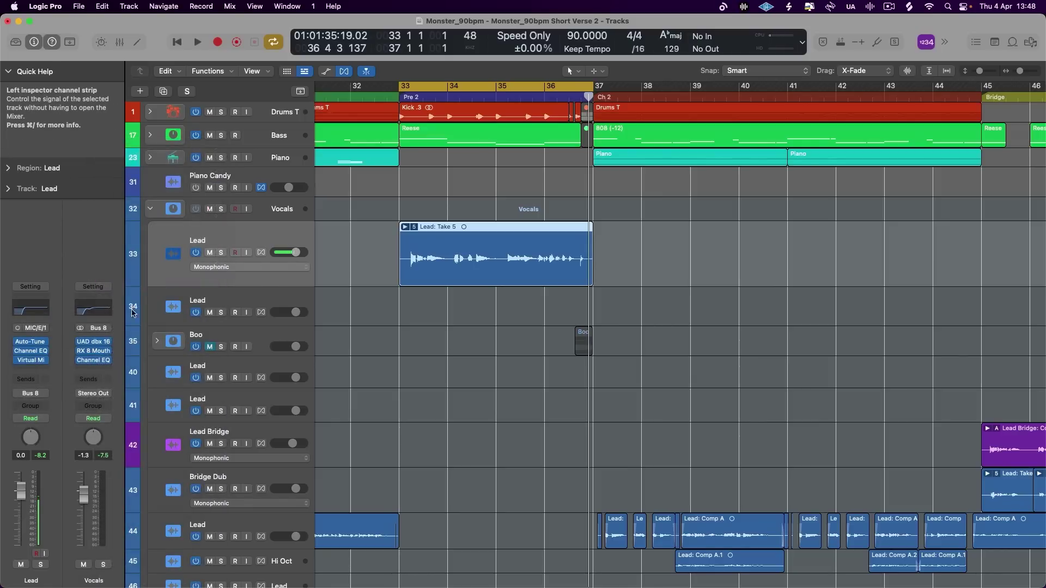
- Insert the stereo H-Delay on the Bus 14 aux, setting it fully wet and lowering its feedback
type("delay")
key("Escape")
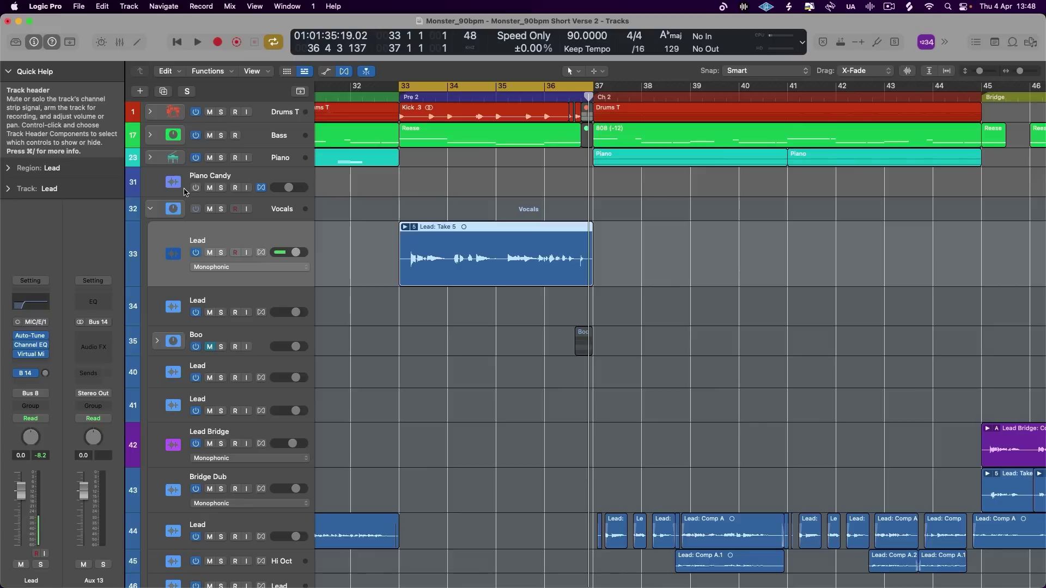
left_click(93, 347)
left_click(278, 367)
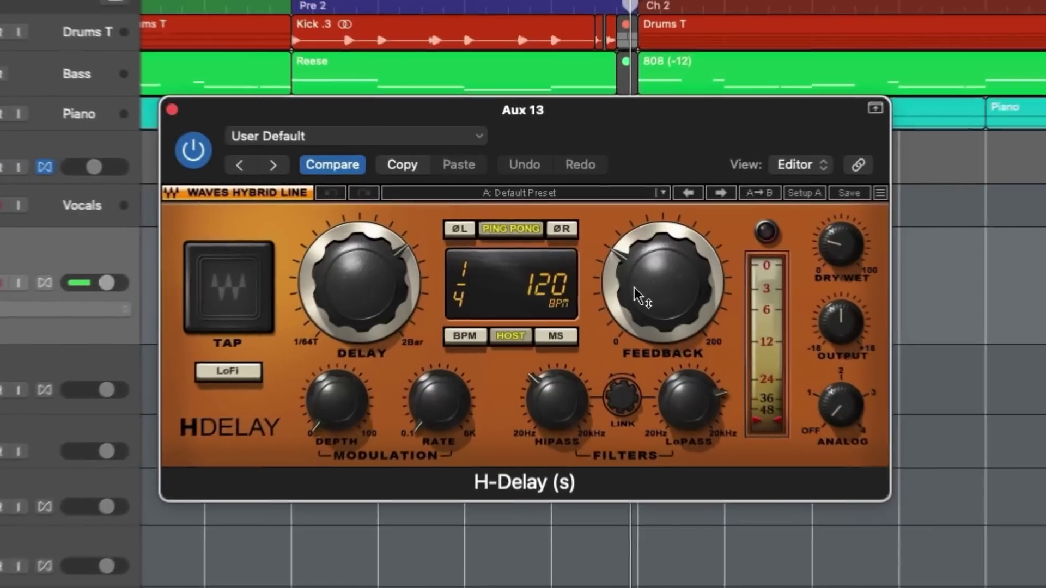
left_click_drag(598, 256, 597, 273)
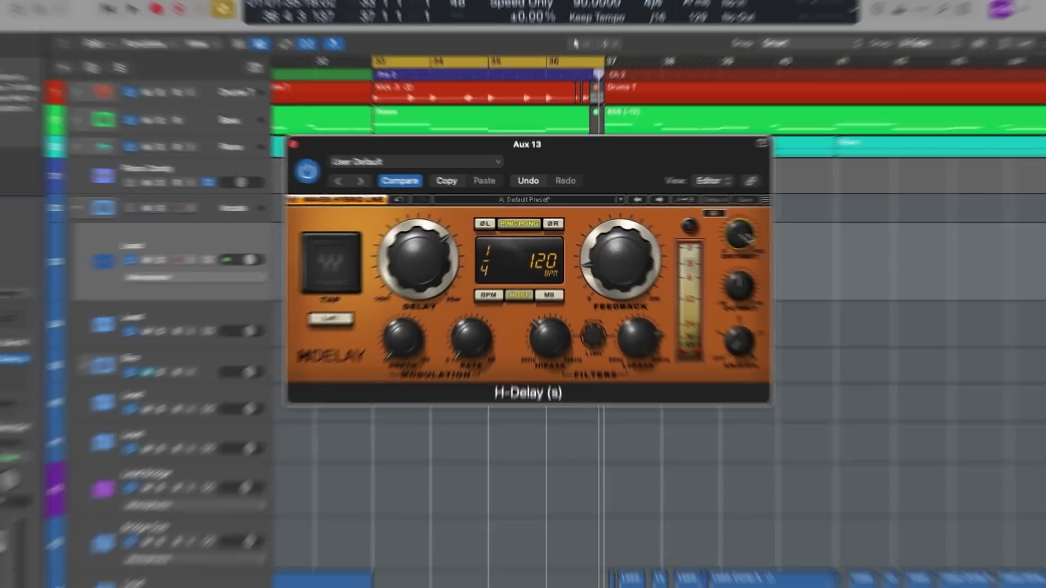
- Add the Soundtoys Decapitator after H-Delay on the Bus 14 aux
left_click(93, 359)
mouse_move(121, 526)
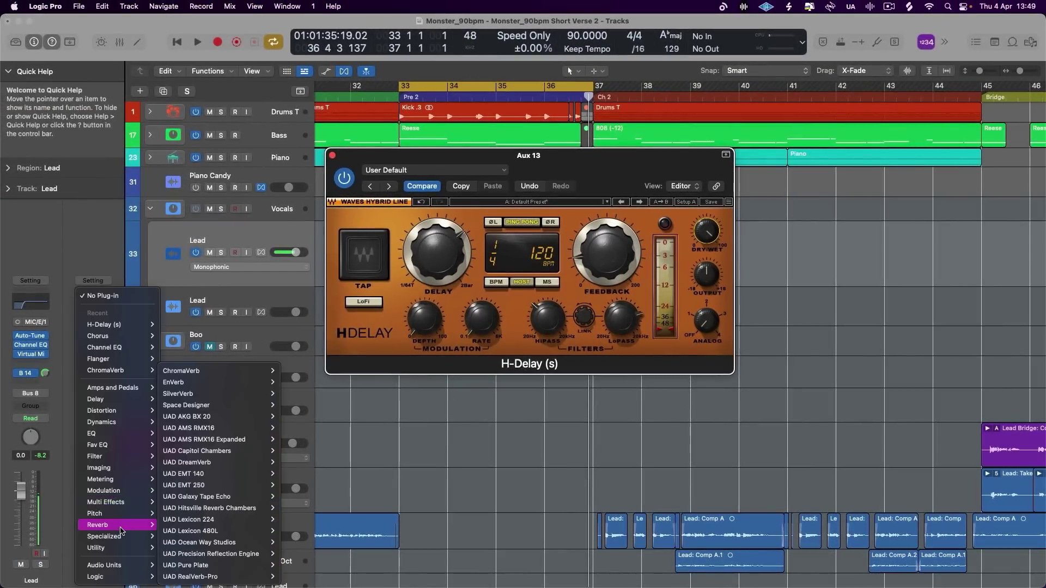
mouse_move(131, 412)
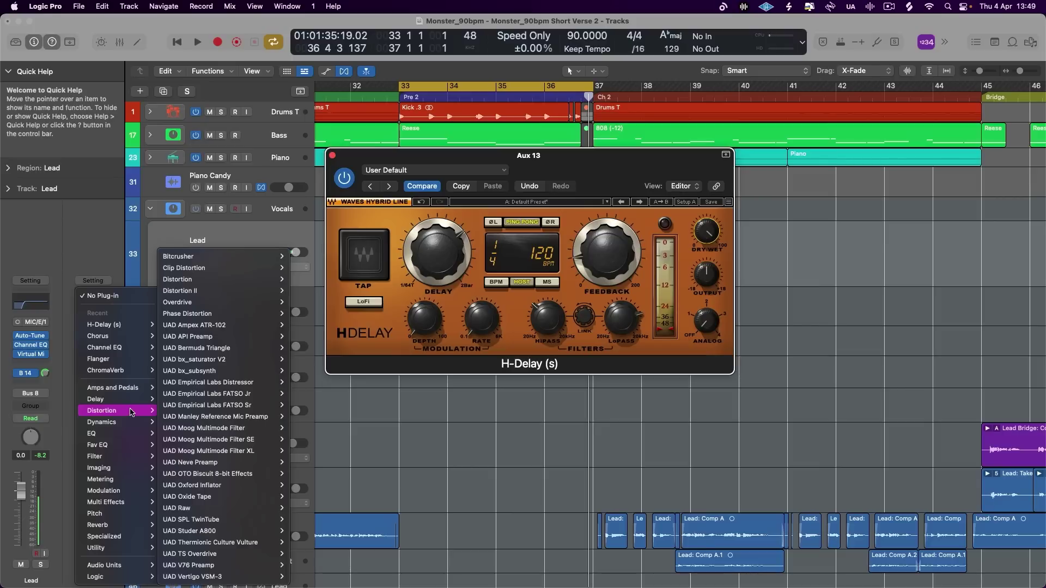
type("deca")
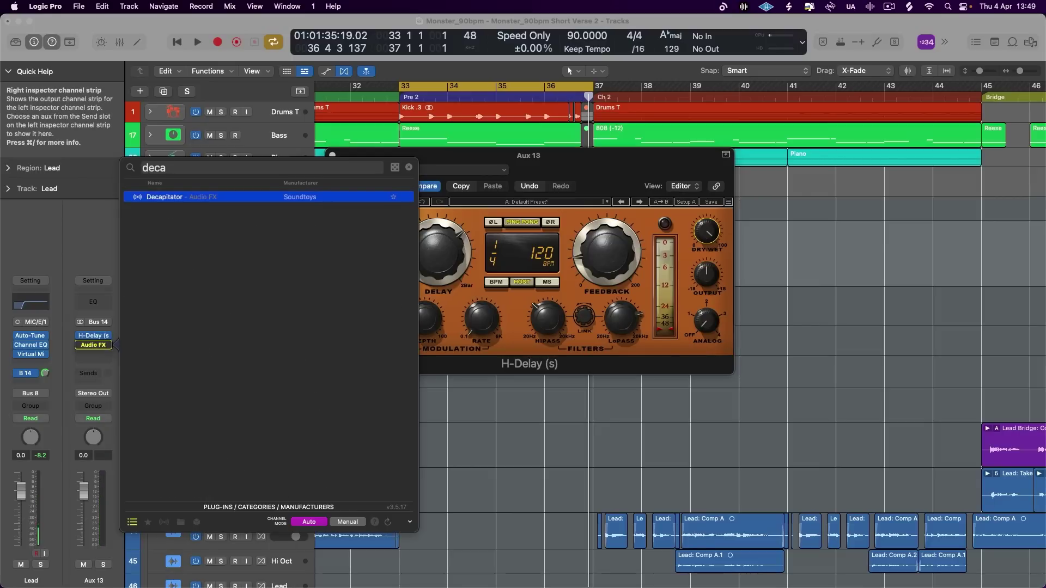
key("Return")
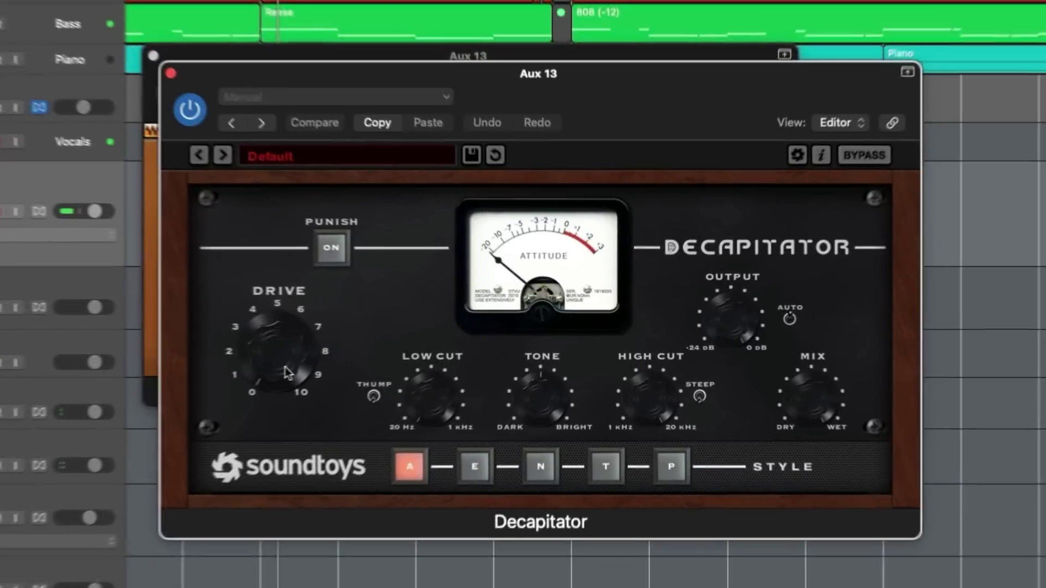
- Raise Decapitator's Drive to about 5, darken its Tone and select style N
left_click_drag(286, 372, 261, 283)
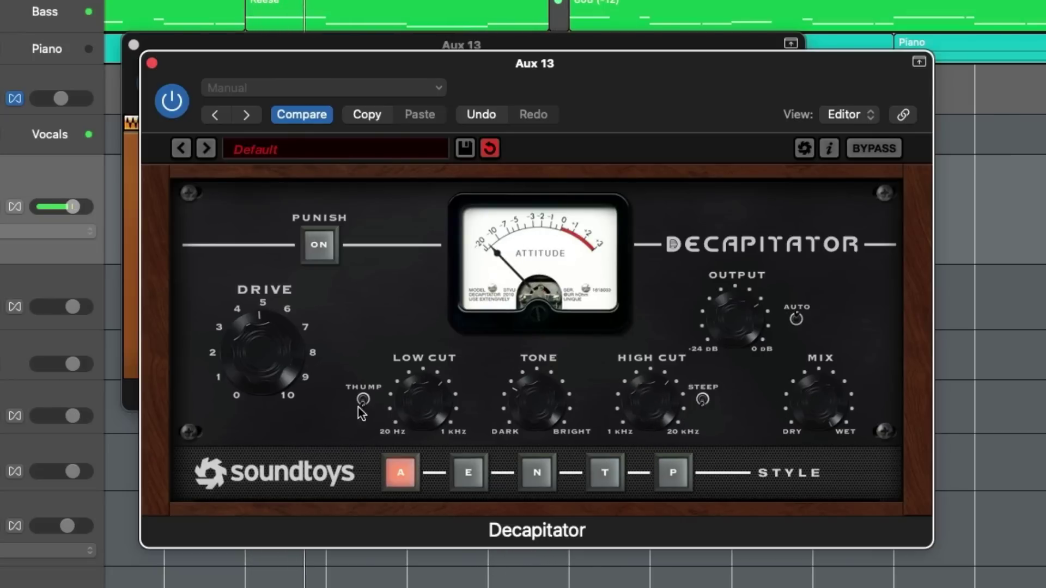
left_click(461, 473)
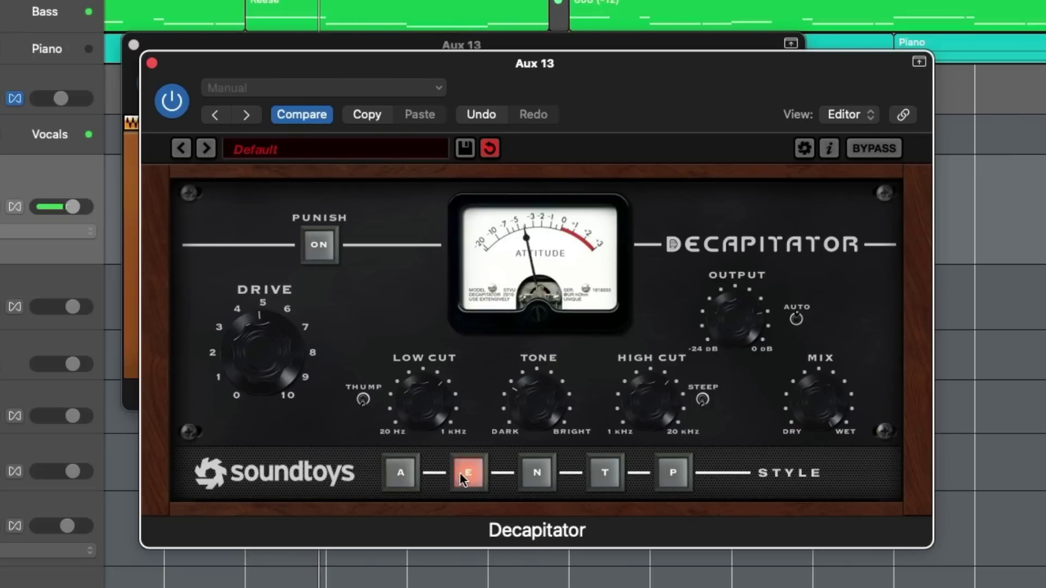
left_click(533, 476)
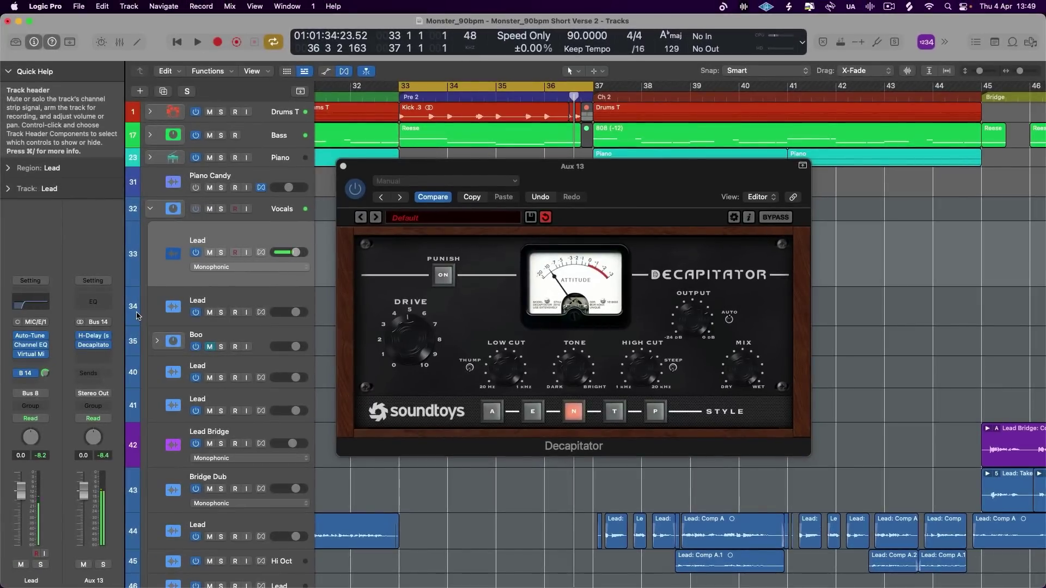
- Reopen H-Delay on the aux, set its delay time to 1/2 and play the section
left_click(93, 335)
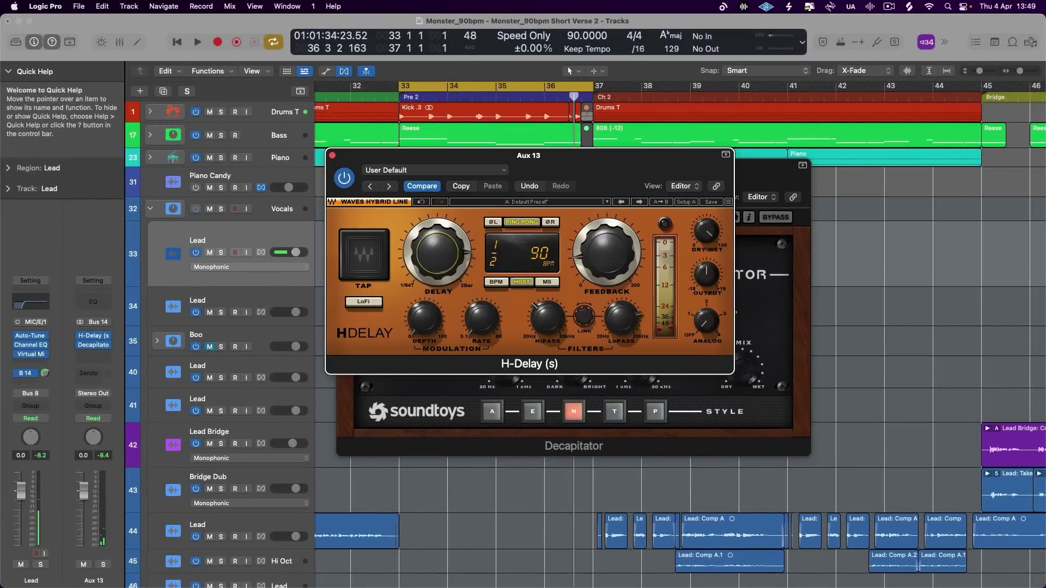
key("space")
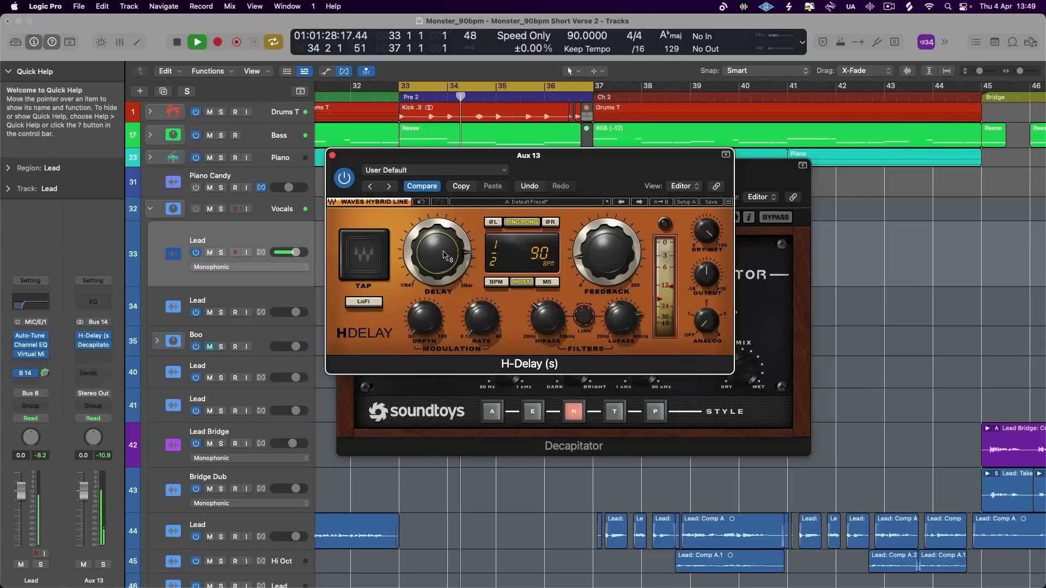
- Close the H-Delay and Decapitator windows, stop playback and add a Channel EQ after Decapitator on the Bus 14 aux
left_click(332, 155)
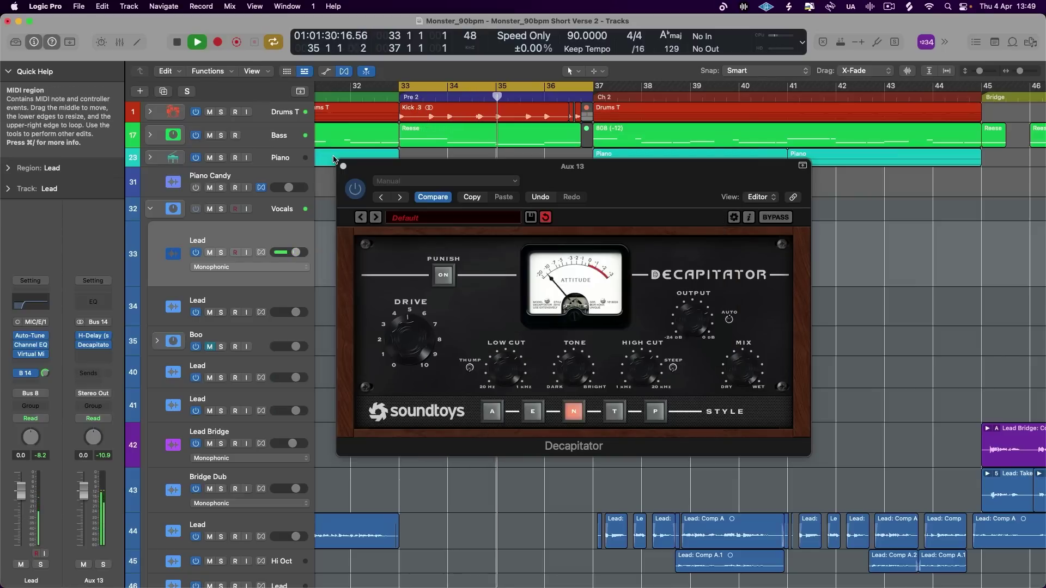
left_click(344, 166)
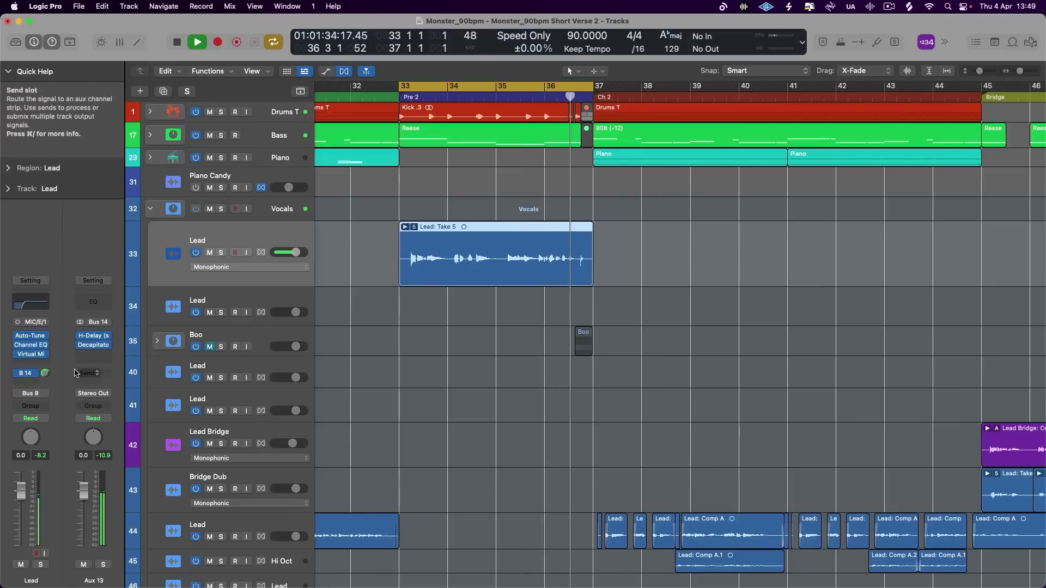
key("space")
left_click(94, 354)
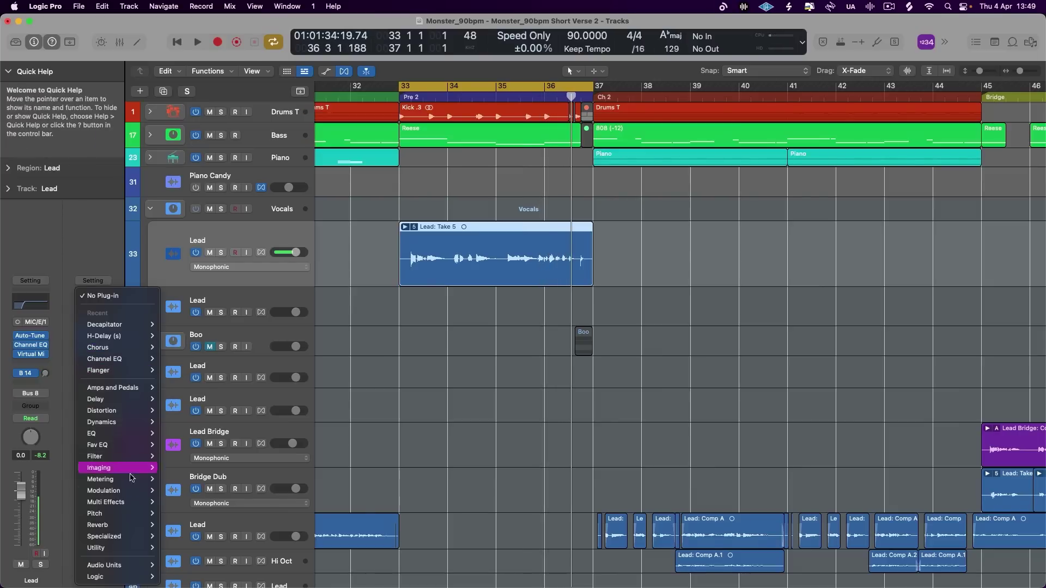
left_click(104, 358)
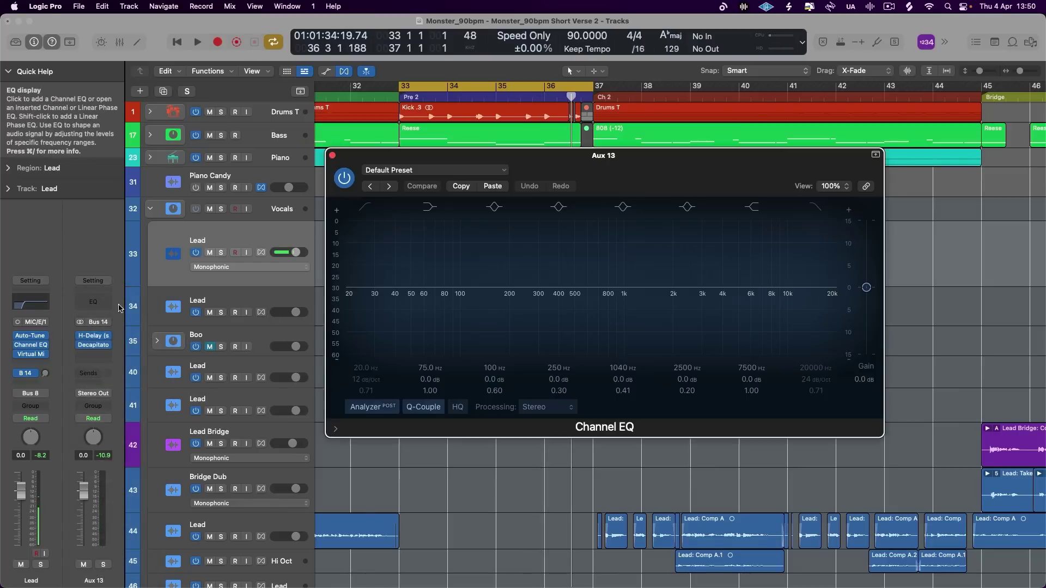
- Play the section and cut 408 Hz by about 7.9 dB with a wide Channel EQ bell band
key("space")
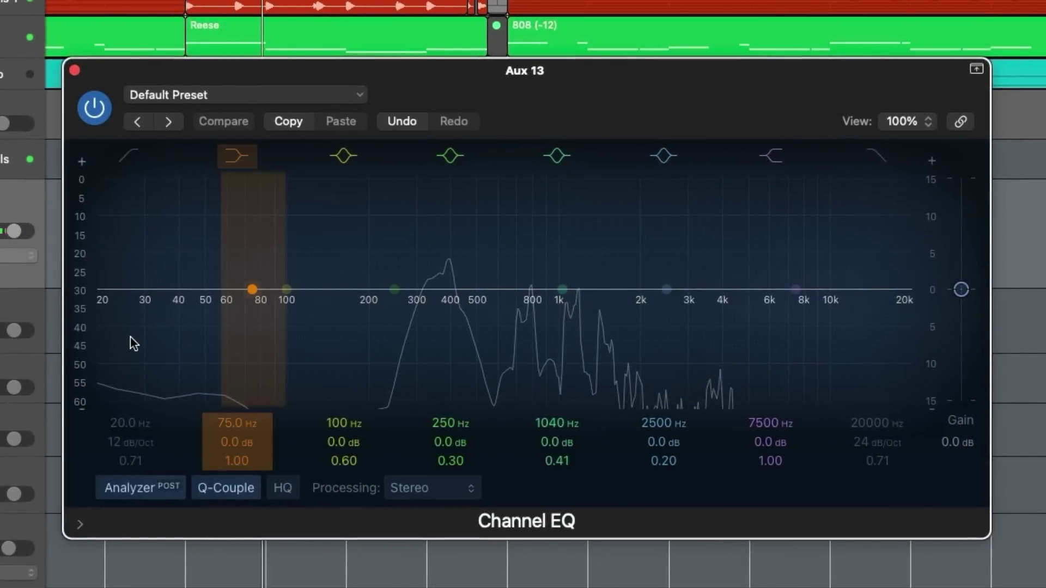
left_click_drag(381, 268, 457, 359)
left_click_drag(450, 463, 449, 461)
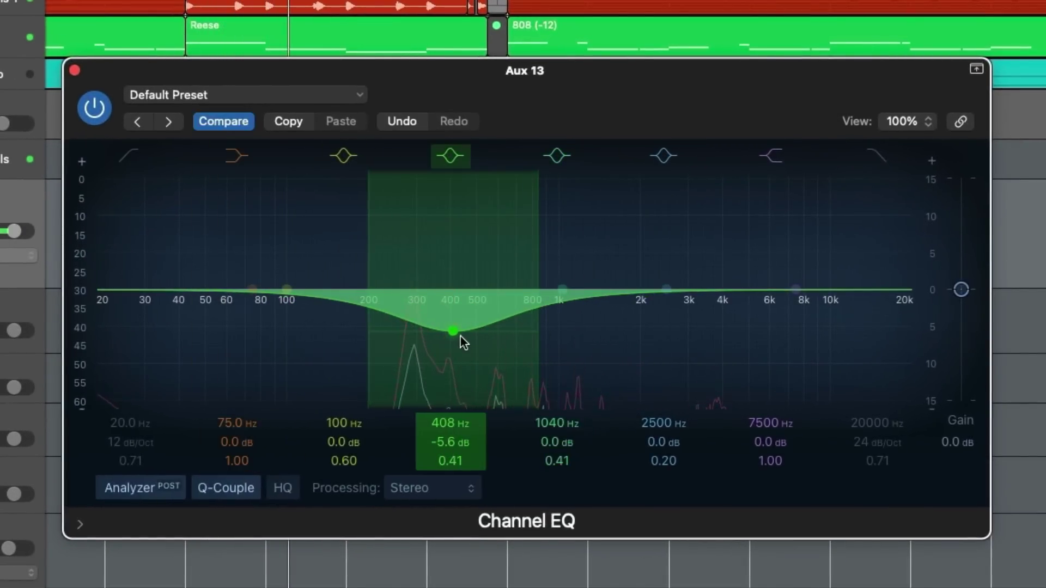
left_click_drag(460, 335, 460, 358)
- Enable the Channel EQ's low cut at about 212 Hz and lower its master gain to about -5.5 dB
left_click_drag(111, 156, 425, 296)
mouse_move(961, 293)
left_mouse_down()
mouse_move(959, 319)
mouse_move(963, 310)
left_mouse_up()
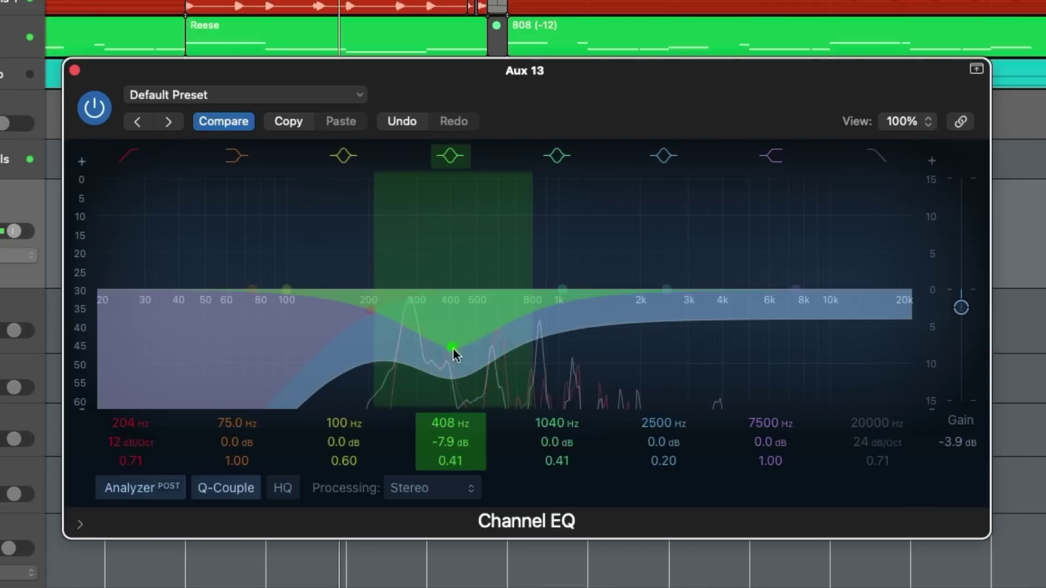
left_click_drag(346, 357, 350, 361)
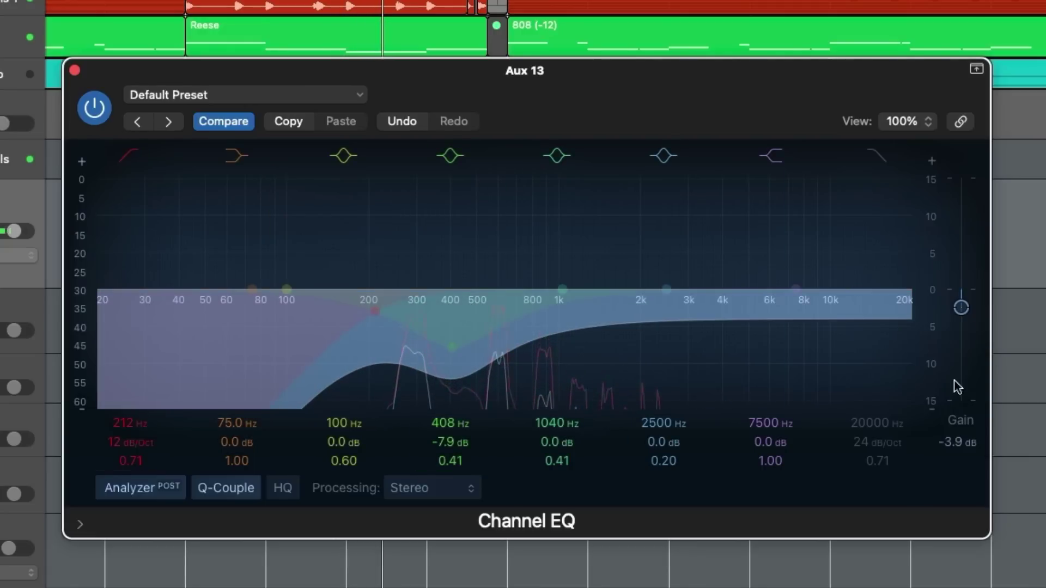
left_click_drag(961, 311, 957, 322)
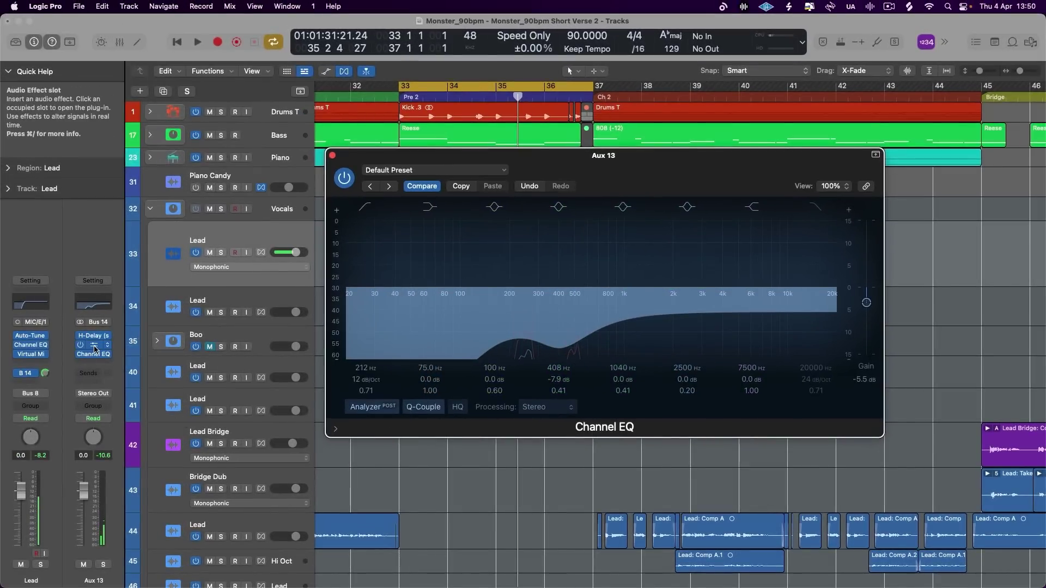
- Check Decapitator on the aux during playback, close it and set the Channel EQ's master gain to about -2.0 dB
left_click(95, 347)
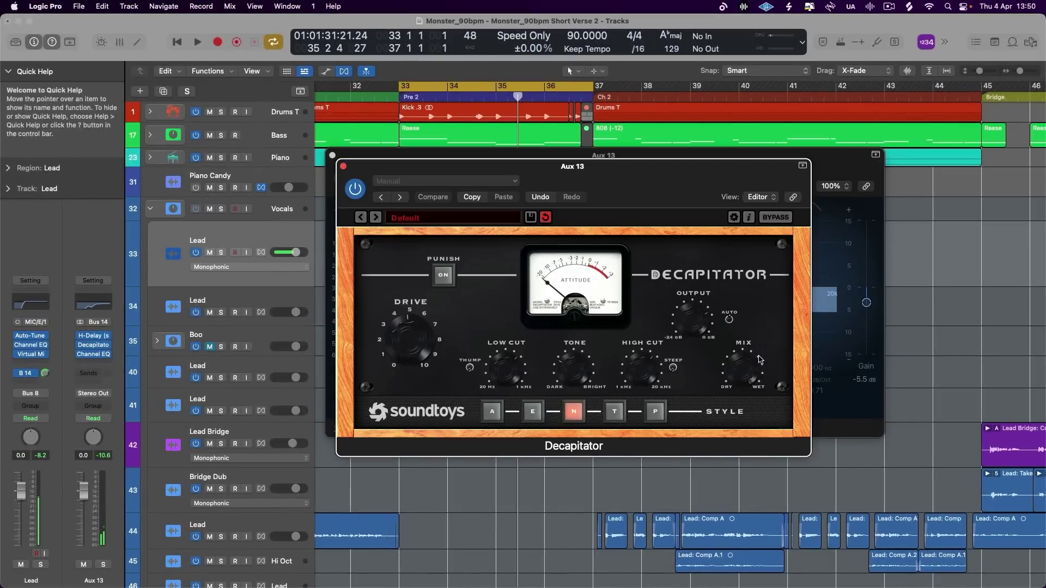
key("space")
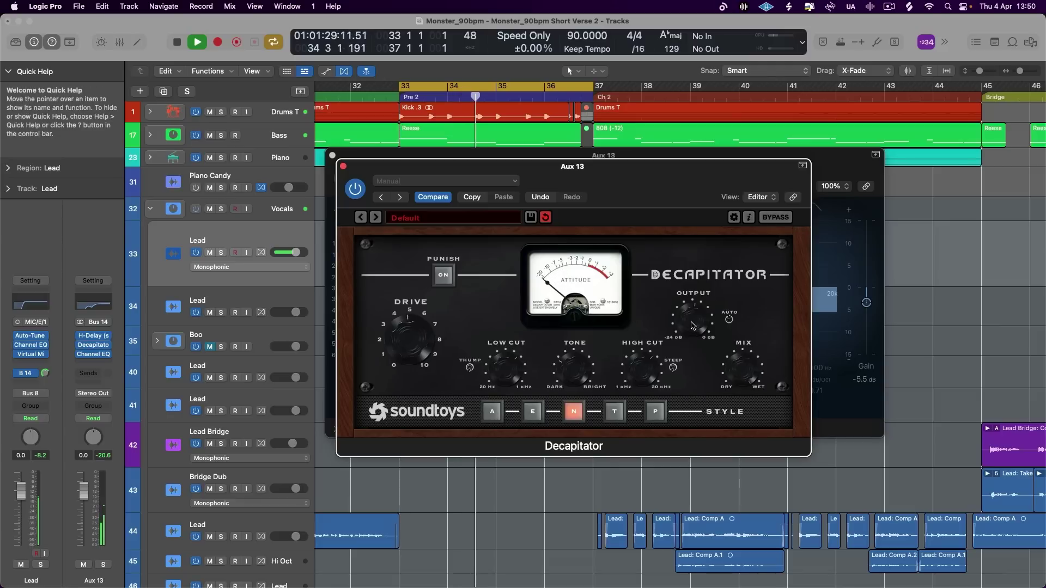
key("super+w")
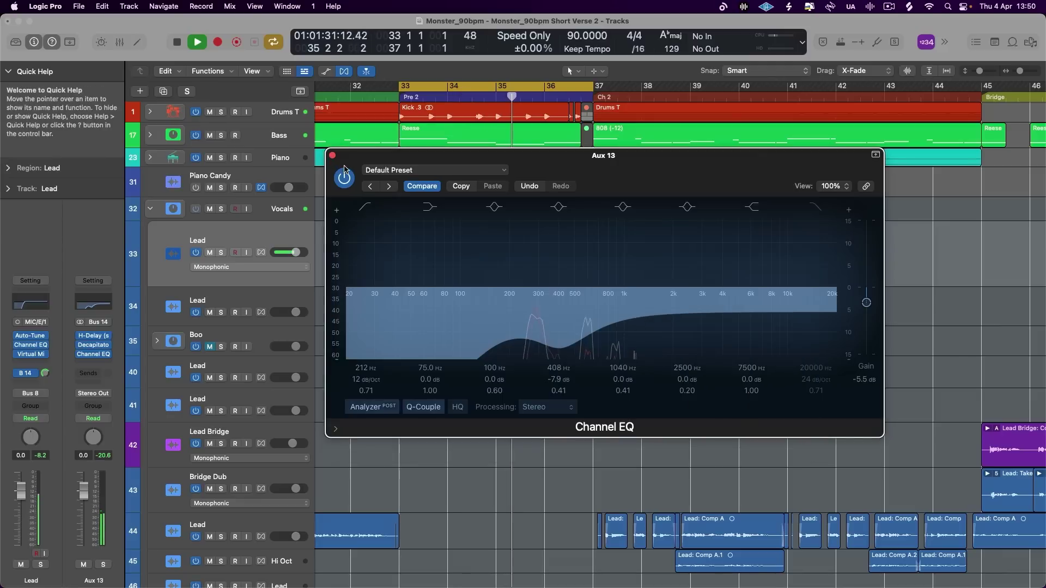
left_click_drag(866, 303, 867, 292)
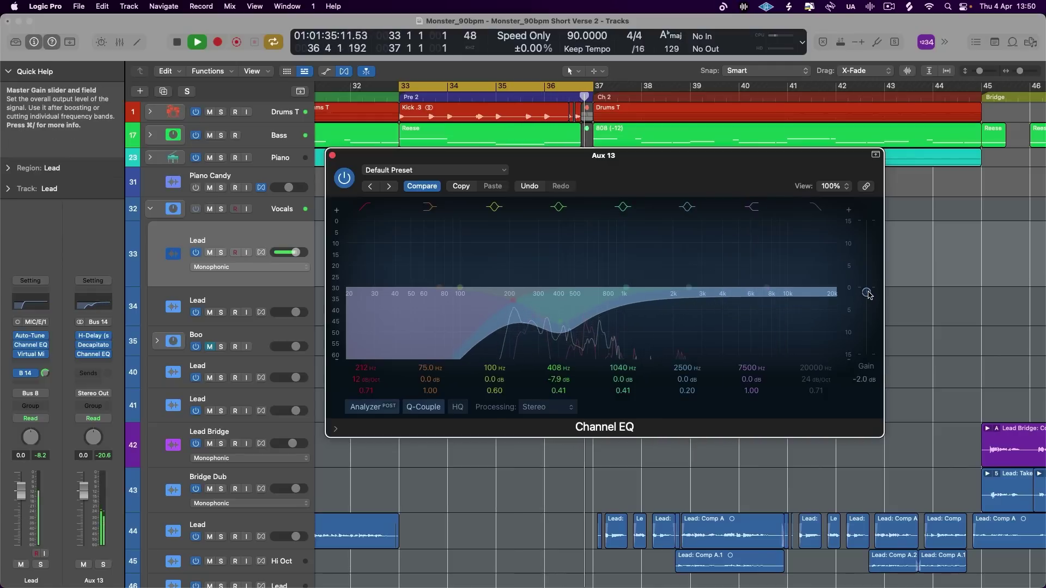
key("space")
key("super+w")
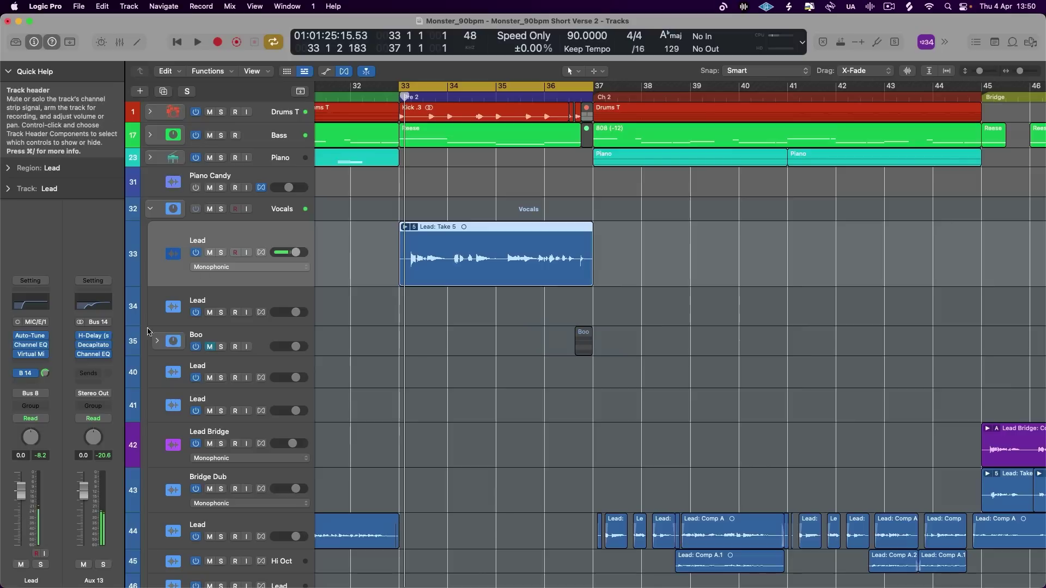
- Insert the stereo Rotor Cabinet after Channel EQ on the aux and set its mic position to Rear during playback
left_click(94, 363)
mouse_move(124, 494)
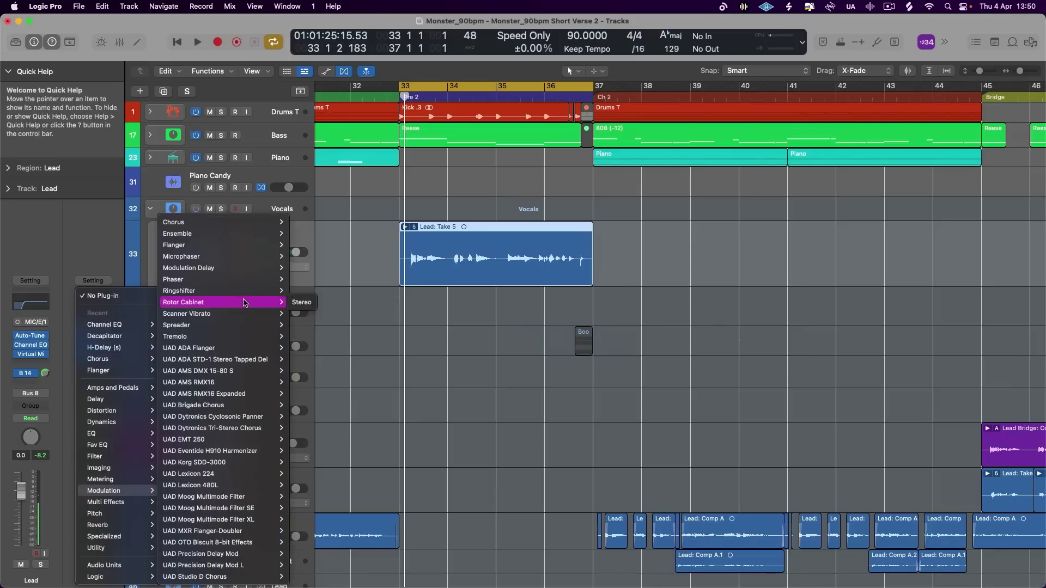
left_click(301, 303)
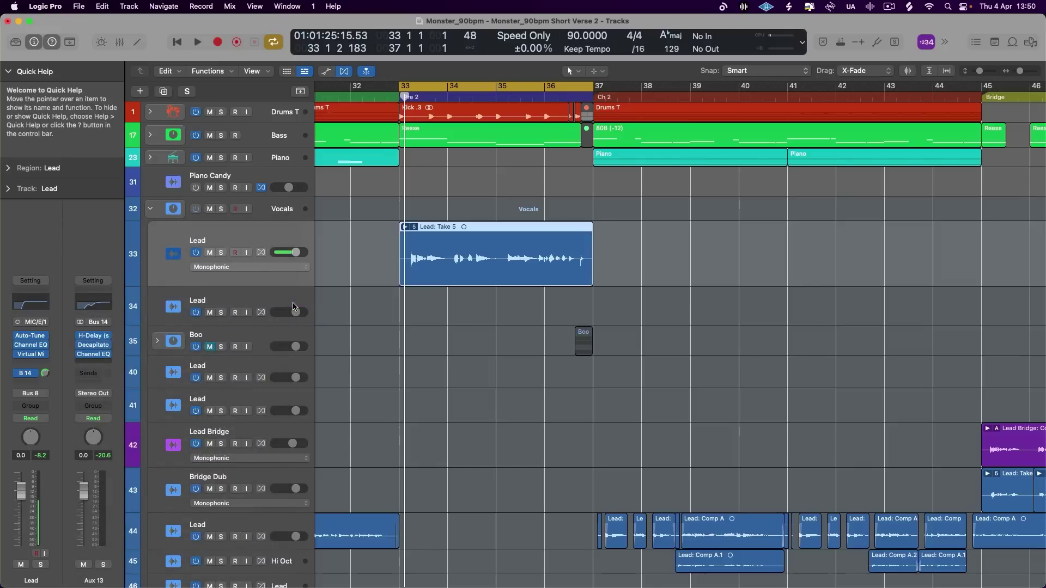
key("space")
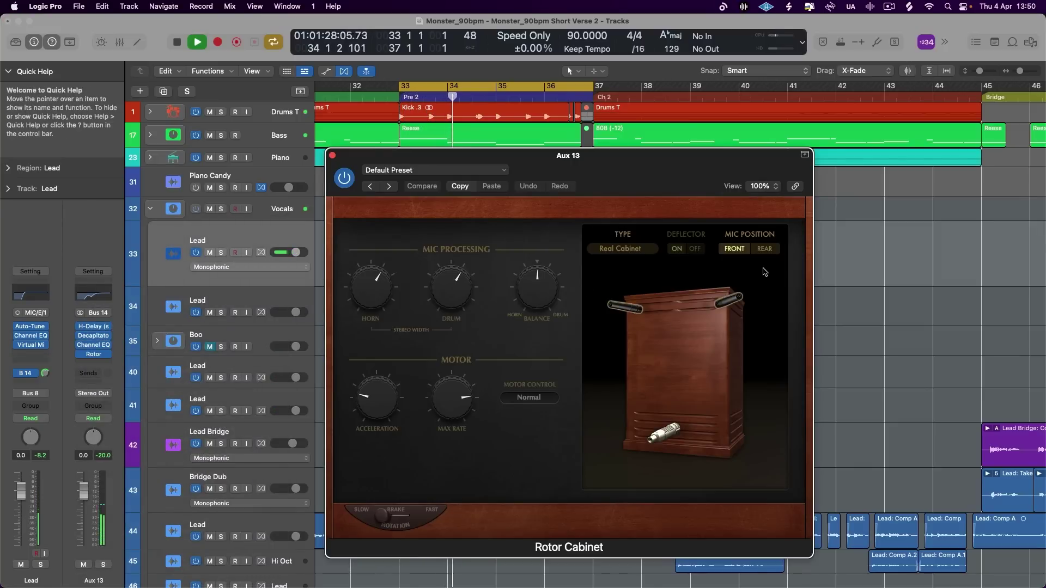
left_click(765, 249)
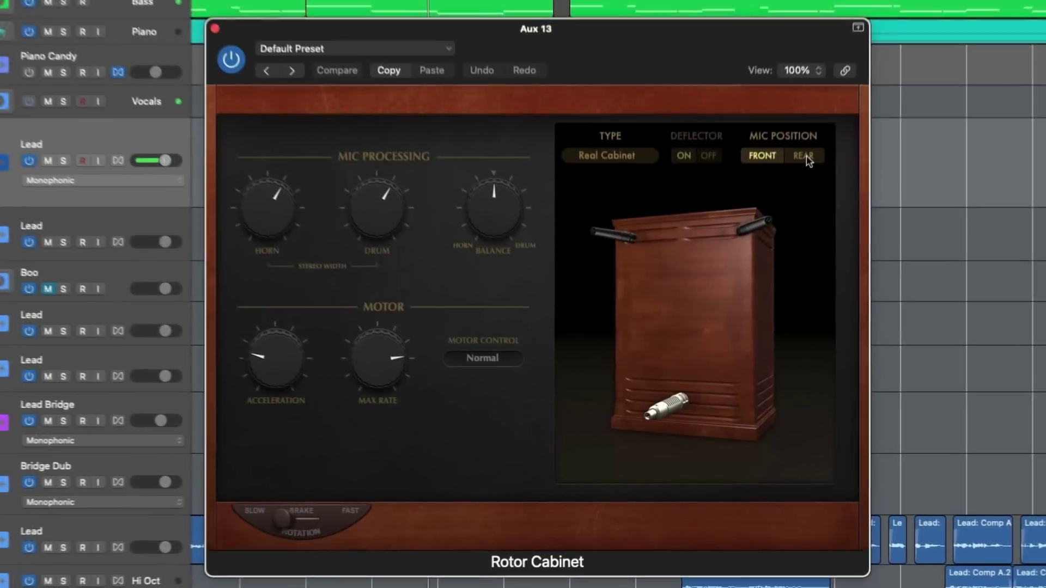
- Audition the Wood and Single cabinet types, choose Wood & Horn IR and set the Rotor Cabinet's rotation to Brake
left_click(626, 148)
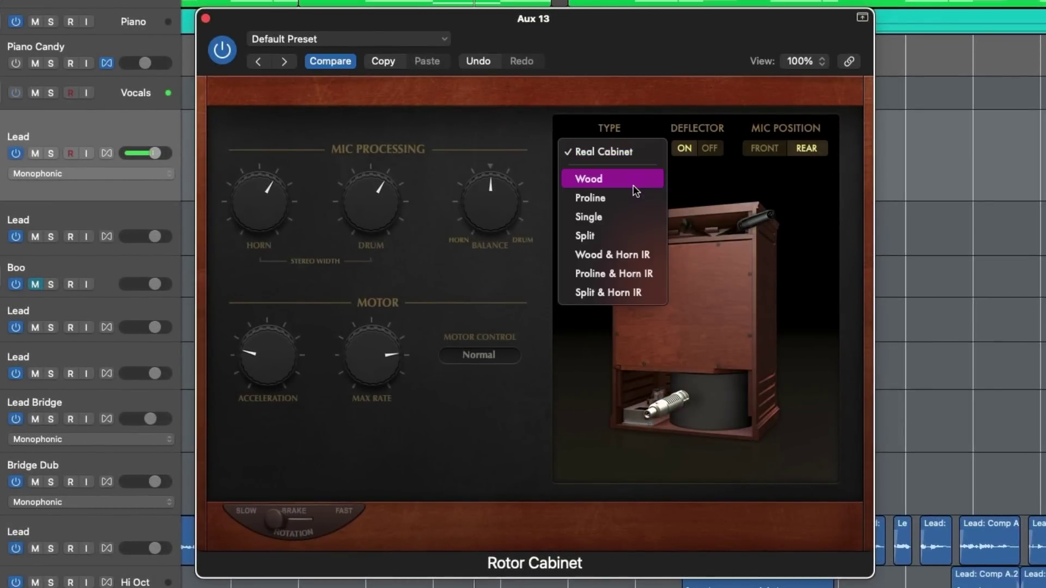
left_click(629, 175)
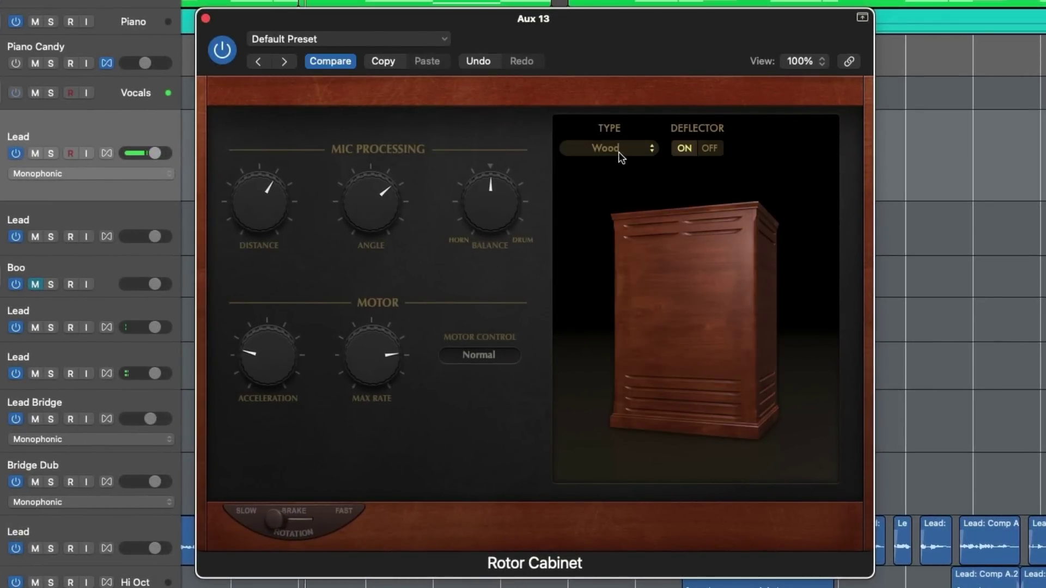
left_click(619, 153)
left_click(635, 191)
left_click(624, 158)
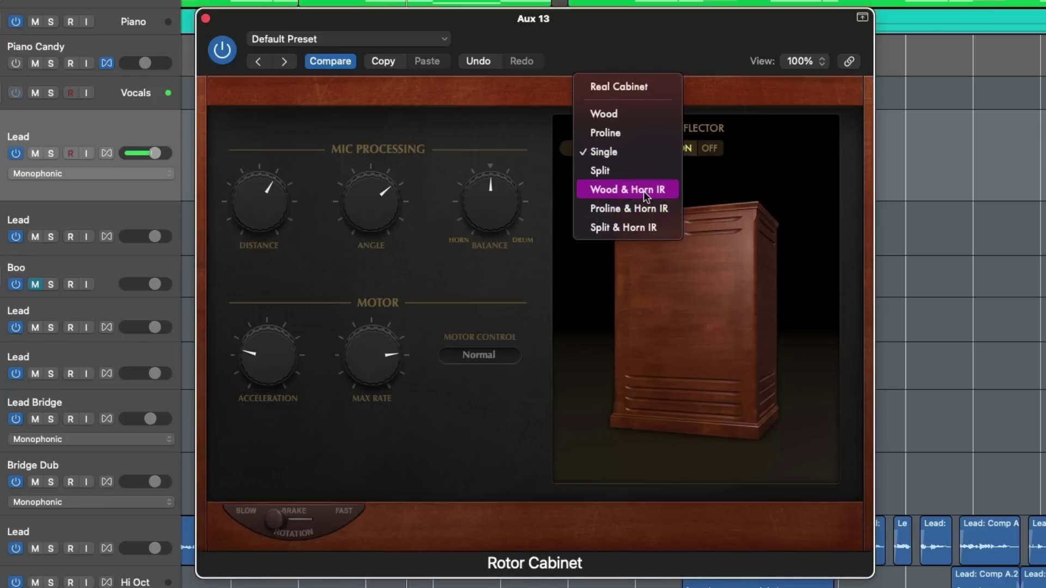
left_click(644, 192)
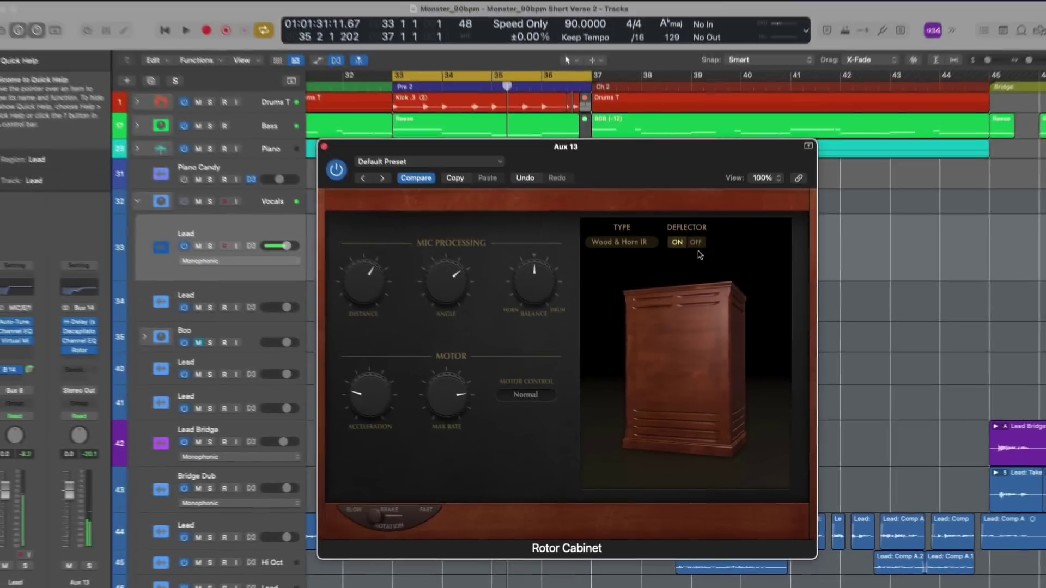
key("space")
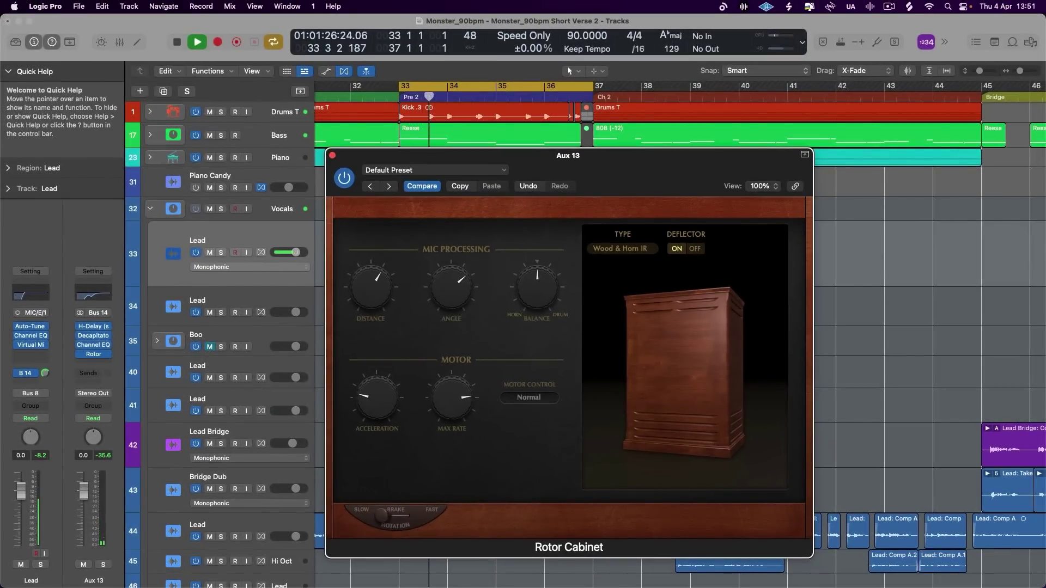
left_click(396, 510)
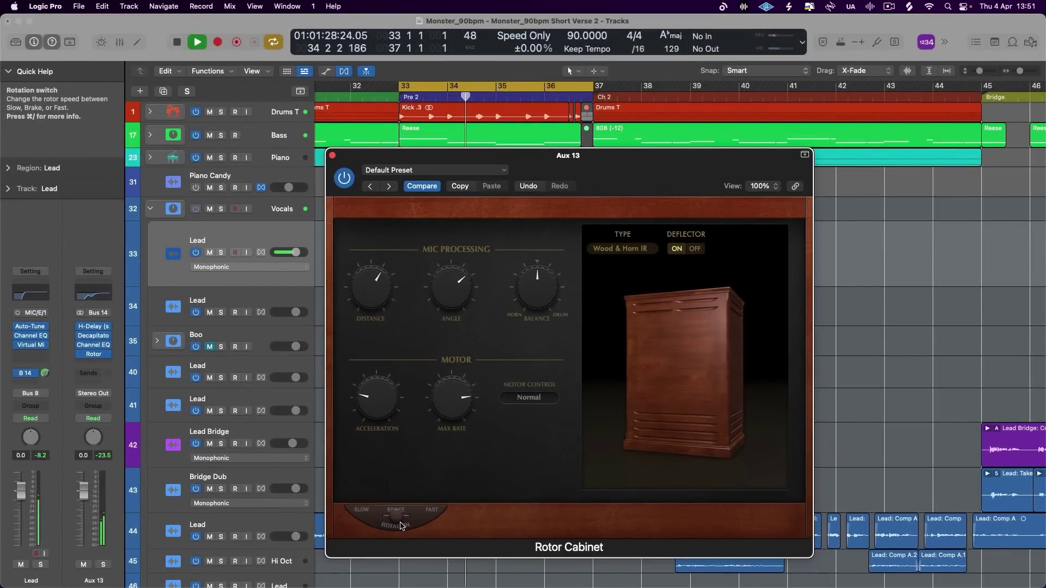
- Reopen Decapitator on the aux, listen to the section and close both plug-in windows
left_click(98, 339)
key("space")
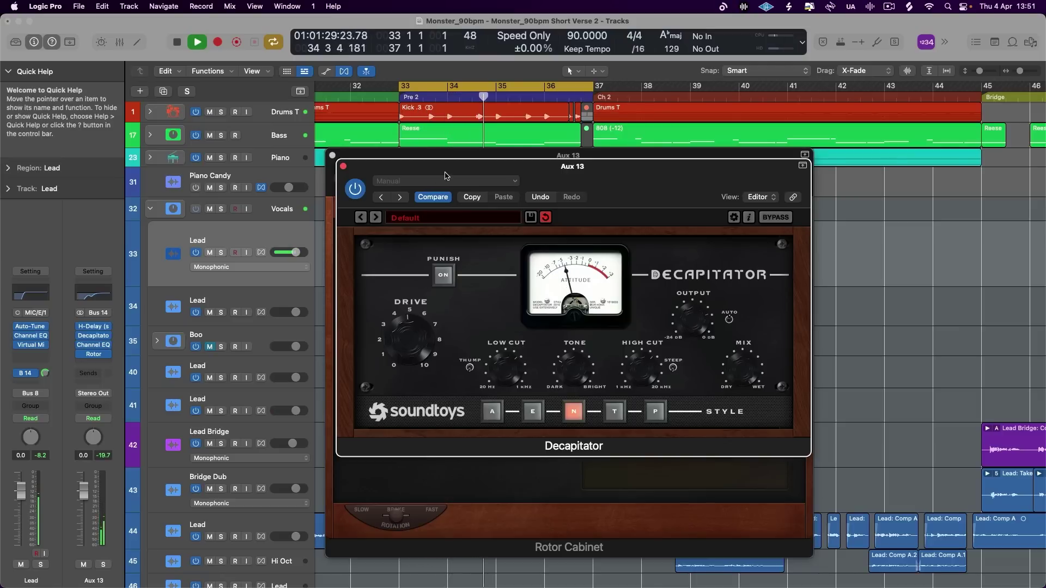
left_click(344, 166)
left_click(332, 155)
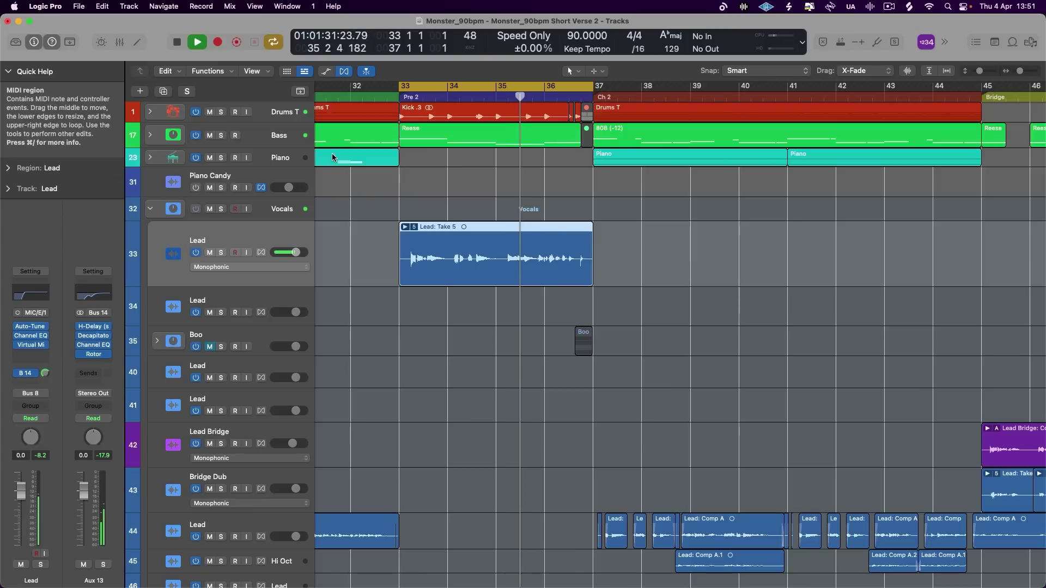
key("space")
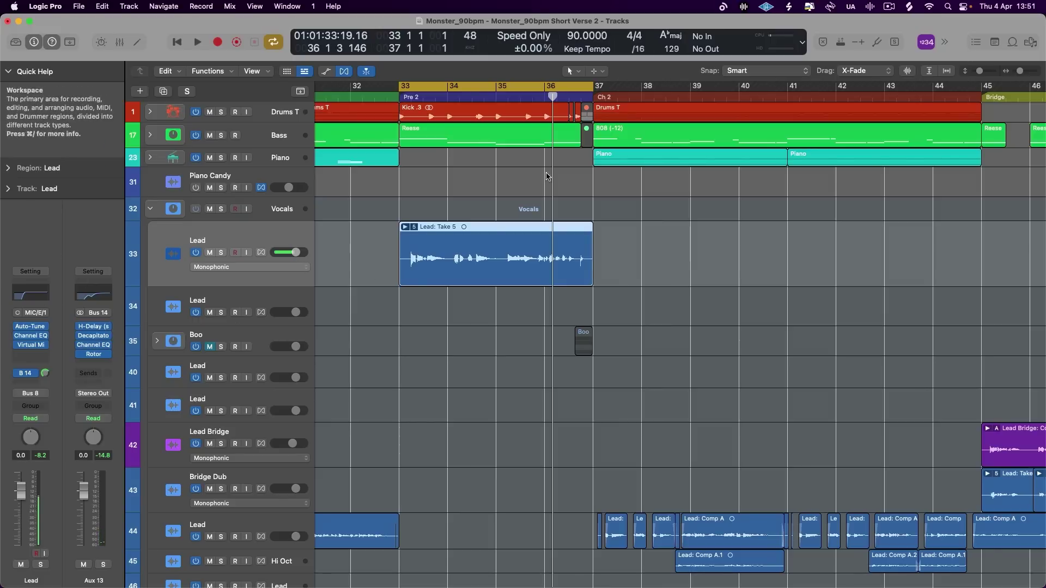
- Show track automation and set the Lead track to Touch mode with its Bus 14 send level as the parameter
left_click(325, 72)
key("z")
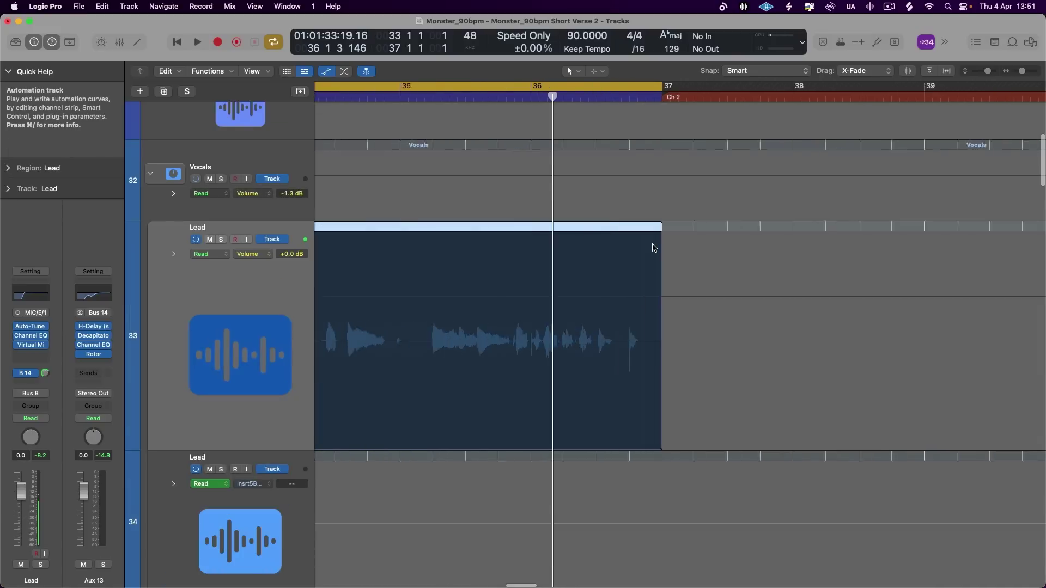
scroll(654, 248, "down", 3)
scroll(545, 256, "left", 5)
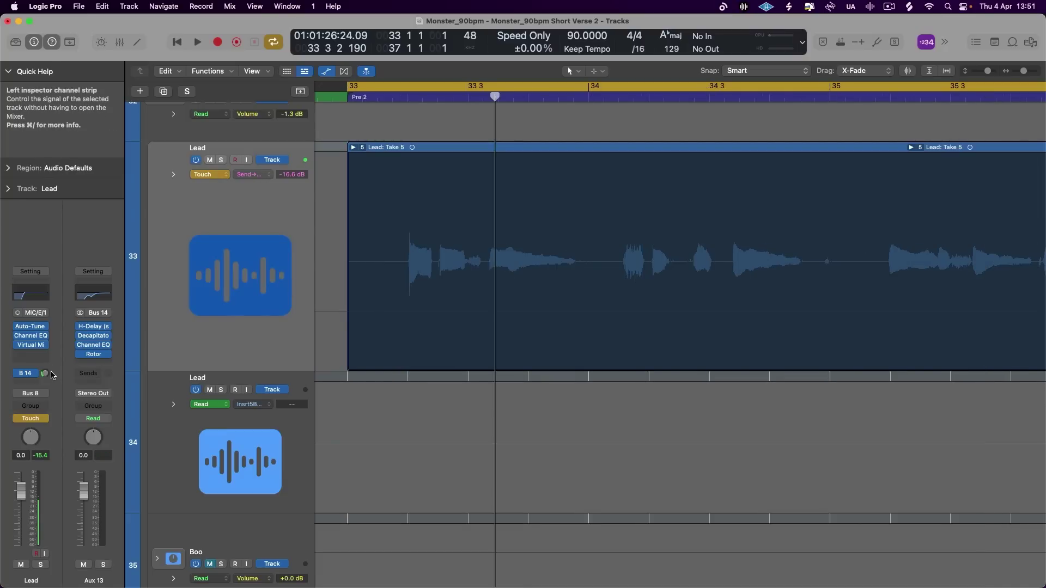
- Record automation of the Lead track's Bus 14 send during playback, riding the level between silence and +6.0 dB
key("space")
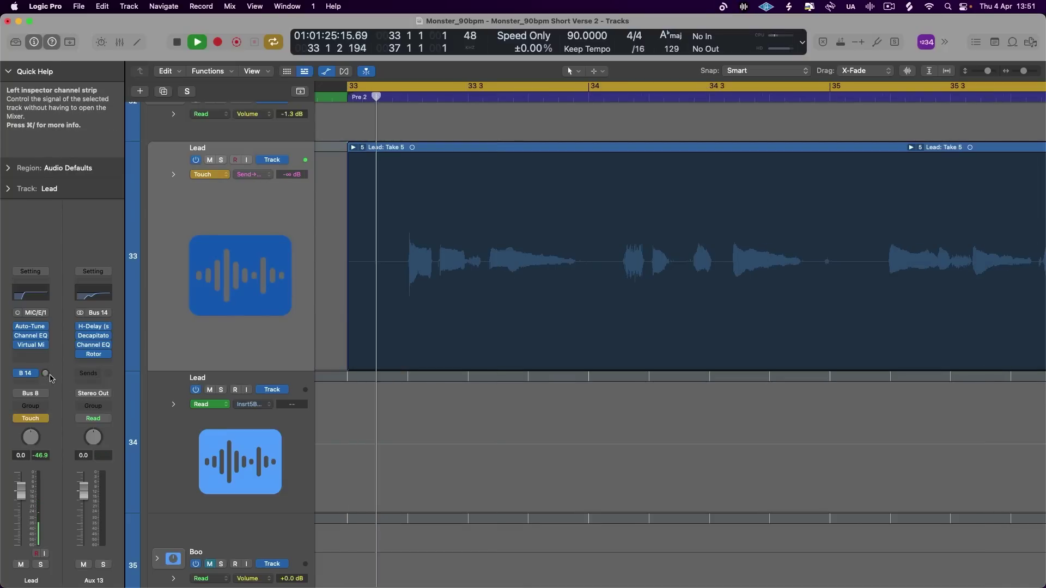
mouse_move(47, 372)
left_mouse_down()
mouse_move(61, 297)
mouse_move(53, 402)
mouse_move(78, 269)
mouse_move(66, 376)
mouse_move(69, 331)
mouse_move(100, 267)
left_mouse_up()
key("space")
- Play back the recorded send automation, stop and open Decapitator on the aux
key("space")
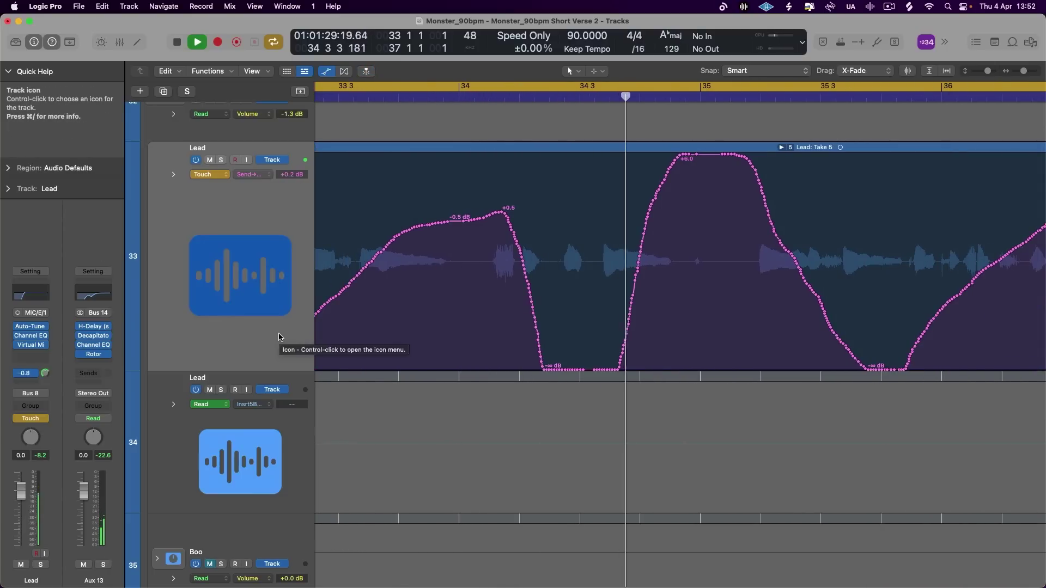
key("space")
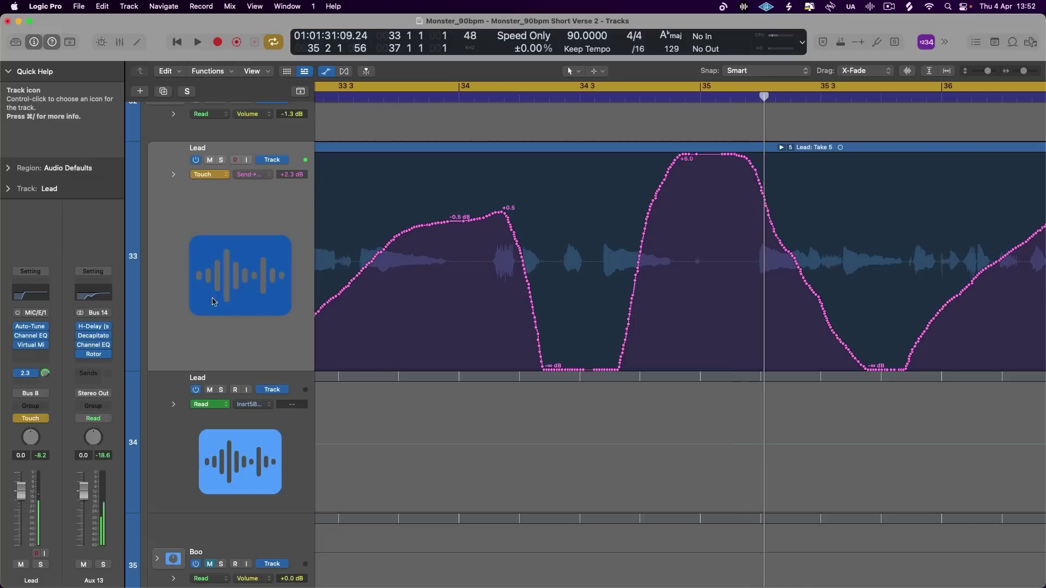
left_click(99, 337)
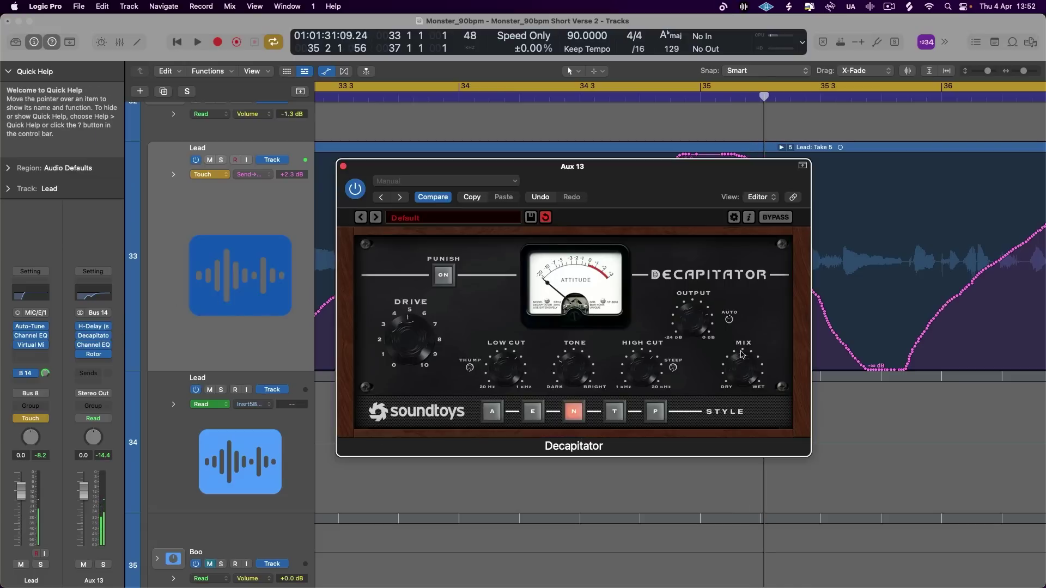
- Switch the Lead track's automation mode to Read, play the section and close Decapitator
left_click(47, 420)
left_click(38, 410)
key("space")
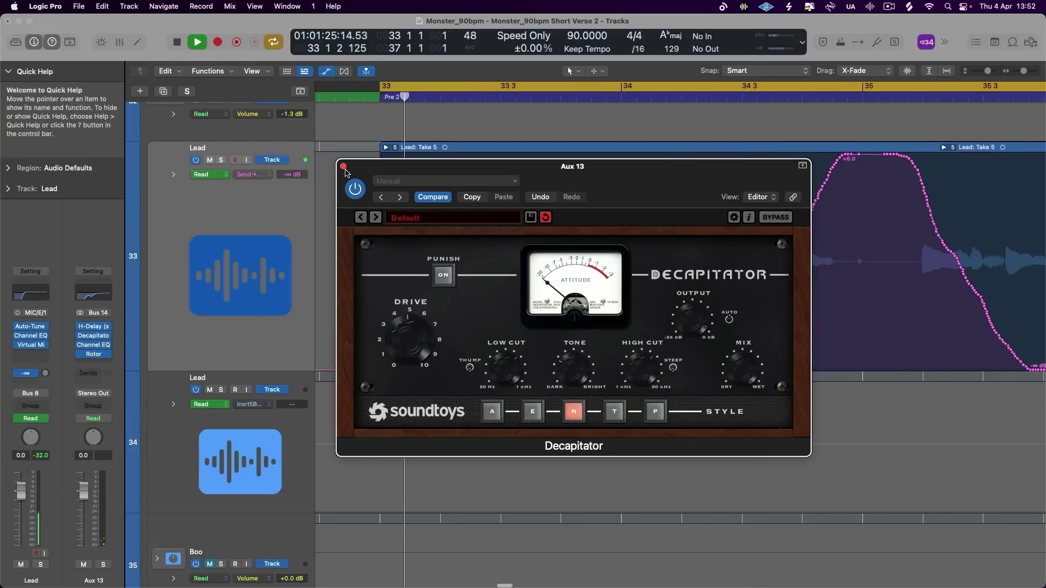
left_click(344, 167)
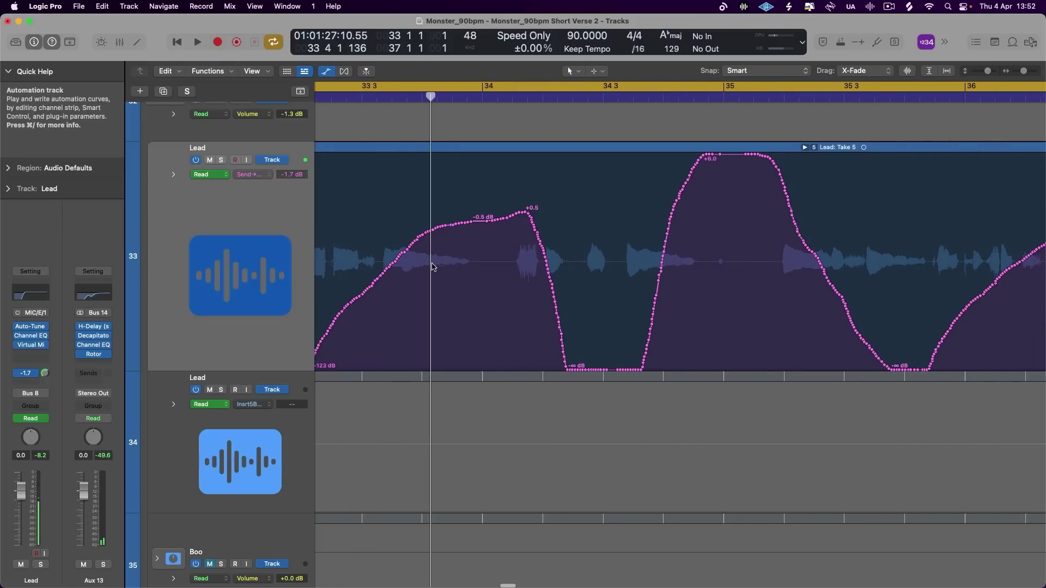
- Delete all of the recorded Bus 14 send automation on the Lead track
key("ctrl+super+BackSpace")
left_click(380, 263)
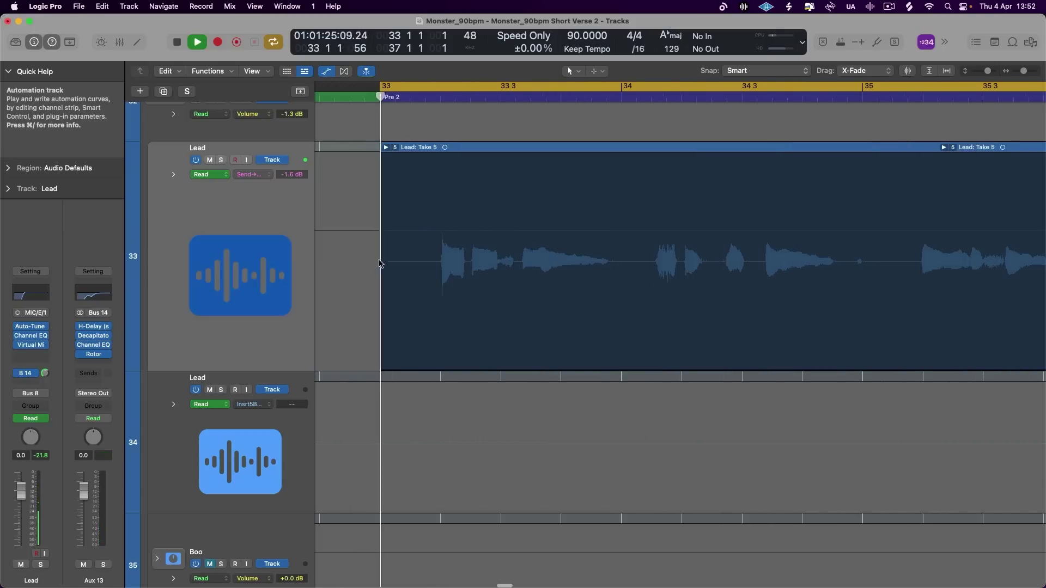
- Try raising the Lead's Bus 14 send to +5.4 dB over a passage from about bar 33.3 to just before 34.3, play it and undo
left_click_drag(355, 257, 551, 282)
left_click(502, 292)
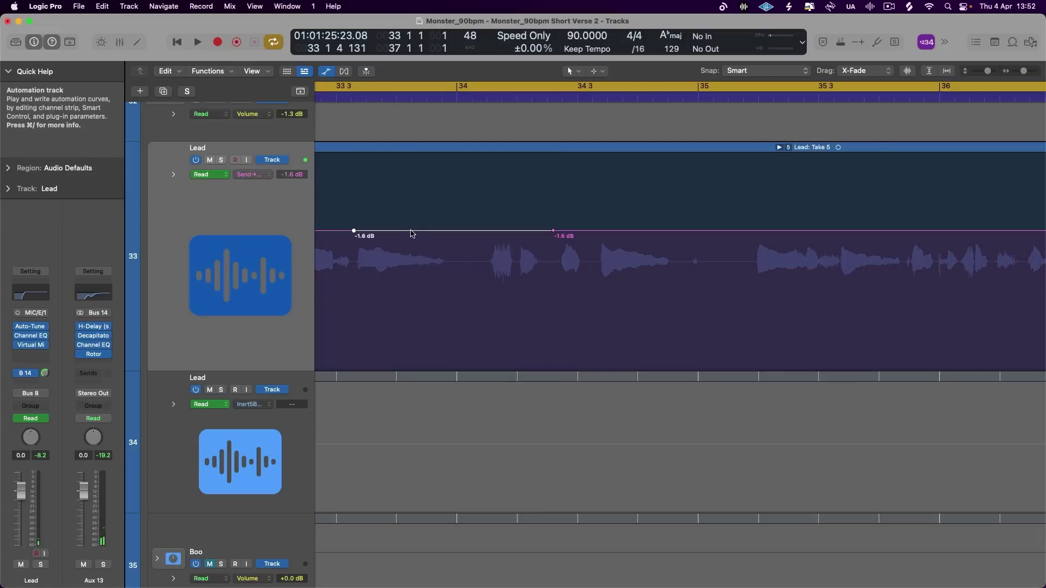
left_click_drag(412, 233, 409, 159)
key("space")
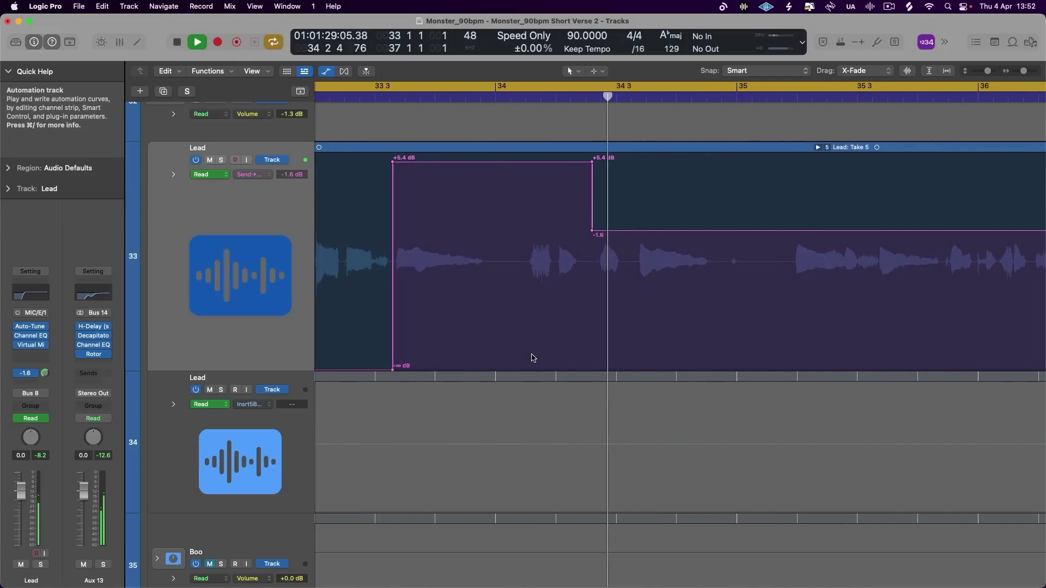
key("space")
scroll(479, 218, "left", 5)
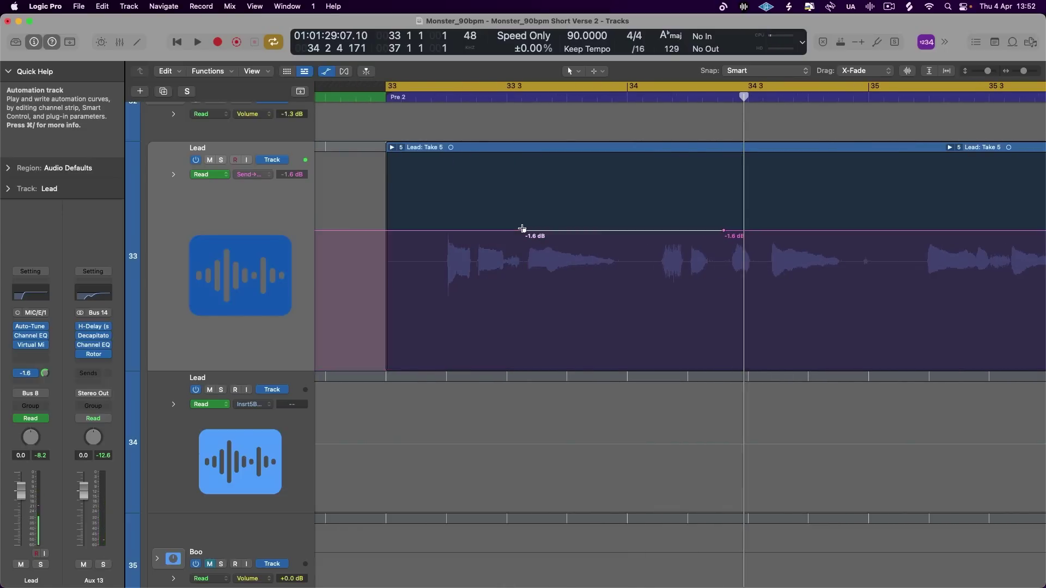
left_click(522, 228)
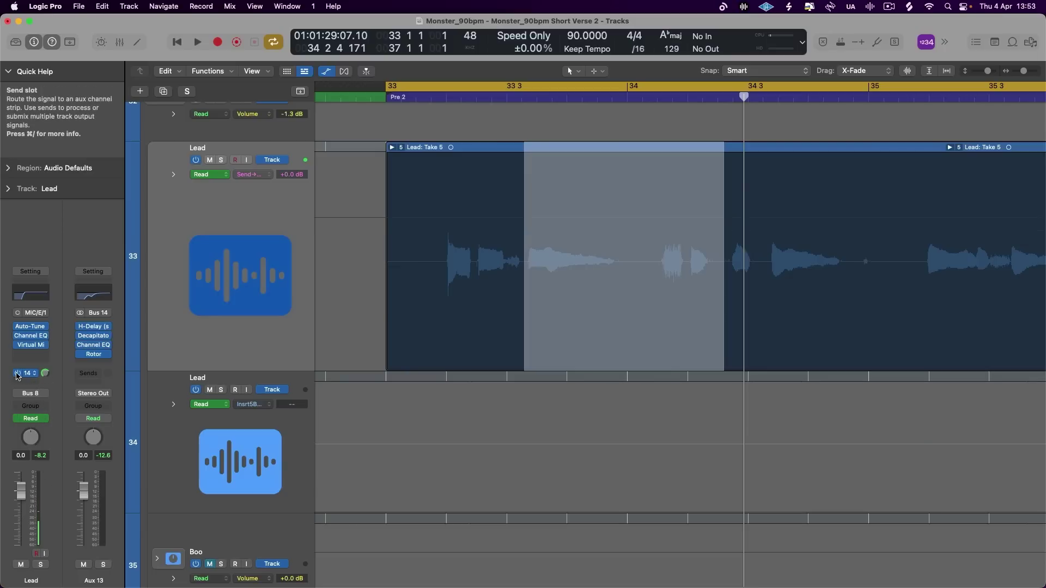
- Automate the Lead's Bus 14 send mute so the send is unmuted from bar 33 to just after bar 35, and play the section
scroll(494, 365, "right", 5)
scroll(494, 365, "left", 6)
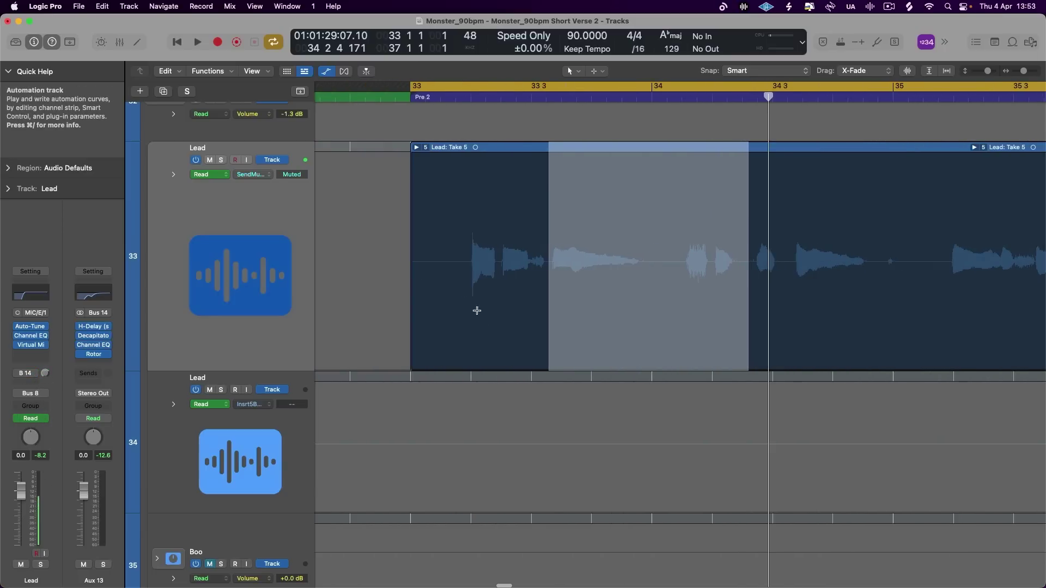
scroll(487, 281, "right", 4)
scroll(464, 275, "left", 1)
left_click_drag(856, 261, 323, 266)
left_click(460, 266)
left_click_drag(460, 266, 454, 210)
key("space")
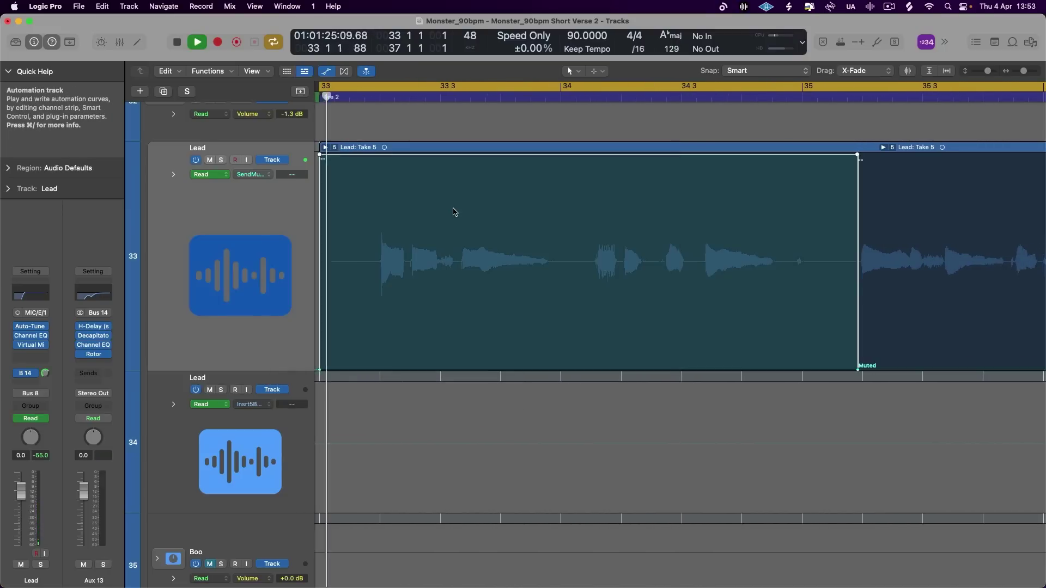
key("super+Left")
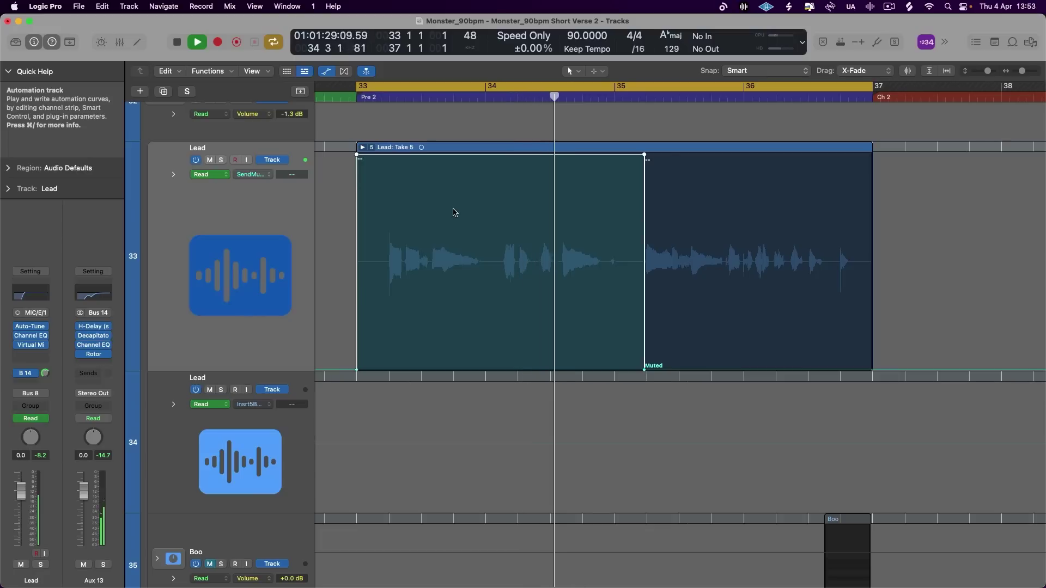
scroll(455, 214, "right", 5)
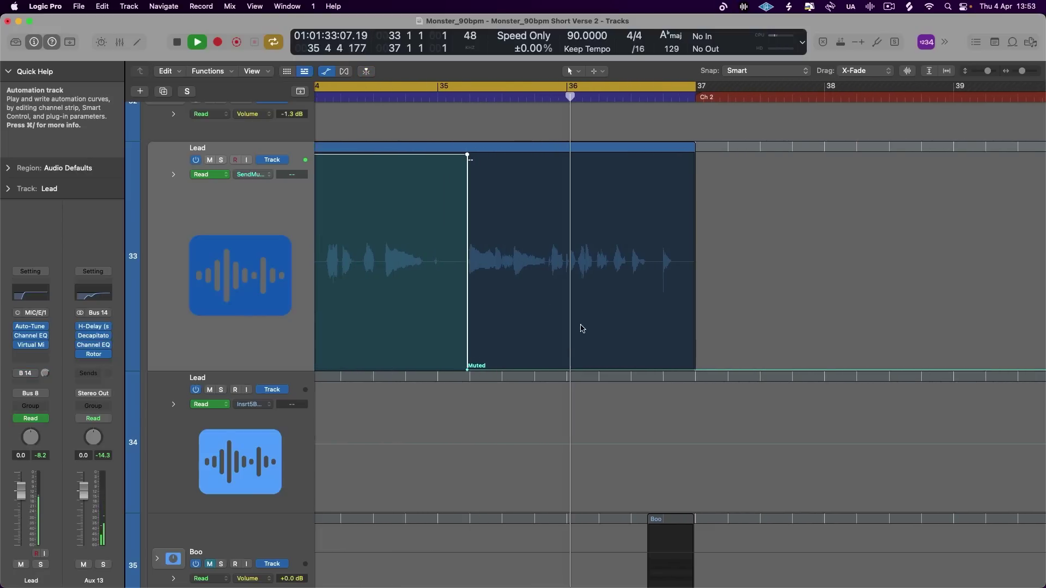
key("space")
- Extend the unmuted stretch of the Lead's send mute automation over the next phrase, ending just before bar 36
left_click_drag(546, 262, 467, 301)
left_click_drag(502, 351, 496, 371)
scroll(435, 437, "left", 5)
scroll(319, 183, "left", 2)
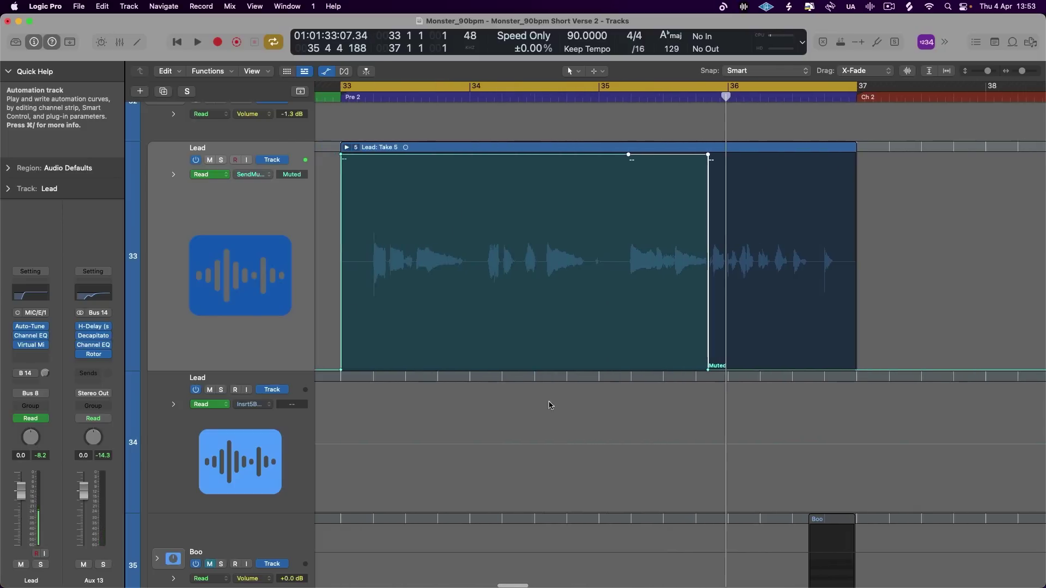
scroll(633, 180, "right", 3)
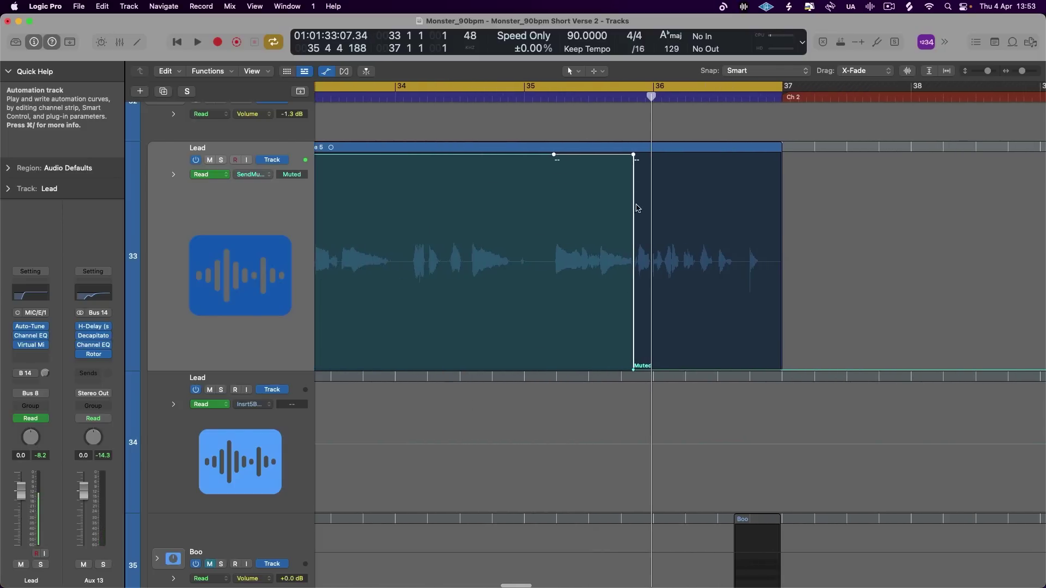
scroll(513, 289, "left", 5)
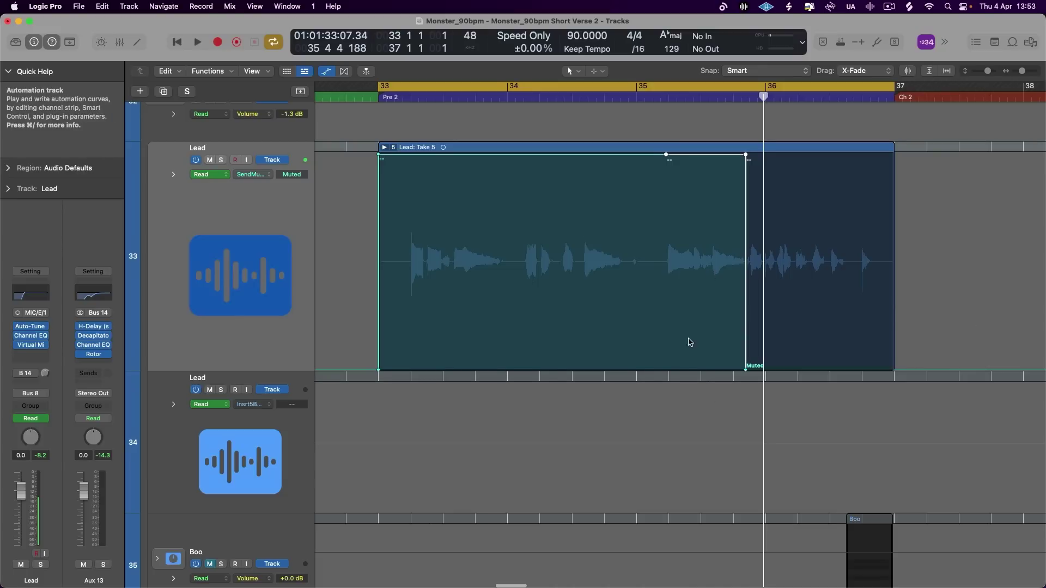
scroll(689, 342, "right", 5)
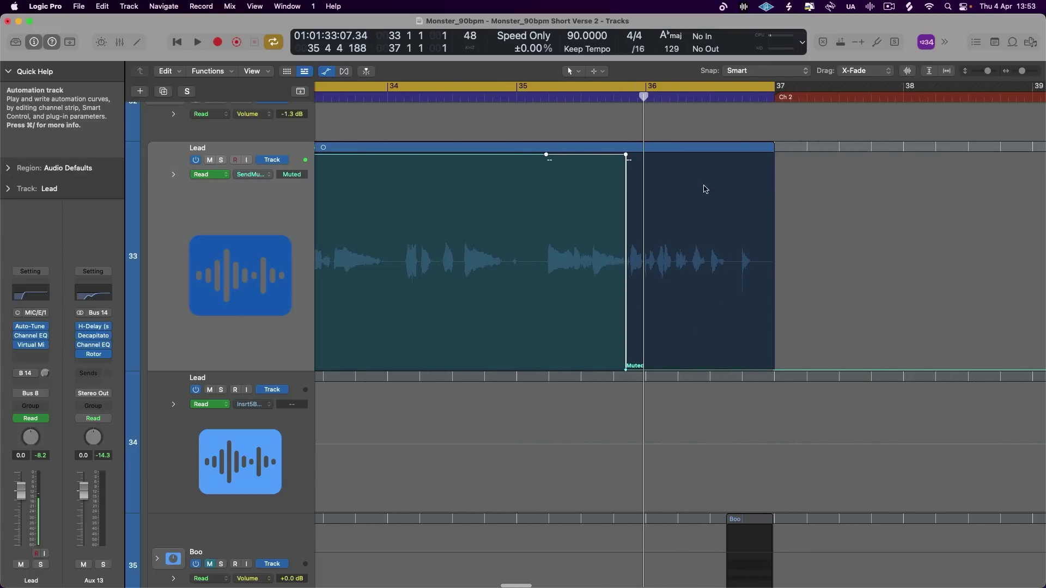
- Play the section and set the Lead's Bus 14 send level to -1.0 dB
key("space")
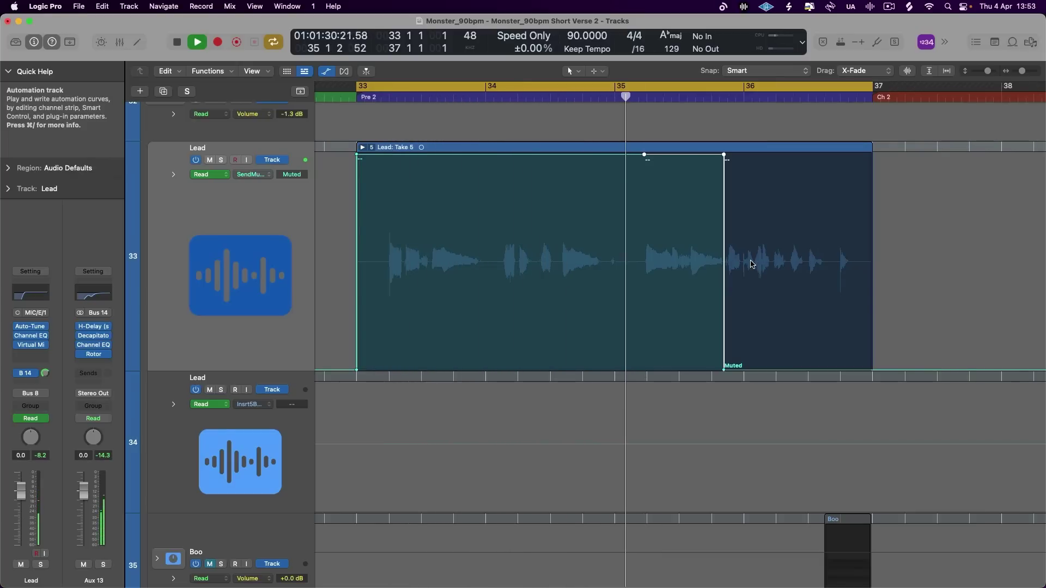
left_click(45, 373)
left_click_drag(45, 373, 46, 382)
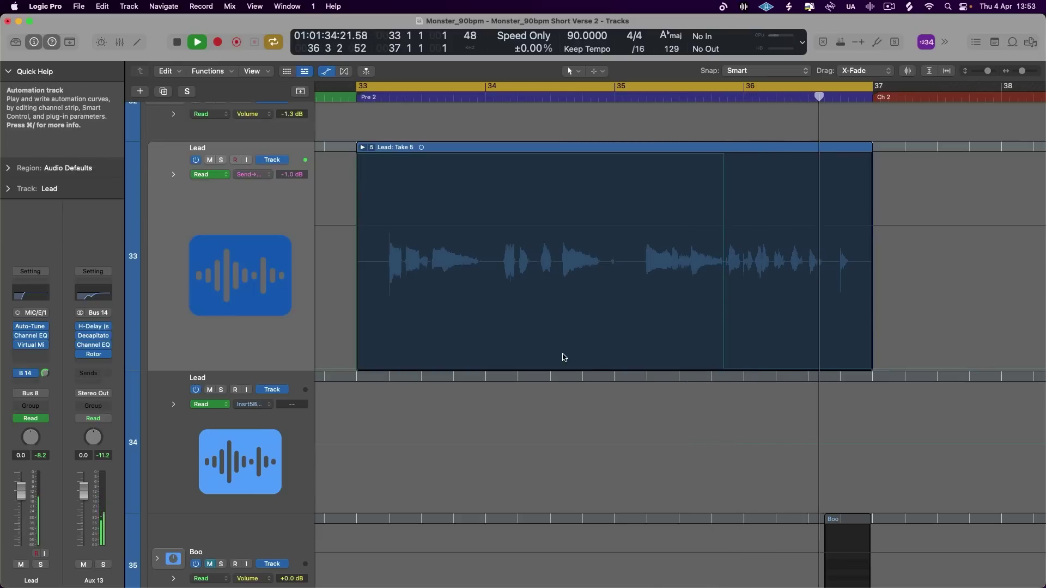
key("space")
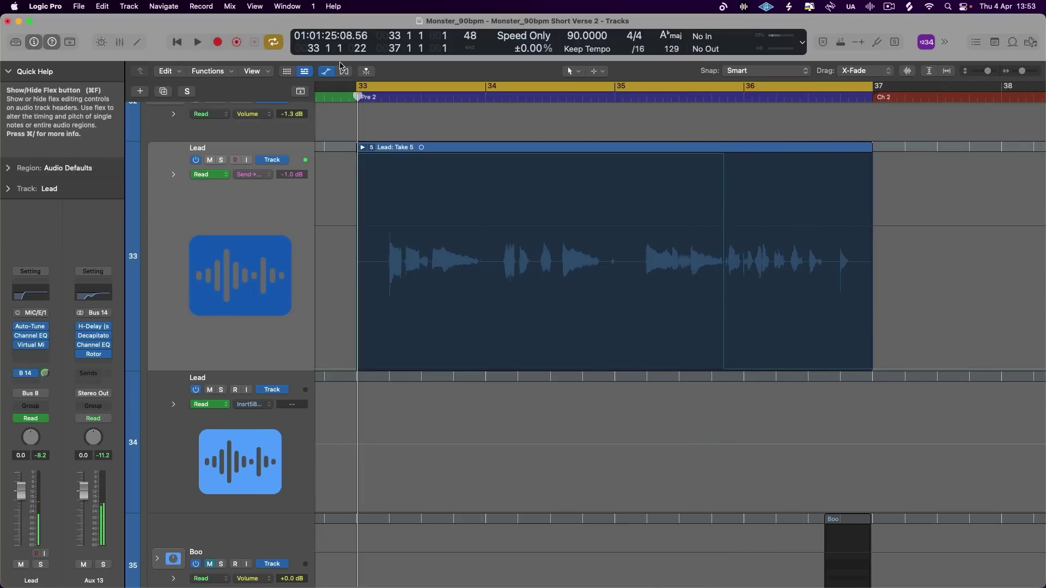
- Return to the send mute automation and mute the send again for the Lead phrase from just after bar 35 to just before bar 36
left_click(17, 374)
scroll(754, 352, "right", 5)
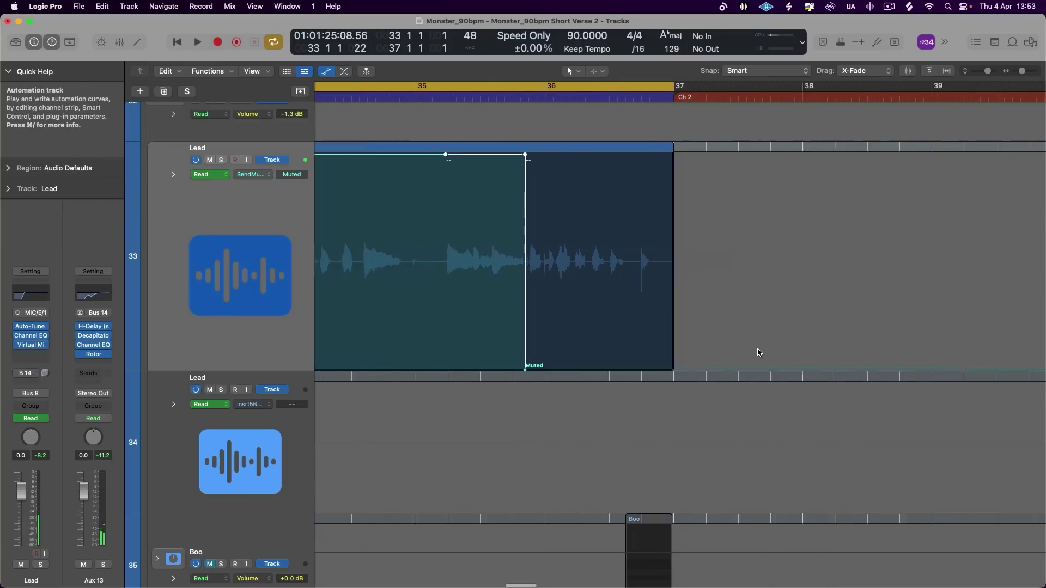
scroll(518, 198, "left", 1)
left_click_drag(501, 161, 495, 325)
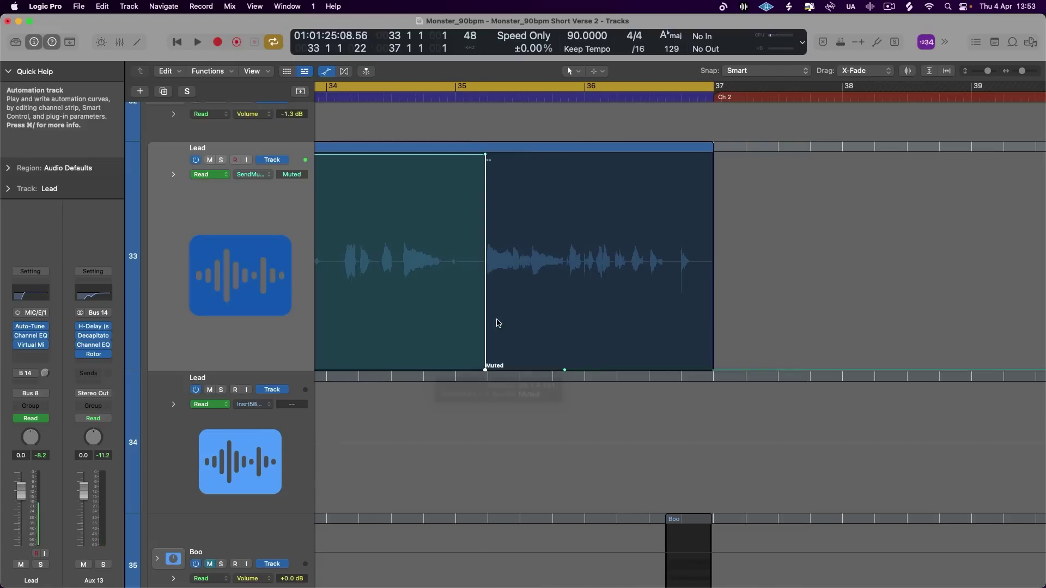
scroll(497, 322, "left", 1)
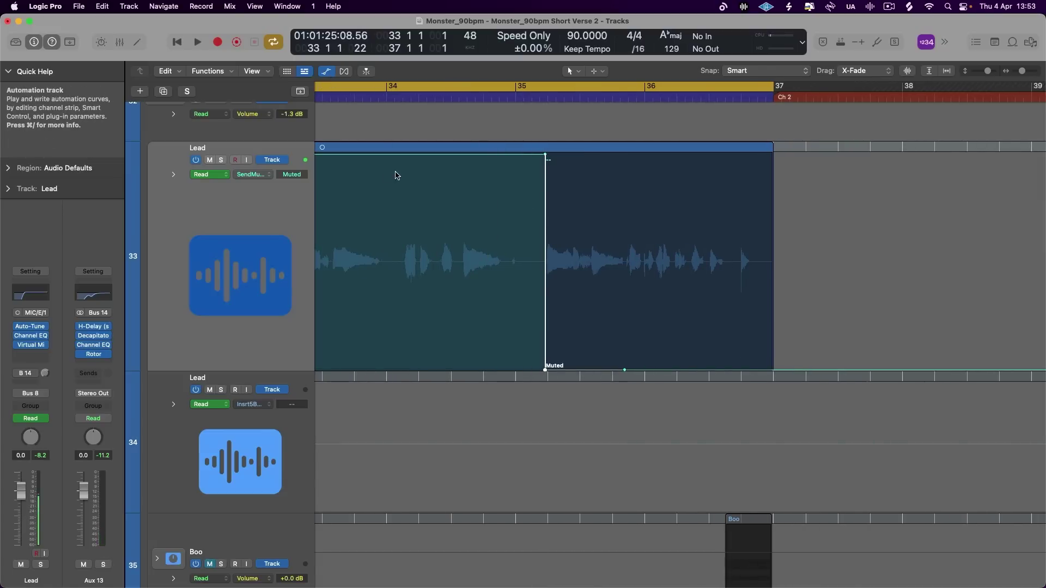
- Switch the track area from automation to Flex view and increase the Lead track's height
left_click(345, 72)
scroll(310, 286, "up", 5)
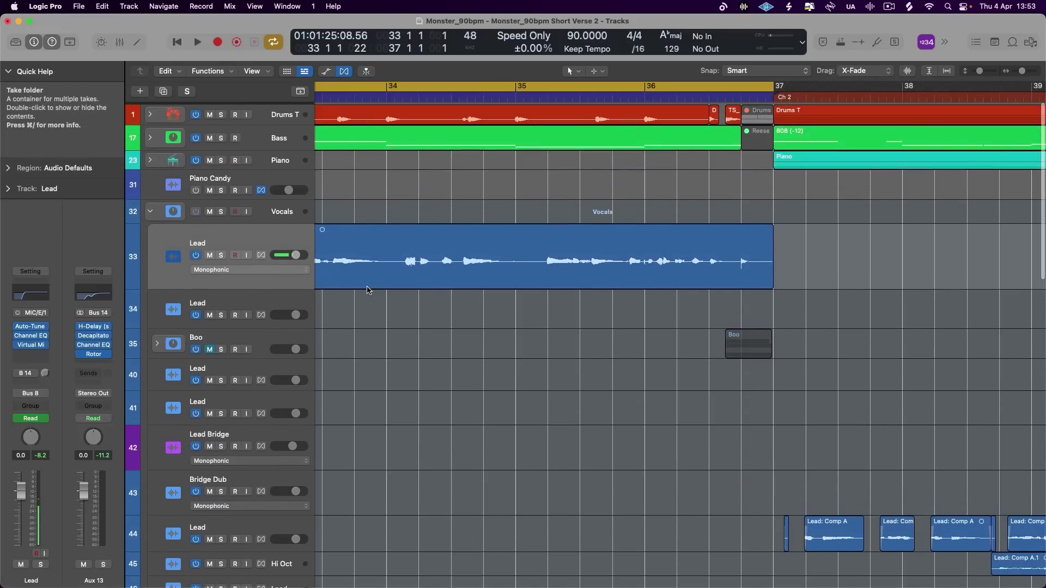
scroll(310, 287, "left", 3)
left_click_drag(311, 287, 311, 306)
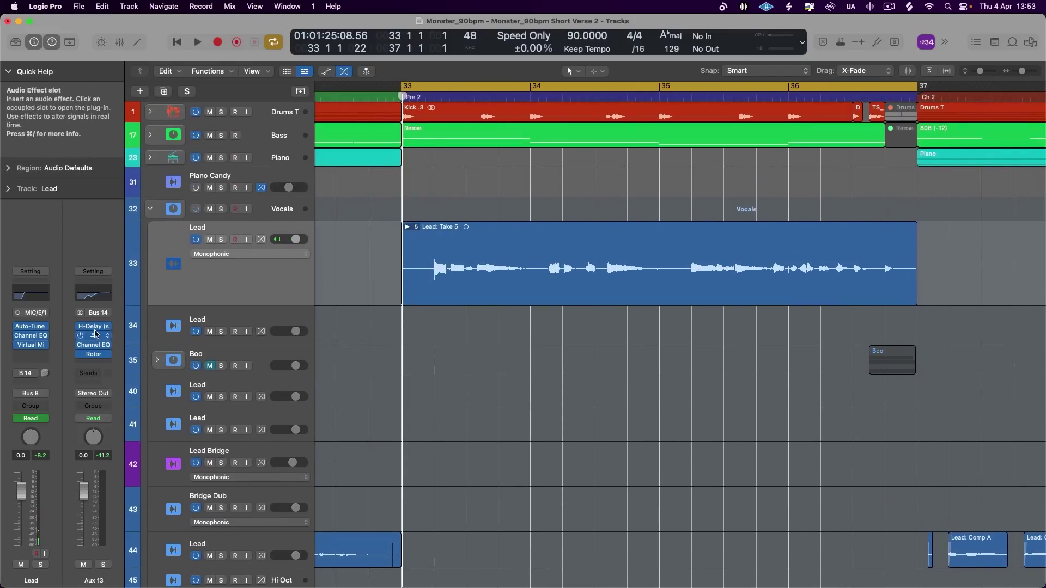
- Insert a stereo Channel EQ at the end of Aux 13 and cut 9.7 dB at 366 Hz with a Q of 0.30 during playback
left_click(96, 364)
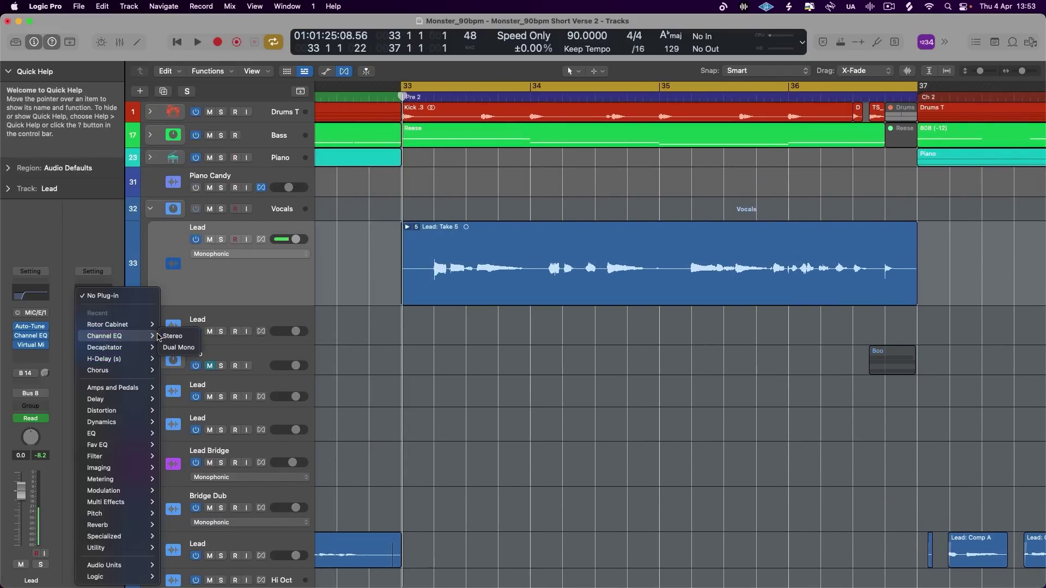
left_click(166, 336)
key("space")
left_click_drag(514, 301, 626, 289)
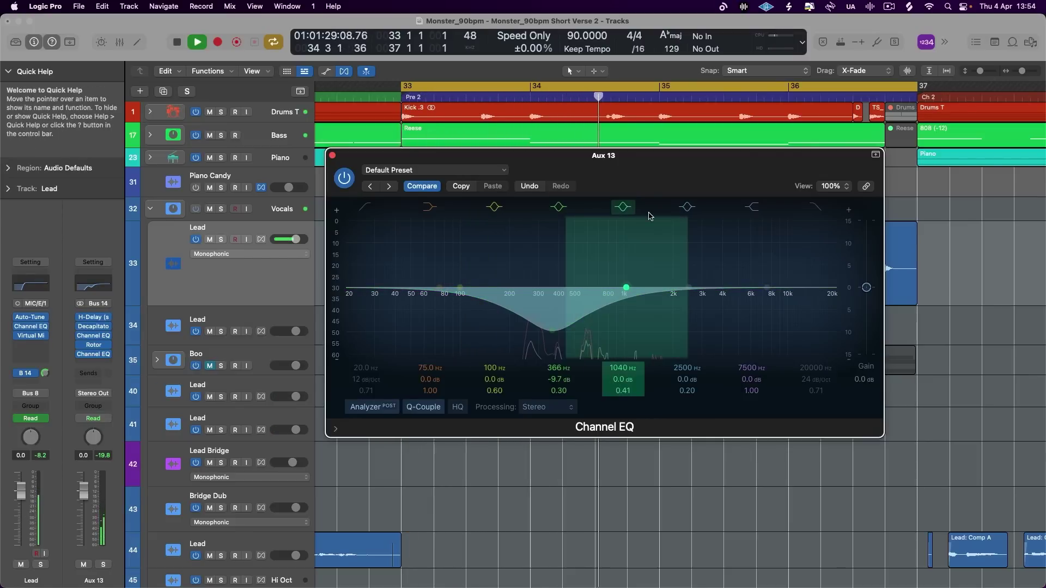
left_click(332, 155)
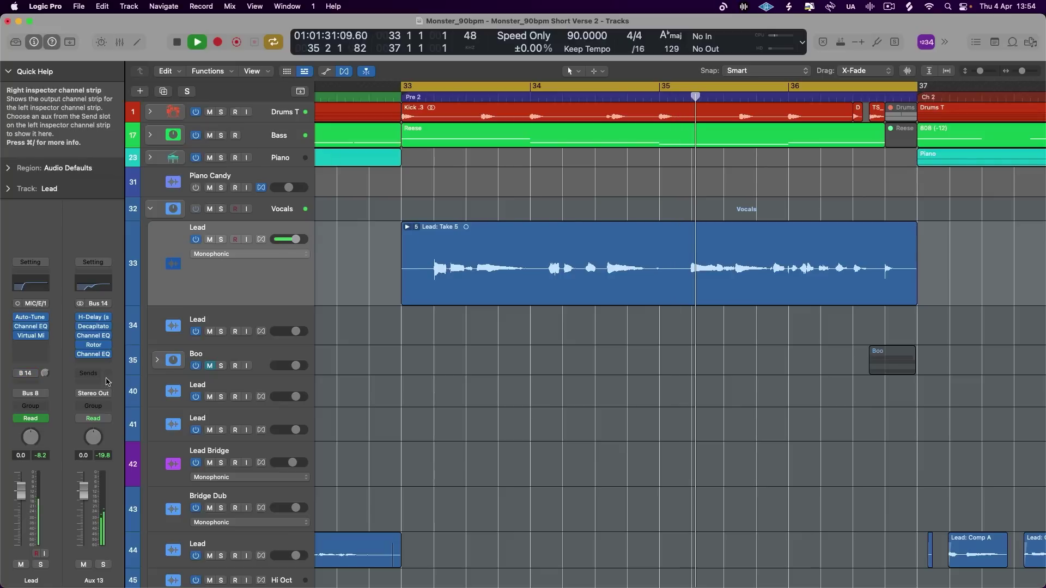
key("space")
- Add Dada Life's Endless Smile in stereo after the EQ on Aux 13 and adjust its Intensity during playback with the Fist in the Air preset
left_click(98, 363)
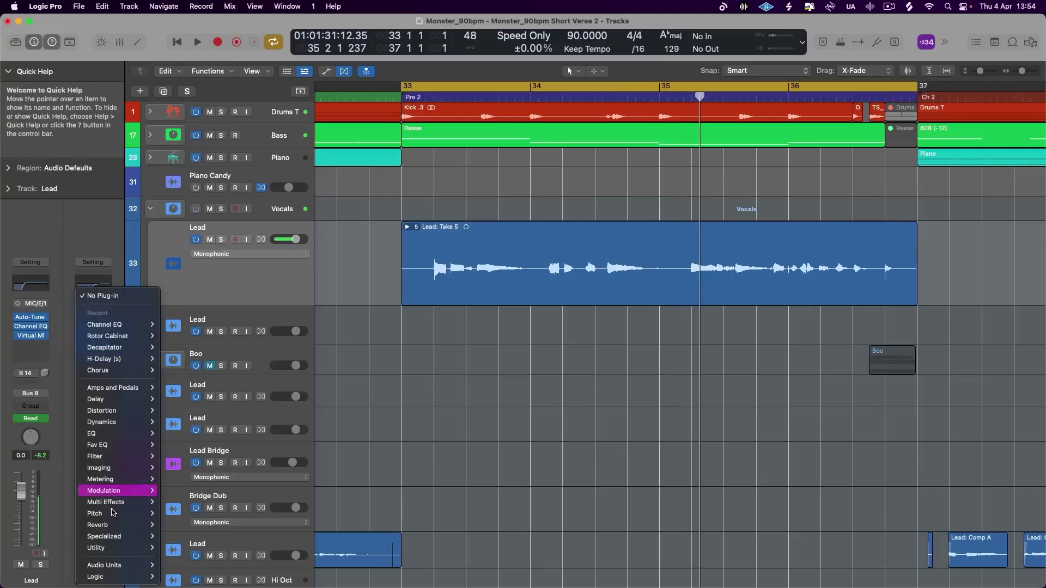
mouse_move(132, 571)
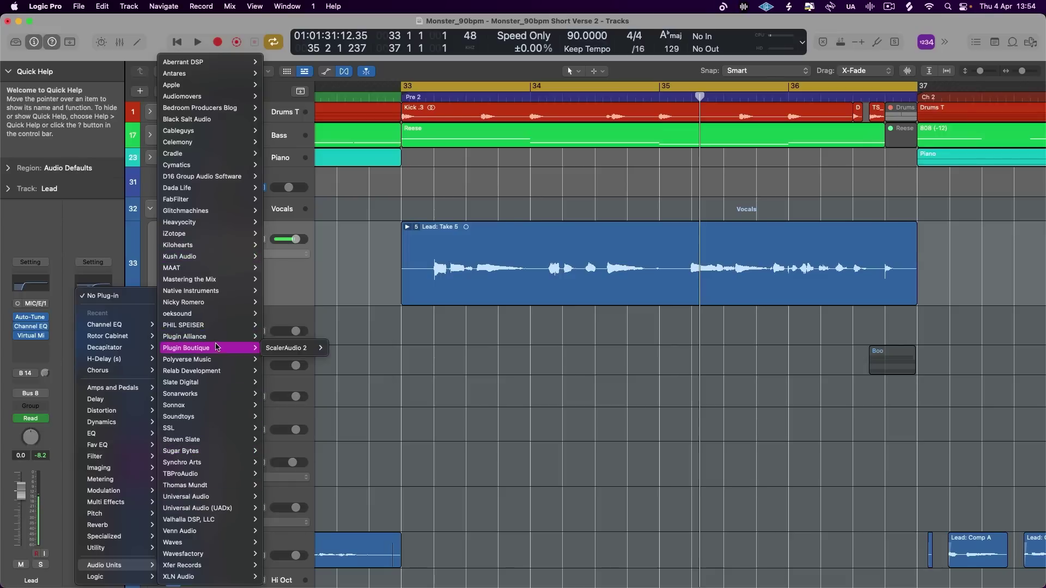
mouse_move(216, 189)
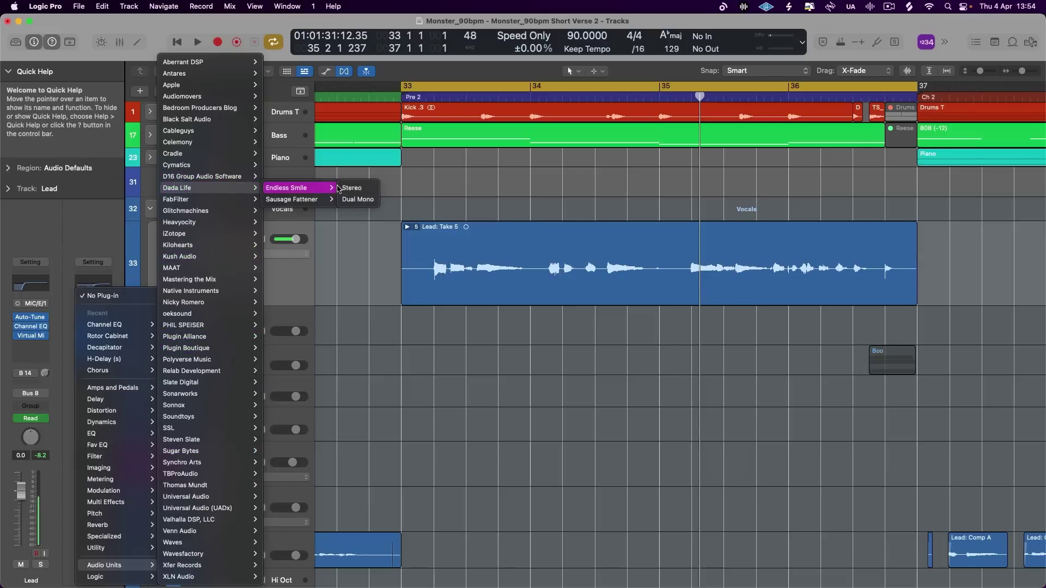
left_click(348, 188)
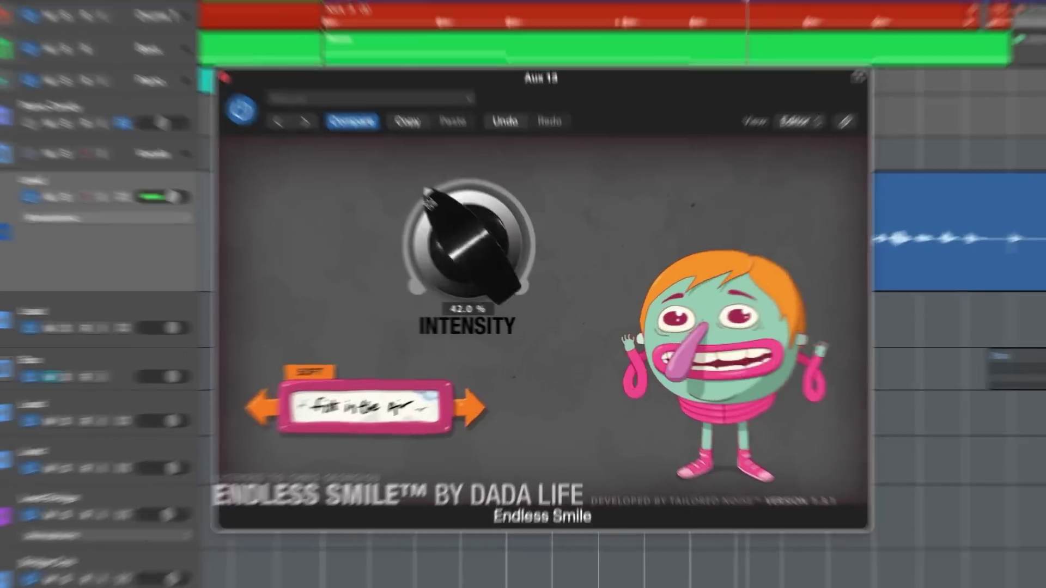
left_click_drag(479, 251, 480, 243)
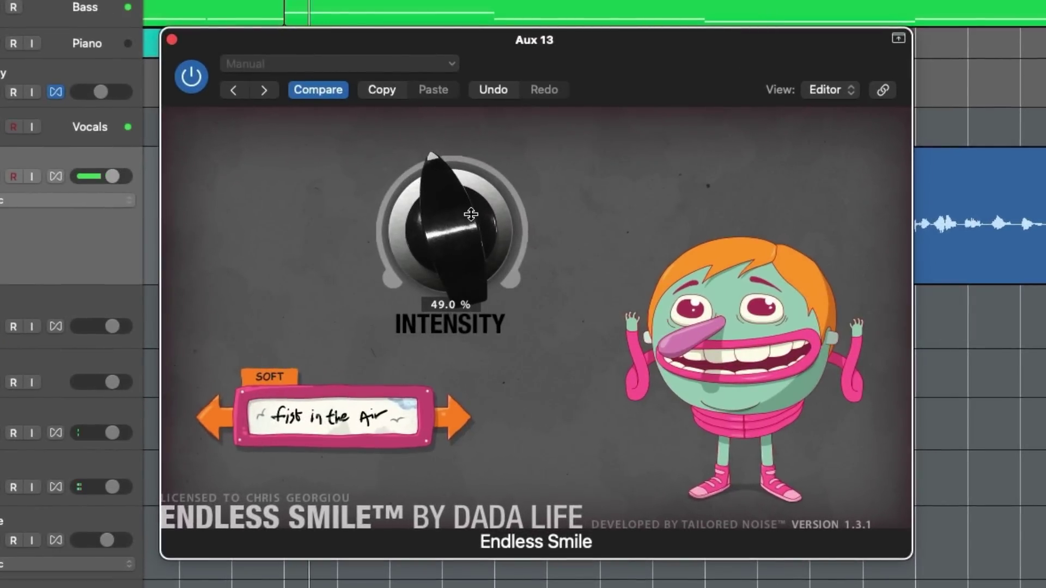
left_click_drag(471, 207, 462, 239)
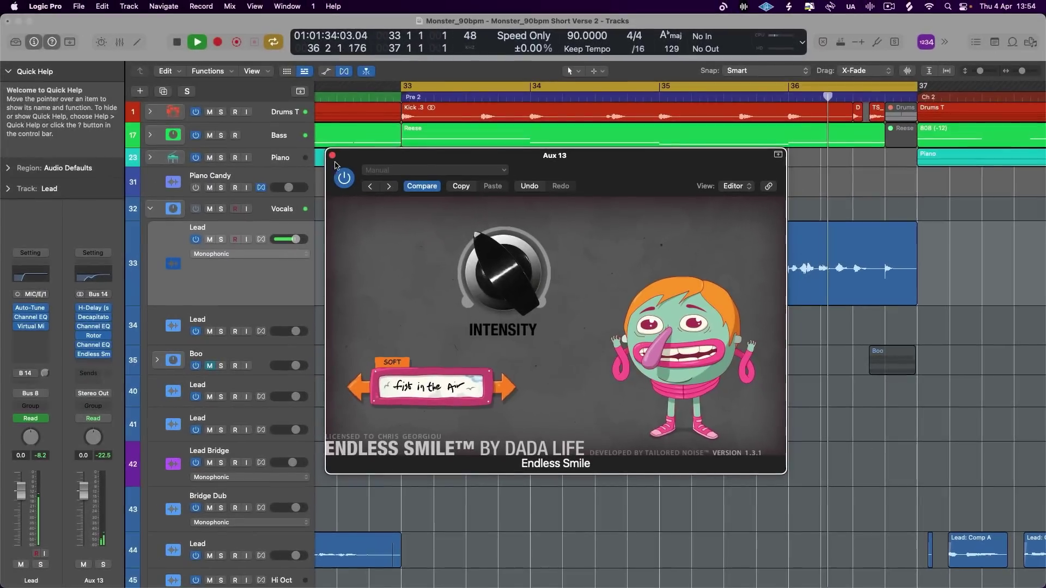
left_click(172, 40)
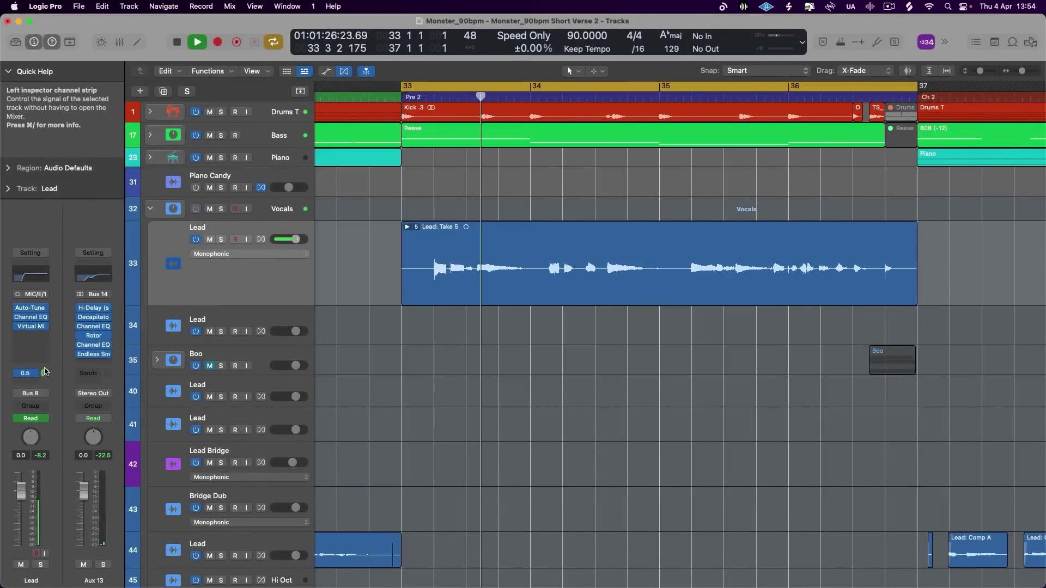
- Adjust the Lead's Bus 14 send level while listening, and stop playback
left_click_drag(46, 377, 47, 370)
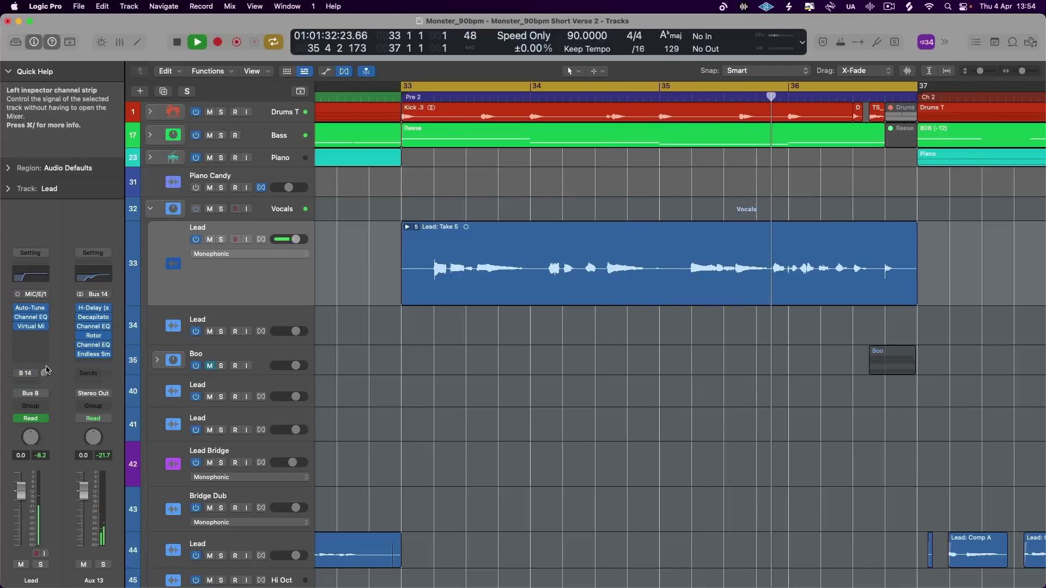
scroll(366, 362, "right", 5)
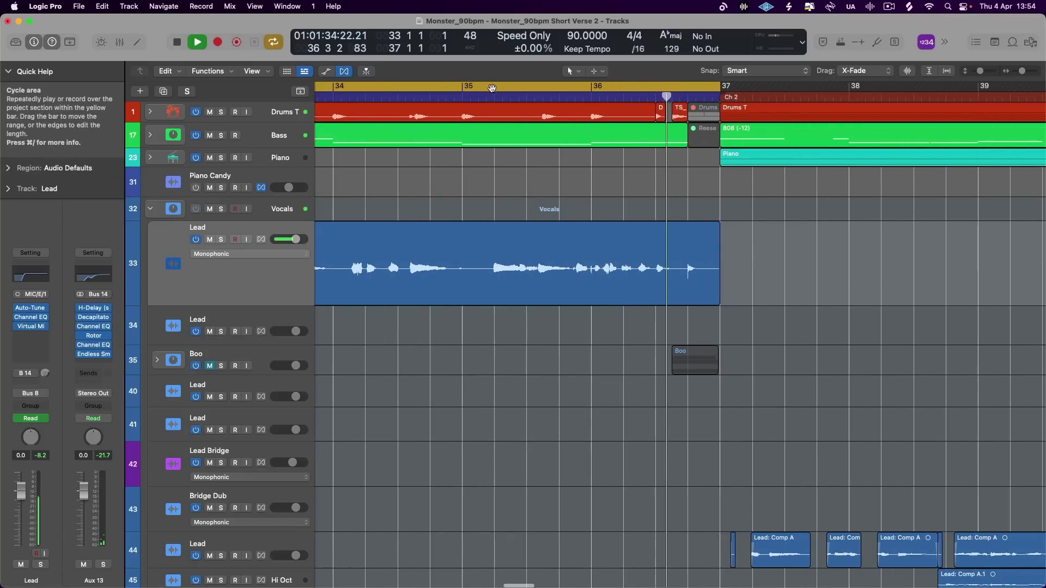
key("space")
- Set the cycle area from bar 35.2 to bar 37 and reduce the Lead track's height
left_click_drag(492, 88, 719, 90)
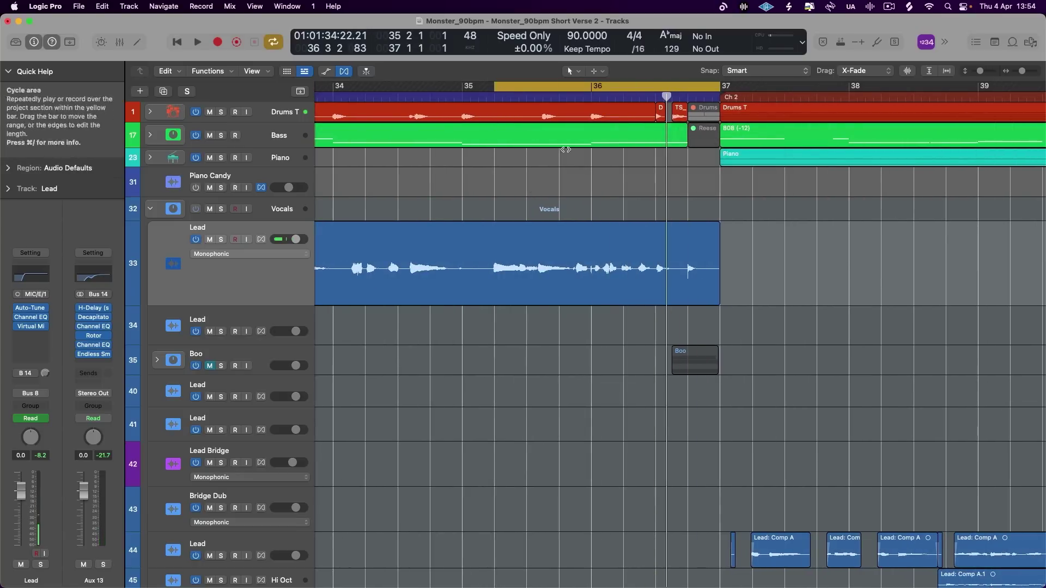
left_click_drag(285, 304, 286, 281)
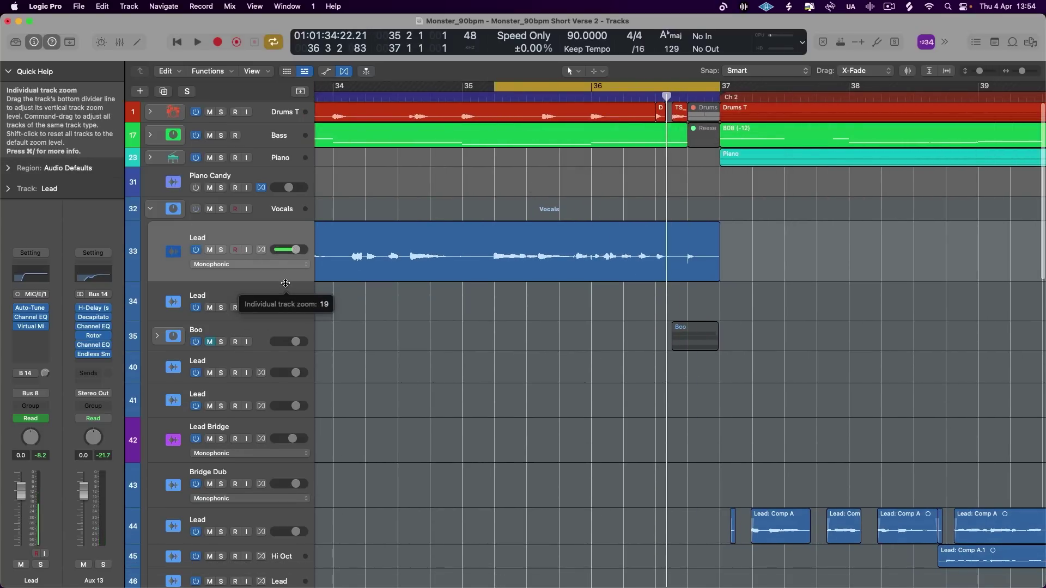
- Add a Bus 15 send to the Lead and insert Soundtoys Little AlterBoy in stereo on Aux 14
left_click(33, 393)
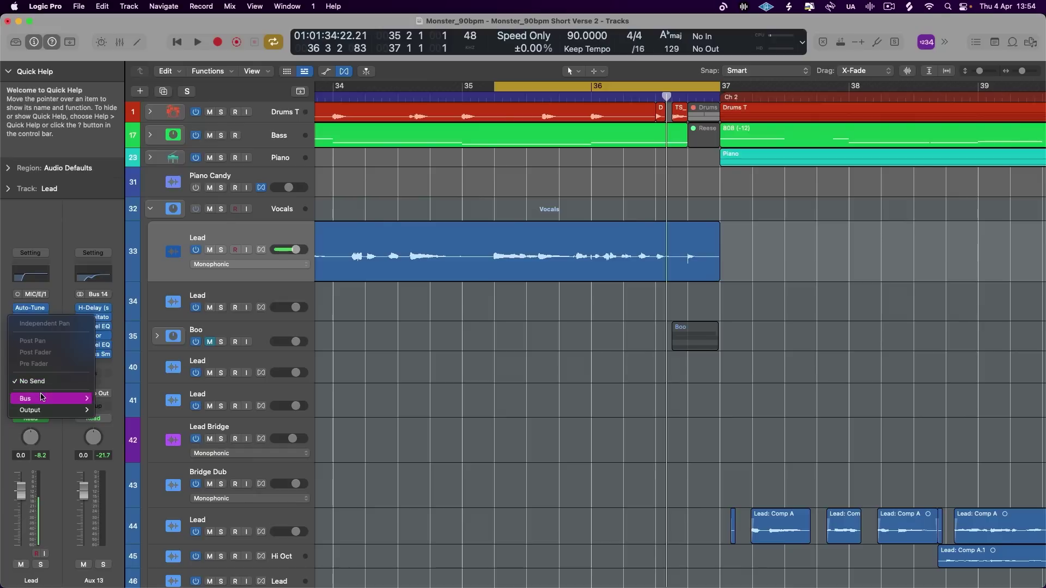
mouse_move(43, 399)
left_click(187, 296)
left_click(93, 334)
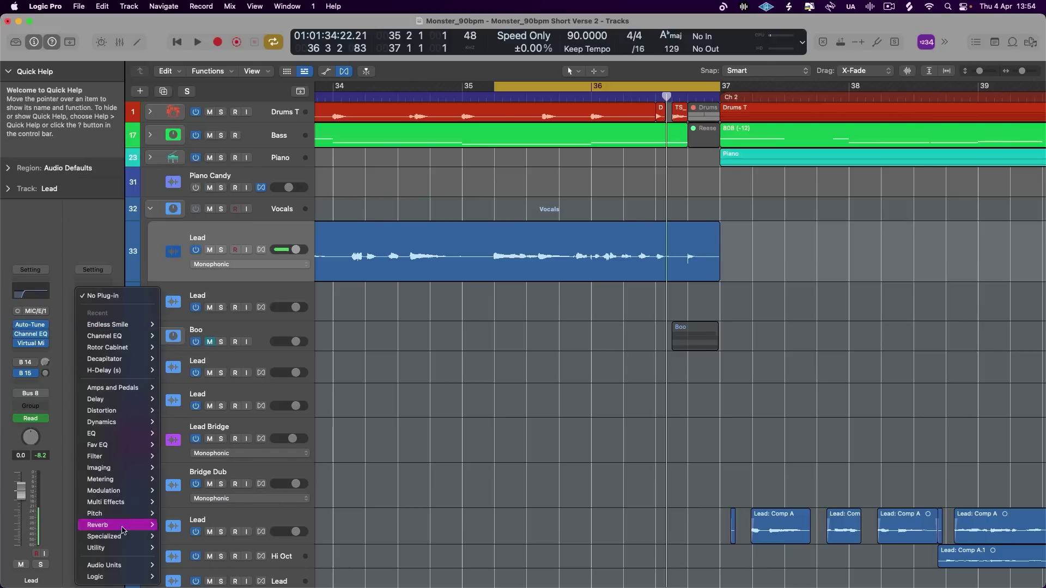
mouse_move(120, 565)
mouse_move(183, 416)
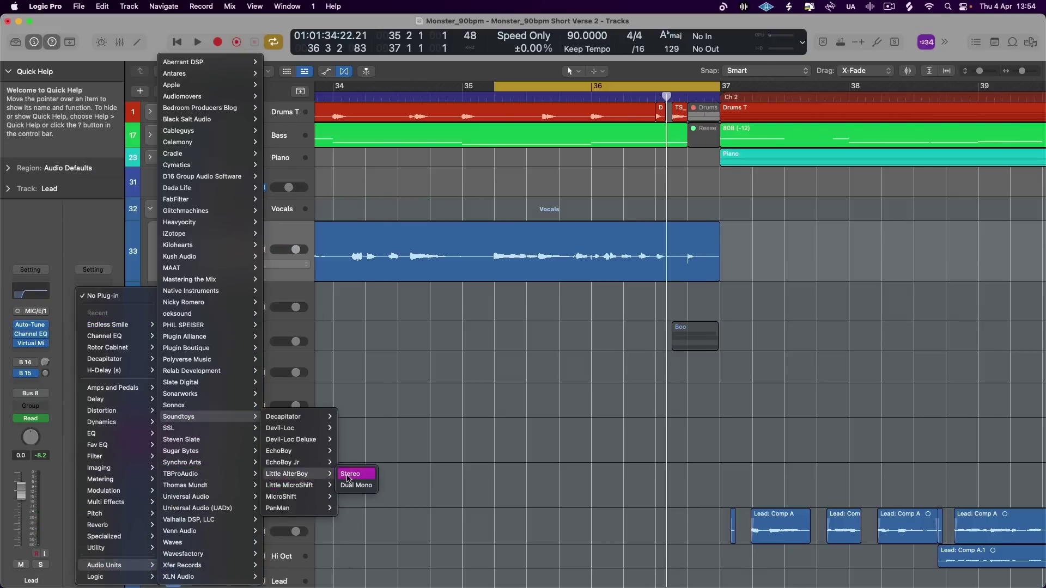
left_click(357, 477)
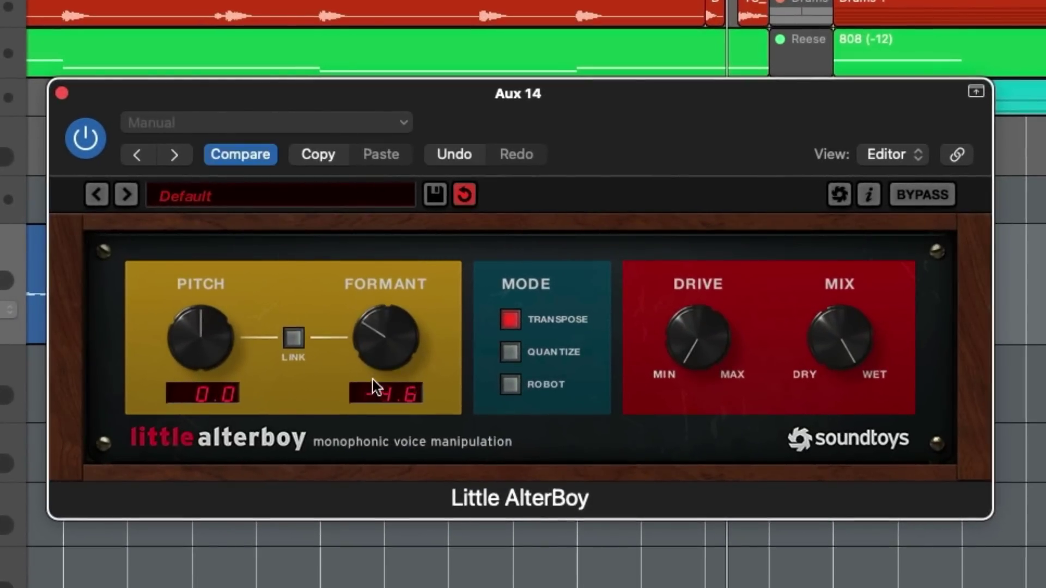
- Set Little AlterBoy to Quantize mode with pitch 12.0 and formant -7.1, raise the Drive, and close the plug-in
left_click_drag(373, 382, 373, 384)
left_click(510, 353)
left_click_drag(195, 344, 195, 518)
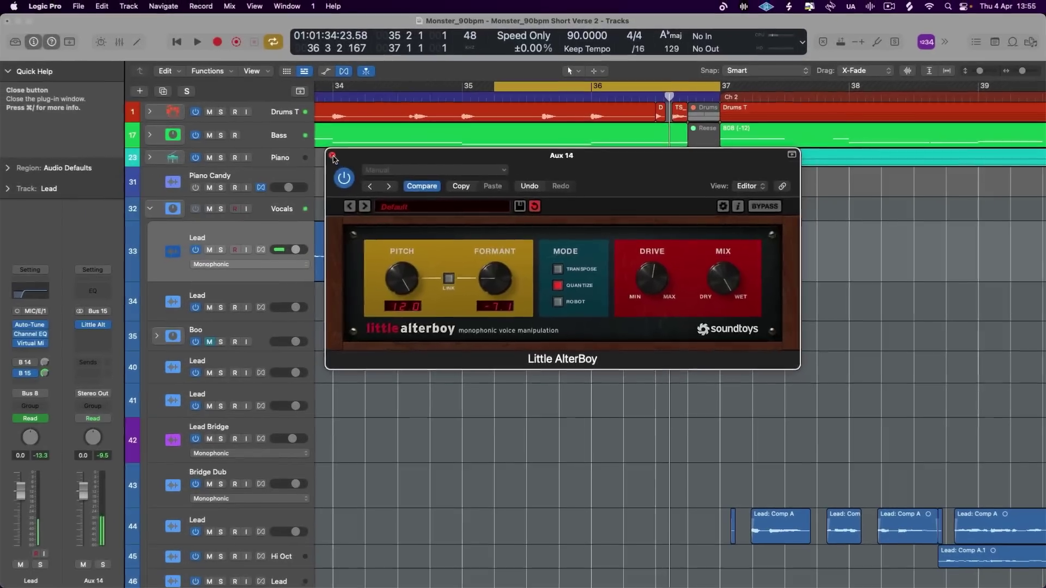
key("super+w")
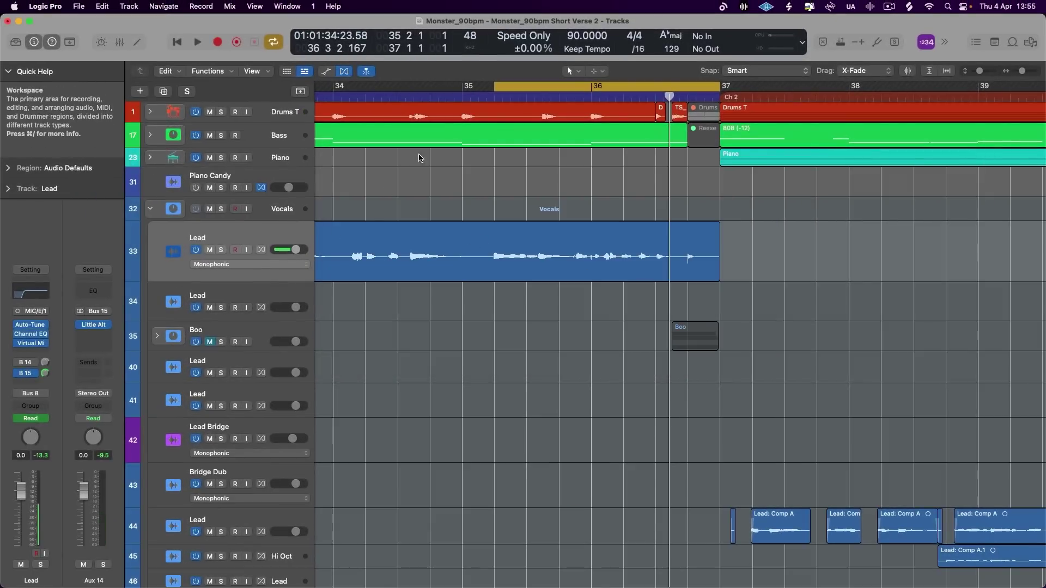
- Play the Lead phrase with the new send and shorten the cycle area to end at 35 4 2 121
key("space")
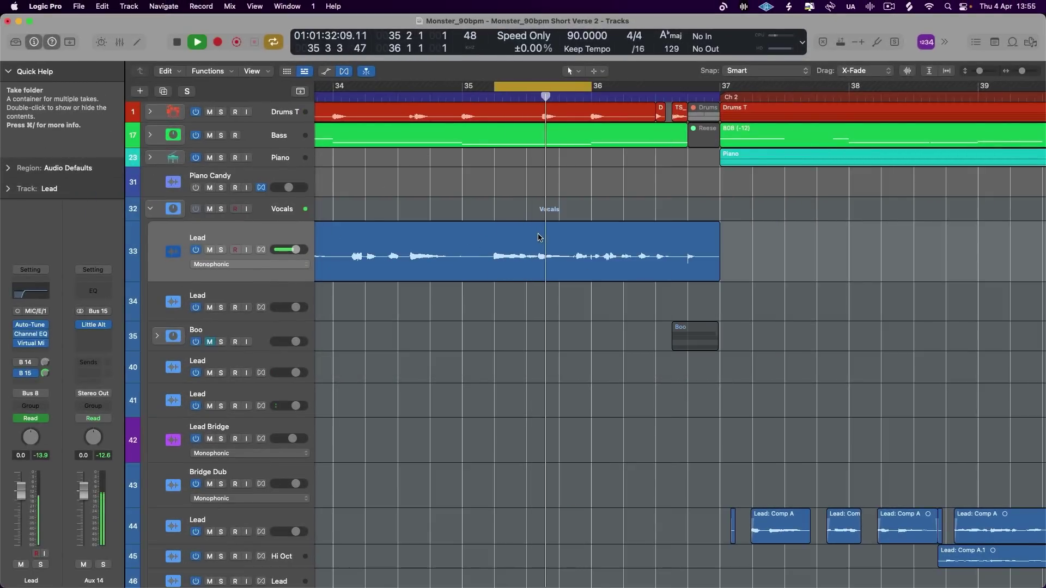
key("space")
left_click_drag(591, 86, 571, 86)
- Automate the Lead's Bus 15 send mute so the send is active only over the phrase from about 35.2 to 35.4
key("a")
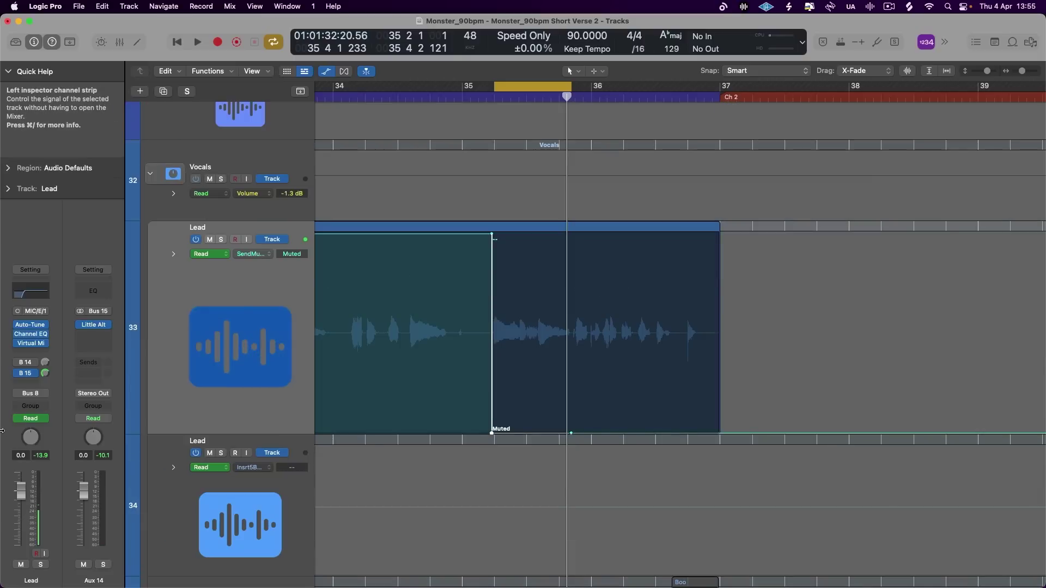
left_click(18, 373)
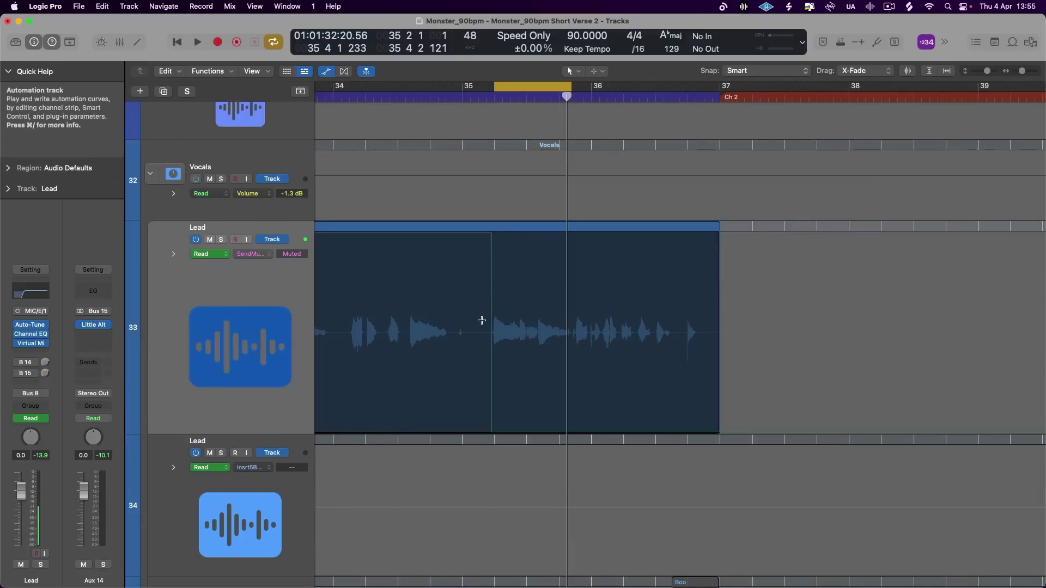
left_click_drag(482, 321, 567, 349)
left_click(531, 381)
- Lower the Lead's Bus 15 send level to -17.7 dB while the phrase loops, and stop playback
key("space")
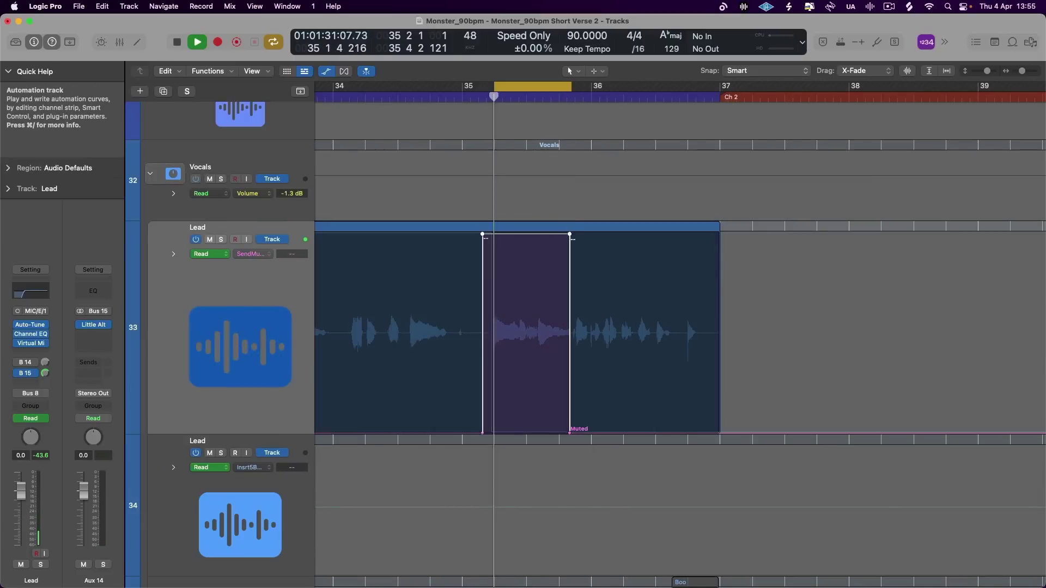
key("space")
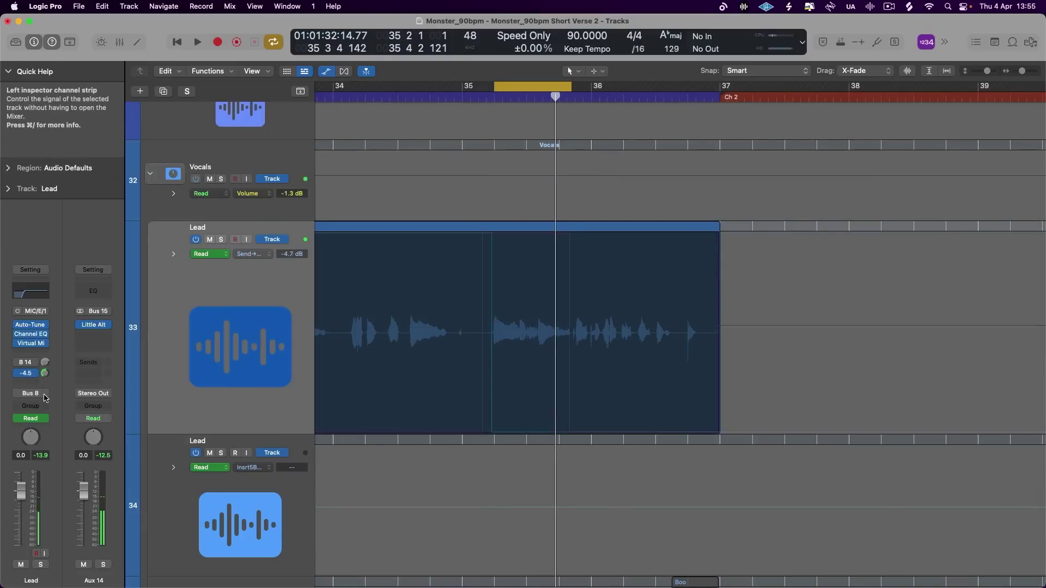
key("space")
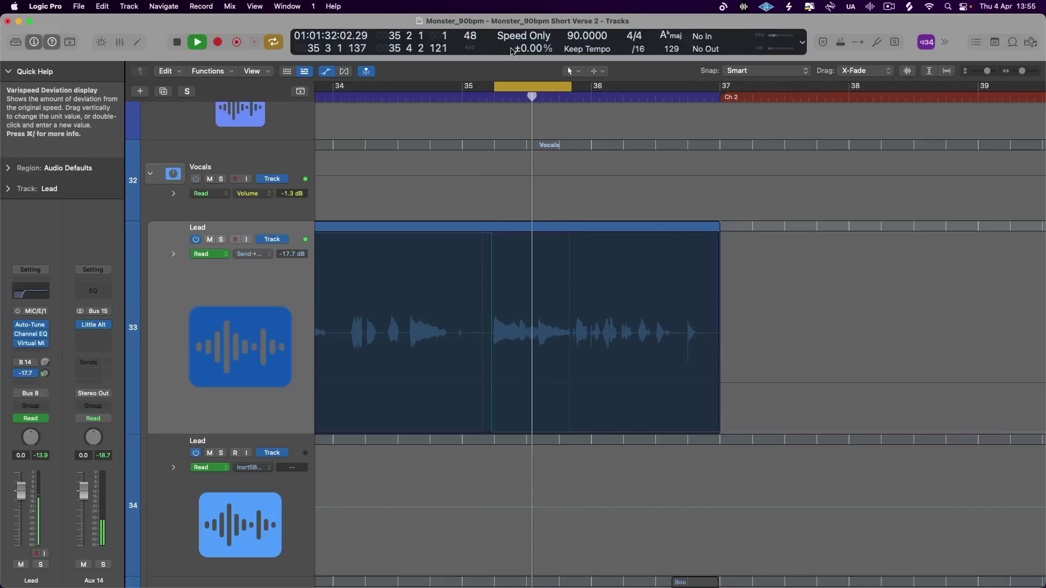
key("space")
- Set the cycle area from 35 4 1 121 to bar 37 and listen to the Lead's last phrase
left_click(537, 87)
left_click_drag(563, 87, 719, 88)
key("space")
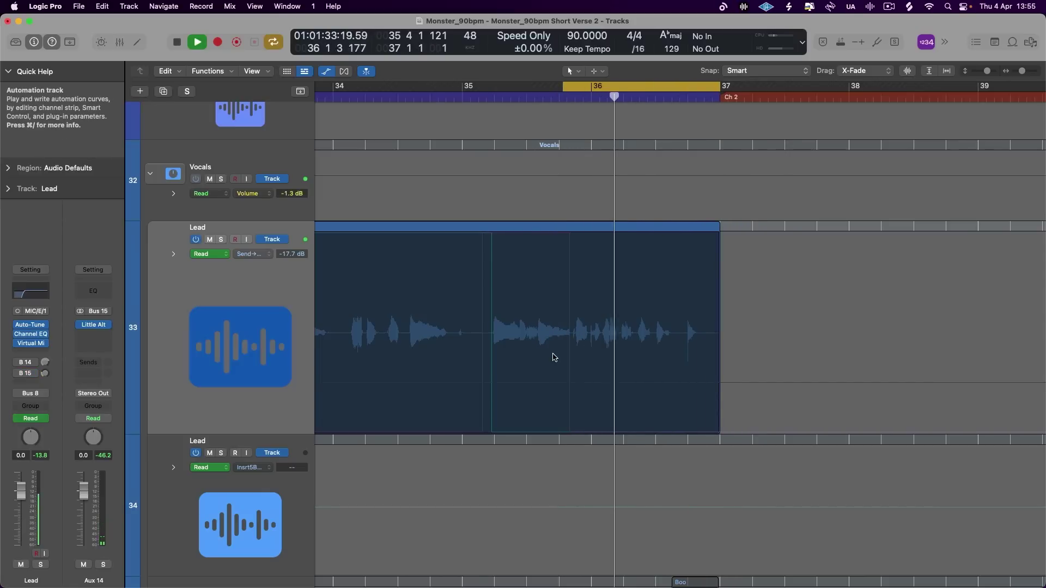
key("space")
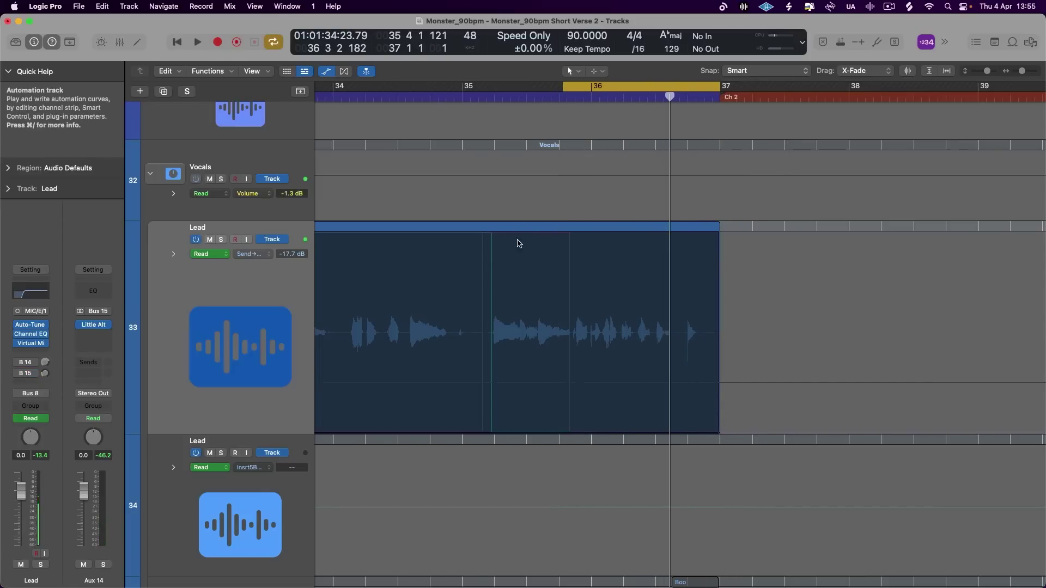
- Add a Bus 16 send to the Lead and insert MetaTune on Aux 15
left_click(13, 393)
mouse_move(44, 398)
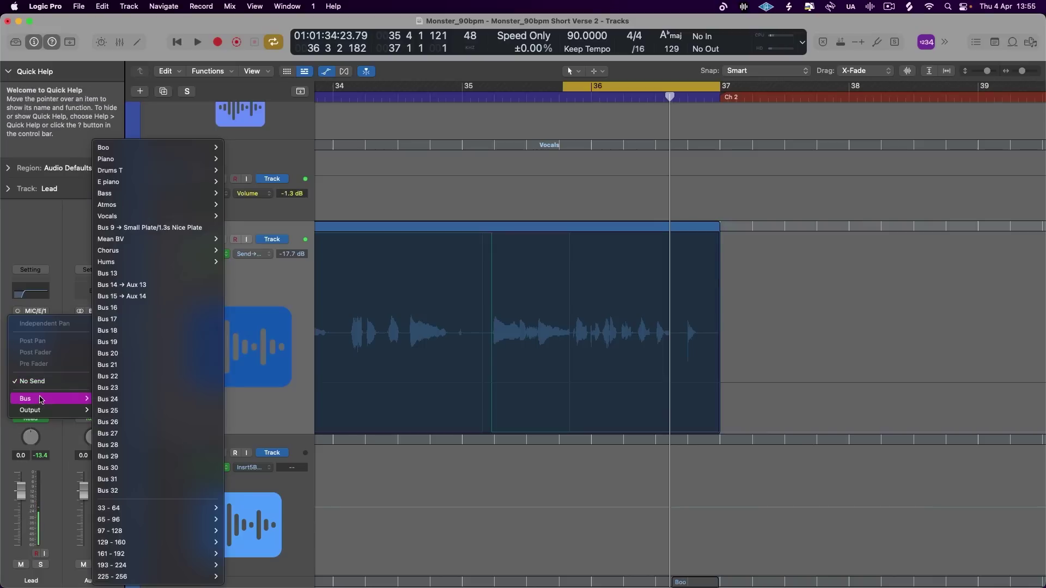
left_click(150, 308)
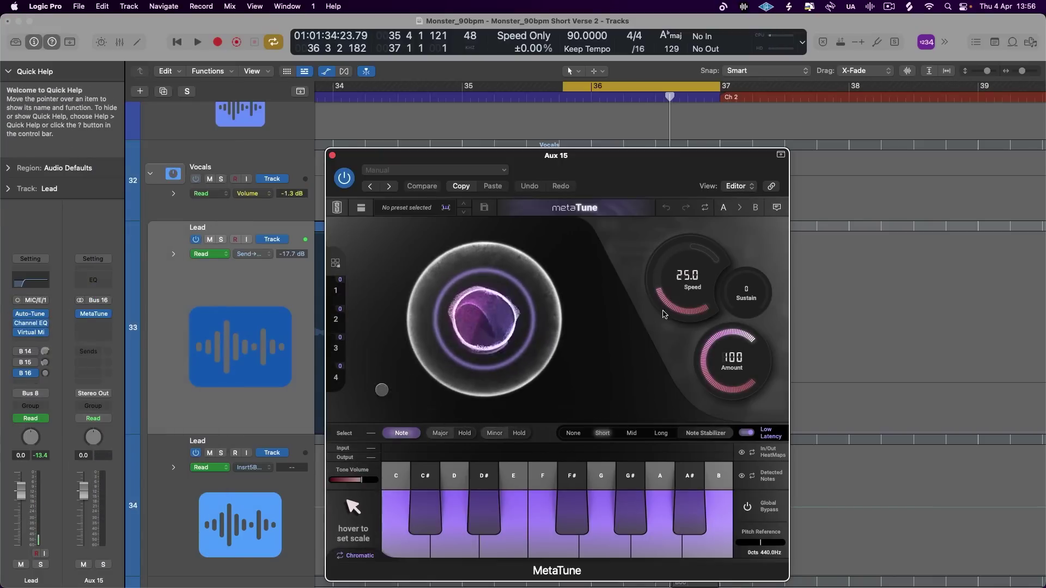
- Set MetaTune's Speed to -3.0 and Sustain to -68, move its orb handle outward, and close the plug-in
left_click_drag(664, 314, 673, 259)
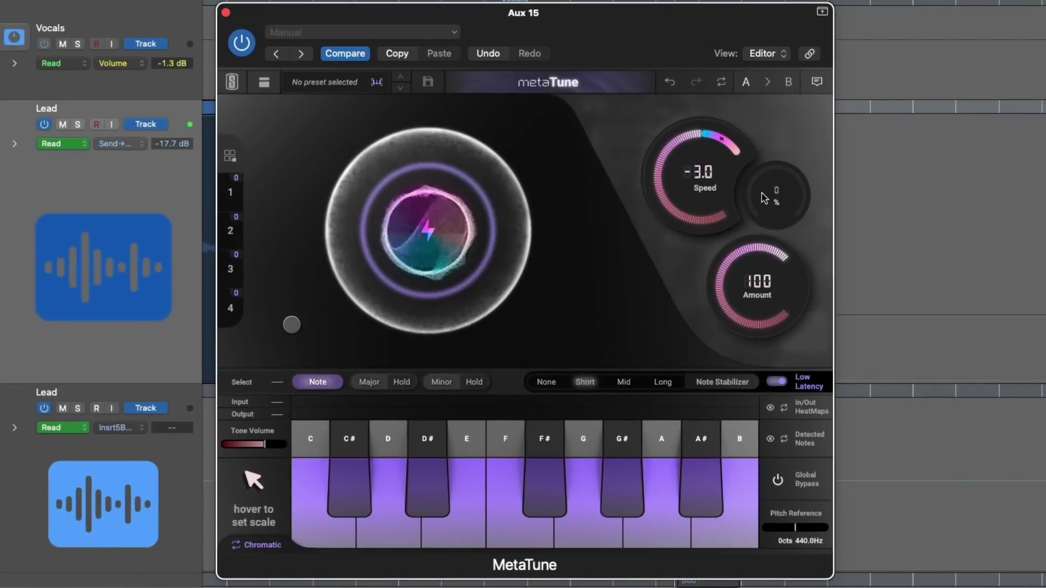
left_click_drag(765, 198, 733, 268)
left_click_drag(292, 324, 465, 190)
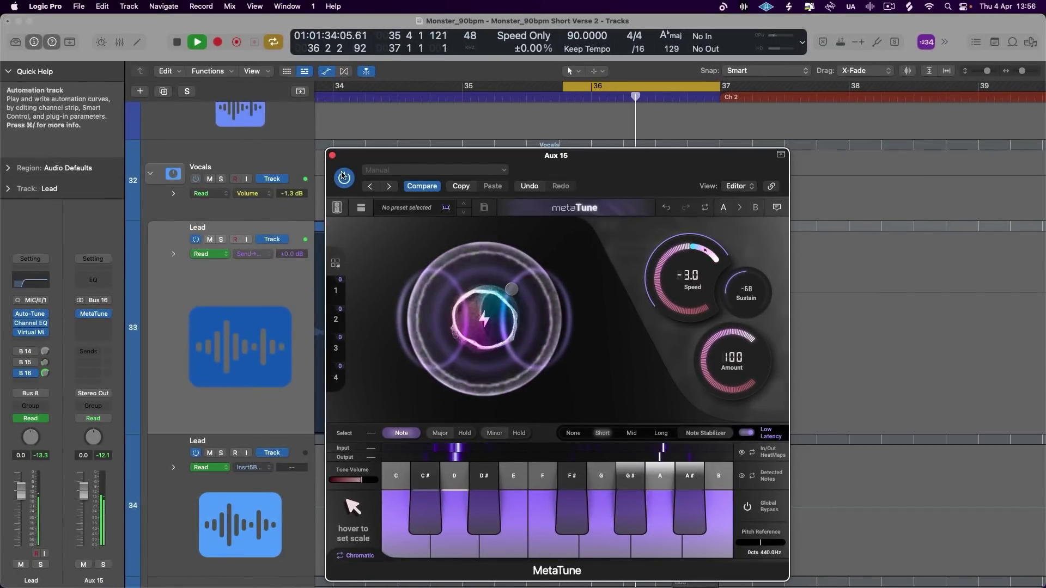
left_click(332, 156)
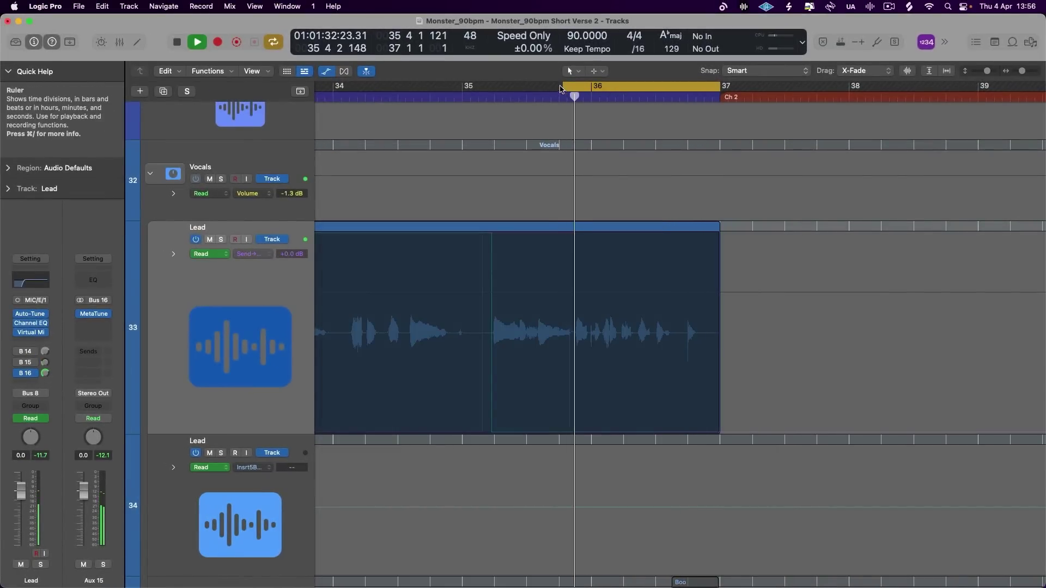
- Move the cycle start to 35 4 2 161 and raise the Lead's Bus 16 send to +5.2 dB during playback
left_click_drag(564, 87, 572, 87)
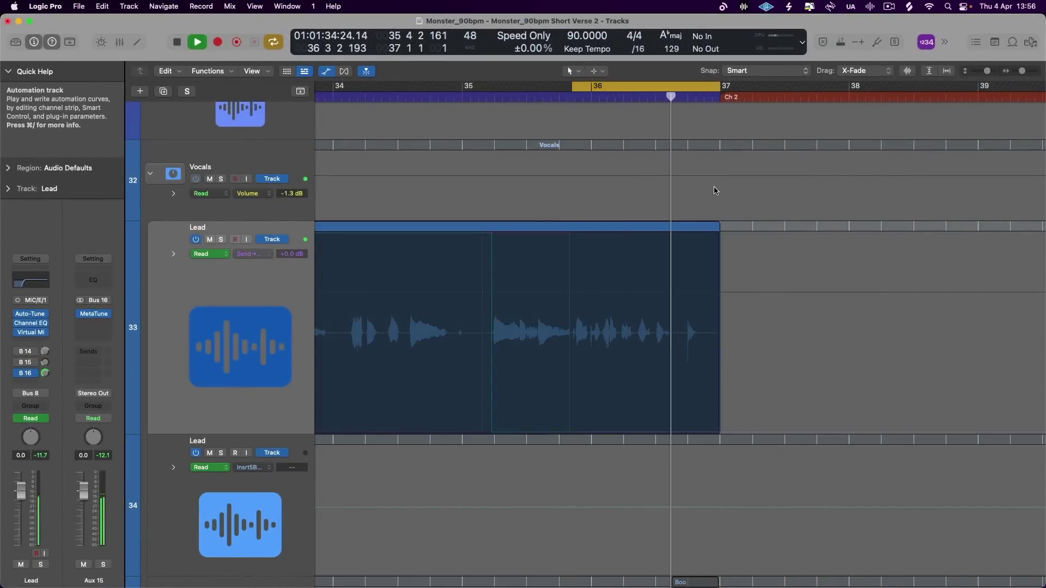
left_click(35, 373)
key("Escape")
key("space")
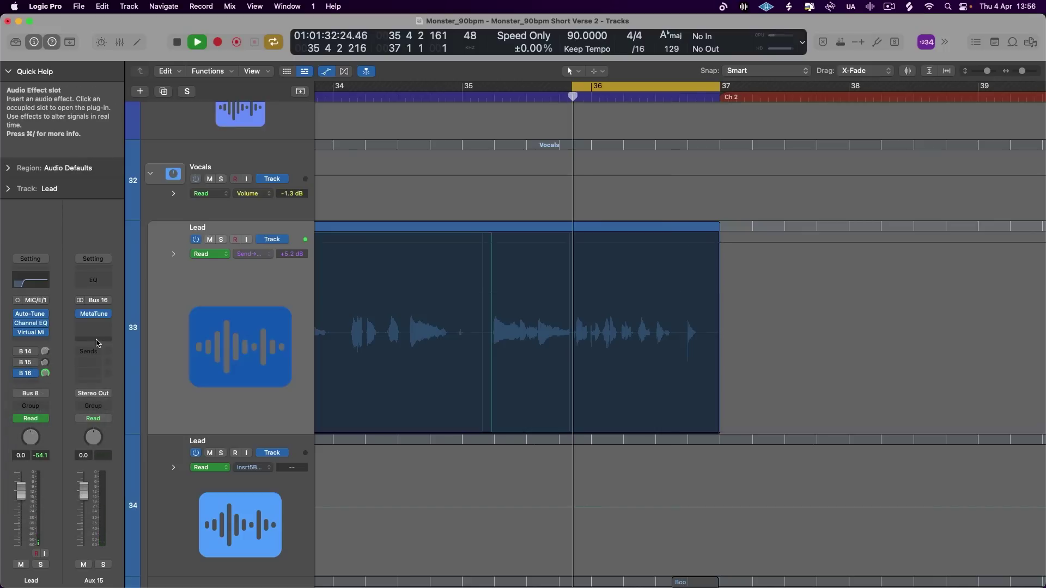
key("space")
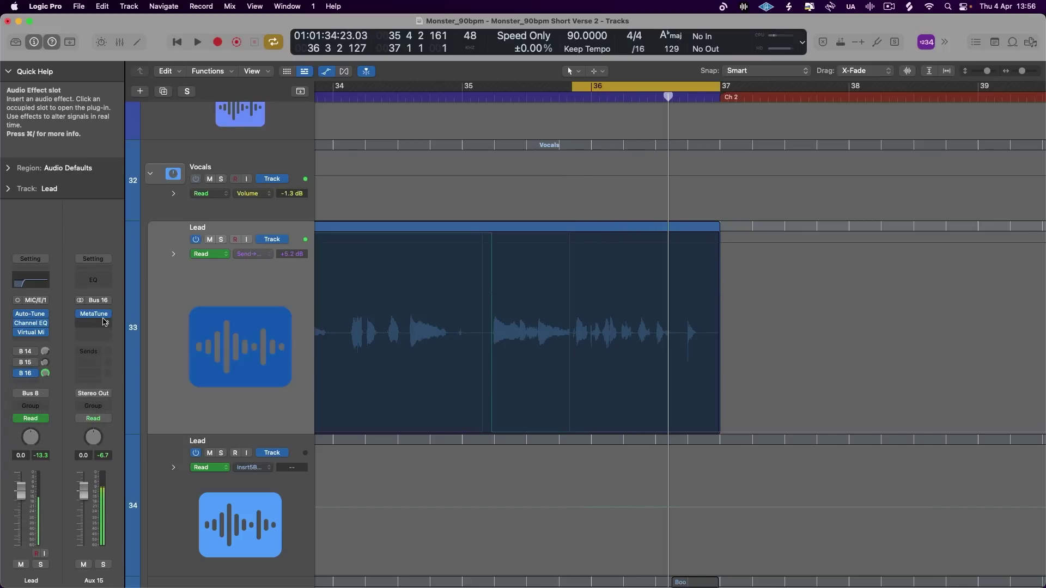
- Search the plug-ins for "pitch" and insert Kilohearts' kHs Pitch Shifter before MetaTune on Aux 15
left_click(102, 324)
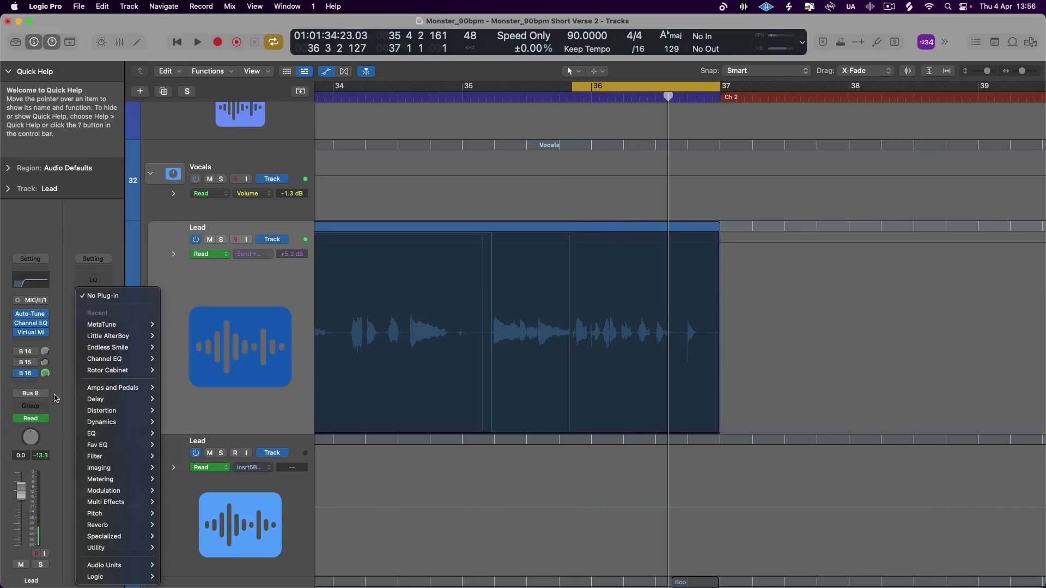
key("Escape")
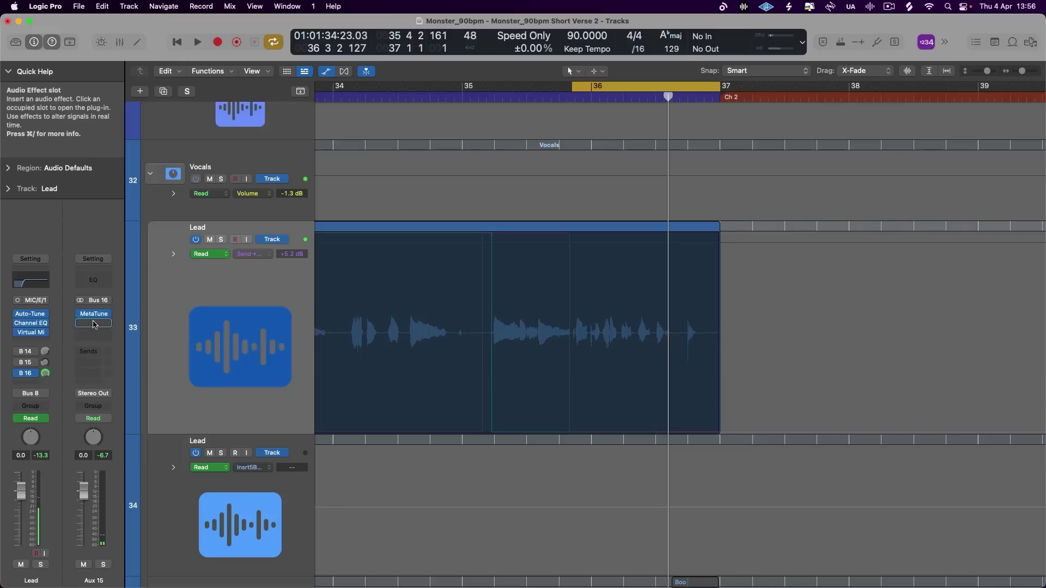
left_click(106, 316)
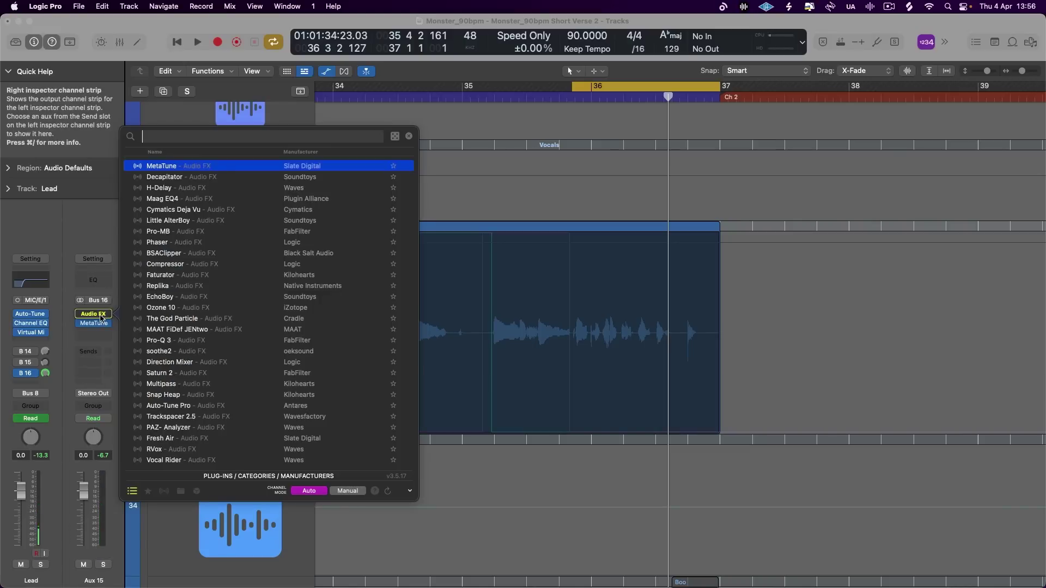
type("pit")
key("Down")
key("Down")
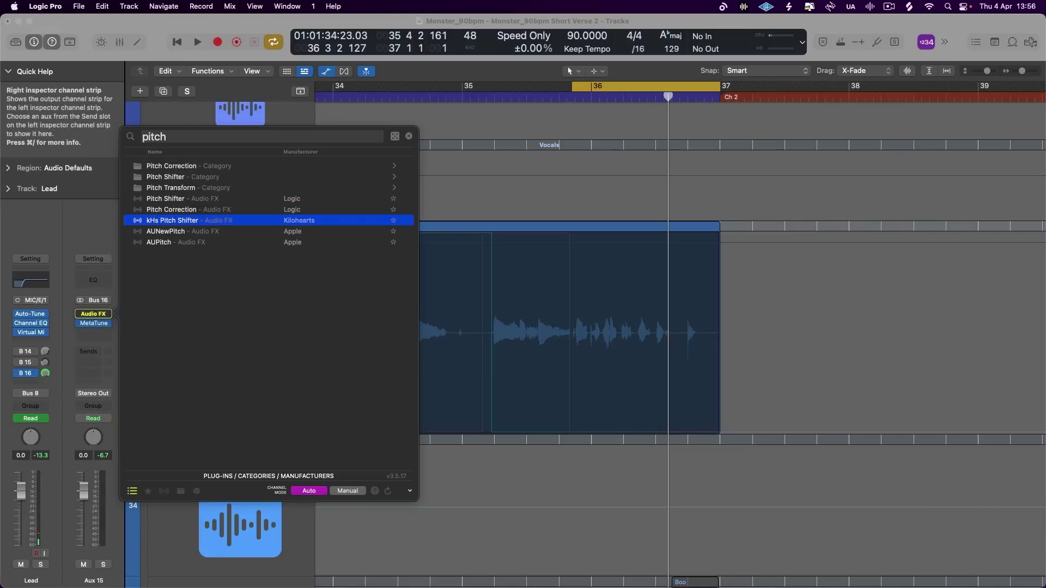
key("Escape")
left_click(100, 318)
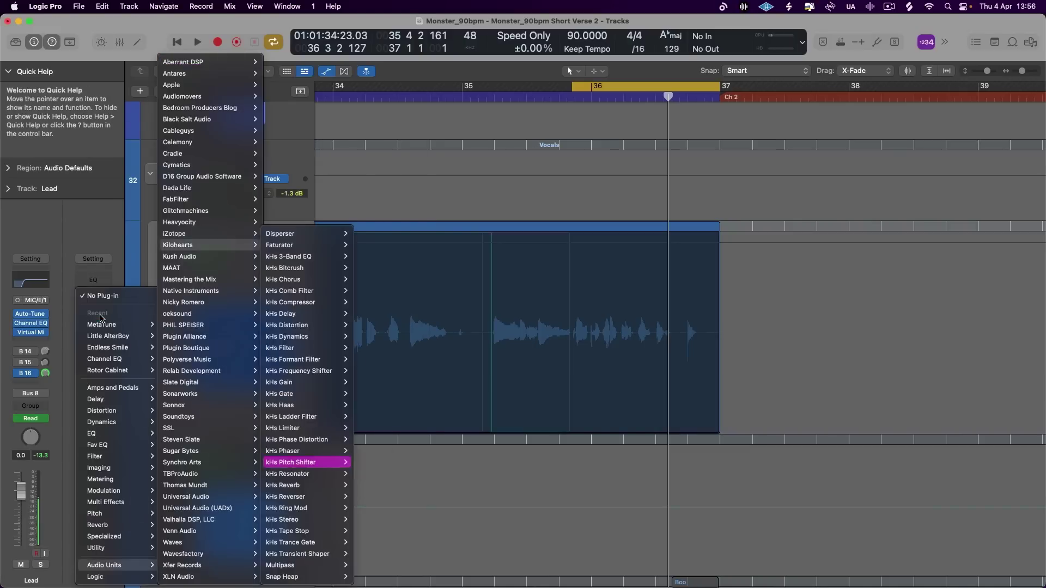
left_click(307, 465)
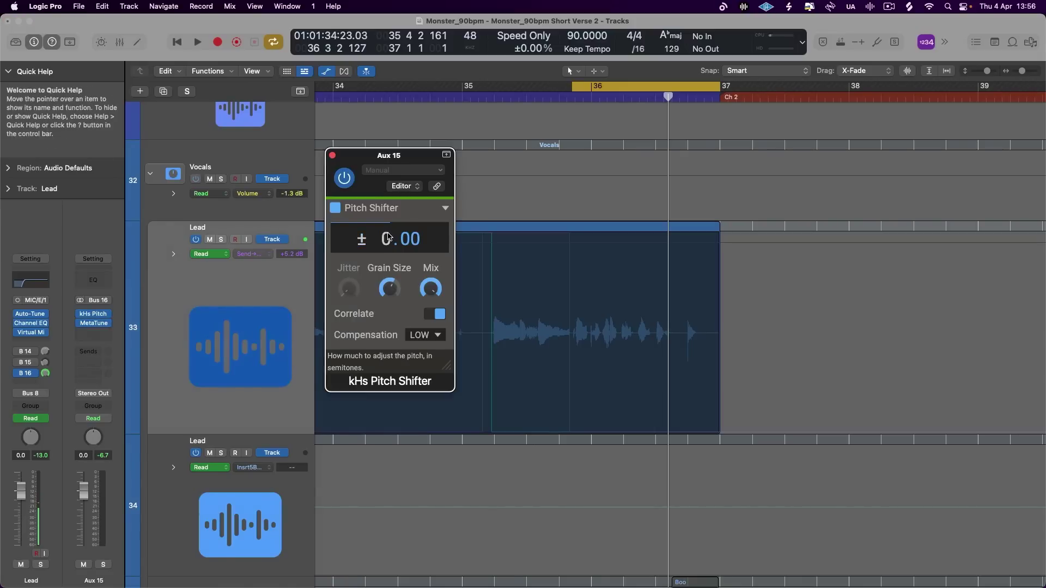
- Try lowering the Pitch Shifter's pitch on Aux 15 during playback
key("space")
left_click_drag(388, 239, 389, 271)
key("space")
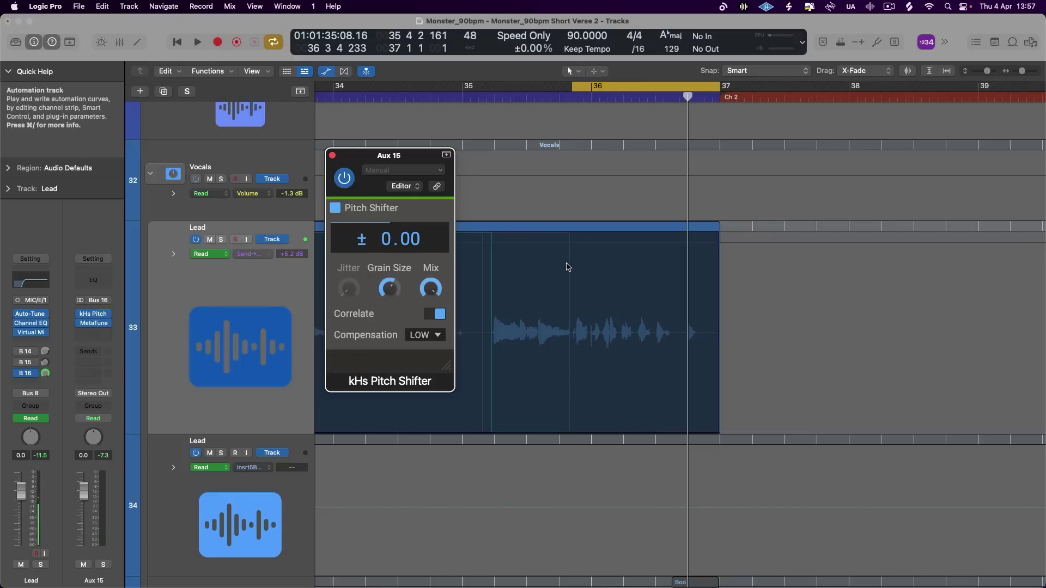
- Add Bus 16 send points at +5.2 dB over the last phrase and record touch automation sweeping Aux 15's pitch to -12.00 and back to 0.00
left_click_drag(568, 270, 707, 294)
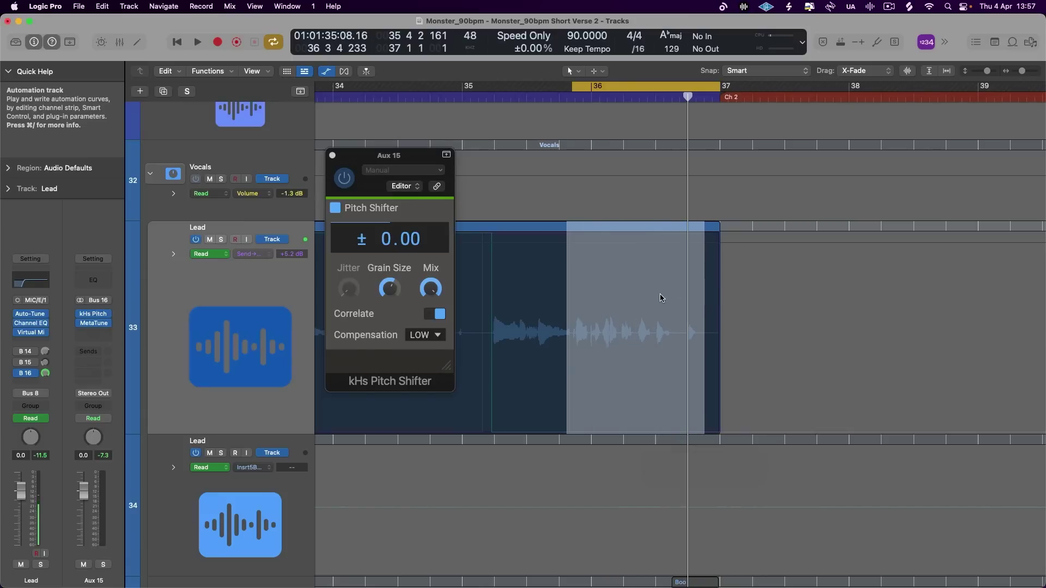
key("space")
left_click_drag(401, 238, 400, 303)
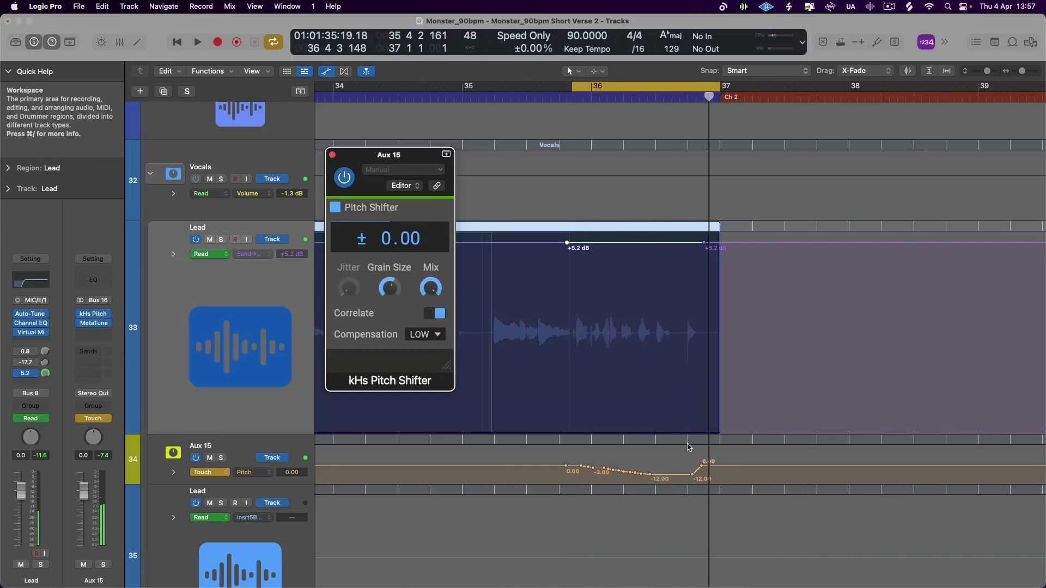
key("space")
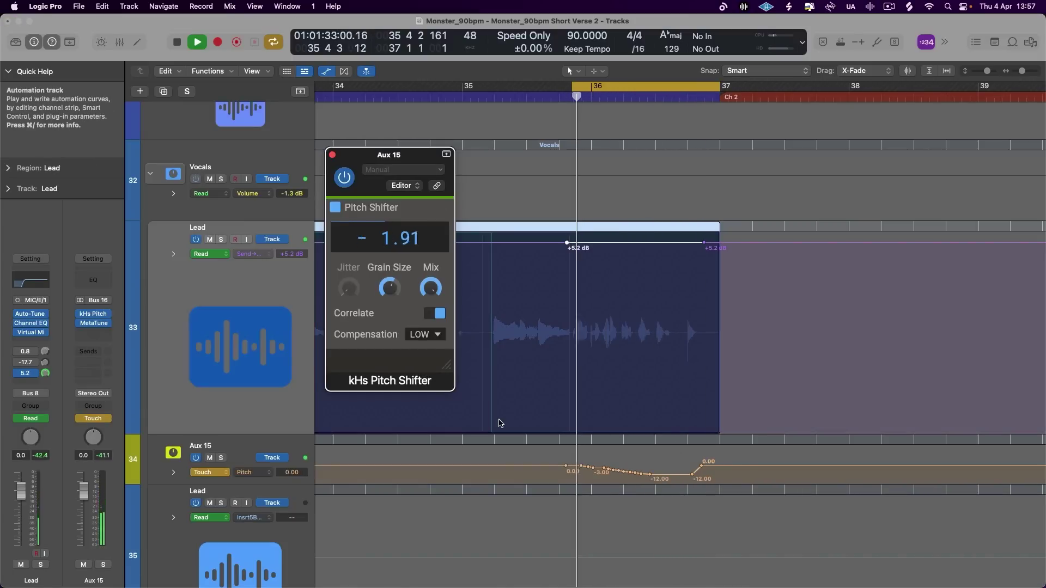
- Set Aux 15's automation mode to Read, check the recorded pitch curve during playback, and close the Pitch Shifter
left_click(93, 418)
left_click(93, 406)
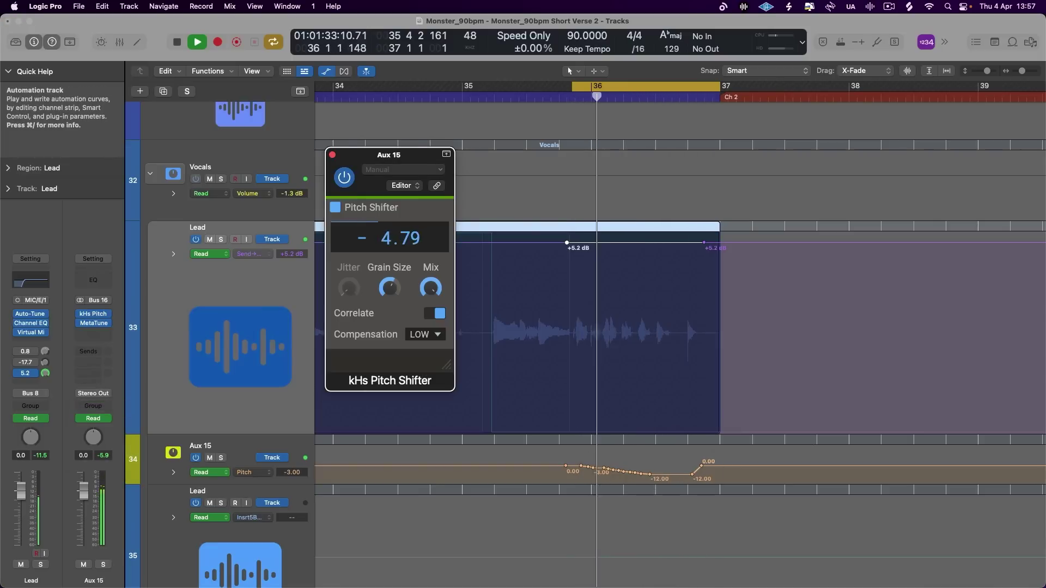
key("super+Right")
key("super+Right")
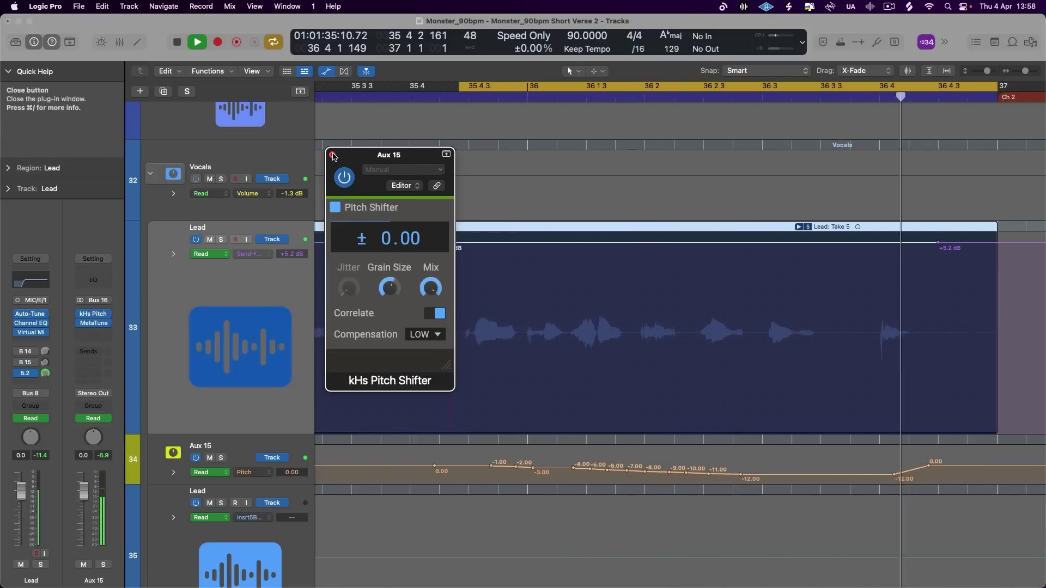
key("super+w")
key("super+Left")
key("super+Left")
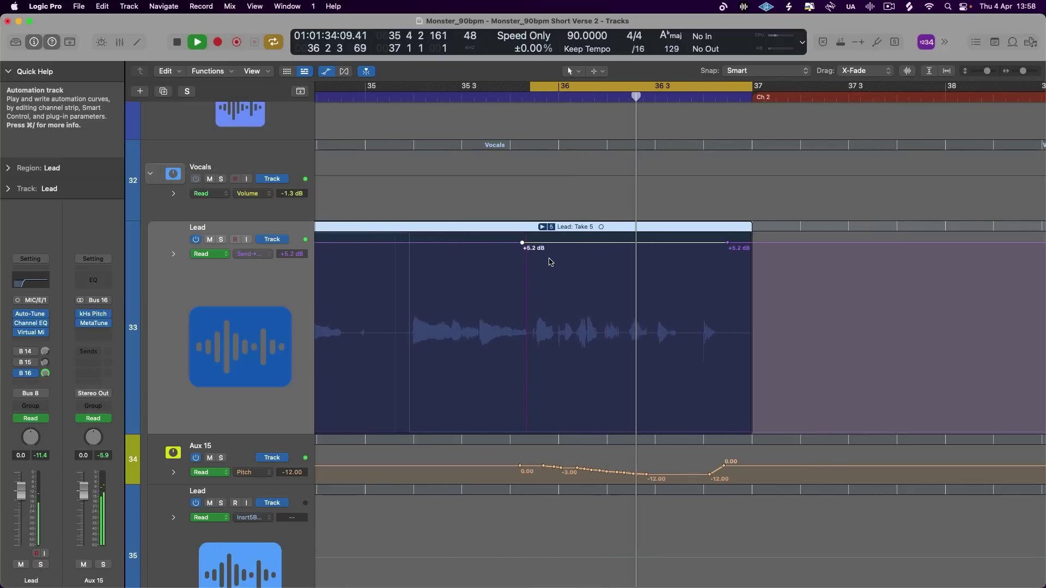
- Set MetaTune on Aux 15 to the G minor scale, audition it during playback, and close the plug-in
key("space")
key("a")
key("super+f")
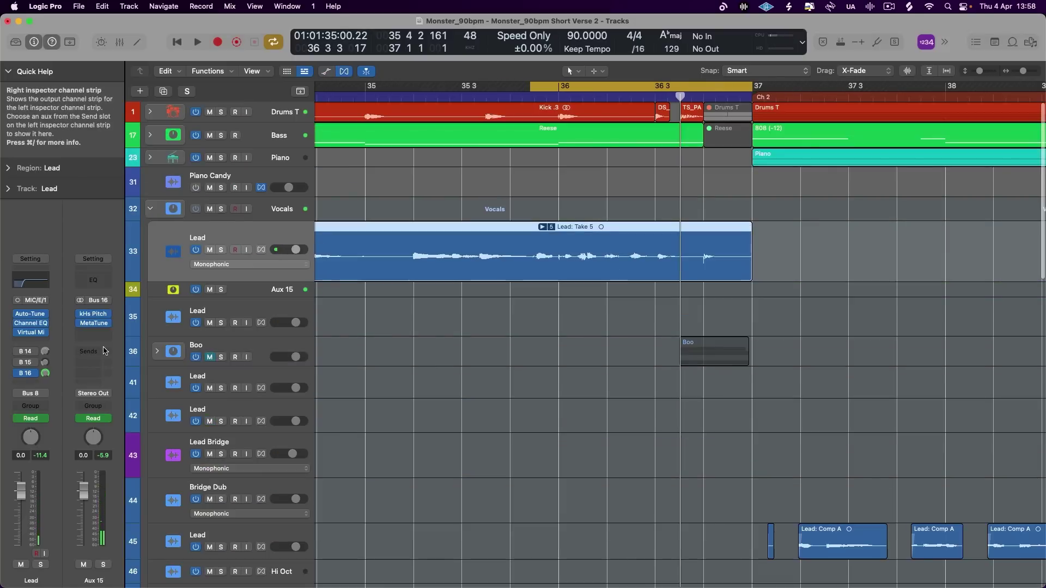
left_click(93, 323)
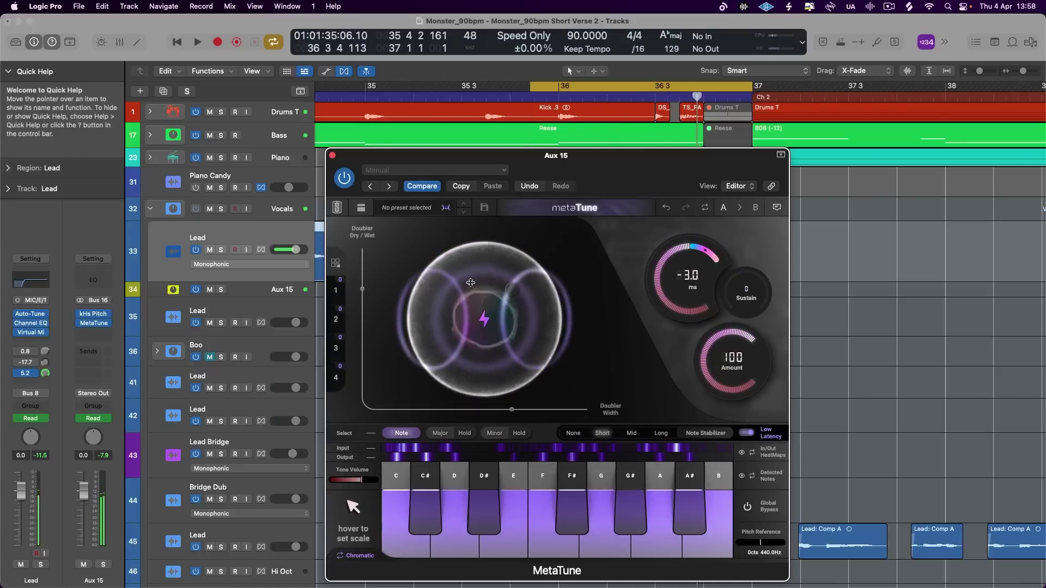
mouse_move(343, 452)
left_click(354, 483)
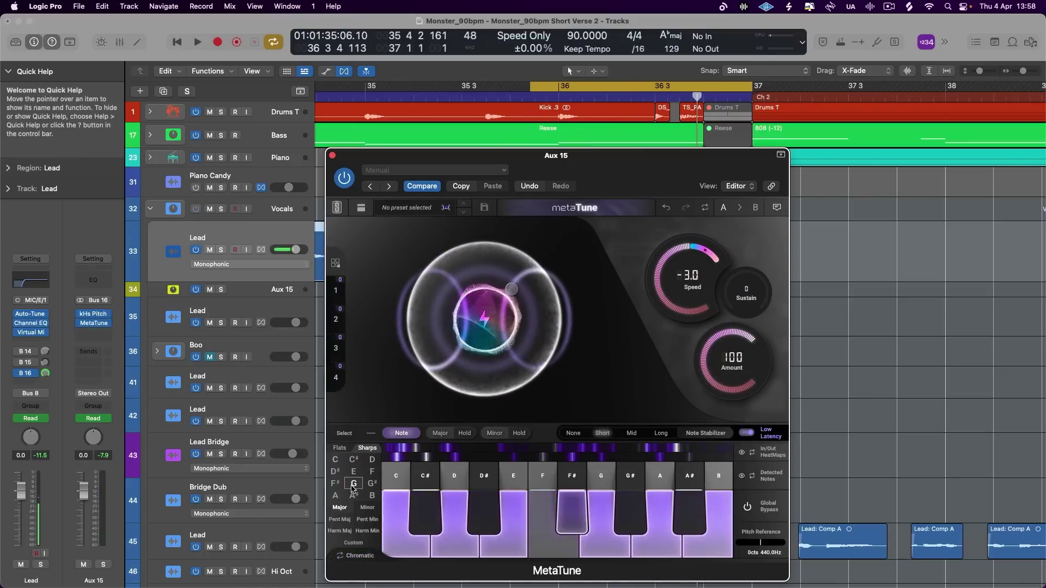
left_click(367, 508)
key("space")
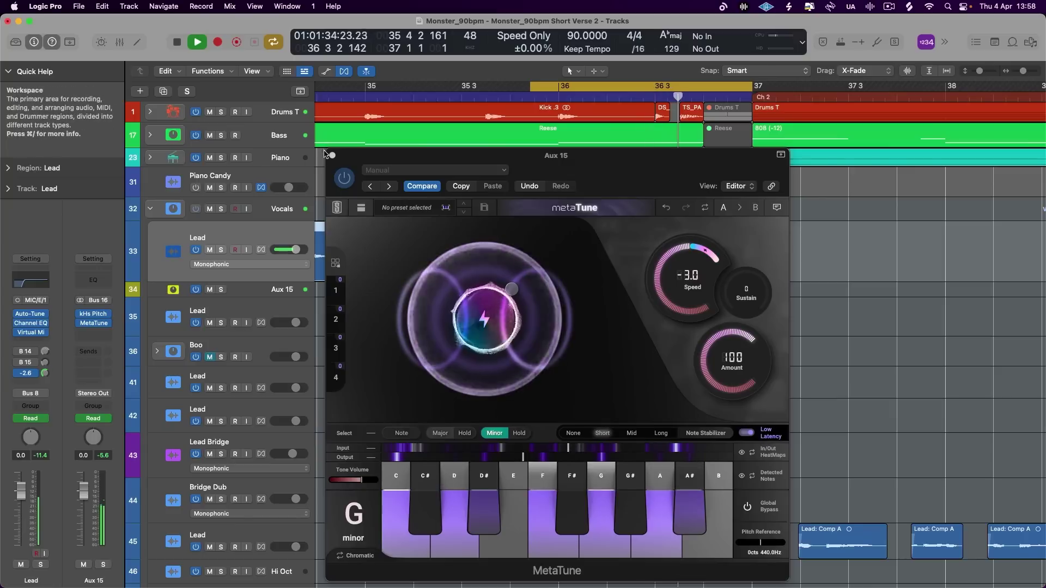
key("space")
key("v")
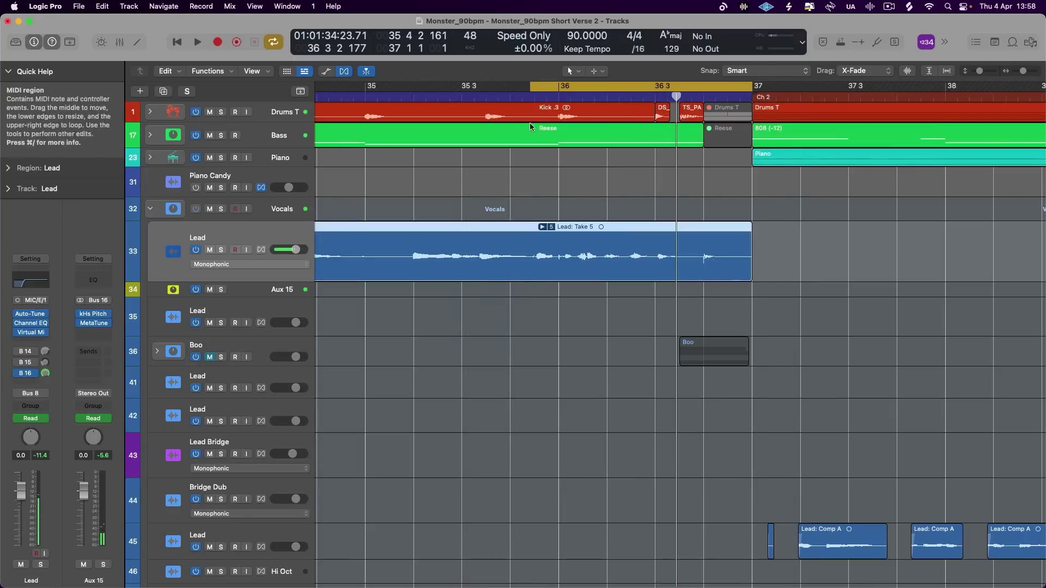
- Automate the Bus 16 send mute on the Lead track so the send is unmuted only over the last phrase before bar 37
left_click(327, 71)
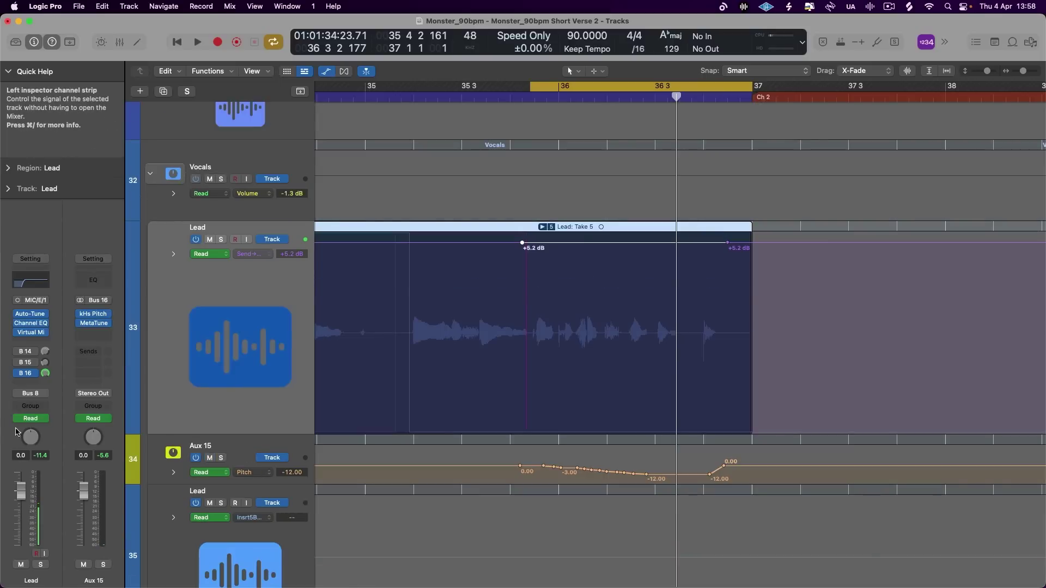
left_click(18, 374)
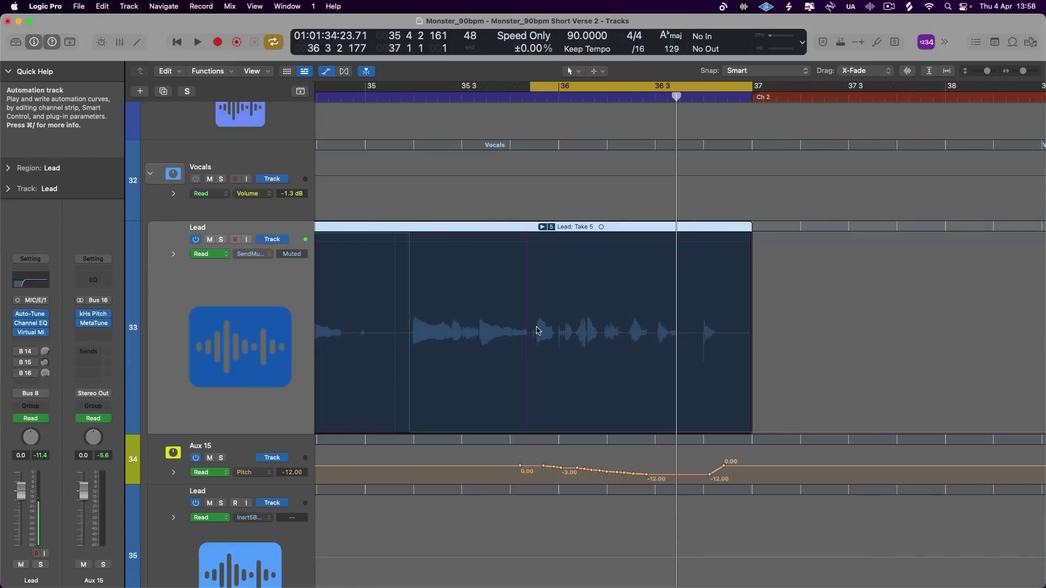
left_click_drag(525, 322, 749, 342)
left_click(649, 357)
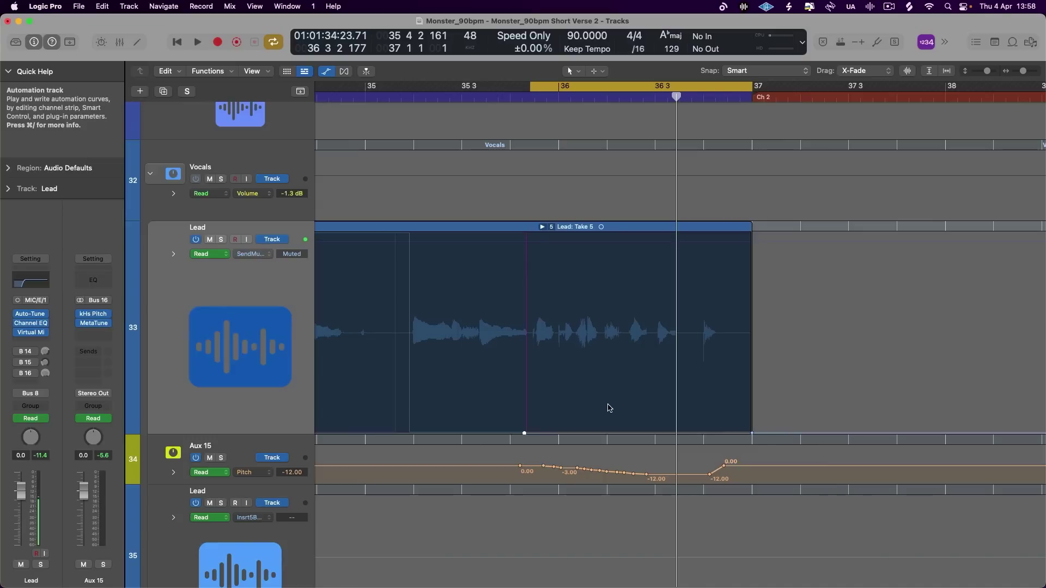
left_click_drag(610, 408, 612, 320)
left_click_drag(524, 344, 532, 235)
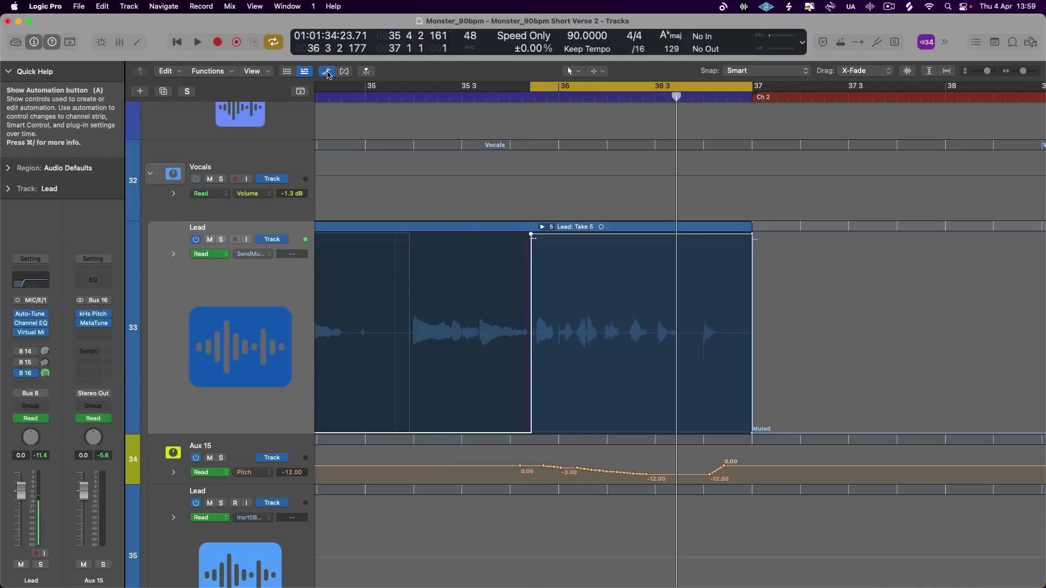
left_click(344, 71)
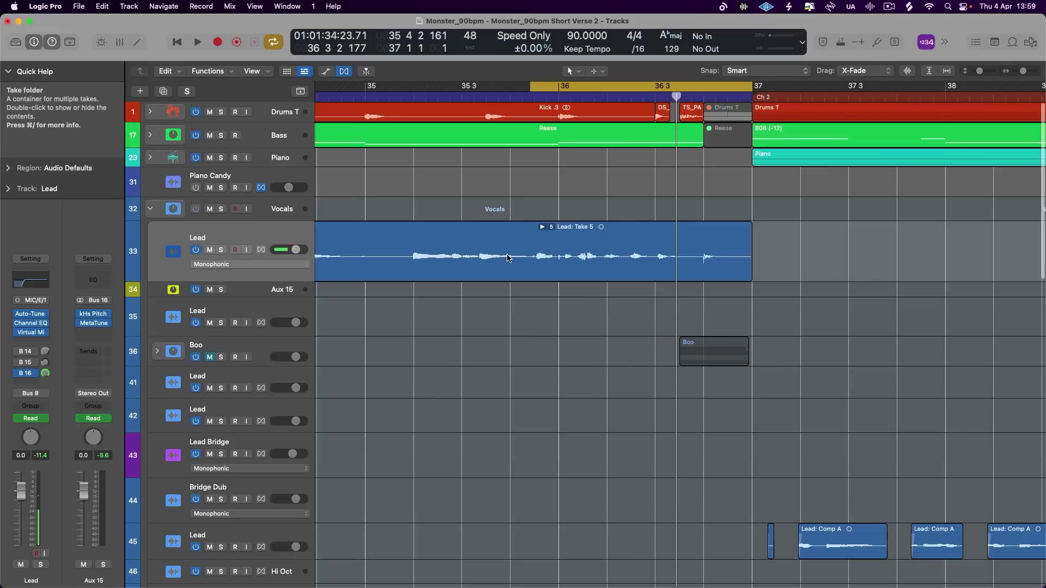
- Solo and expand the Boo stack, shorten the cycle range to its regions before bar 37, and listen to it
left_click(220, 356)
left_click(155, 352)
scroll(725, 277, "down", 4)
key("space")
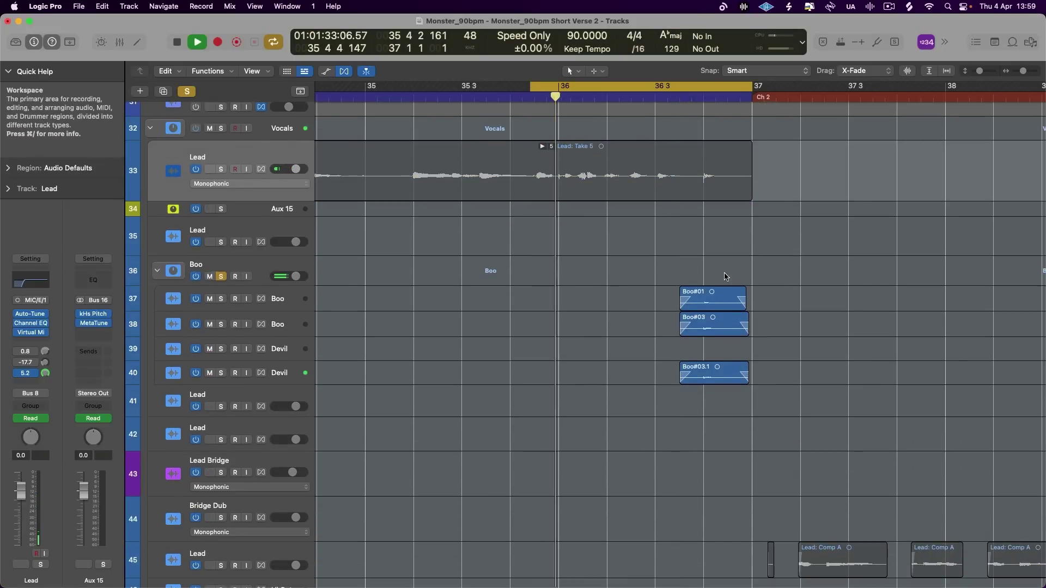
left_click_drag(532, 86, 684, 86)
key("space")
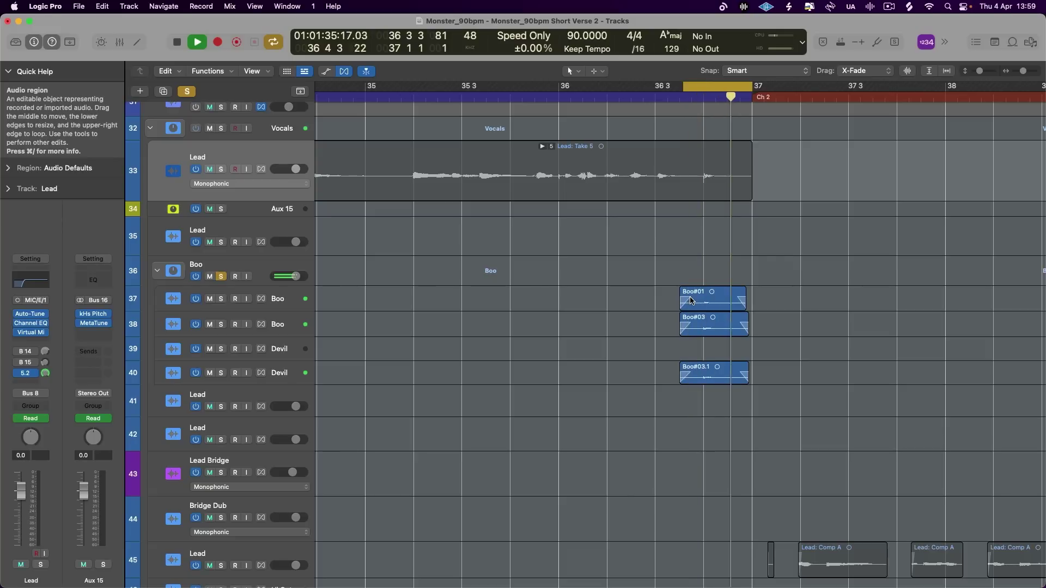
key("space")
- Solo and play the two Boo tracks inside the stack, inspect their channel strips, and clear the solos
left_click(221, 299)
left_click(221, 324)
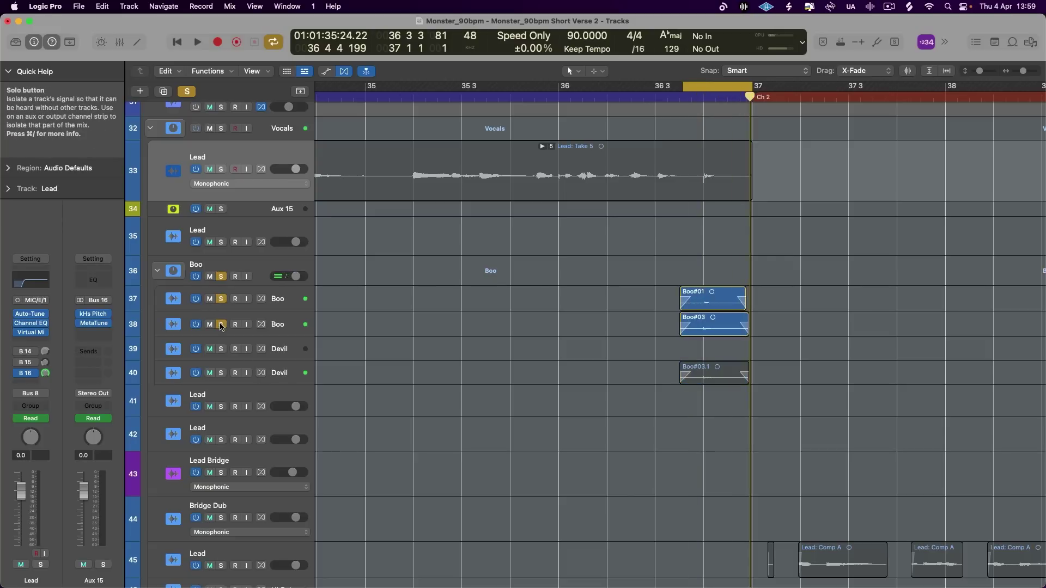
key("space")
key("space")
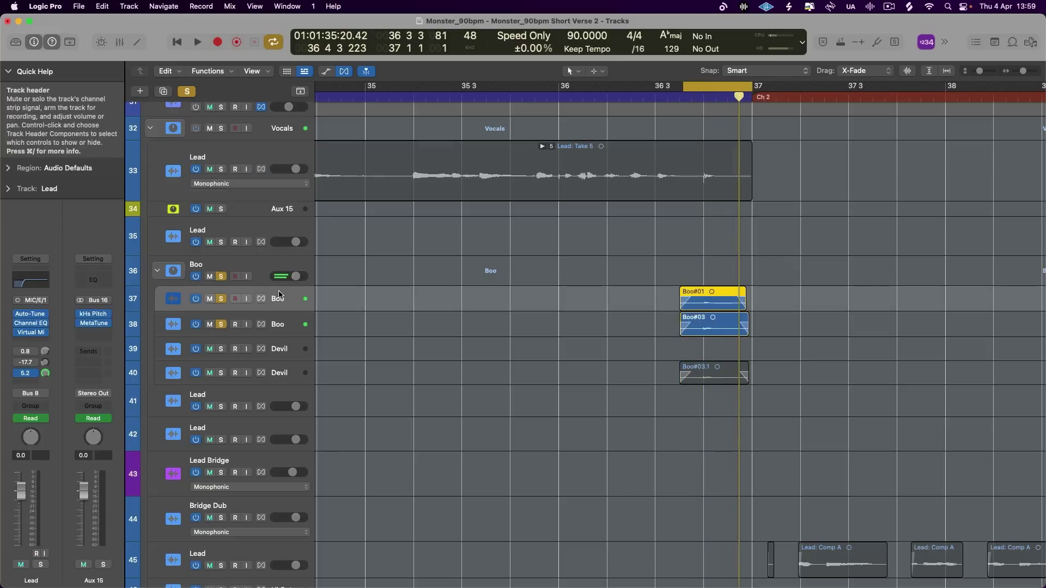
left_click(275, 305)
left_click(279, 322)
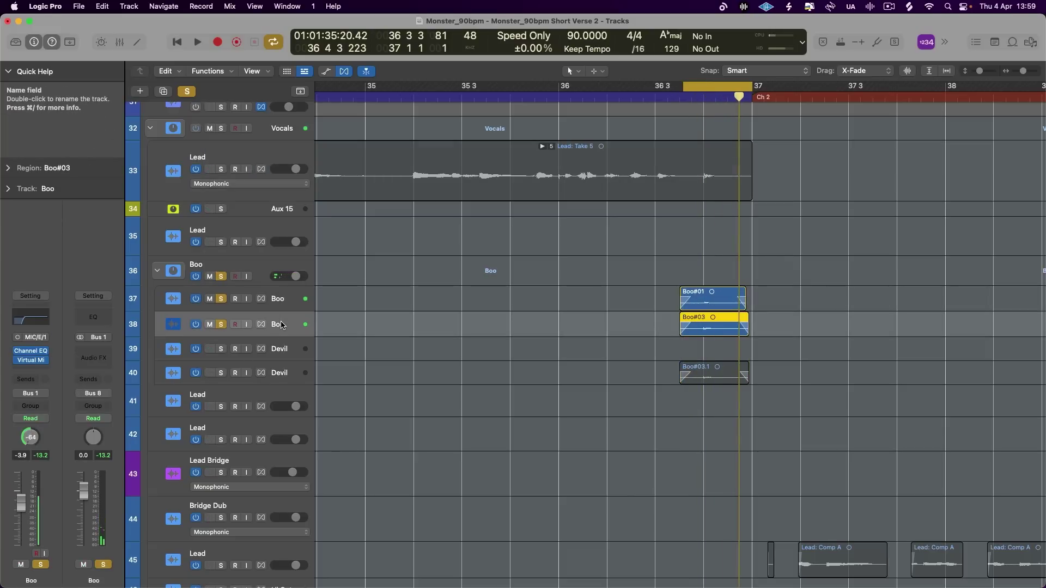
left_click(187, 91)
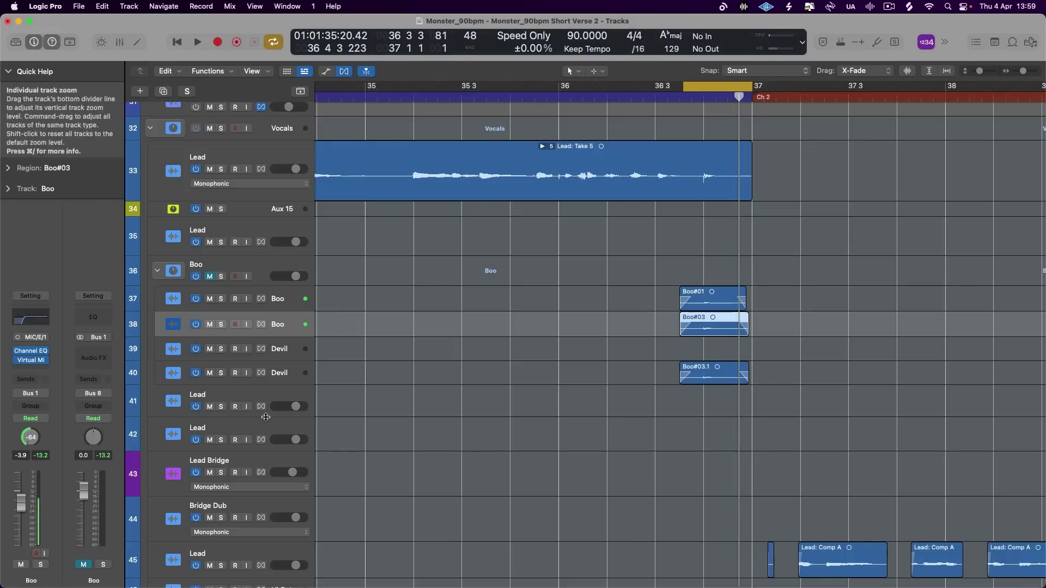
- Solo the lower Devil track, examine its Devil-Loc and Little AlterBoy settings, and clear the solo
left_click(220, 373)
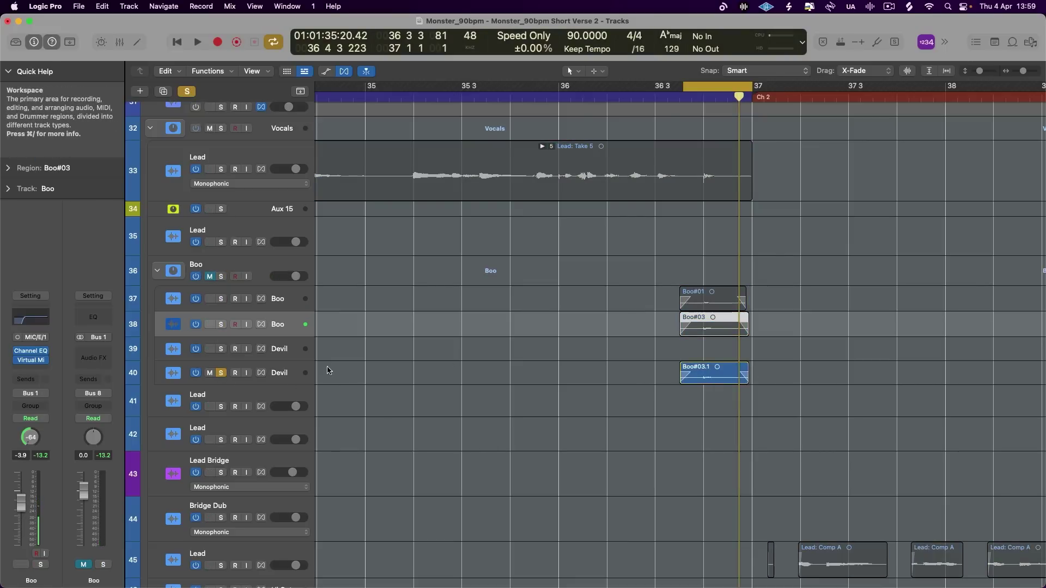
left_click(720, 375)
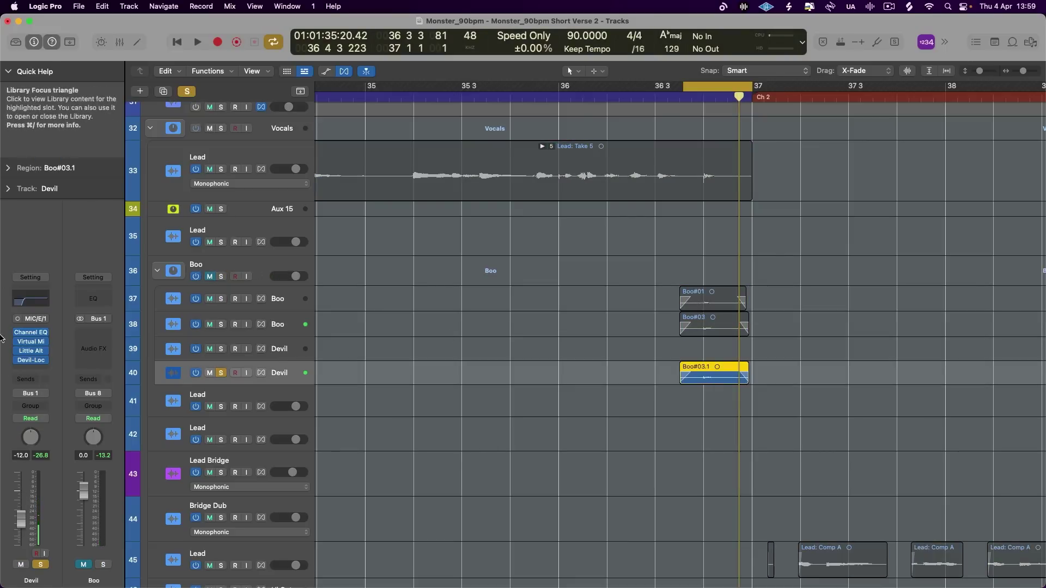
left_click(32, 361)
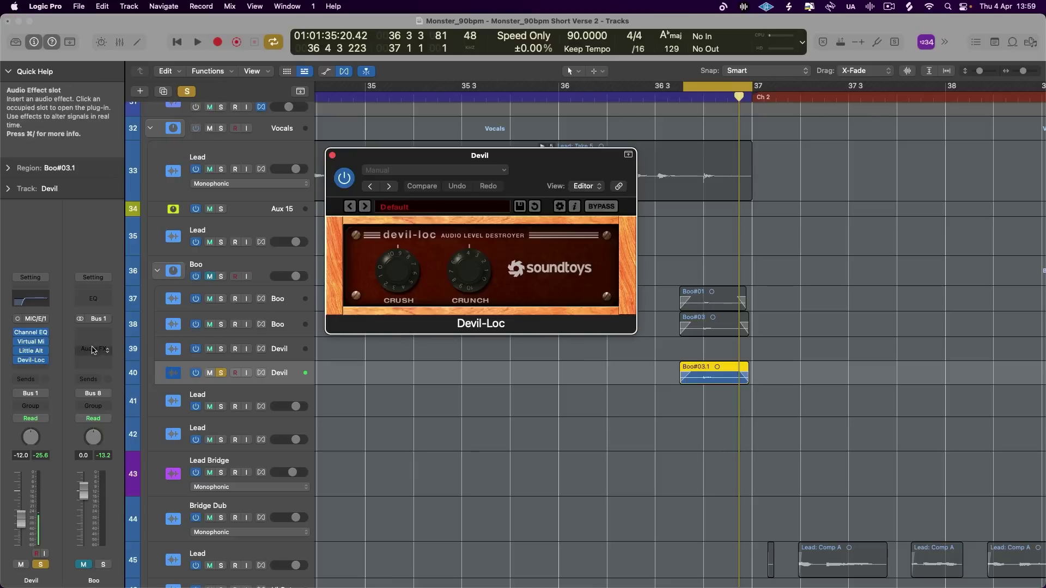
left_click(332, 156)
left_click(30, 352)
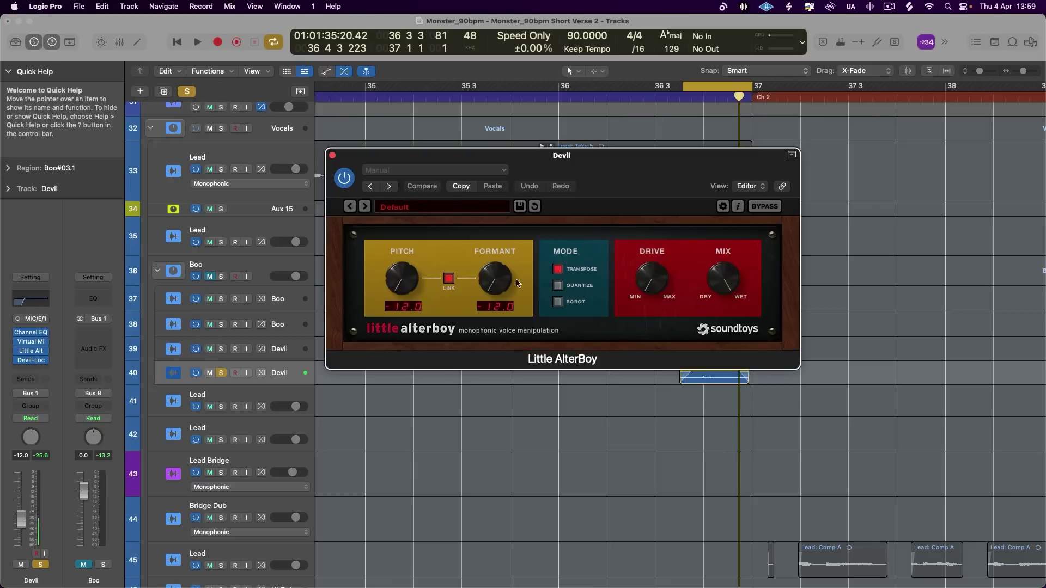
left_click(332, 156)
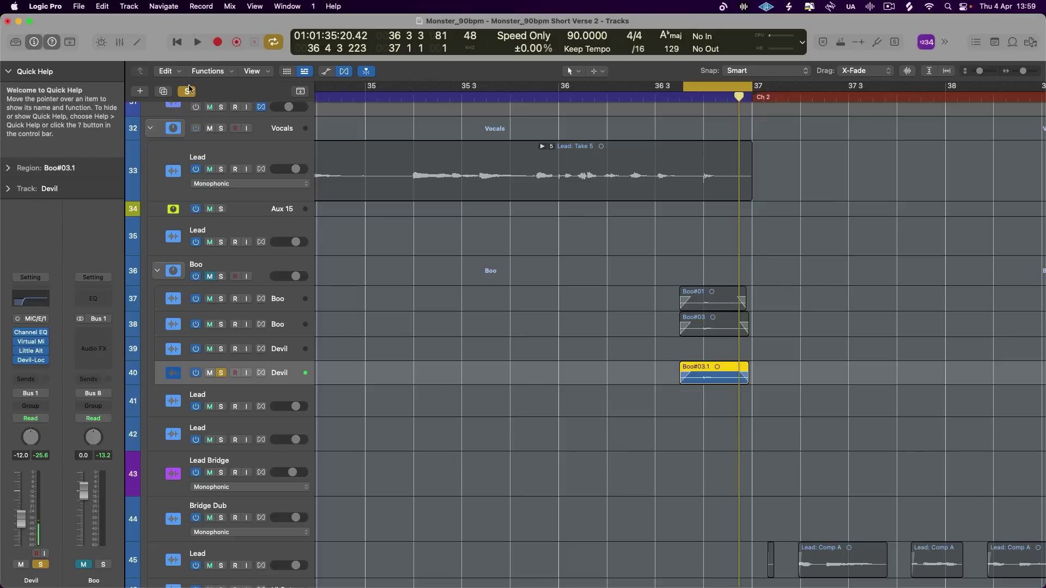
left_click(190, 92)
- Solo the collapsed Boo stack and play it, expand it again, and select the Devil track's region
left_click(221, 277)
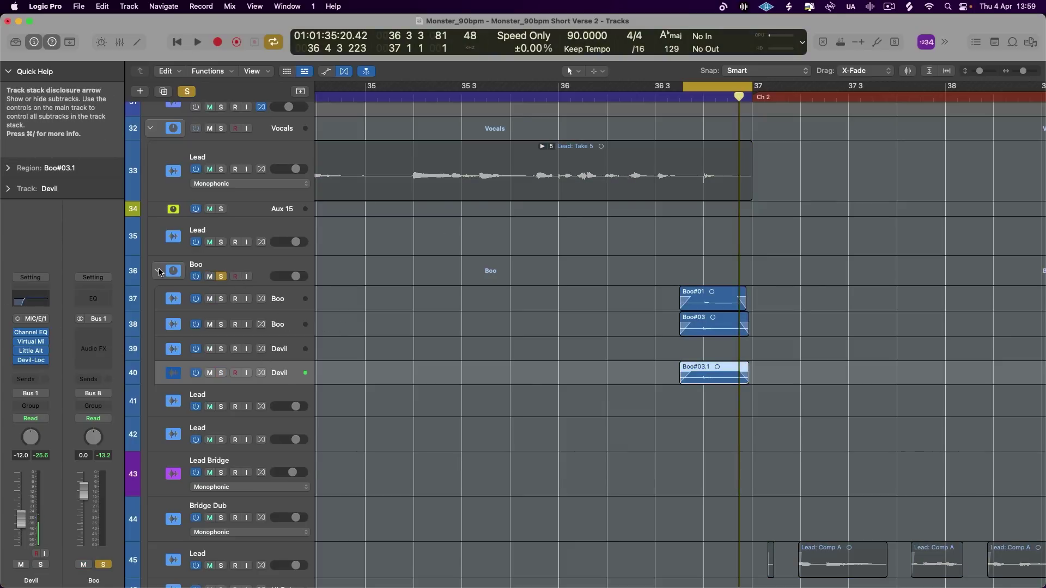
left_click(157, 271)
key("space")
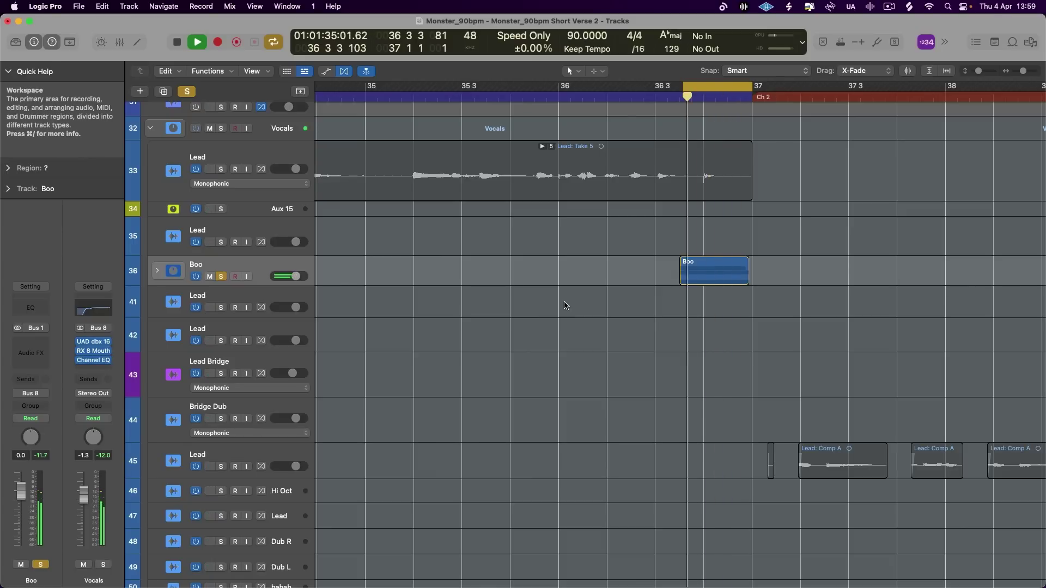
left_click(156, 267)
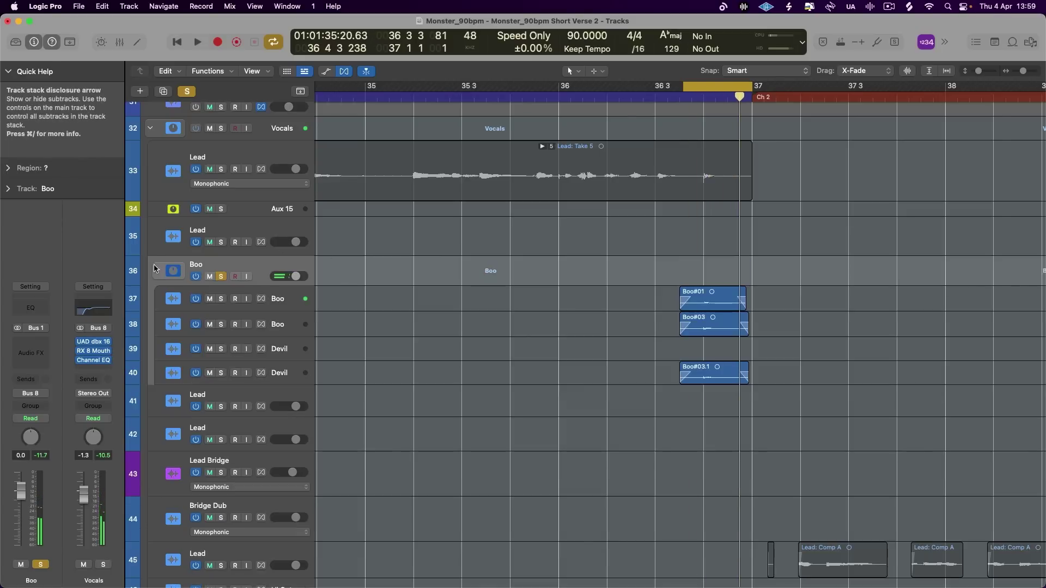
left_click(684, 381)
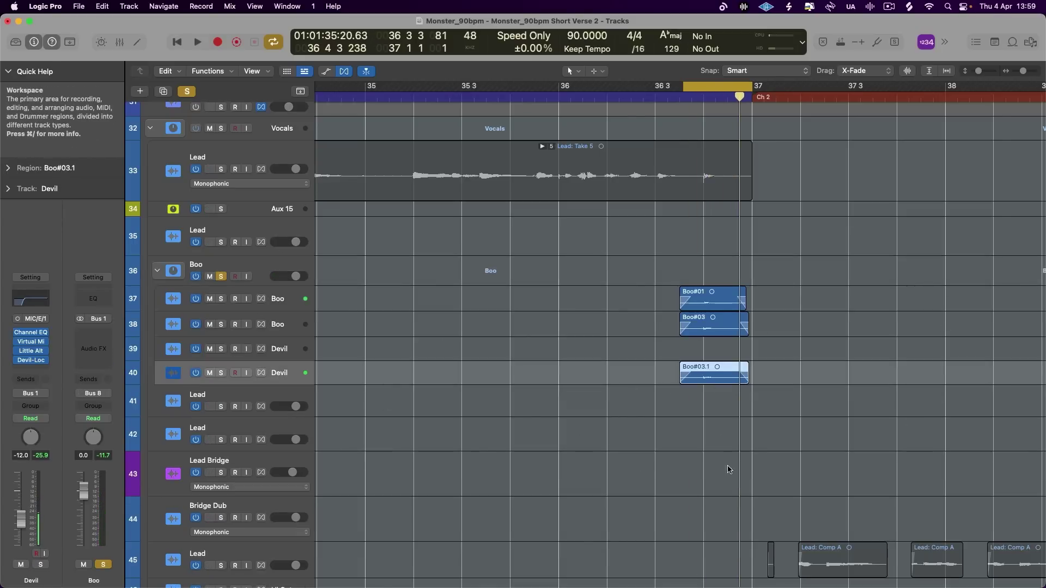
- Clear the solo, play the passage with the Boo stack muted, and unmute the stack to compare it in the mix
scroll(468, 212, "up", 3)
key("super+Left")
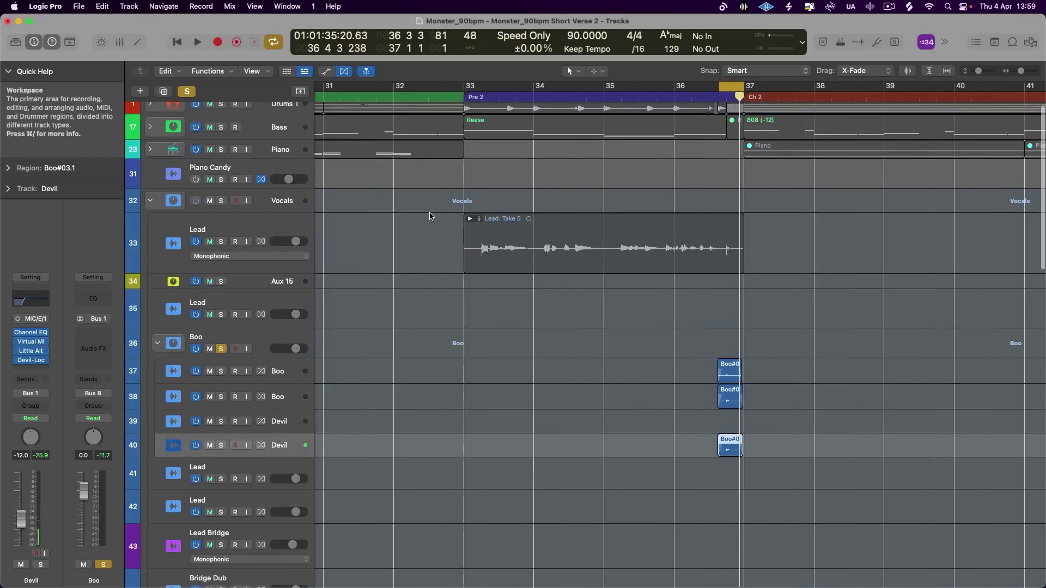
left_click(194, 93)
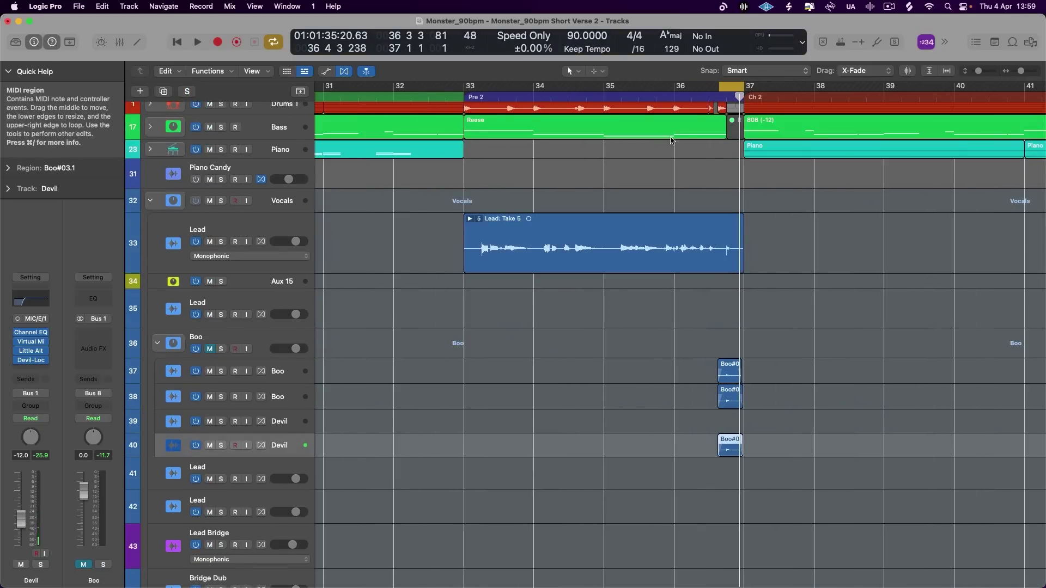
key("space")
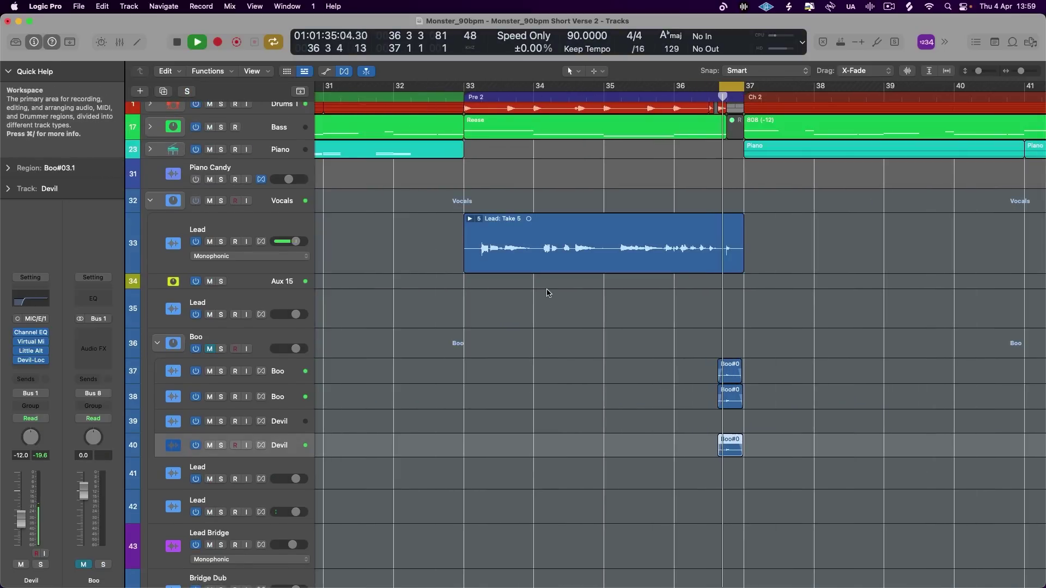
key("space")
key("space")
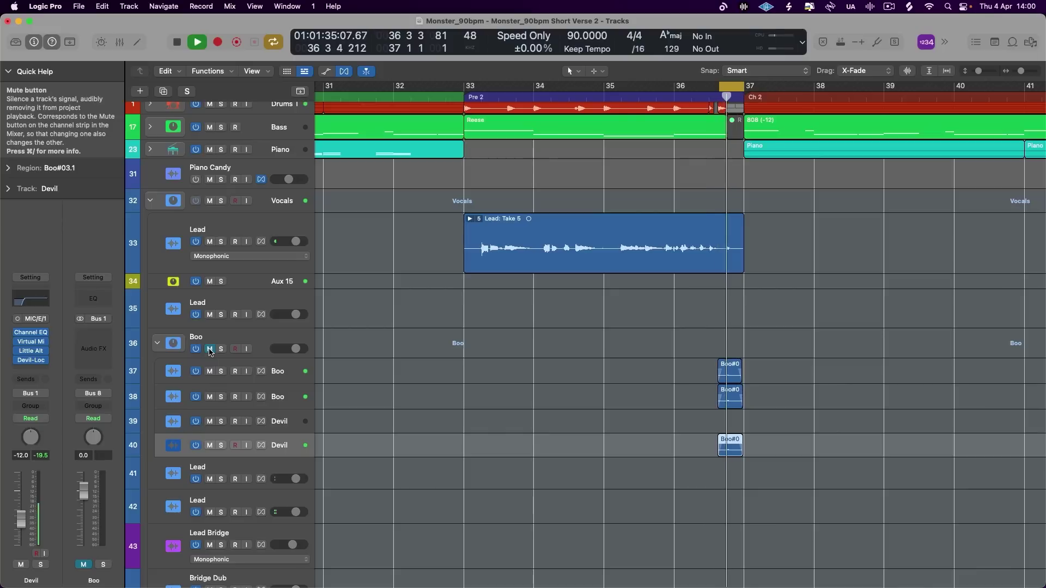
left_click(668, 253)
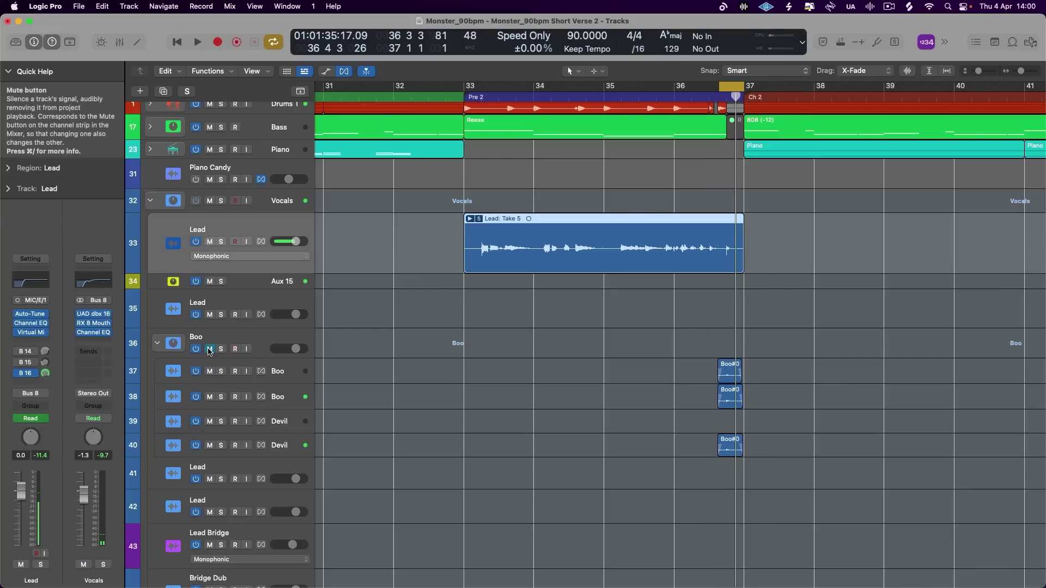
key("space")
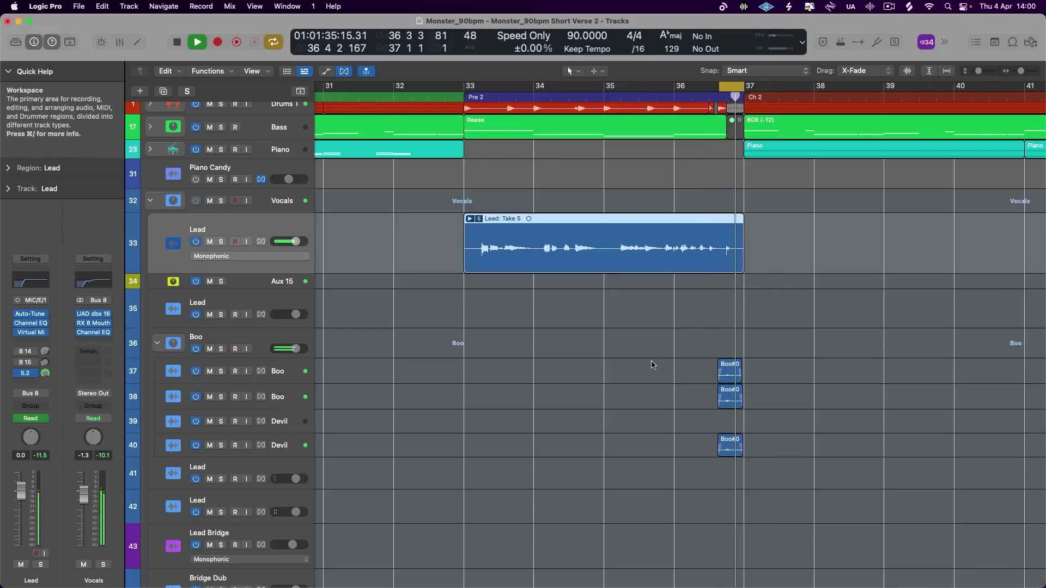
key("space")
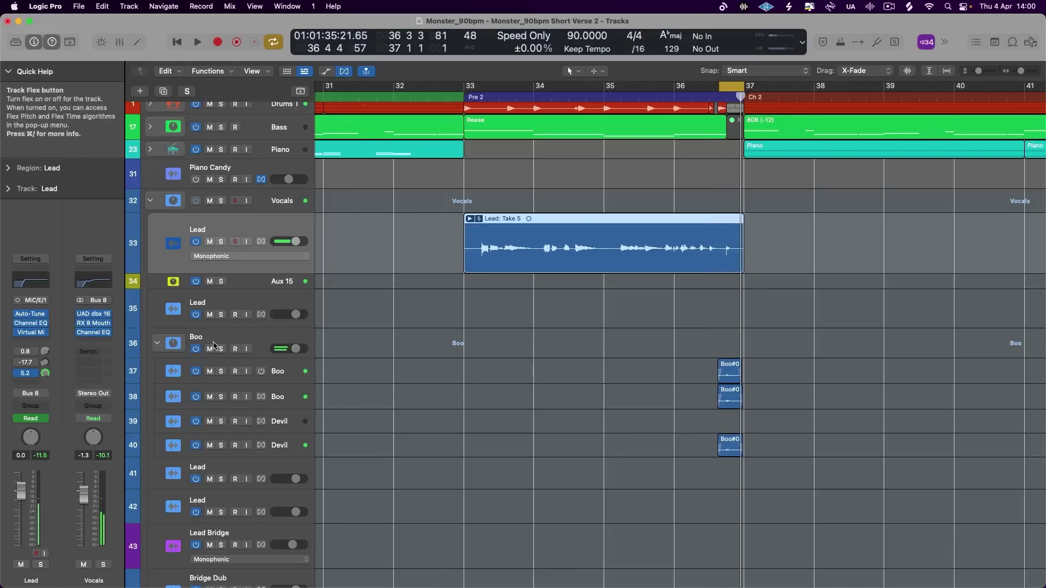
- Collapse the Boo stack, extend the cycle range to bars 33–37, reduce the Lead track's height, and play the section
left_click(156, 344)
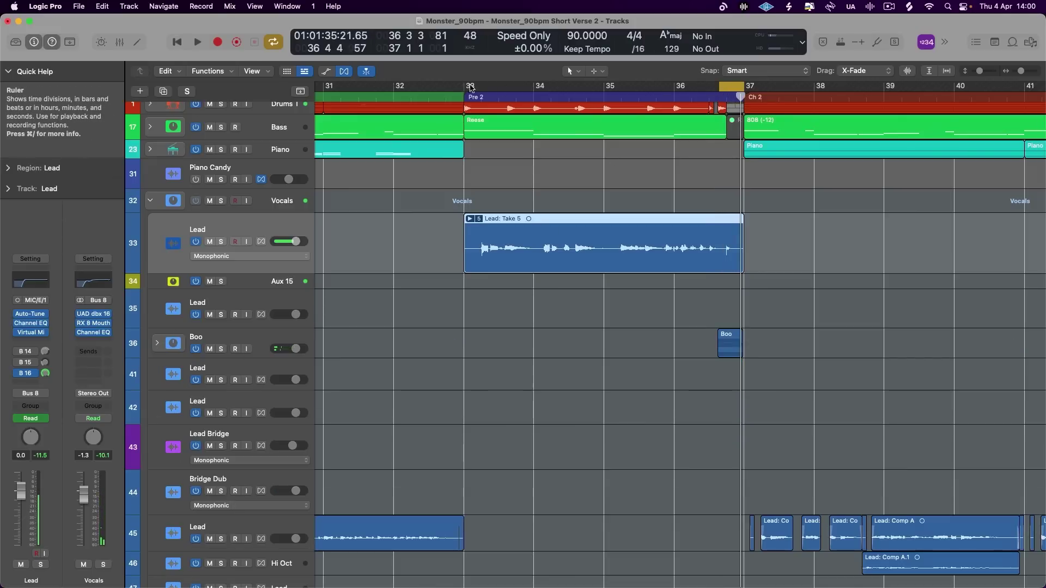
left_click_drag(472, 87, 744, 88)
left_click_drag(301, 273, 301, 254)
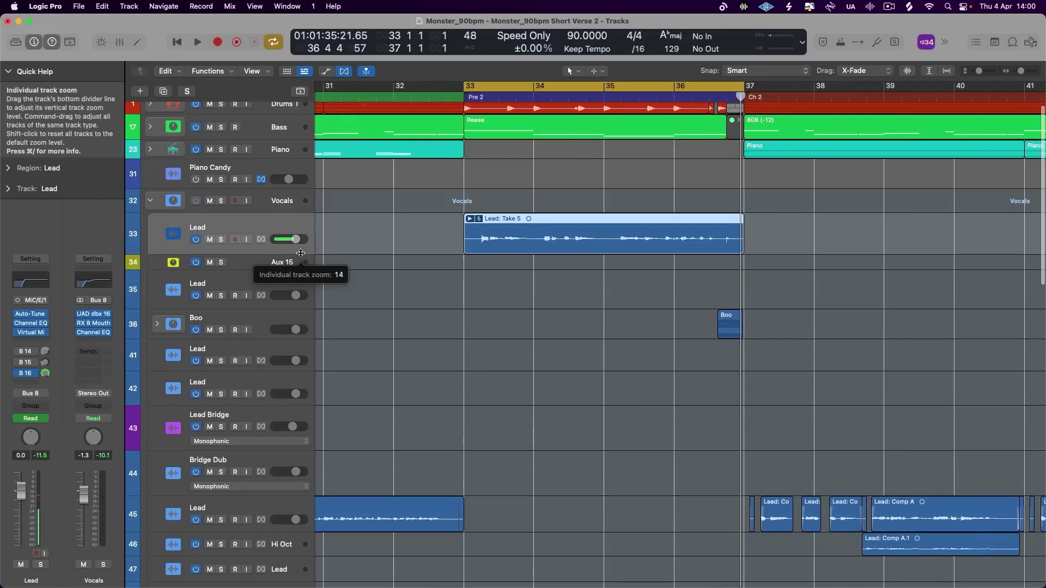
key("space")
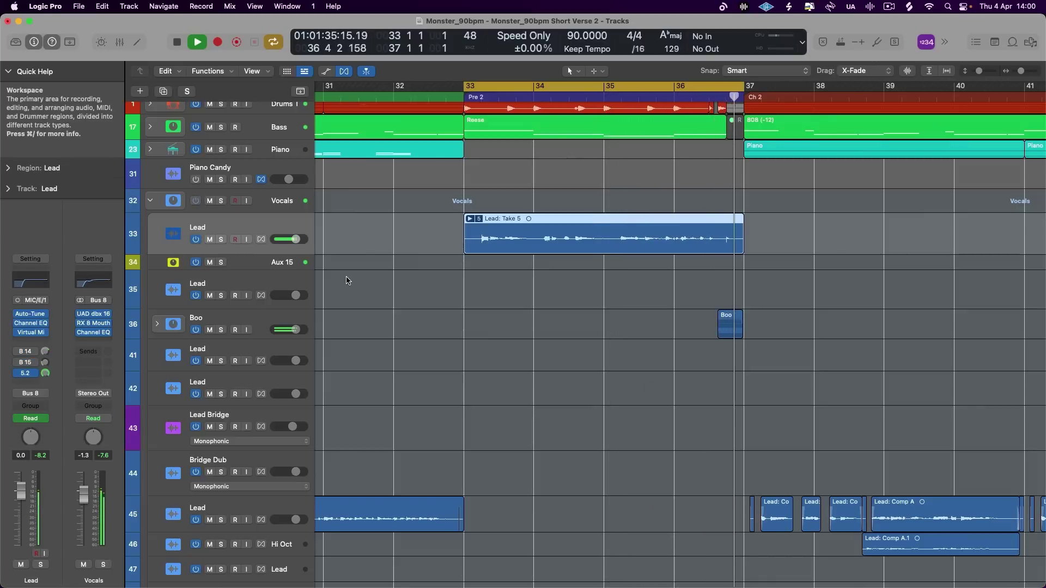
- Play the bars 33–37 passage again while examining the Lead track's sends to Buses 14, 15 and 16
key("space")
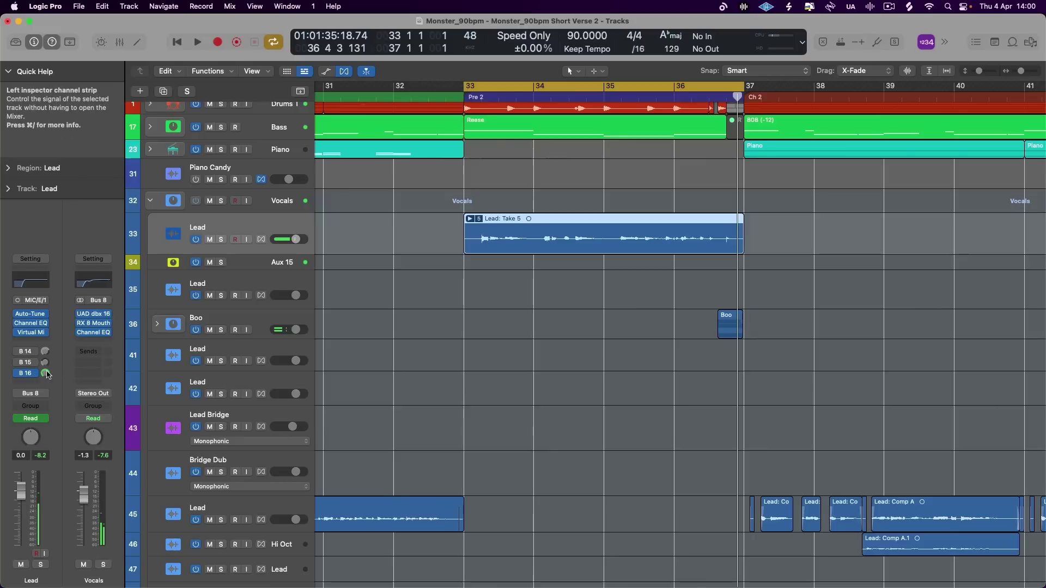
key("space")
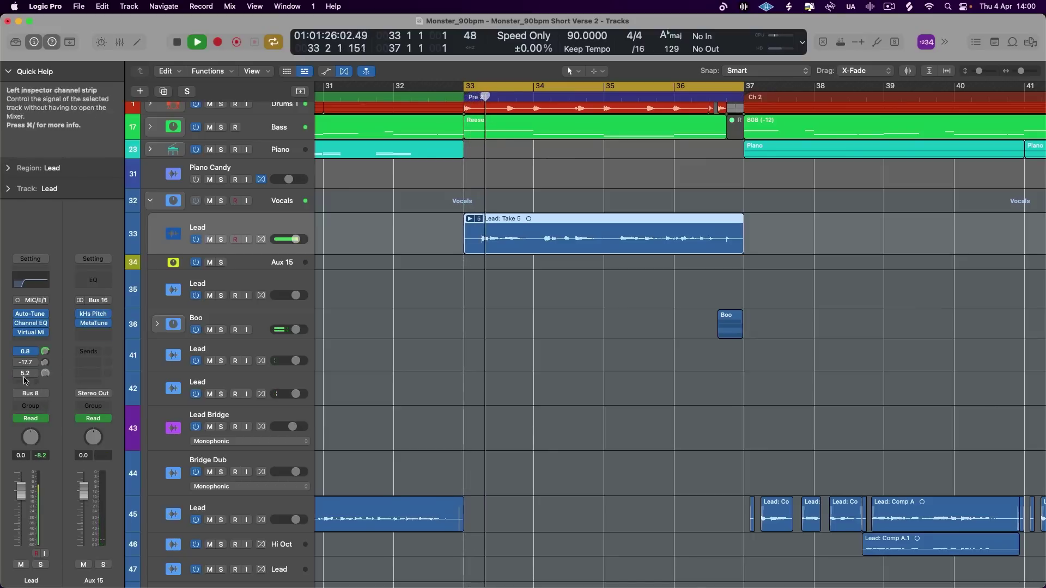
key("space")
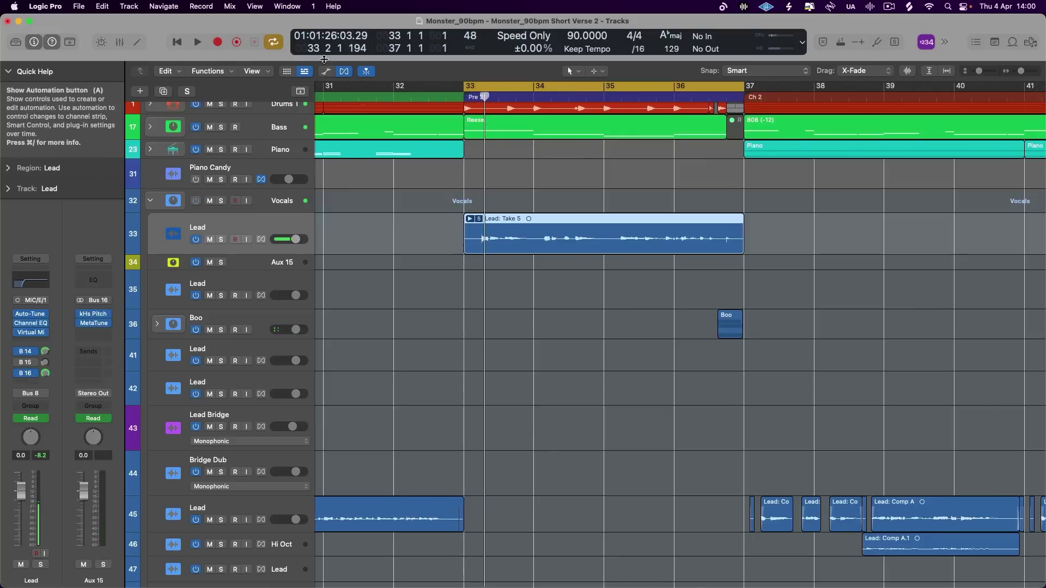
- Show track automation and delete the Lead track's visible automation for the Bus 16 send level
left_click(326, 71)
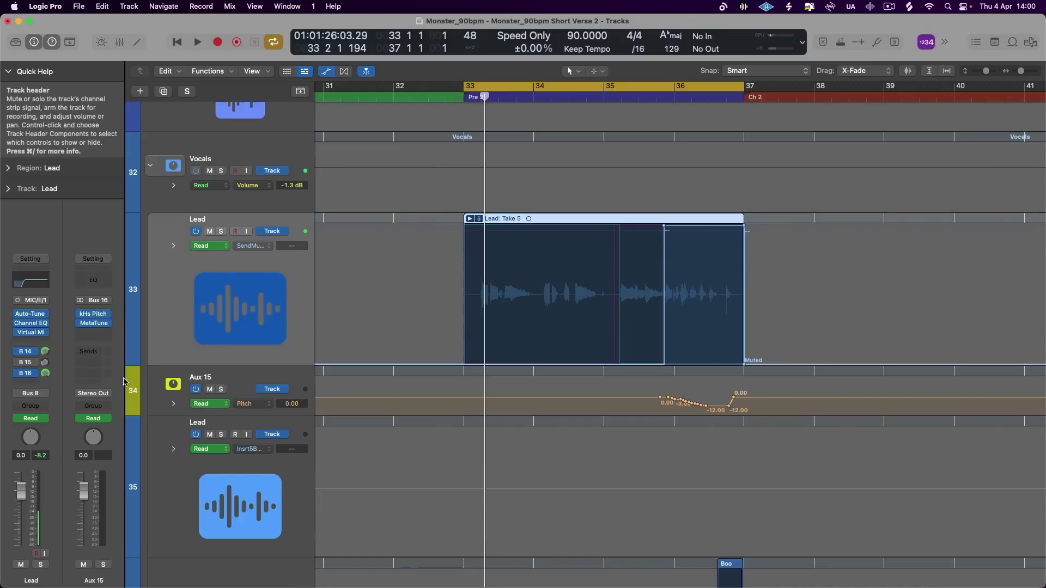
left_click(46, 373)
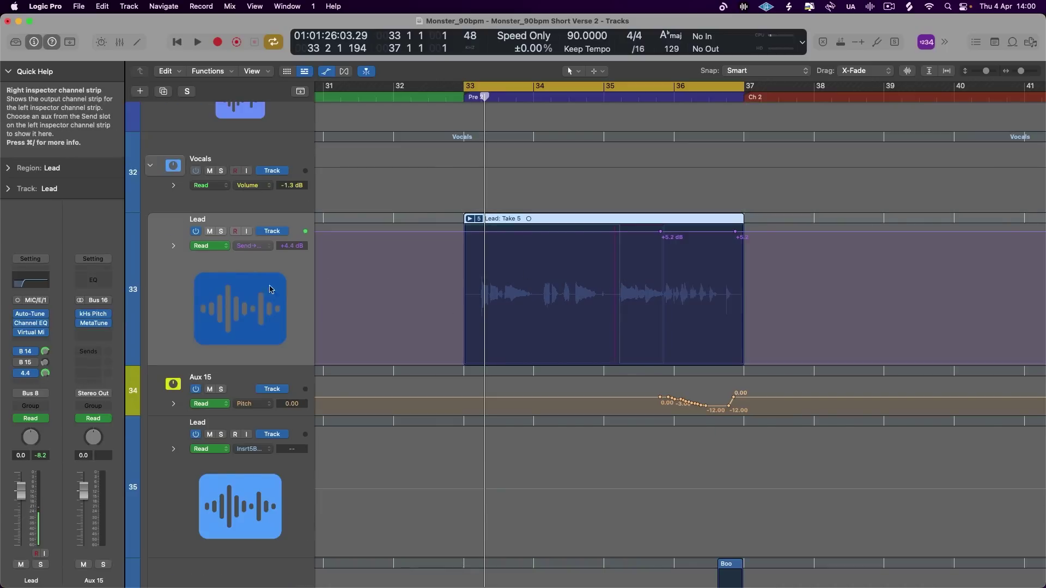
right_click(292, 266)
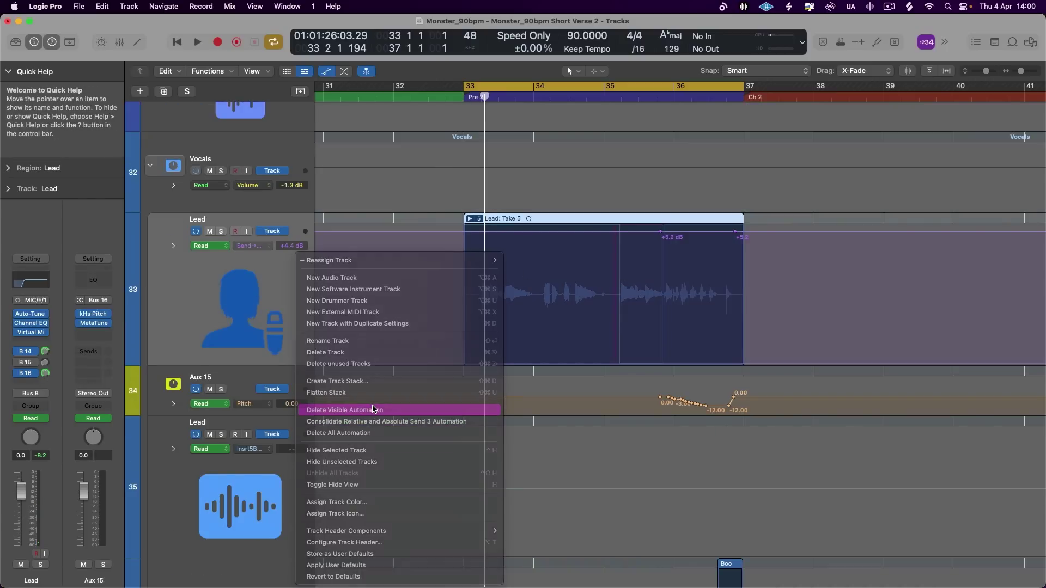
left_click(354, 406)
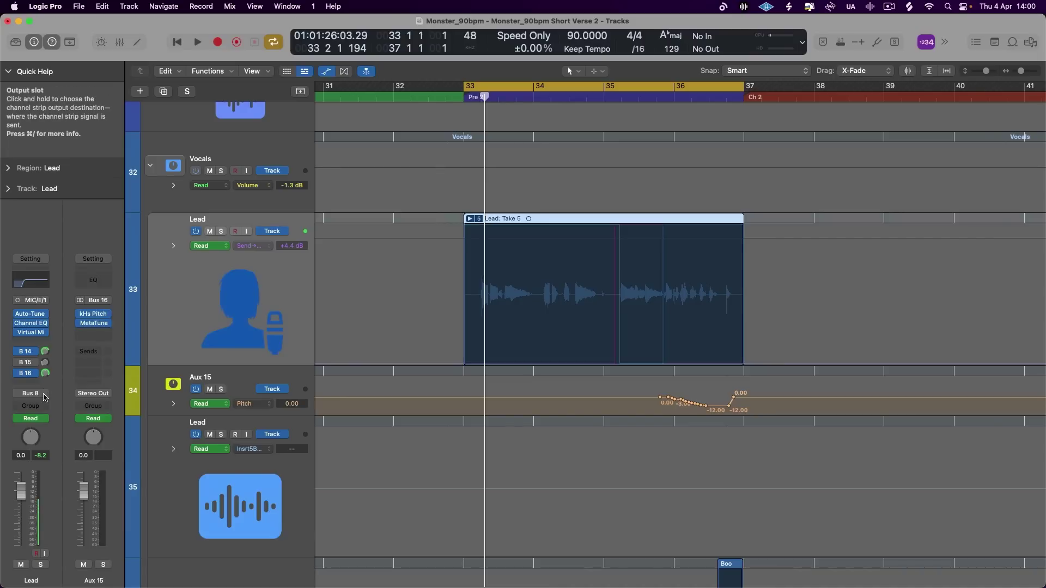
- Set the Lead track's Bus 16 send level to -1.4 dB and play the passage to check it
left_click_drag(45, 414, 45, 409)
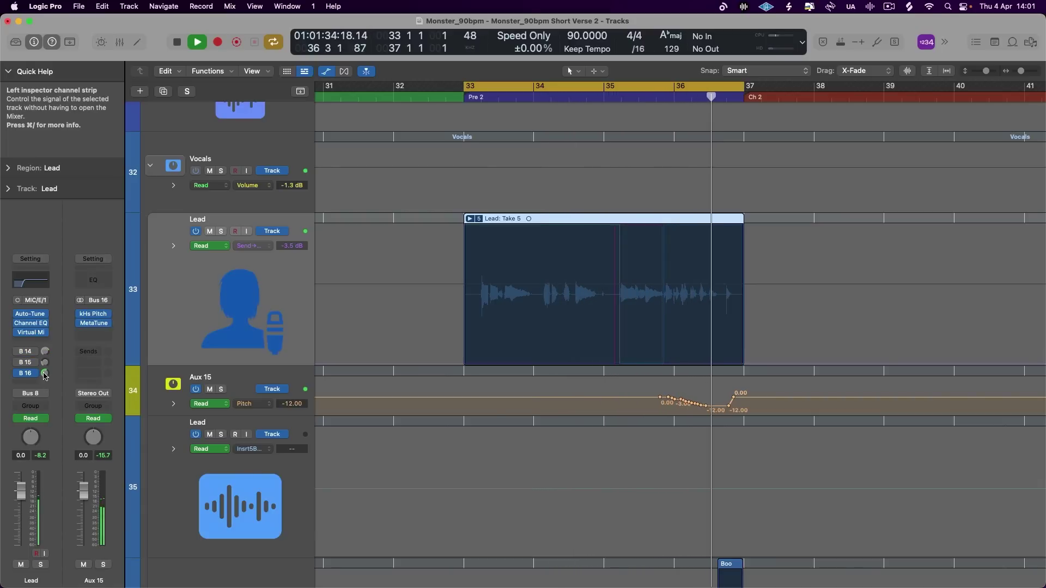
left_click_drag(45, 374, 44, 370)
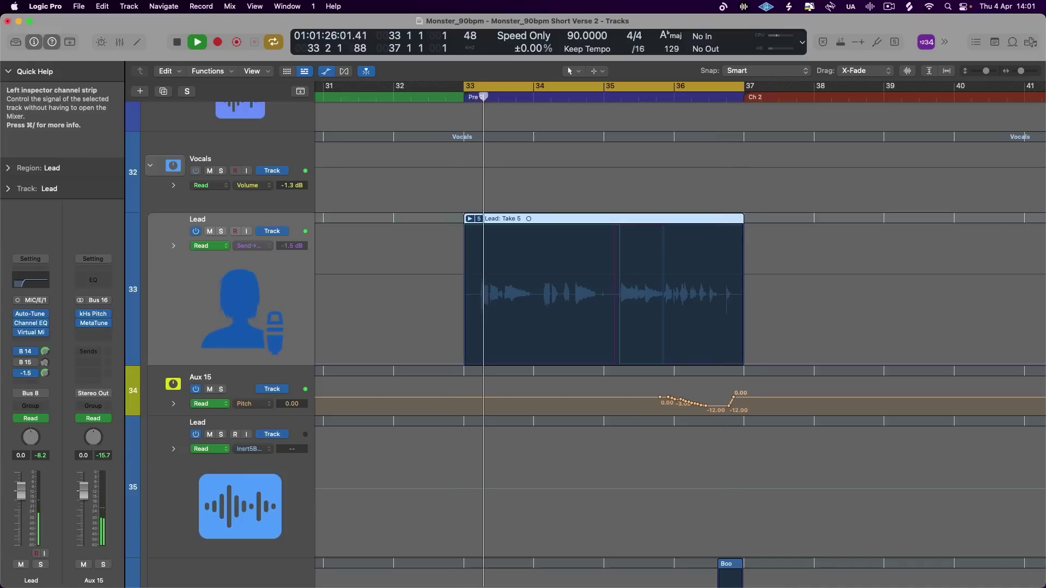
key("space")
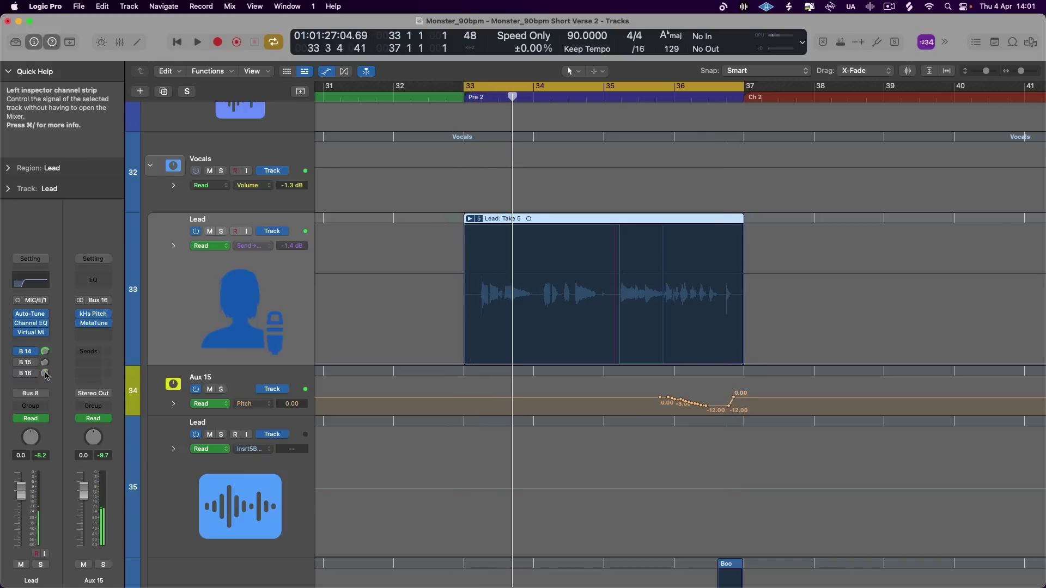
key("space")
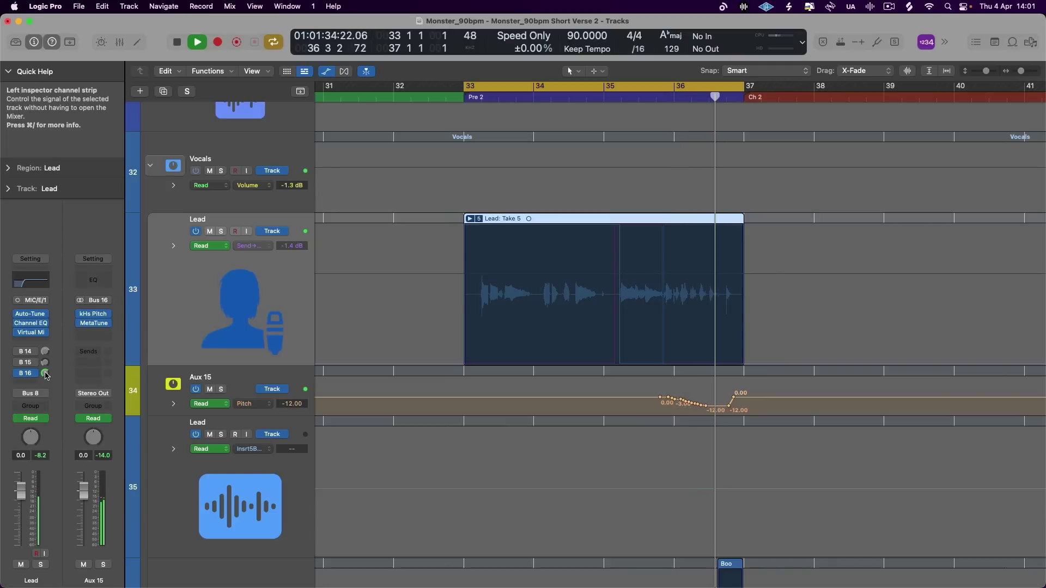
key("space")
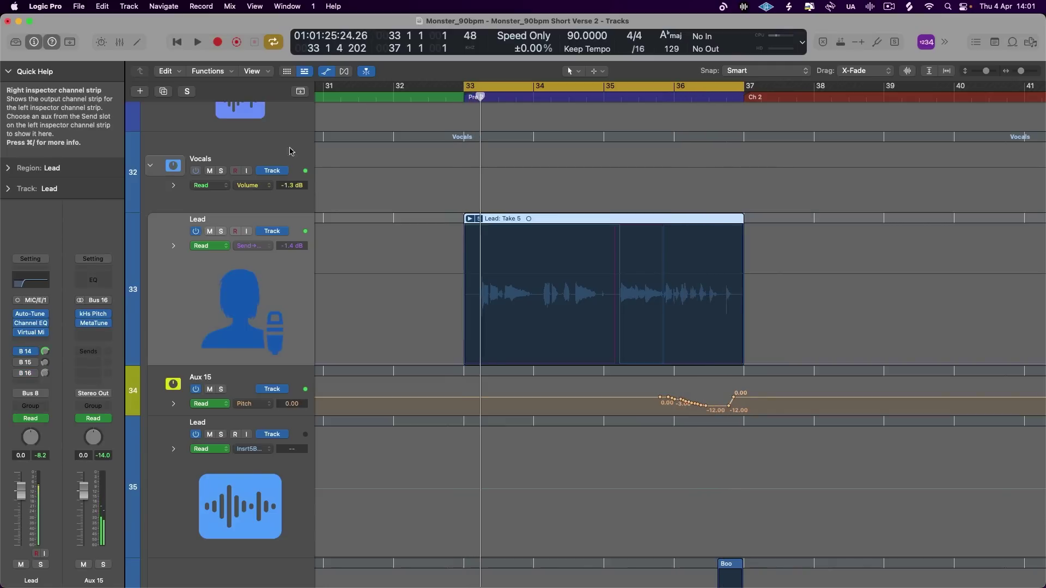
- Copy the Lead: Take 5 region onto the duplicate Lead track and rename the two tracks Lead Automation and Lead No Automation
left_click(327, 71)
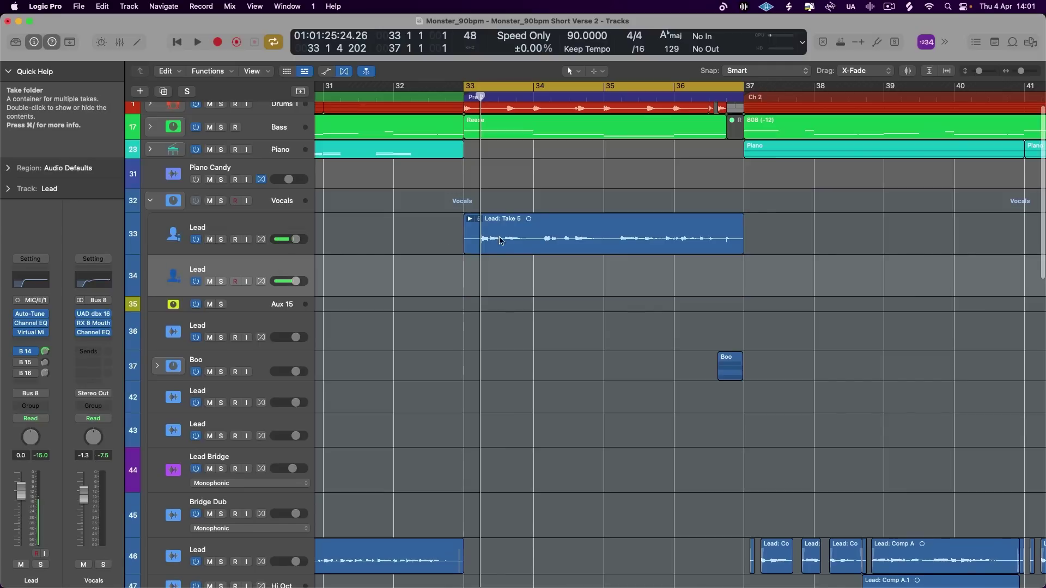
left_click_drag(500, 240, 504, 273)
double_click(225, 226)
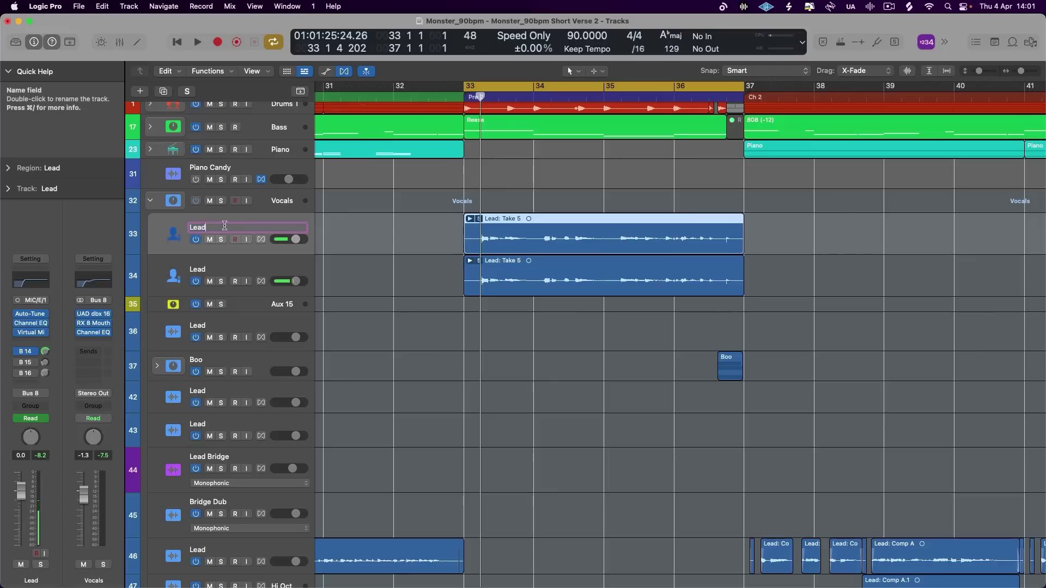
type("Automation")
key("Tab")
type("No Aut")
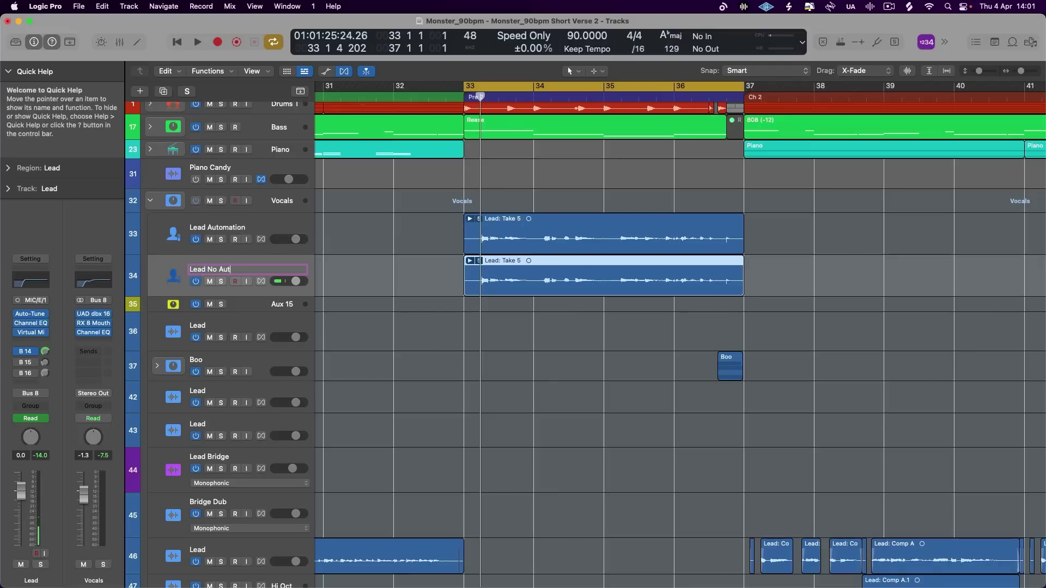
type("omation")
key("Return")
- Give the Lead No Automation track the arrow icon from Sound Effects and delete all of its automation
left_click(326, 71)
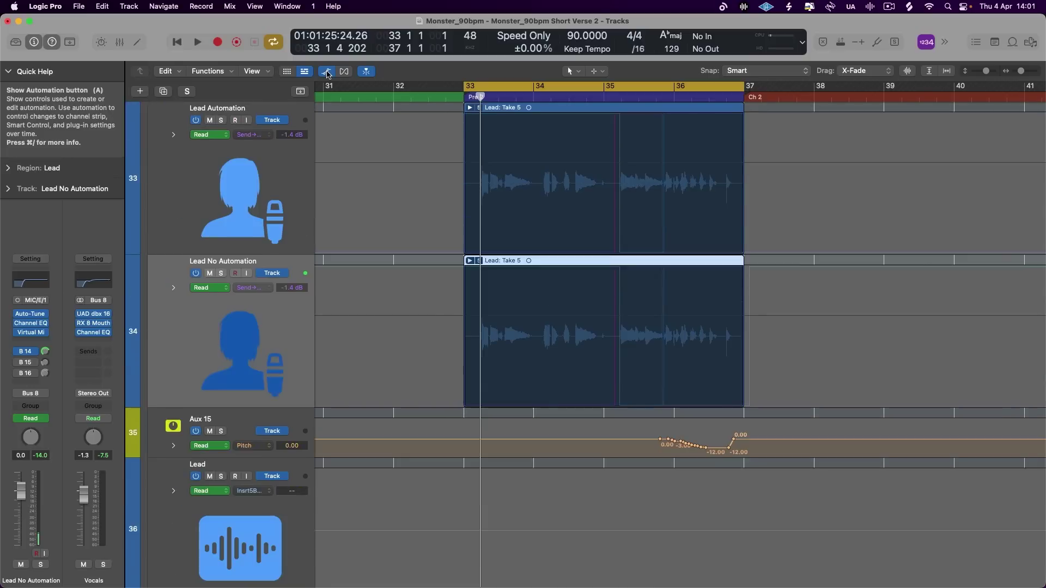
right_click(273, 325)
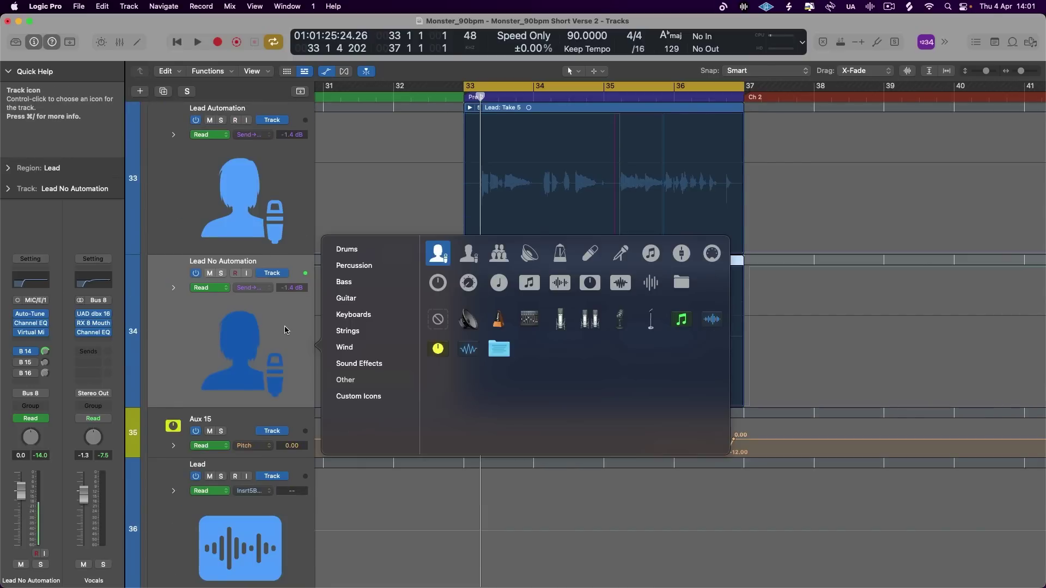
left_click(344, 367)
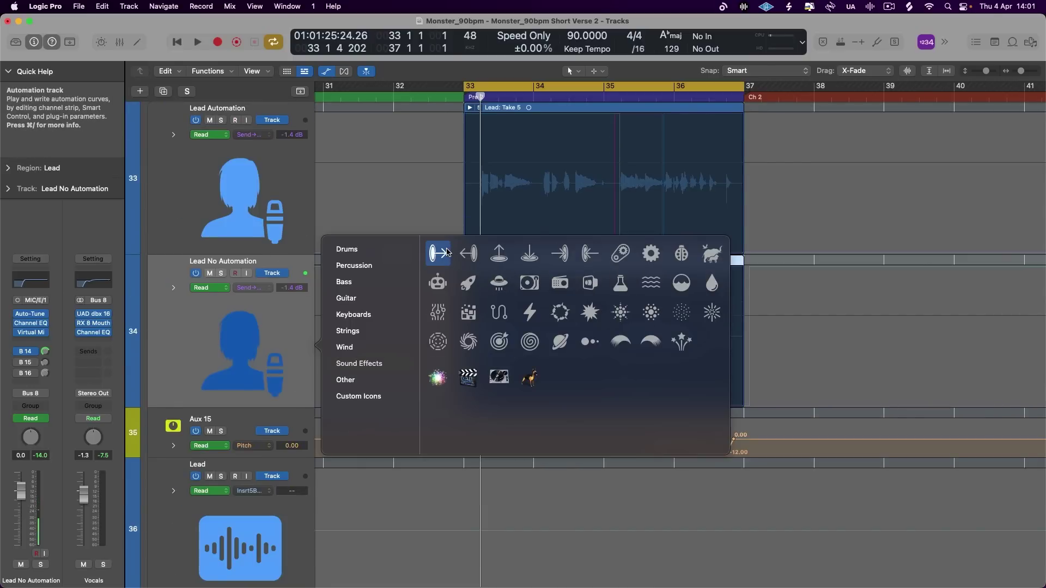
left_click(446, 252)
right_click(295, 253)
left_click(207, 308)
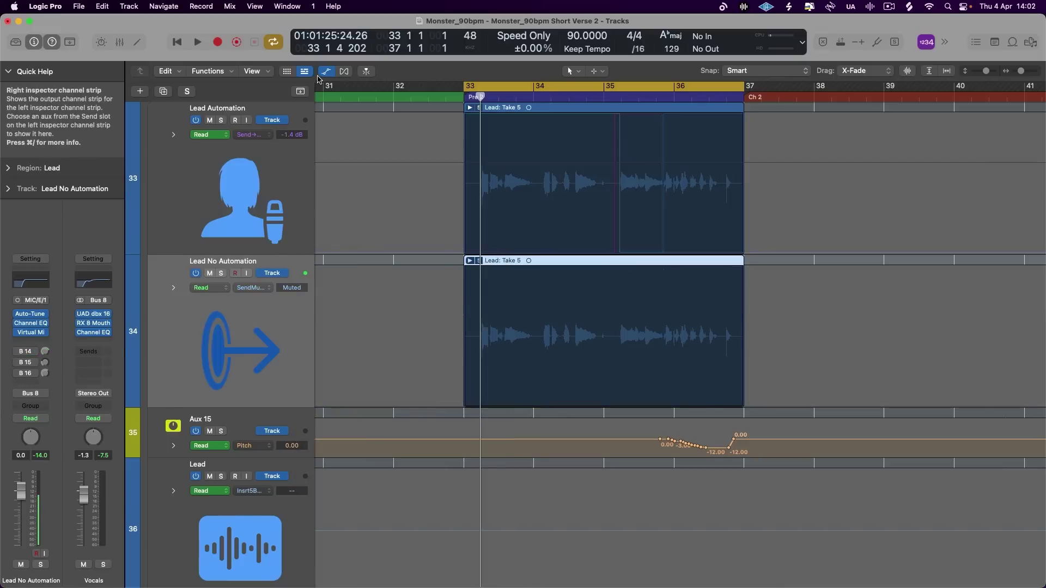
left_click(325, 71)
- Mute the Boo stack and the Lead Automation track, and play the passage with only the unautomated lead
left_click(221, 281)
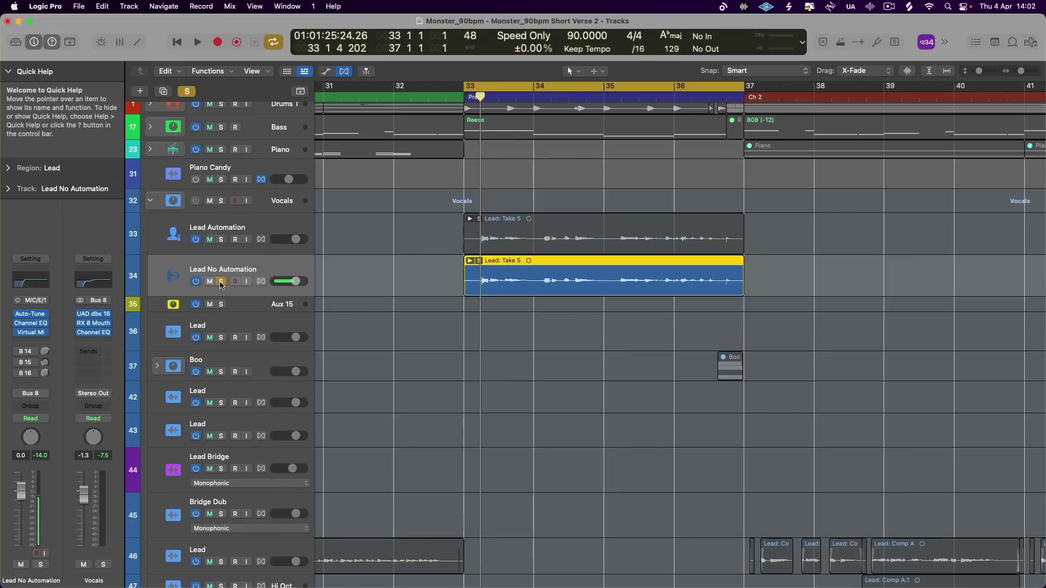
left_click(221, 281)
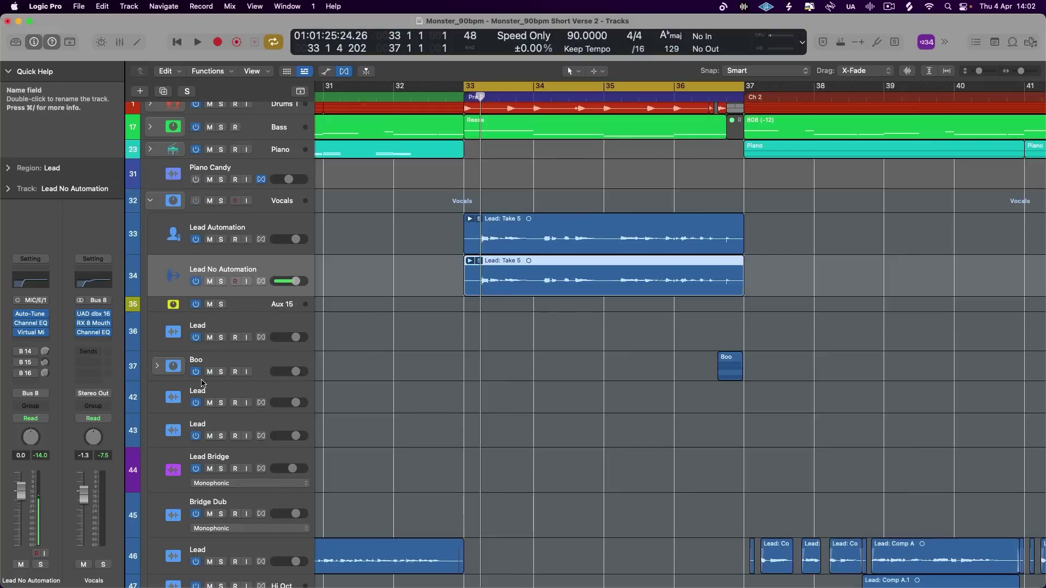
left_click(210, 372)
left_click(210, 239)
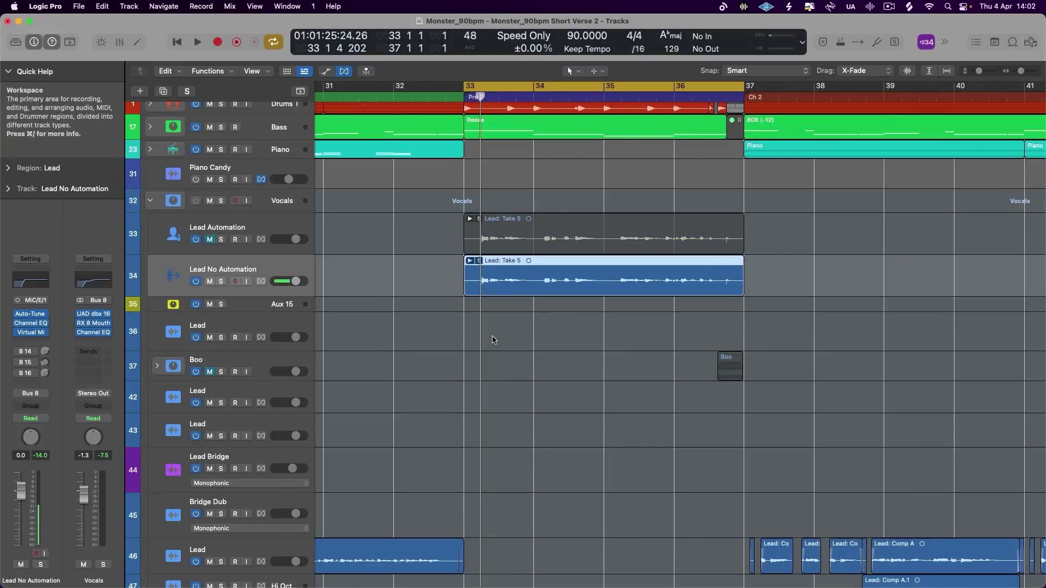
key("space")
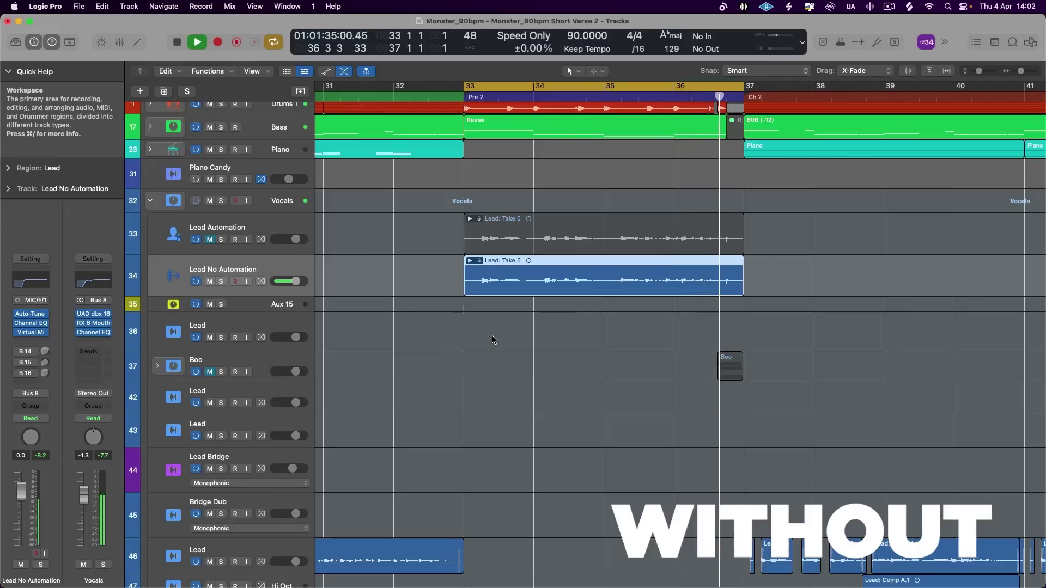
- Mute Lead No Automation, unmute Lead Automation and the Boo stack, and play the passage with the effects
left_click(209, 239)
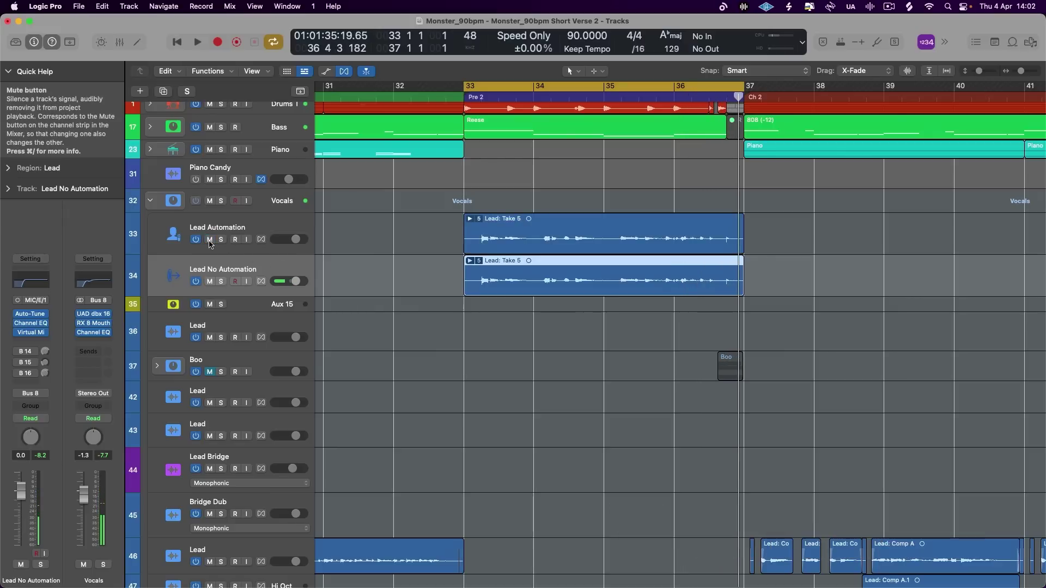
left_click(209, 282)
left_click(210, 371)
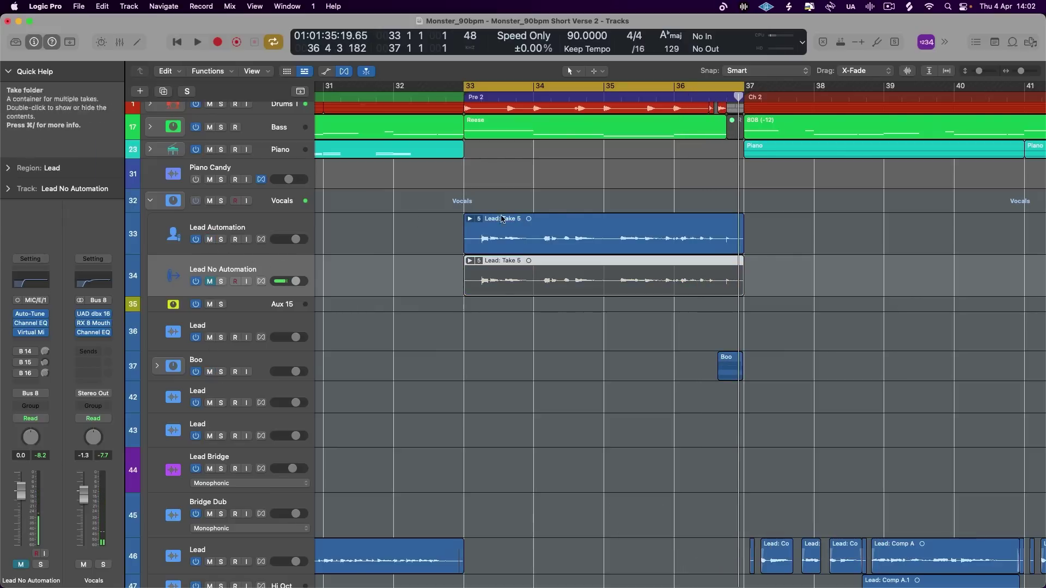
key("space")
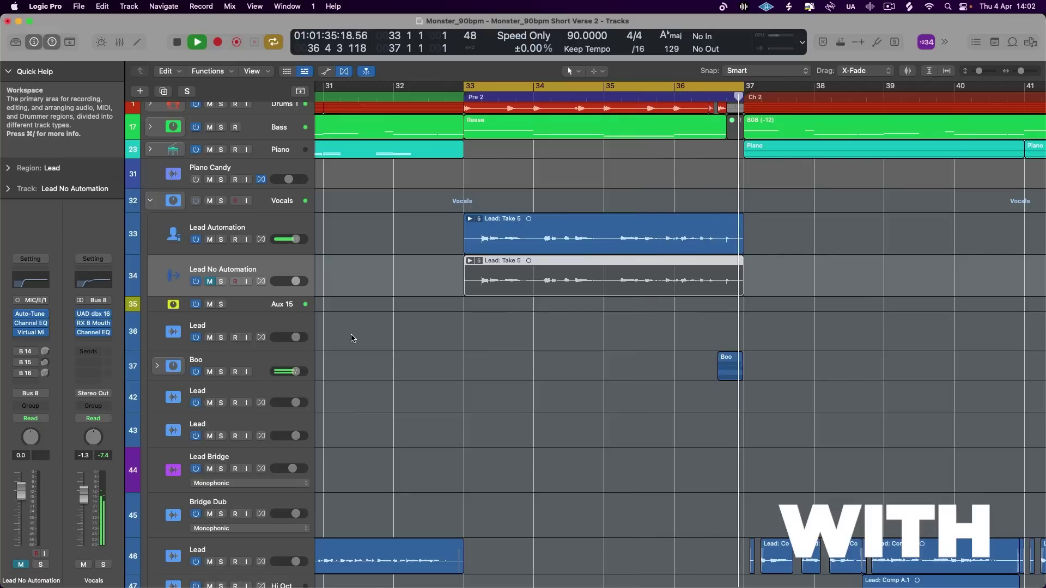
key("space")
- Select the Lead Automation track and replay the passage while watching its bus sends switch
left_click(274, 221)
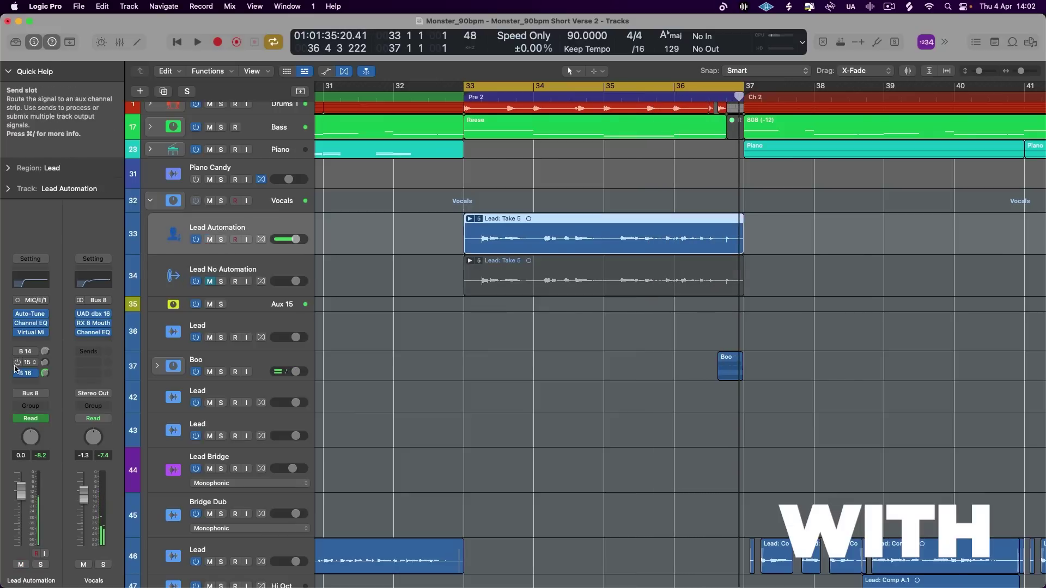
key("space")
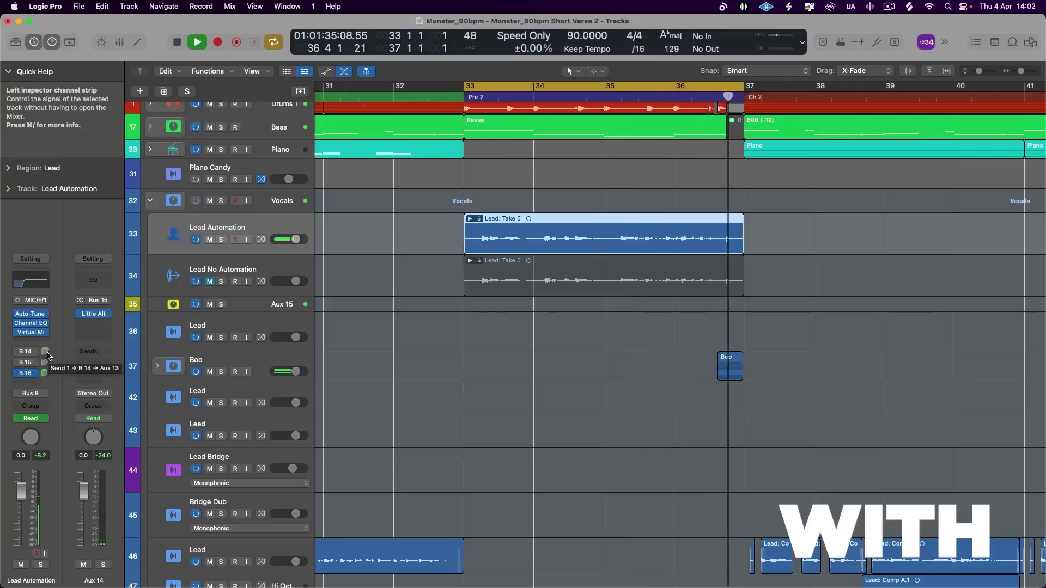
key("space")
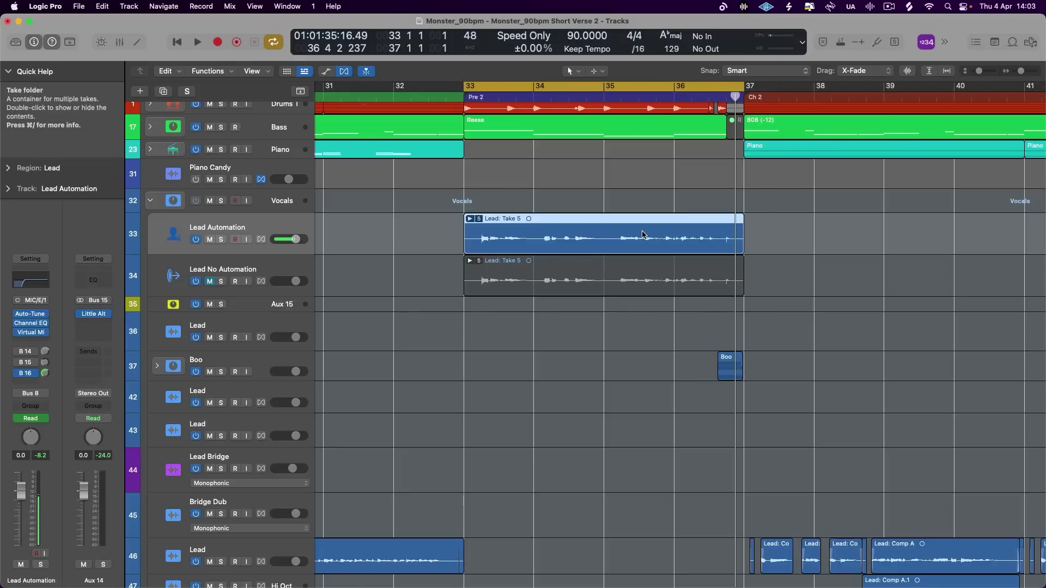
- Redraw the cycle range starting at bar 5, at the beginning of the V1 section
key("super+Left")
key("super+Left")
key("super+Left")
key("super+Left")
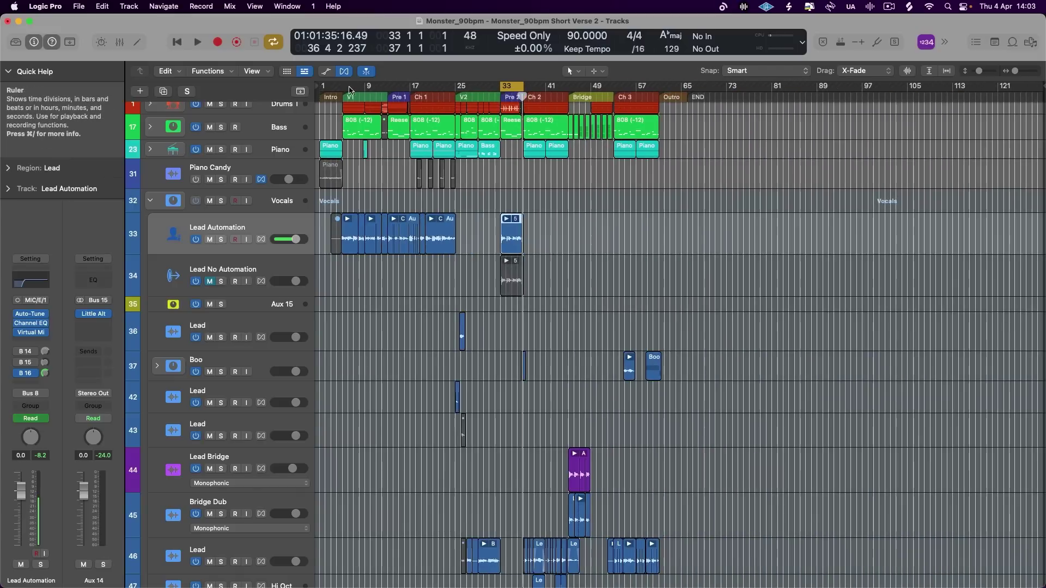
left_click_drag(343, 86, 433, 148)
- Set the cycle range to the Pre 2 section, bars 33–37
key("super+Right")
key("super+Right")
key("super+Right")
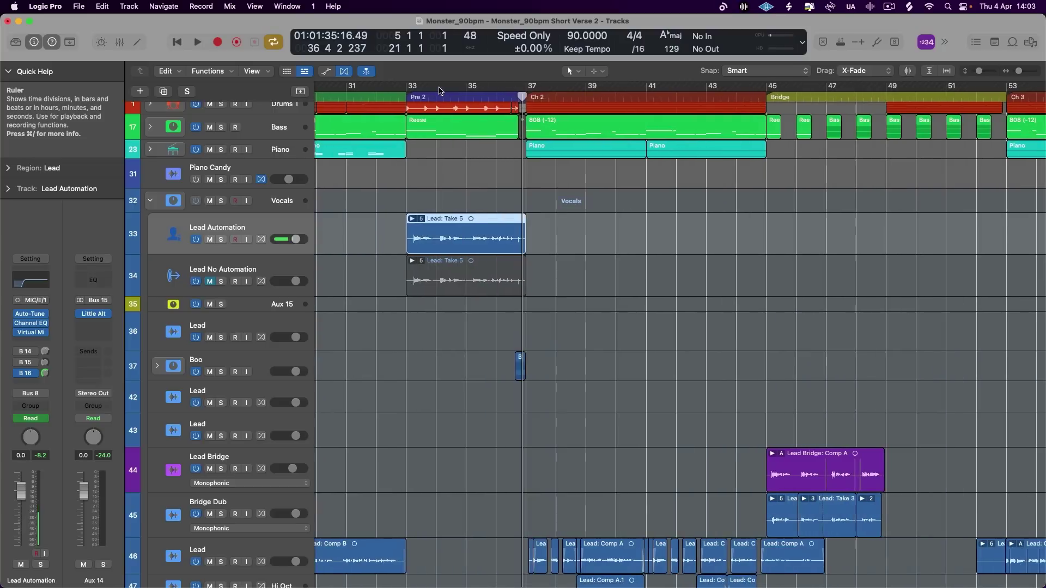
left_click_drag(408, 88, 526, 96)
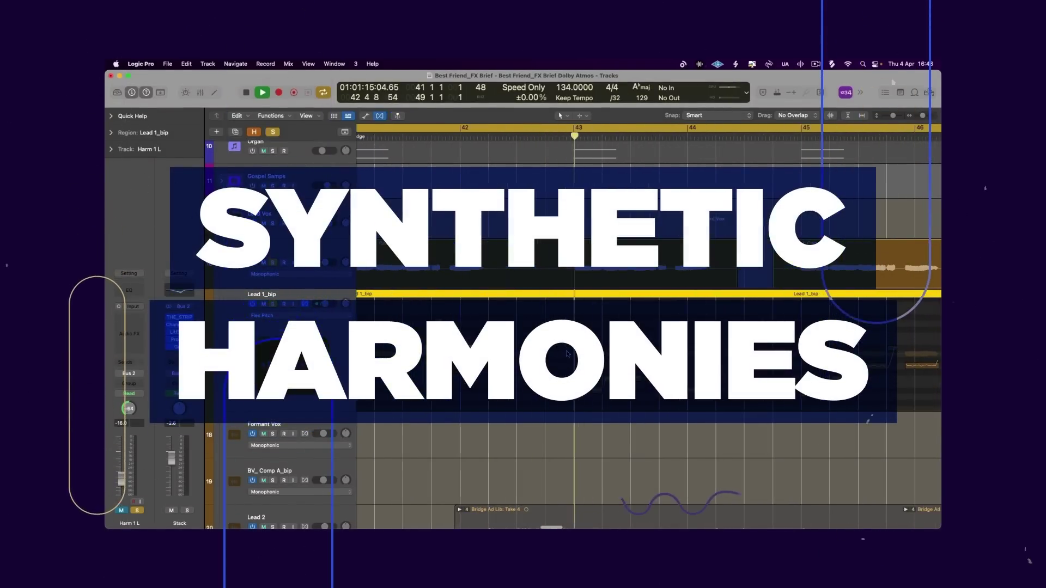
key("space")
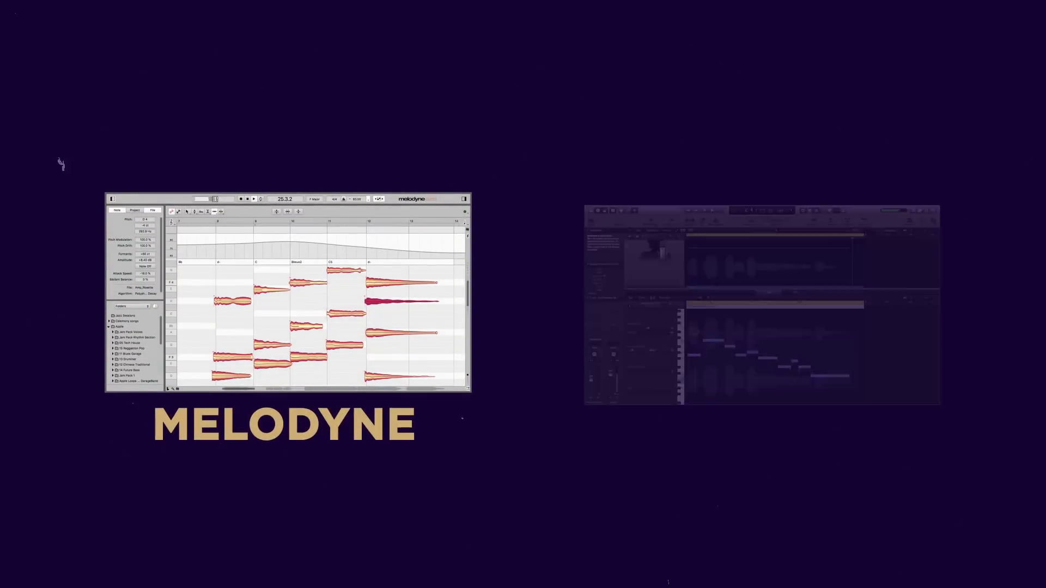
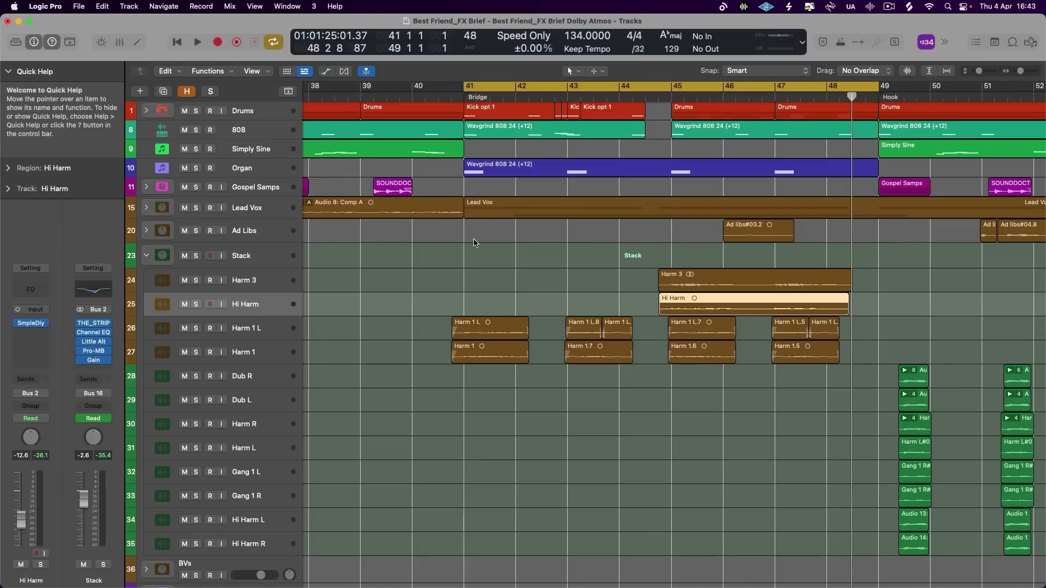
- Solo the Lead Vox stack and play the Bridge passage with only the lead vocal
left_click(204, 209)
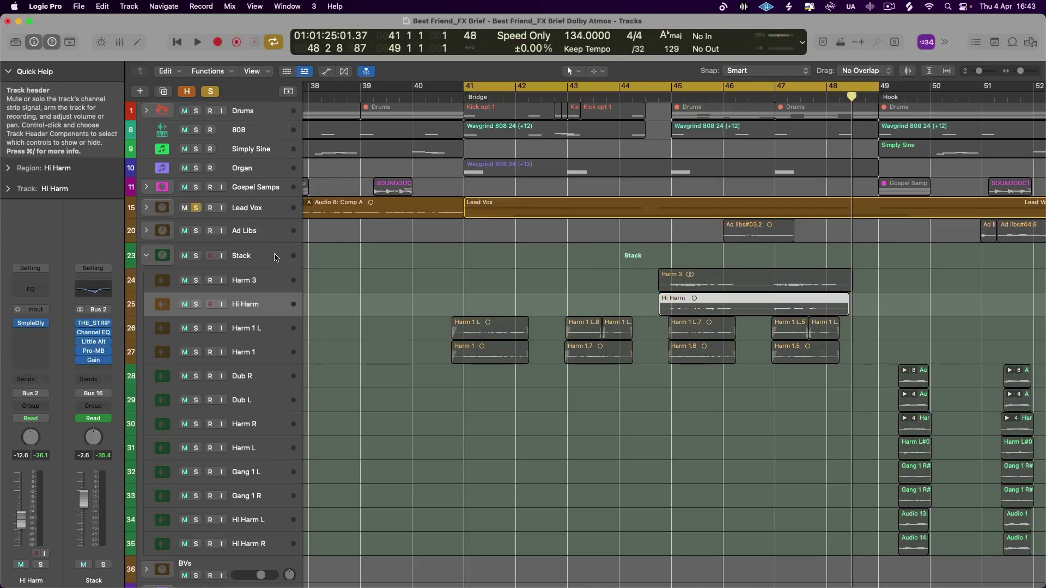
key("space")
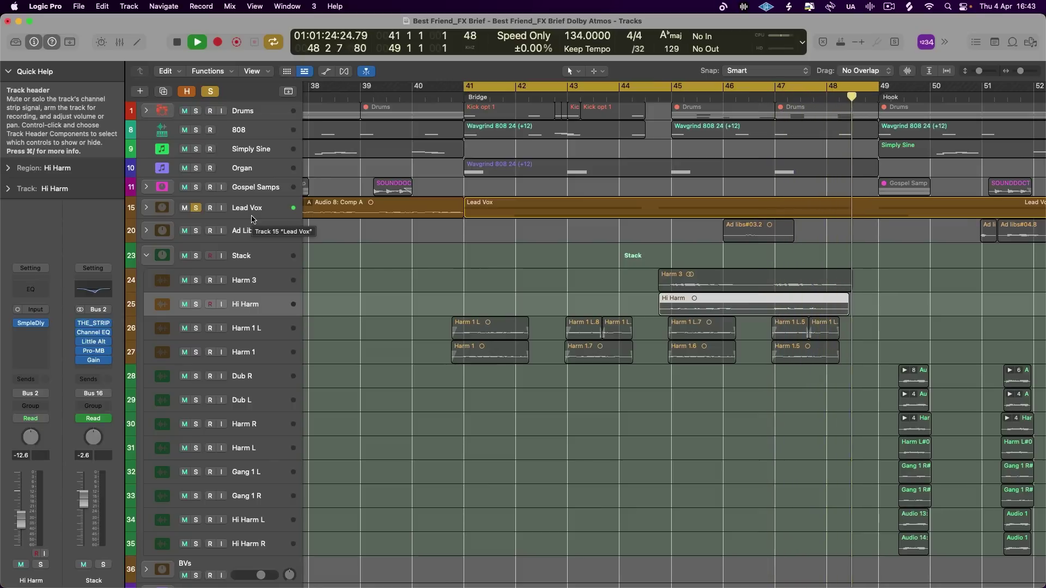
key("space")
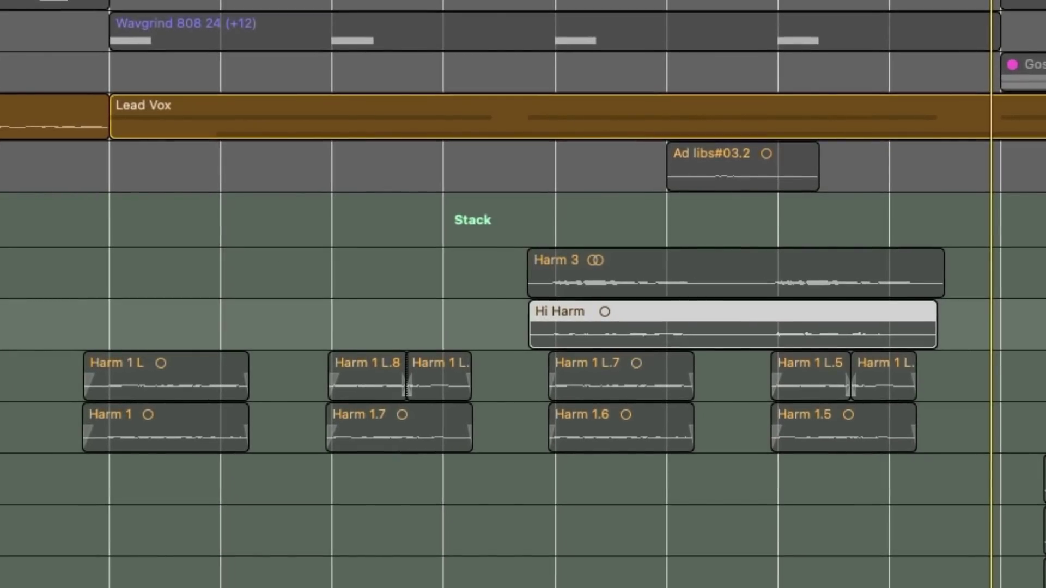
- Select the Bridge harmony regions in Stack, solo Stack alongside Lead Vox, and play the passage
key("super+a")
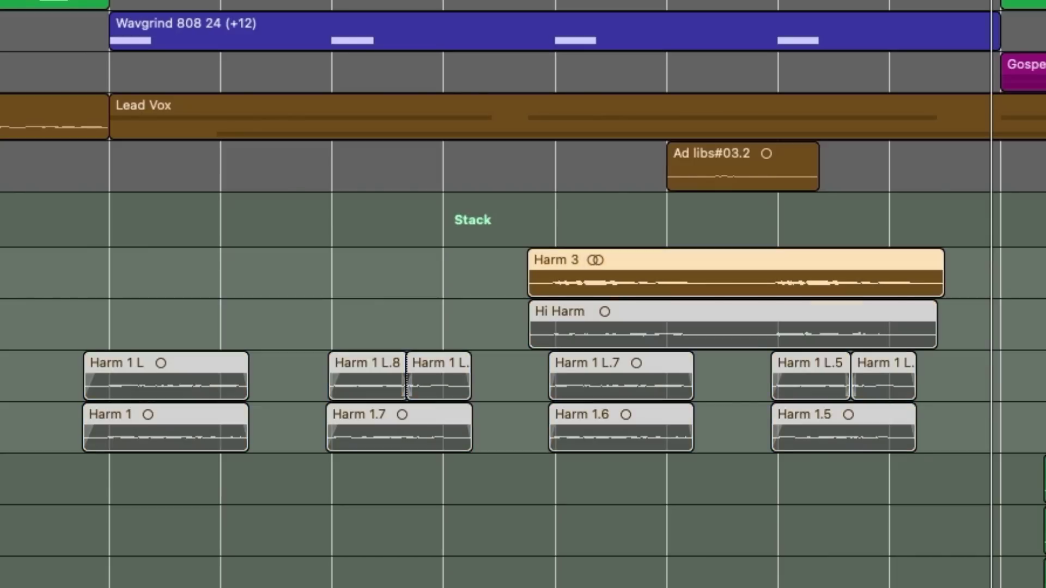
key("ctrl+s")
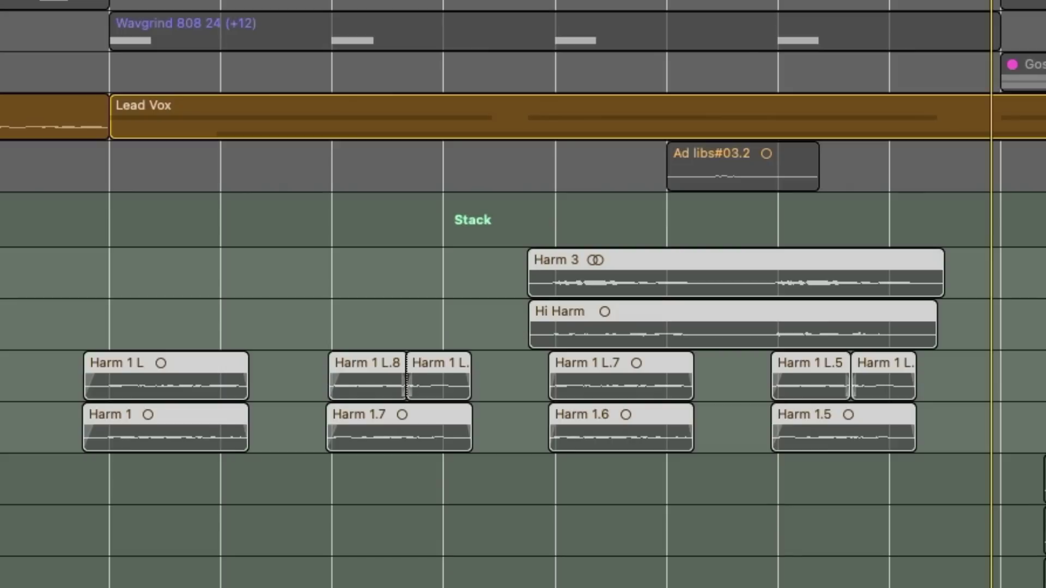
key("ctrl+s")
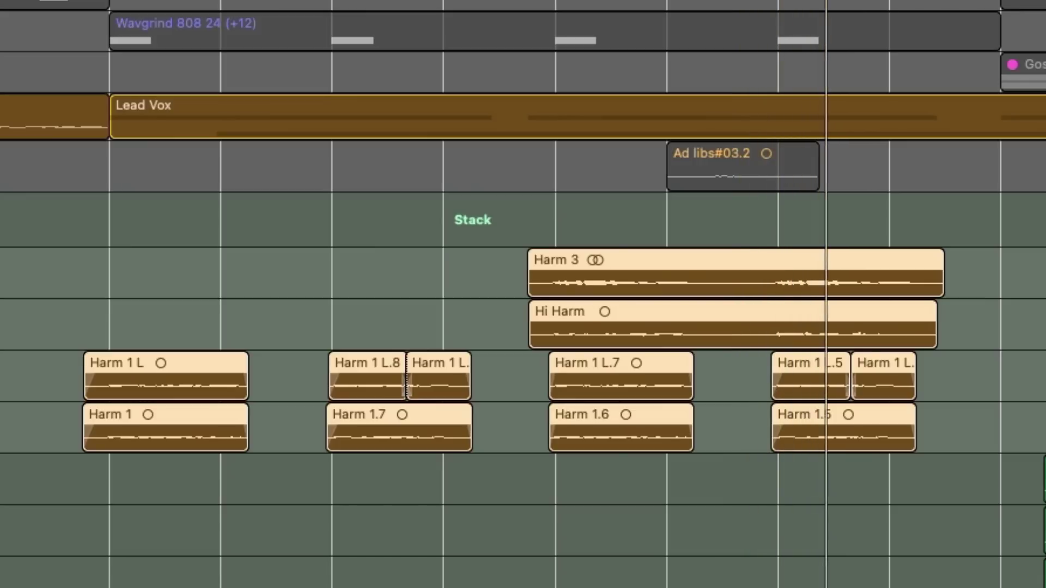
key("space")
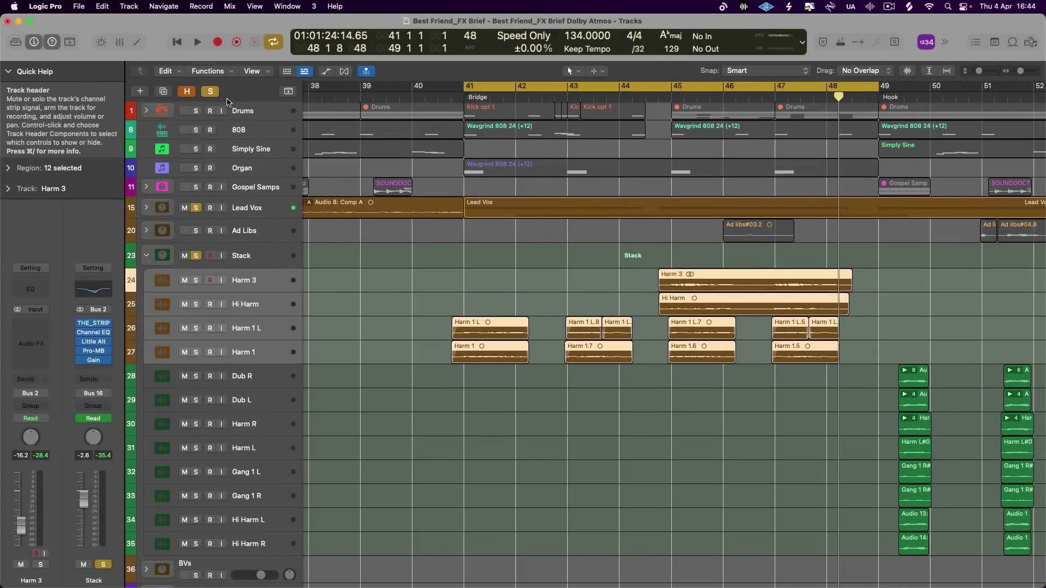
- Clear the solos and play the Bridge with the full arrangement
left_click(210, 91)
key("space")
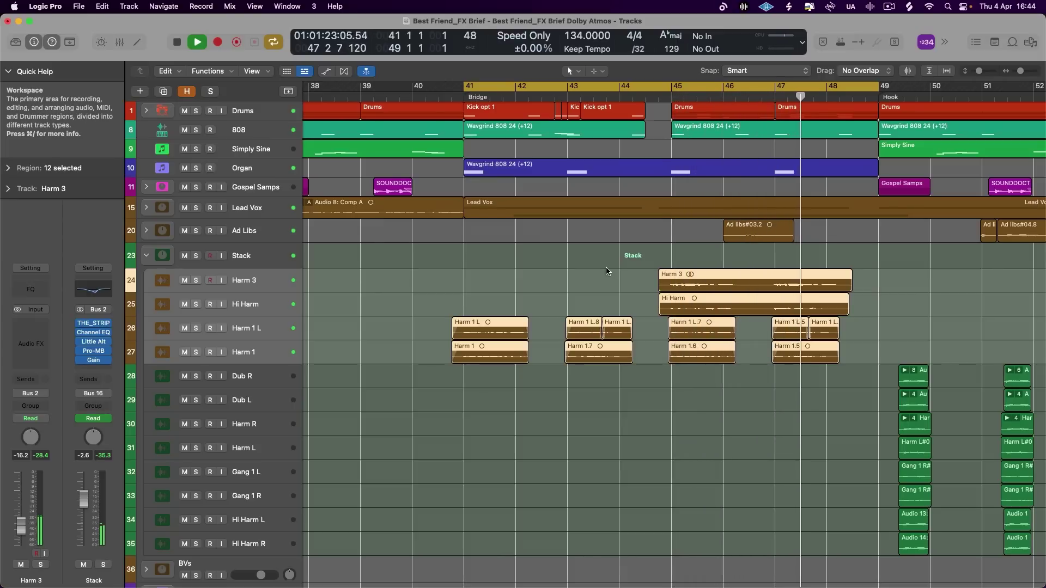
key("space")
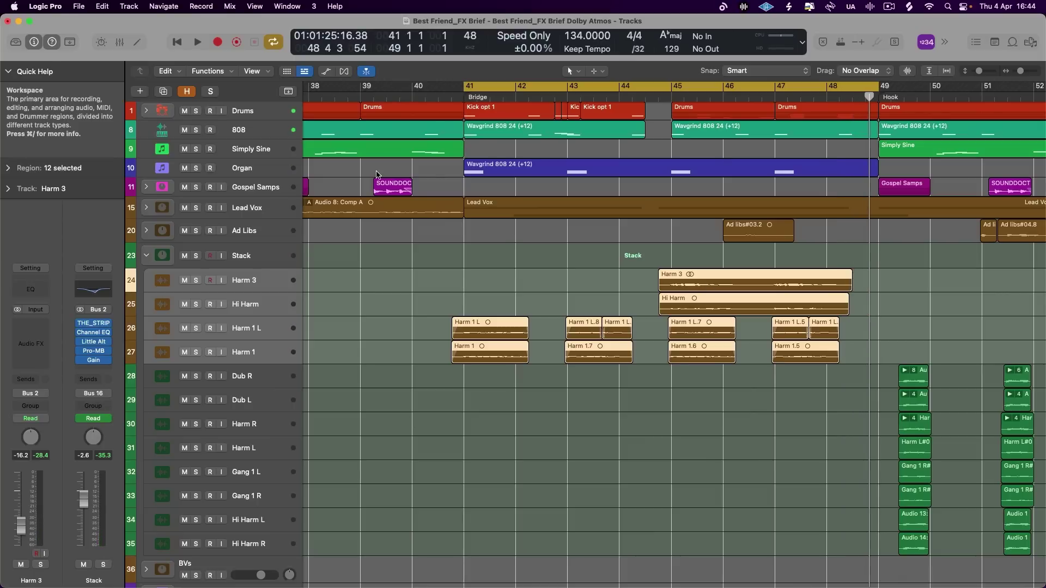
- Expand the Lead Vox stack and bounce the two Lead 1: Comp B regions of the Bridge in place to a new track
left_click_drag(980, 71, 985, 76)
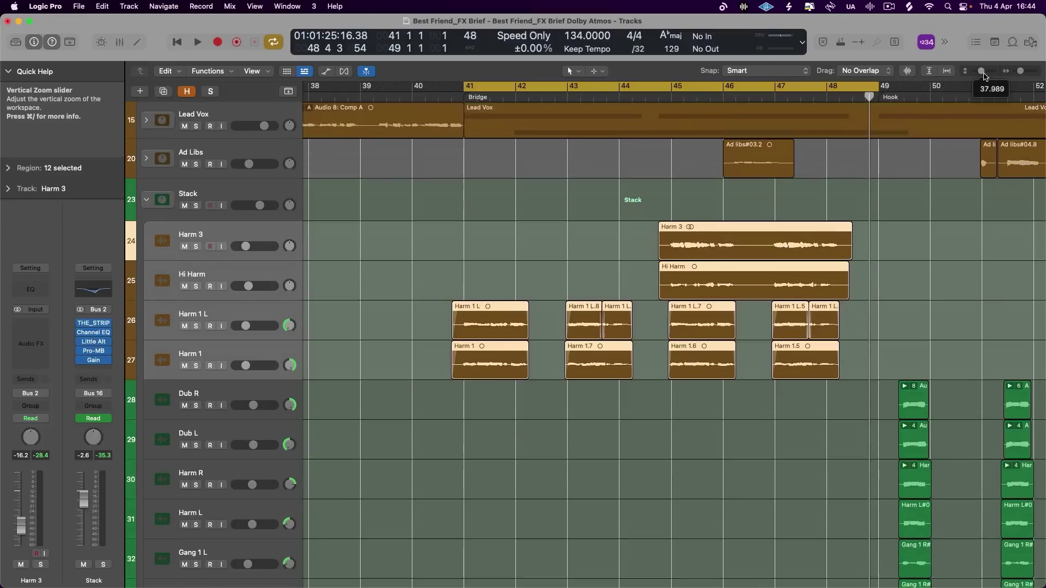
scroll(374, 405, "up", 5)
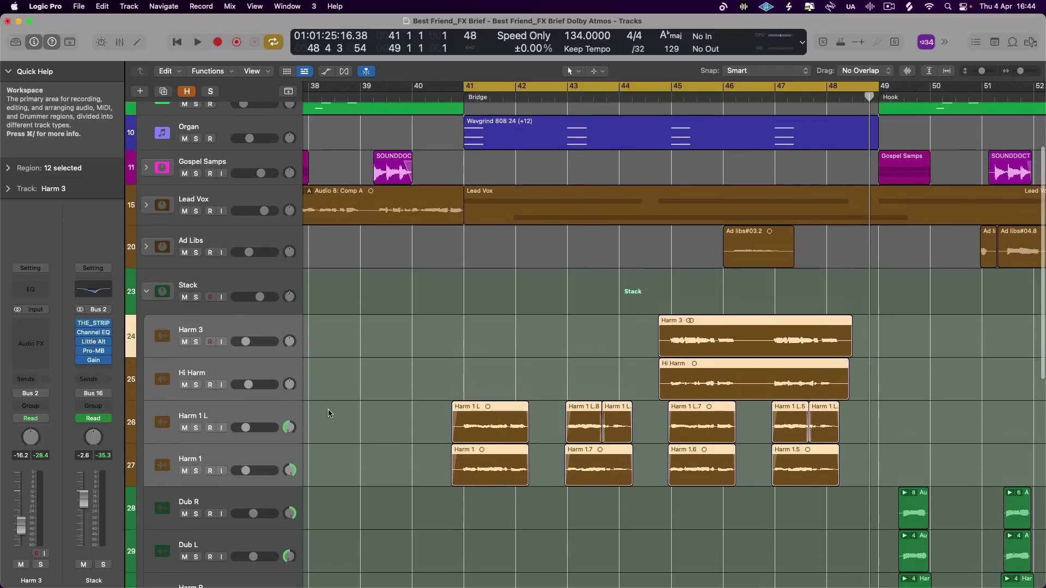
left_click(272, 417)
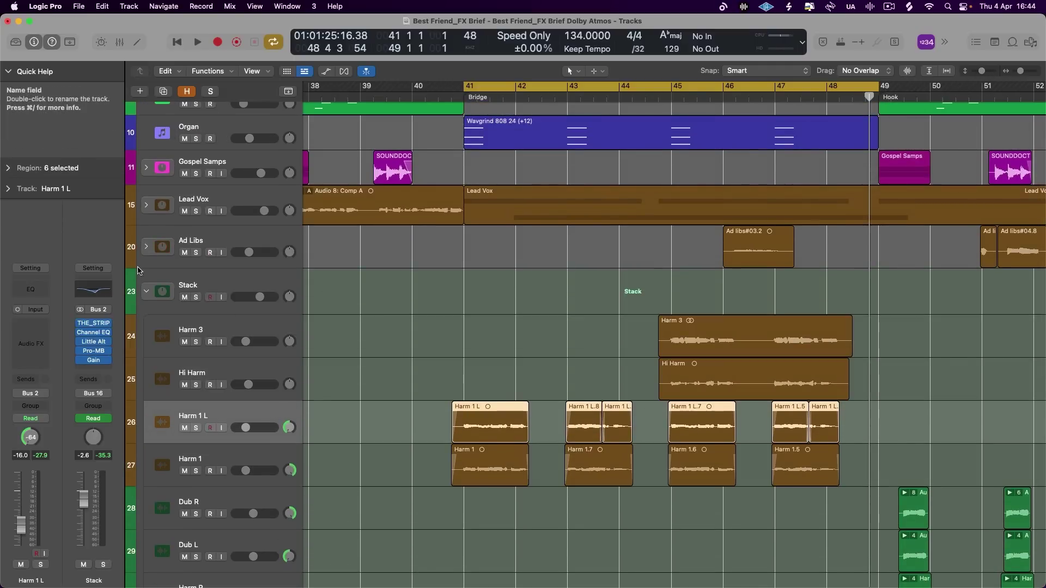
left_click(146, 206)
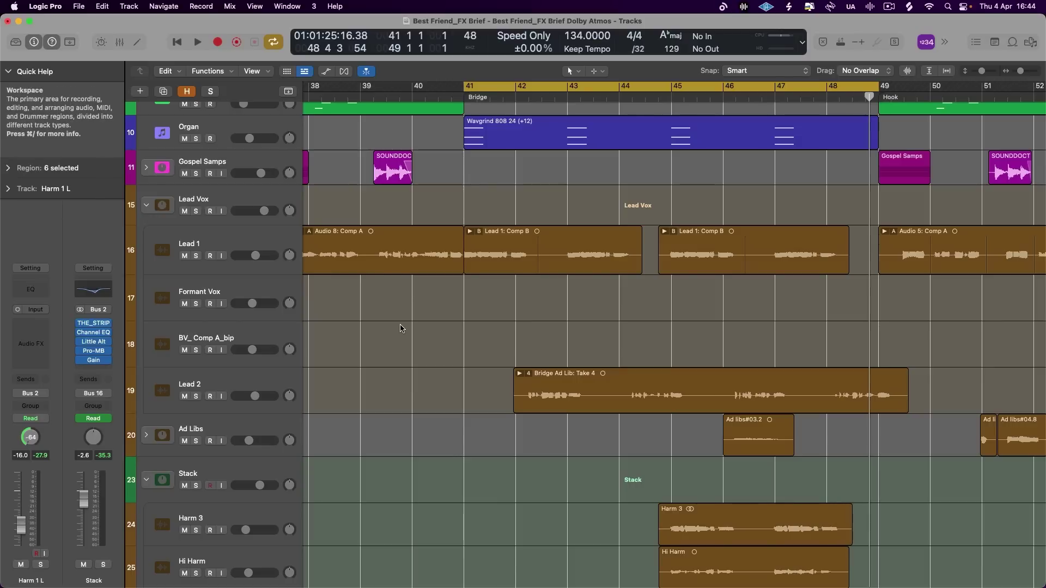
left_click_drag(506, 190, 691, 266)
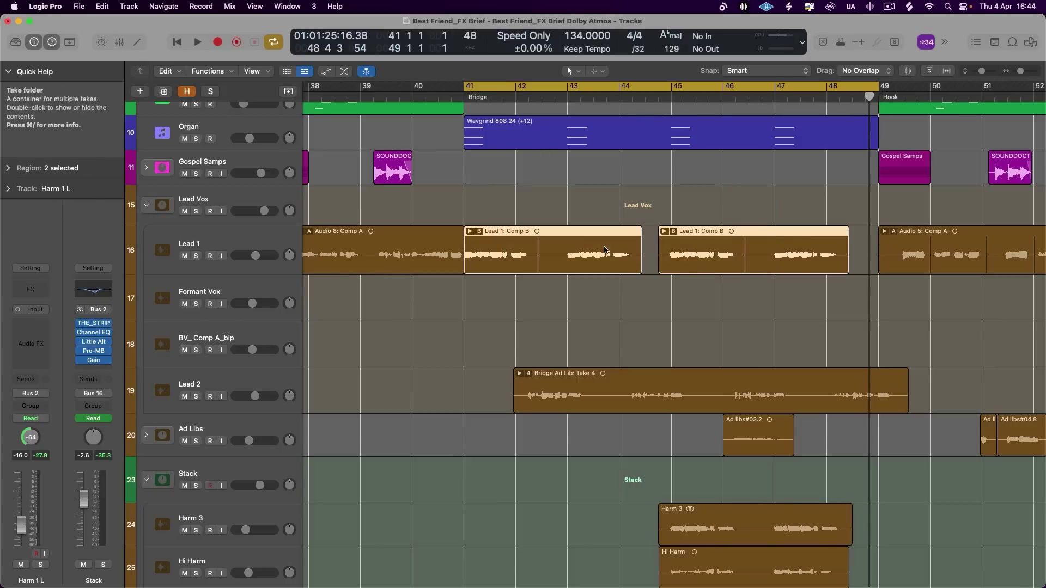
key("ctrl+b")
left_click(609, 400)
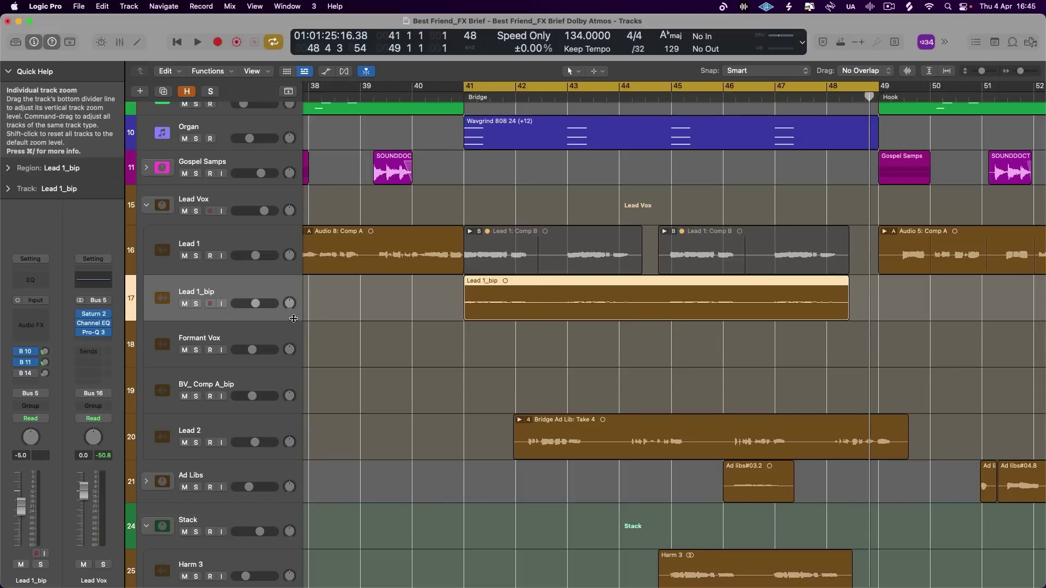
- Enlarge and solo the bounced lead track, and unmute the two original Lead 1: Comp B regions
left_click_drag(293, 321, 293, 401)
key("s")
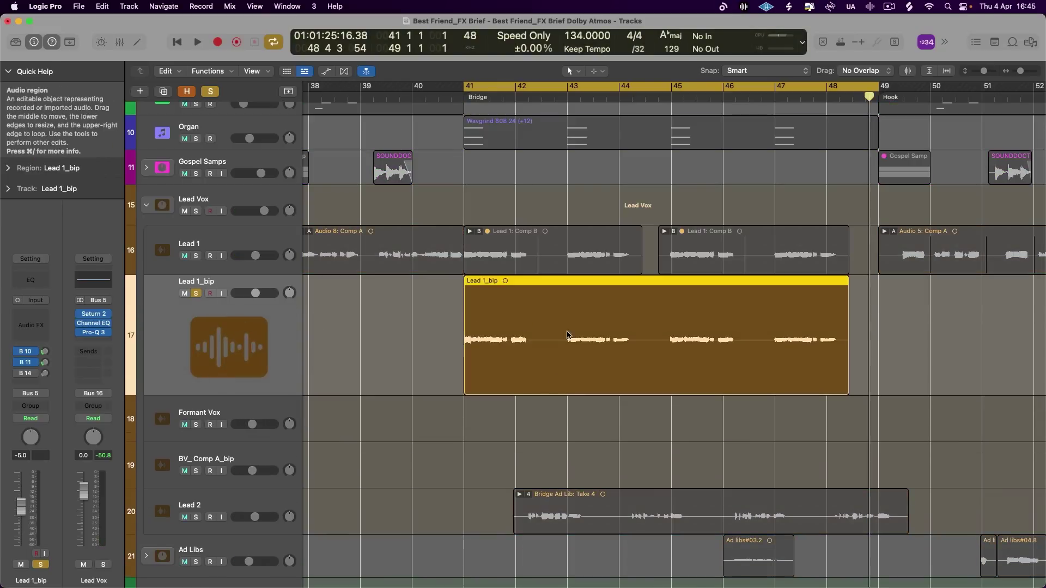
left_click_drag(491, 211, 691, 246)
- Reset the solo so only the bounced lead is soloed, and collapse Quick Help and the Region inspector
left_click(9, 168)
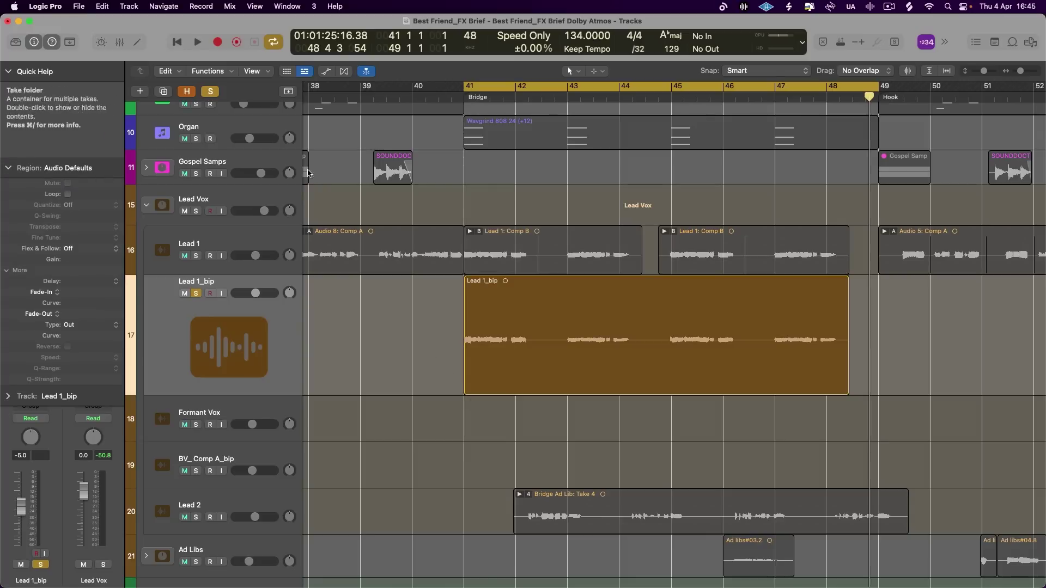
left_click(210, 91)
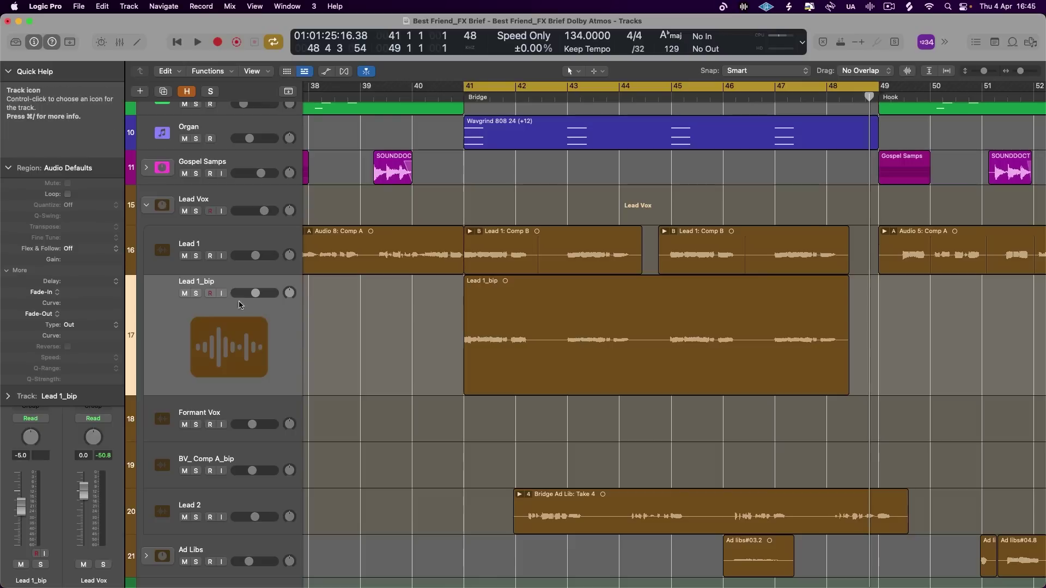
left_click(196, 293)
left_click(9, 71)
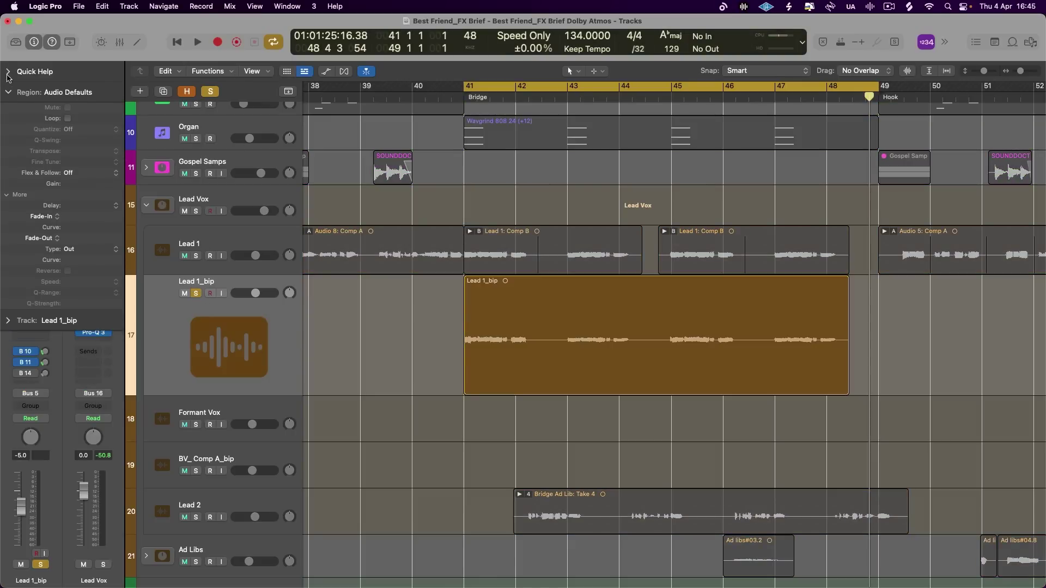
left_click(6, 91)
- Turn on Flex for the bounced lead track and set its mode to Flex Pitch
key("super+f")
left_click(238, 308)
left_click(259, 274)
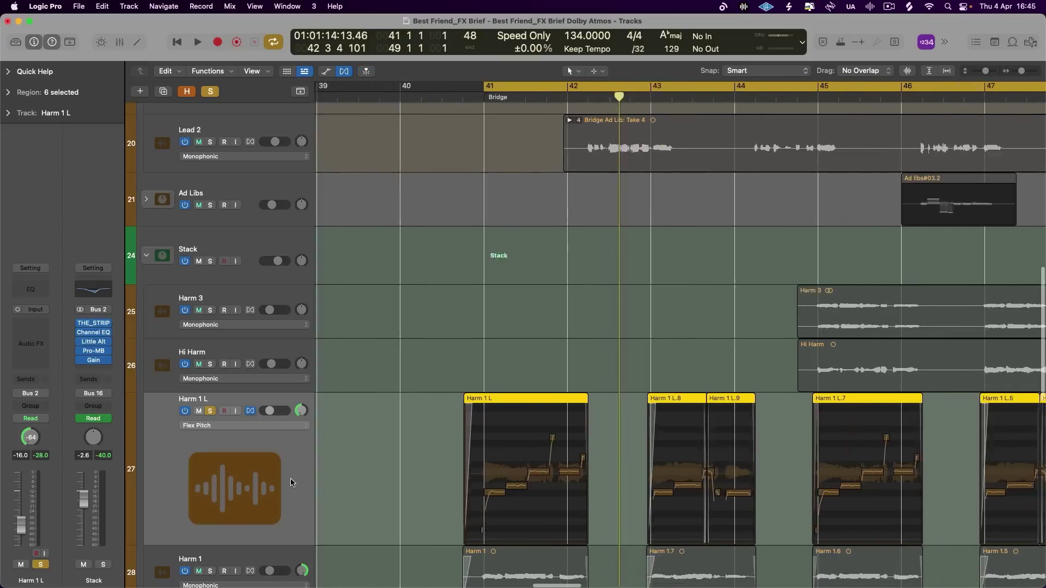
- Examine the Flex Pitch notes of the Harm 1 L regions against the first phrase of the bounced lead
scroll(291, 483, "down", 2)
scroll(292, 482, "down", 1)
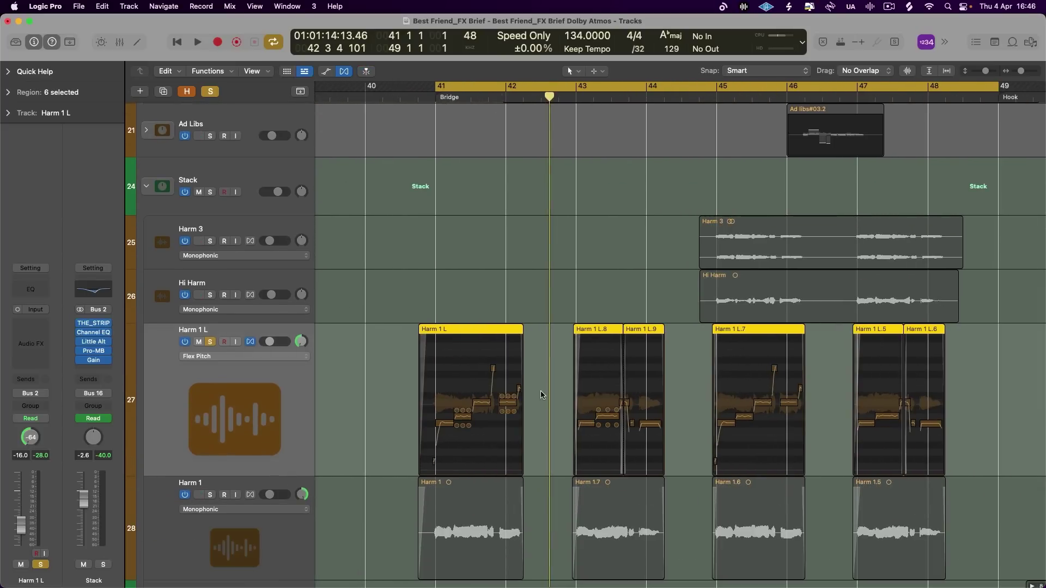
scroll(423, 391, "up", 5)
scroll(423, 390, "down", 3)
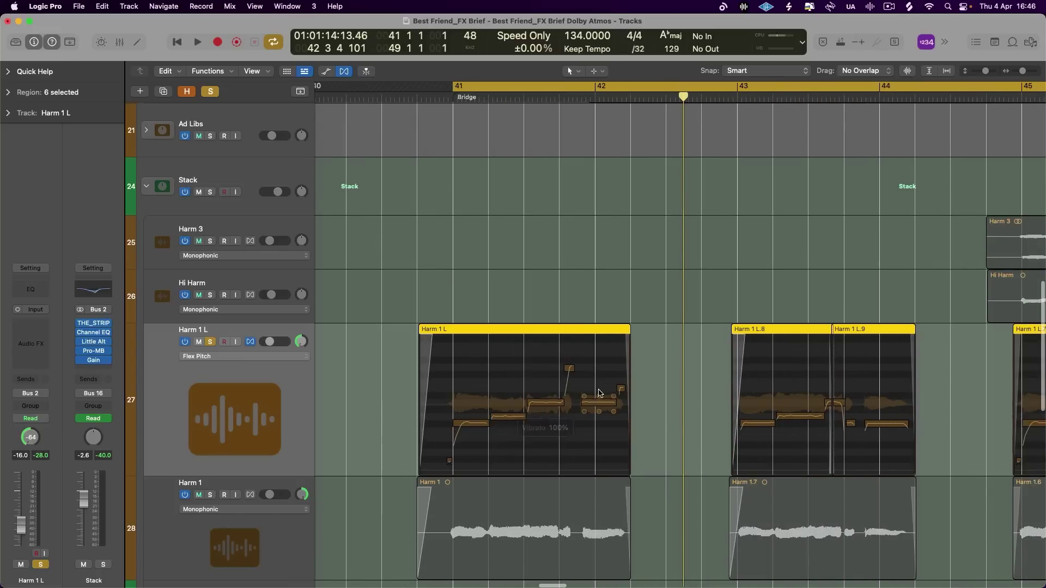
scroll(555, 341, "up", 8)
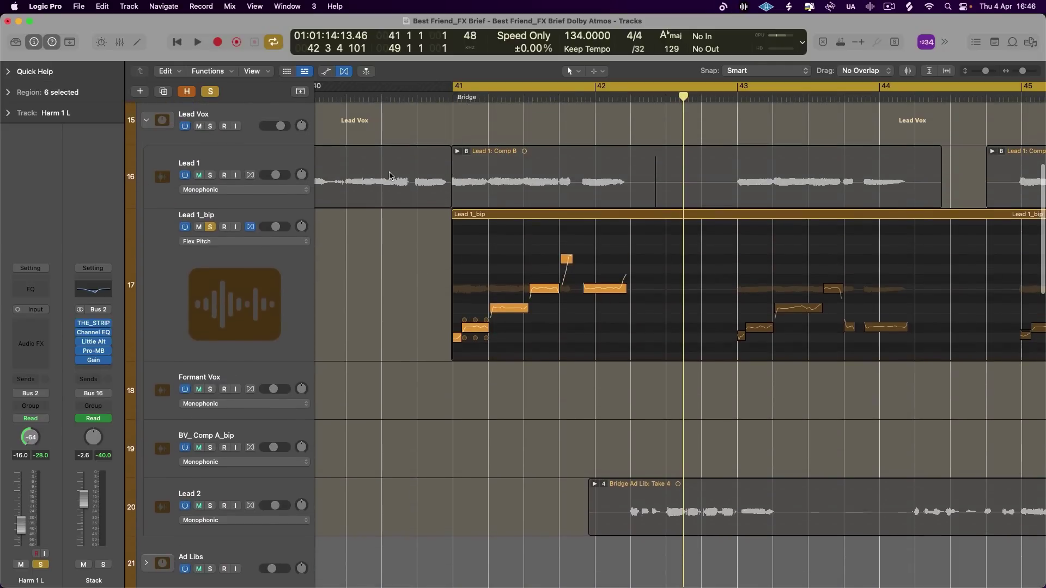
- Solo Lead 1 together with the bounced lead and play the first Bridge phrase as a harmony
left_click(474, 186)
scroll(397, 294, "down", 15)
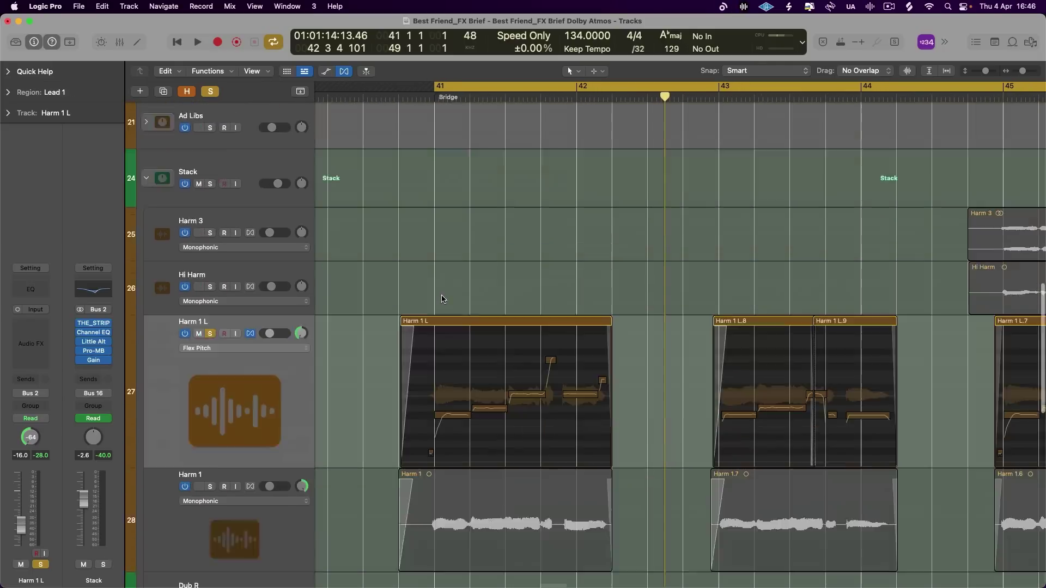
scroll(396, 294, "up", 20)
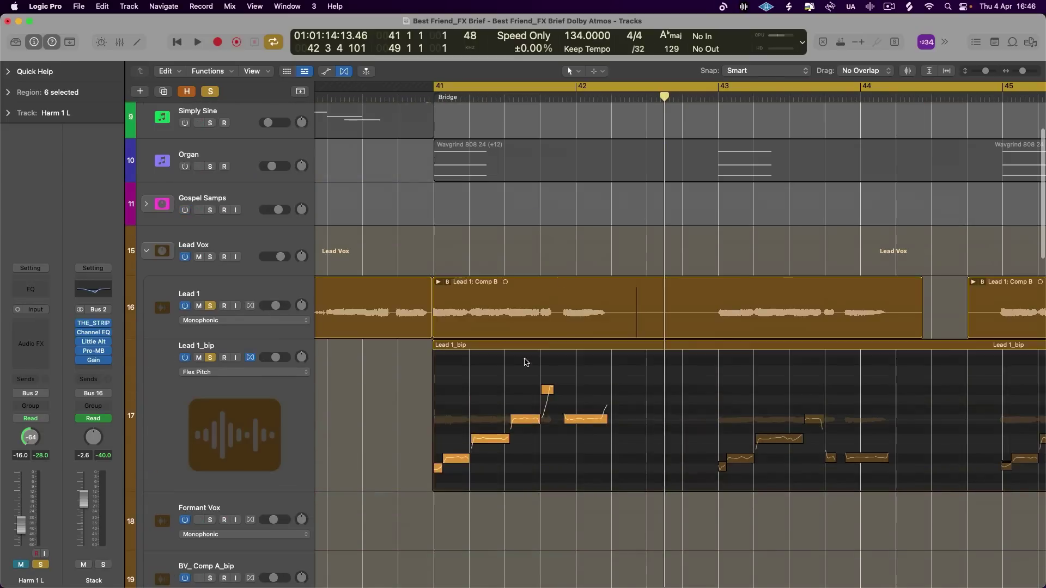
left_click(472, 473)
key("space")
scroll(472, 473, "down", 2)
- Adjust the first phrase's note pitches in the bounced lead, lower its last long note, and play the result
left_click_drag(454, 408, 524, 366)
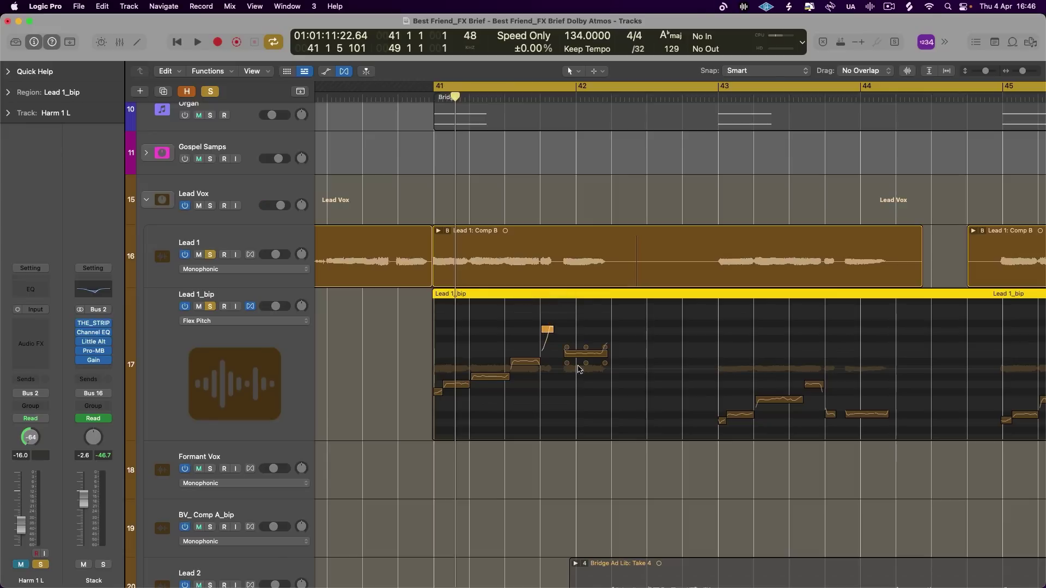
left_click_drag(581, 355, 581, 368)
key("space")
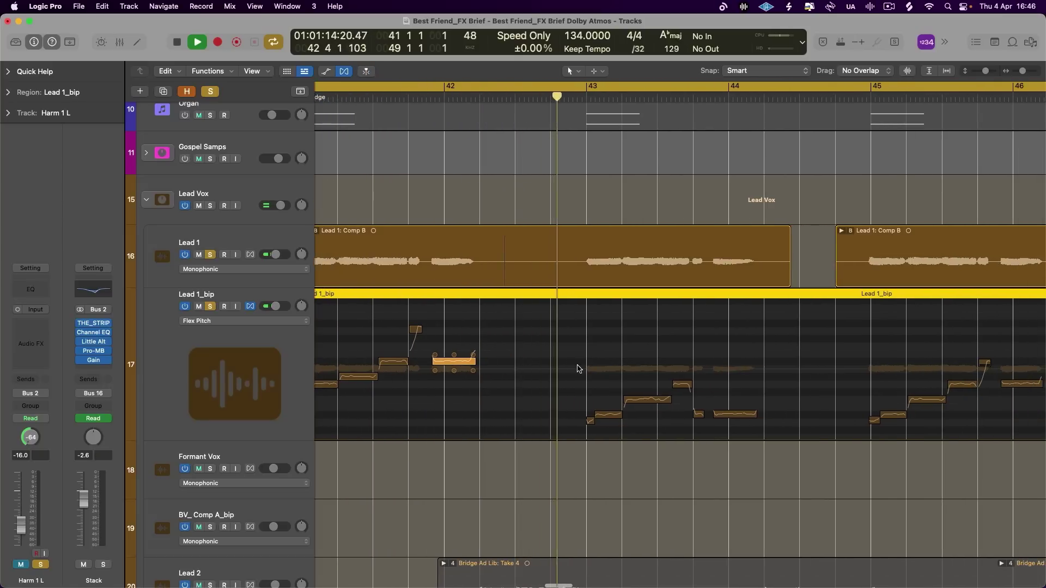
key("space")
- Raise the second phrase's notes in the bounced lead, shifting its long third note down and short fourth note up
left_click(607, 419)
left_click_drag(582, 367, 735, 385)
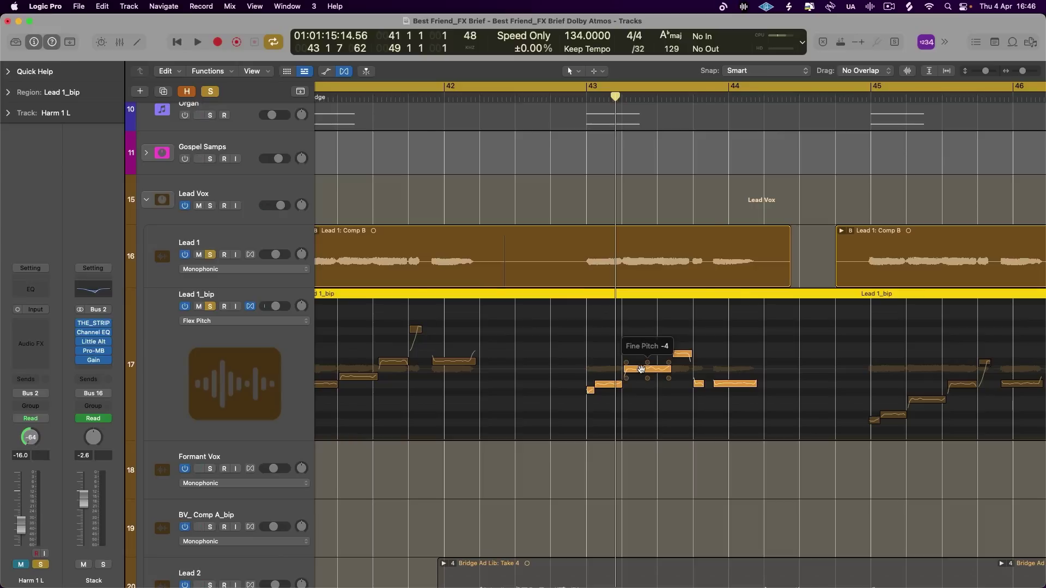
left_click_drag(638, 370, 681, 336)
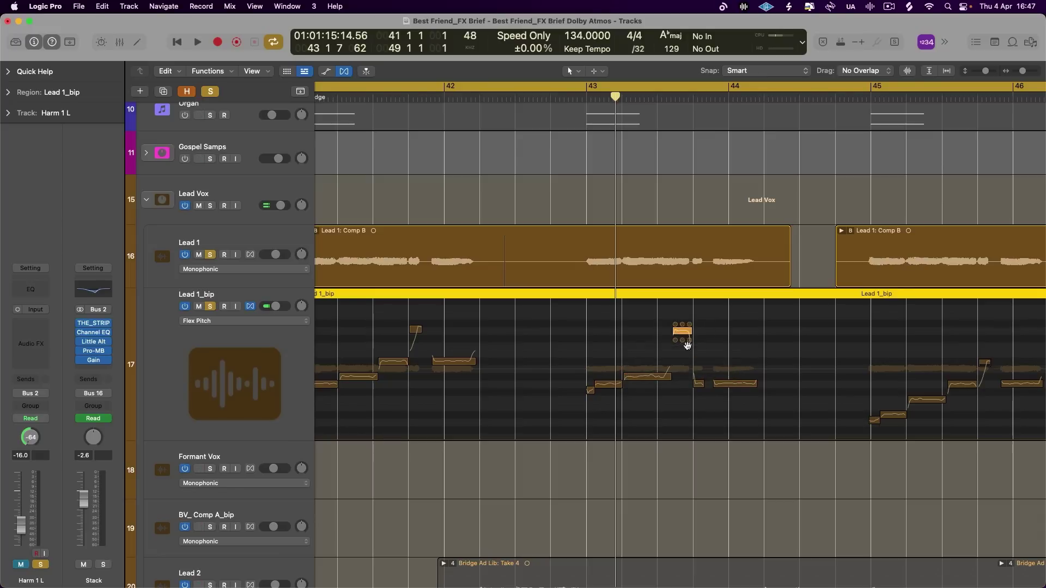
- Play the edited second phrase and lower its short fourth note closer to the neighbouring notes
left_click(727, 386)
key("space")
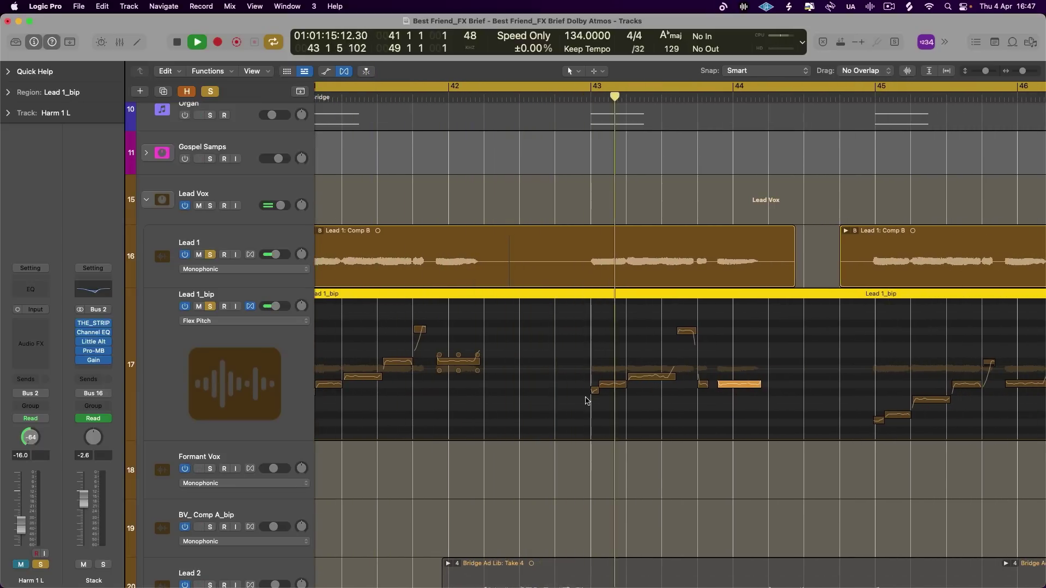
key("space")
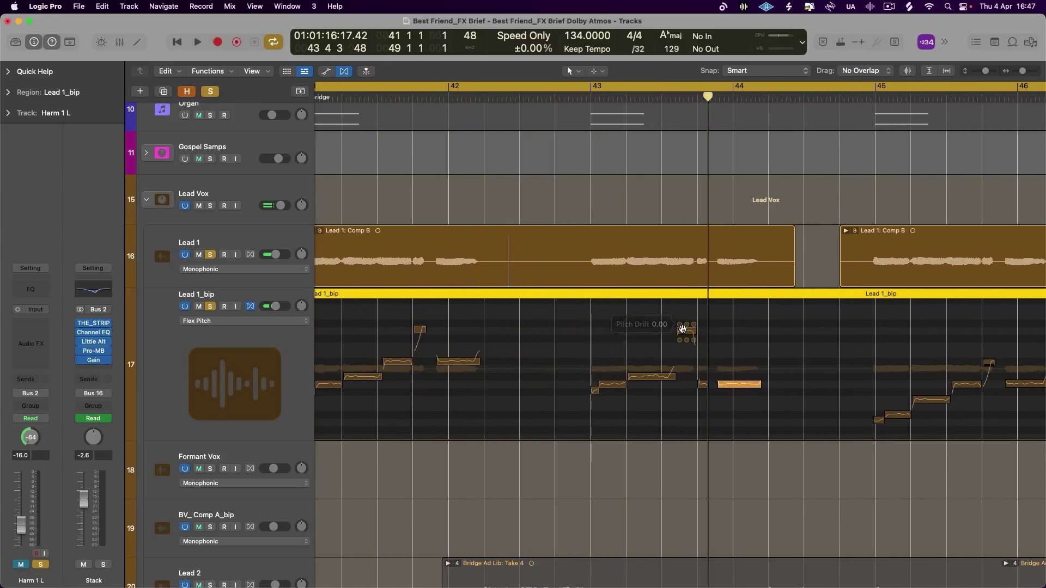
left_click_drag(683, 330, 685, 363)
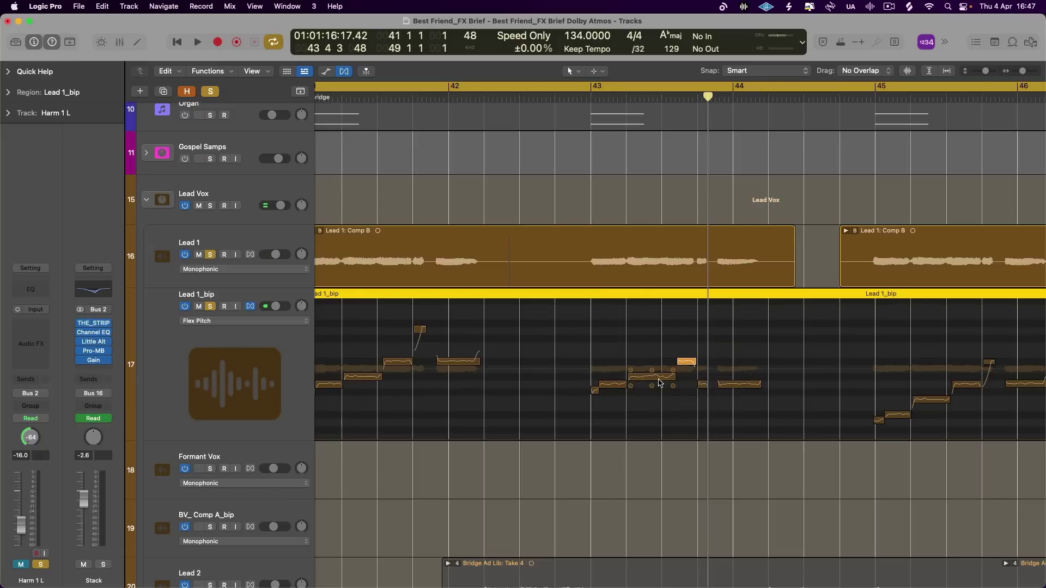
- Select the notes of the second and first phrases in the bounced lead and play both phrases
left_click_drag(582, 337, 763, 423)
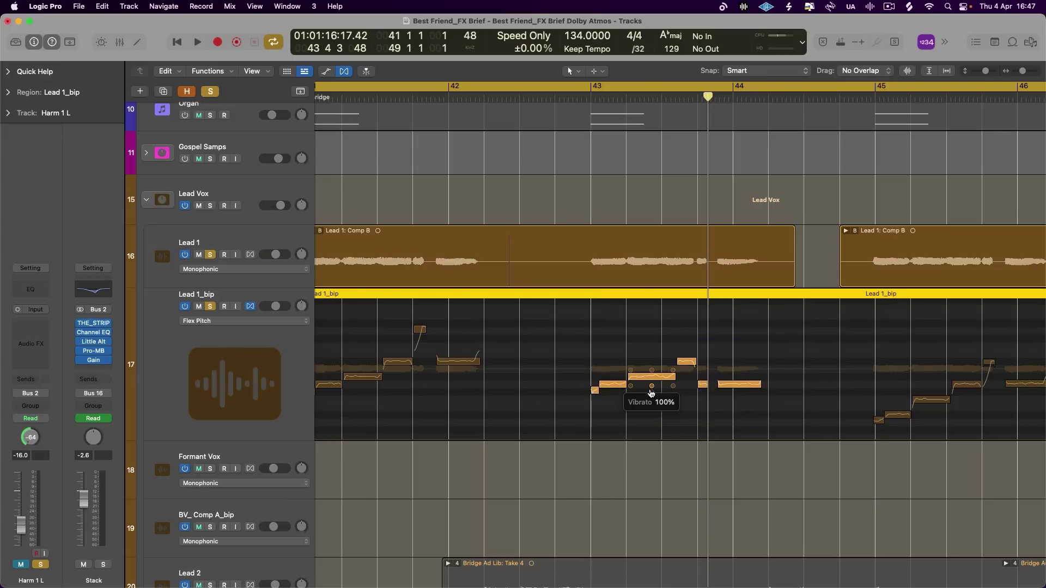
scroll(492, 393, "left", 5)
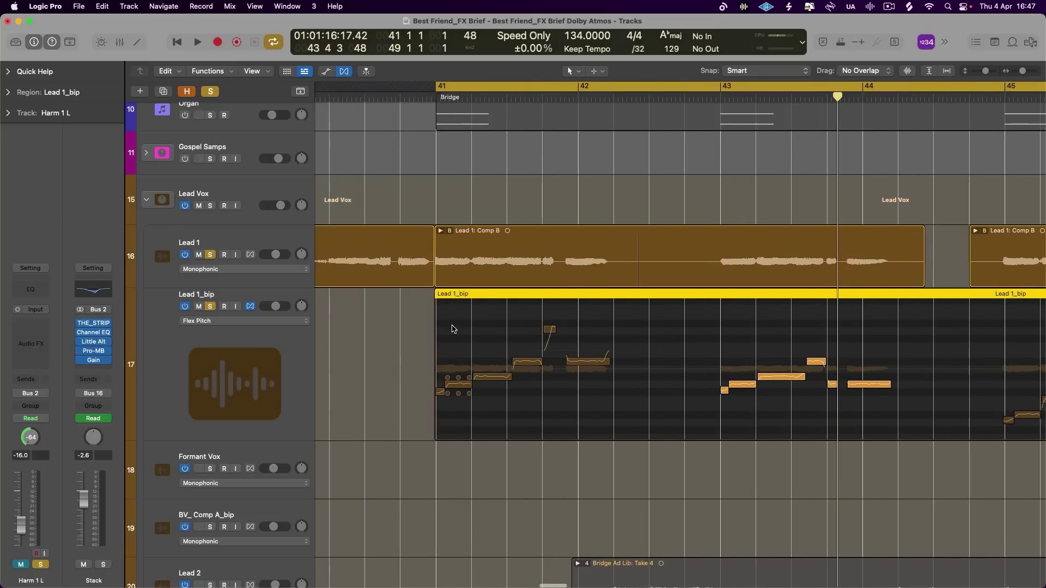
left_click_drag(444, 321, 619, 441)
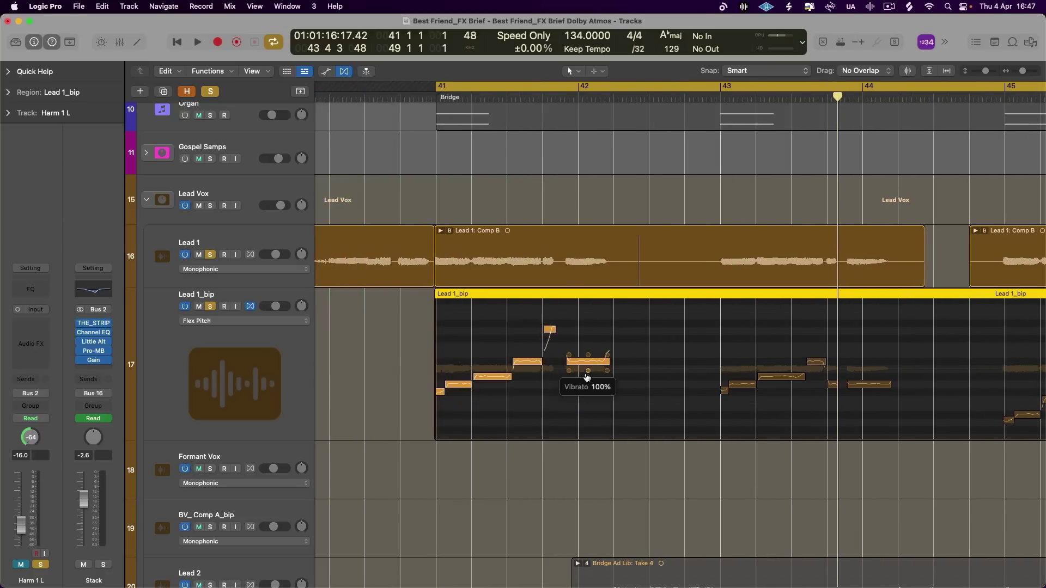
key("space")
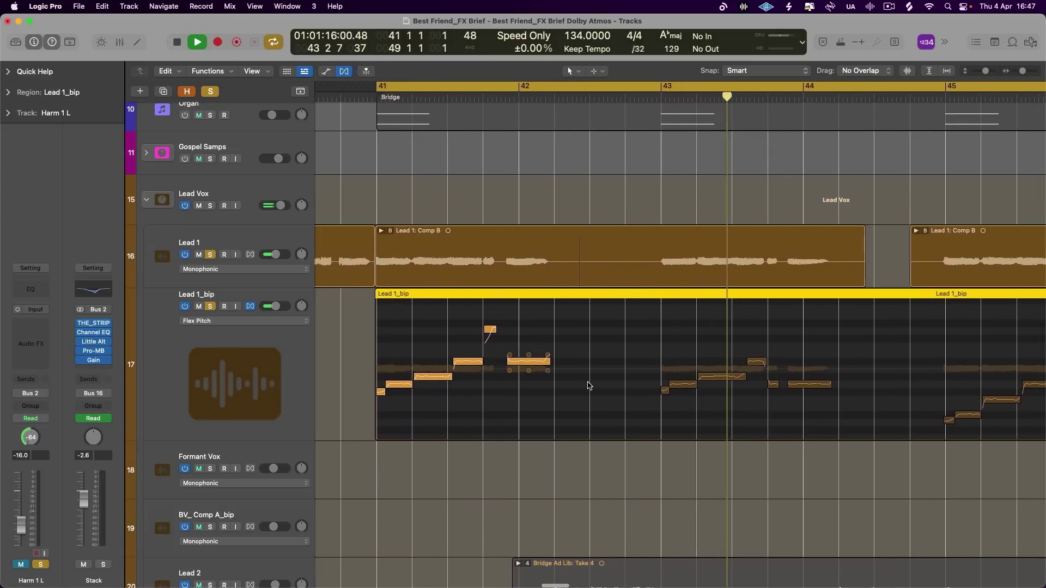
key("space")
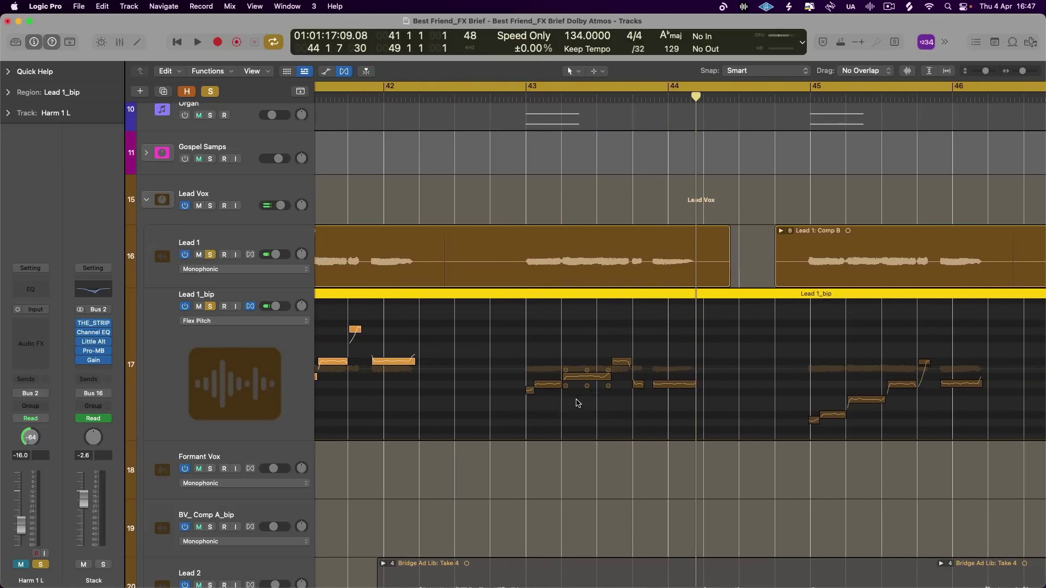
key("super+Left")
scroll(573, 269, "right", 2)
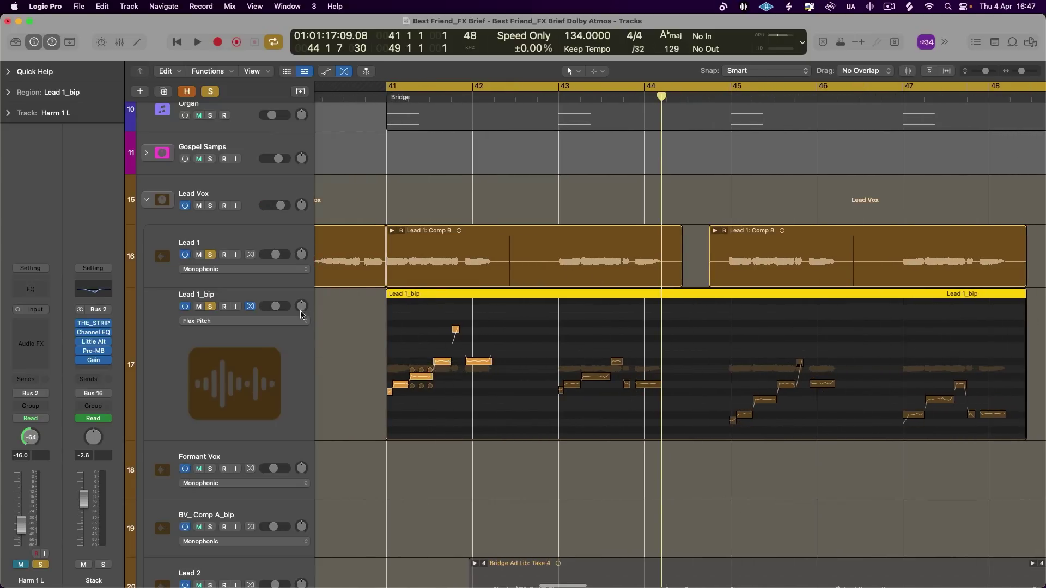
- Expand the first Lead 1 Bridge comp to view its takes and collapse it again
left_click(620, 366)
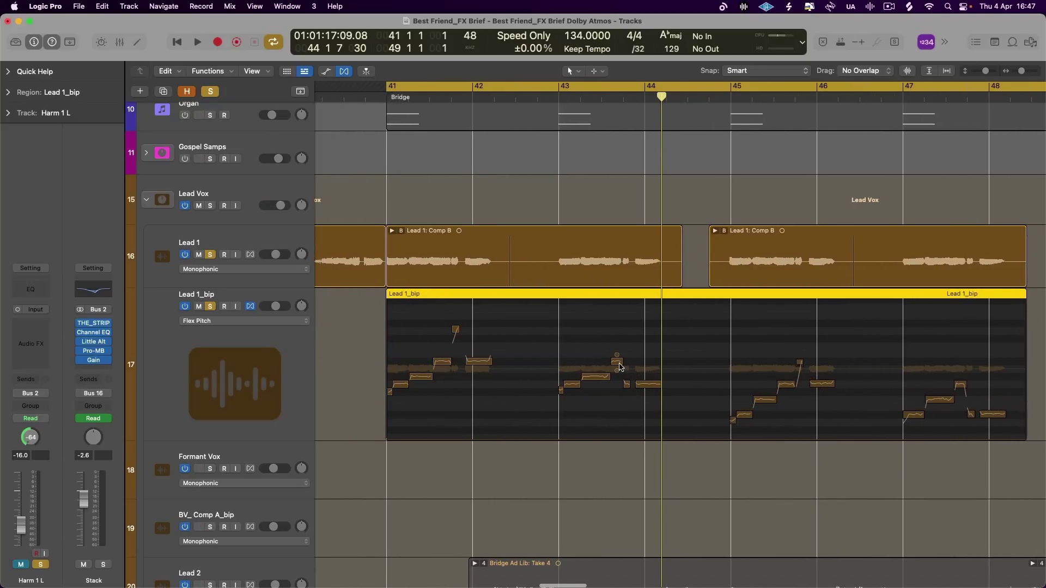
left_click(390, 234)
left_click(390, 234)
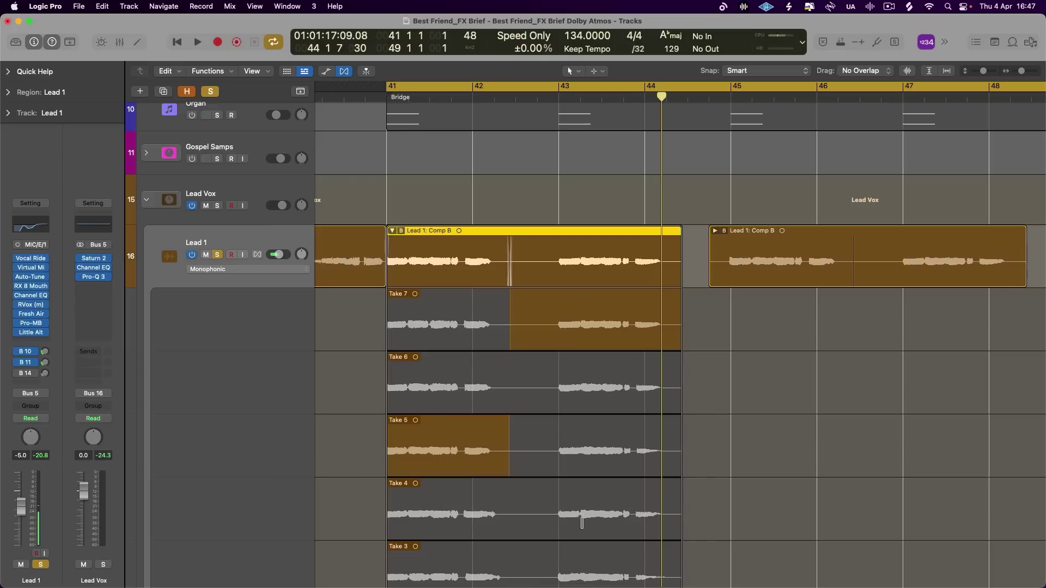
scroll(538, 425, "down", 3)
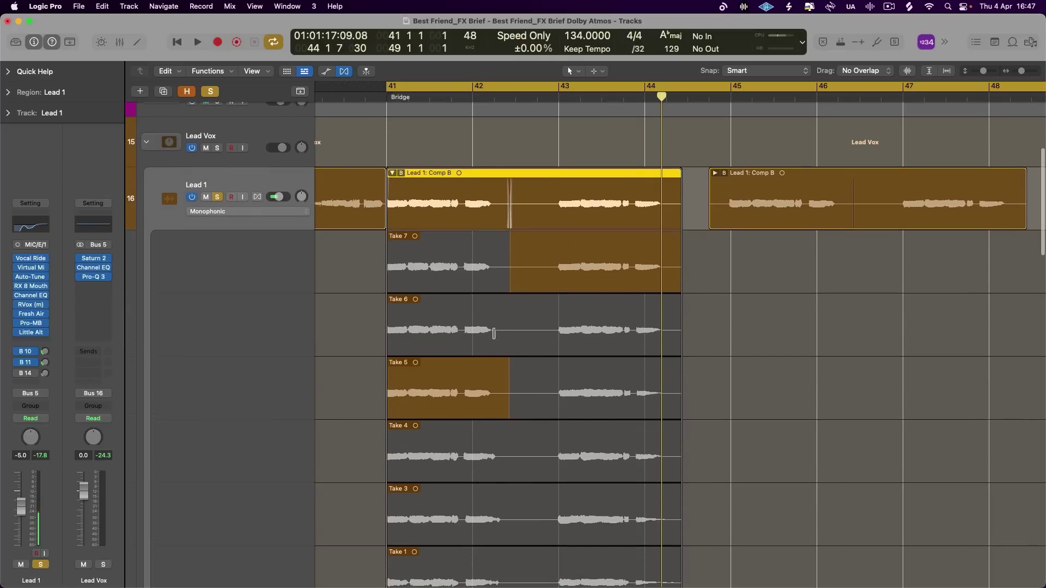
left_click(392, 173)
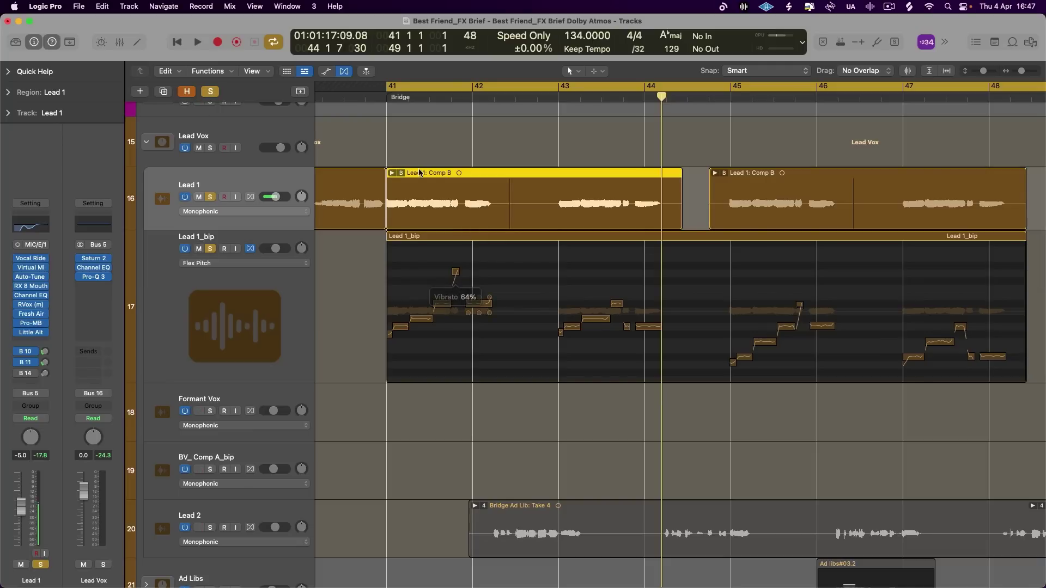
- Turn off all track solos and select the Harm 1 L track in the Stack to inspect its Bridge regions
left_click(217, 92)
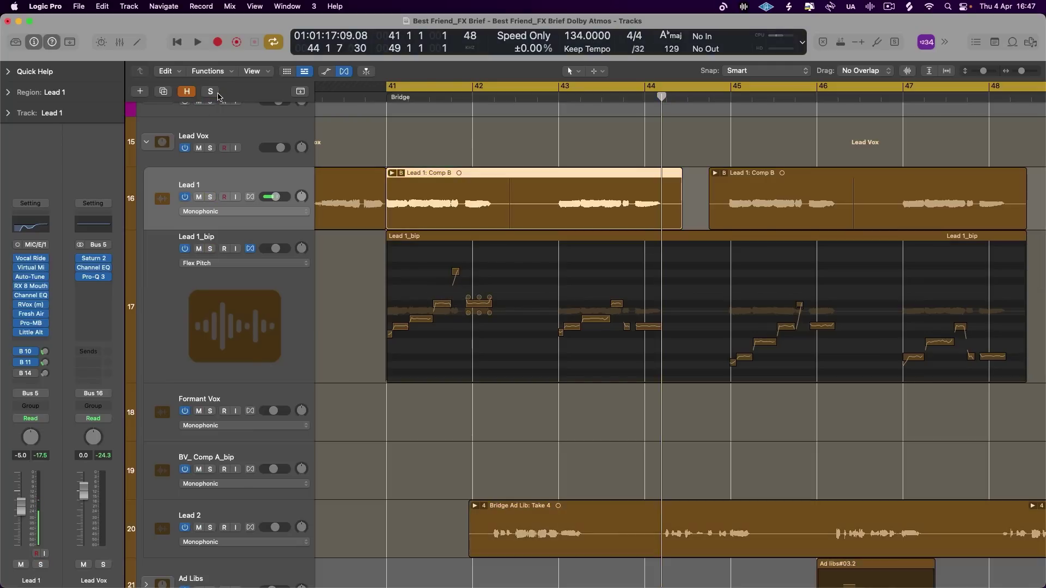
left_click(267, 323)
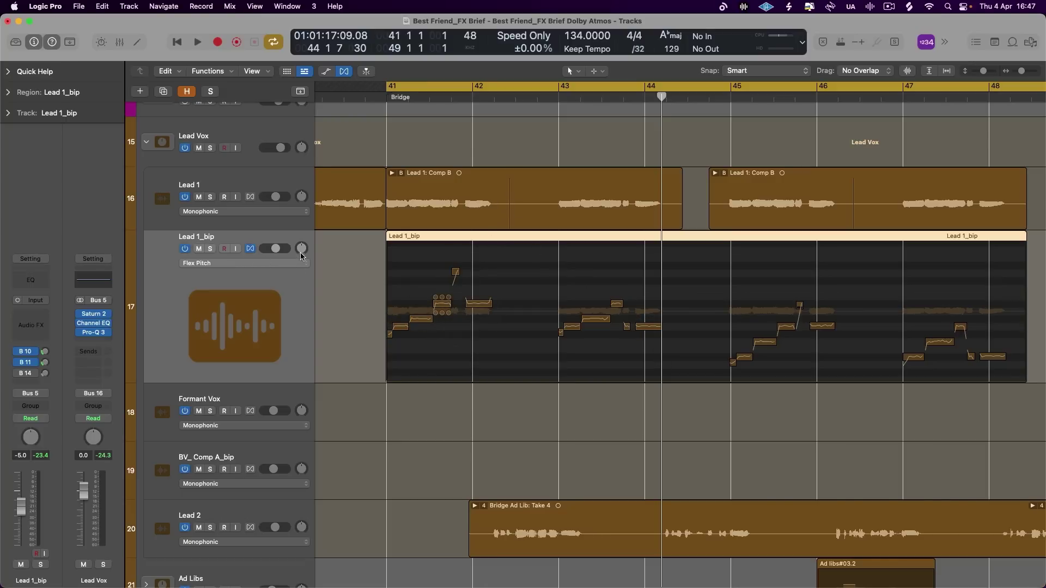
scroll(298, 363, "down", 15)
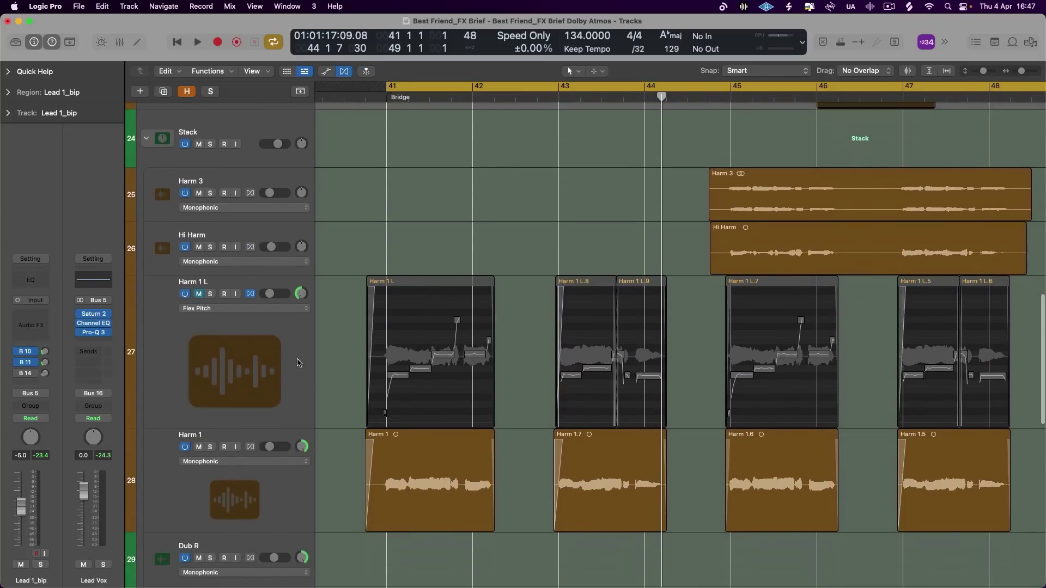
left_click(265, 422)
left_click(271, 484)
scroll(283, 405, "down", 5)
key("Up")
scroll(283, 406, "up", 5)
scroll(744, 284, "right", 5)
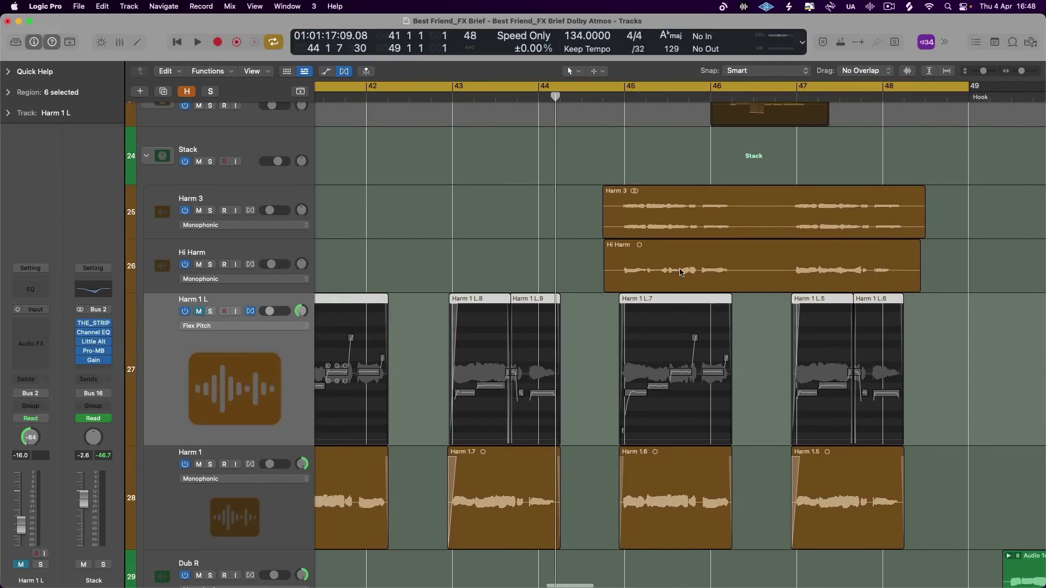
- Inspect the Hi Harm and Harm 3 tracks in the Stack and return to the bounced lead
left_click(278, 255)
left_click(287, 203)
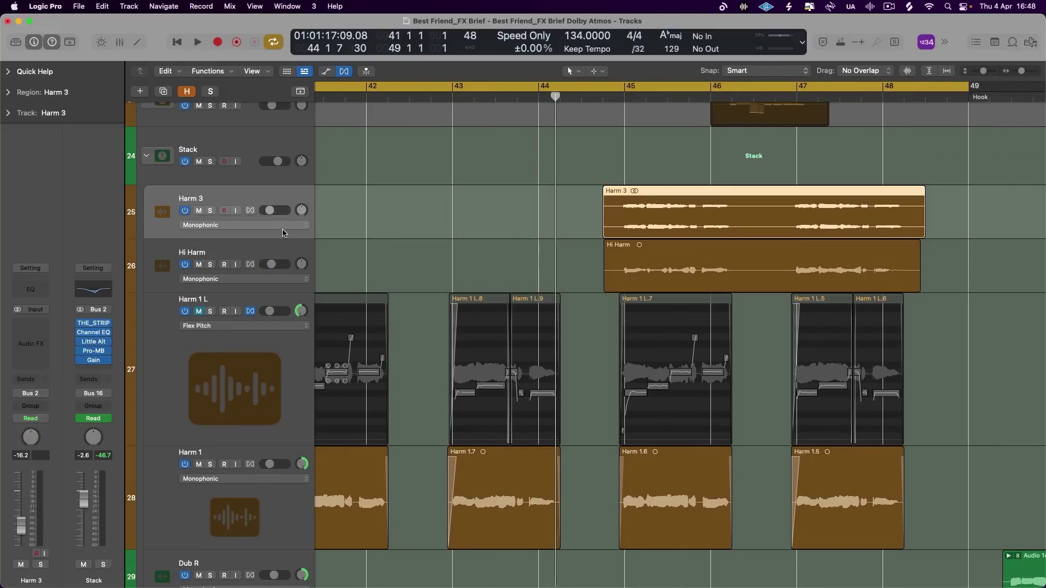
scroll(382, 229, "up", 1)
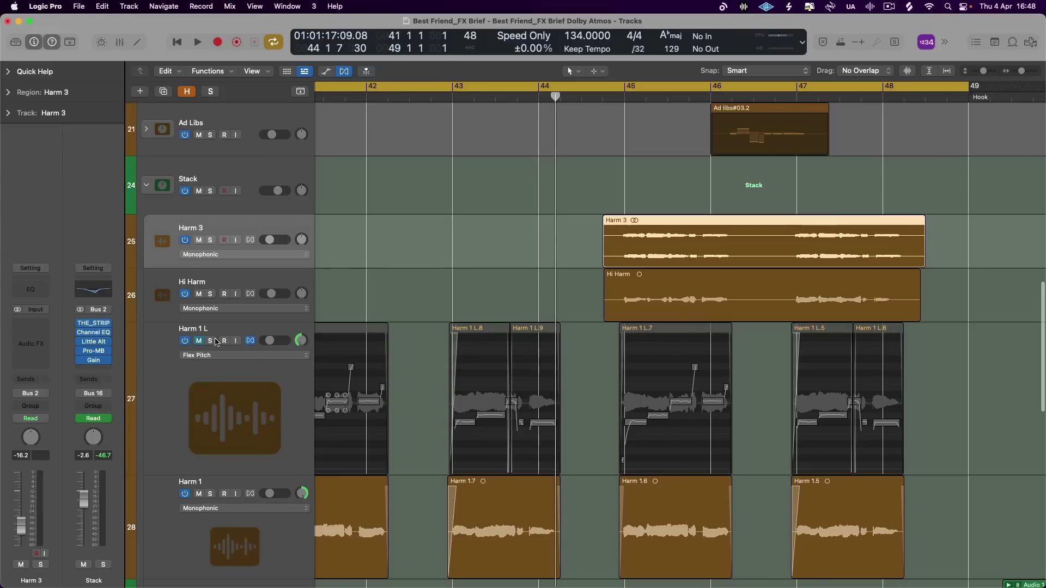
scroll(217, 342, "left", 5)
scroll(216, 342, "up", 12)
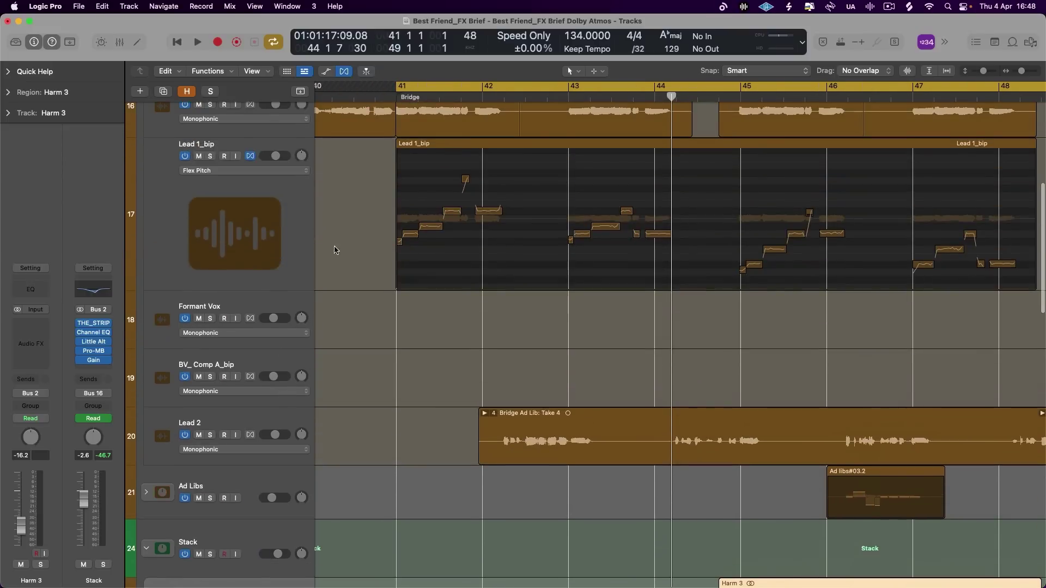
- Play the Bridge with Harm 1 L unmuted, and mute Lead 1_bip and Lead 1
key("space")
scroll(408, 349, "down", 15)
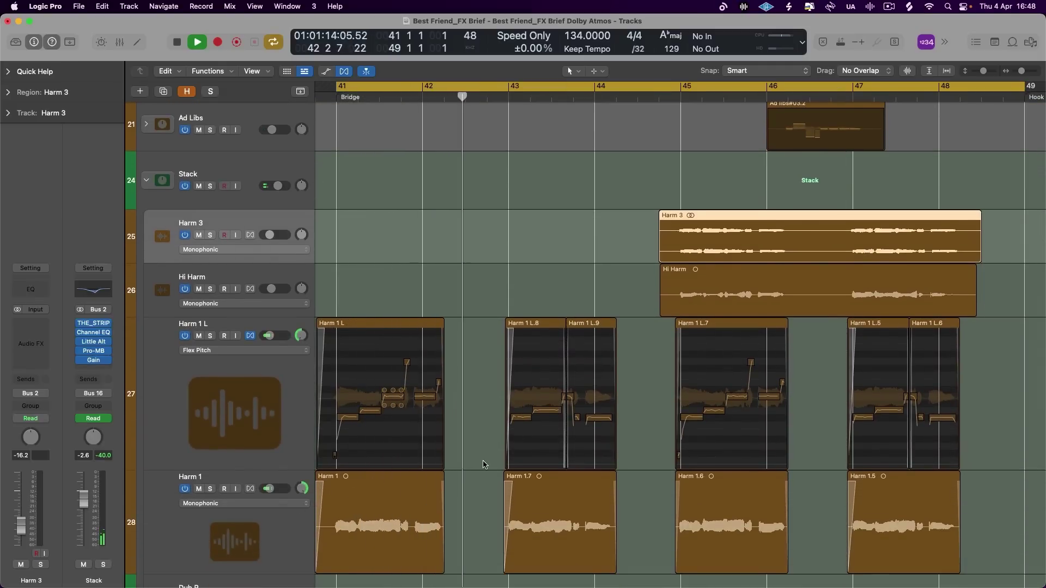
scroll(490, 441, "up", 10)
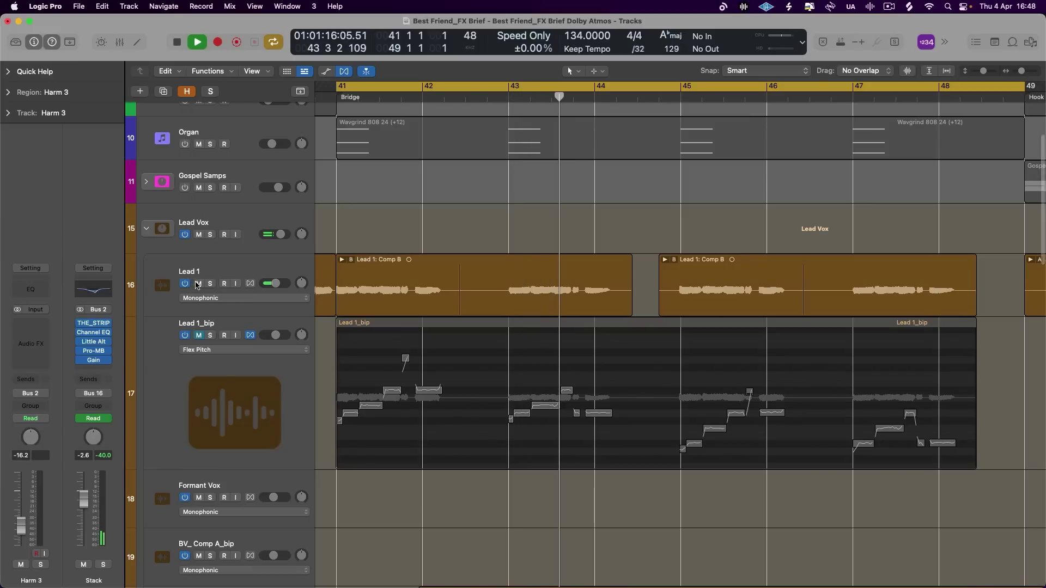
scroll(401, 353, "up", 3)
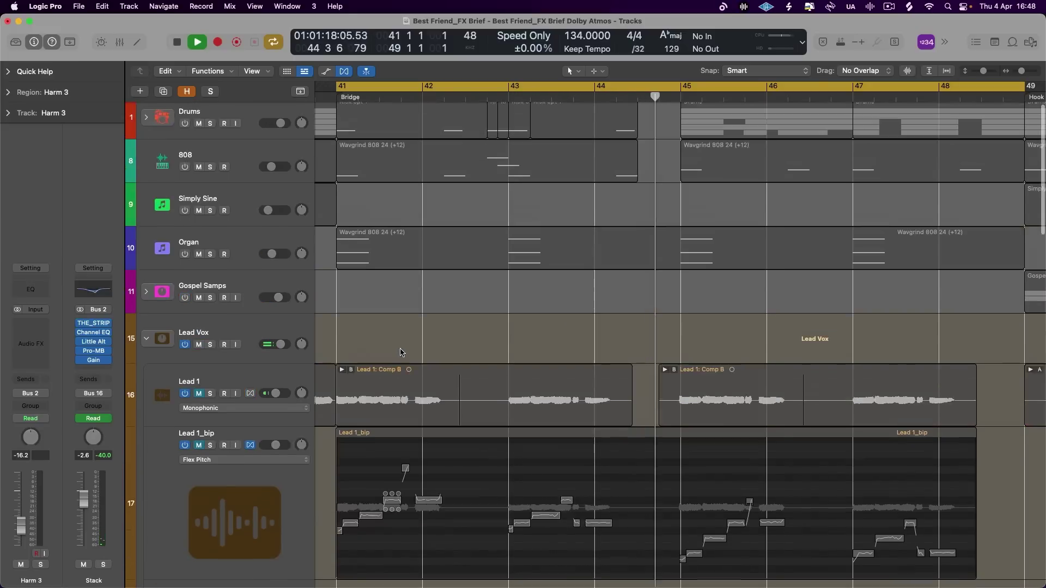
key("space")
- Mute the Lead 2 track to leave its Bridge ad lib out of playback
scroll(400, 353, "down", 20)
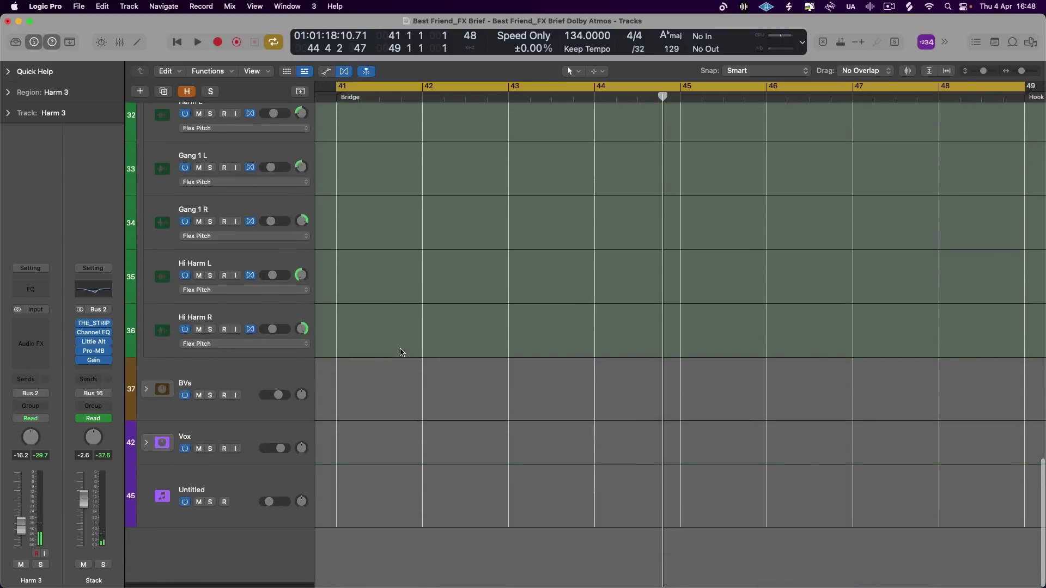
scroll(400, 353, "up", 8)
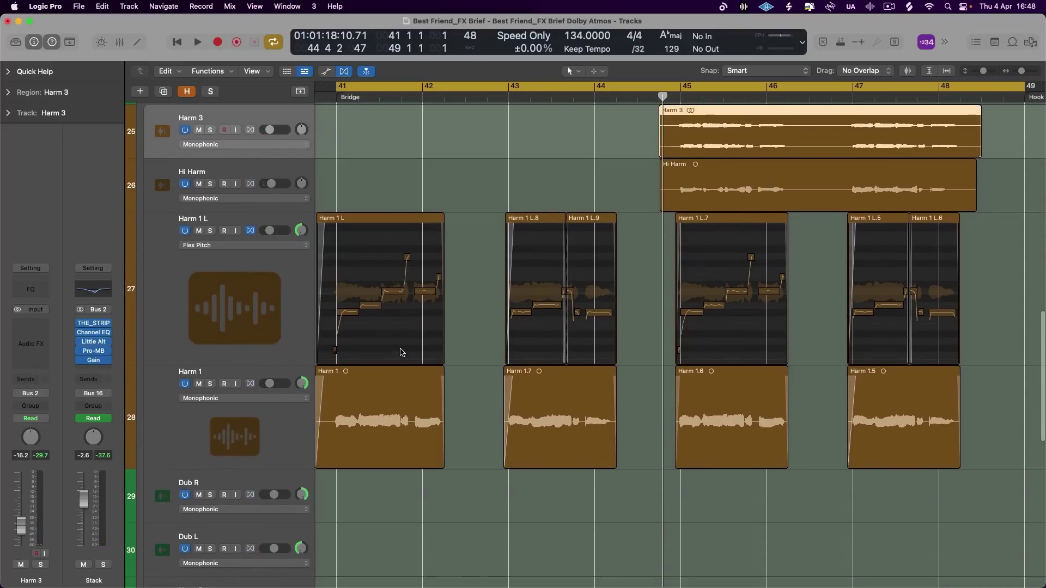
scroll(400, 354, "down", 5)
scroll(401, 353, "up", 8)
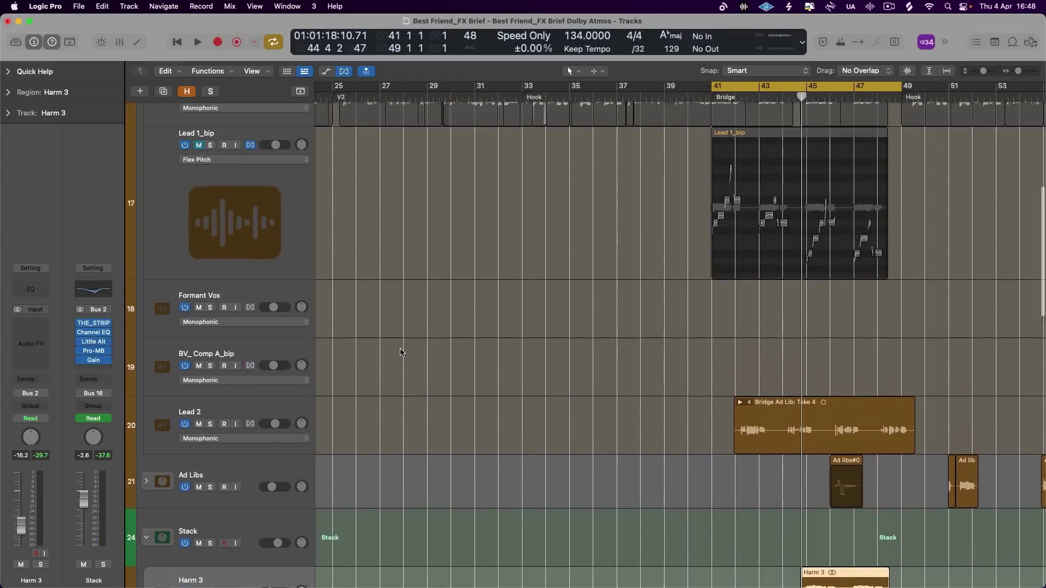
scroll(401, 353, "up", 3)
scroll(401, 353, "right", 8)
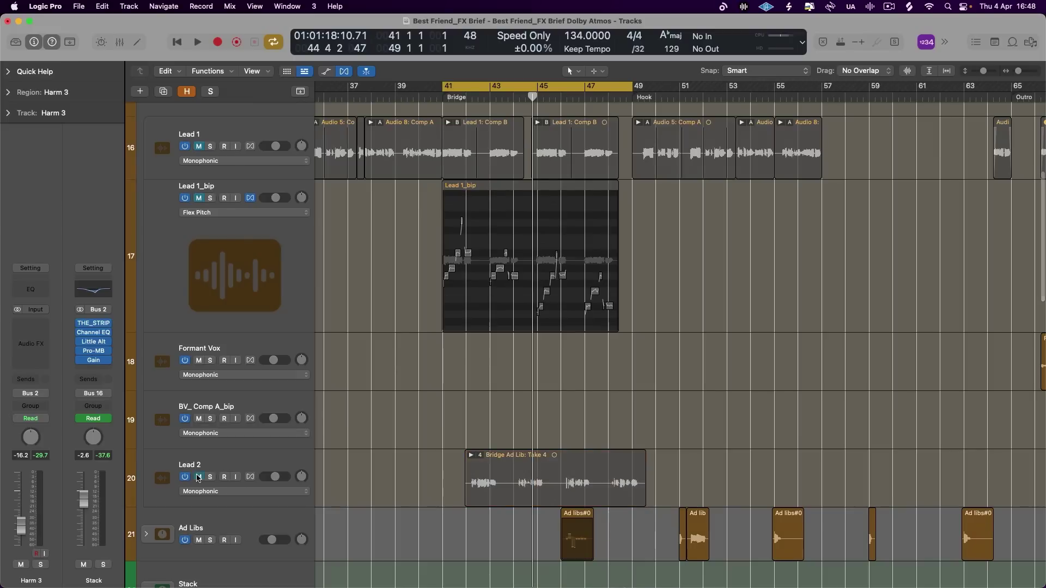
- Play the Bridge harmony stack while following the Harm 1 L and Harm 1 regions
key("space")
scroll(390, 196, "down", 10)
scroll(390, 196, "up", 2)
scroll(391, 196, "up", 6)
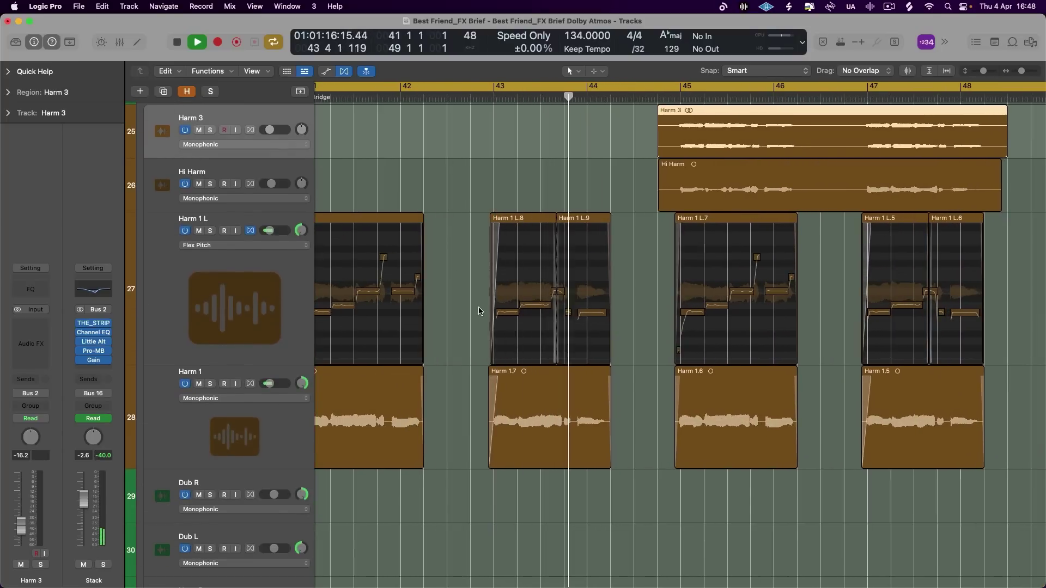
scroll(480, 311, "up", 2)
scroll(599, 316, "right", 3)
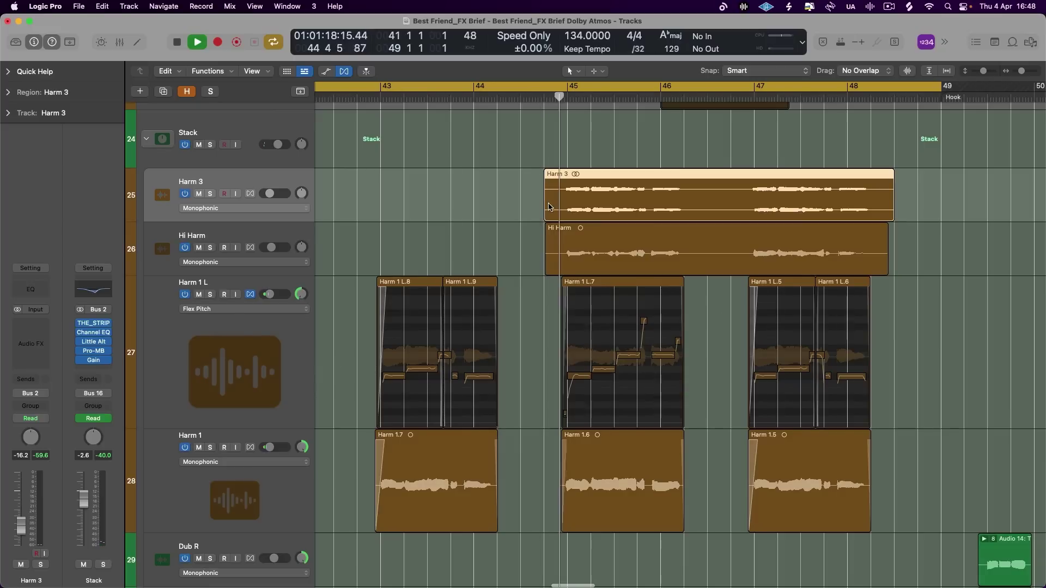
- Set the cycle range to span the Harm 3 region and play that section
scroll(490, 164, "right", 4)
left_click_drag(428, 84, 778, 141)
scroll(229, 190, "up", 3)
key("space")
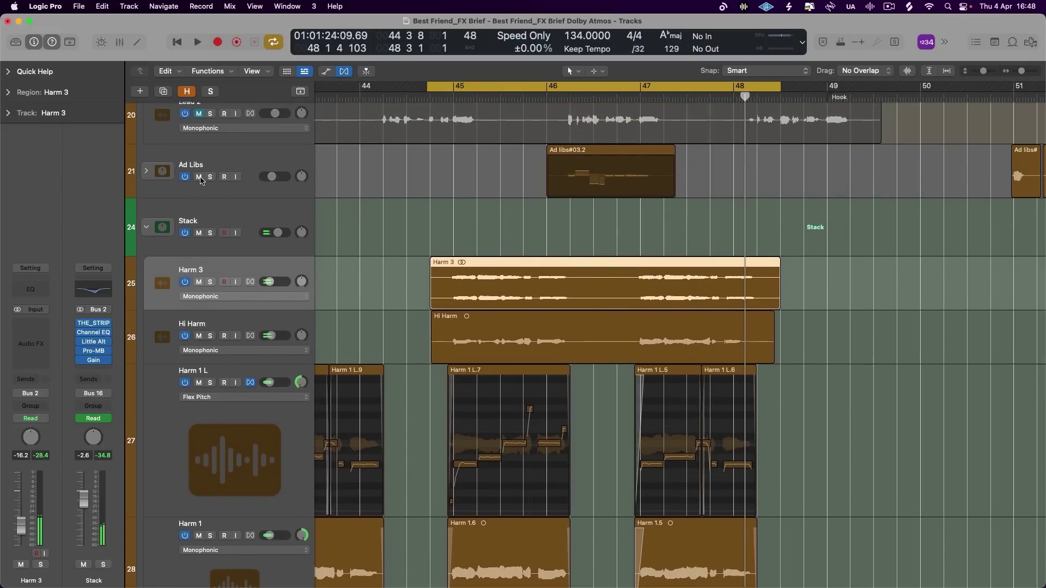
- Mute the Ad Libs track, solo Harm 3 and play its region
left_click(210, 282)
key("space")
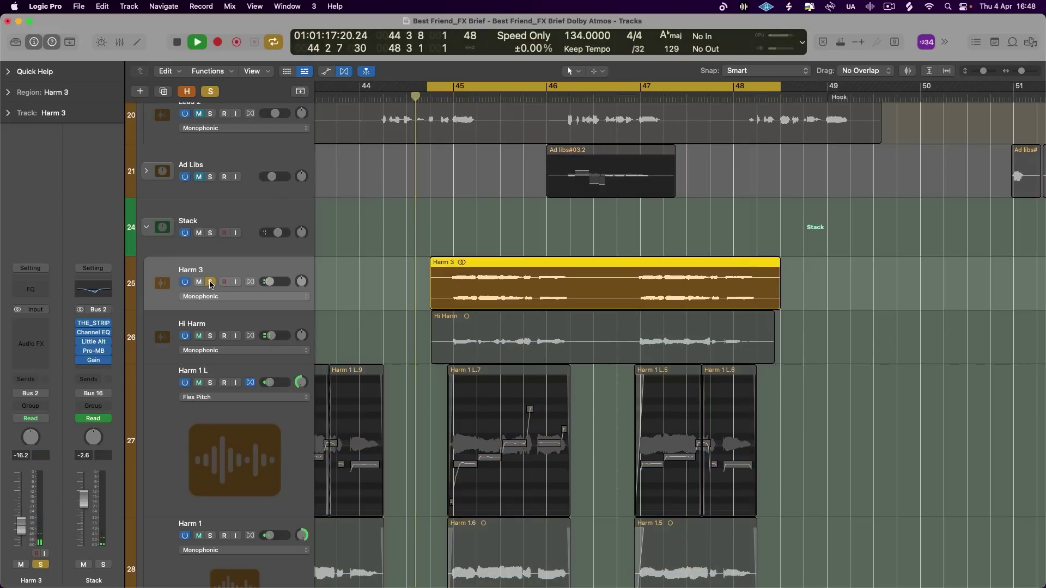
scroll(297, 305, "down", 2)
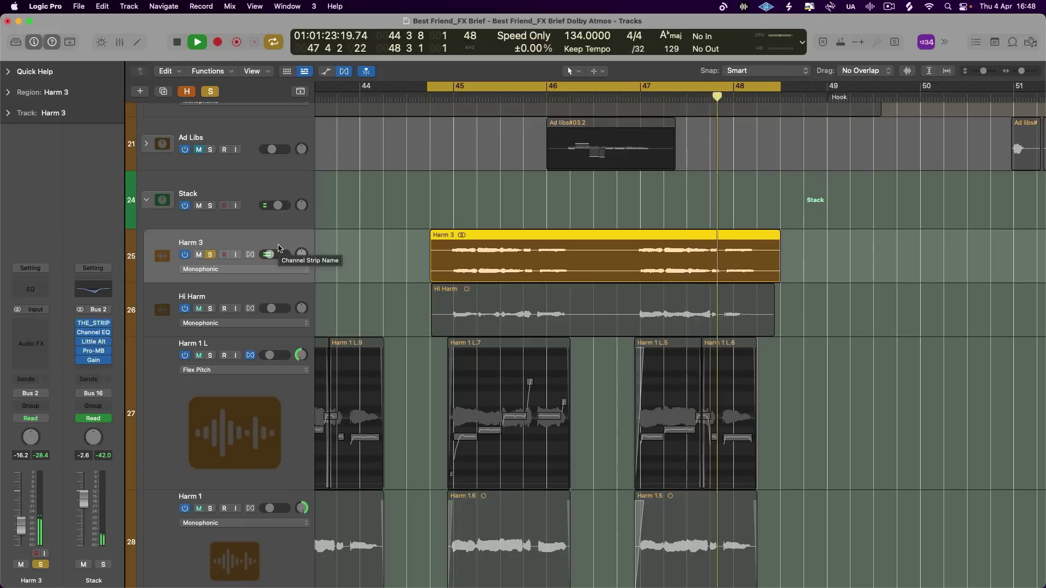
key("space")
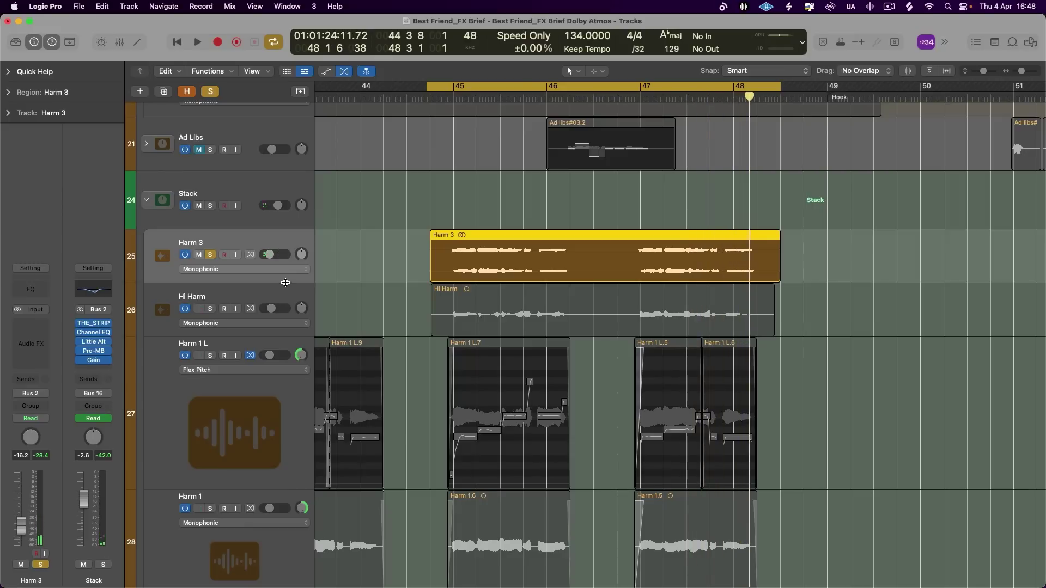
- Enlarge the Harm 3 track and set its volume to -15.0 dB, and solo Hi Harm at -12.0 dB
left_click_drag(286, 282, 286, 309)
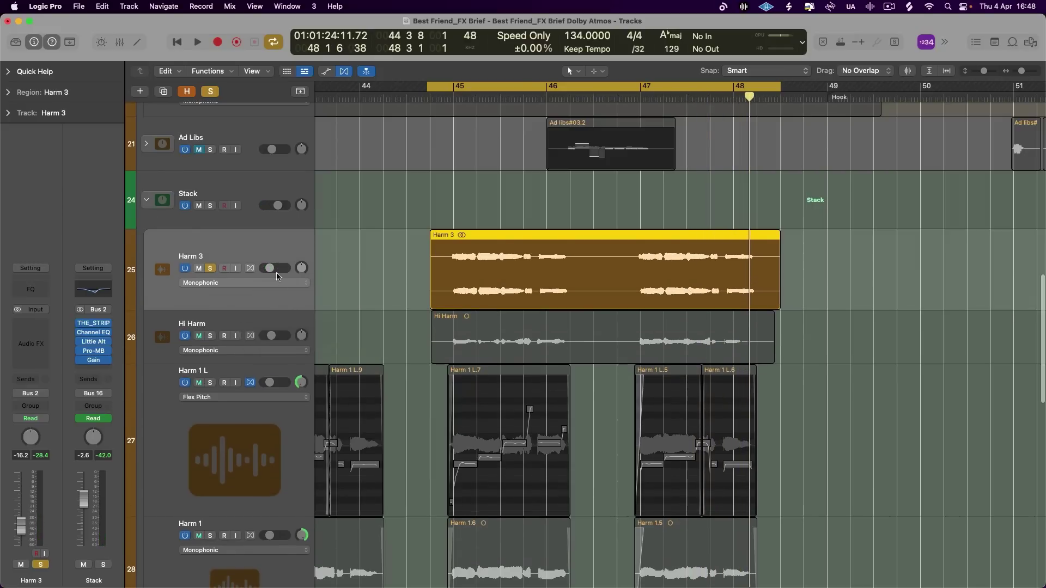
left_click_drag(271, 269, 274, 271)
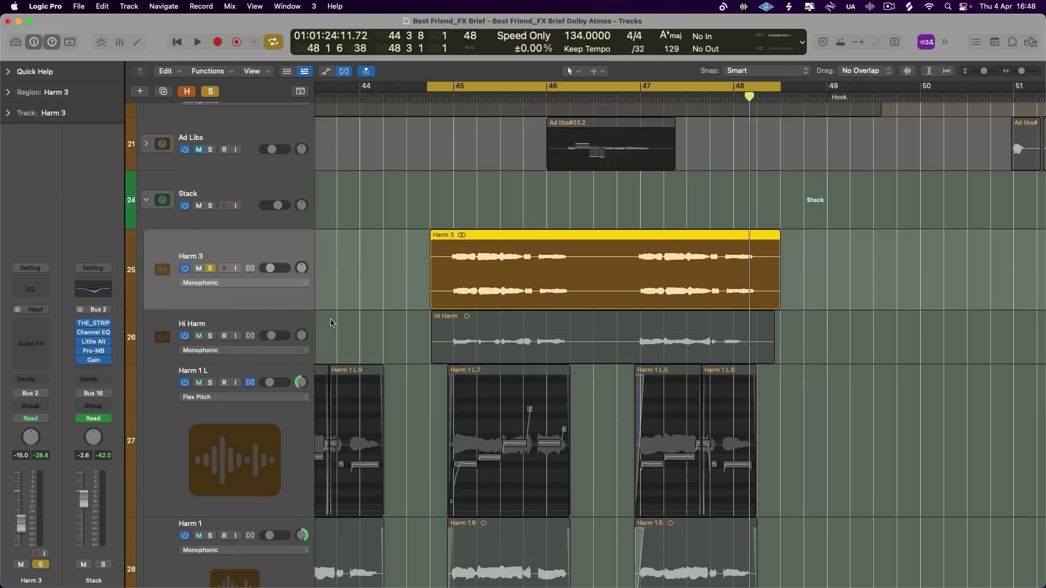
left_click(304, 325)
left_click(210, 336)
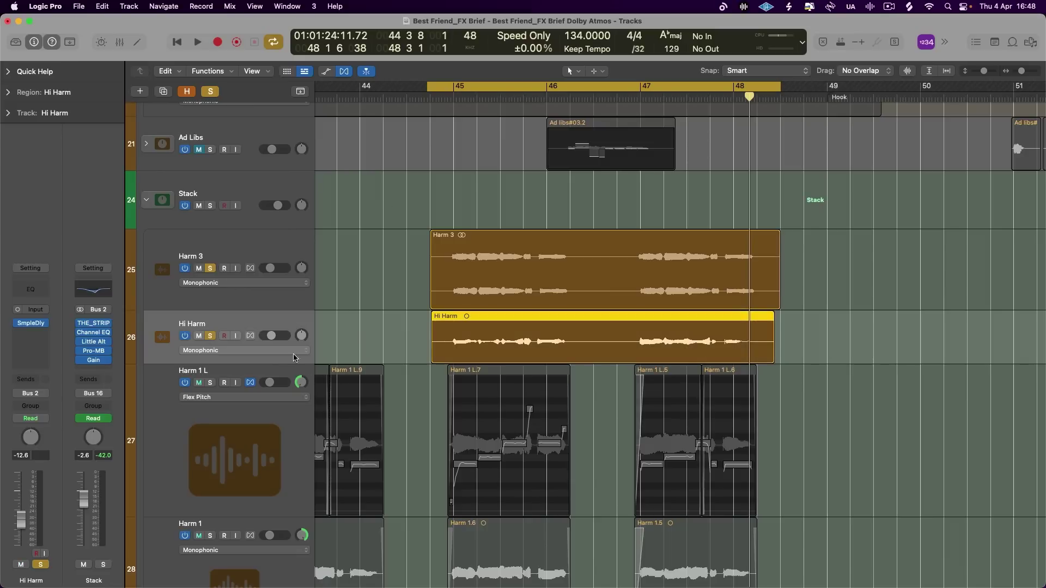
left_click_drag(272, 336, 272, 336)
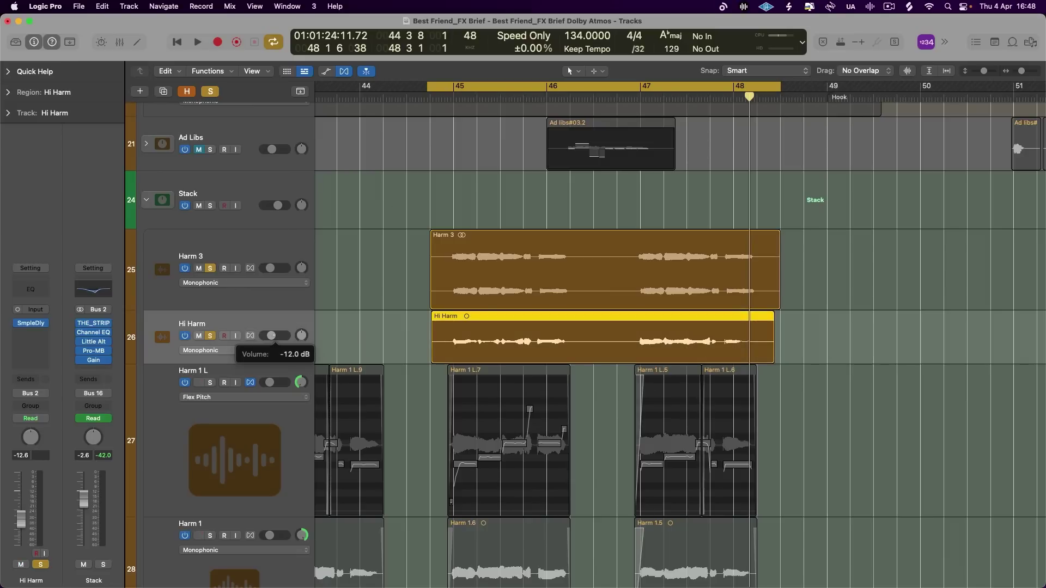
- Mute Harm 3, play Hi Harm on its own and view its Sample Delay settings
key("space")
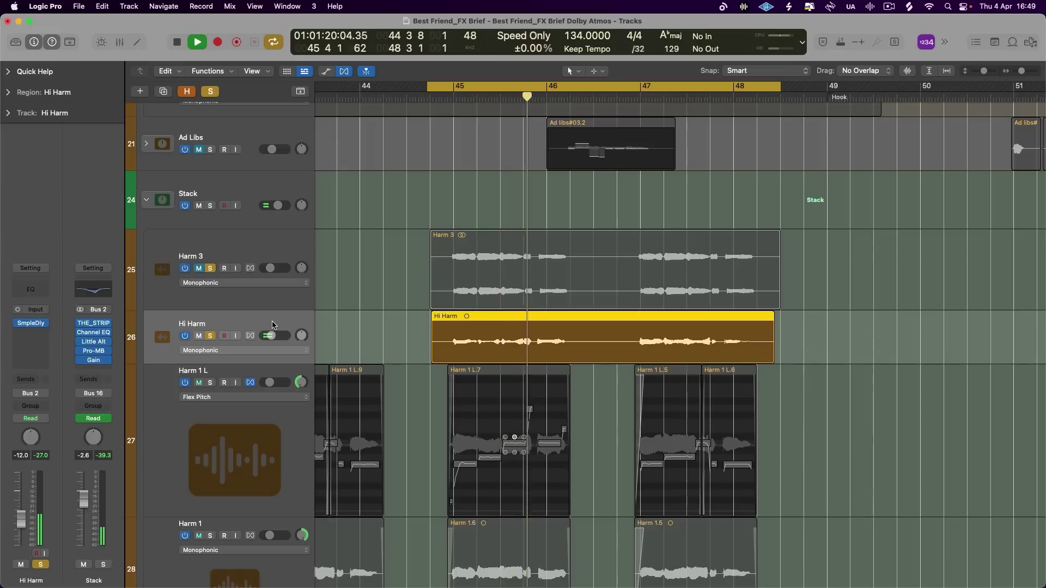
left_click(32, 324)
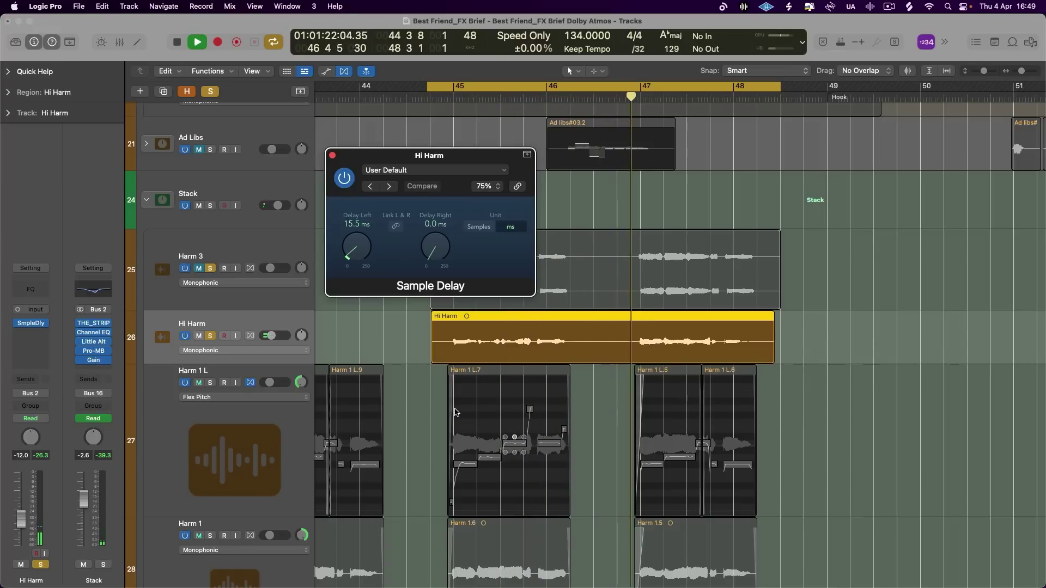
key("space")
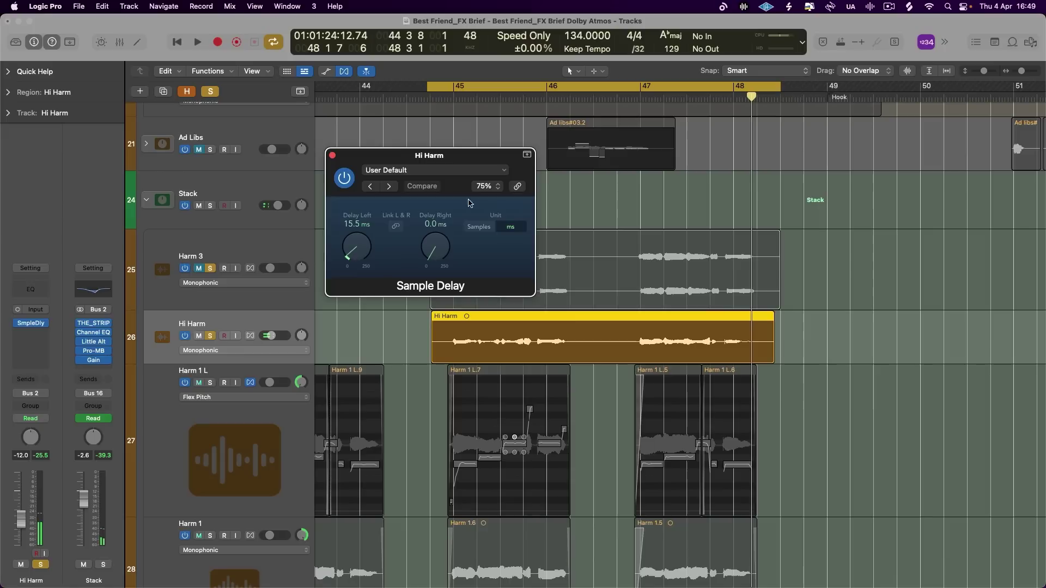
left_click(333, 156)
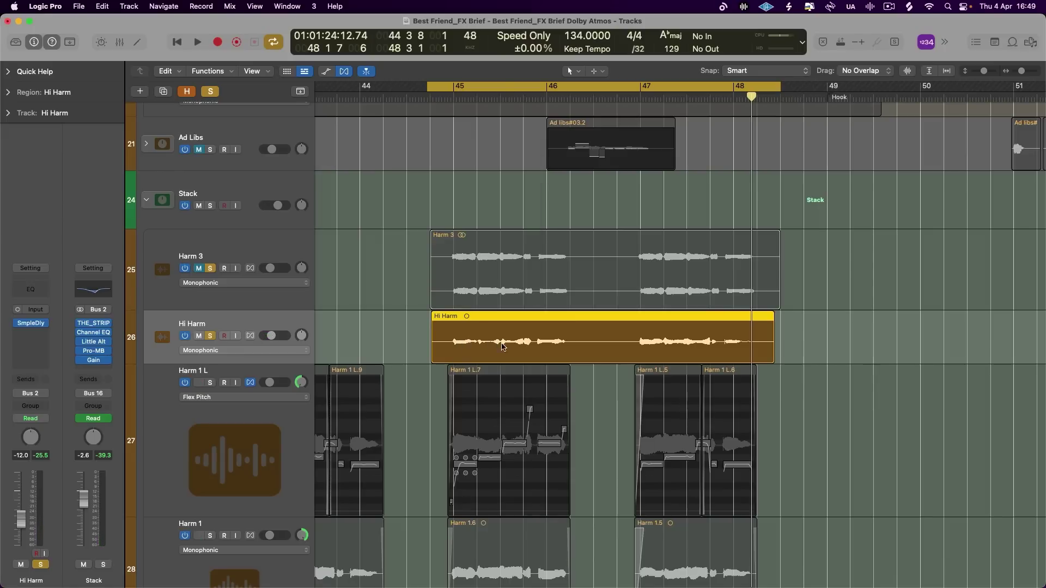
- Play the cycled section with the soloed harmonies and add the Lead 1 track to the solo
key("space")
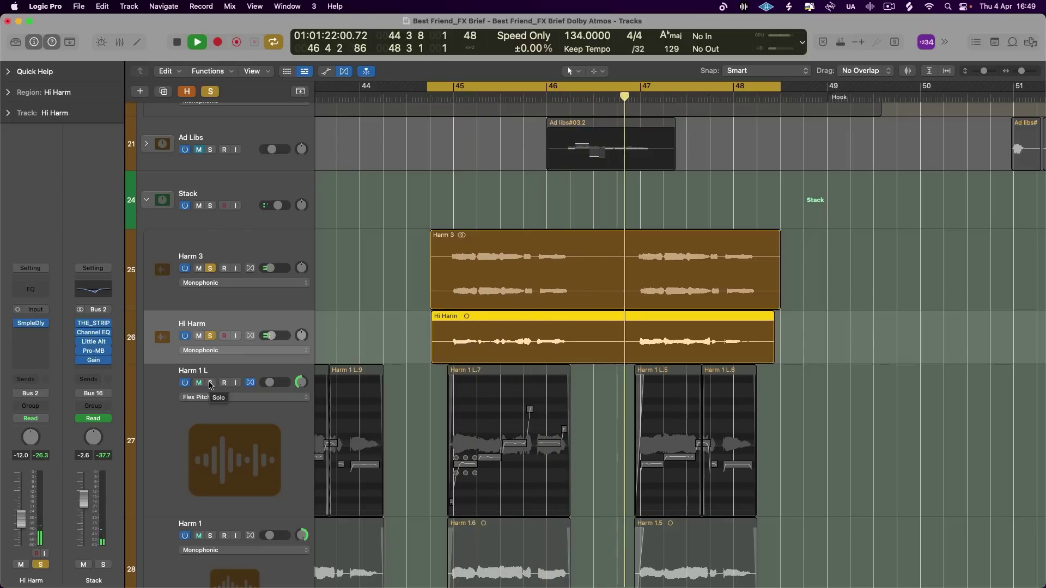
scroll(404, 355, "up", 5)
scroll(403, 355, "up", 5)
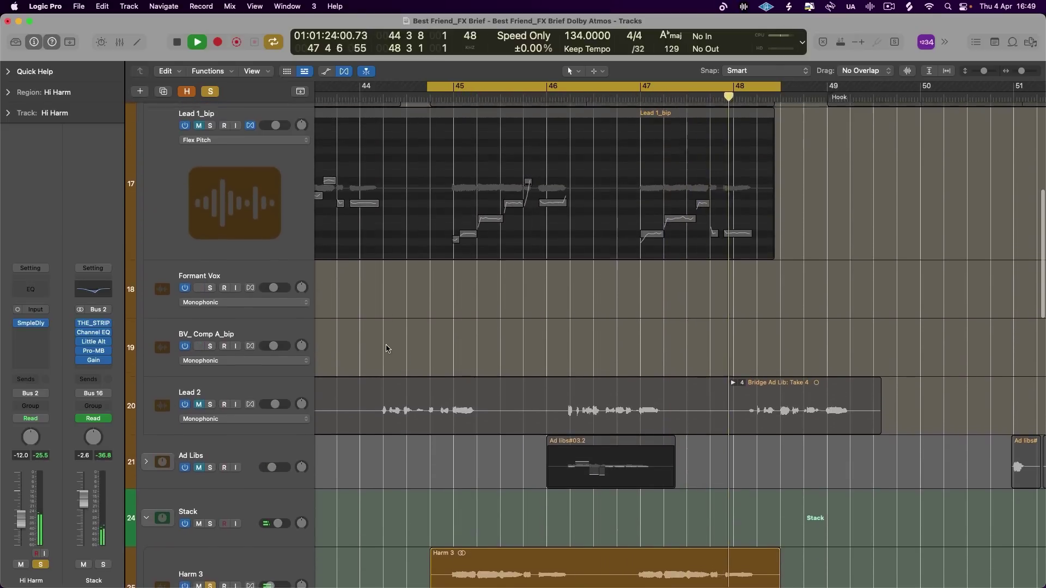
left_click(212, 256)
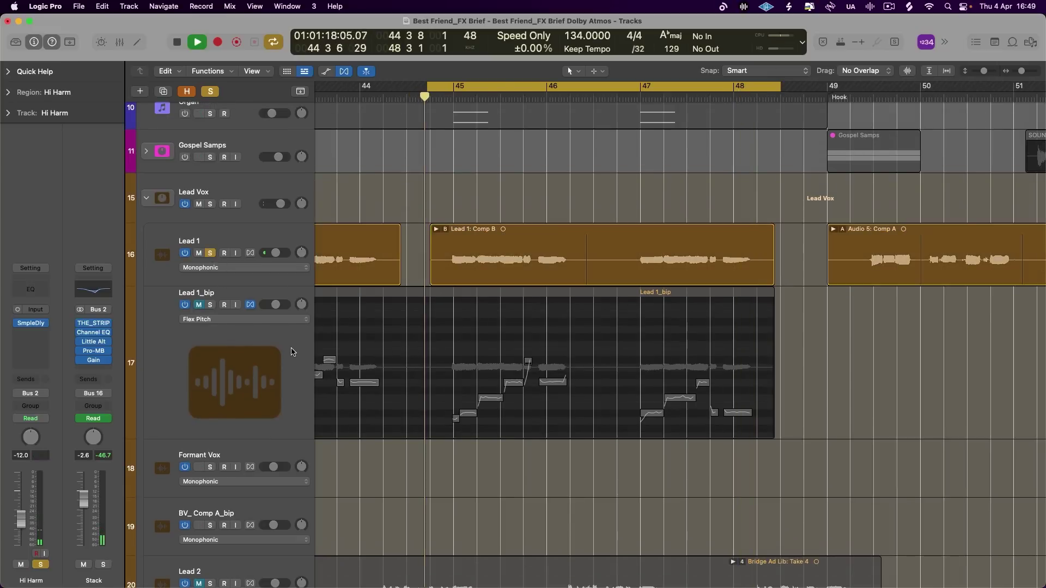
- Solo the Harm 1 L and Harm 1 tracks to hear the full harmony stack, and stop playback
scroll(292, 352, "down", 15)
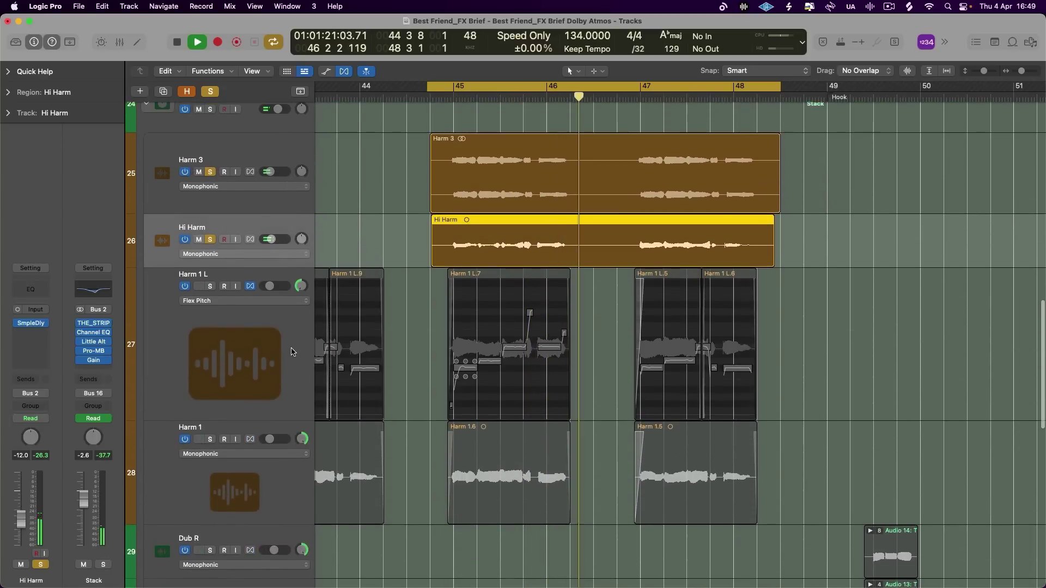
left_click(209, 287)
left_click(209, 440)
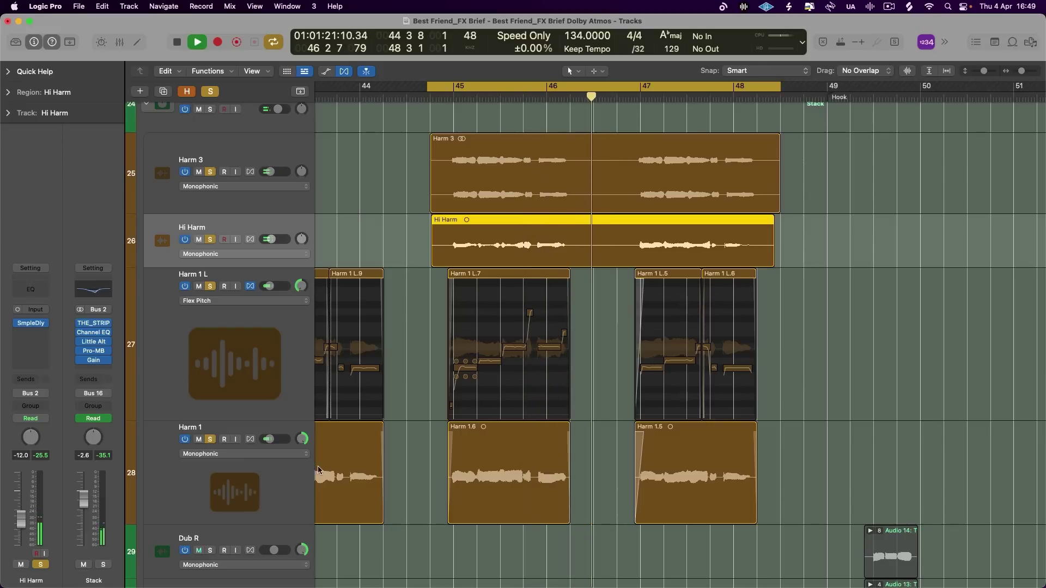
scroll(382, 452, "up", 3)
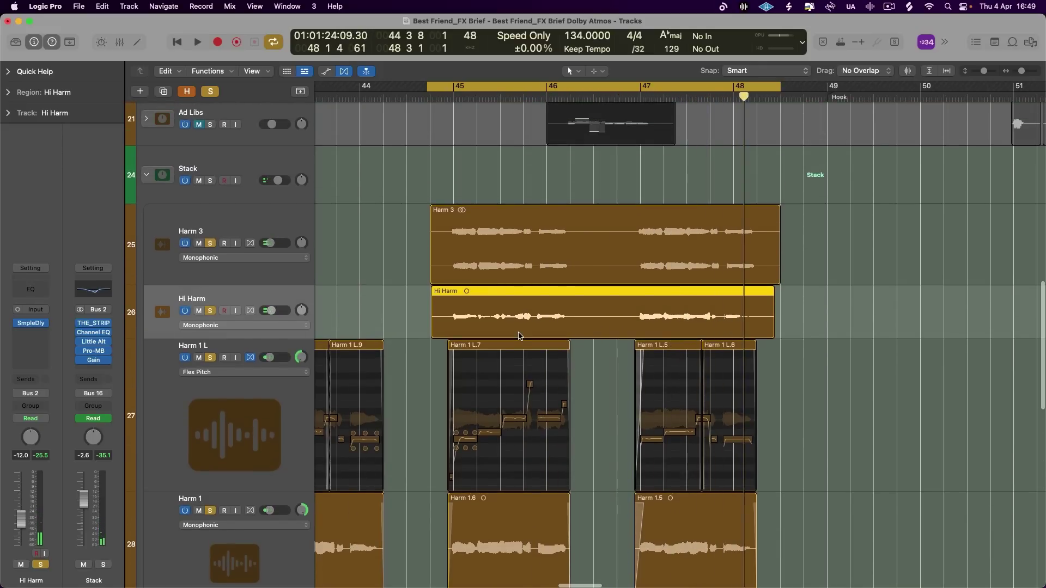
scroll(519, 336, "up", 3)
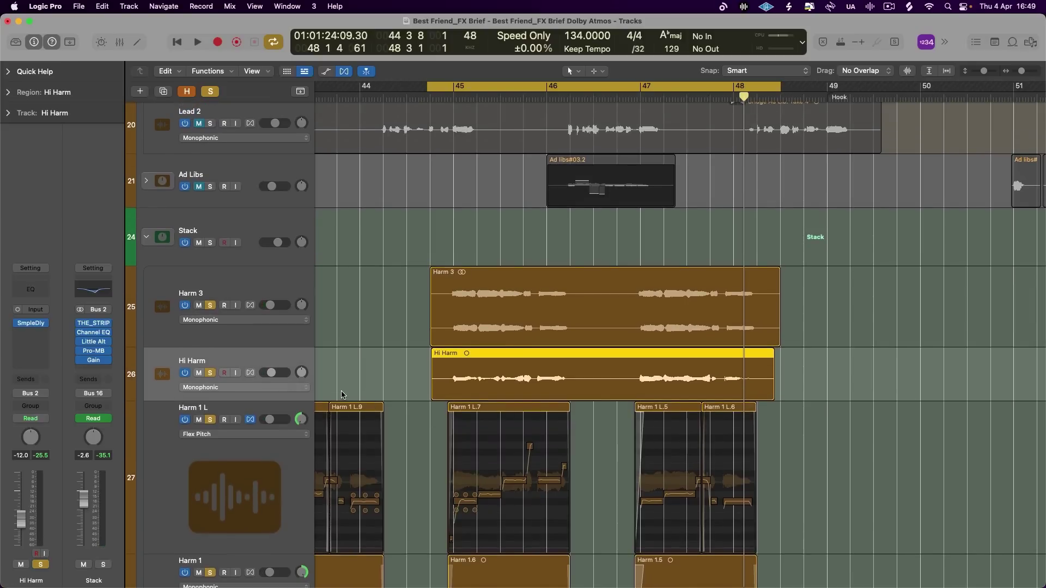
- Make the Hi Harm track slightly taller, clear all solos and unmute the Lead 1_bip track
left_click_drag(305, 398, 294, 413)
scroll(342, 456, "up", 7)
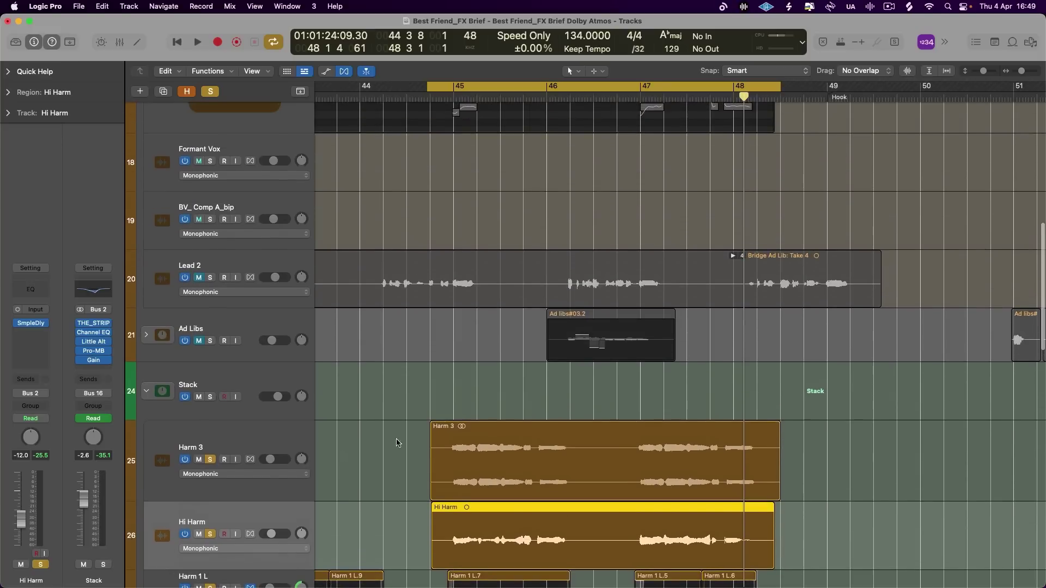
scroll(422, 372, "up", 6)
left_click(212, 92)
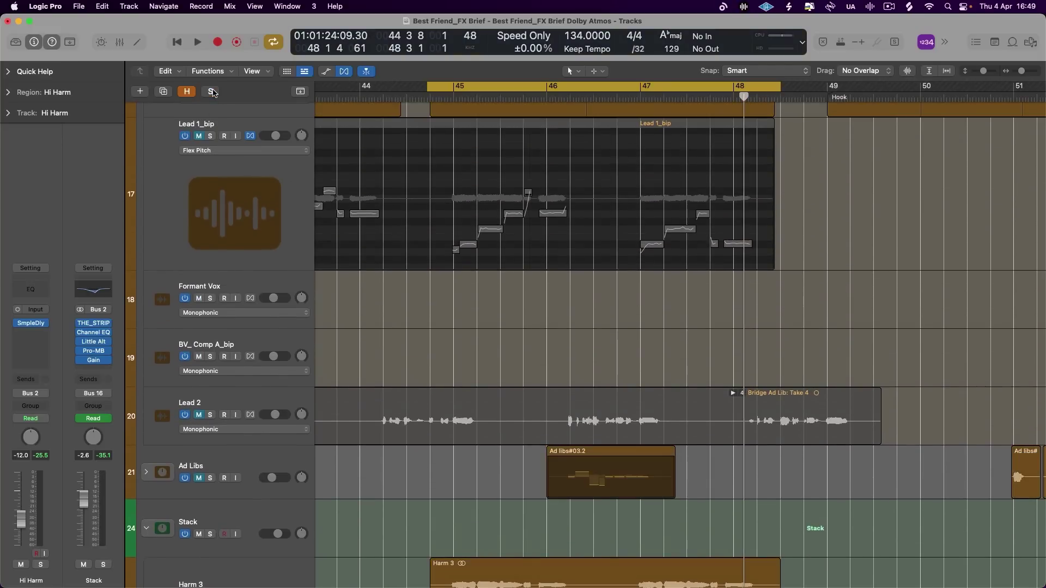
scroll(272, 187, "up", 11)
left_click(200, 388)
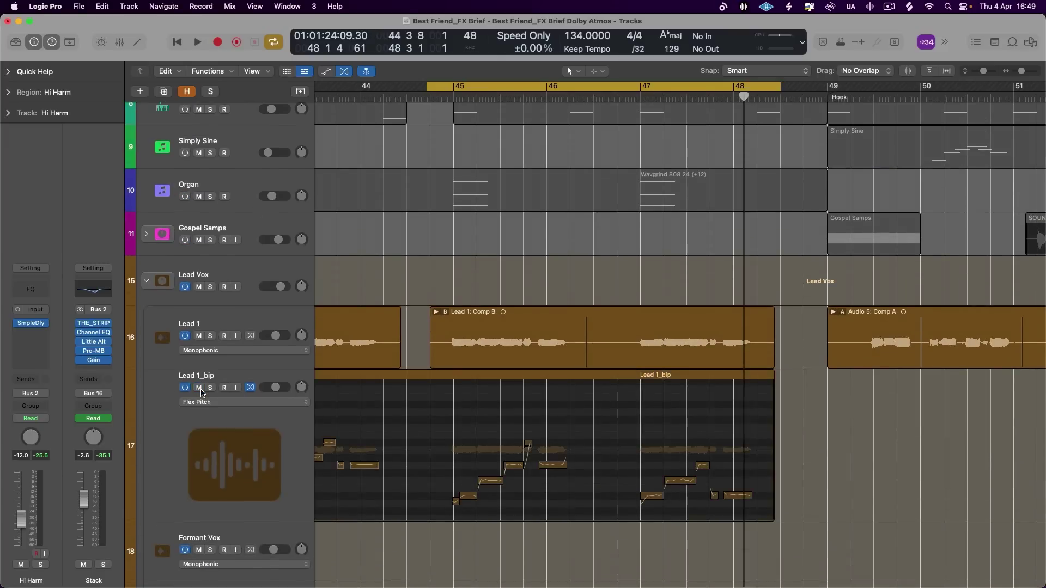
- Reduce the Lead 1_bip track's height and set the cycle range over the Bridge from bar 41 to bar 49
key("super+Left")
key("super+Left")
left_click_drag(293, 521, 308, 412)
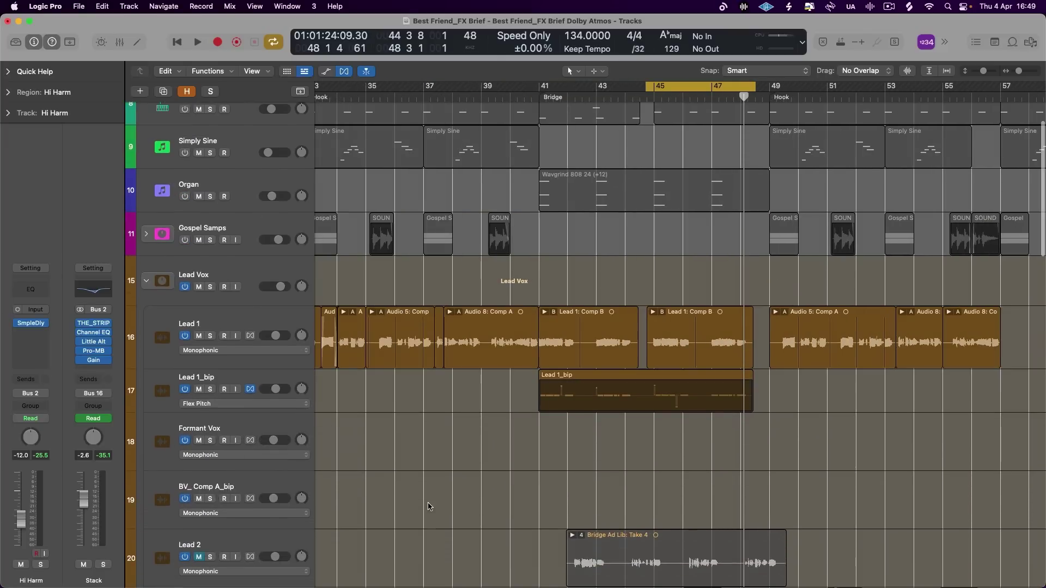
left_click_drag(542, 83, 769, 85)
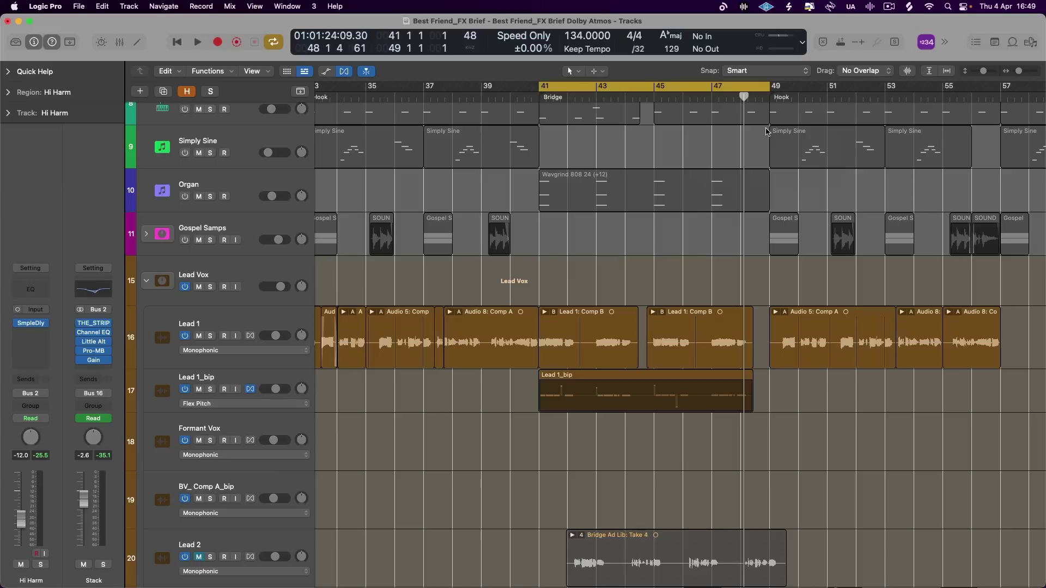
scroll(766, 131, "up", 3)
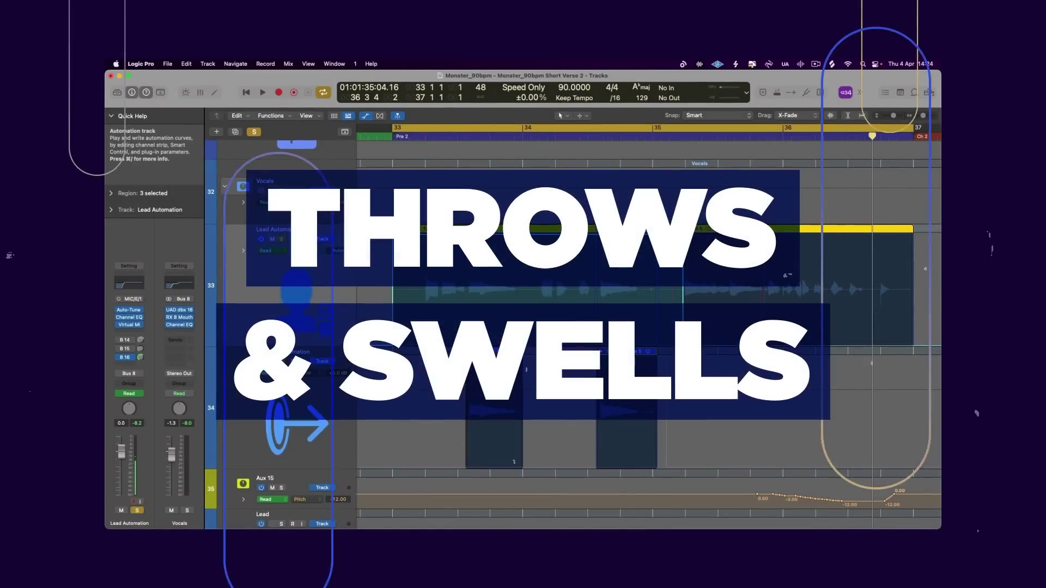
left_click(467, 150)
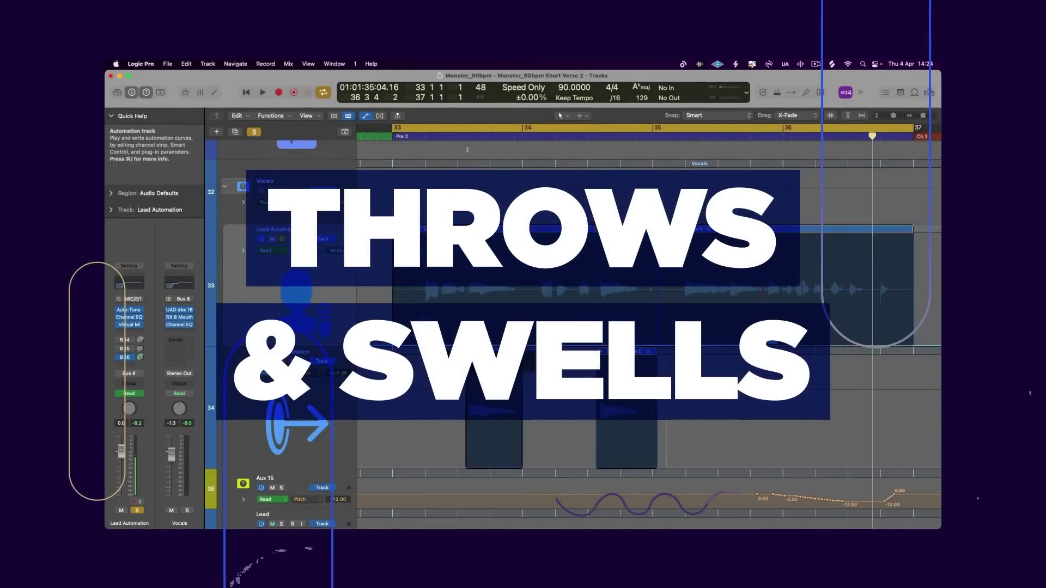
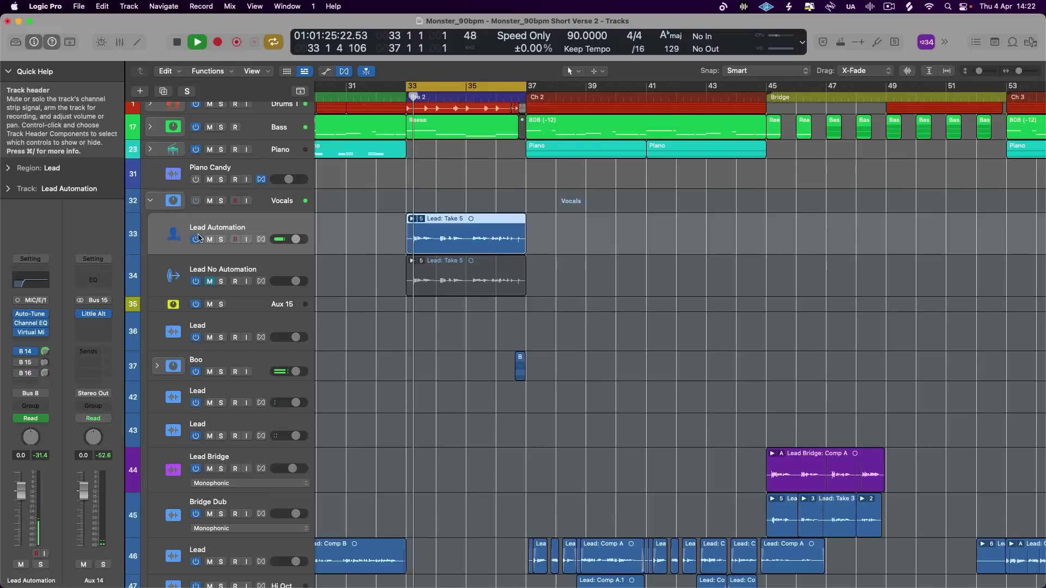
- Solo the Lead Automation and Lead No Automation tracks, unmuting the latter, with playback stopped
key("s")
key("z")
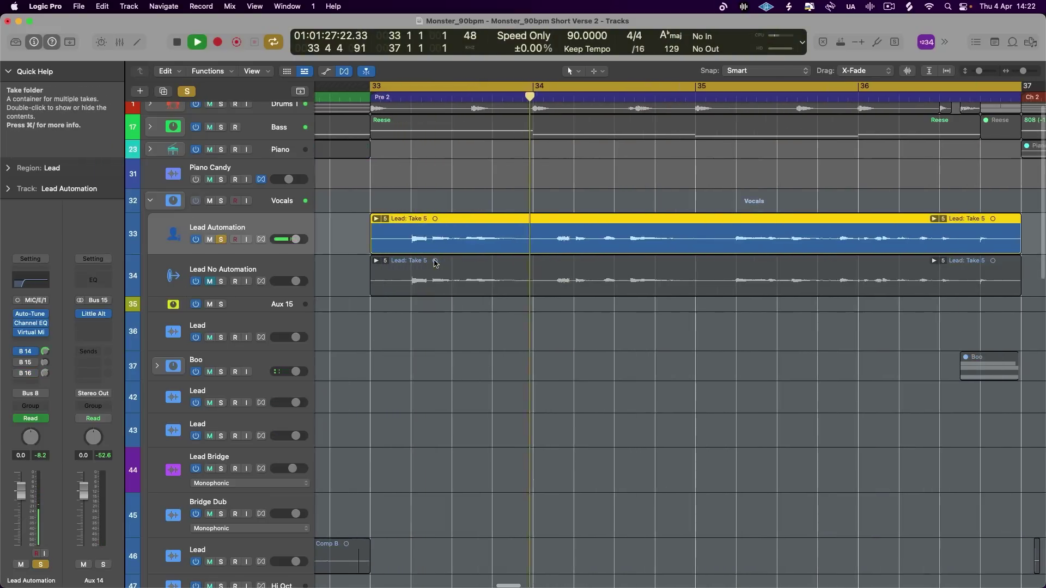
key("space")
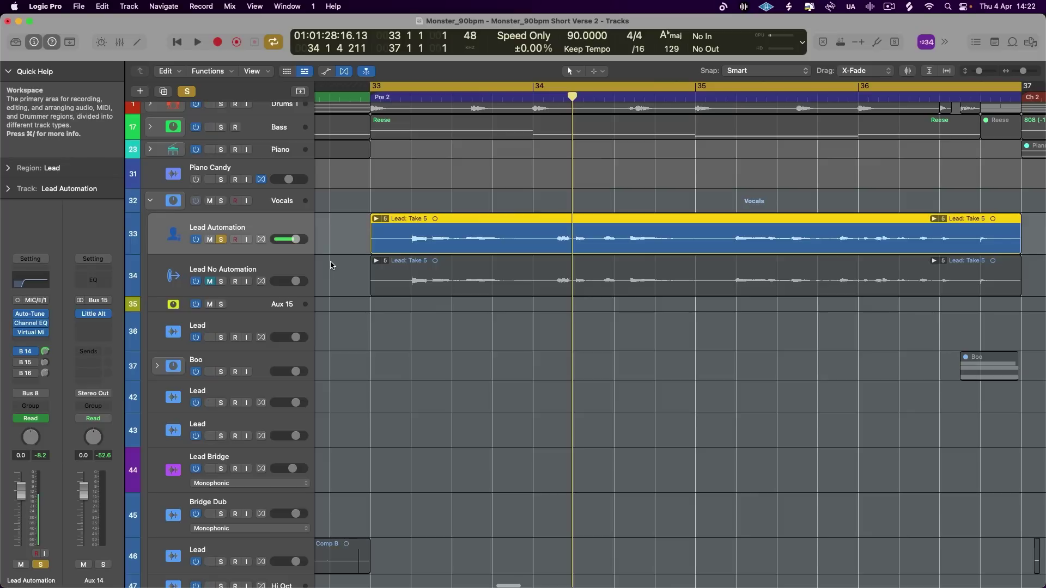
left_click(210, 282)
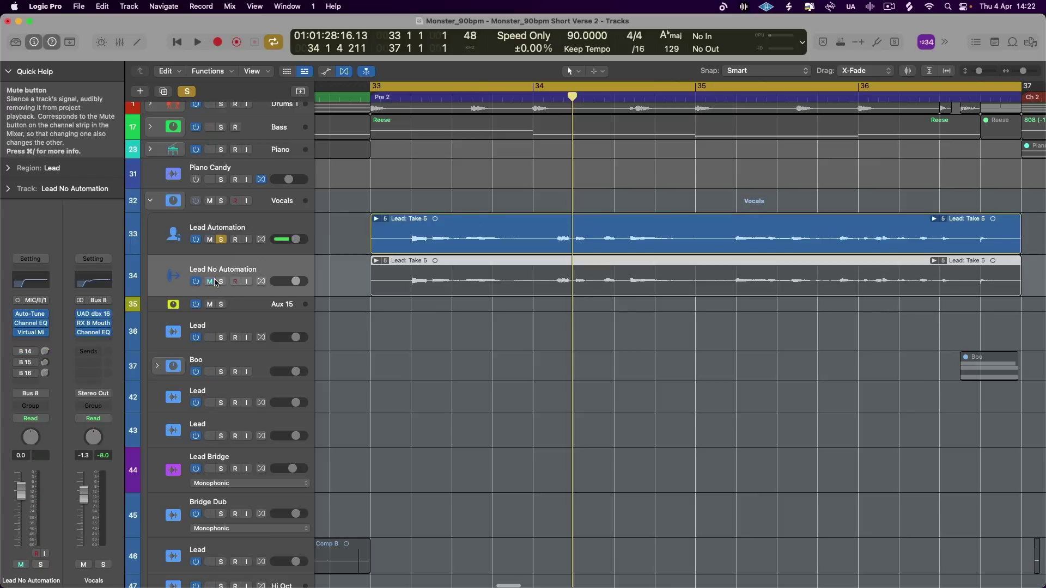
left_click(221, 281)
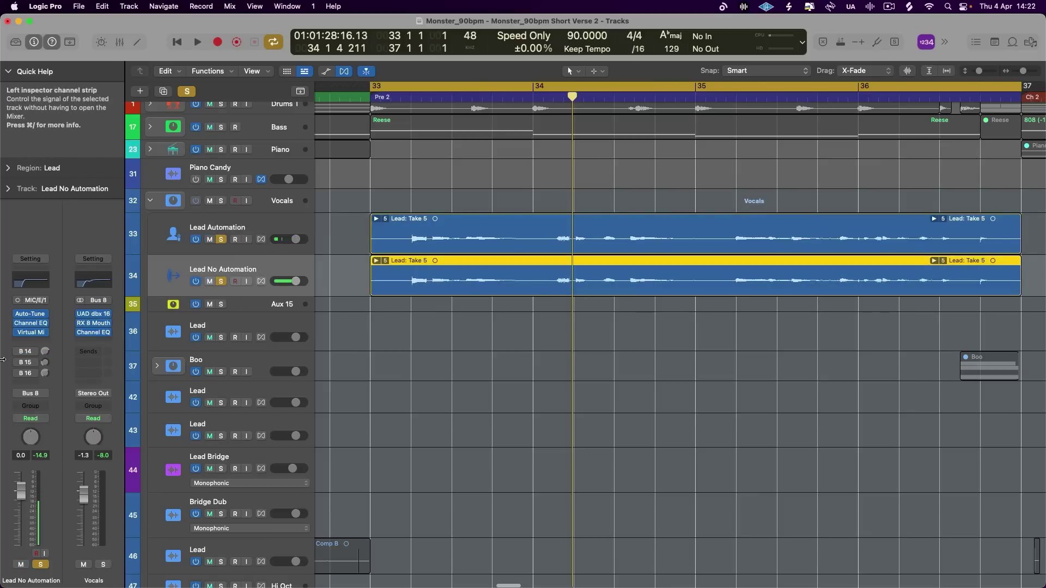
- Insert the ValhallaVintageVerb plug-in on the Lead No Automation track and close its window
left_click(33, 341)
mouse_move(68, 569)
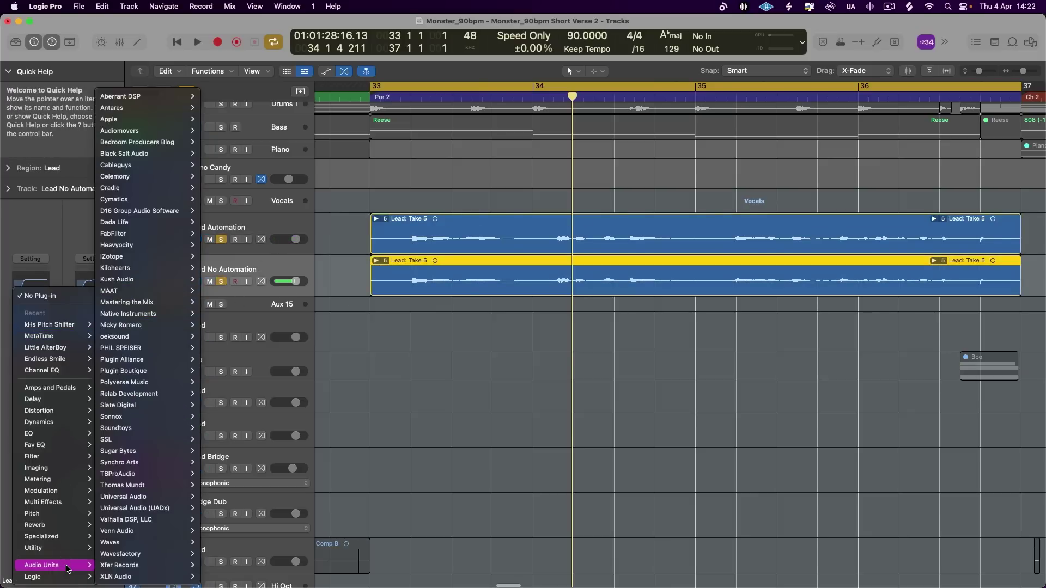
mouse_move(183, 210)
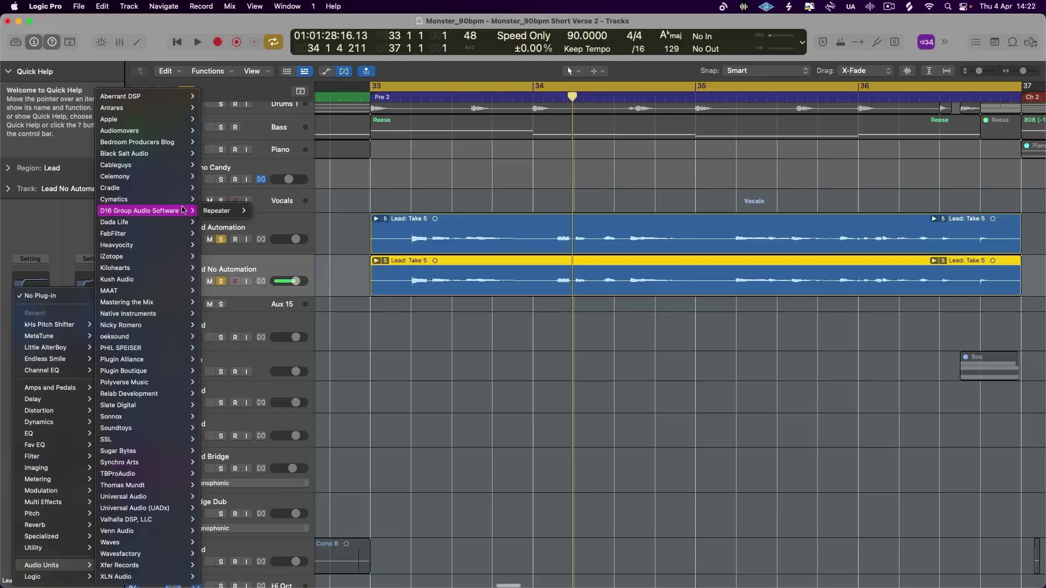
mouse_move(158, 520)
left_click(234, 536)
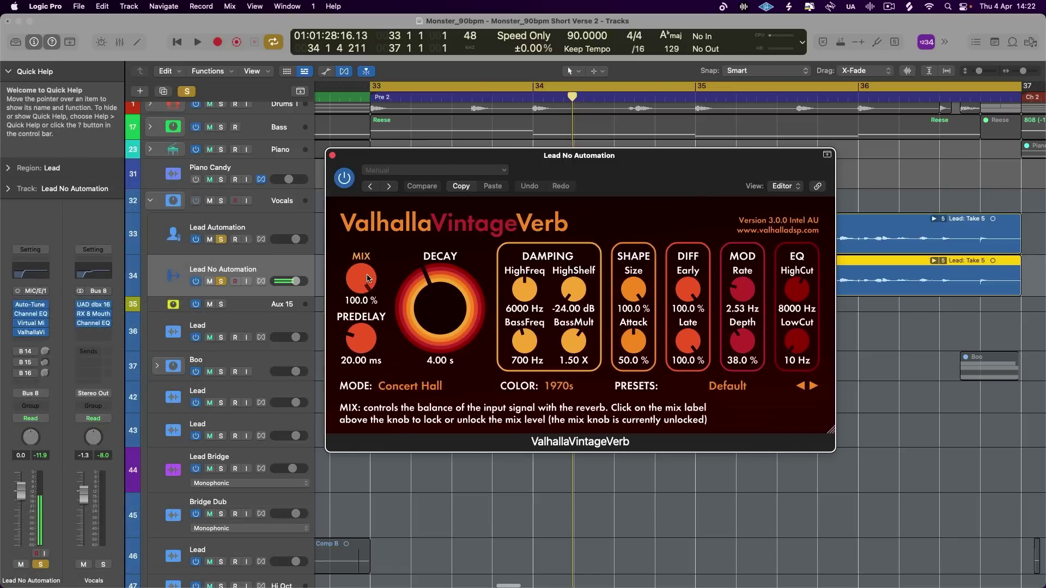
left_click_drag(456, 150, 730, 132)
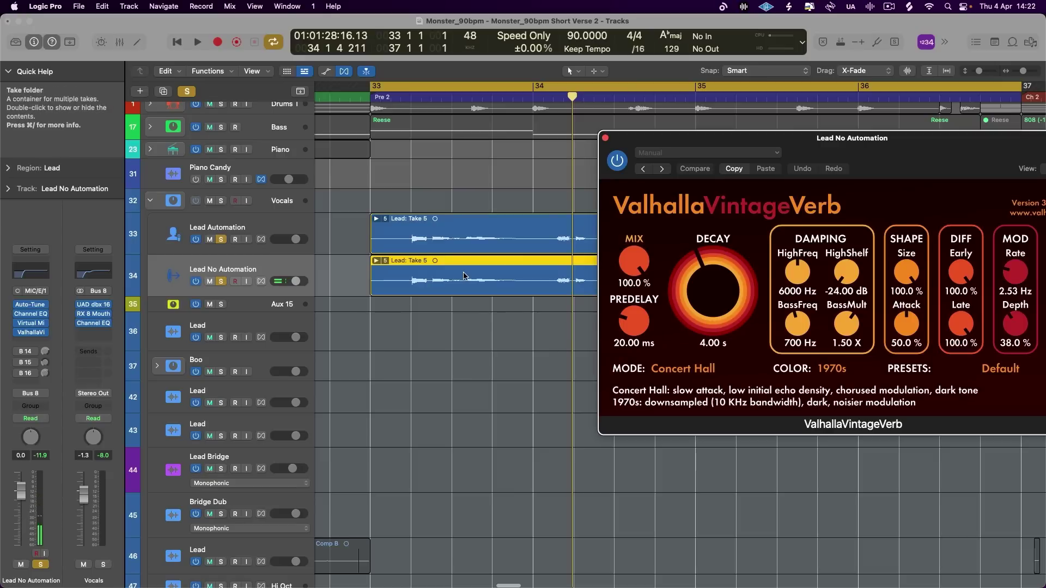
left_click_drag(709, 138, 346, 154)
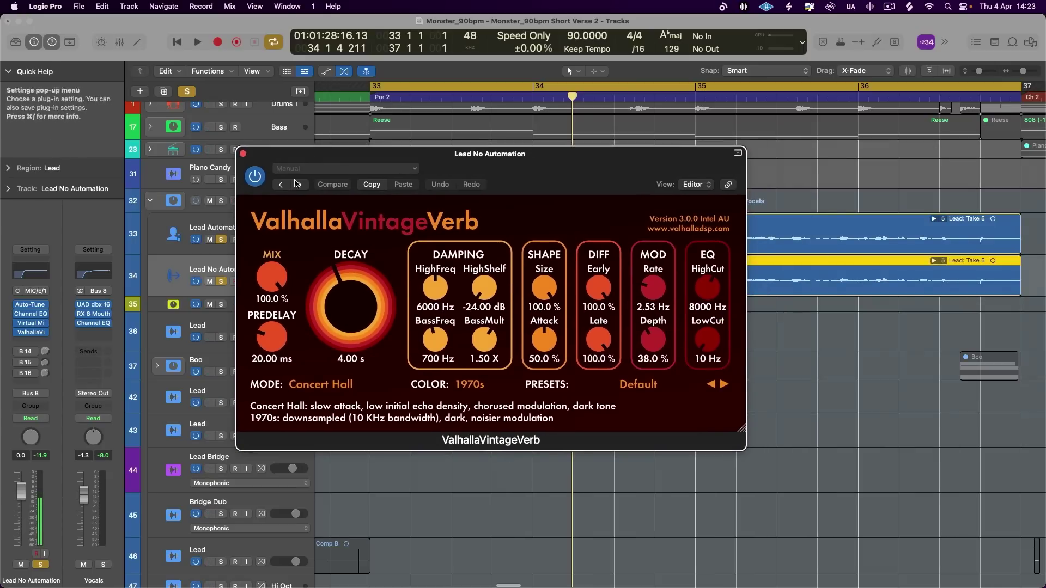
left_click(243, 154)
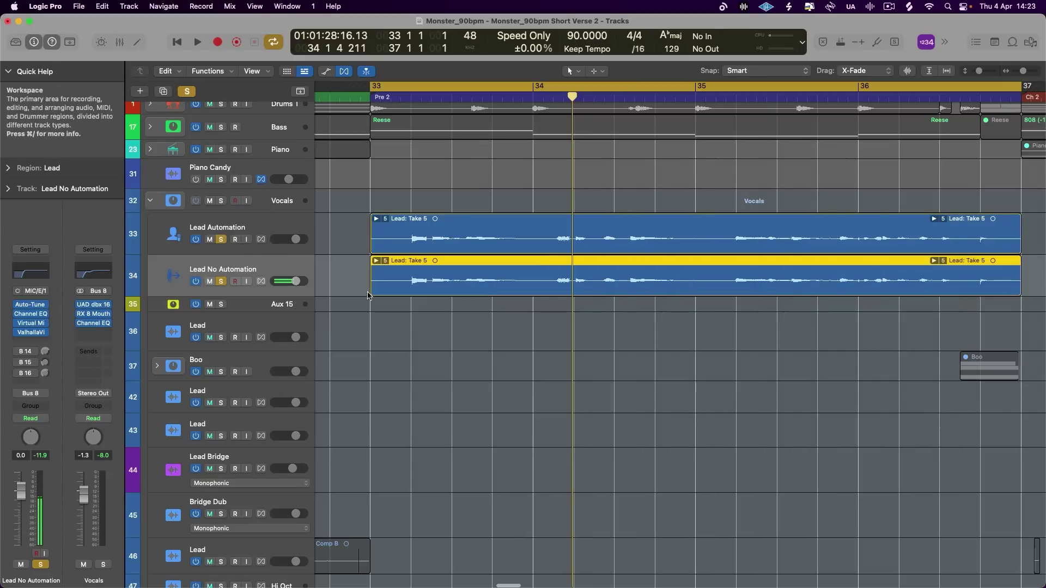
- Try a volume automation ramp to about +2.4 dB in bar 33 of Lead No Automation, undo it and hide automation
left_click(325, 71)
key("z")
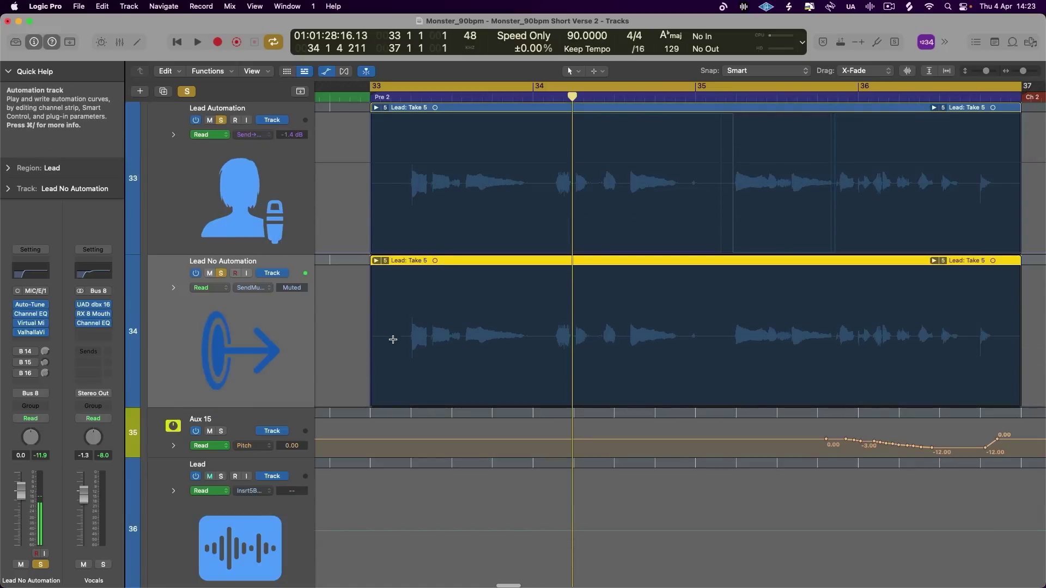
left_click(408, 345)
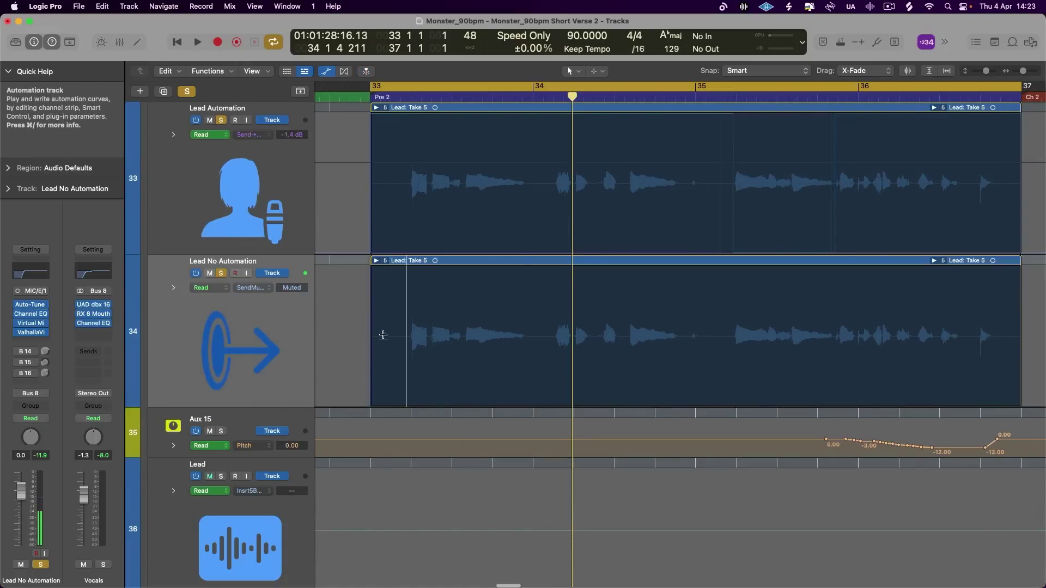
left_click_drag(380, 341, 526, 344)
left_click(261, 289)
left_click(280, 360)
left_click_drag(437, 355, 380, 309)
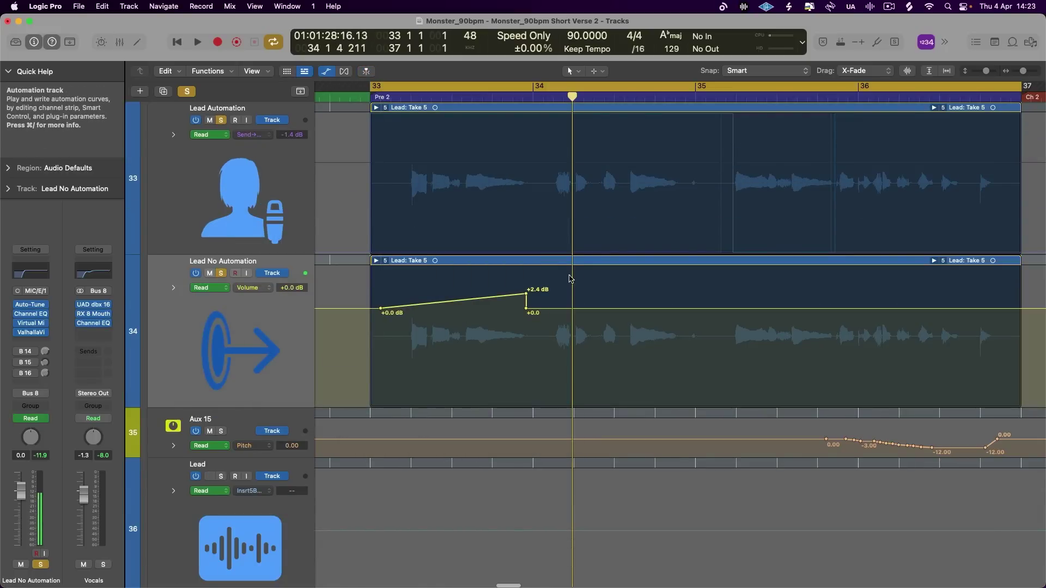
key("super+z")
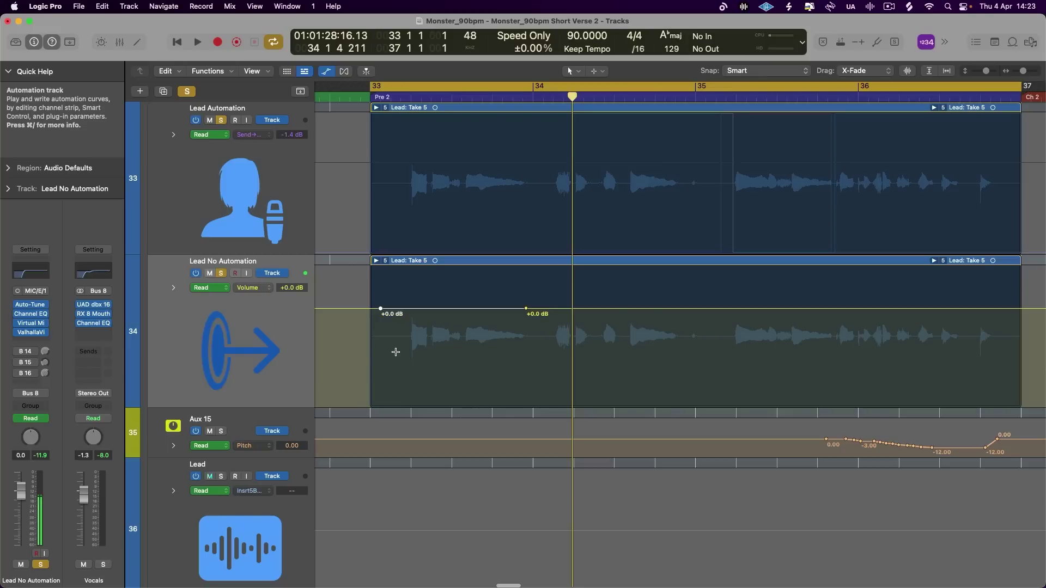
key("a")
key("z")
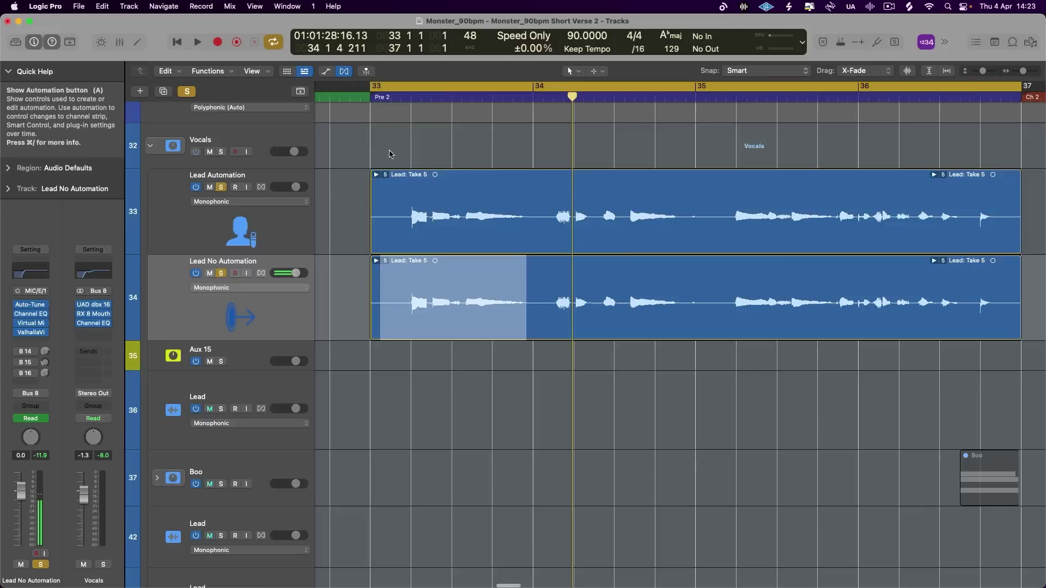
- Split out the phrase in the second half of bar 33 on Lead No Automation and delete the audio either side
left_click_drag(461, 276, 522, 277)
left_click(500, 310)
left_click(502, 271)
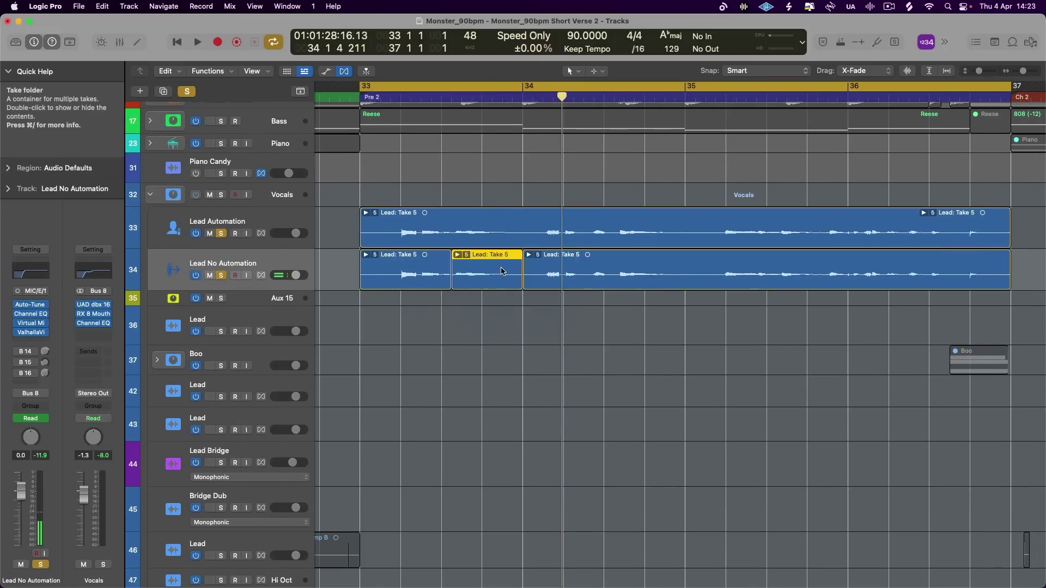
key("Delete")
left_click(695, 273)
key("Delete")
- Play the throw, copy the phrase in the second half of bar 34 from Lead Automation to Lead No Automation, and play again
key("space")
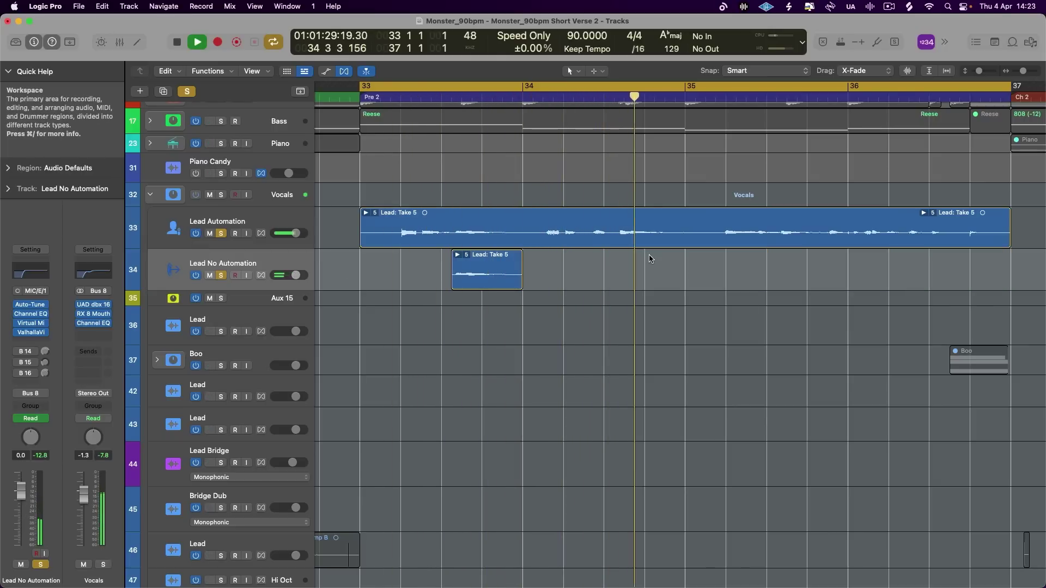
key("space")
left_click_drag(615, 229, 653, 284)
left_click(666, 236)
key("space")
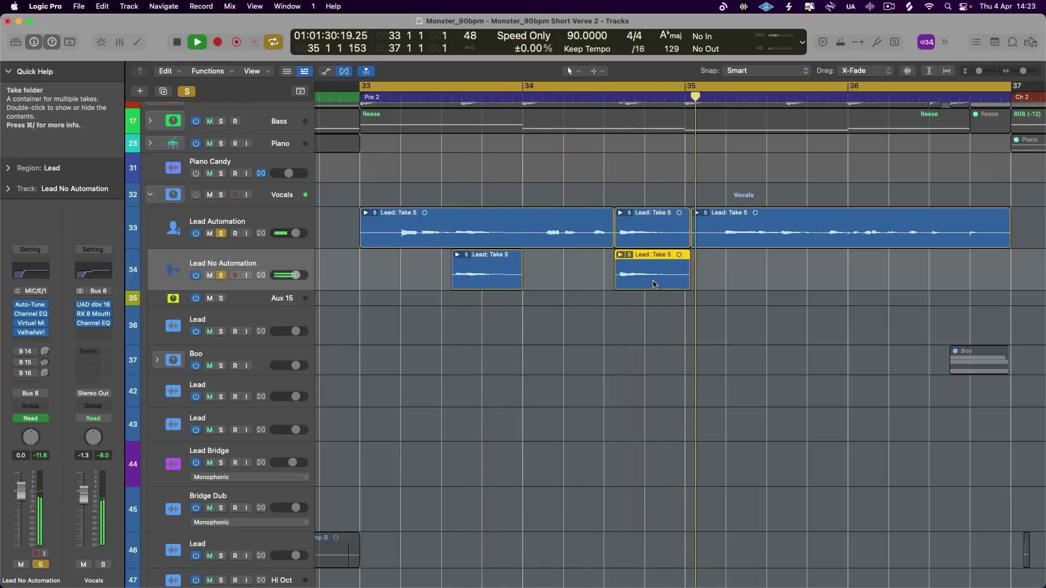
- Bring up the Bus 14 send's channel strip, stop playback, select the Lead Automation track and show track automation
left_click(24, 352)
key("space")
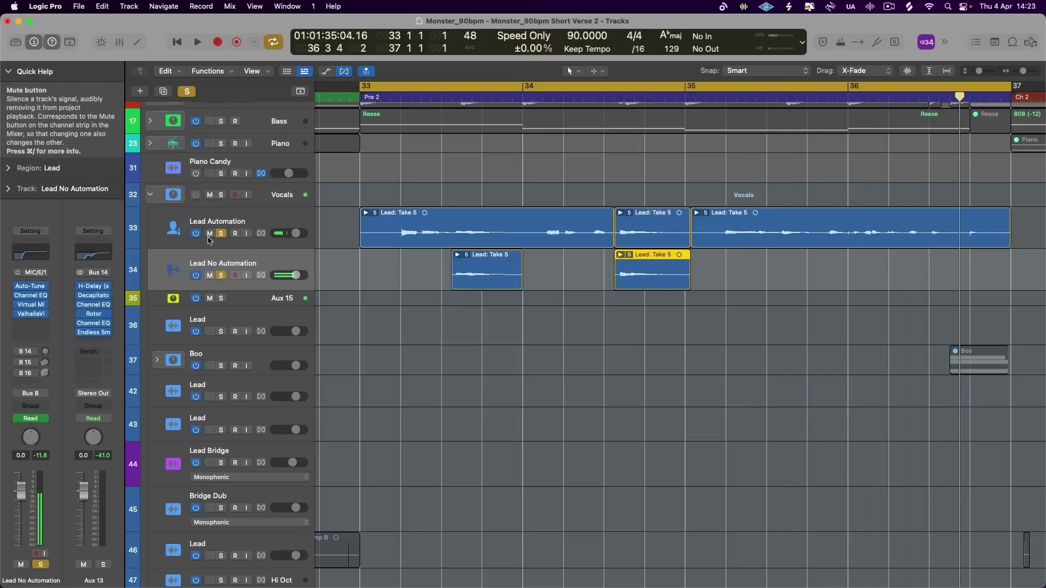
left_click(218, 226)
key("a")
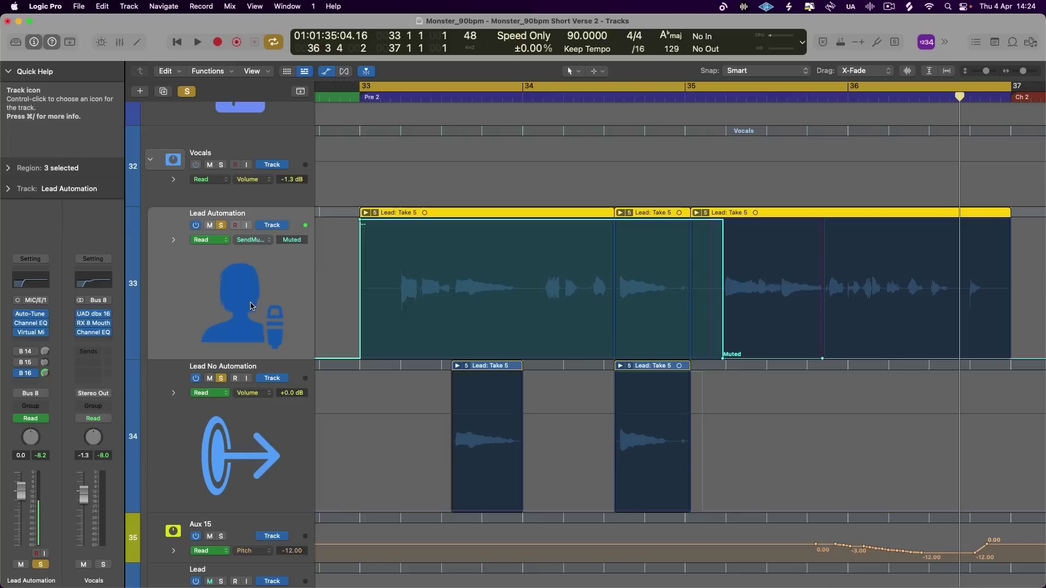
- Set the Bus 14 send-mute automation on Lead Automation to Muted from bar 33, then hide track automation
left_click(467, 292)
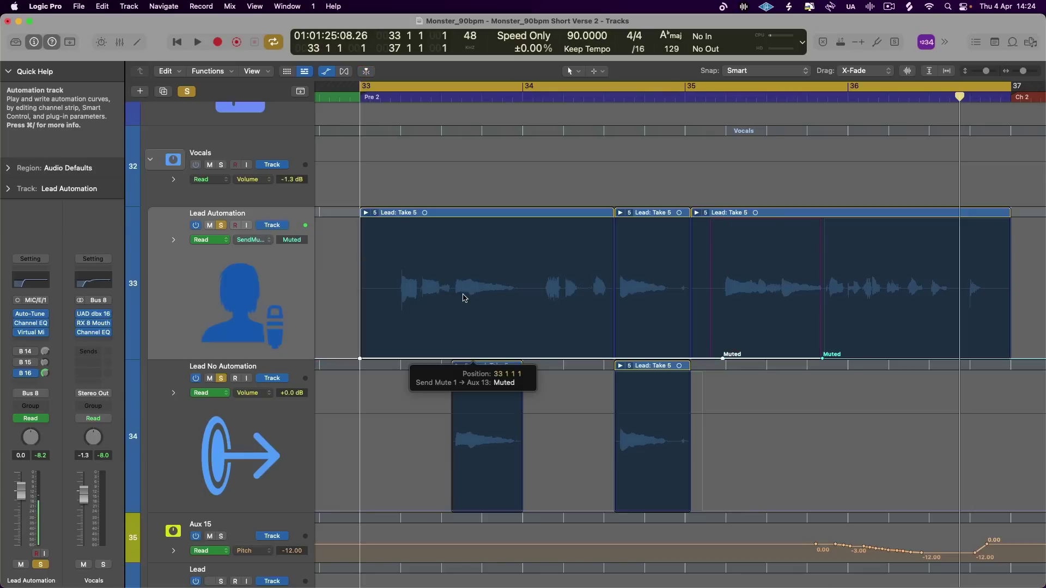
left_click(326, 72)
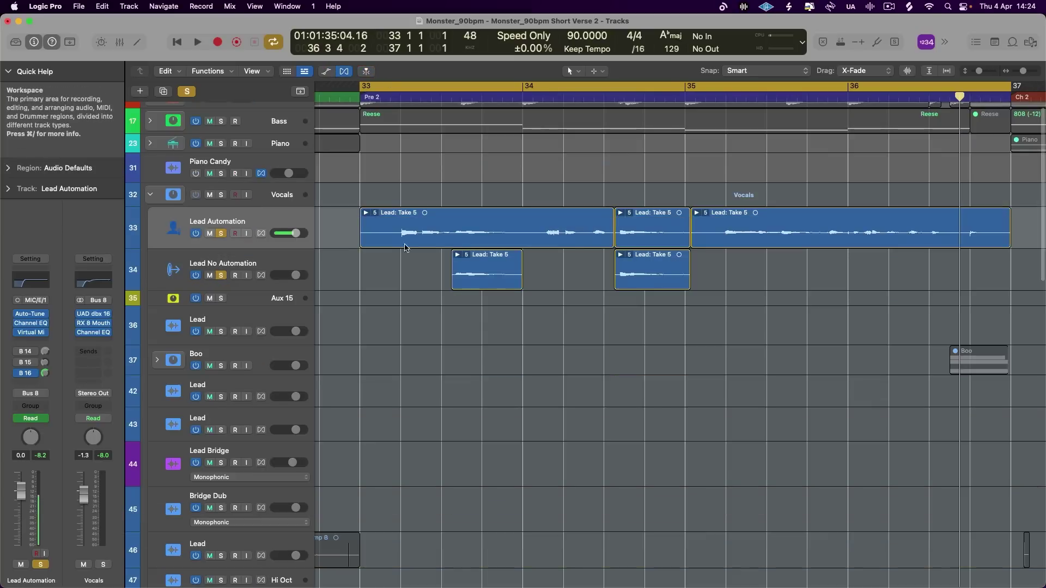
left_click_drag(295, 280, 297, 354)
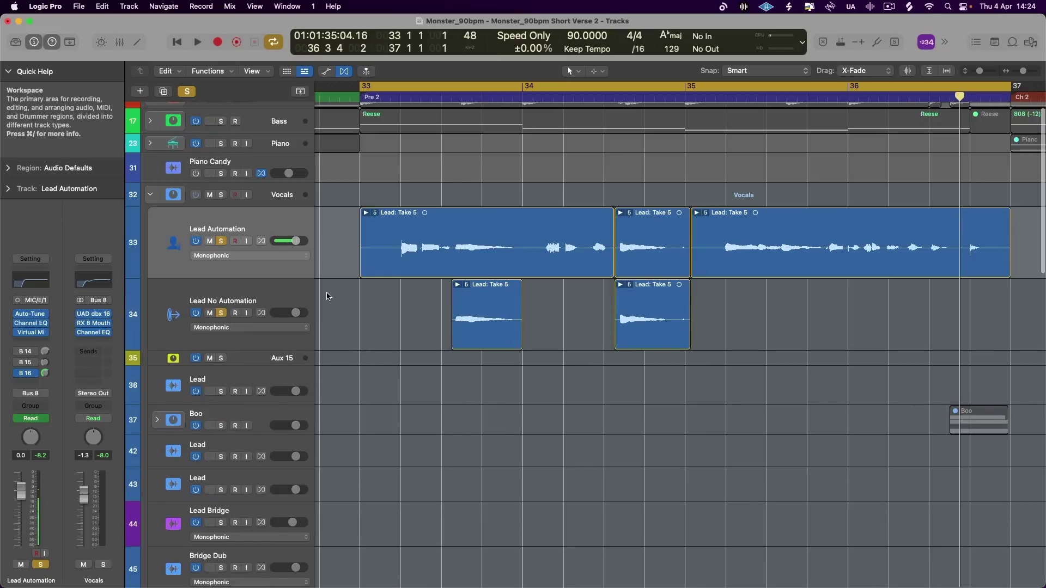
- Play the phrases from bar 33 and examine the Channel EQ and ValhallaVintageVerb settings on Lead No Automation
key("space")
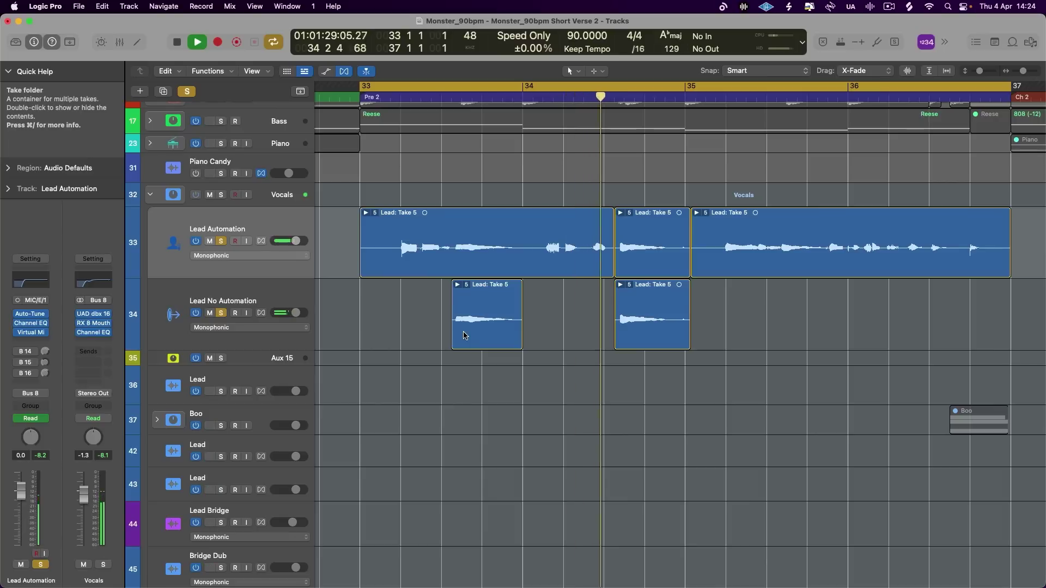
key("space")
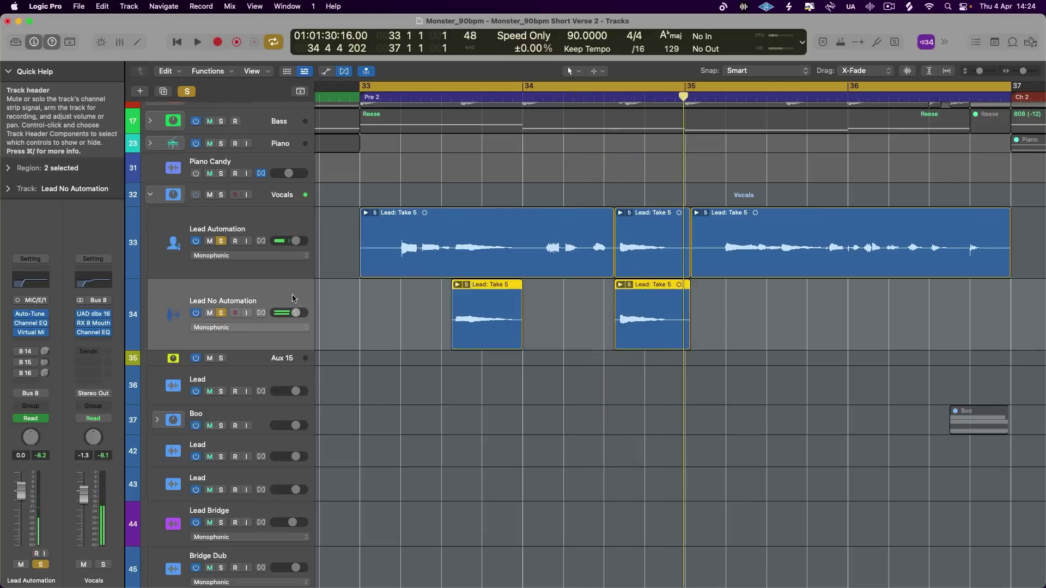
left_click(334, 327)
left_click(30, 271)
left_click_drag(572, 347, 611, 393)
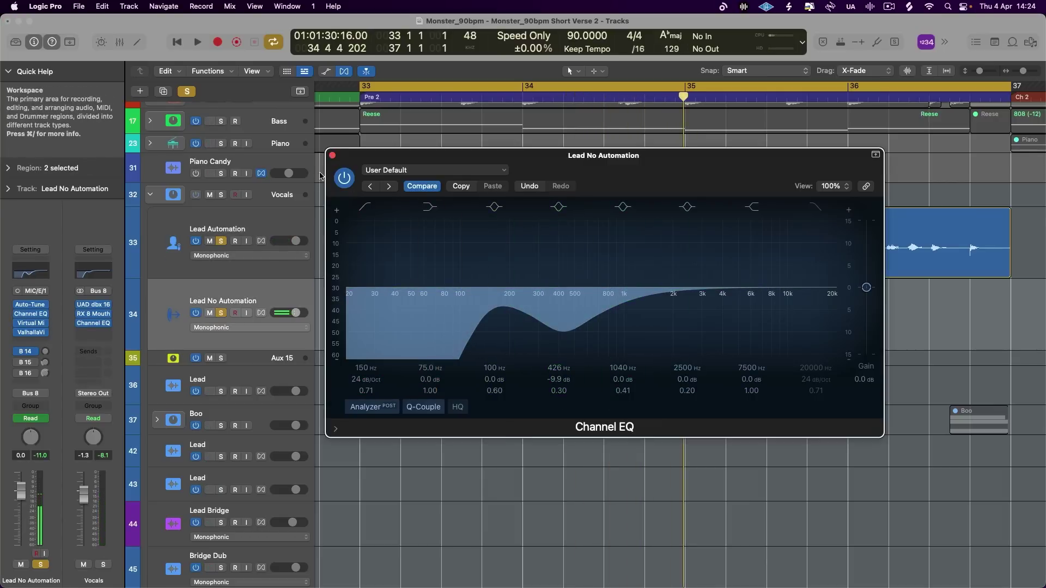
left_click(332, 154)
left_click(28, 333)
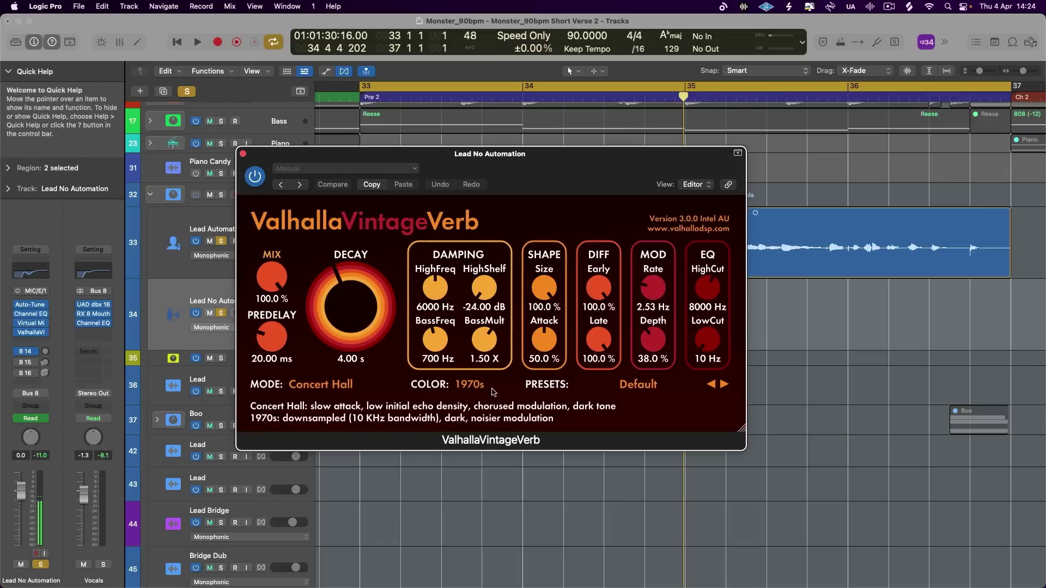
left_click(244, 154)
- Play the throws while adjusting the Lead No Automation track's volume, ending at -5.8 dB
left_click_drag(296, 313, 303, 313)
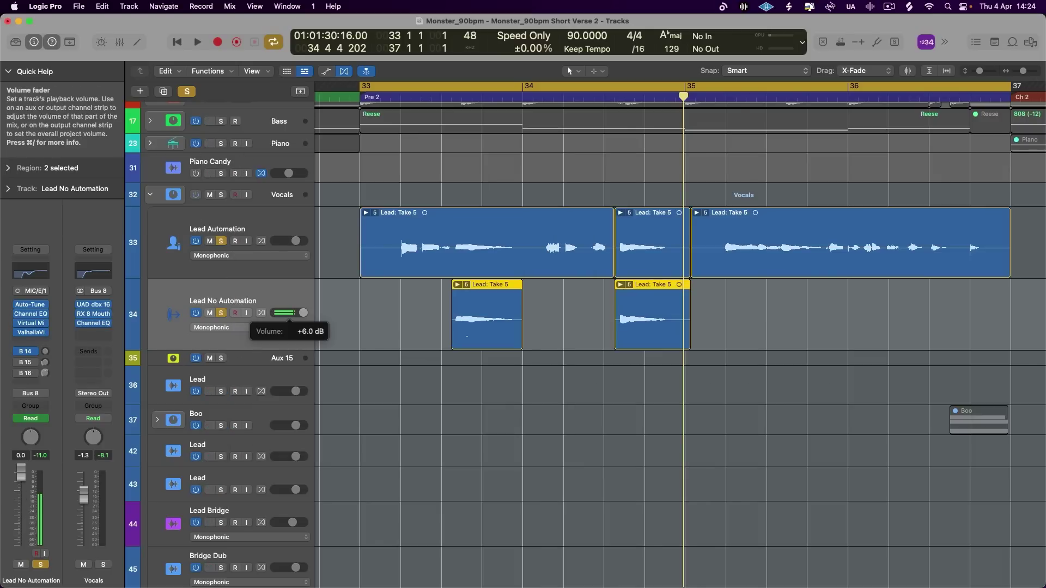
left_click(297, 270)
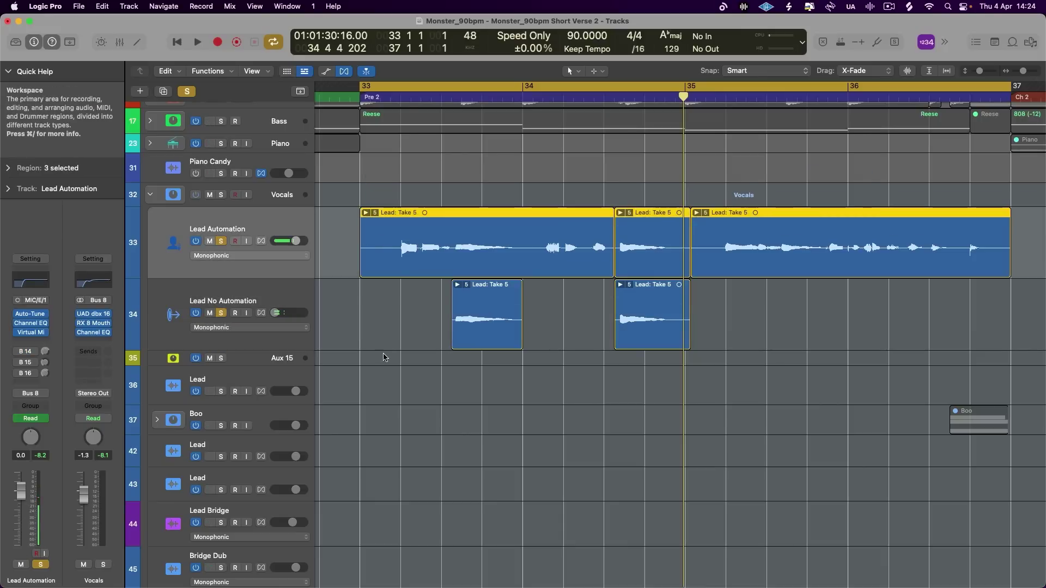
key("Down")
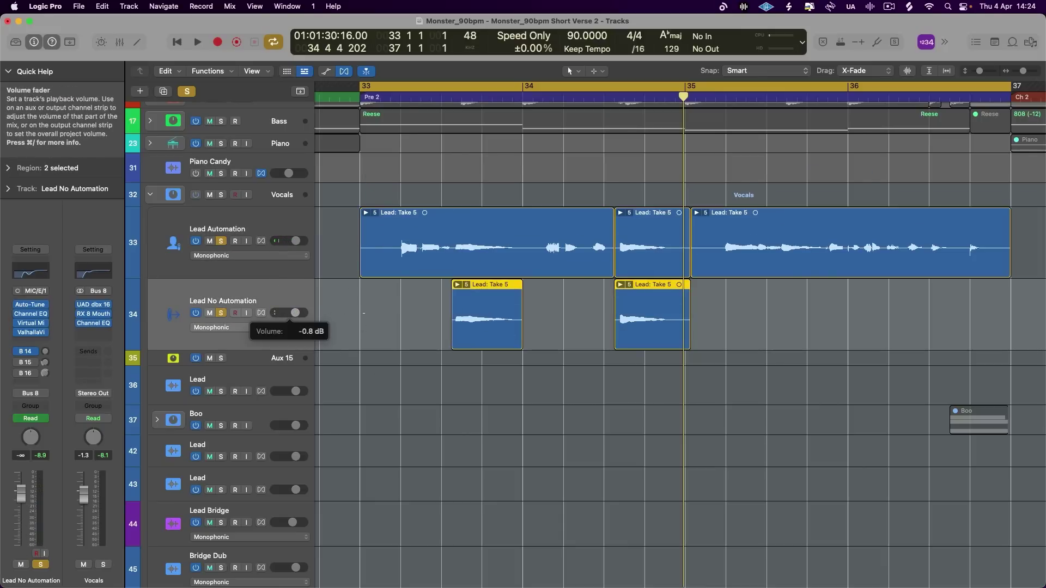
key("space")
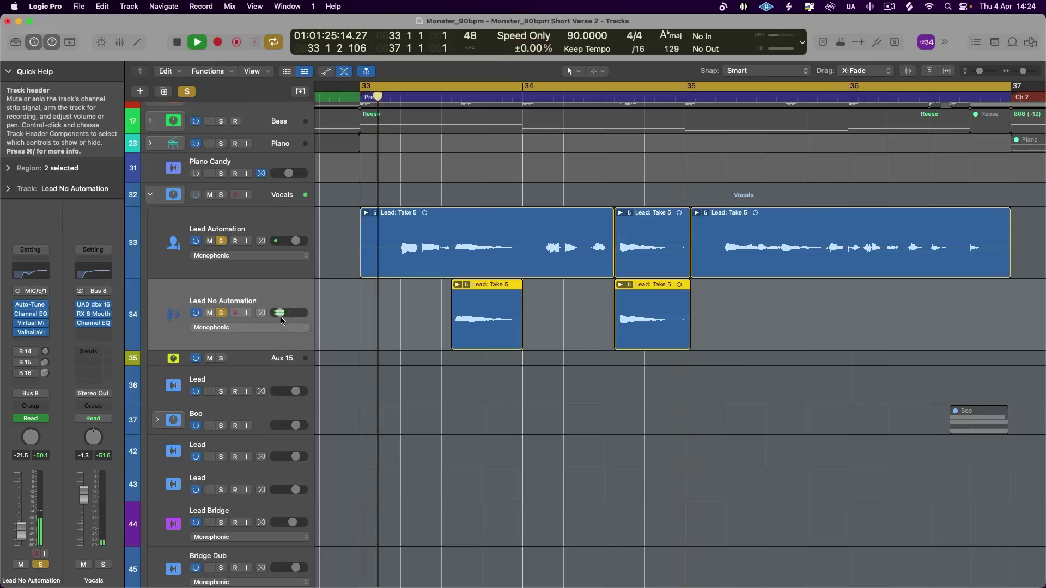
scroll(292, 311, "up", 5)
scroll(282, 313, "up", 4)
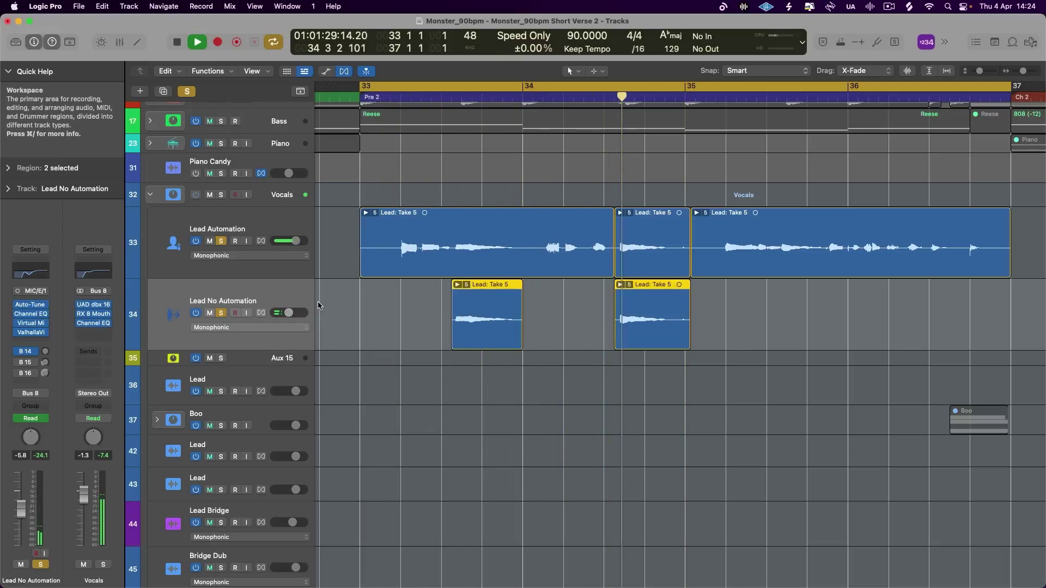
key("space")
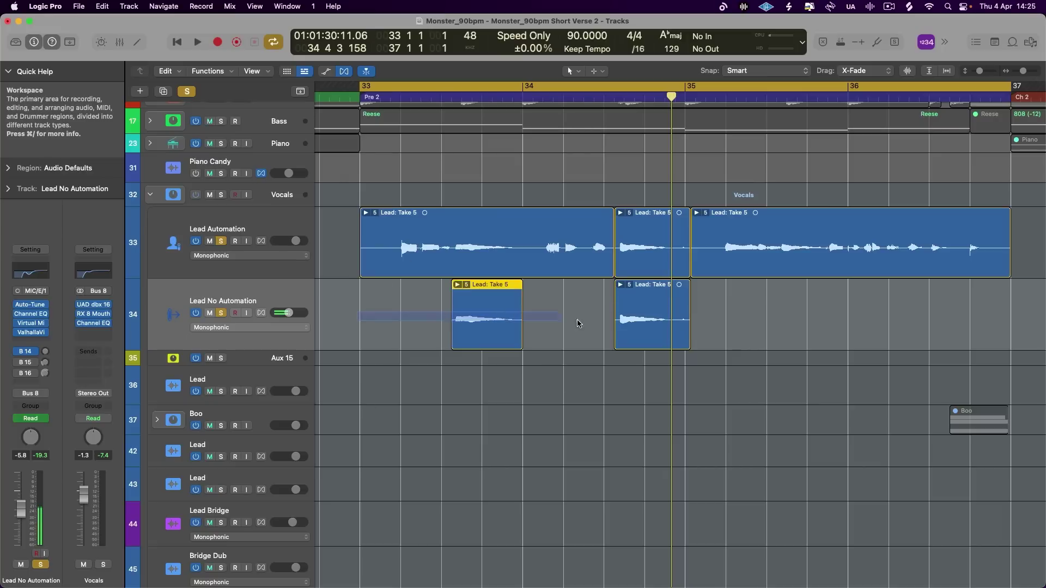
- Remove ValhallaVintageVerb from the Lead No Automation channel strip
left_click(43, 332)
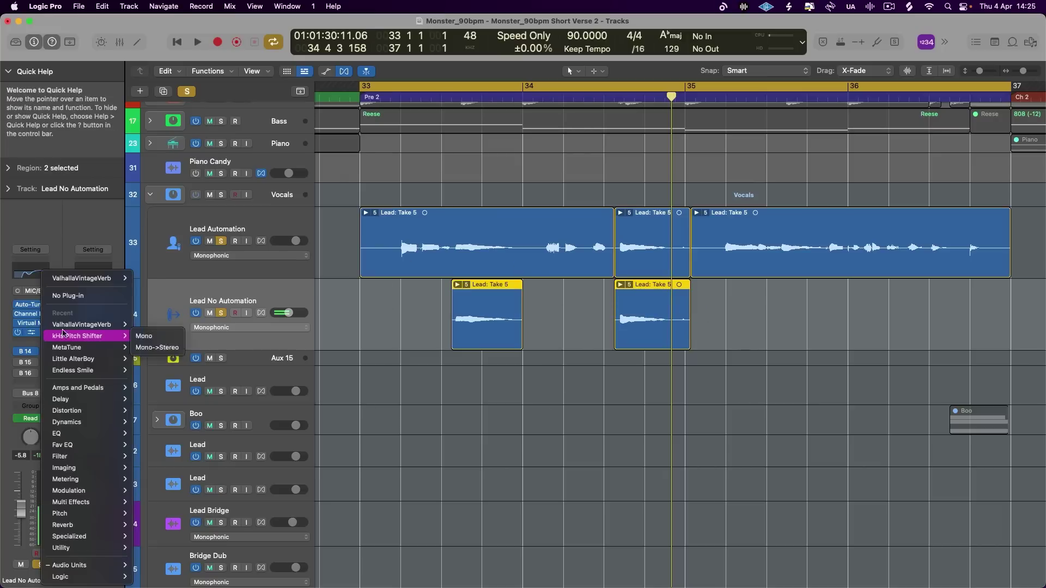
left_click(70, 297)
left_click(42, 340)
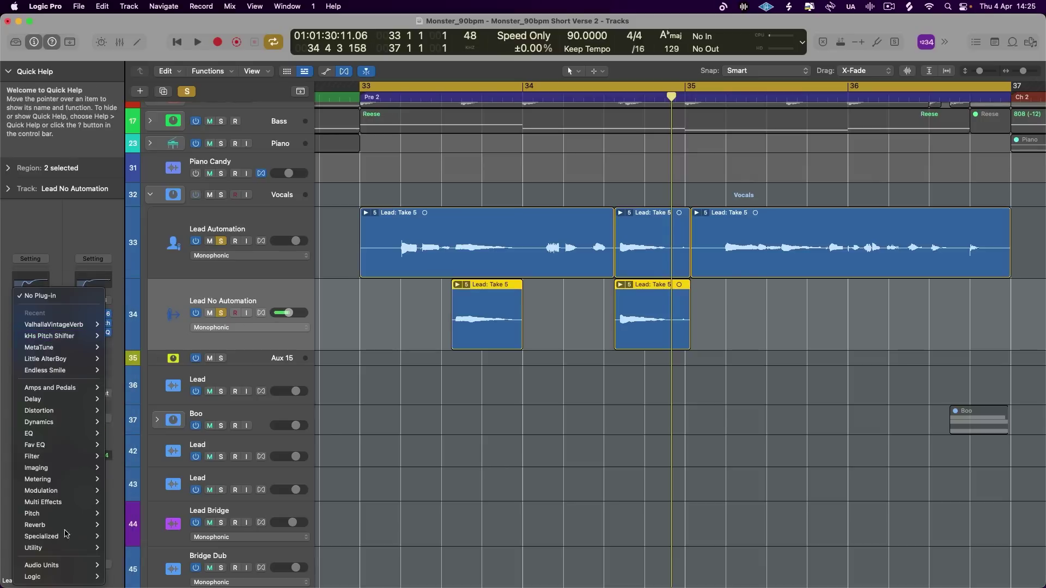
mouse_move(86, 566)
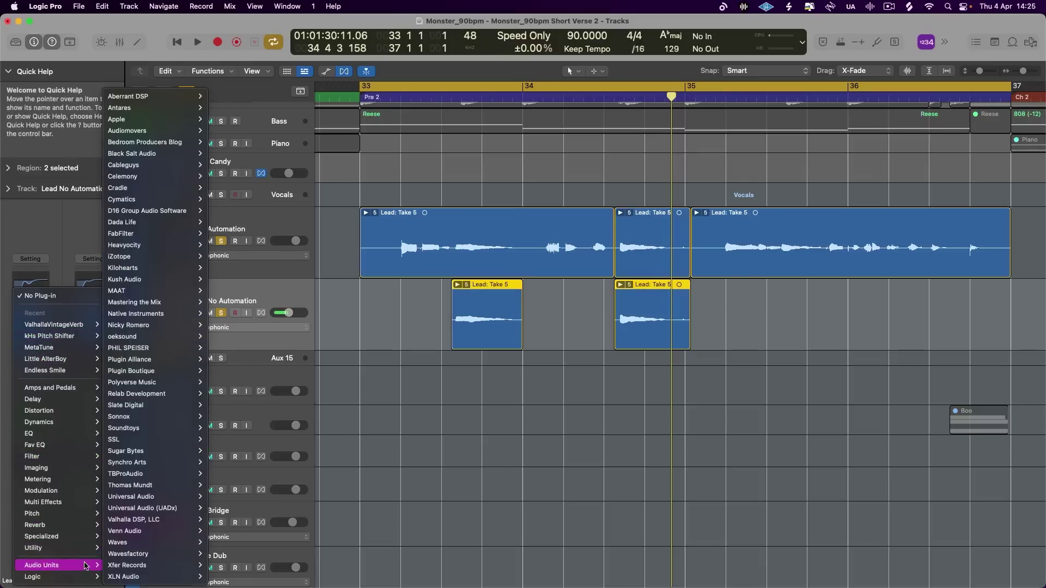
mouse_move(146, 293)
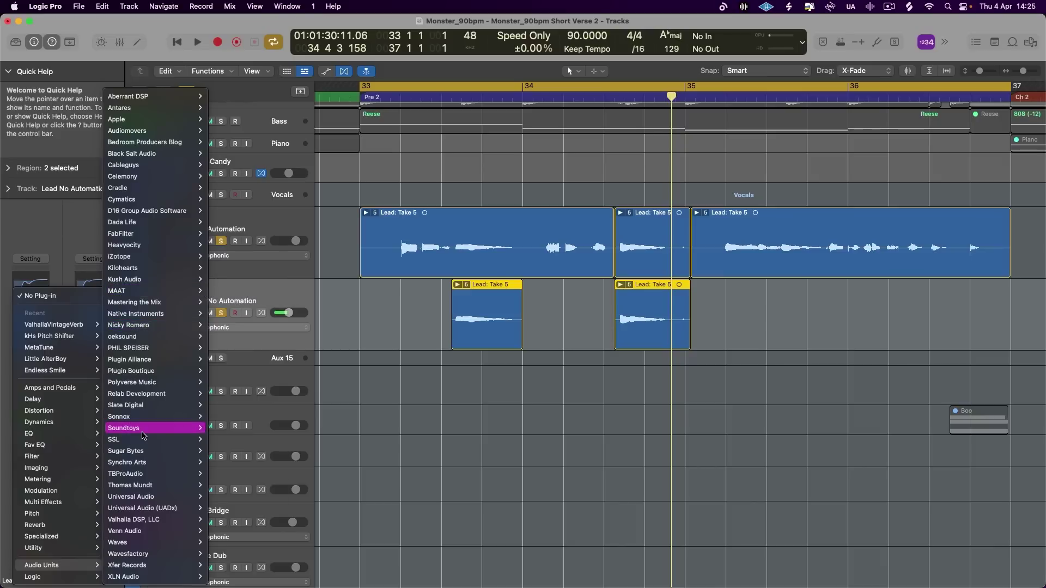
mouse_move(177, 188)
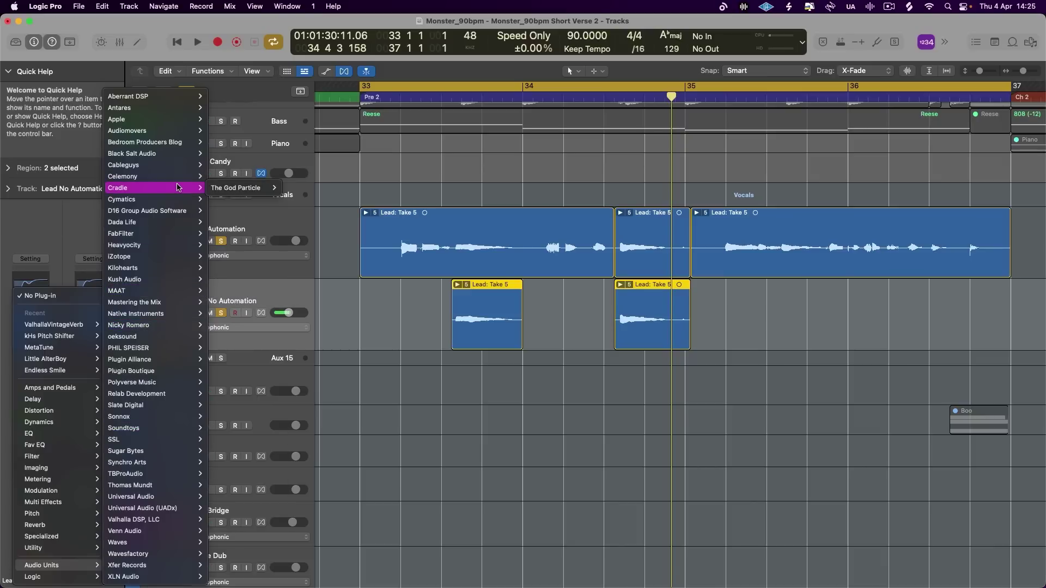
key("Escape")
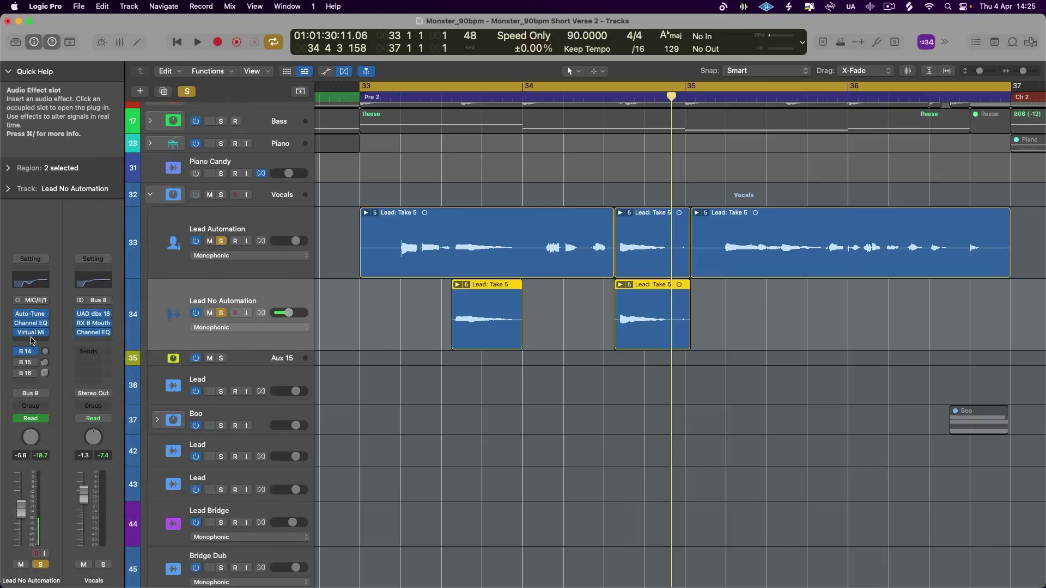
- Insert the Repeater delay on Lead No Automation, change its spread, and audition it with both delay rates at 1/4
left_click(31, 341)
type("repeater")
key("Return")
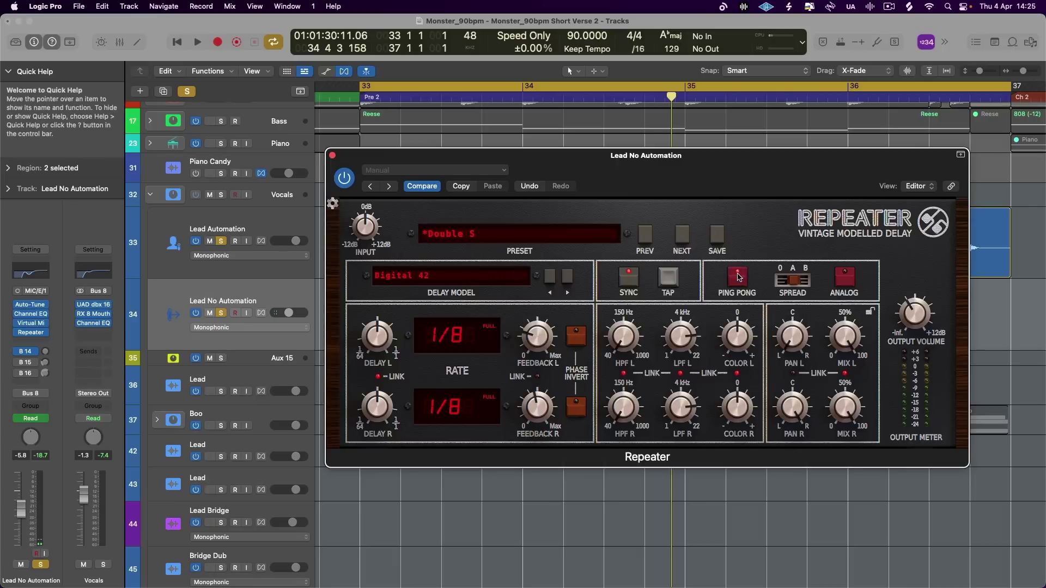
left_click(789, 281)
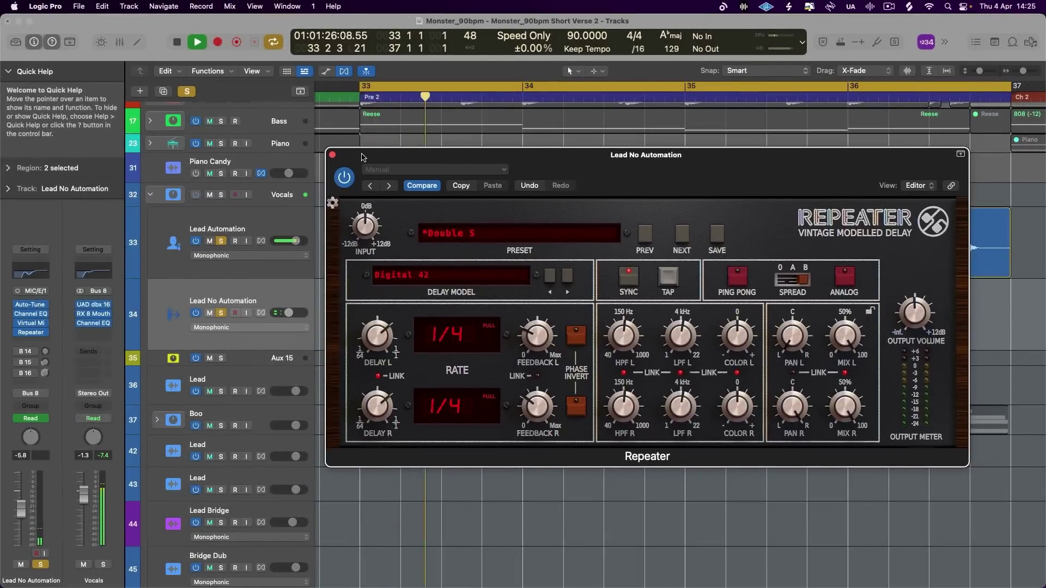
left_click_drag(362, 157, 583, 145)
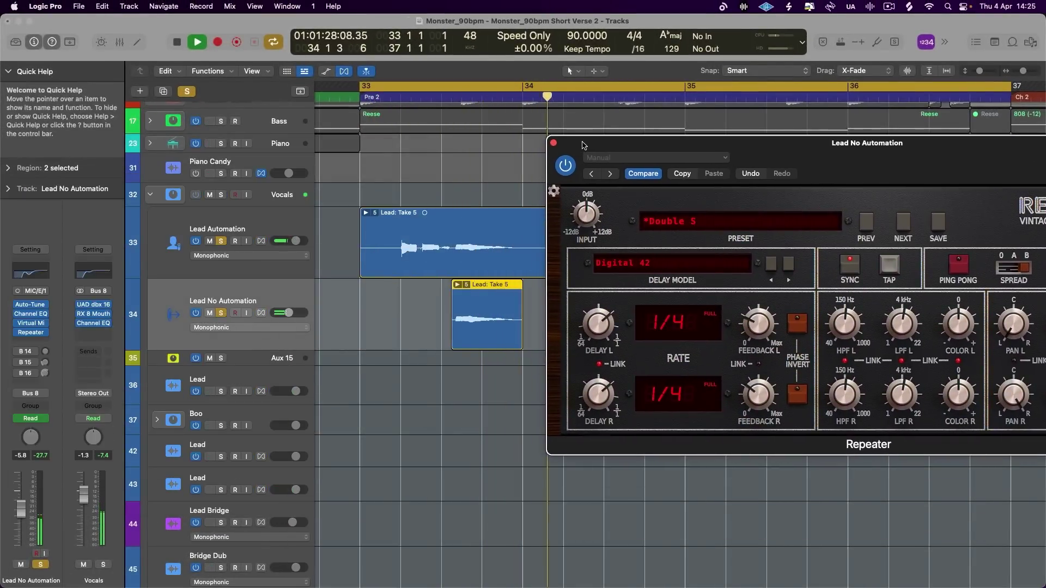
left_click(554, 144)
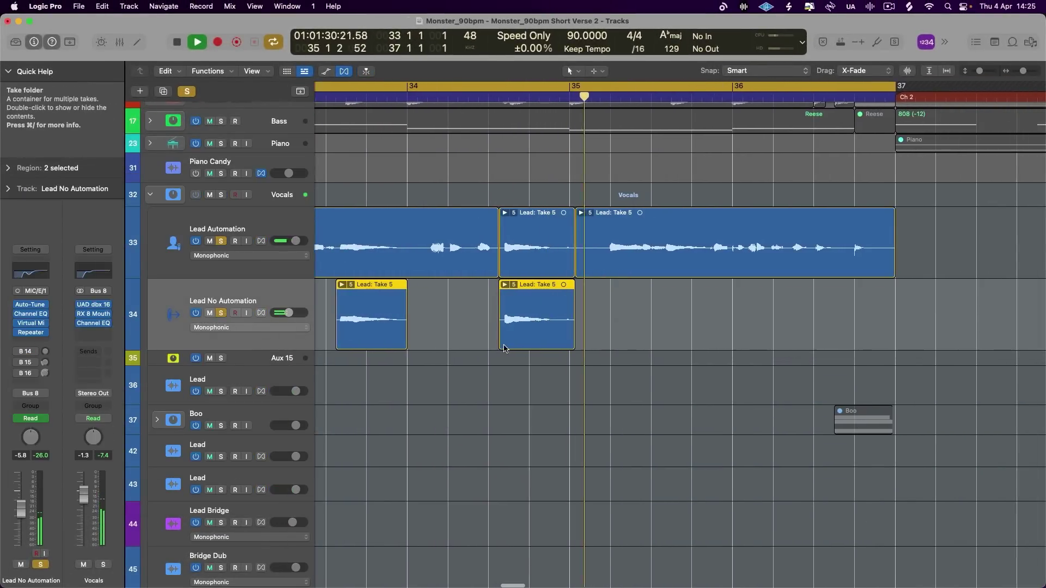
- Copy the first half of bar 33 and the short phrase before the bar 34 throw from Lead Automation to Lead No Automation
scroll(504, 349, "left", 3)
key("space")
mouse_move(580, 344)
left_mouse_down()
mouse_move(561, 346)
mouse_move(580, 346)
left_mouse_up()
left_click_drag(555, 274, 564, 333)
scroll(528, 286, "left", 2)
left_click_drag(522, 254, 492, 322)
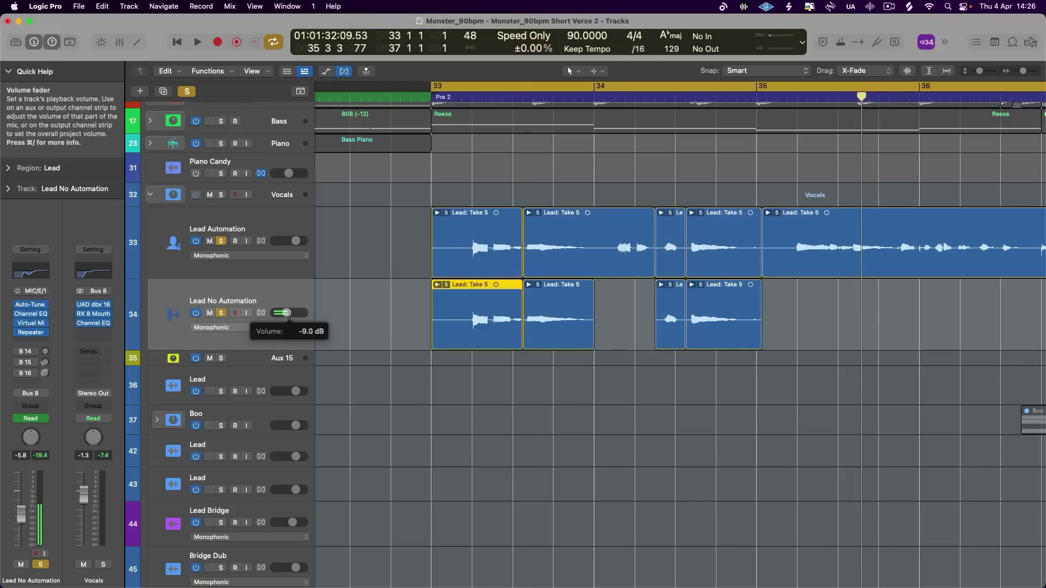
- Set the Lead No Automation volume to -9.2 dB and play back the extended delay throws
left_click_drag(286, 313, 284, 313)
key("space")
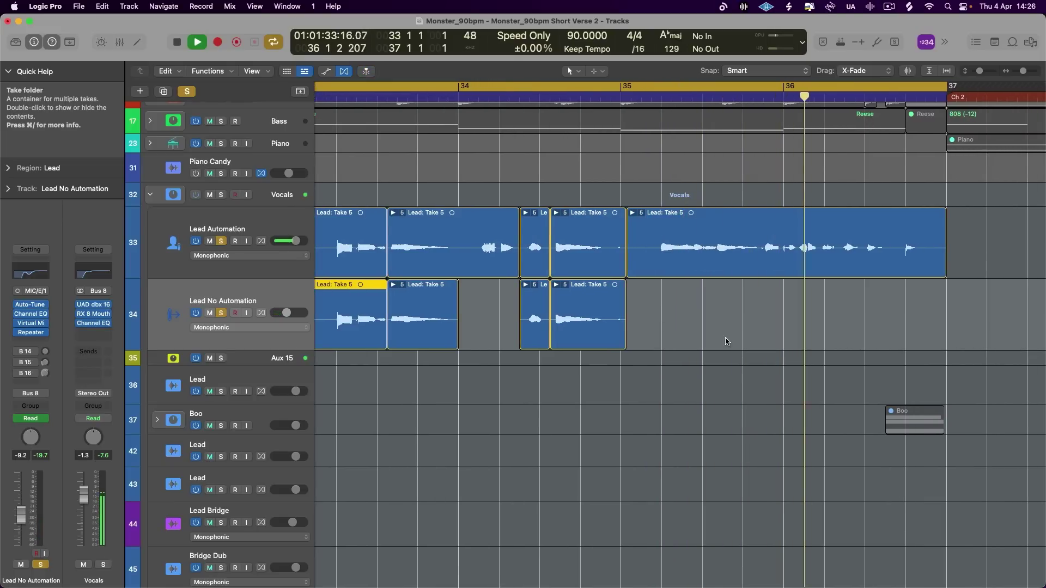
key("space")
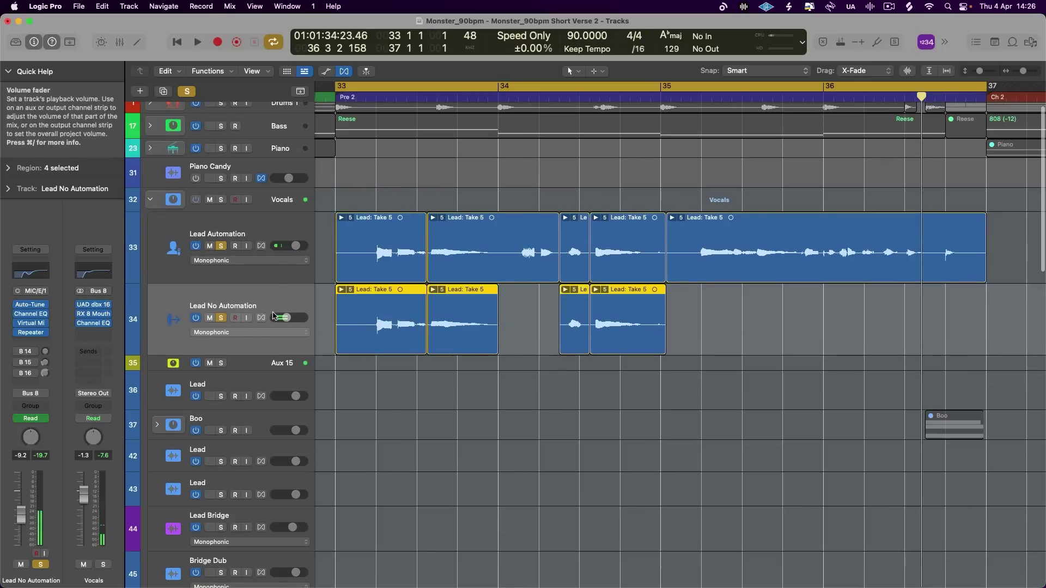
- Replace Repeater on Lead No Automation with ValhallaVintageVerb in Mono->Stereo
left_click(44, 332)
mouse_move(46, 336)
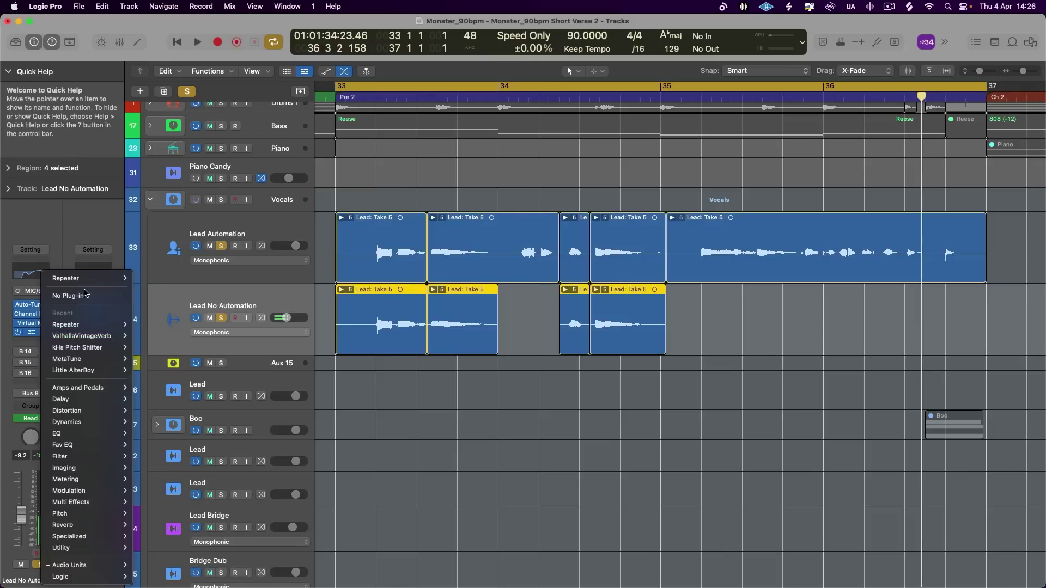
mouse_move(99, 350)
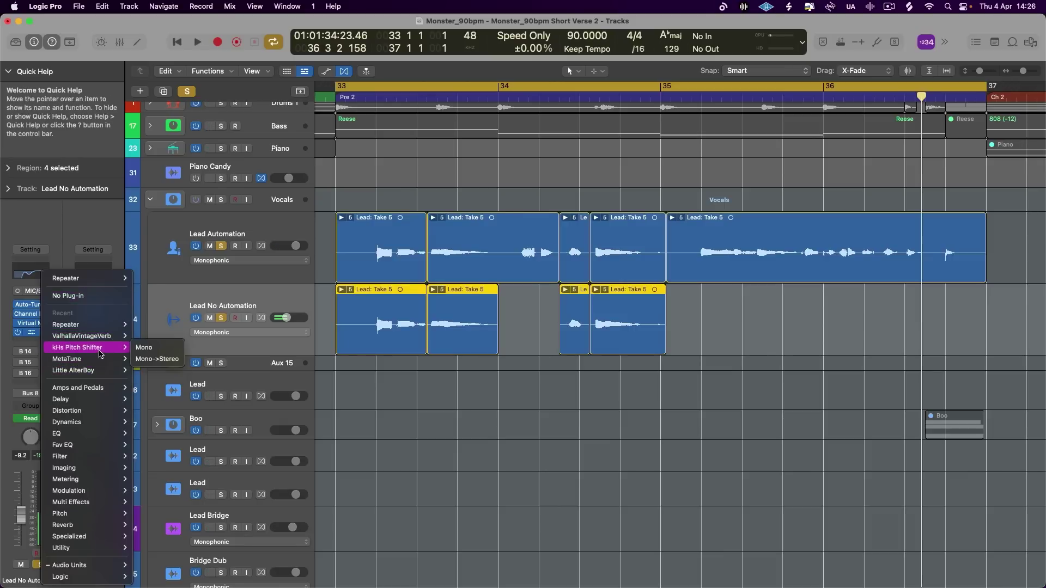
mouse_move(91, 569)
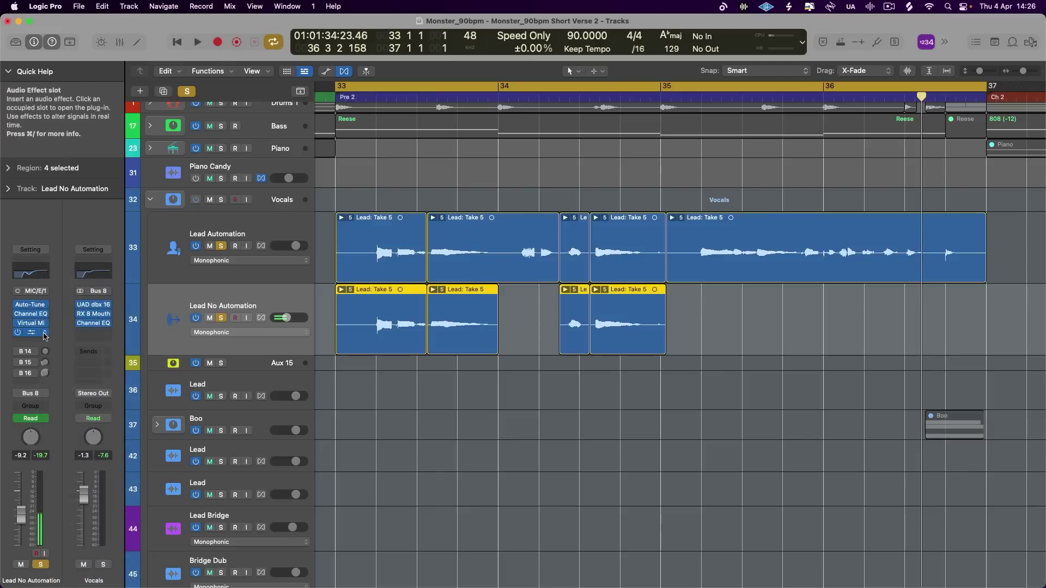
mouse_move(56, 336)
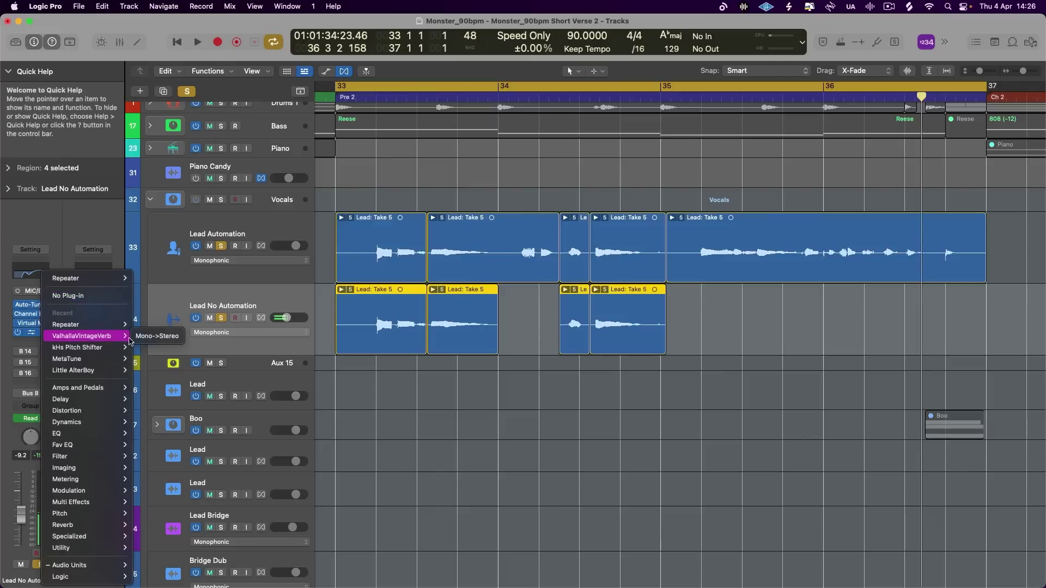
left_click(157, 336)
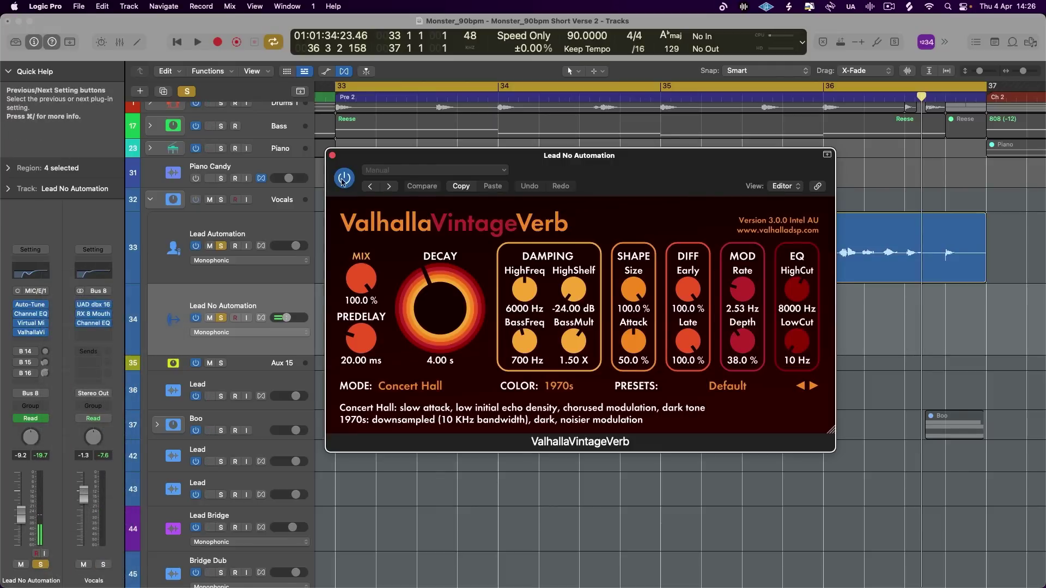
left_click(332, 156)
- Show automation and draw a volume ramp across bar 33 on Lead No Automation, rising from about -48.9 dB to -5.5 dB
left_click(325, 72)
left_click_drag(337, 281, 503, 303)
left_click_drag(371, 288, 372, 322)
left_click_drag(321, 282, 322, 355)
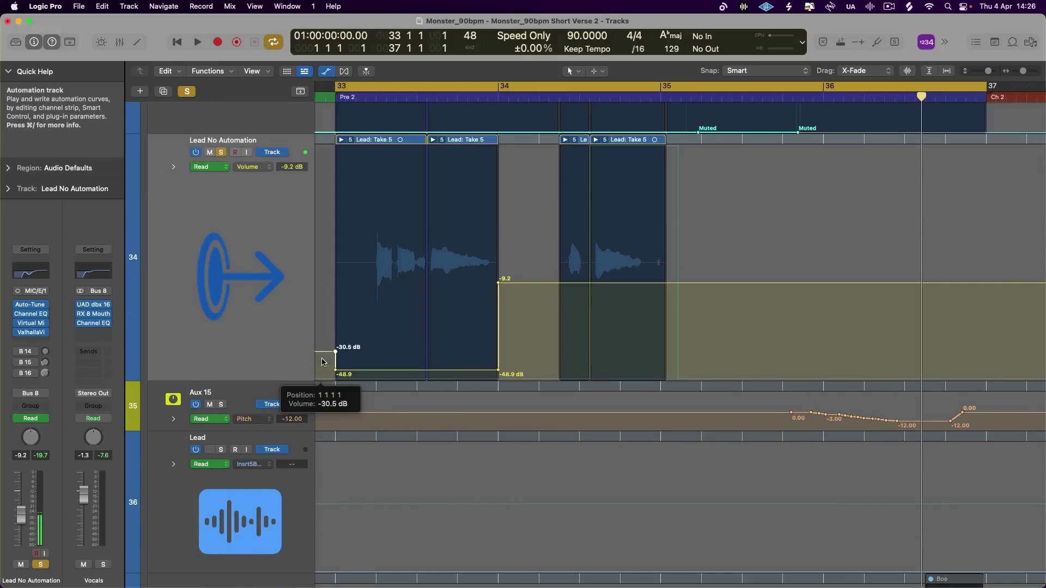
left_click_drag(498, 370, 498, 260)
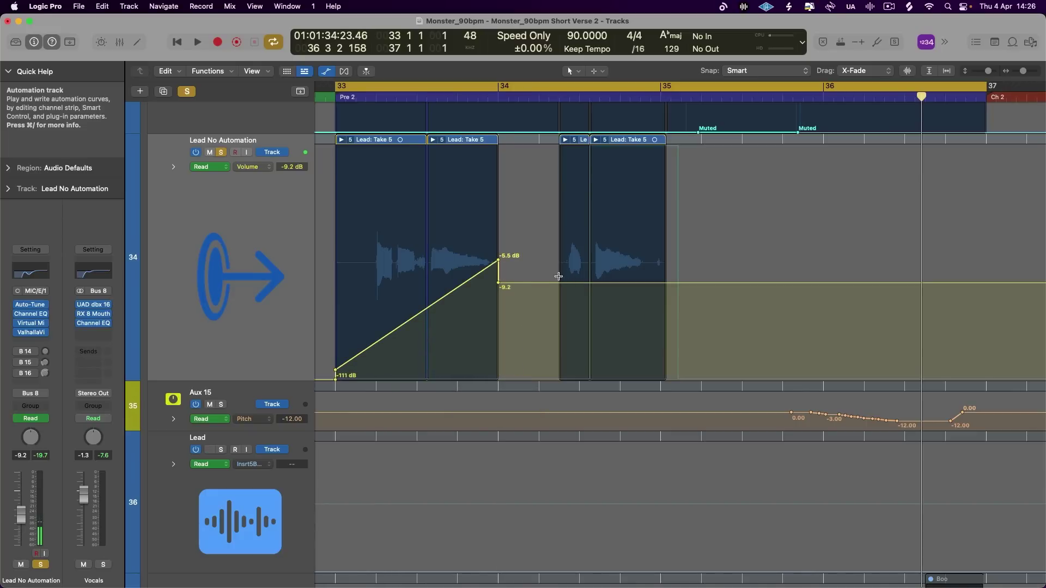
- Draw a volume ramp over the bar 34 phrases up to -3.5 dB, falling to -16.5 dB, and silence the gap before them
left_click_drag(557, 279, 667, 272)
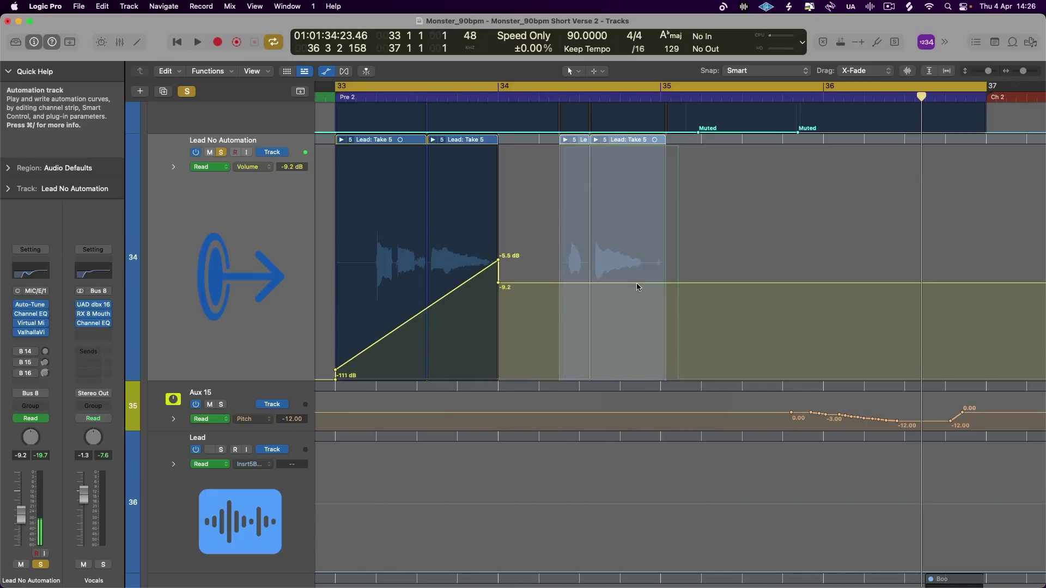
left_click(632, 282)
left_click_drag(586, 284, 608, 341)
left_click_drag(665, 370, 719, 414)
left_click_drag(545, 282, 497, 384)
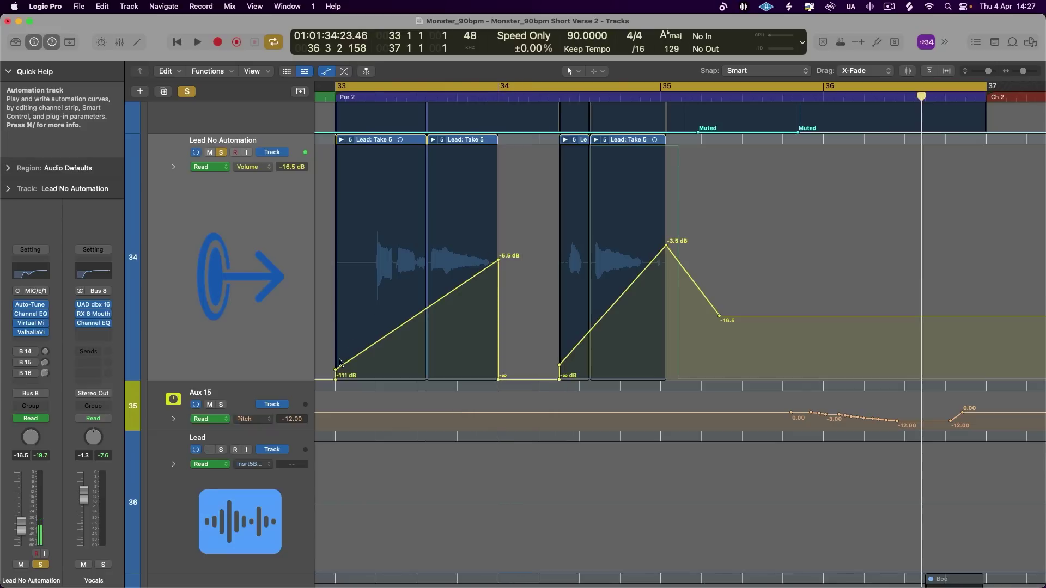
- Play back the reverb swells and raise the peak of the bar 33 volume ramp on Lead No Automation to -1.4 dB
key("space")
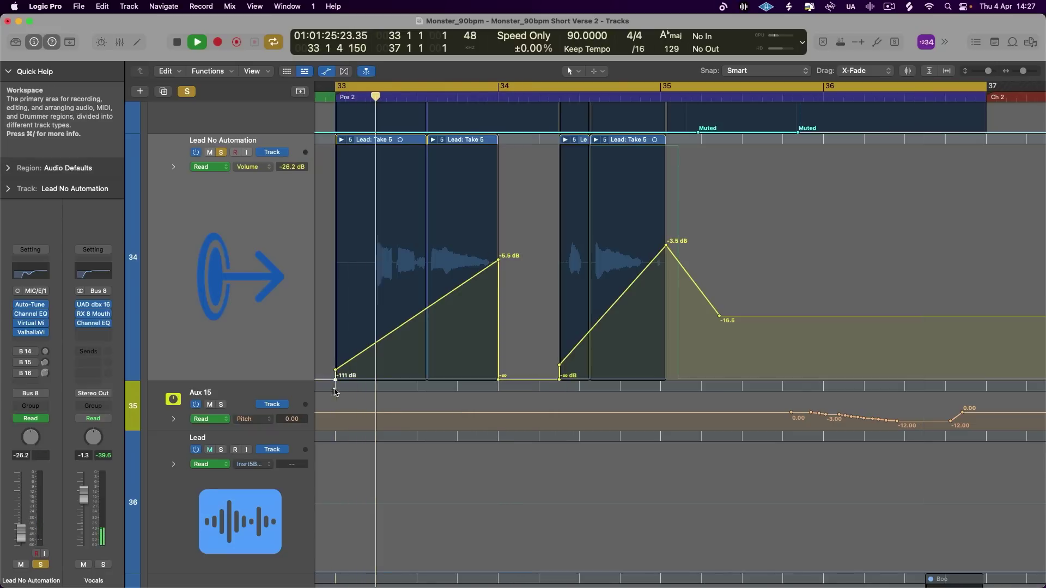
scroll(380, 418, "up", 5)
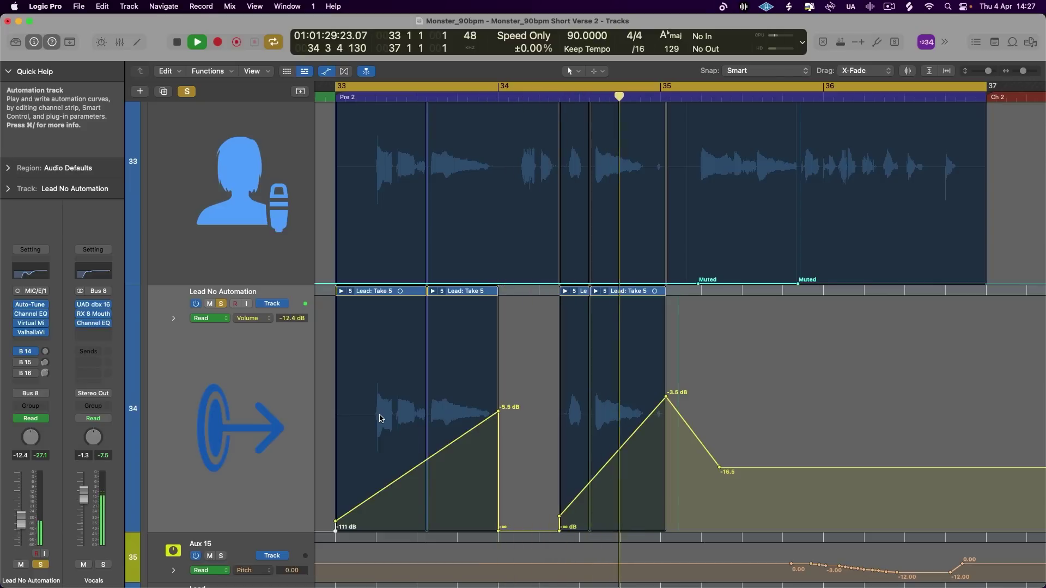
left_click_drag(498, 413, 498, 379)
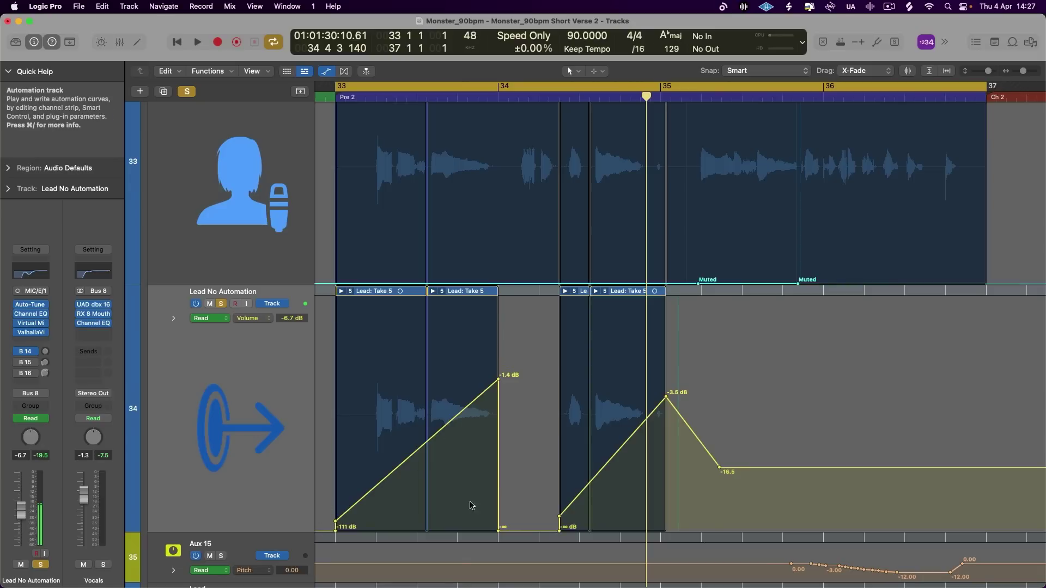
- Shape the gap between the phrases as a volume dip through -12.3 dB, starting the bar 34 ramp at -20.1 dB, and play it back
left_click_drag(498, 529, 561, 437)
key("space")
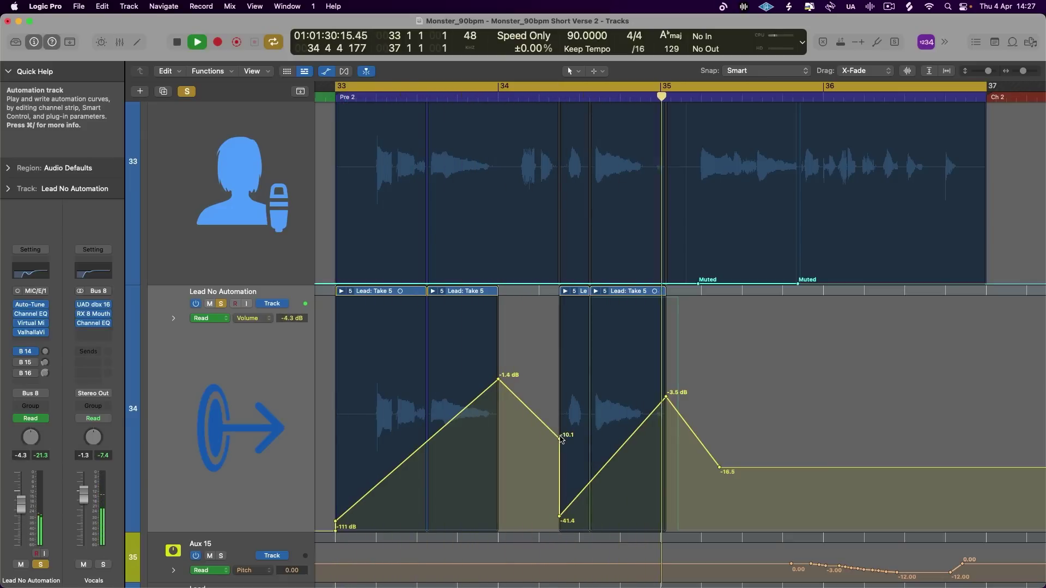
left_click_drag(562, 439, 520, 439)
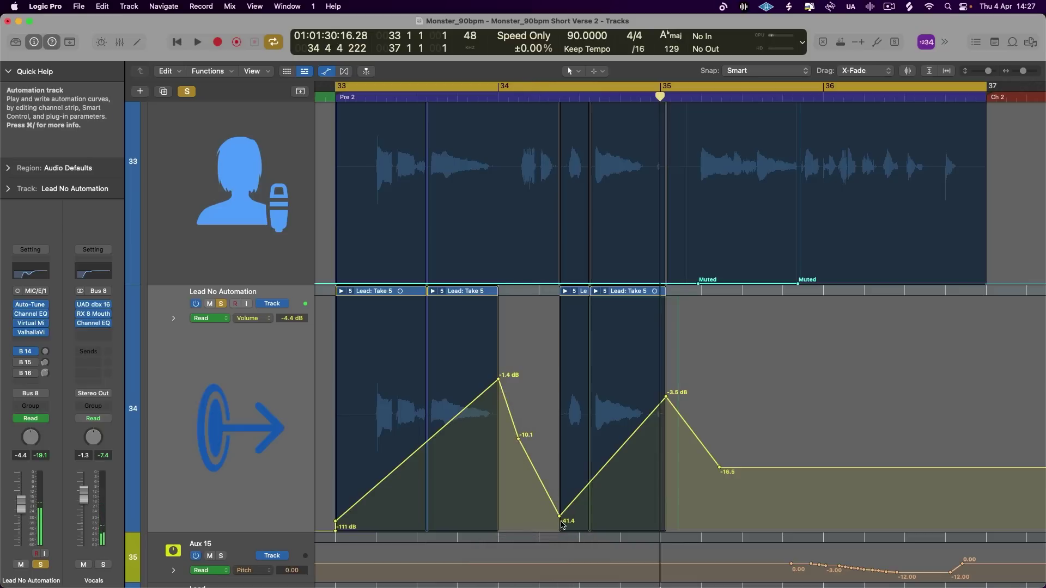
left_click(560, 517)
left_click_drag(559, 516, 559, 480)
left_click_drag(519, 440, 519, 450)
key("space")
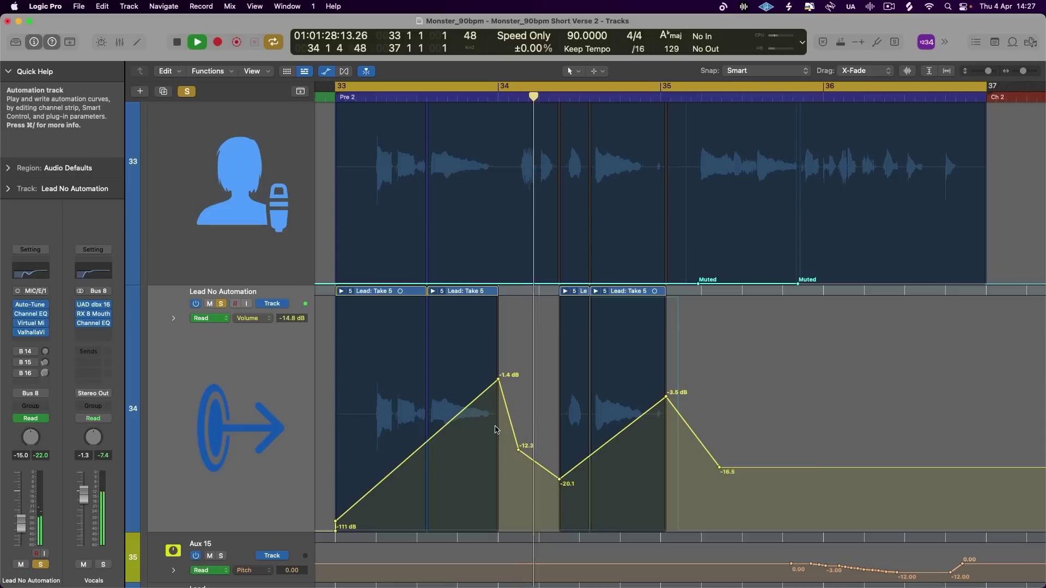
- Move the gap's volume point closer to the bar 34 phrases at -8.7 dB and raise the second ramp's peak to -0.3 dB
left_click_drag(518, 450, 545, 430)
key("Return")
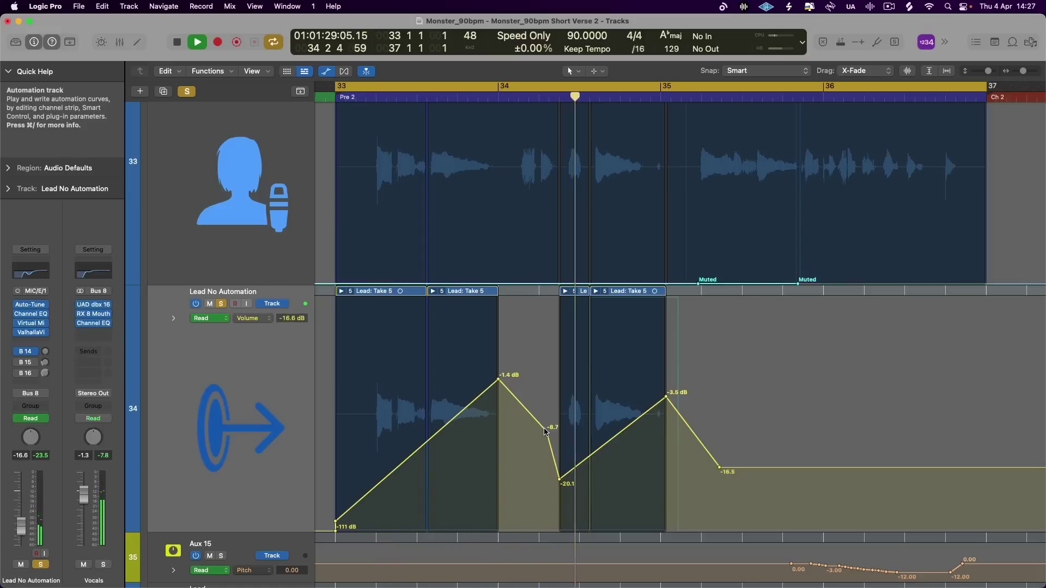
key("space")
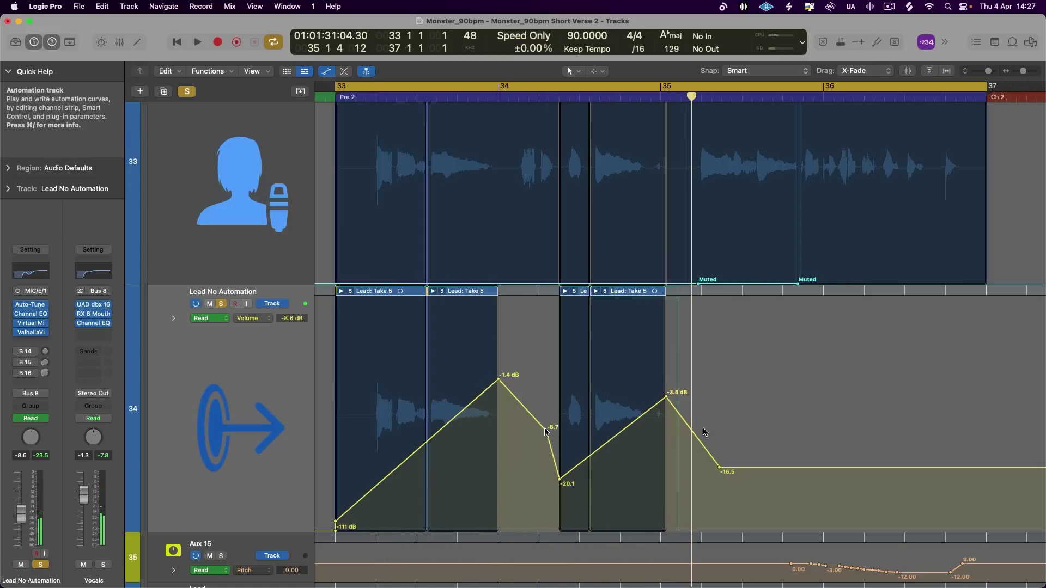
left_click(666, 398)
mouse_move(666, 379)
left_mouse_down()
mouse_move(670, 391)
mouse_move(666, 370)
left_mouse_up()
- Set ValhallaVintageVerb's decay to 7.18 s, predelay to 0 ms, high cut to 4360 Hz and low cut to 420 Hz, and play back the swells
left_click(31, 332)
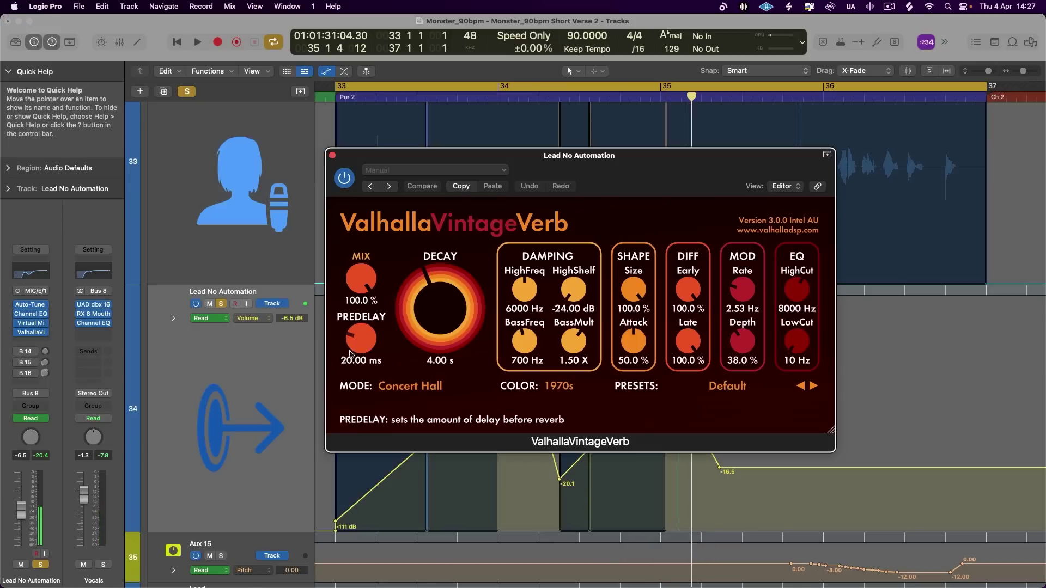
left_click_drag(417, 325, 416, 311)
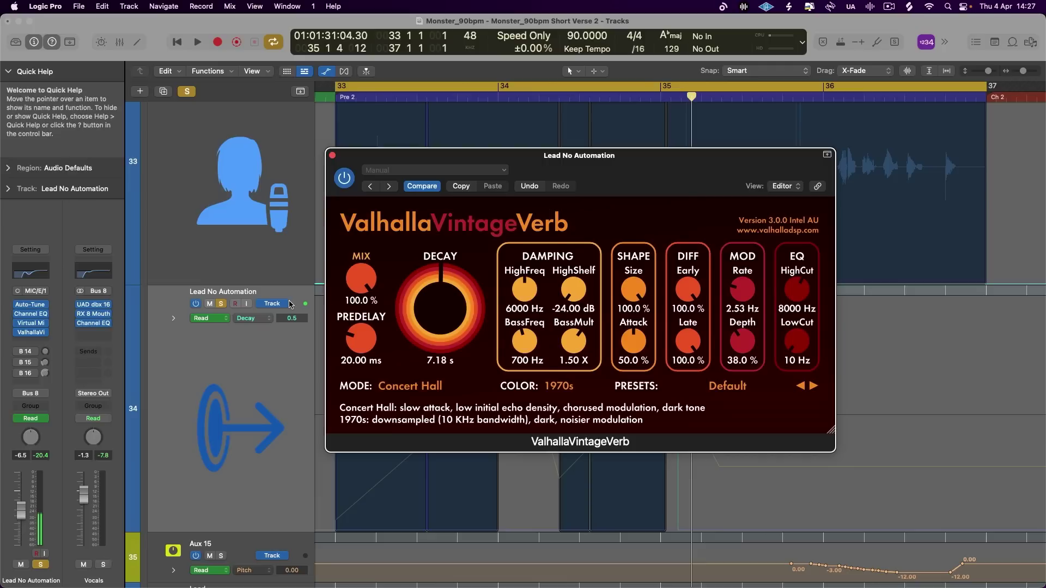
left_click_drag(362, 364, 307, 464)
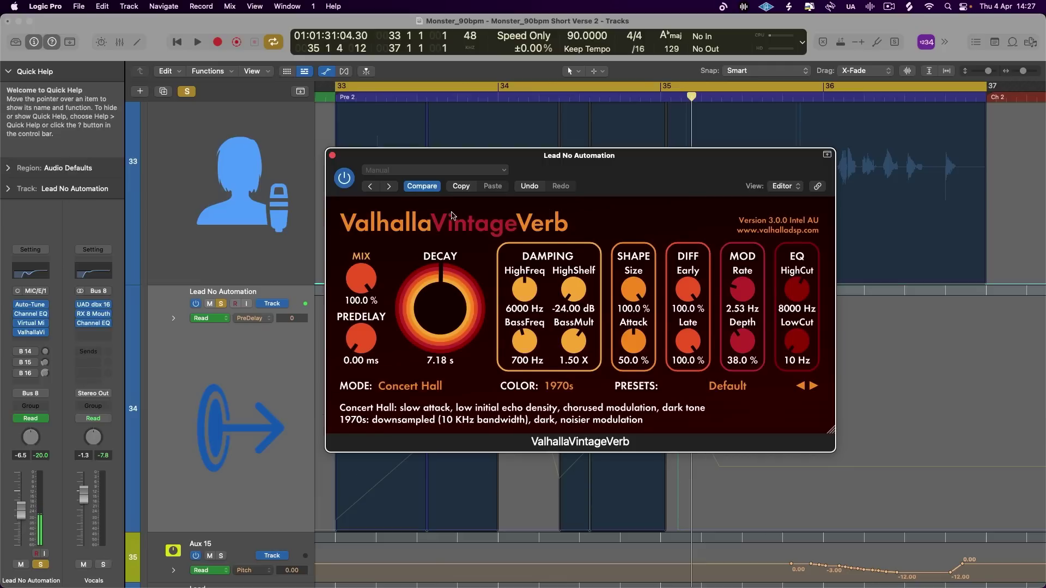
left_click_drag(797, 289, 799, 316)
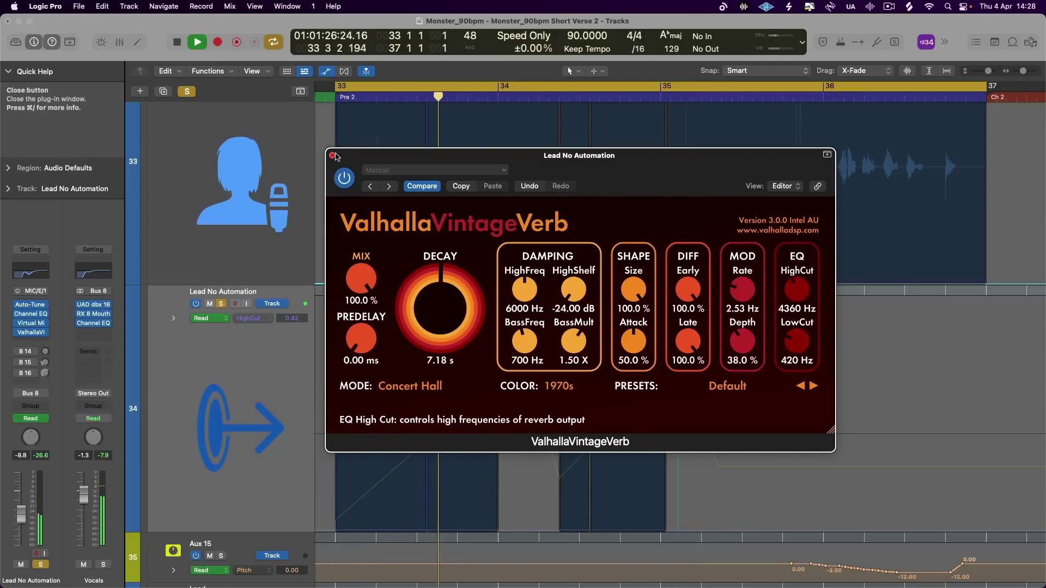
left_click(332, 155)
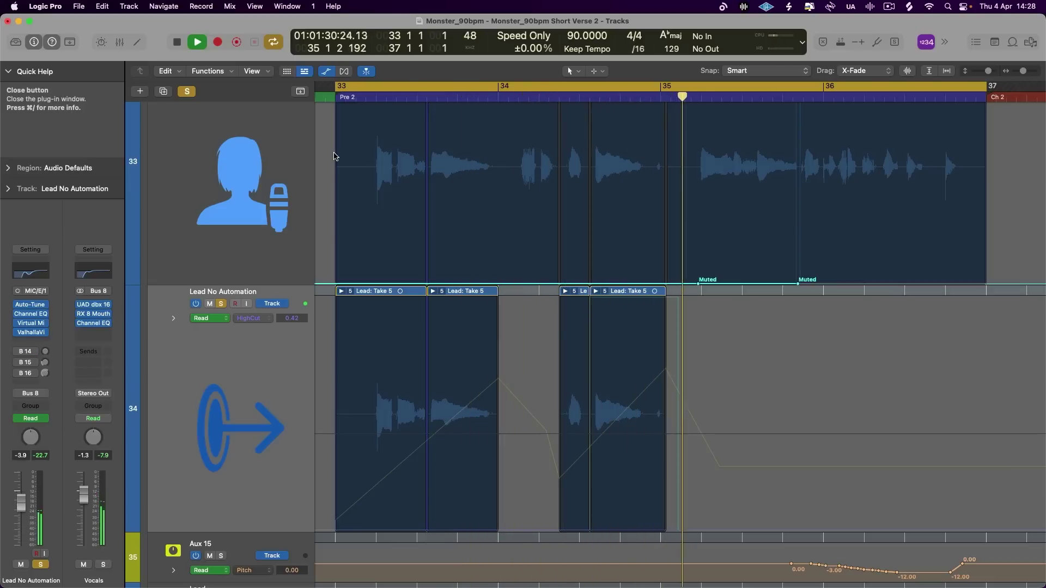
key("space")
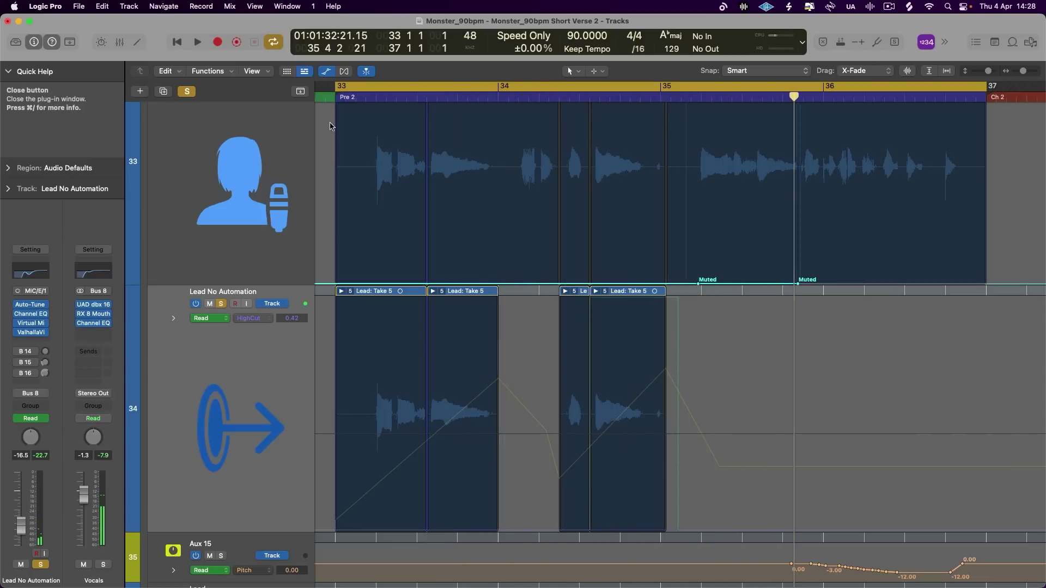
- Display Lead No Automation's volume automation again, drop the gap point to silence right at the end of bar 33, and play it back
left_click(326, 73)
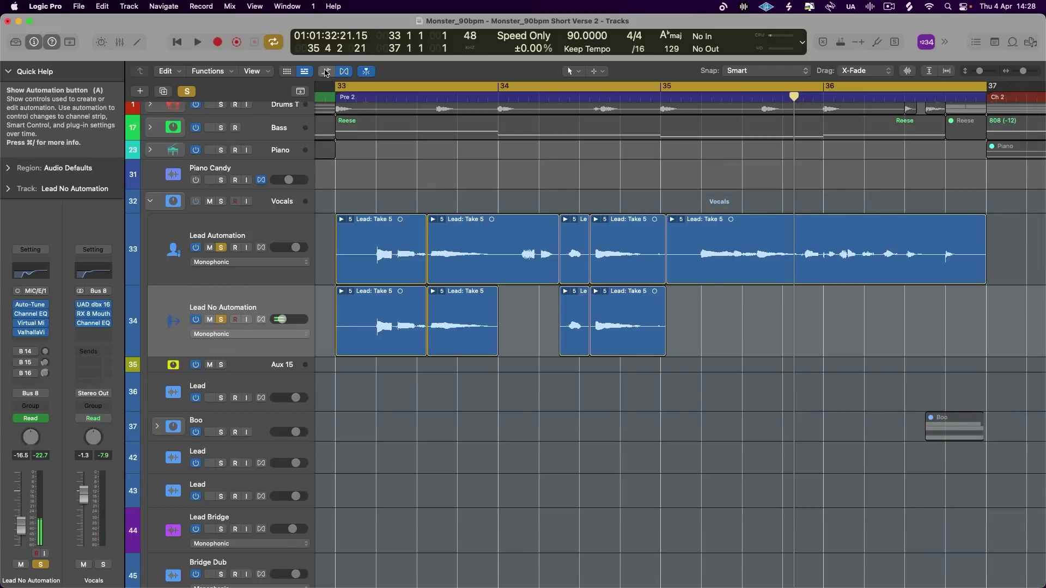
left_click(326, 72)
left_click(264, 321)
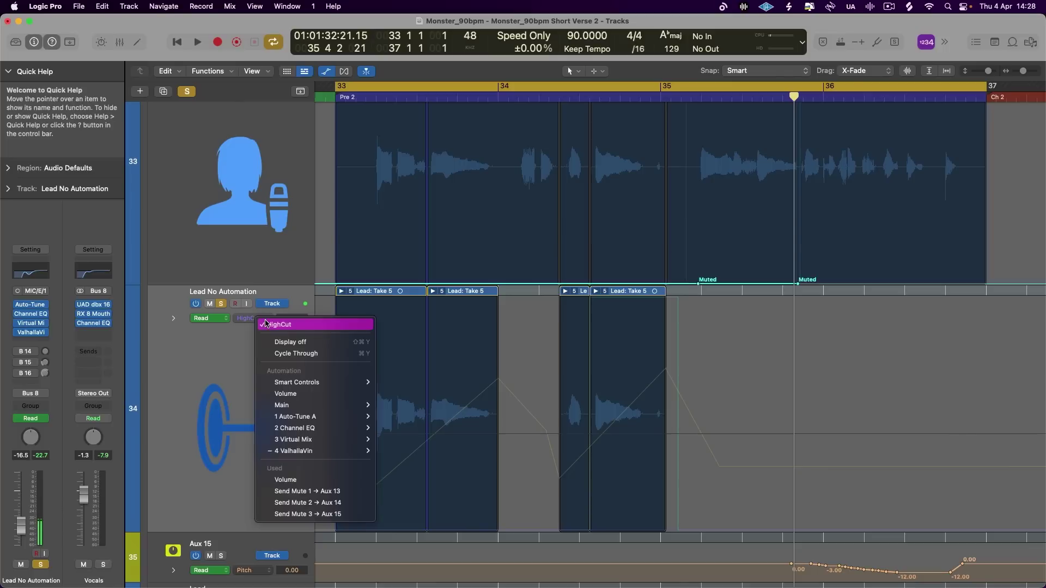
left_click(308, 481)
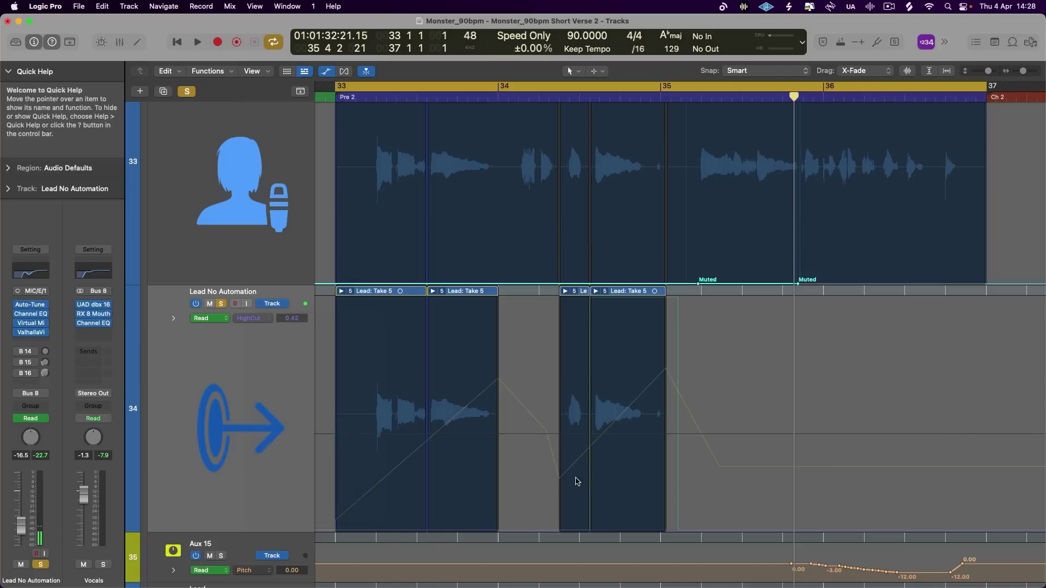
left_click_drag(547, 434, 500, 529)
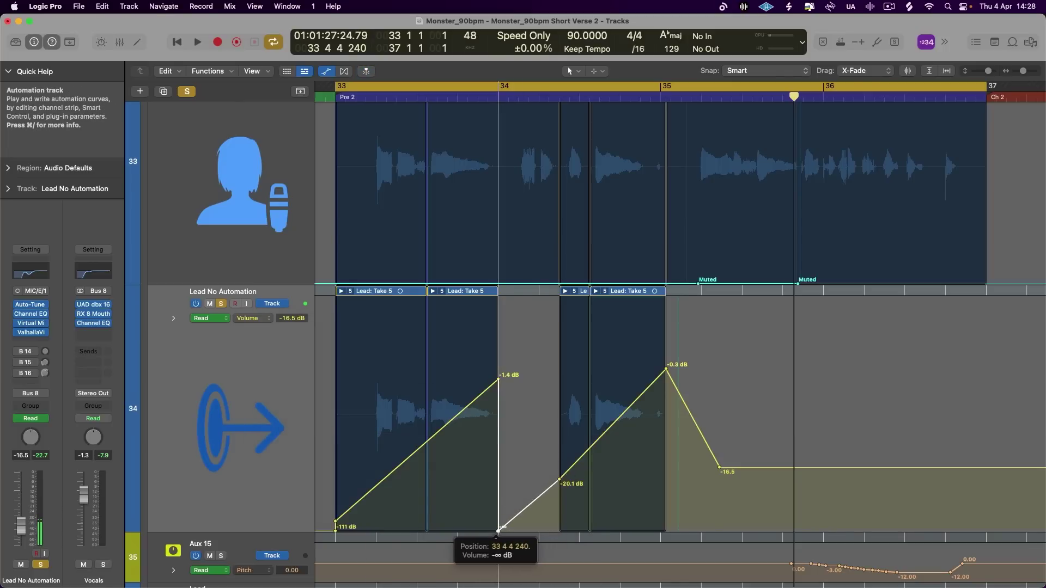
key("space")
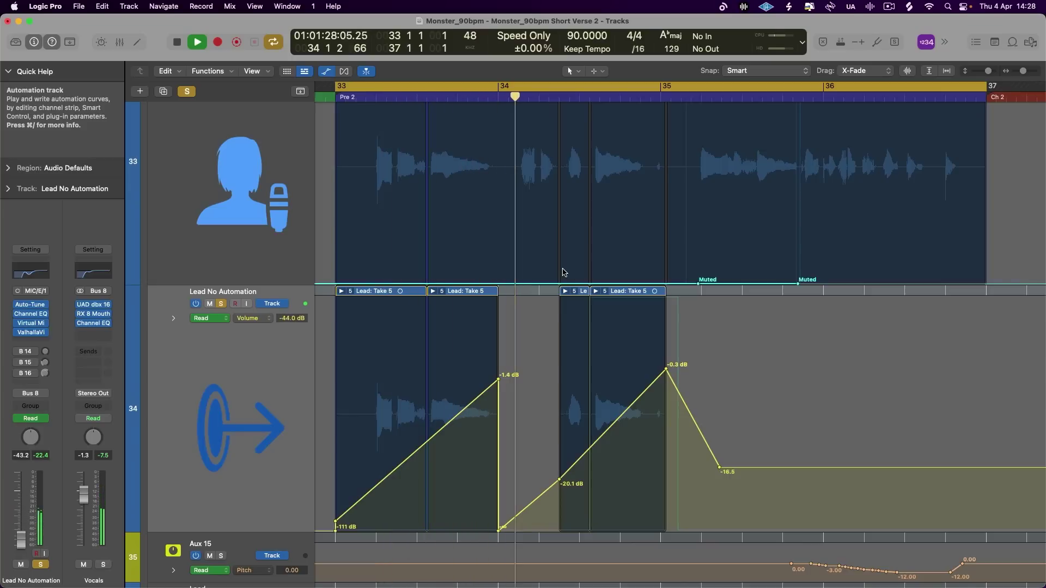
key("space")
- Cut the volume to silence at bar 35, raise the ramp peaks to +2.2 dB and +0.6 dB respectively, and play back the swells
left_click_drag(720, 469, 666, 531)
left_click(667, 370)
left_click(666, 370)
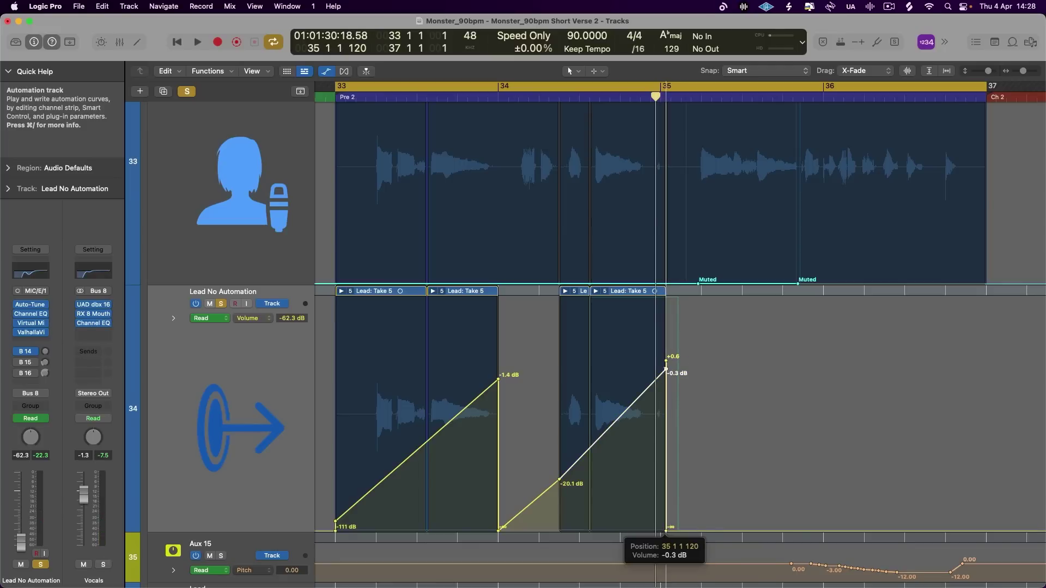
left_click_drag(666, 361, 666, 361)
left_click_drag(498, 381, 498, 343)
key("space")
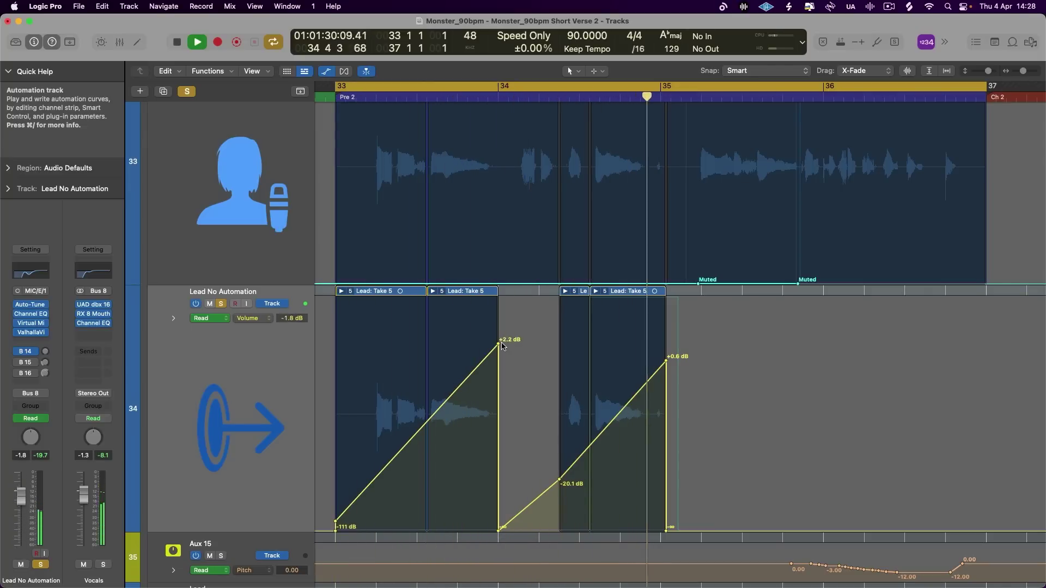
key("space")
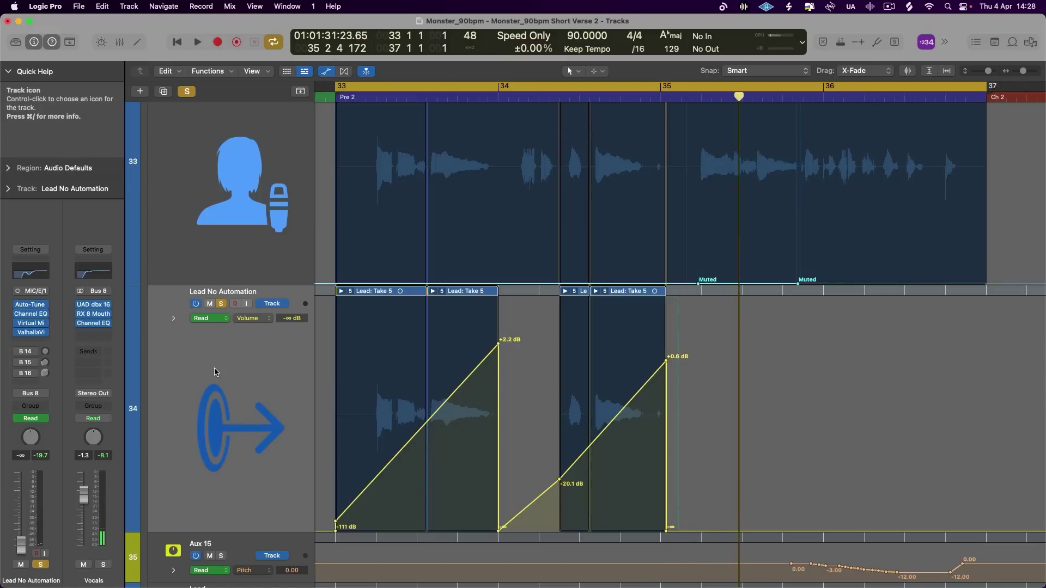
left_click(329, 76)
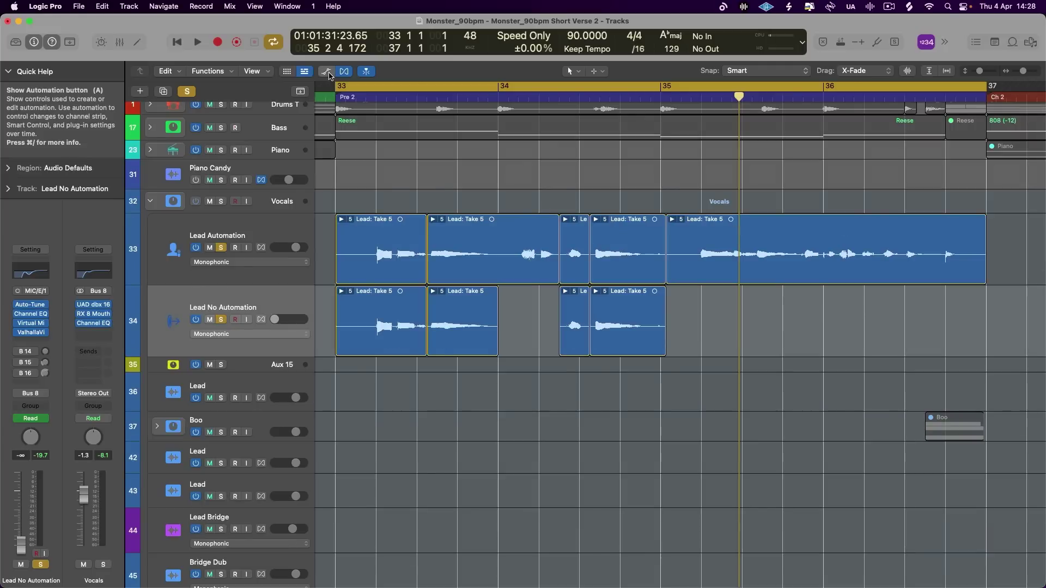
left_click(329, 75)
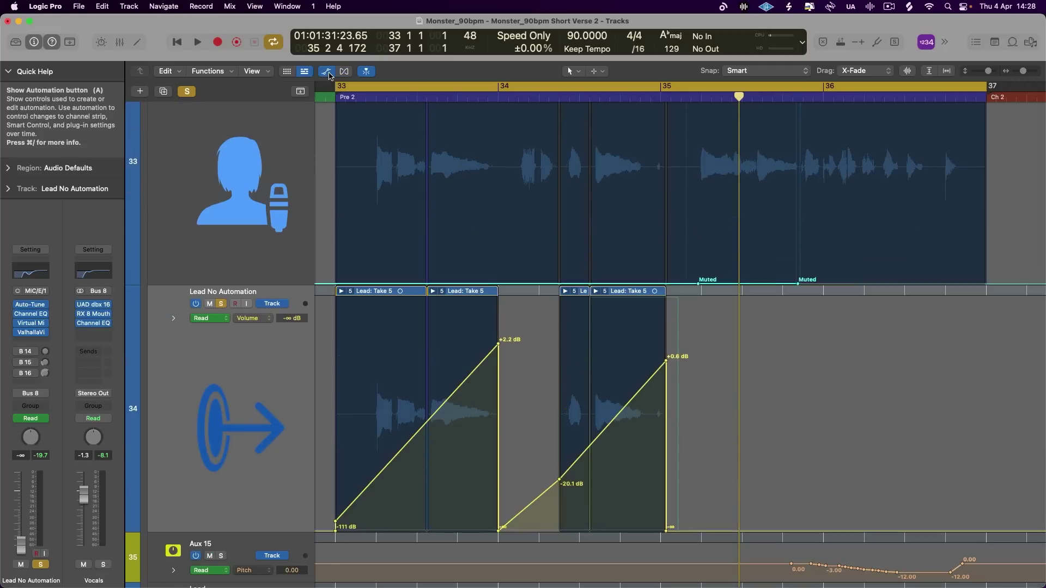
left_click(40, 340)
mouse_move(55, 568)
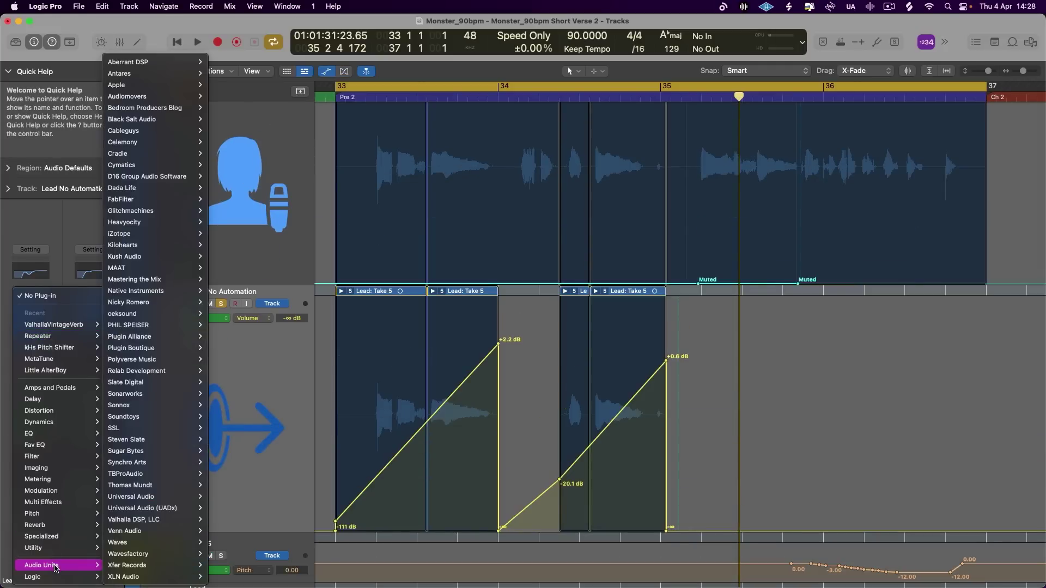
left_click(50, 325)
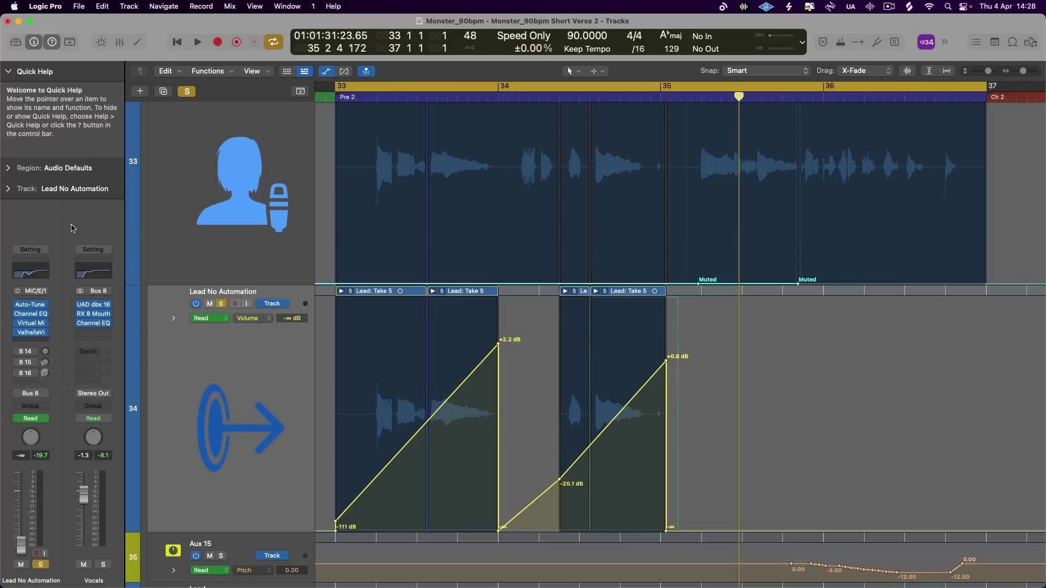
- Insert kHs Reverser on Lead No Automation directly before ValhallaVintageVerb and set its mix to 100%
left_click(33, 339)
type("revers")
key("Return")
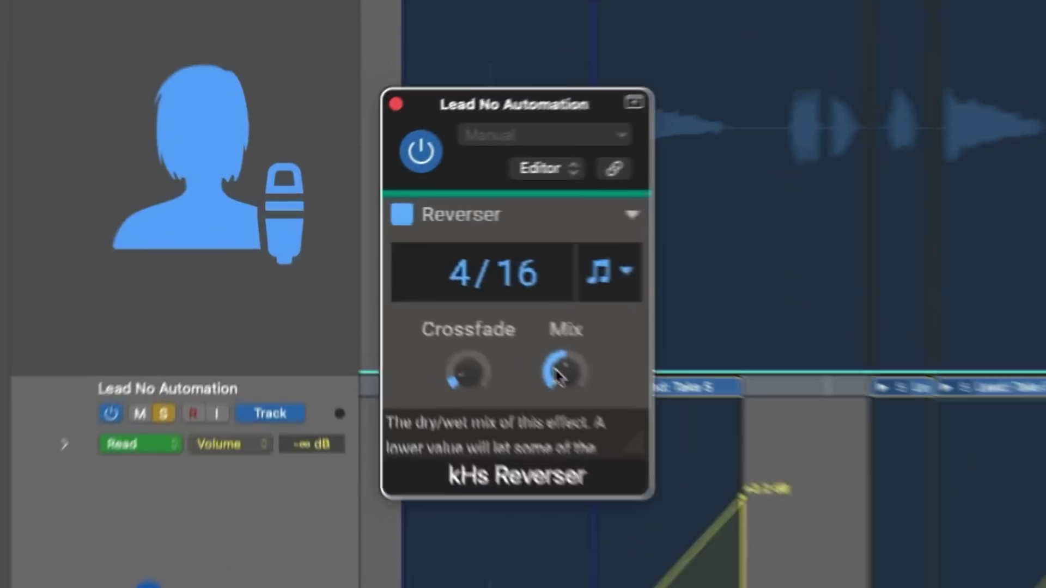
left_click(413, 283)
mouse_move(587, 388)
left_mouse_down()
mouse_move(587, 379)
mouse_move(588, 388)
left_mouse_up()
key("space")
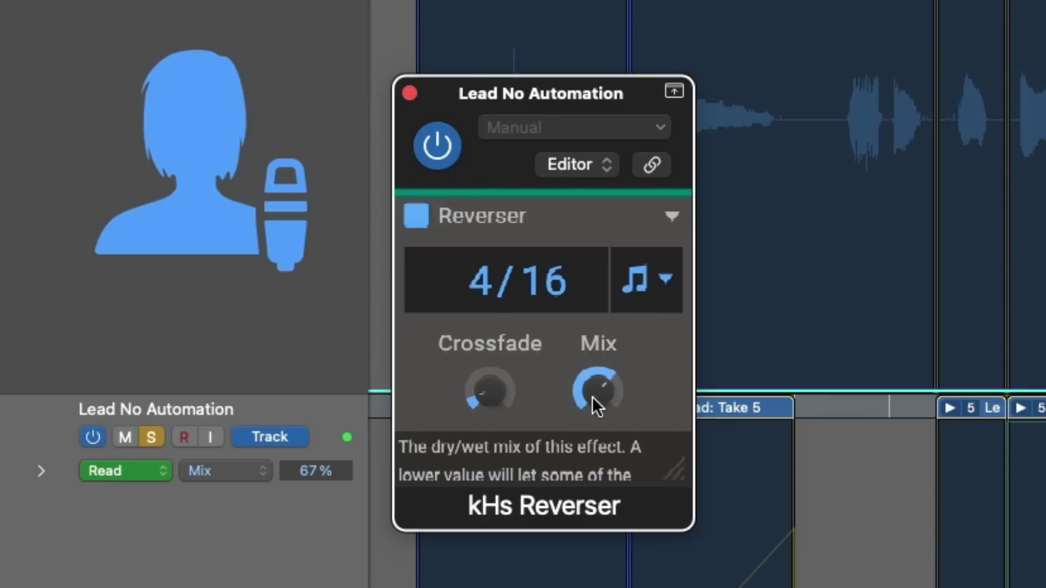
left_click_drag(597, 391, 598, 376)
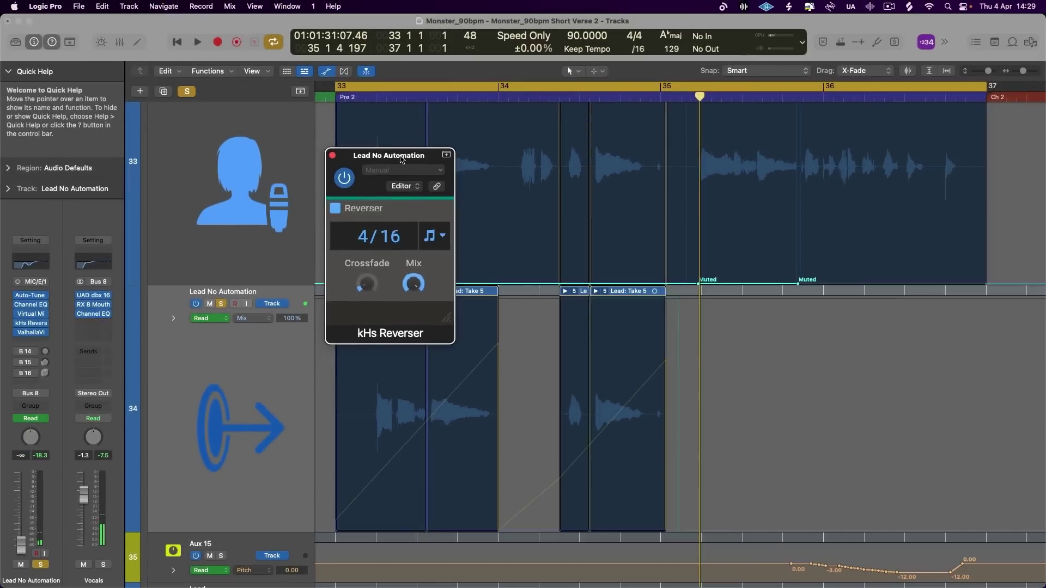
- Play back the reversed reverb swells, close the Reverser window and hide the track automation
left_click_drag(398, 151, 778, 168)
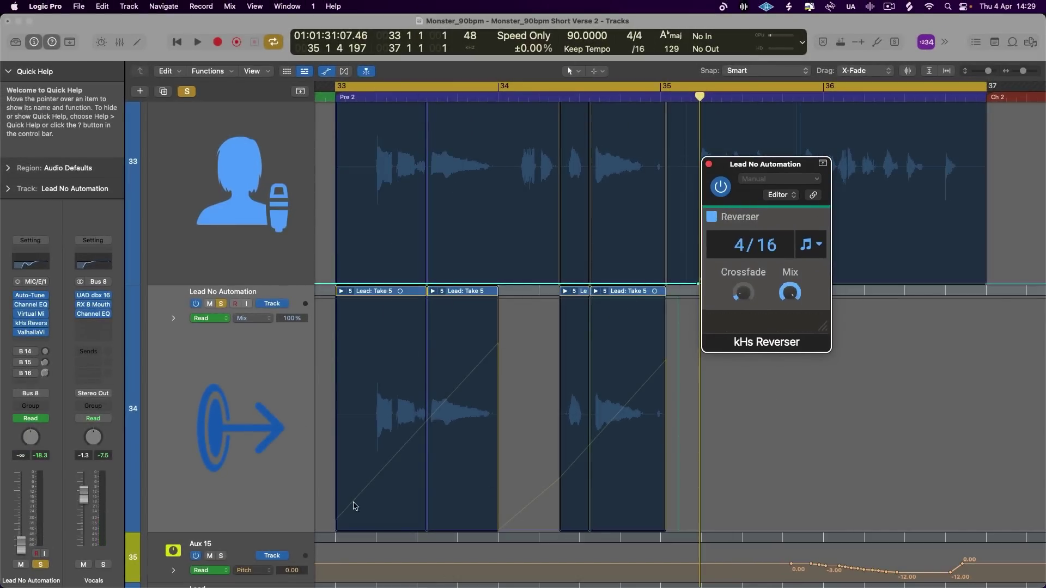
key("space")
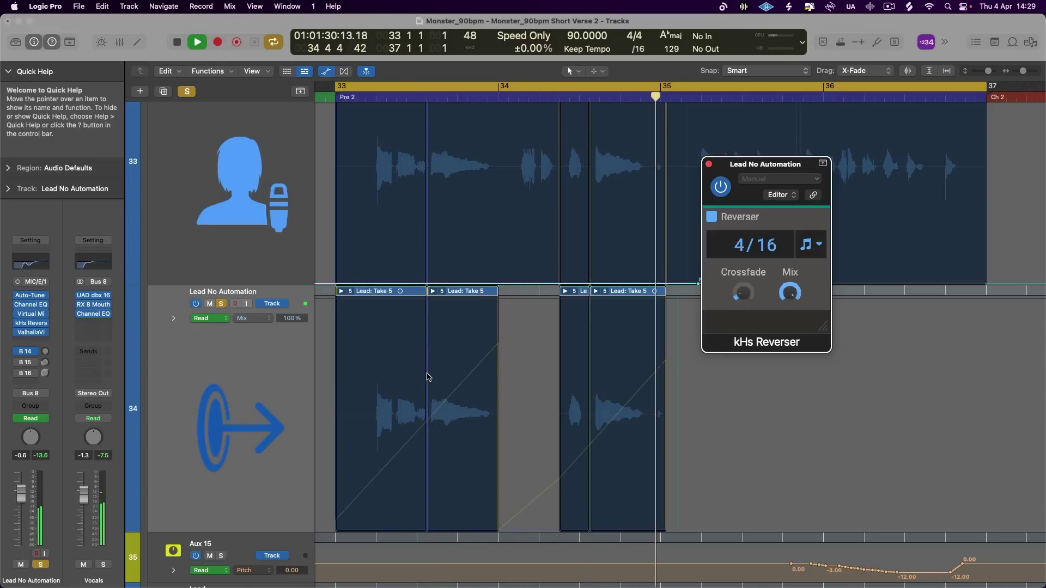
key("space")
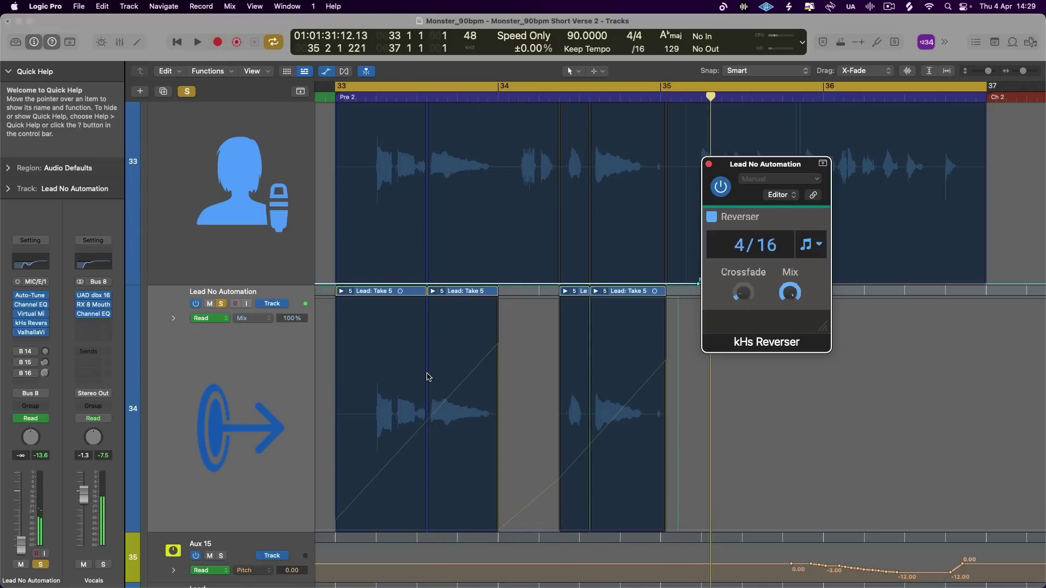
left_click(710, 165)
left_click(326, 71)
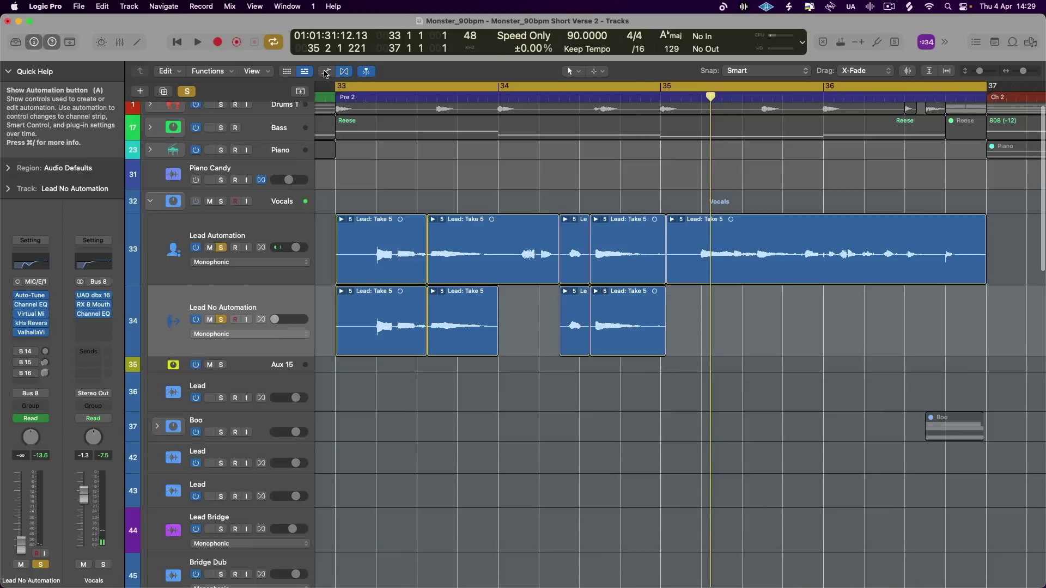
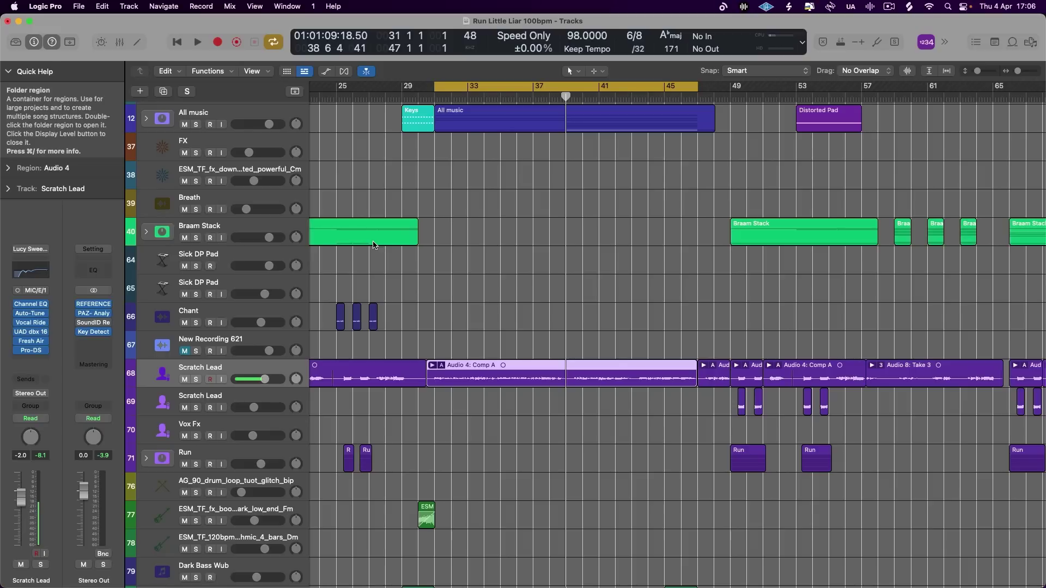
- Duplicate the Scratch Lead track and copy its selected Audio 4: Comp A region onto the new track
key("super+d")
left_click_drag(525, 381, 525, 406)
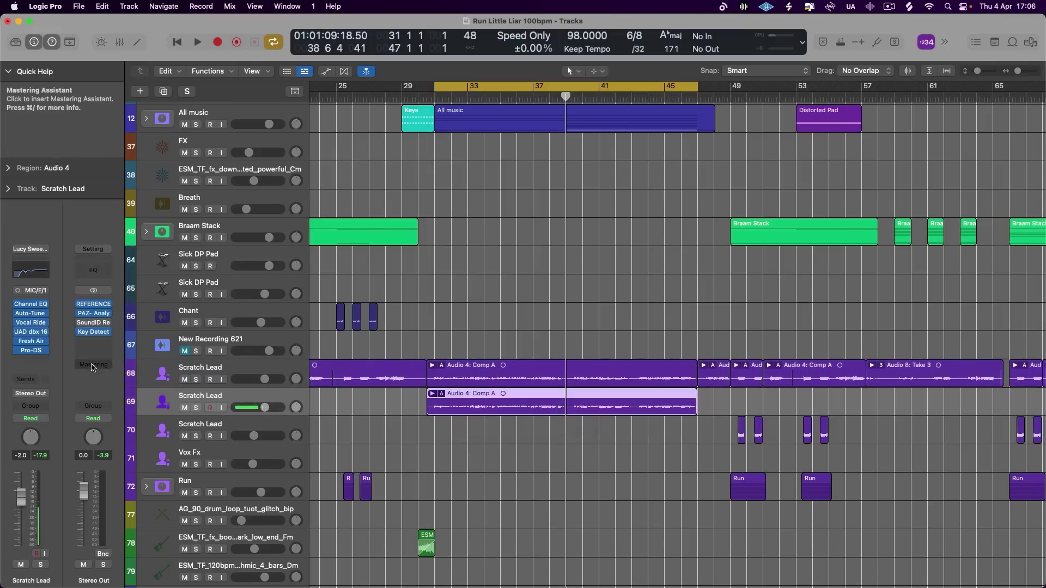
- Set the duplicated Scratch Lead's Auto-Tune Artist to transpose -12 with formant on and throat 180, and lower its track volume to -9.4 dB
mouse_move(31, 314)
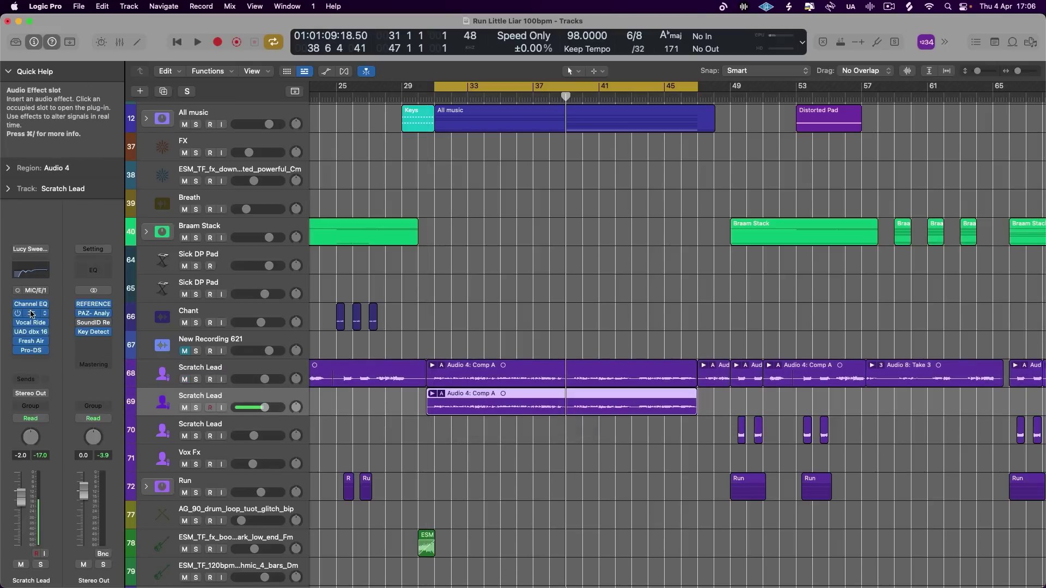
left_click(32, 314)
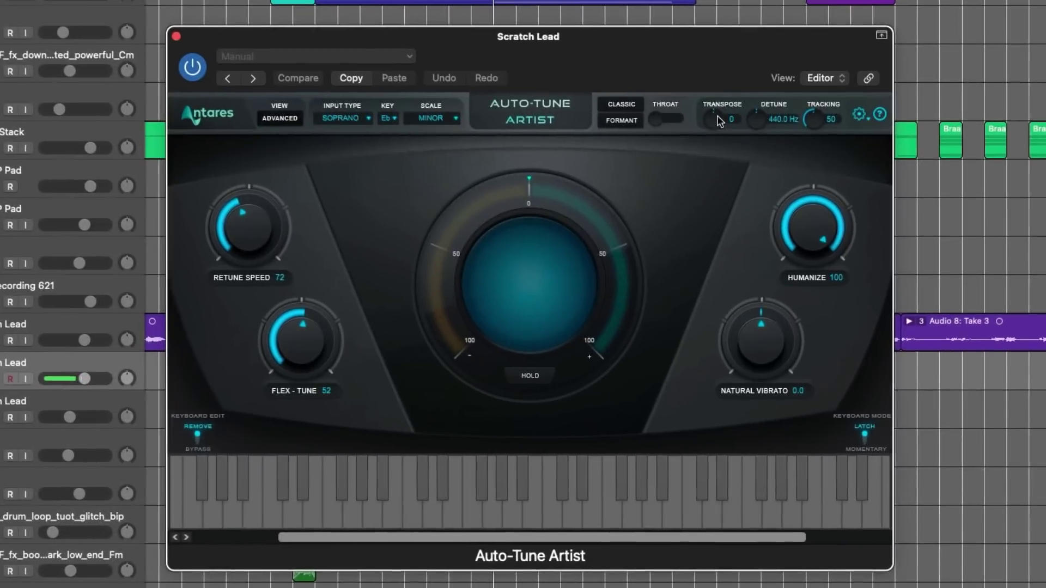
left_click_drag(718, 117, 636, 414)
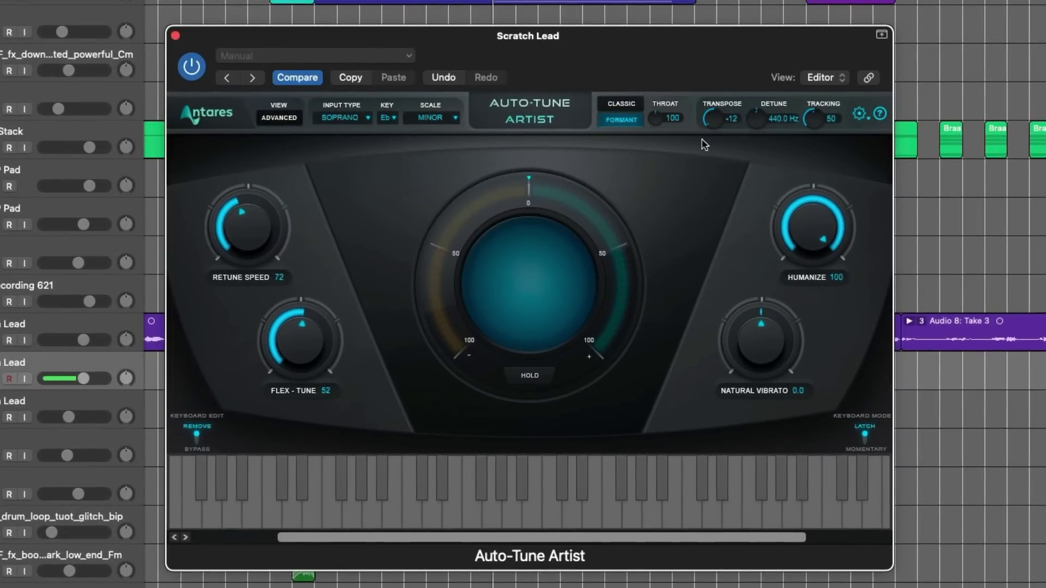
left_click_drag(655, 120, 655, 98)
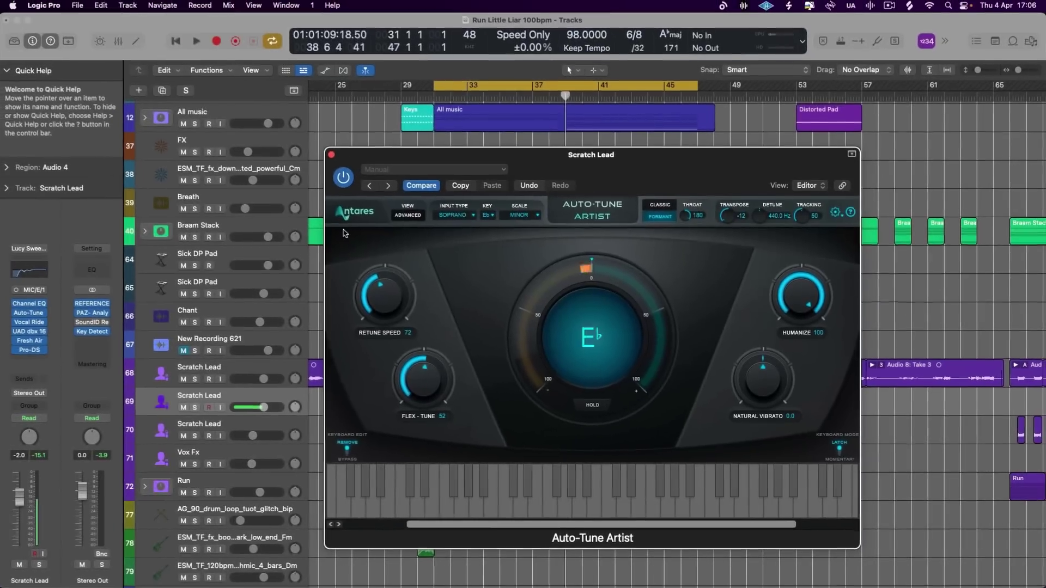
key("space")
left_click(331, 155)
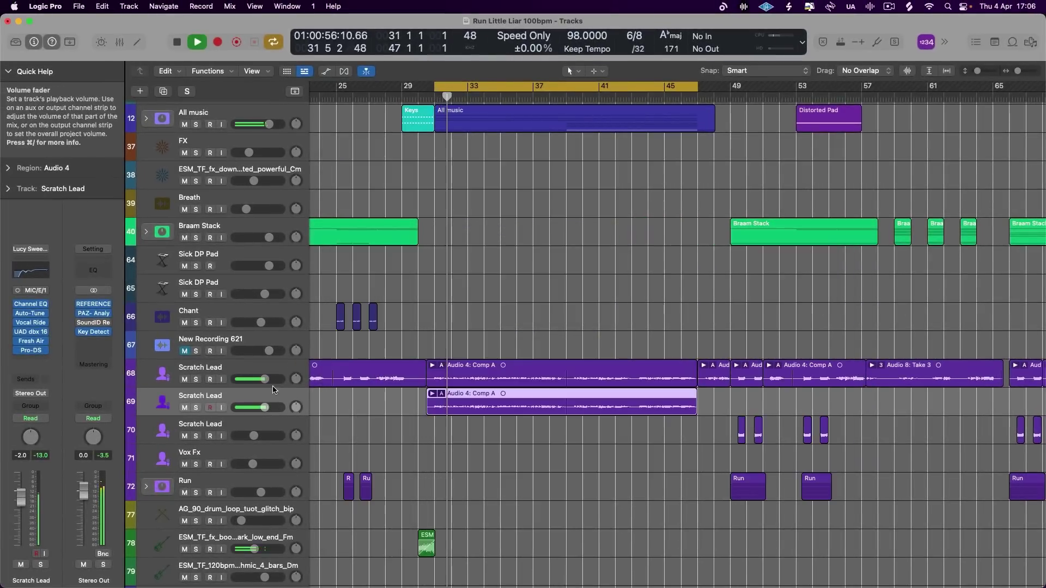
left_click_drag(265, 408, 254, 407)
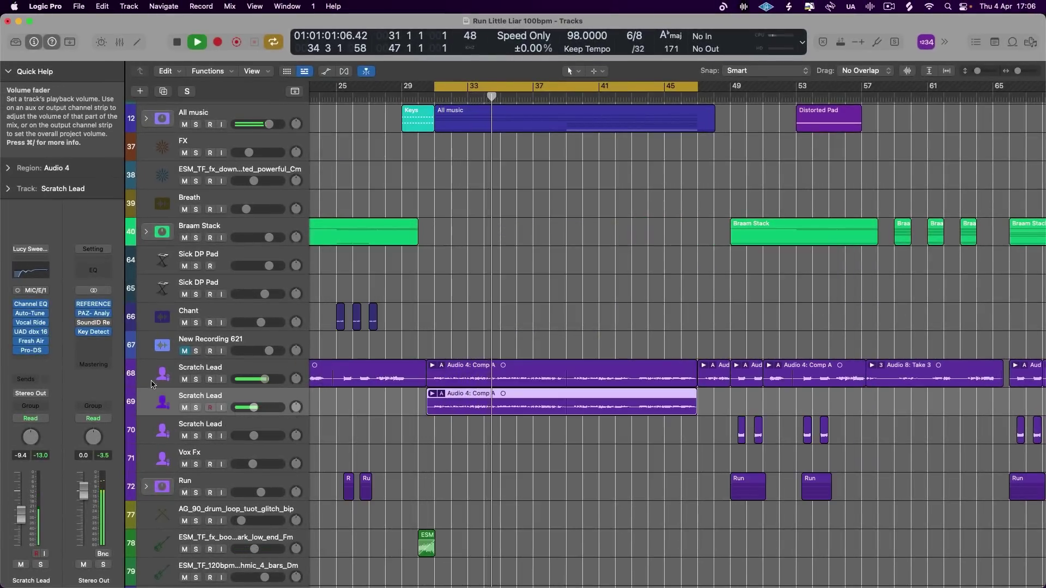
- Insert a Chorus after Pro-DS on the octave-down Scratch Lead, with D-Mode on and intensity at 19%, and close its window
left_click(36, 359)
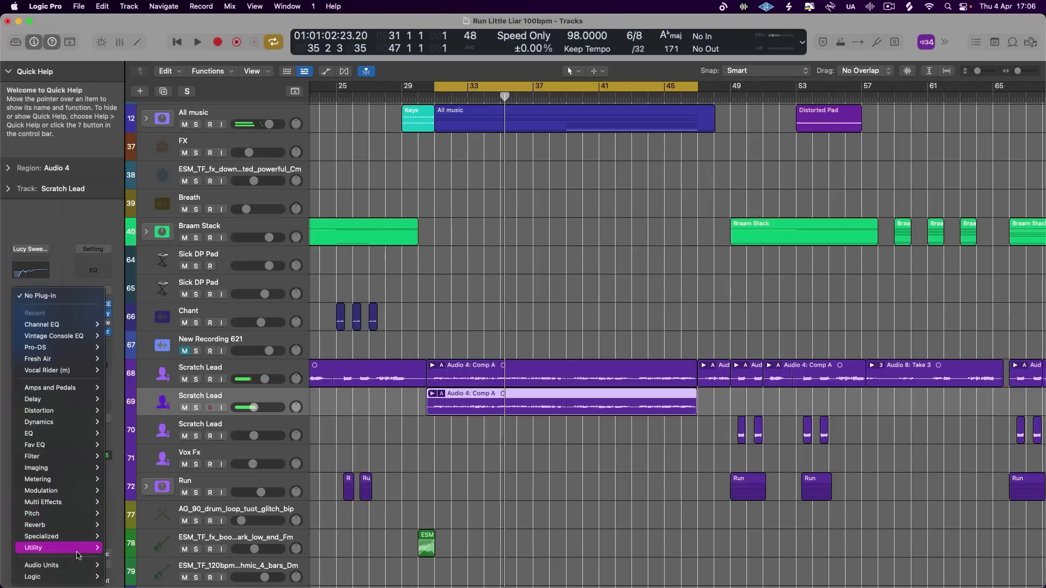
mouse_move(74, 491)
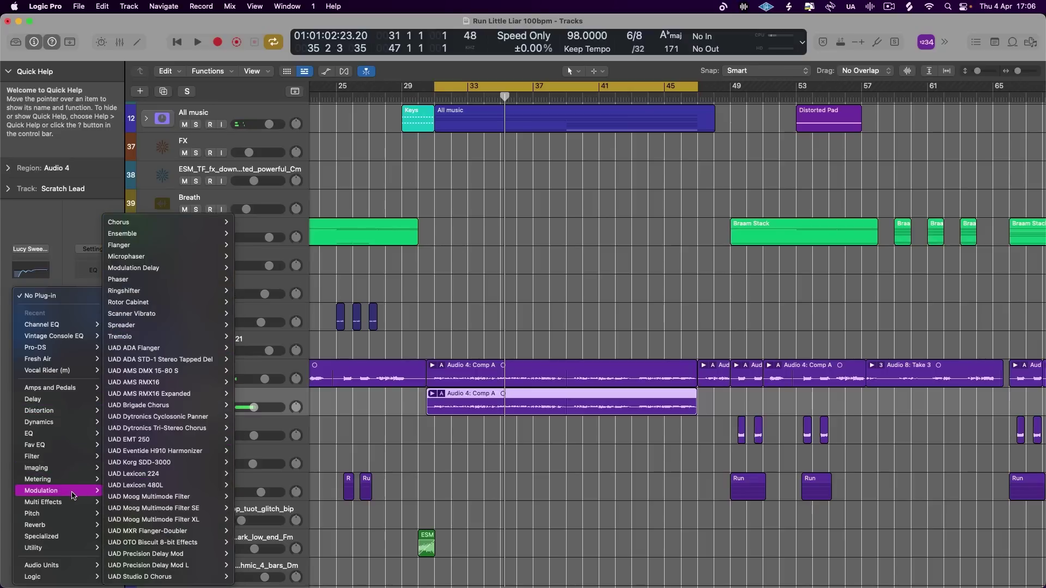
mouse_move(187, 226)
left_click(244, 233)
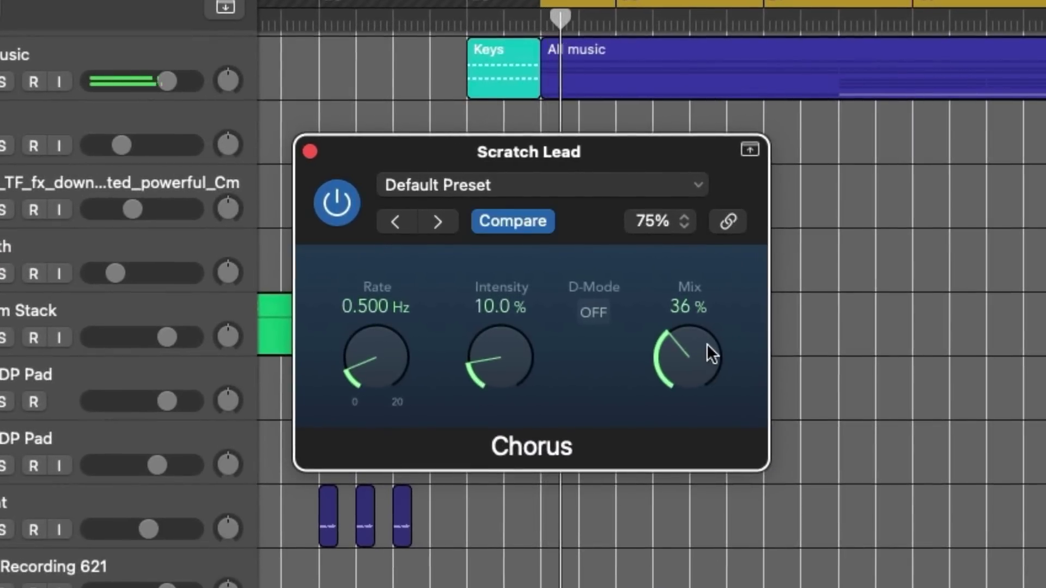
left_click(594, 313)
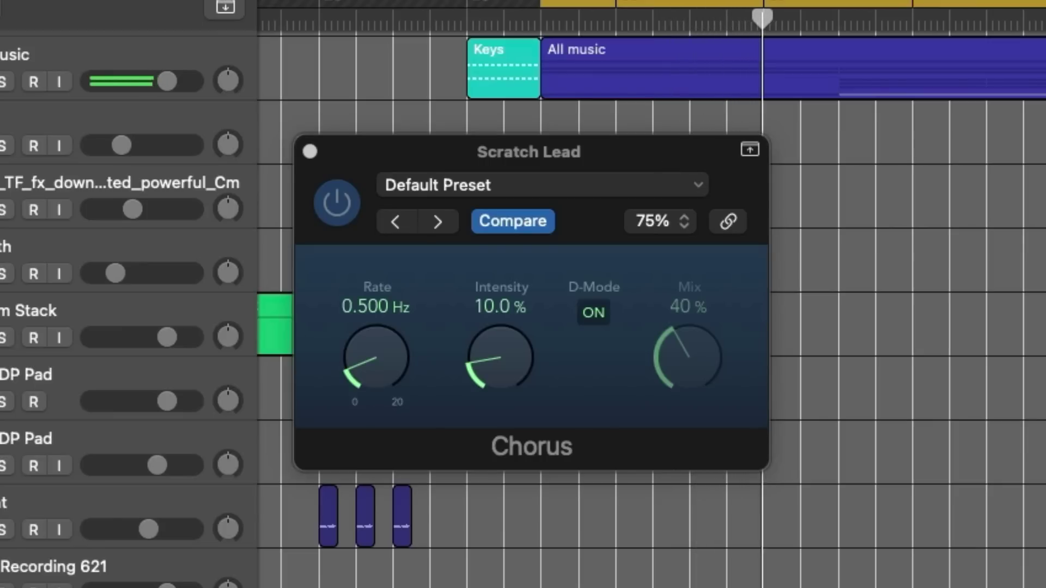
left_click_drag(493, 352, 502, 321)
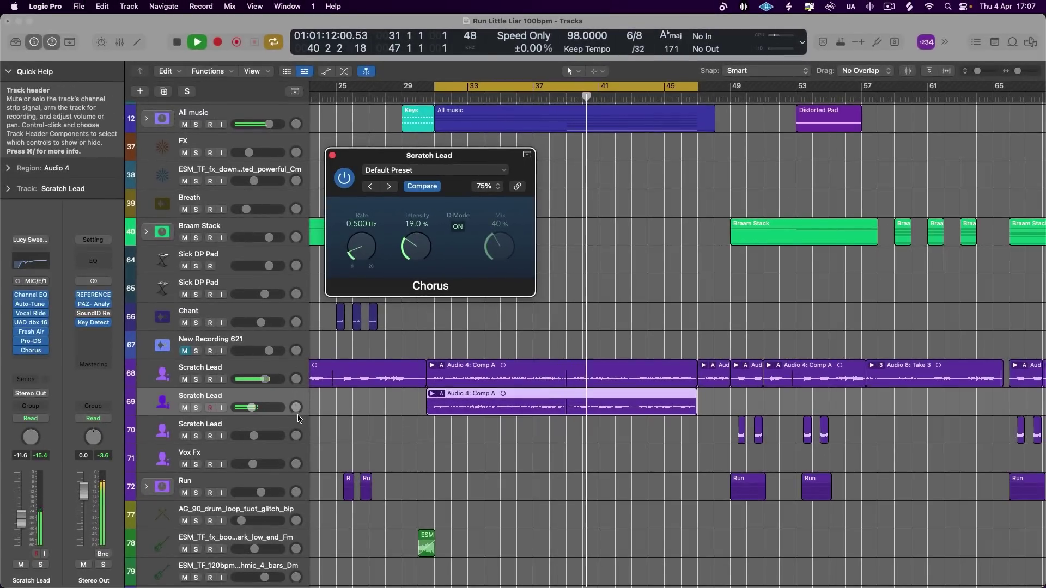
left_click_drag(299, 418, 299, 424)
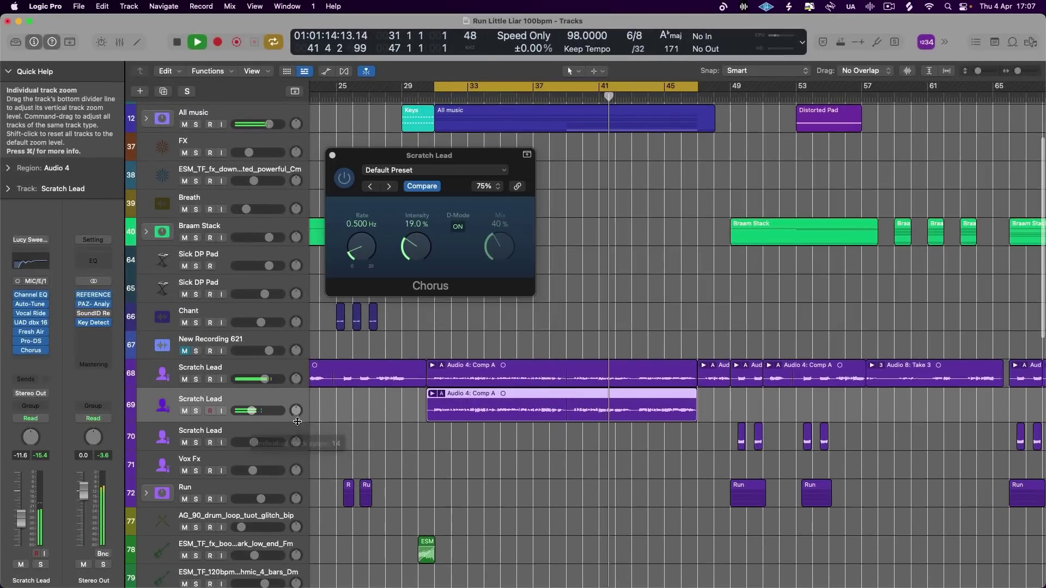
left_click(332, 155)
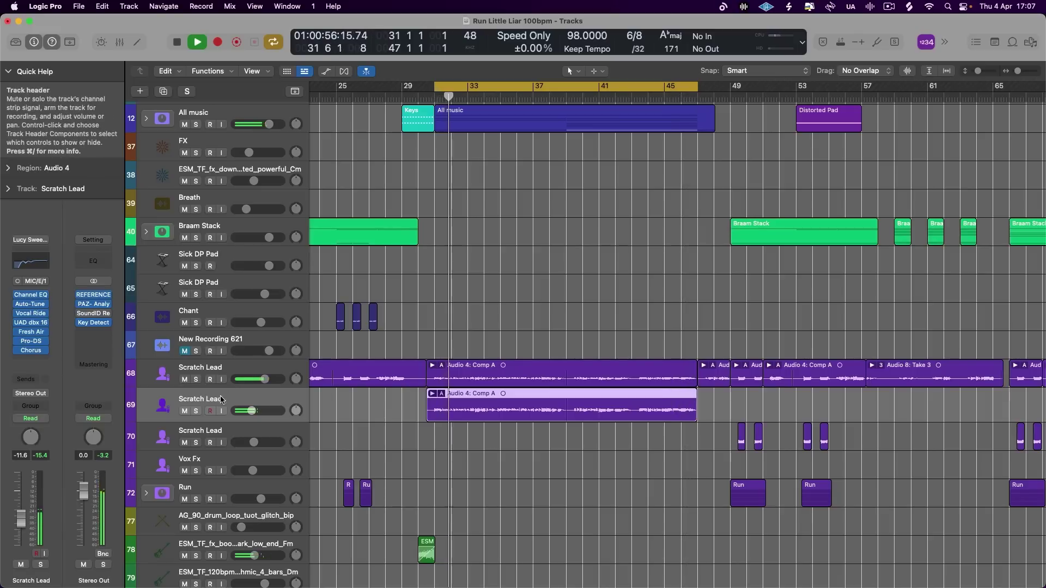
- Compare the mix with the octave-down Scratch Lead muted and unmuted, and set its volume to -10.8 dB
left_click(184, 411)
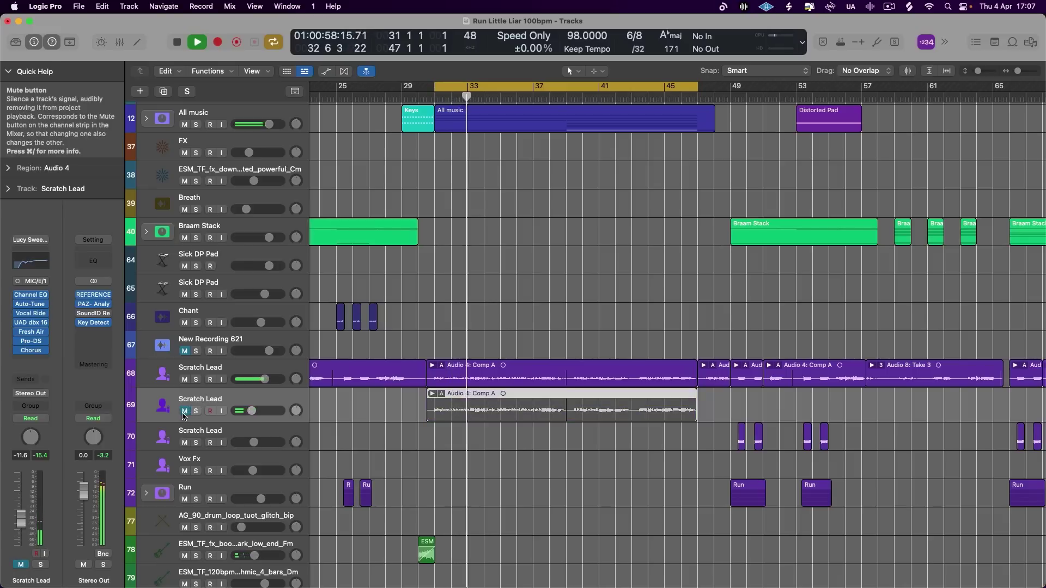
left_click(183, 413)
mouse_move(261, 411)
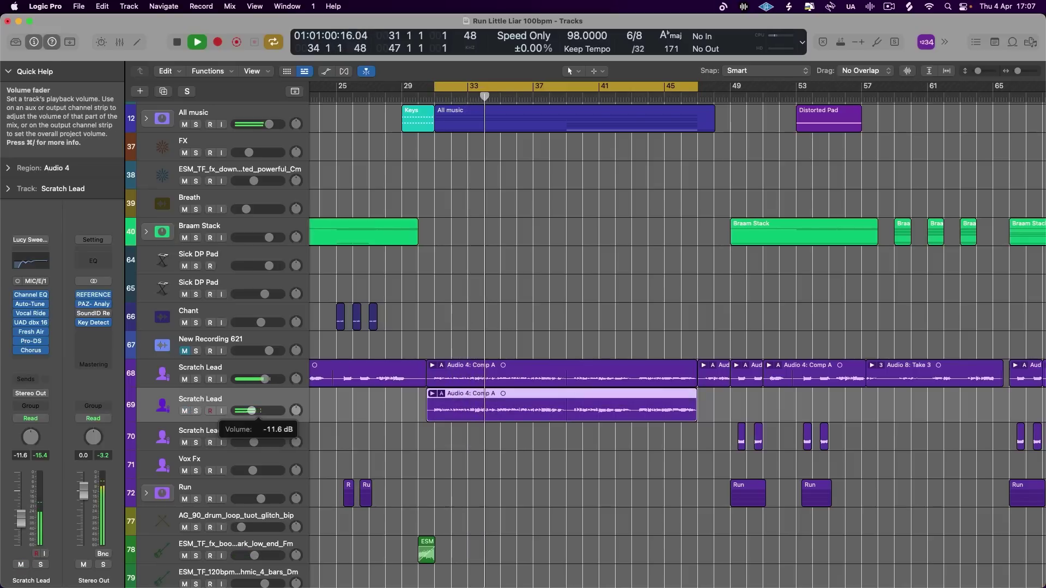
left_click_drag(251, 411, 252, 411)
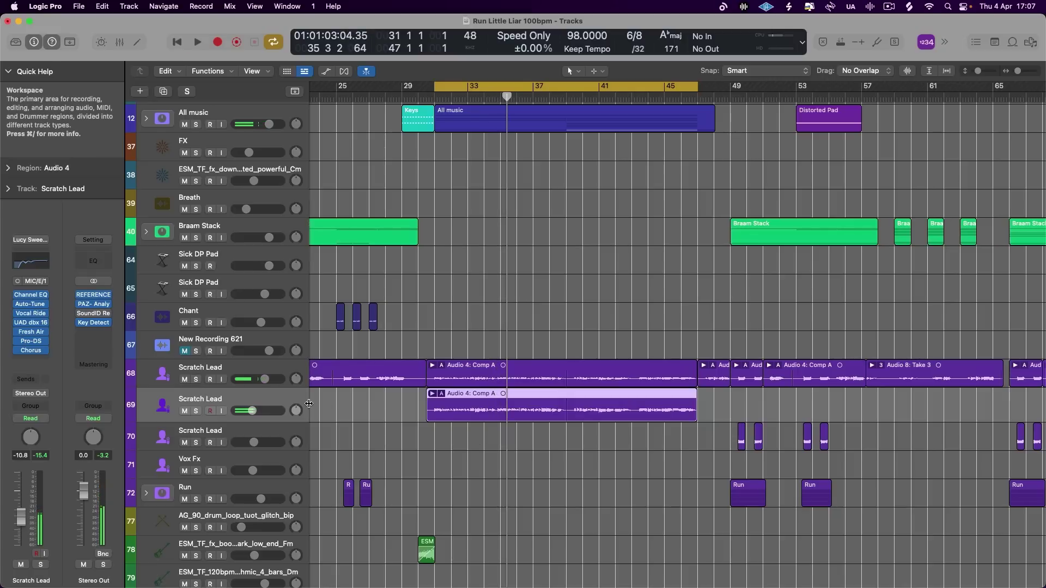
- Duplicate the octave-down Scratch Lead track with its Audio 4: Comp A region, and set the new track's Auto-Tune transpose to 12
key("super+d")
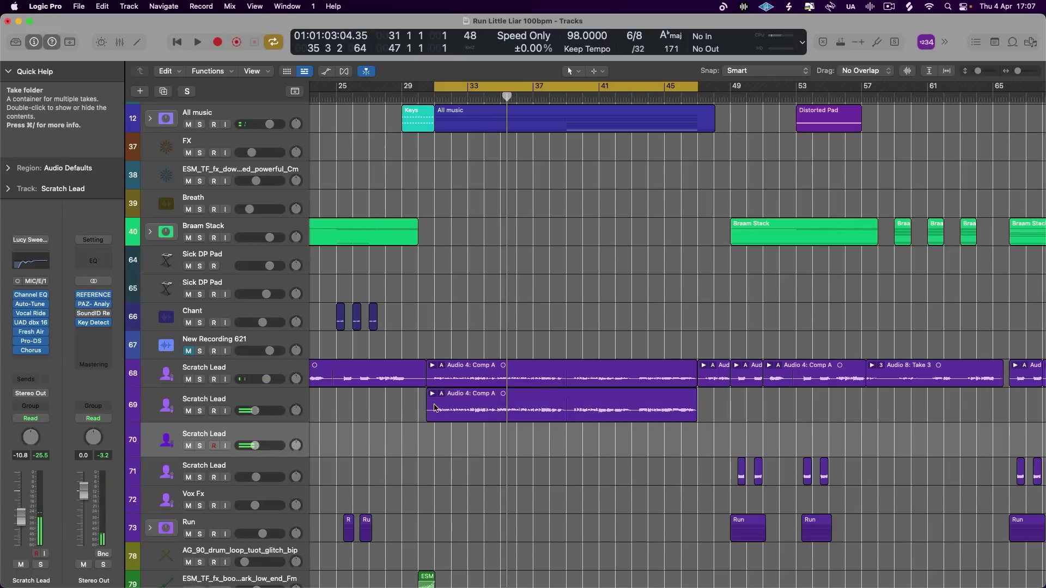
left_click_drag(436, 403, 436, 434)
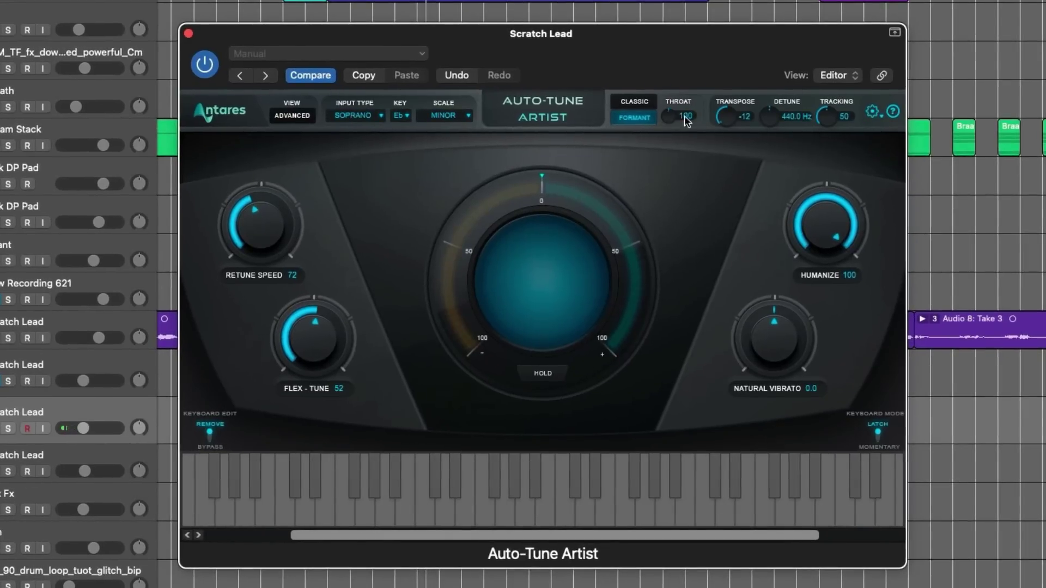
left_click_drag(726, 116, 726, 82)
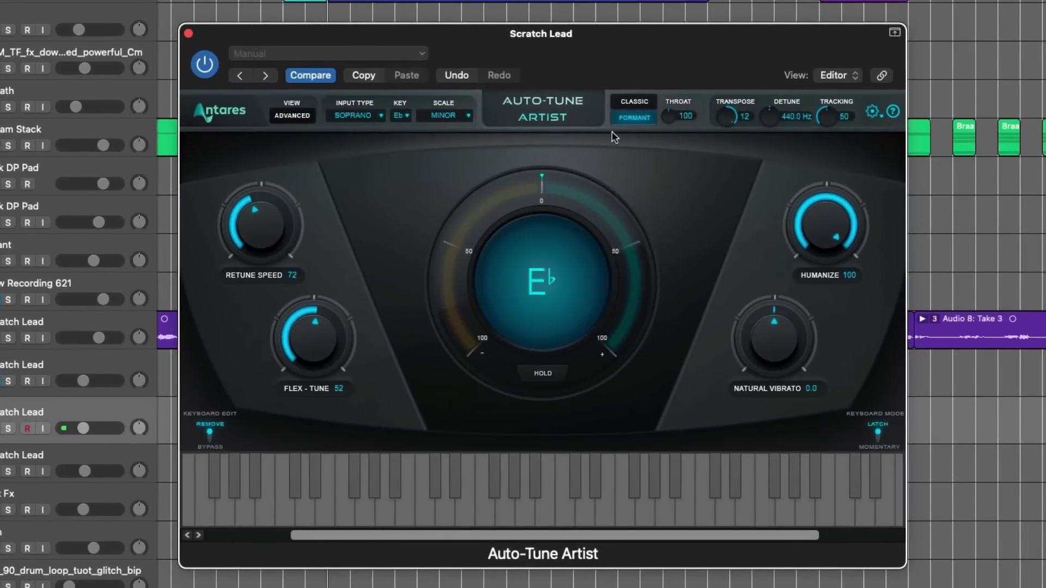
- Refine the octave-up Scratch Lead's Auto-Tune with throat 67 and retune speed 21, and close the plug-in window
mouse_move(83, 428)
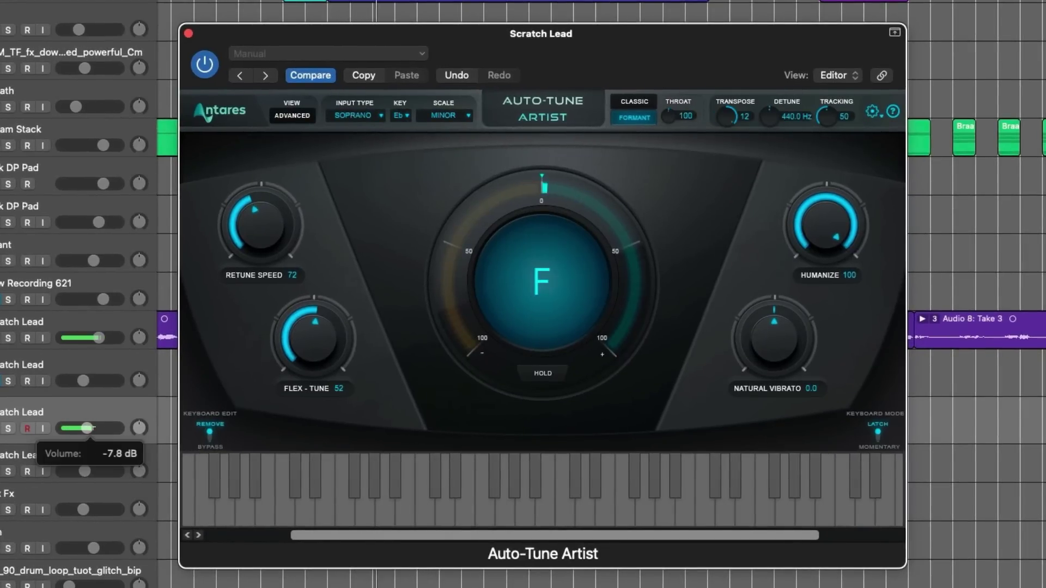
left_click(669, 124)
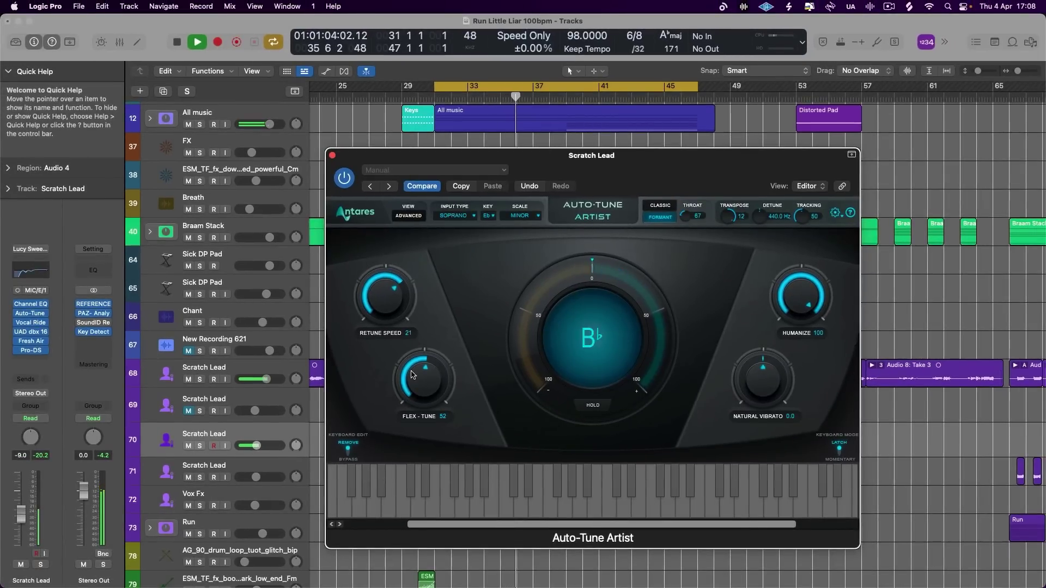
key("super+w")
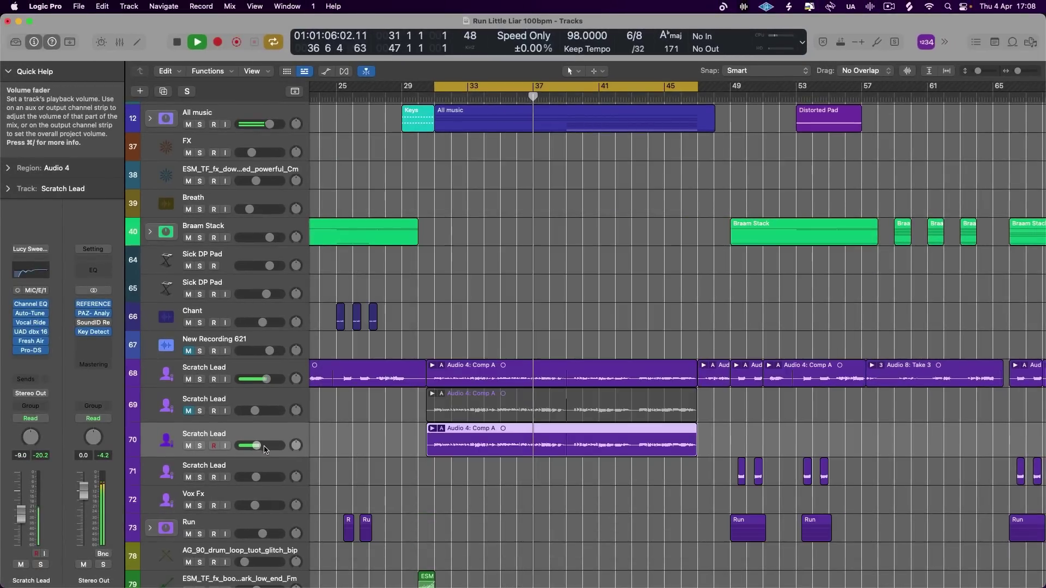
- Balance the octave-up Scratch Lead during playback, setting its volume to -9.2 dB, and stop playback
left_click_drag(266, 449, 268, 449)
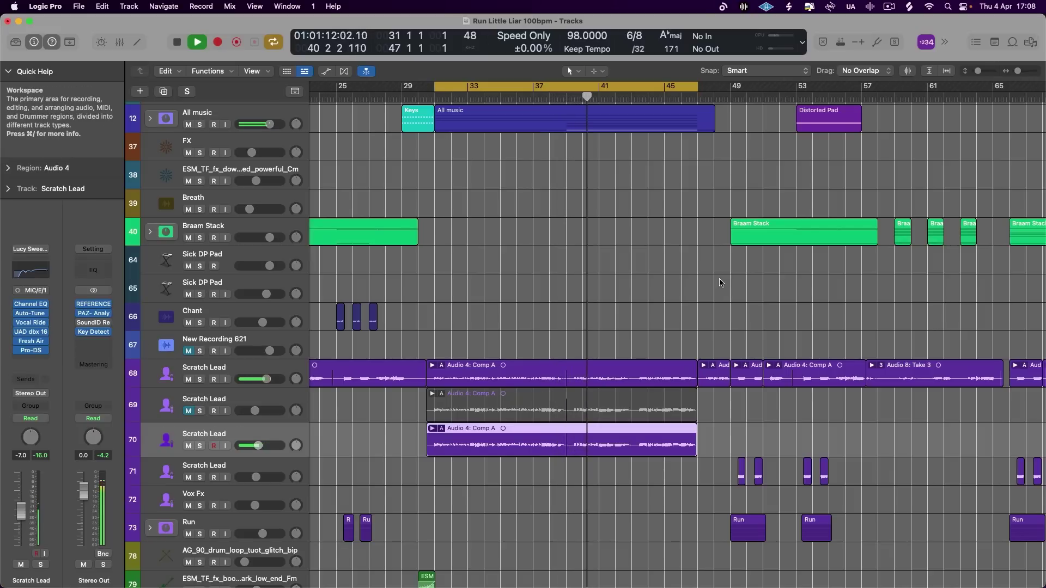
left_click_drag(258, 446, 255, 447)
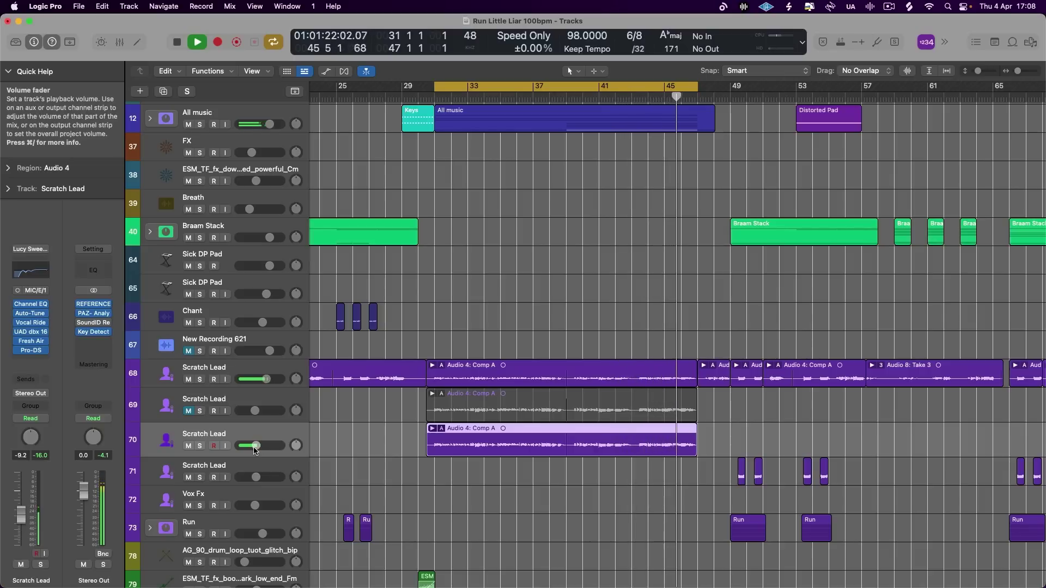
key("space")
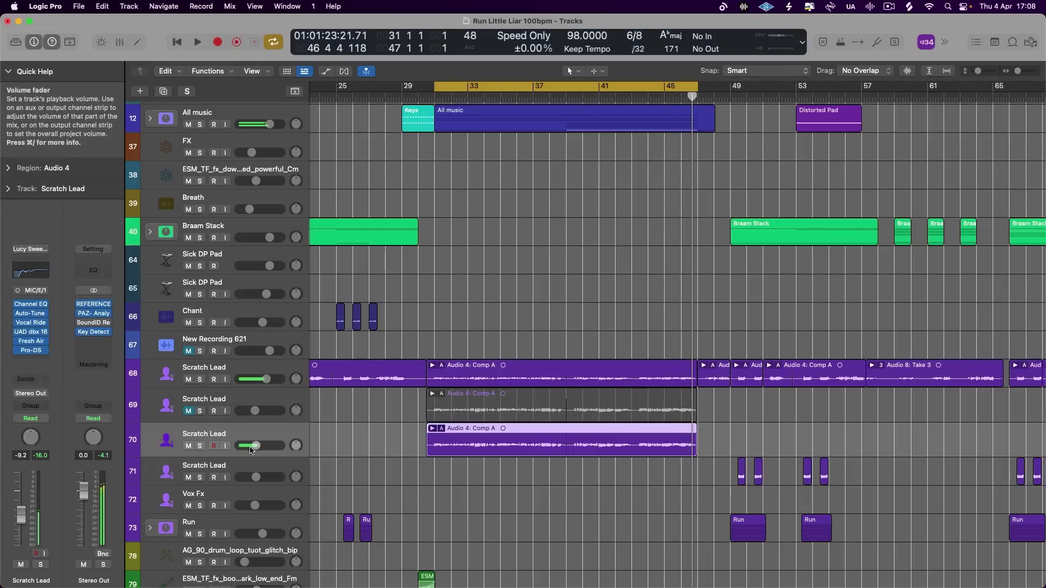
- Solo the octave-up Scratch Lead, insert ValhallaVintageVerb after Pro-DS, and shorten its decay to about 1.87 s during playback
key("s")
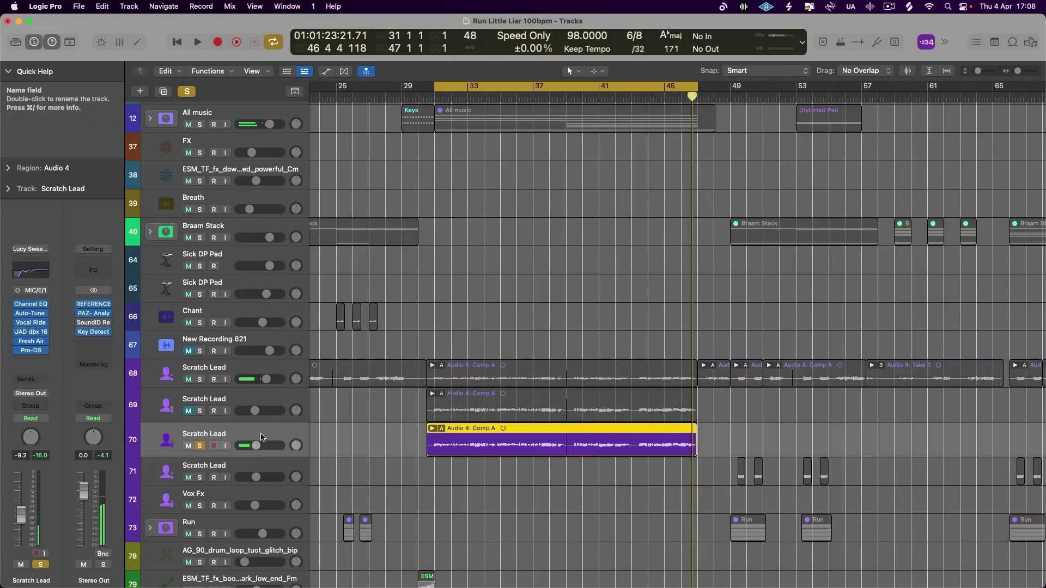
left_click(19, 361)
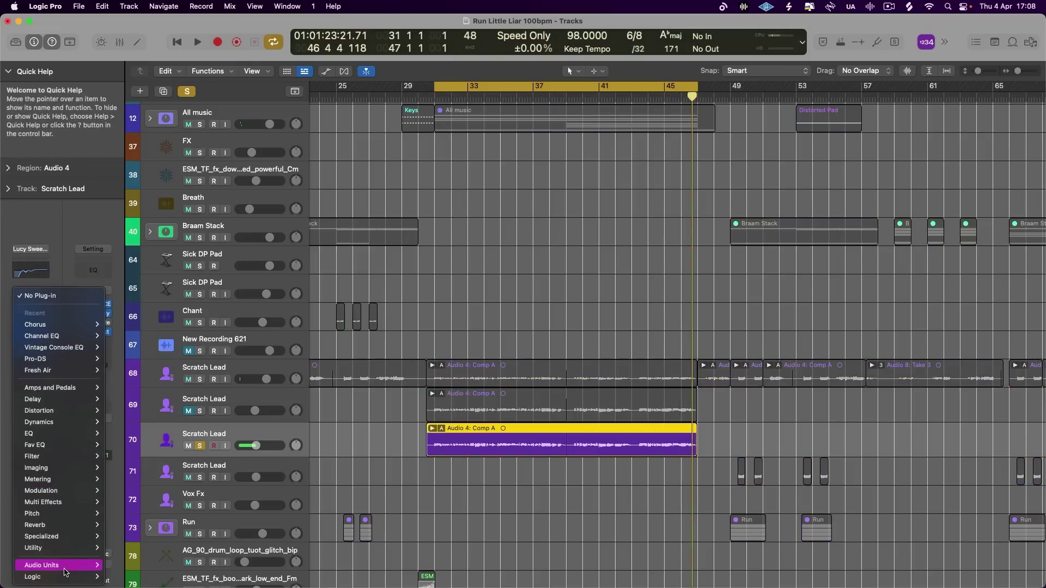
mouse_move(60, 565)
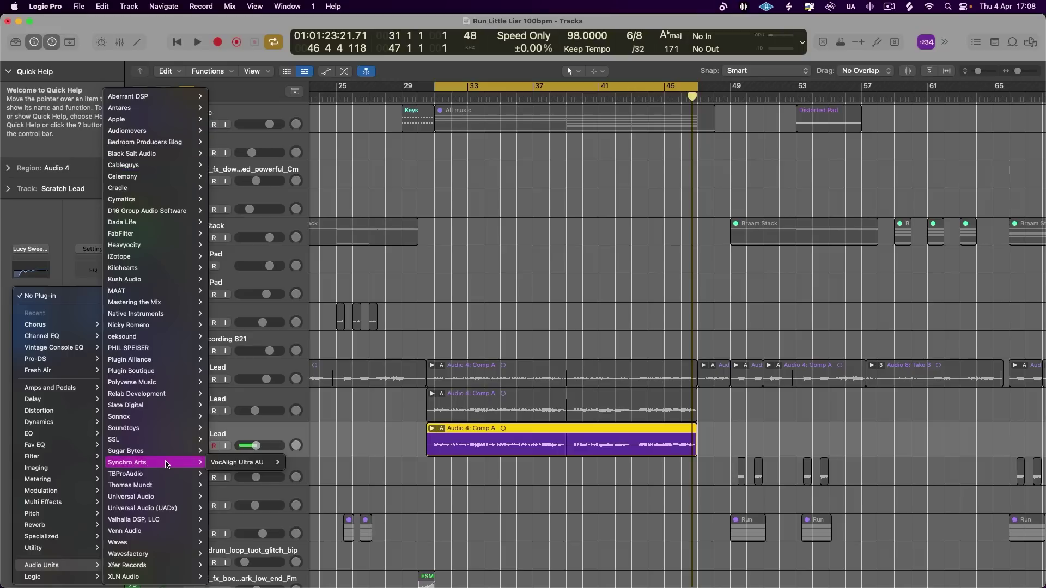
key("Escape")
type("val")
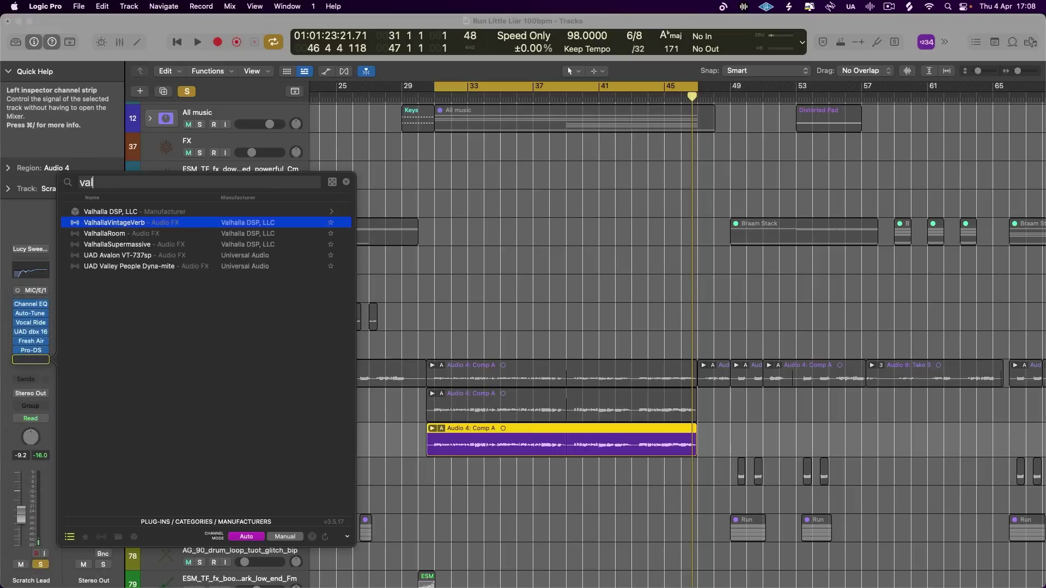
key("Return")
key("space")
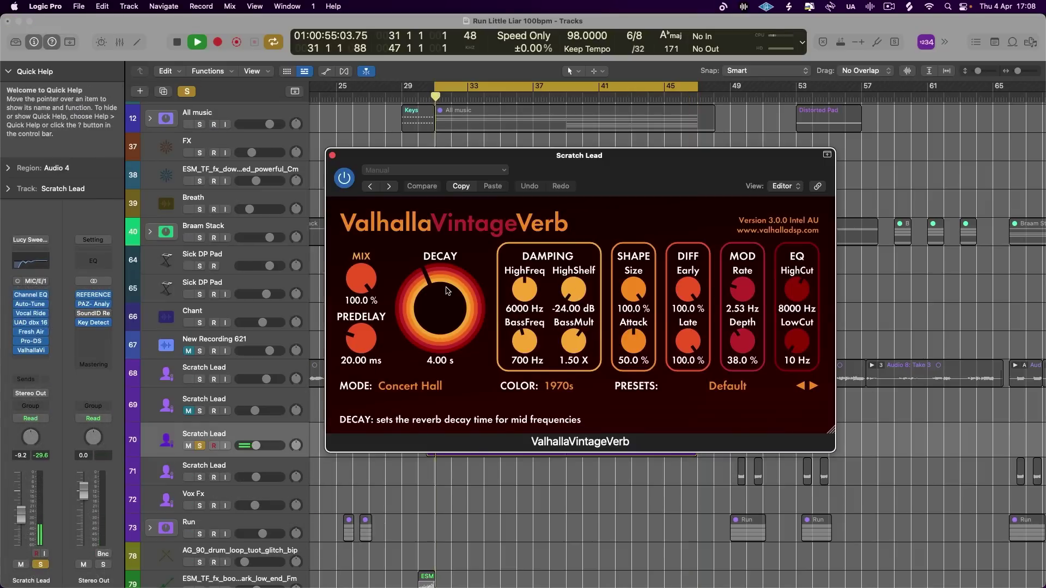
scroll(416, 323, "down", 5)
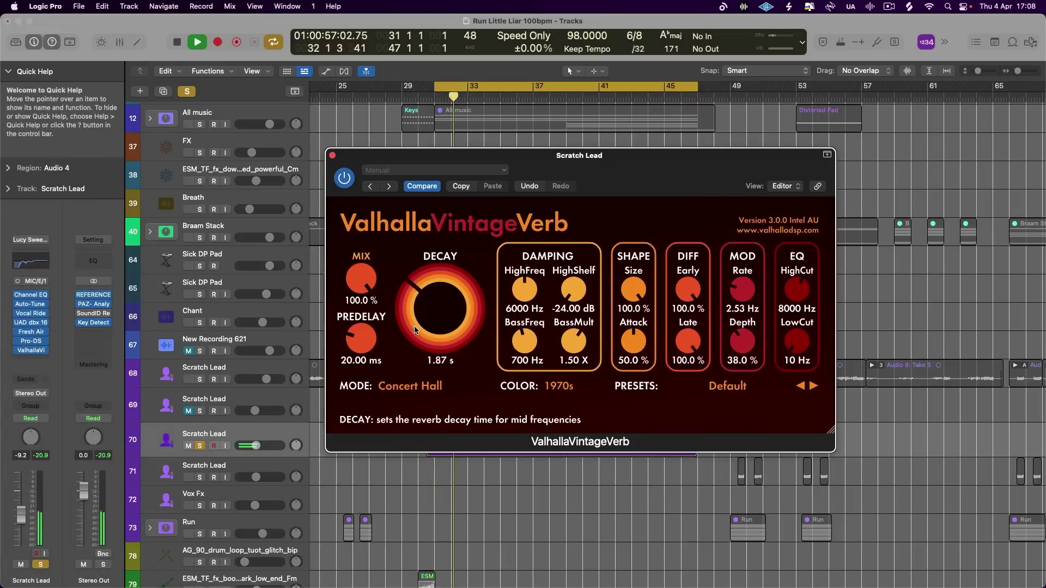
- Set the octave-up Scratch Lead's Auto-Tune to throat 180, retune speed 11 and flex-tune 33
left_click(35, 304)
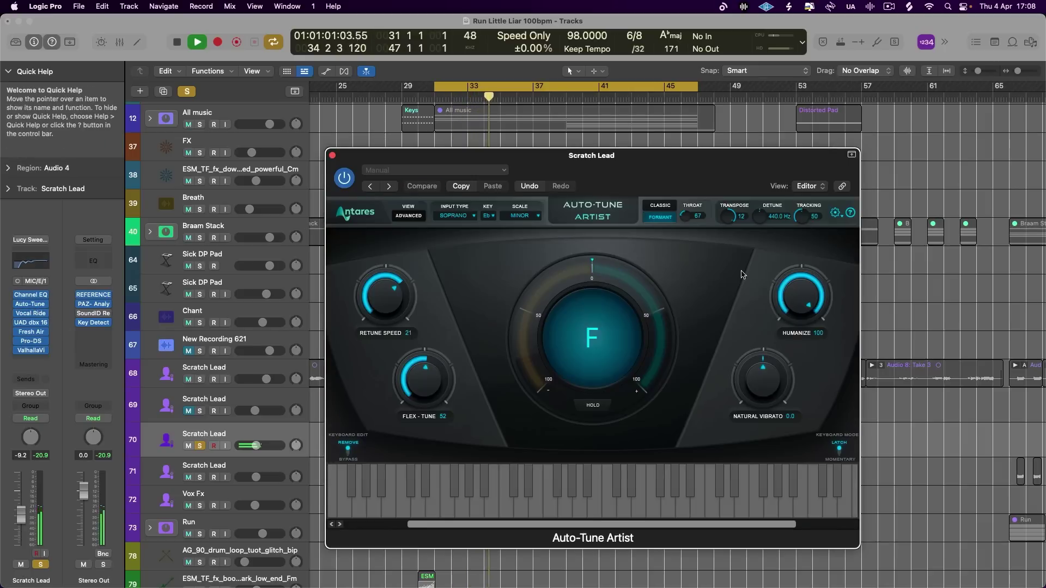
left_click_drag(685, 220, 720, 233)
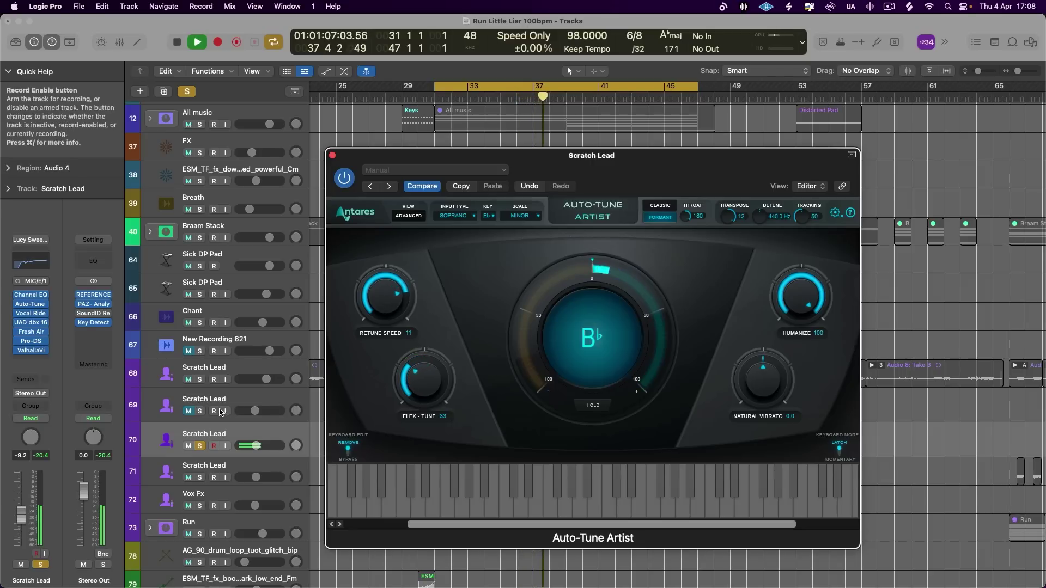
- Solo the original Scratch Lead as well and lower the octave-up track's volume to -12.2 dB
left_click(199, 379)
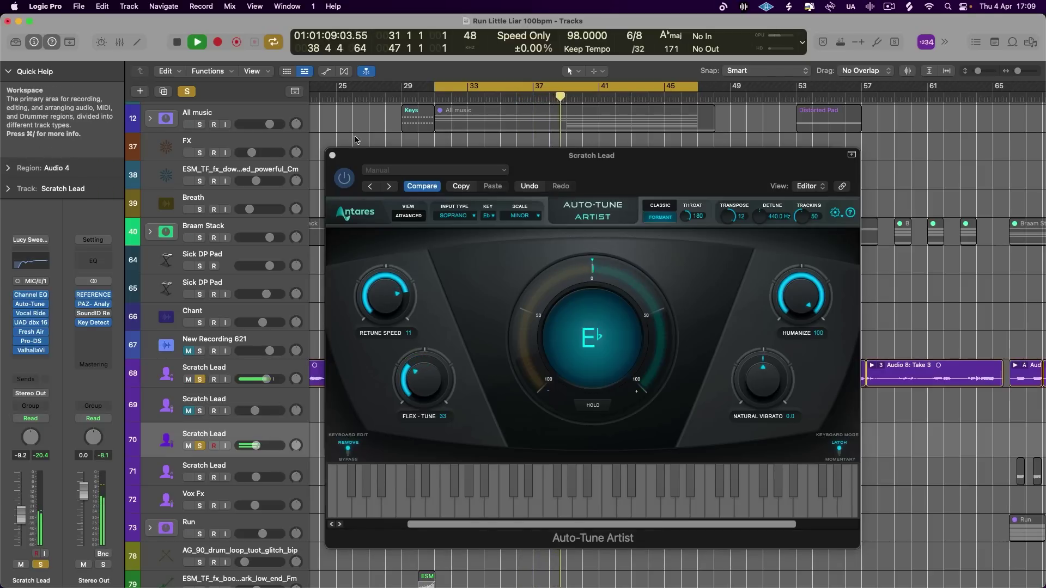
left_click(256, 446)
left_click_drag(256, 446, 251, 446)
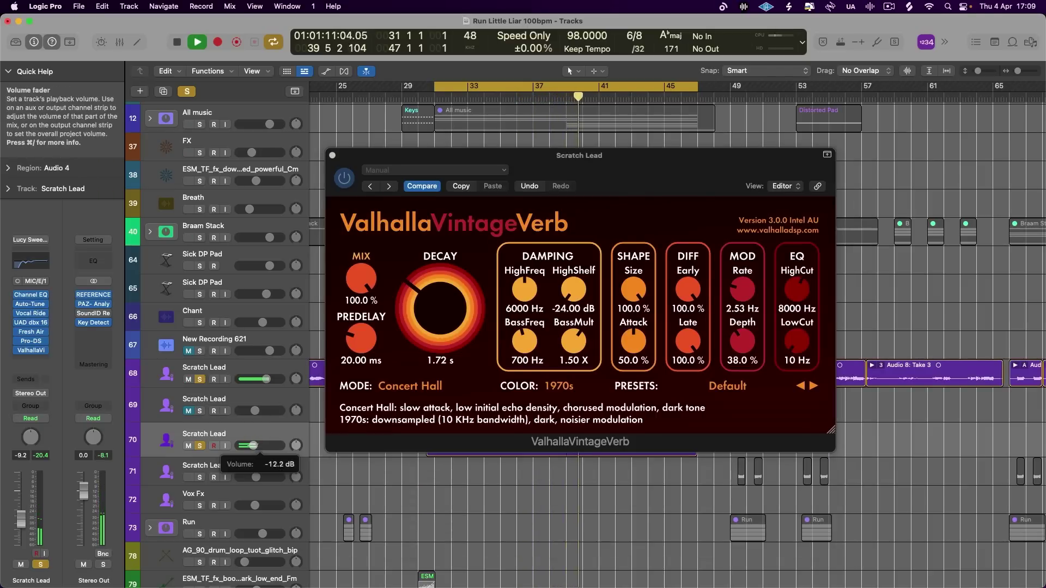
- Clear all solos, close the reverb window and raise the octave-up Scratch Lead's volume to -10.8 dB
left_click(187, 91)
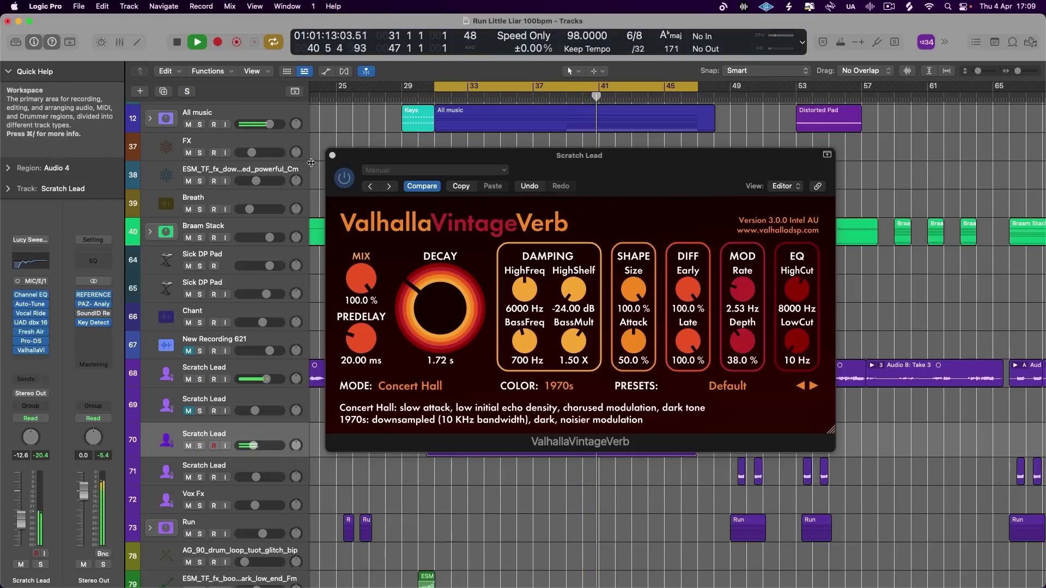
key("super+w")
left_click_drag(252, 445, 255, 446)
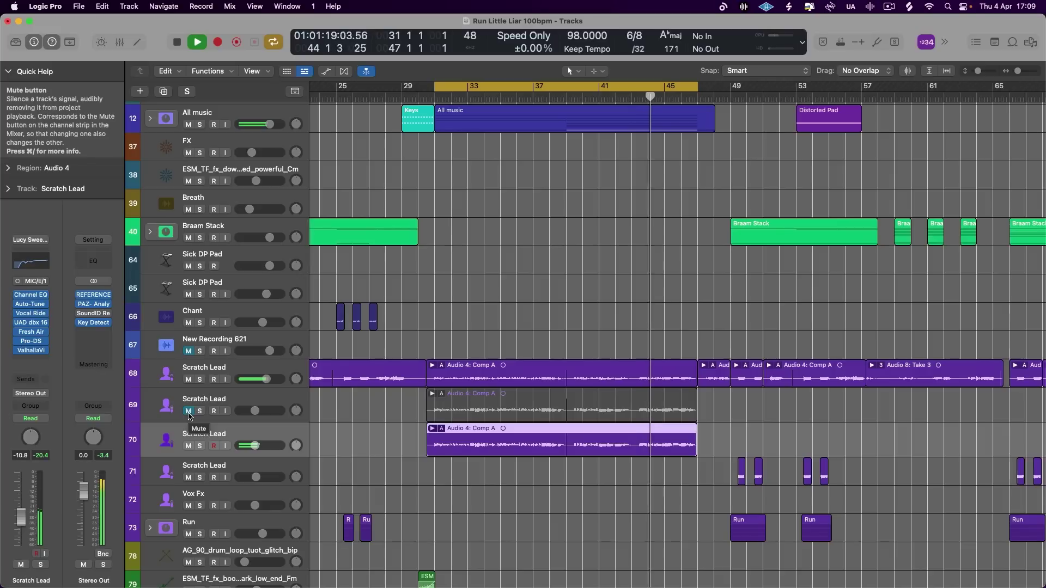
- Split the octave-up Scratch Lead region at bar 39, stop playback and mute the region's first half
left_click(567, 446, "super")
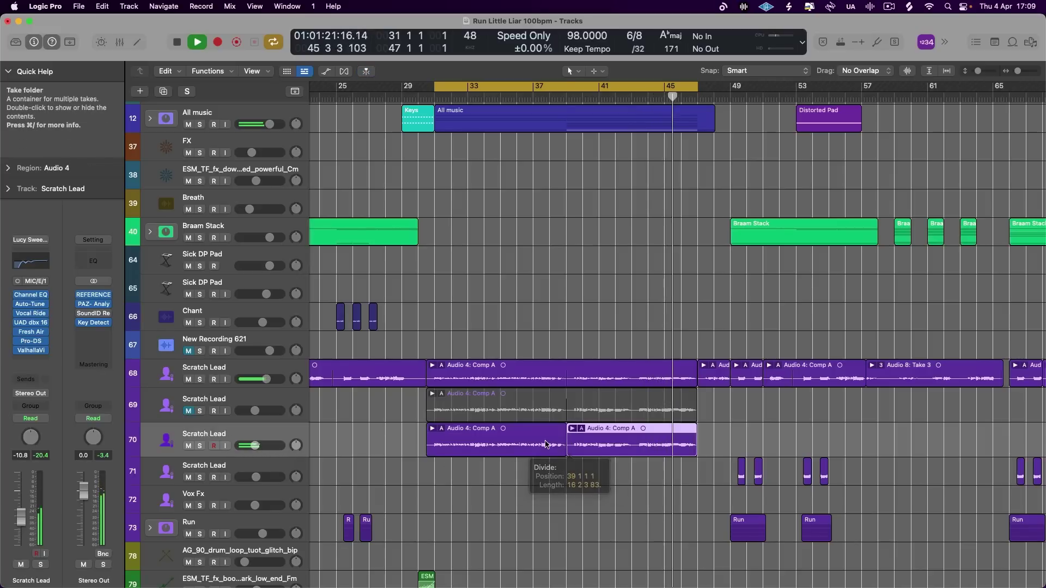
left_click(8, 72)
key("space")
left_click(33, 93)
left_click(68, 107)
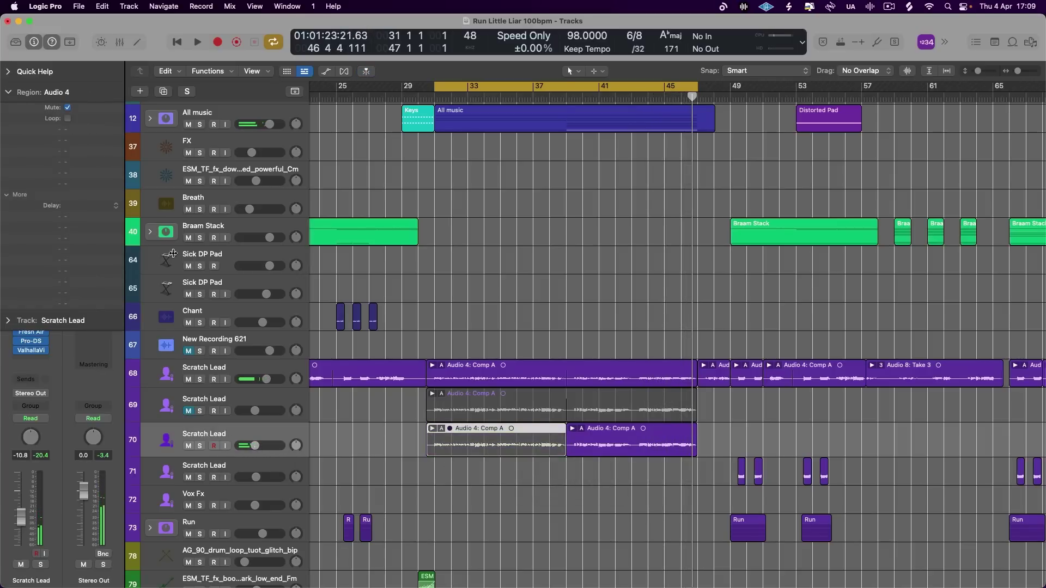
- Mute both duplicated Scratch Lead layer tracks and play through the looped section with only the original lead vocal
left_click(252, 401)
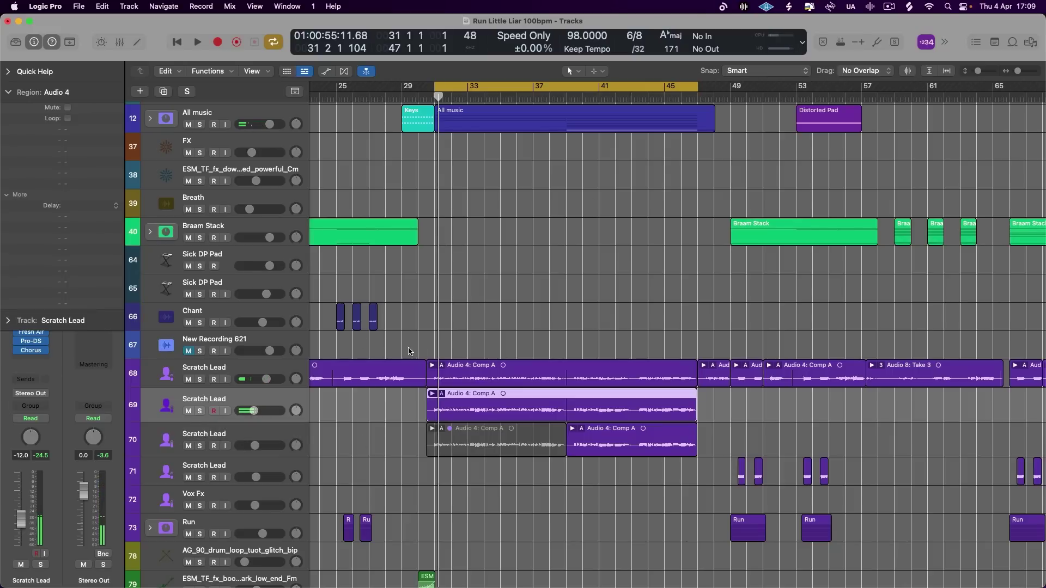
left_click_drag(192, 414, 190, 443)
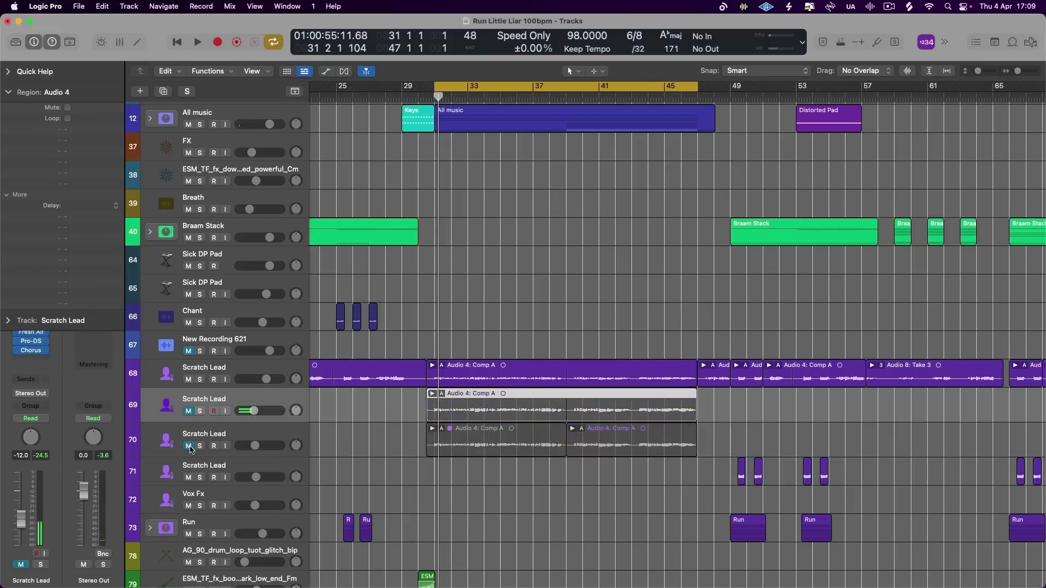
key("space")
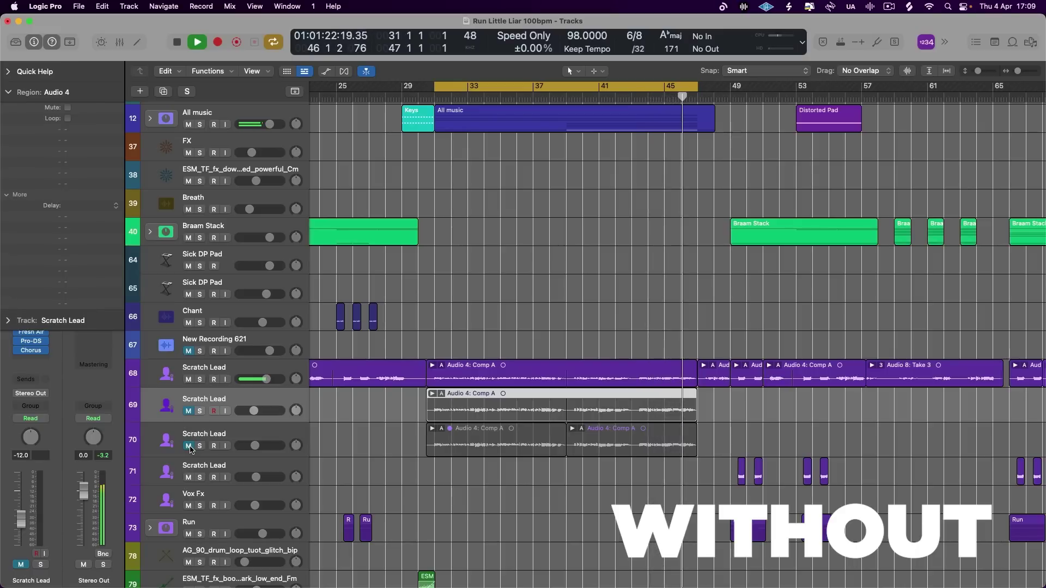
key("space")
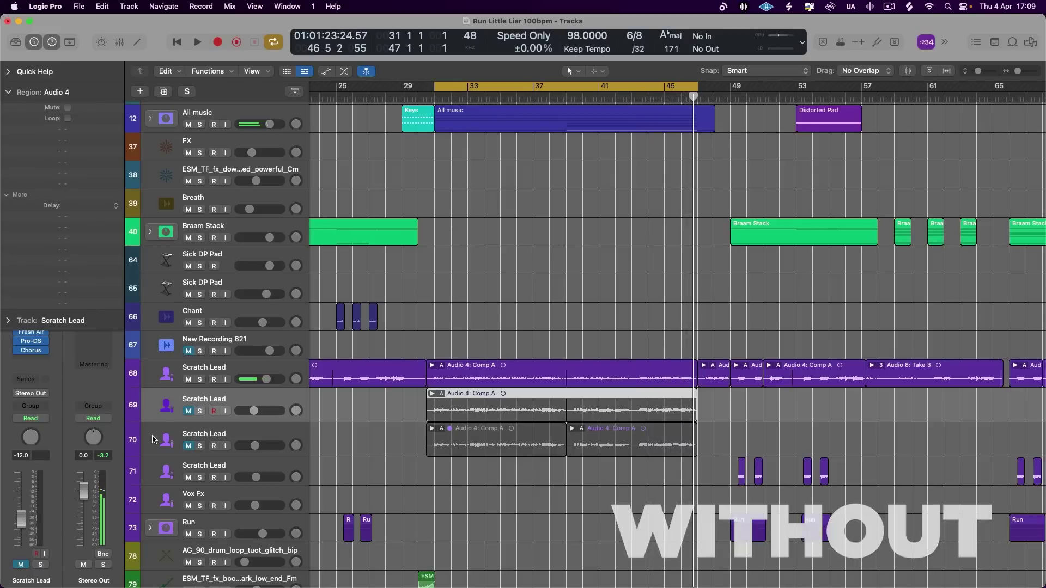
- Unmute both Scratch Lead layer tracks and play the looped section again to compare it with the layers
left_click_drag(188, 412, 189, 434)
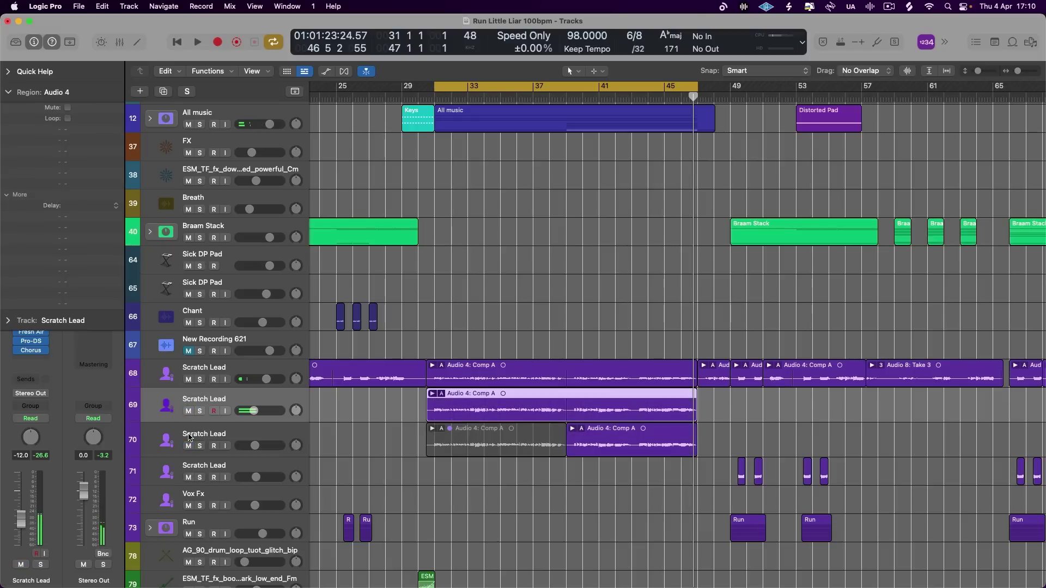
key("space")
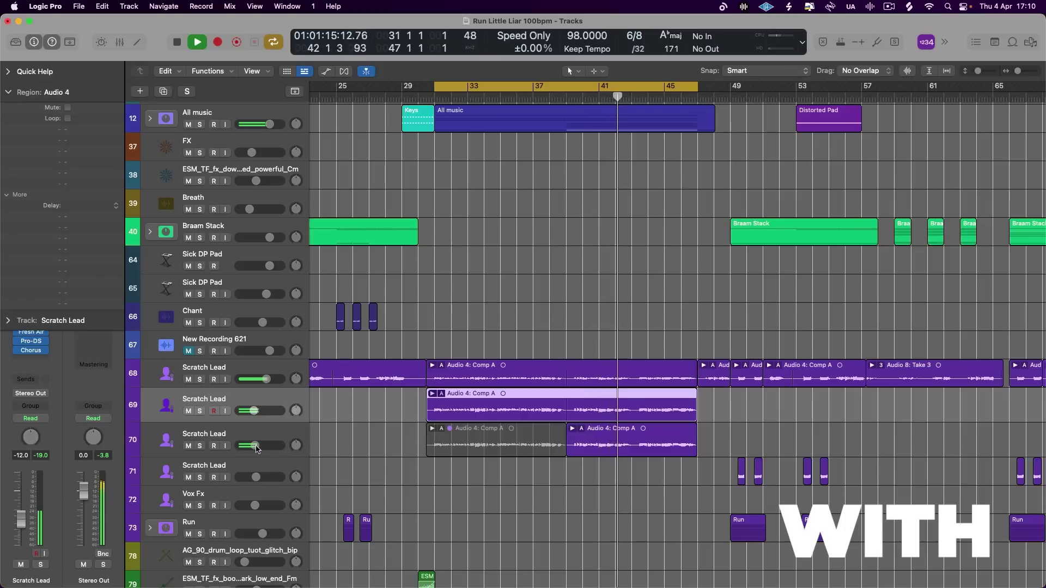
left_click(8, 92)
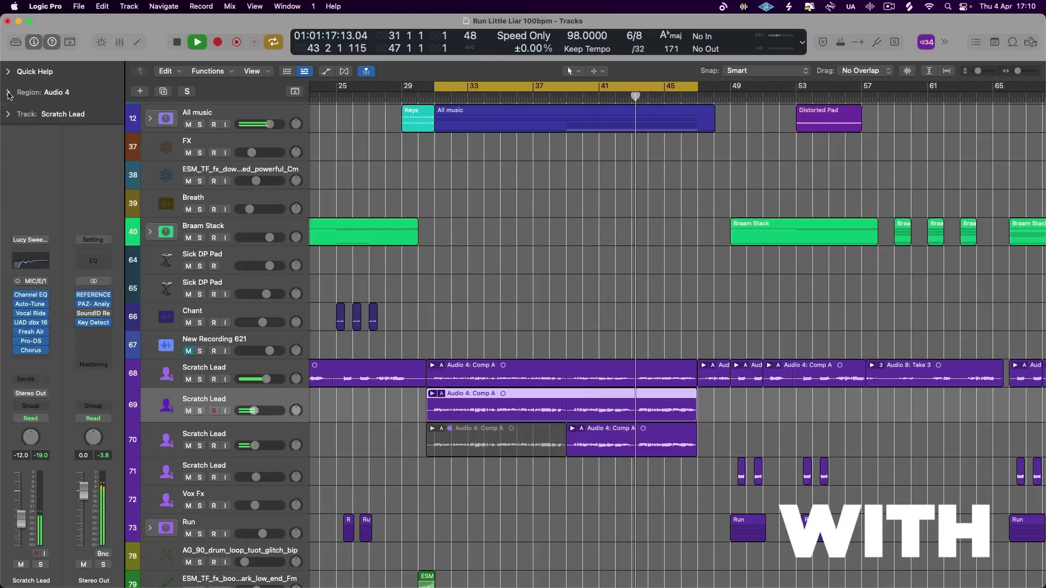
left_click_drag(258, 447, 257, 446)
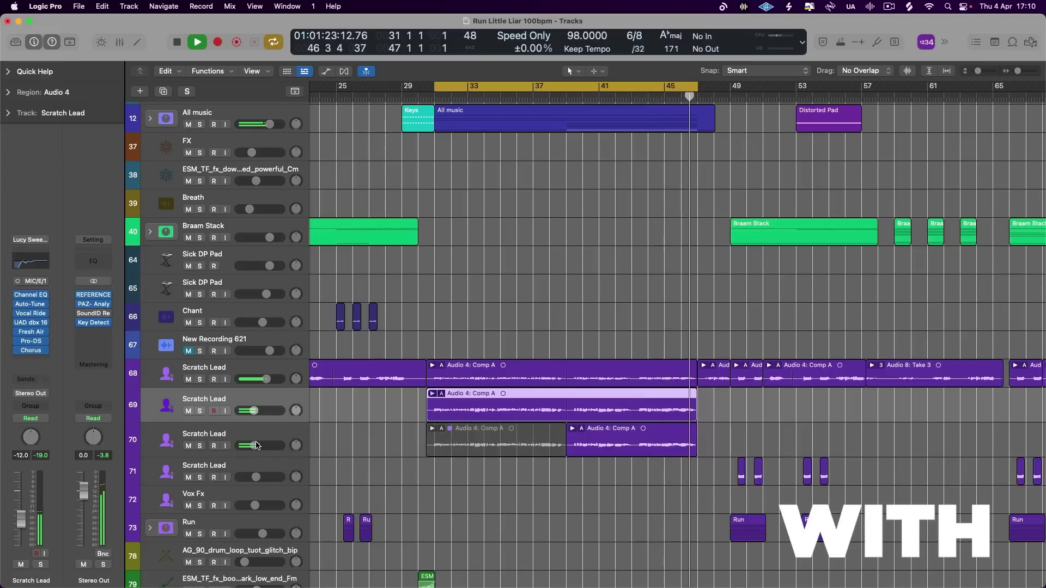
key("space")
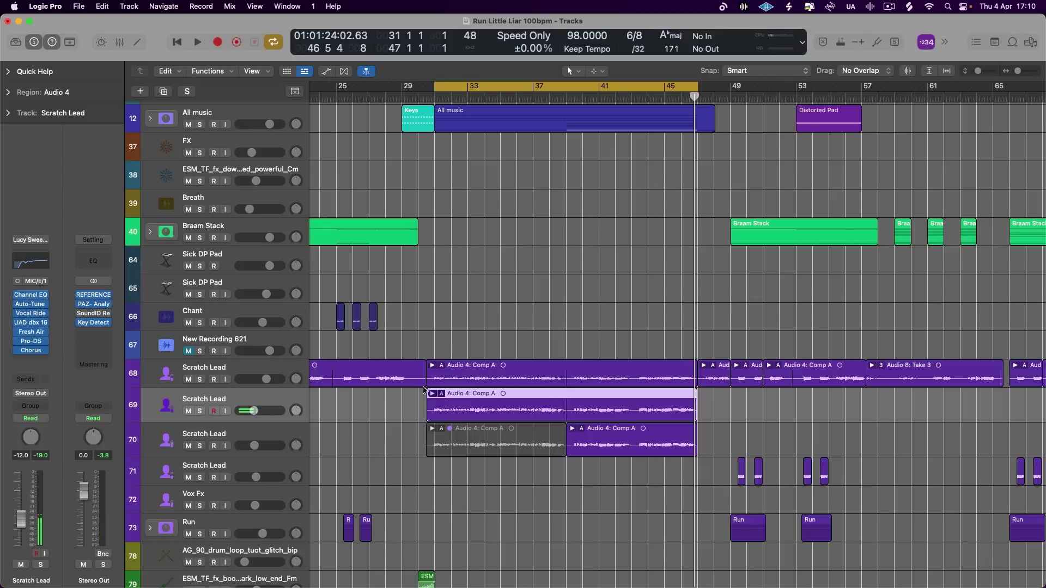
key("Down")
key("Up")
key("Down")
key("Up")
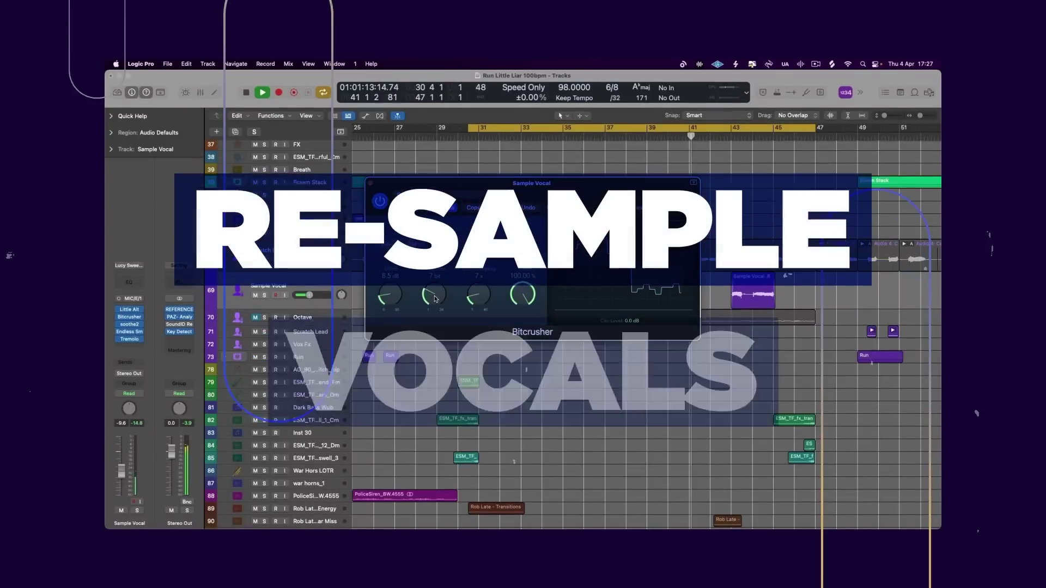
left_click_drag(436, 298, 442, 283)
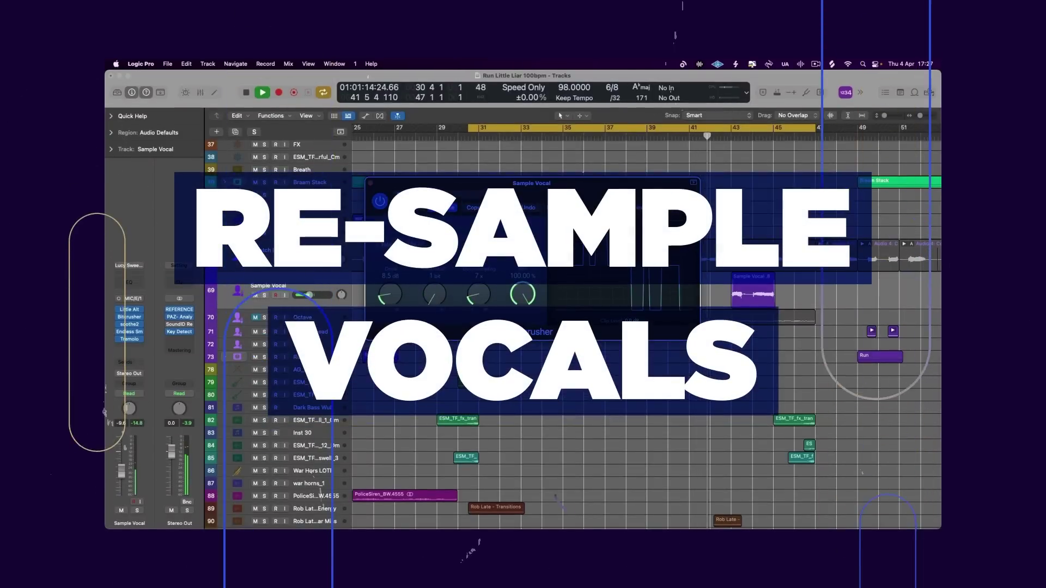
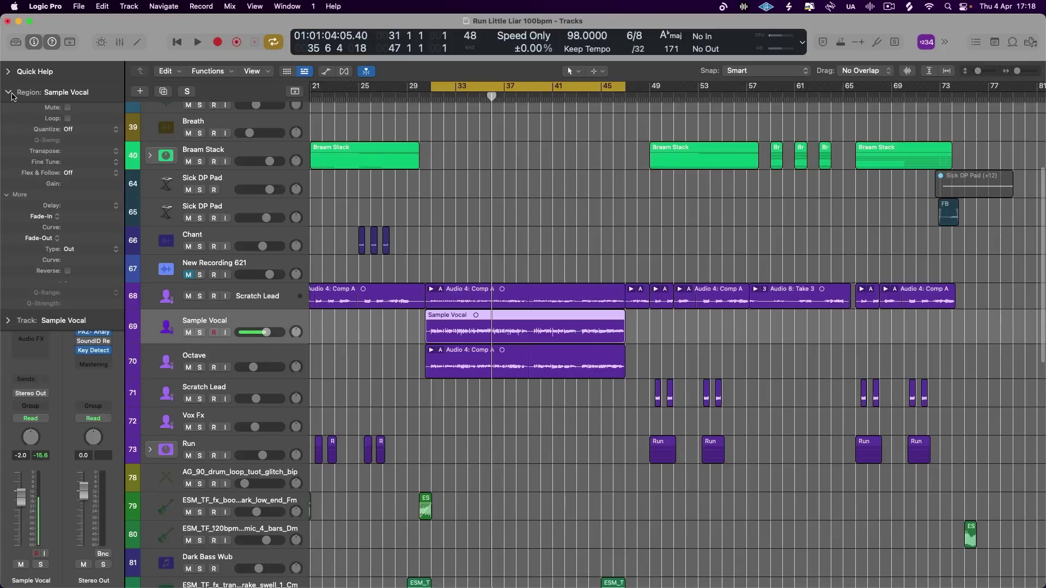
- Create a new Quick Sampler (Optimized) track from the Sample Vocal region below the last track
left_click(41, 93)
scroll(435, 276, "down", 6)
scroll(434, 277, "up", 1)
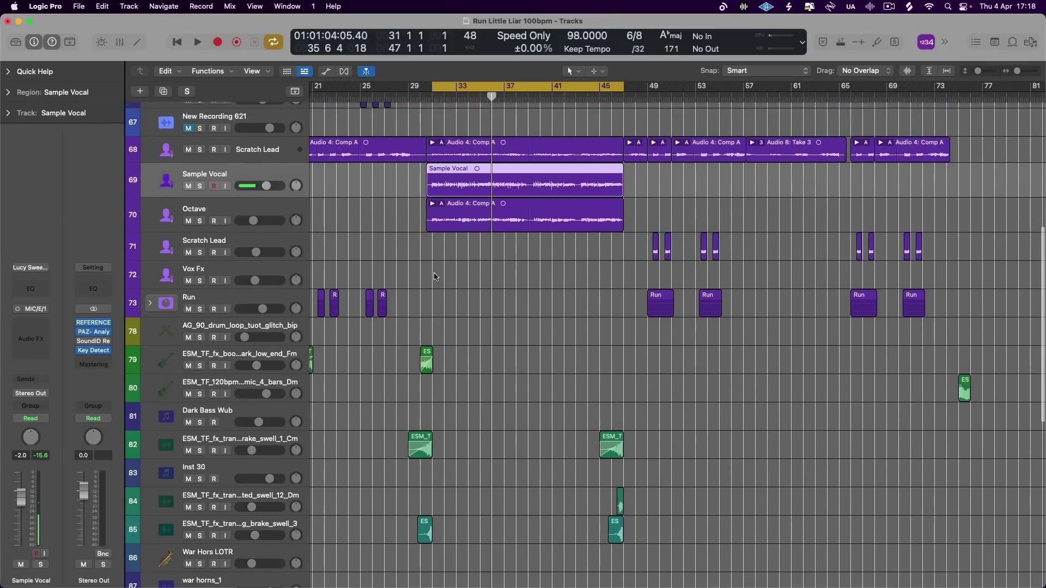
key("super+Up")
scroll(764, 219, "down", 3)
scroll(764, 220, "up", 3)
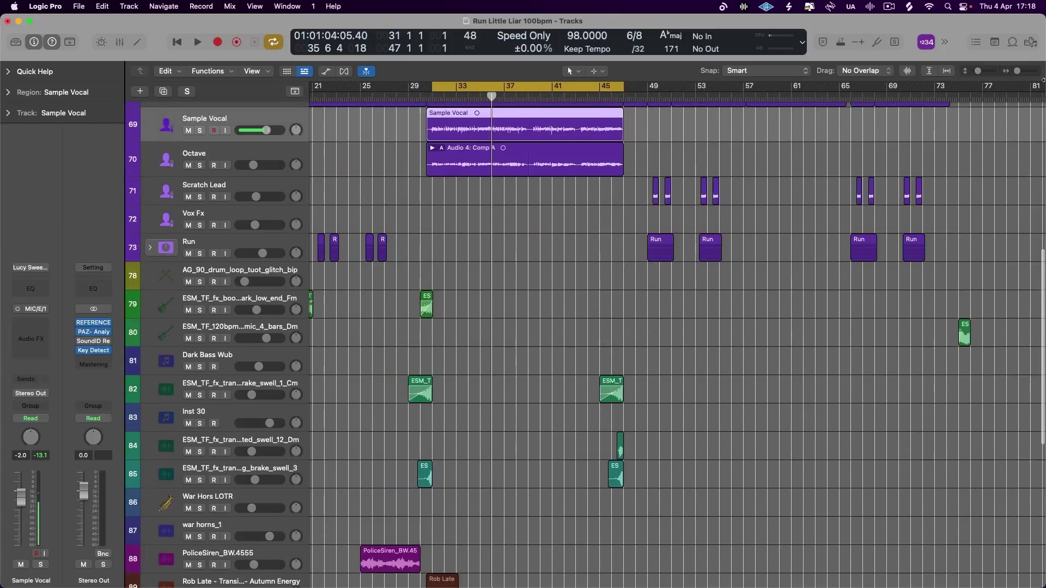
left_click_drag(447, 121, 272, 572)
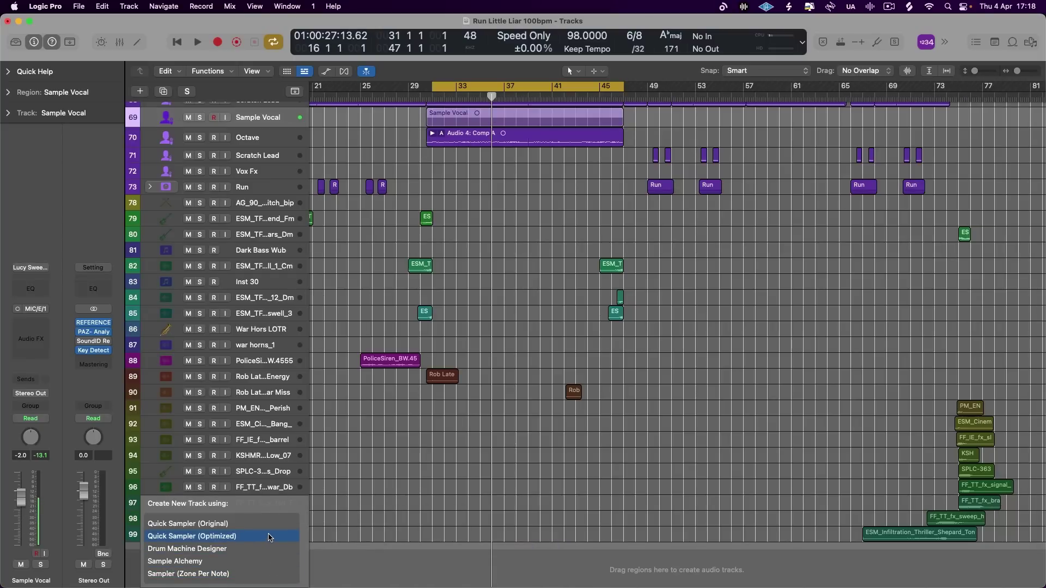
key("Escape")
key("c")
key("space")
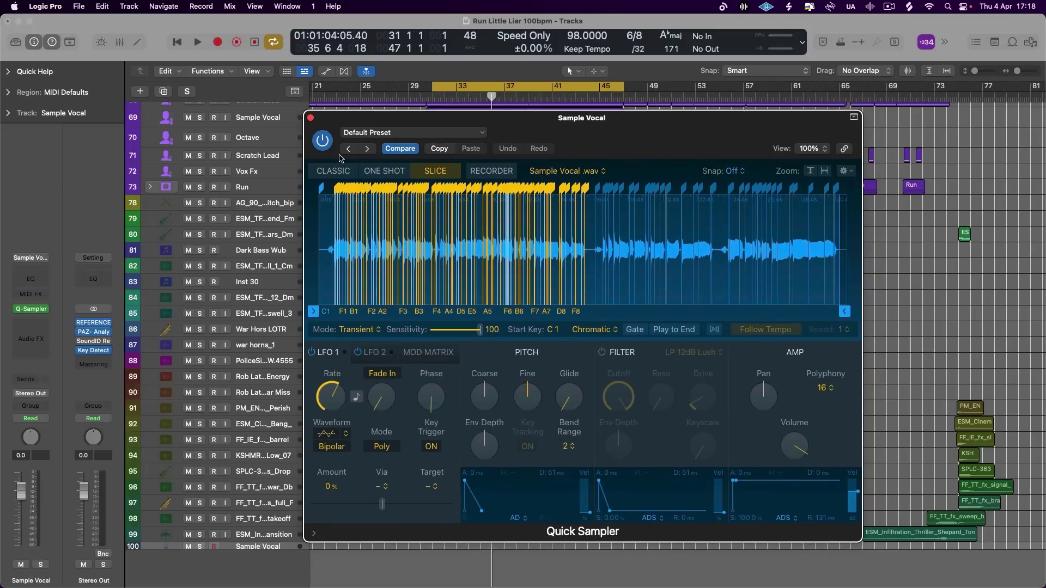
- Audition the Slice-mode vocal chops with Musical Typing by playing varied notes, and close the on-screen keyboard
scroll(430, 218, "up", 5)
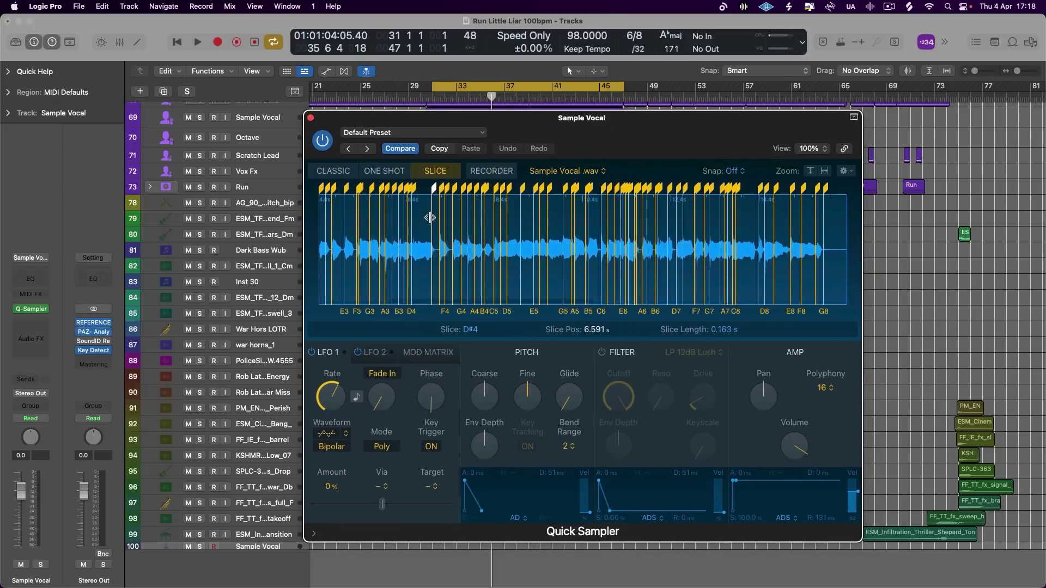
key("super+k")
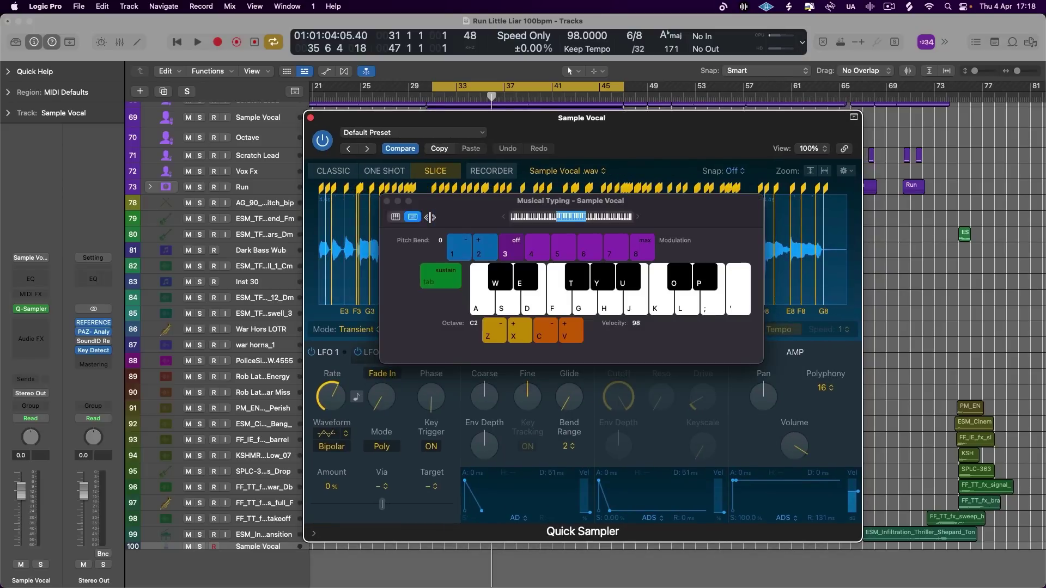
key("f")
key("h")
key("j")
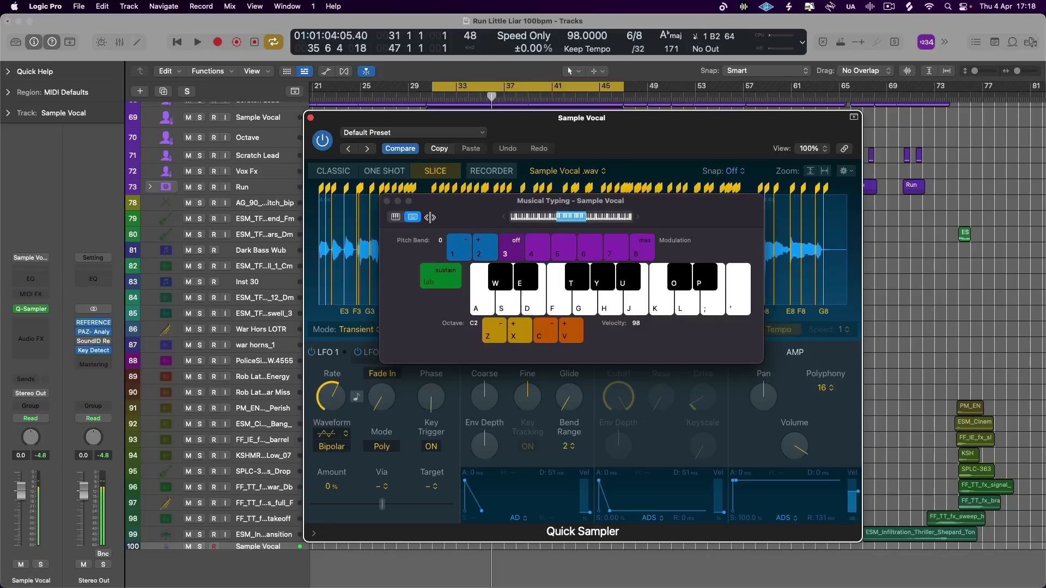
key("d")
key("s")
key("s")
key("a")
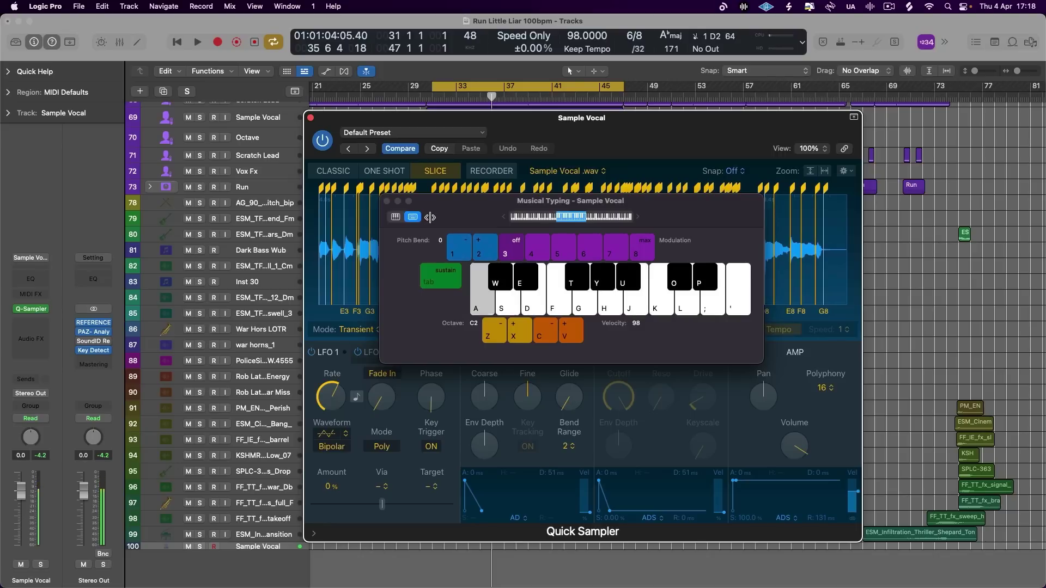
key("a")
key("h")
key("s")
key("k")
key("d")
key("j")
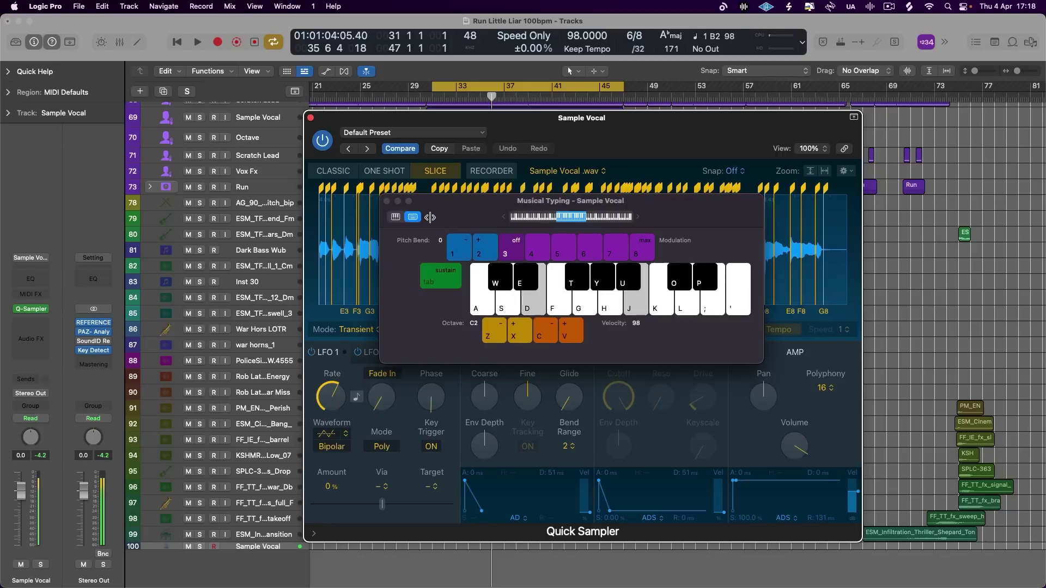
key("h")
key("s")
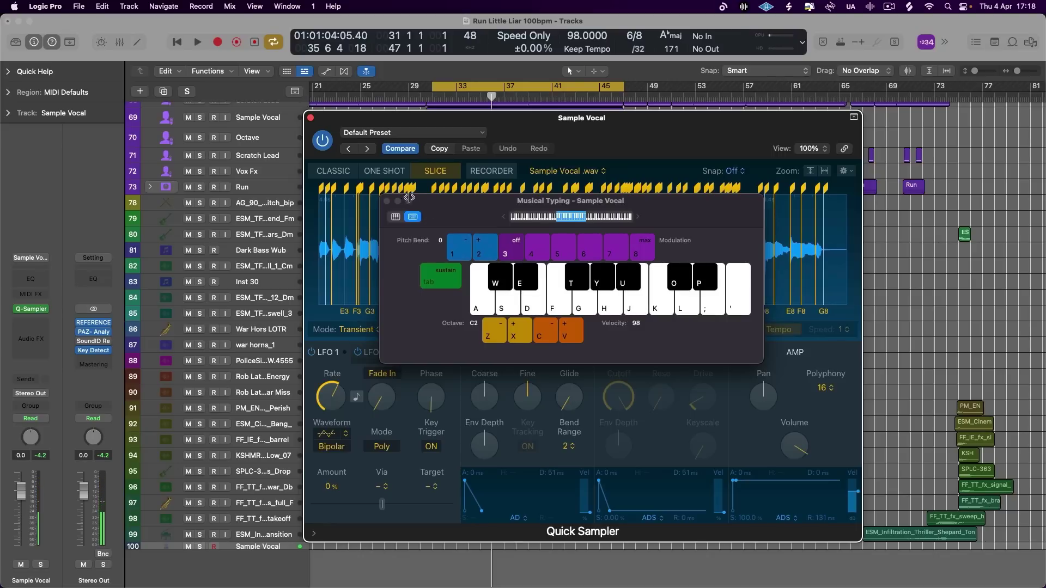
left_click(388, 202)
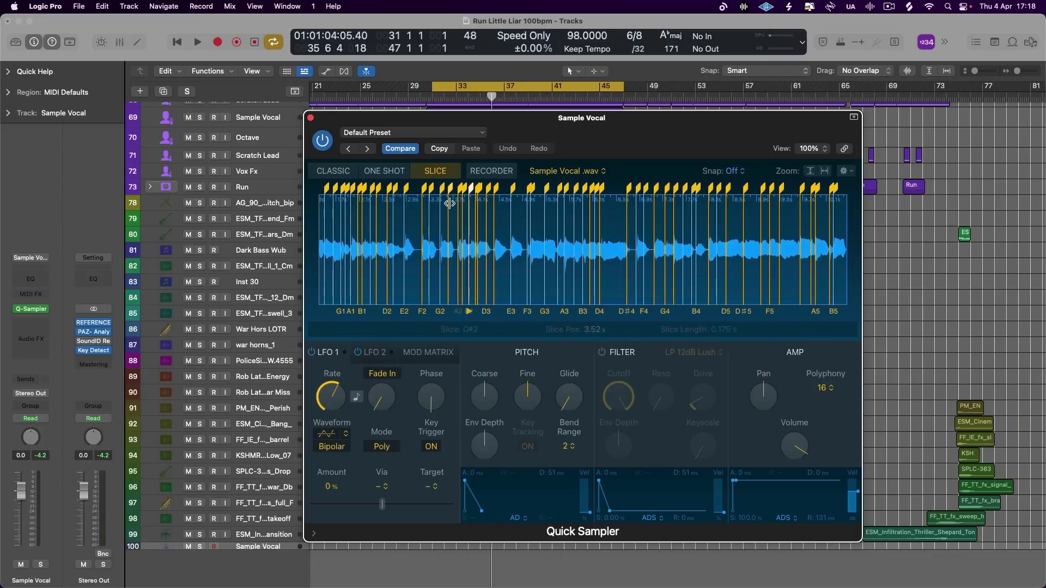
- Switch Quick Sampler to One Shot mode, audition the vocal with Musical Typing, and briefly bypass the sampler to silence it
left_click(384, 171)
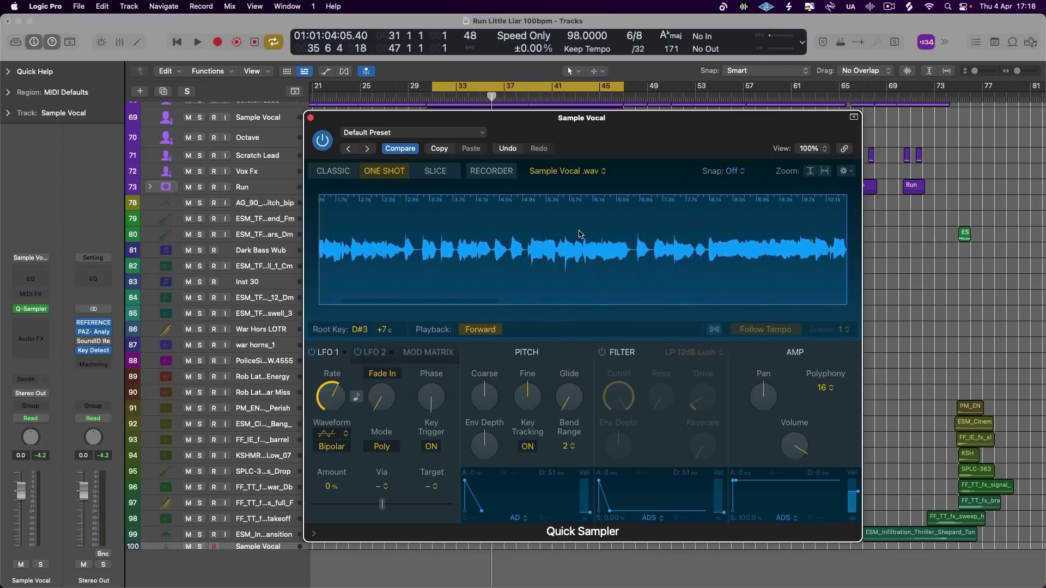
key("super+k")
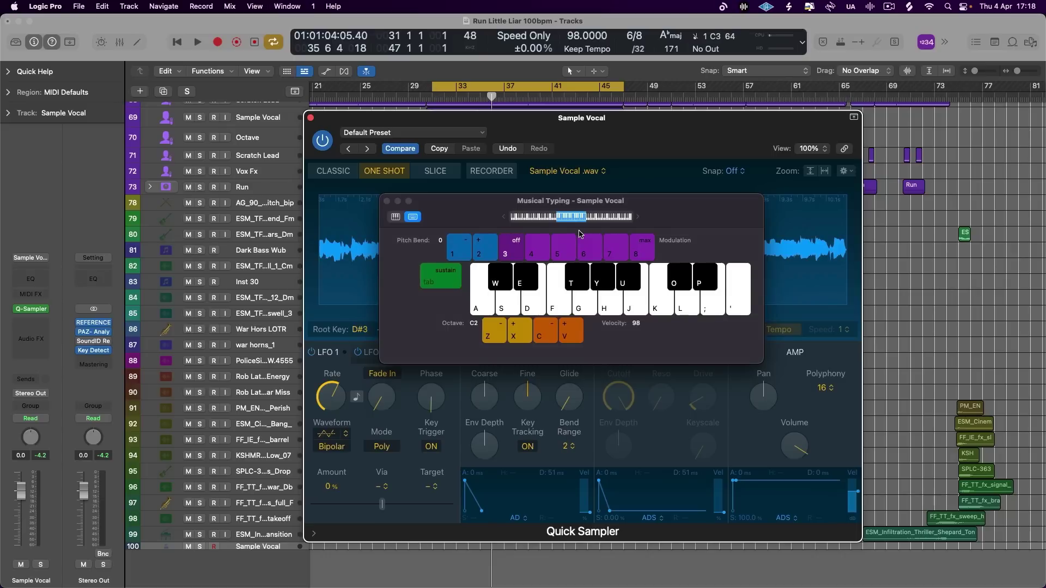
key("k")
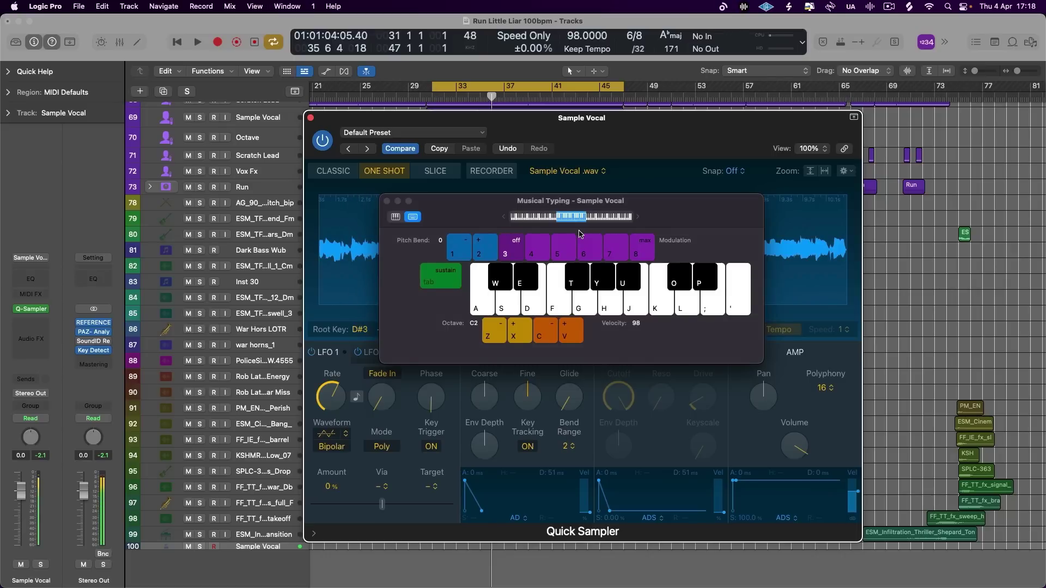
left_click_drag(461, 211, 607, 152)
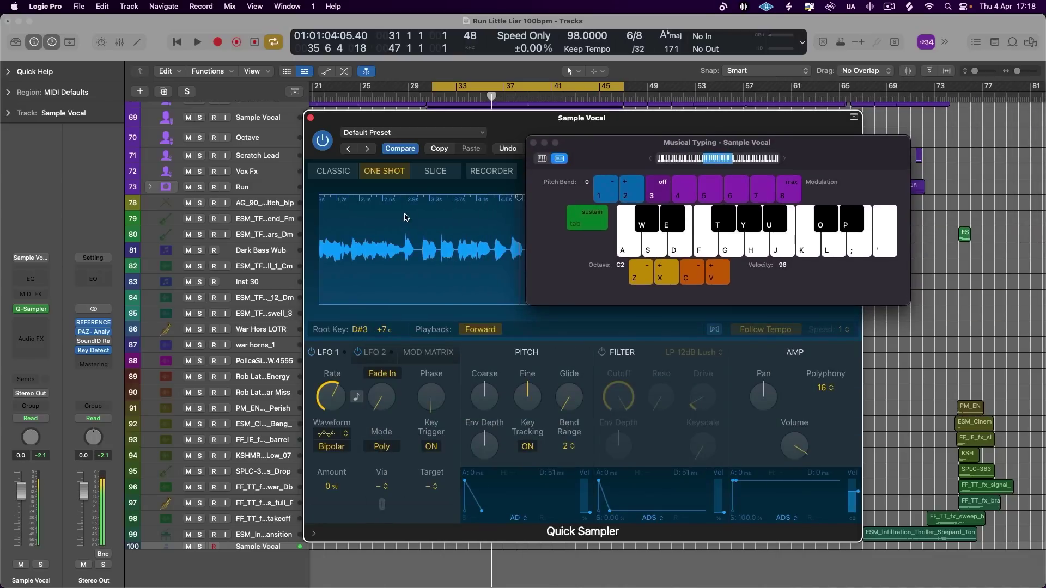
left_click(322, 142)
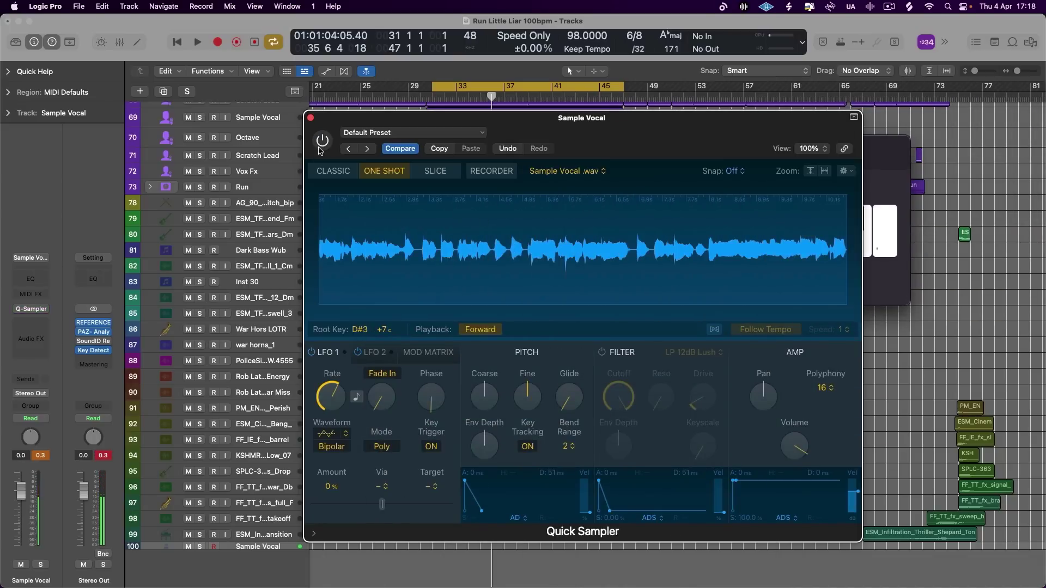
left_click(320, 146)
- Switch Quick Sampler to Classic mode, move its window clear of Musical Typing, and audition the vocal with held notes
left_click(336, 178)
left_click_drag(664, 138, 497, 109)
key("g")
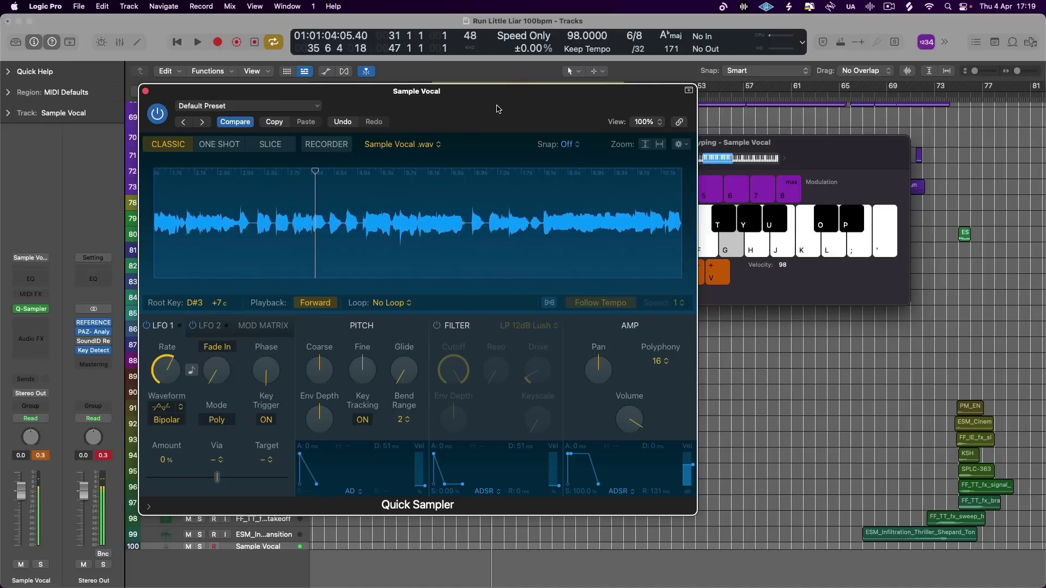
key("s")
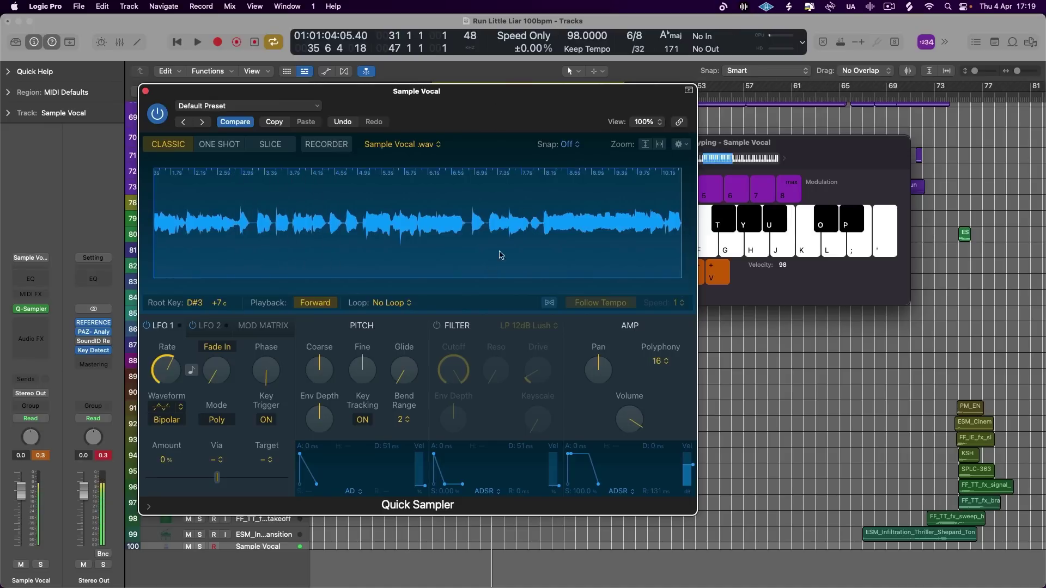
left_click_drag(534, 119, 413, 101)
key("s")
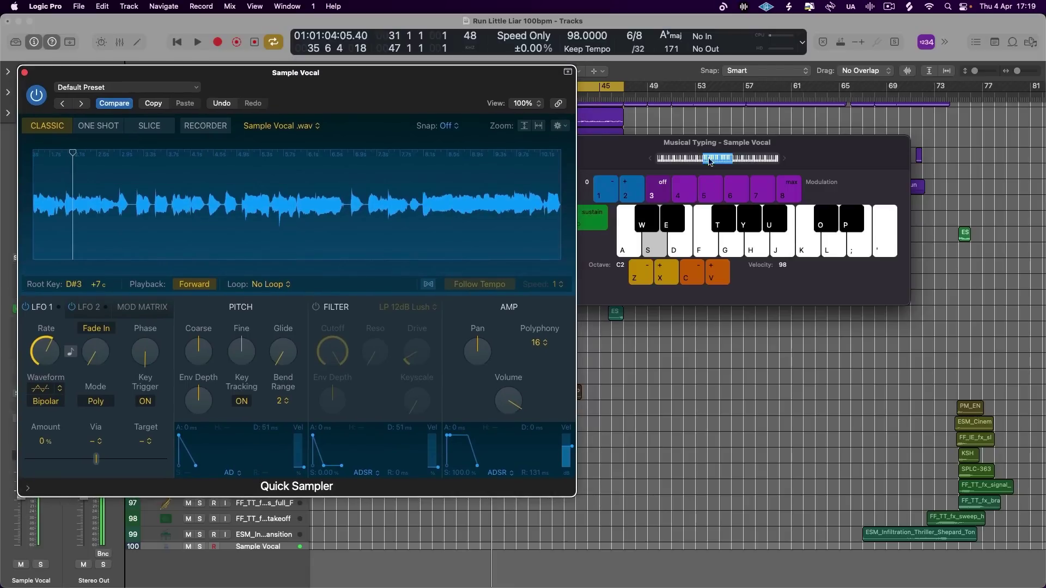
- Audition the Classic-mode vocal with Musical Typing in octaves C4, C2 and C3 to compare the pitches
left_click(740, 162)
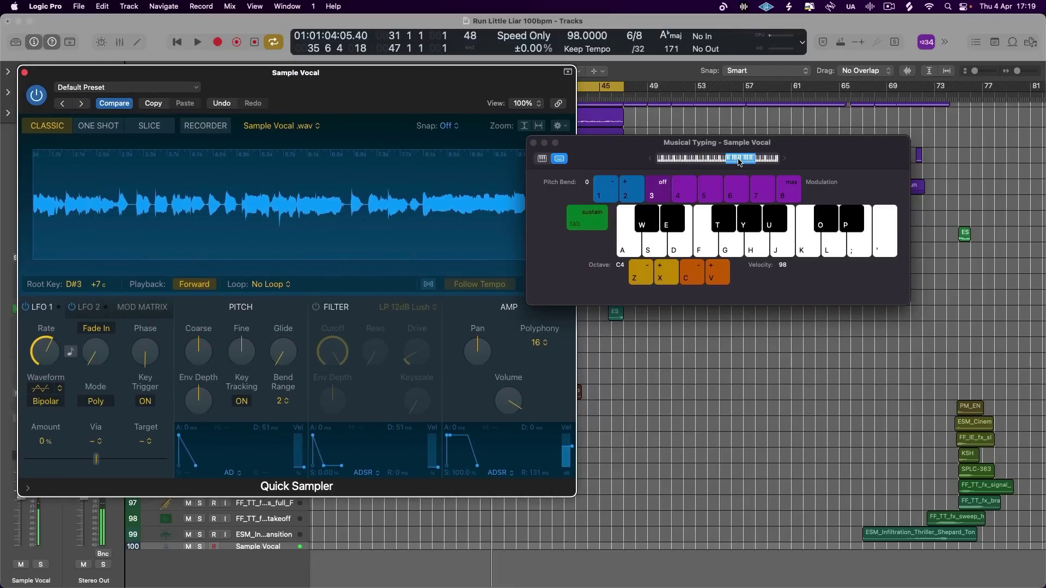
key("j")
key("h")
key("d")
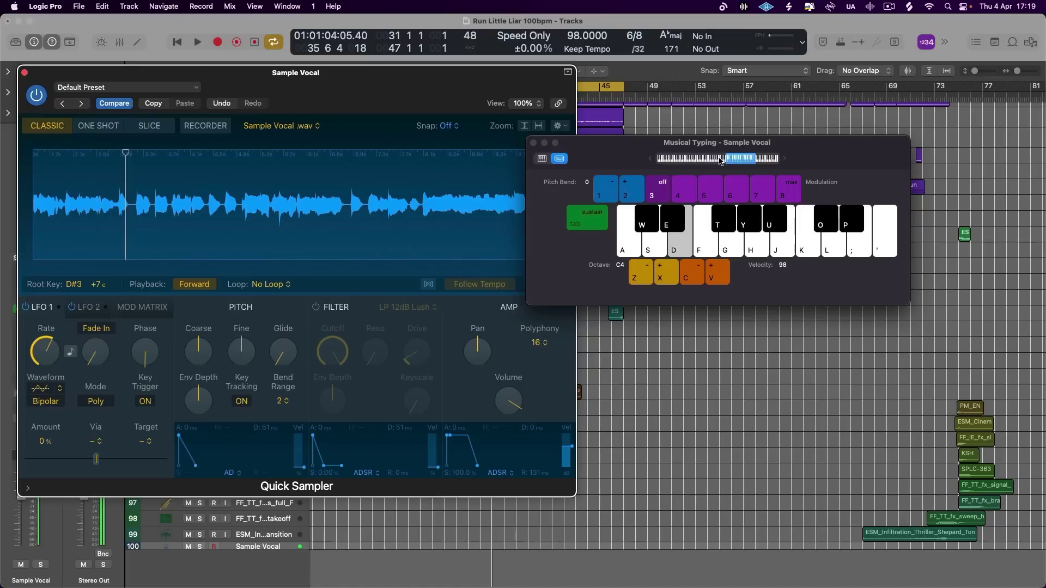
left_click(721, 159)
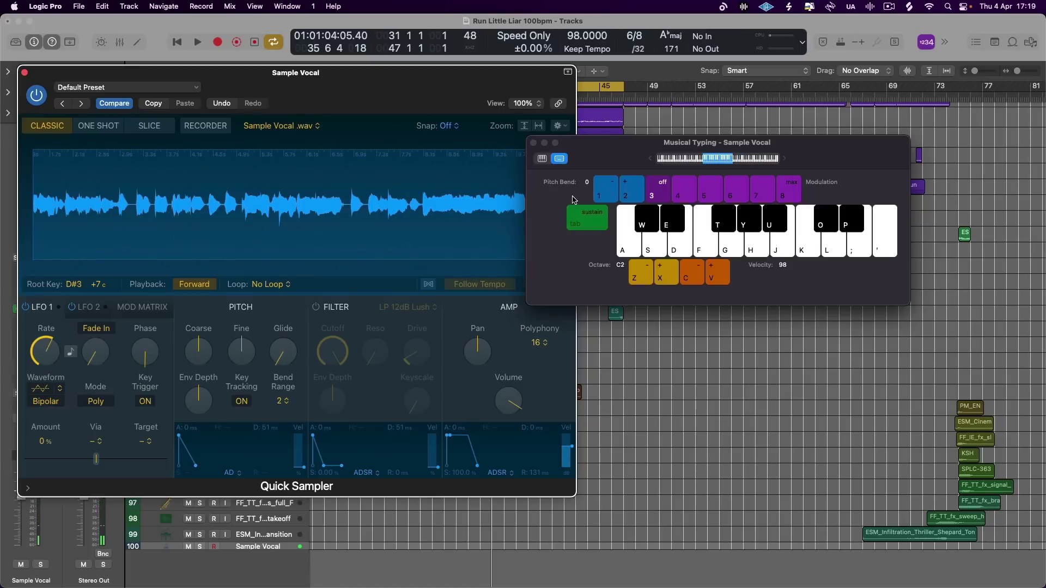
key("d")
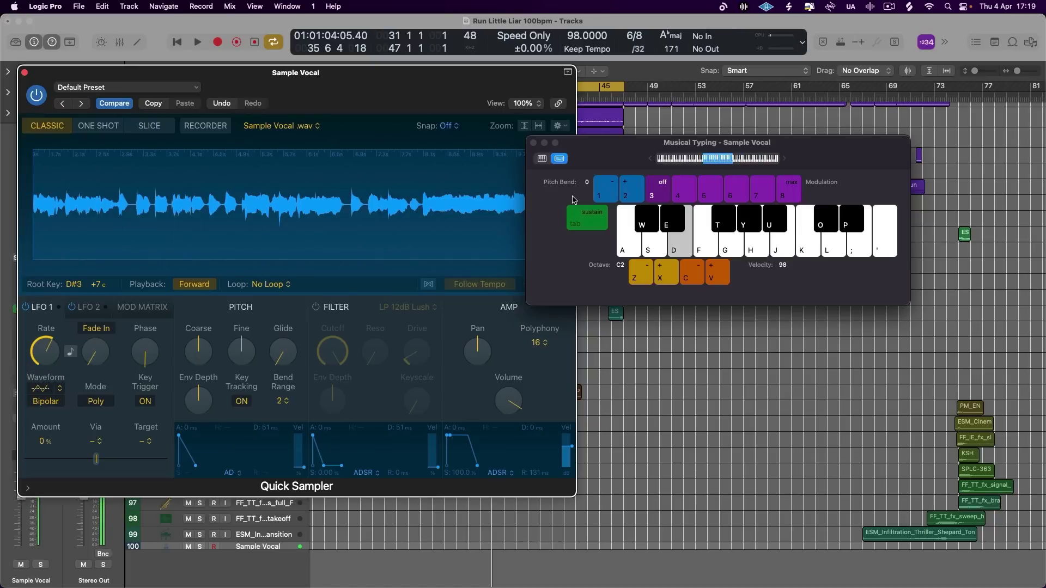
left_click(735, 160)
key("d")
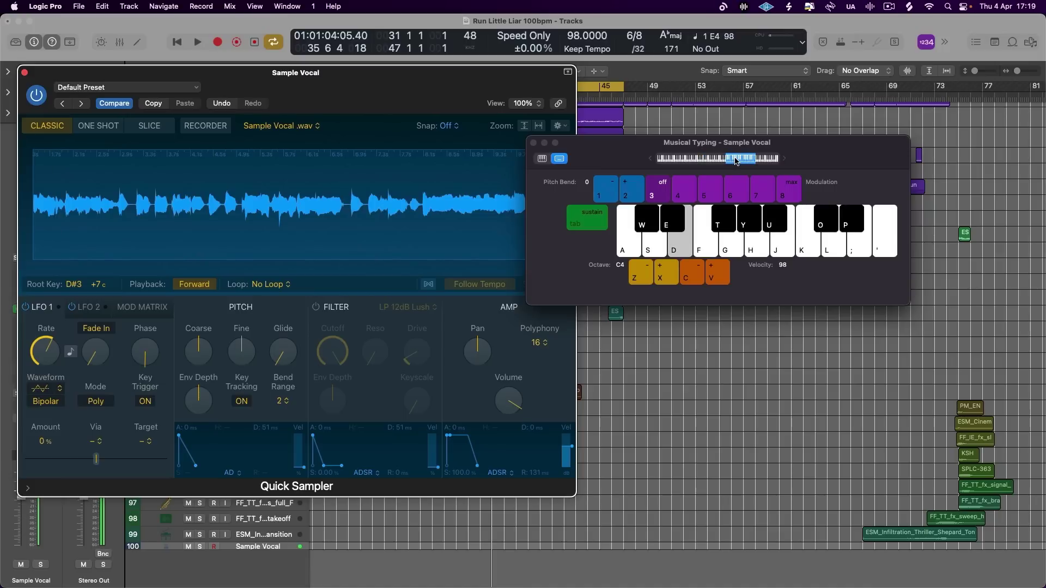
left_click(719, 160)
key("d")
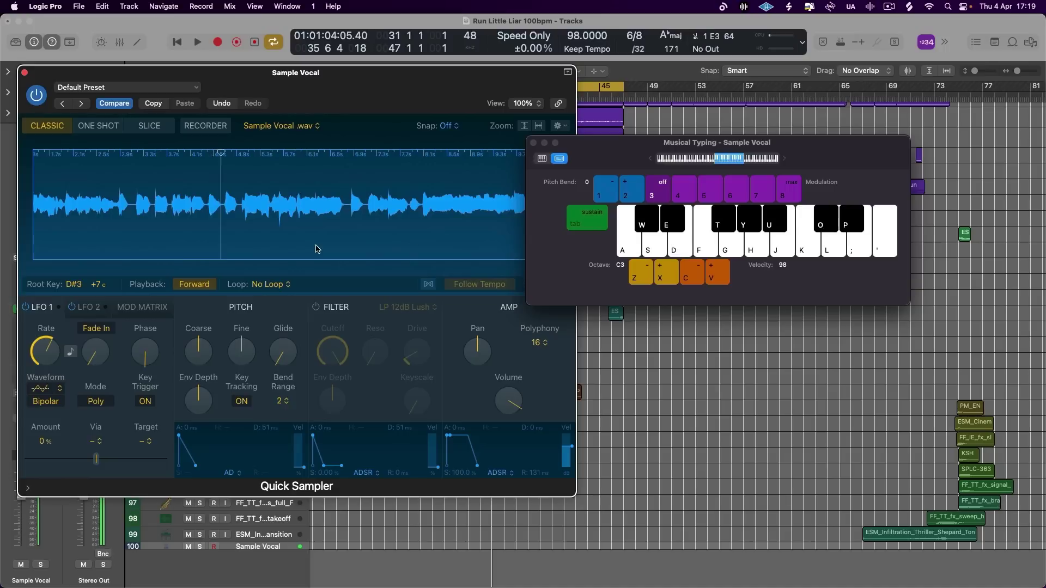
- Set Quick Sampler's loop mode and playback direction to Reverse, and raise the coarse pitch slightly
left_click_drag(371, 94, 544, 94)
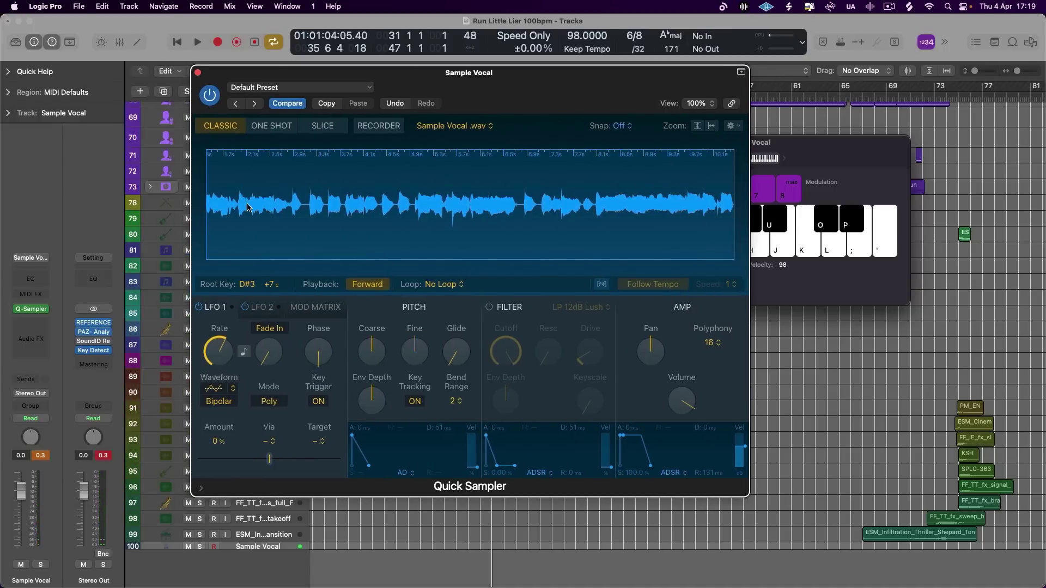
left_click(461, 289)
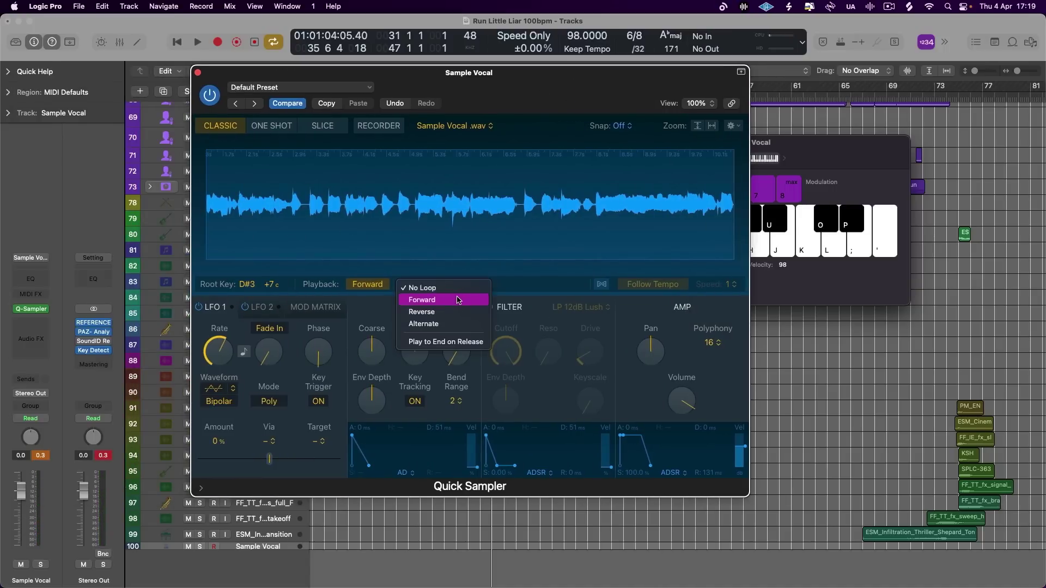
left_click(444, 297)
left_click(451, 286)
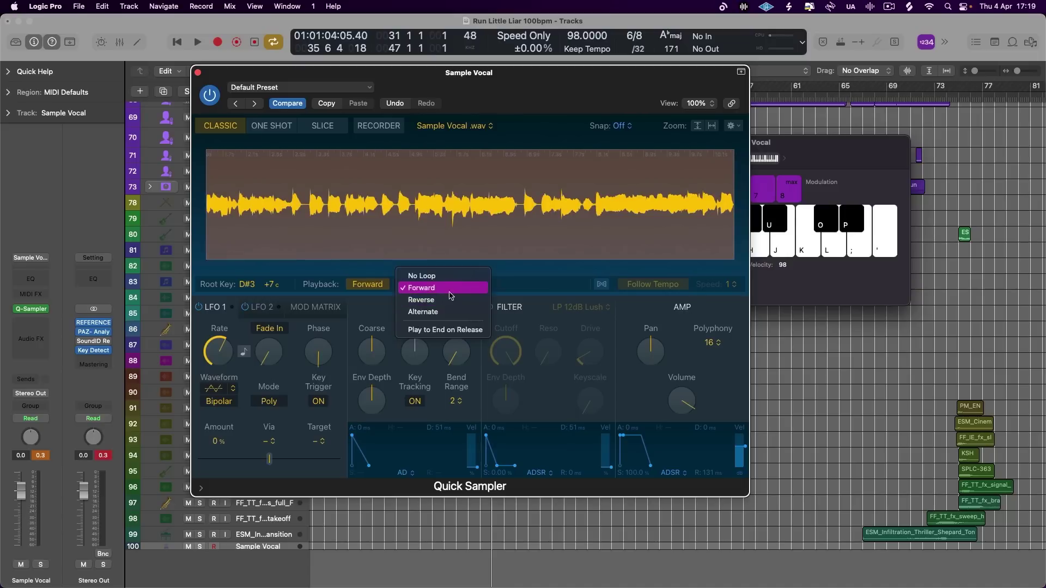
left_click(372, 288)
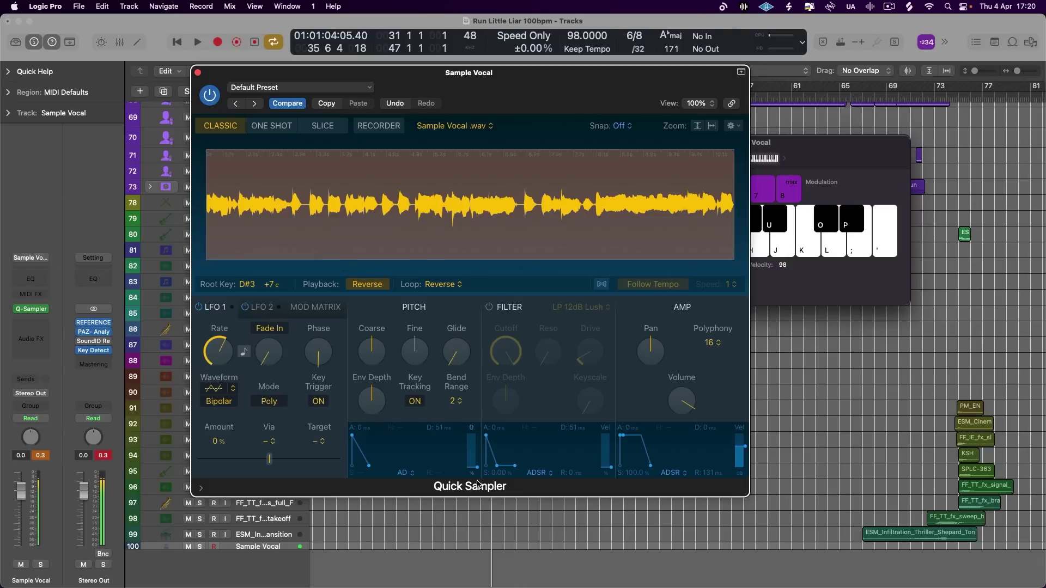
left_click_drag(372, 352, 384, 324)
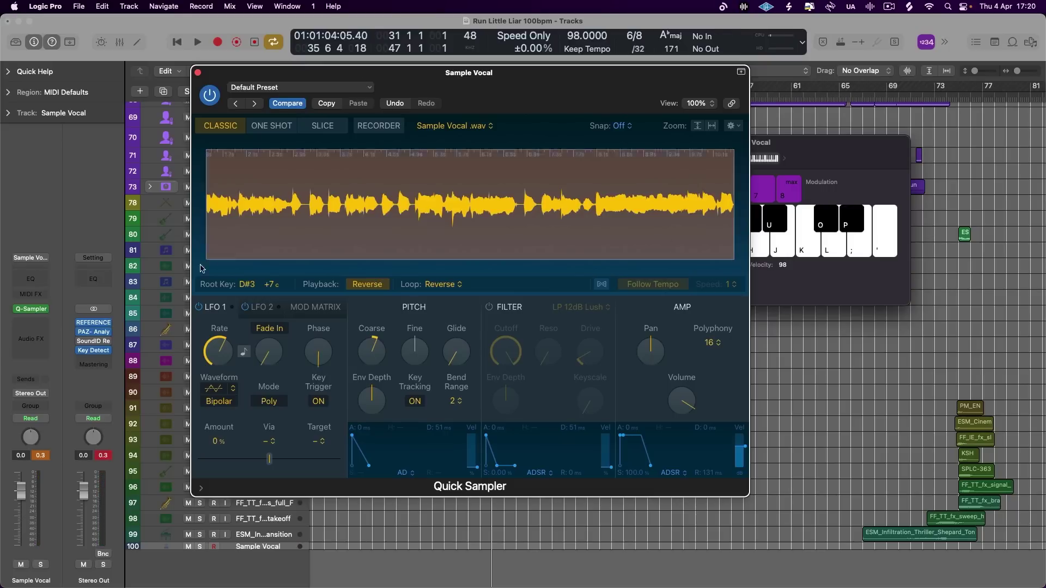
- Switch Quick Sampler to Slice mode, close its window and Musical Typing, and clear the Audio Units scanning dialog out of the way
left_click_drag(489, 101, 718, 106)
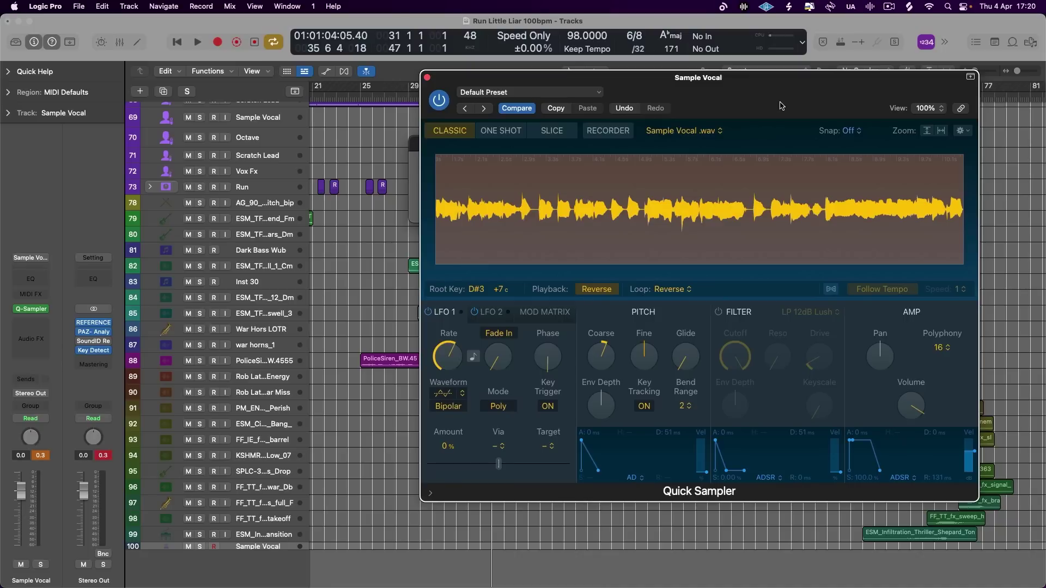
left_click_drag(782, 106, 687, 105)
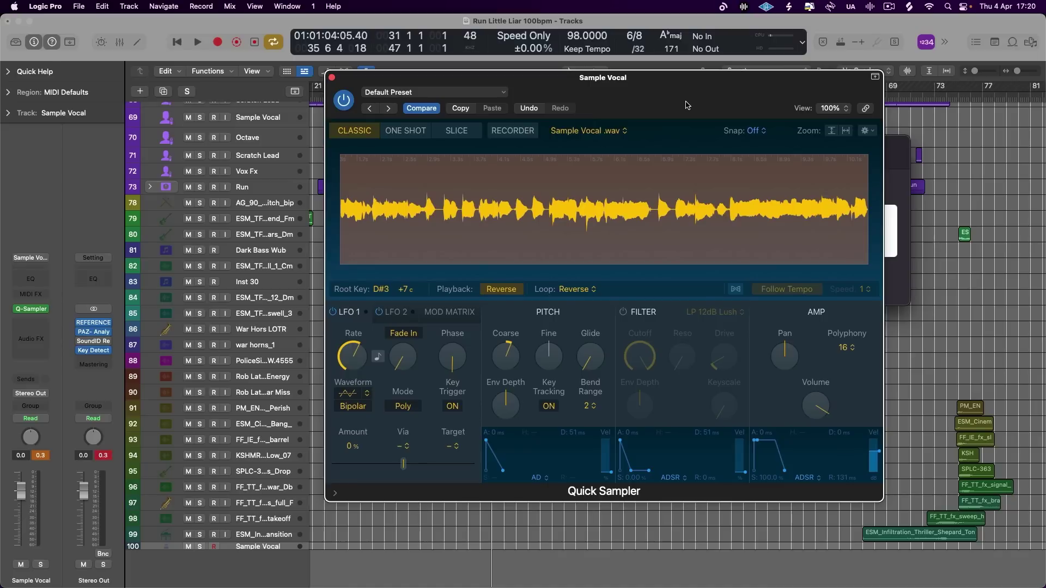
left_click_drag(687, 105, 678, 109)
left_click(446, 134)
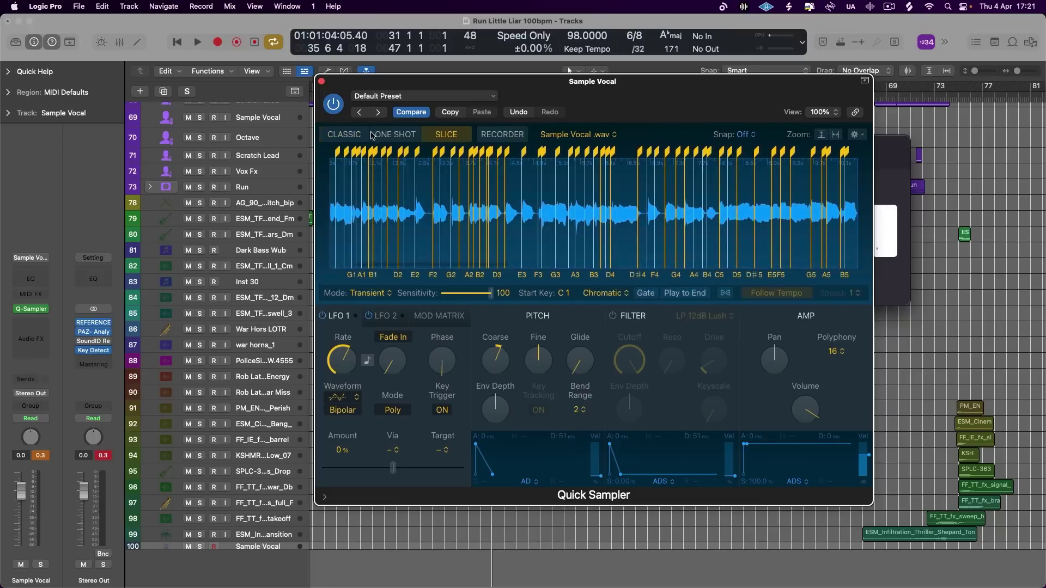
left_click(322, 82)
left_click(534, 144)
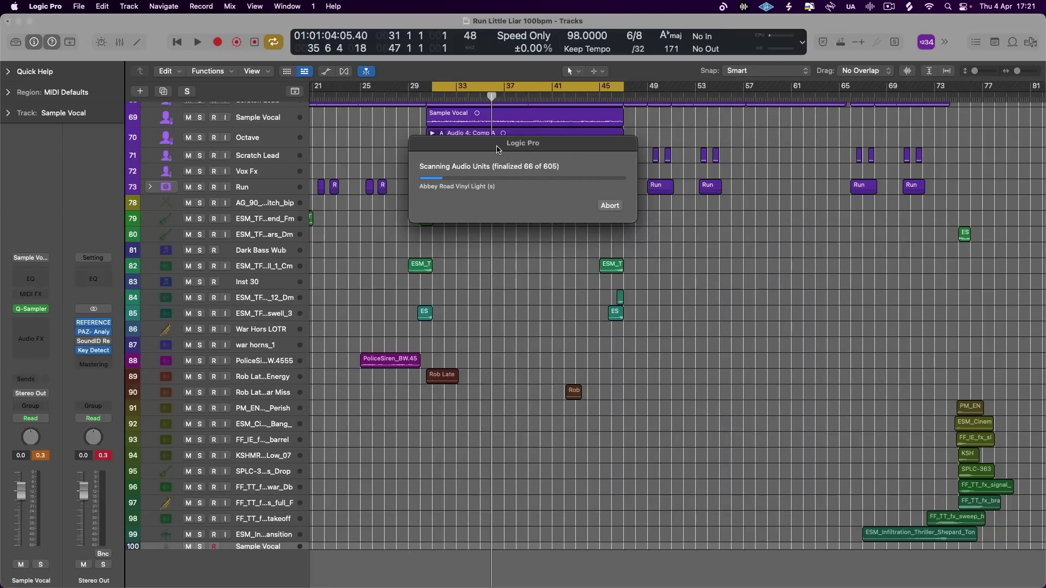
left_click_drag(498, 149, 782, 147)
- Solo the Sample Vocal audio track and enlarge the heights of the Sample Vocal and upper Scratch Lead tracks
scroll(410, 328, "up", 10)
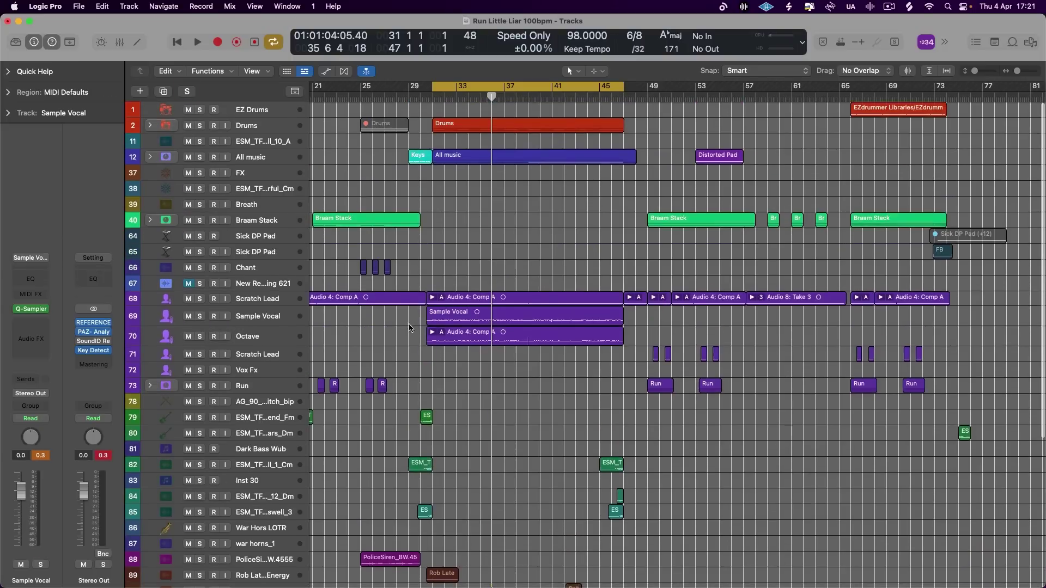
key("ctrl+s")
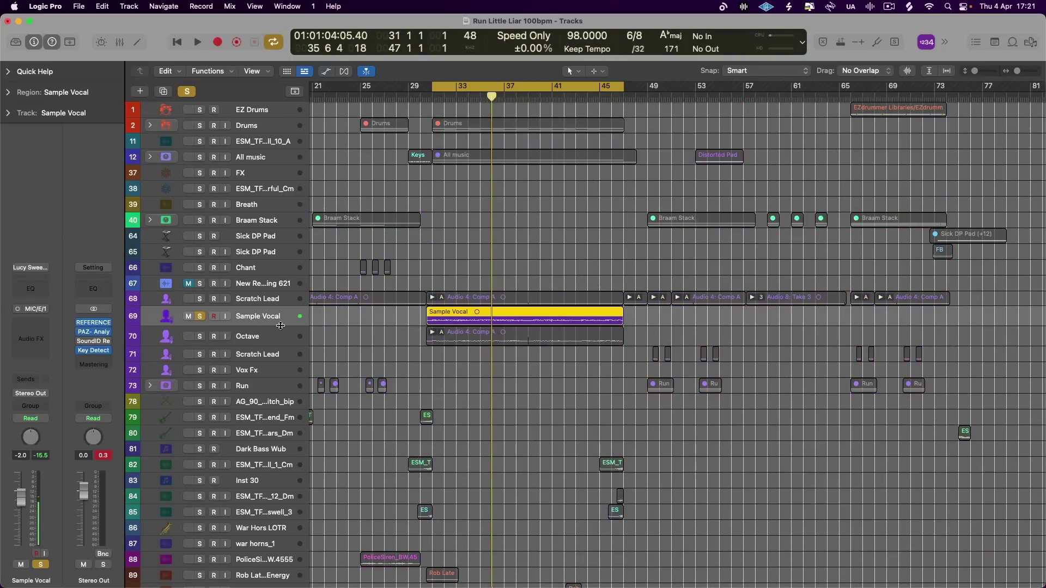
left_click_drag(281, 326, 280, 361)
key("super+Right")
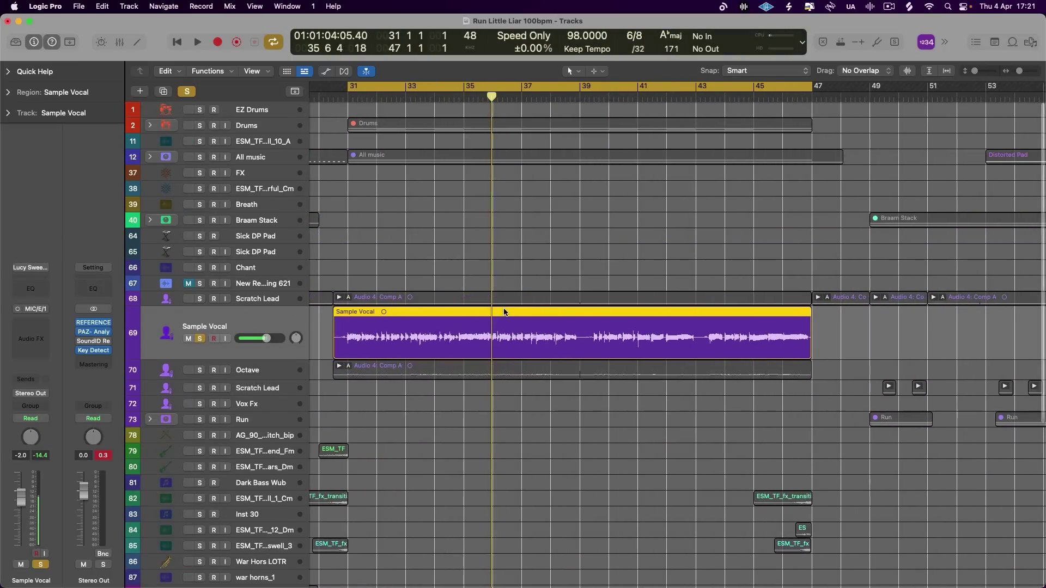
left_click_drag(305, 307, 305, 344)
scroll(404, 353, "down", 2)
scroll(404, 353, "left", 5)
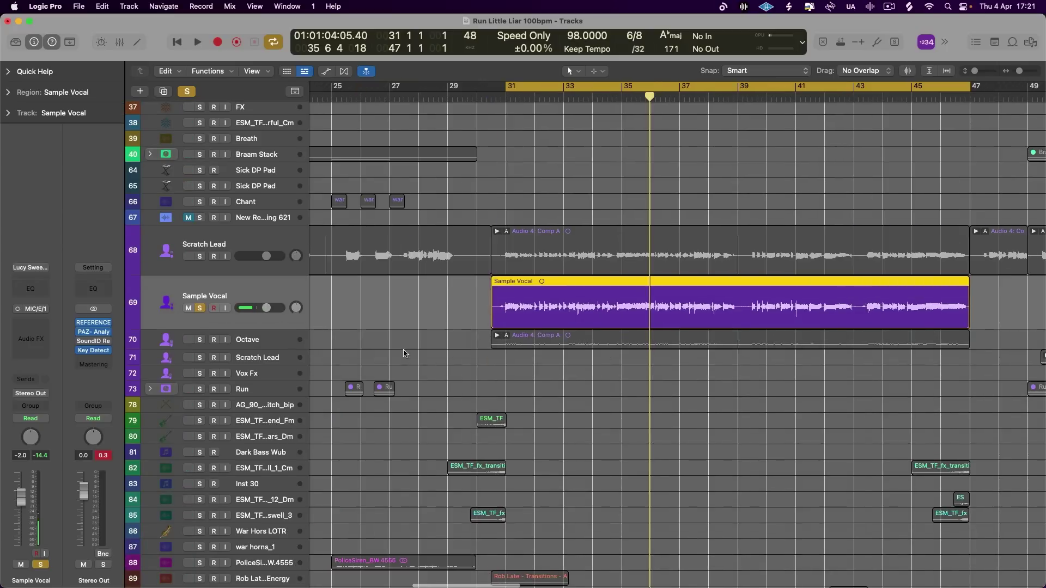
scroll(368, 374, "right", 4)
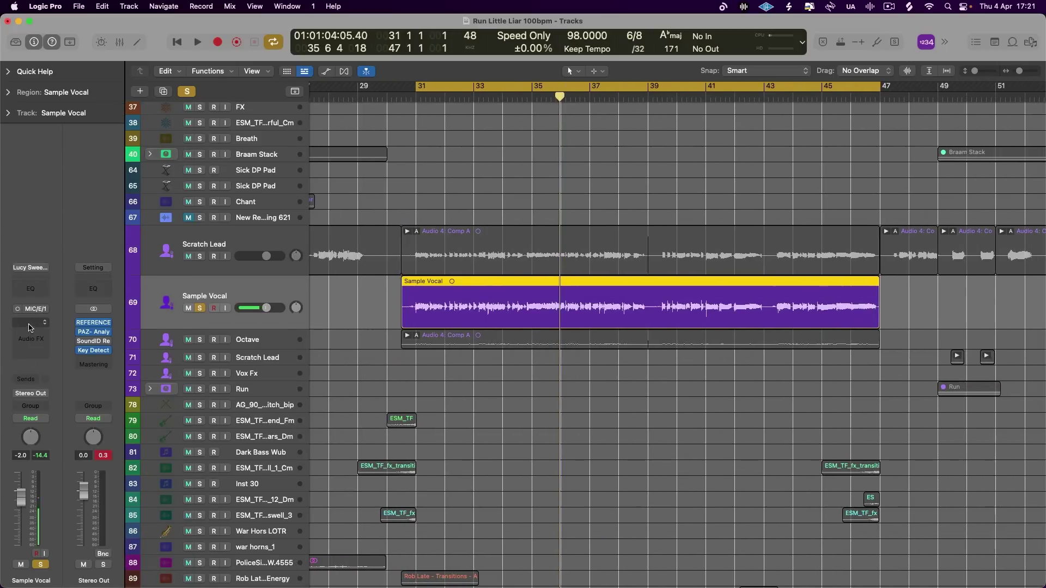
- Insert Little AlterBoy as the first audio effect on the Sample Vocal track and close its window
left_click(32, 325)
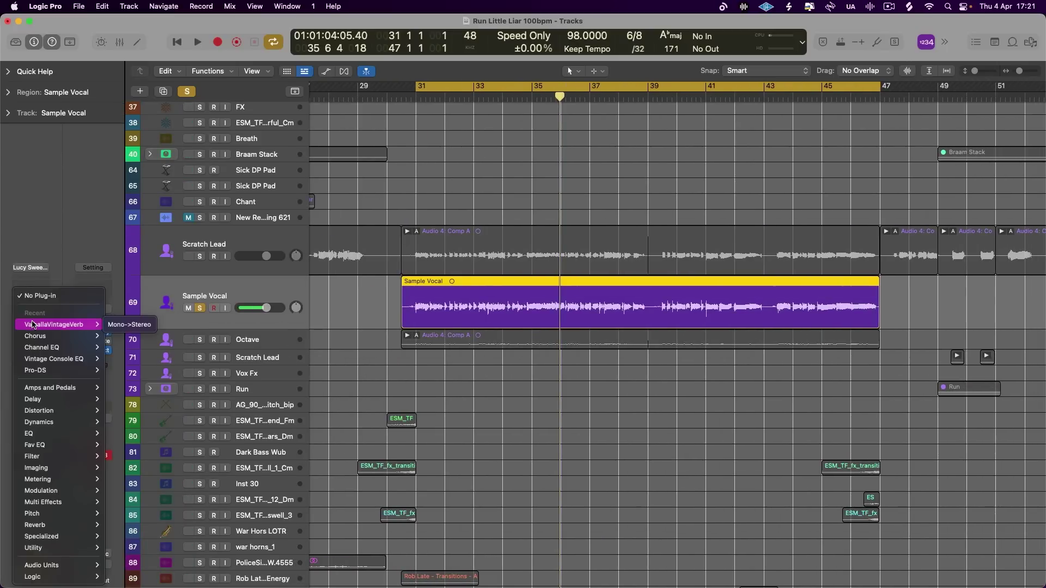
mouse_move(66, 340)
left_click(39, 329)
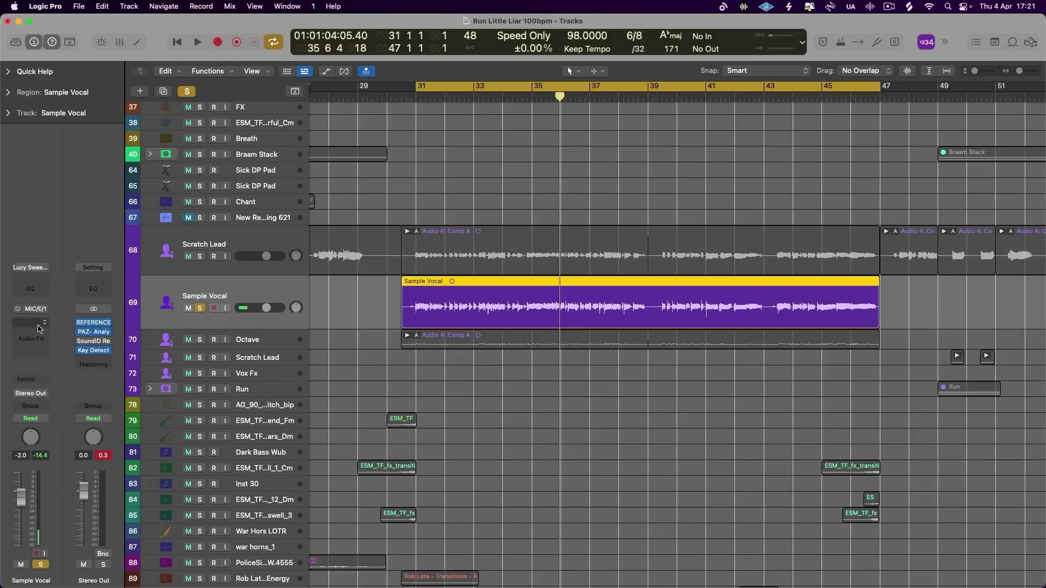
left_click(39, 328)
key("Escape")
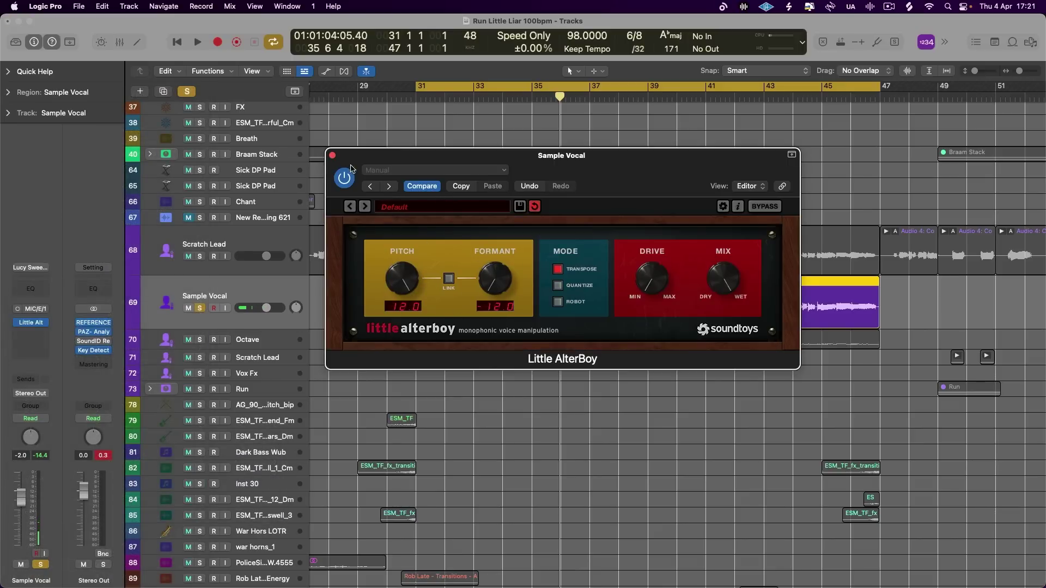
left_click(332, 156)
- Insert Bitcrusher after Little AlterBoy and, during playback, set drive to 8.5 dB, downsampling to 7x and mode to Wrap
left_click(31, 331)
left_click(175, 258)
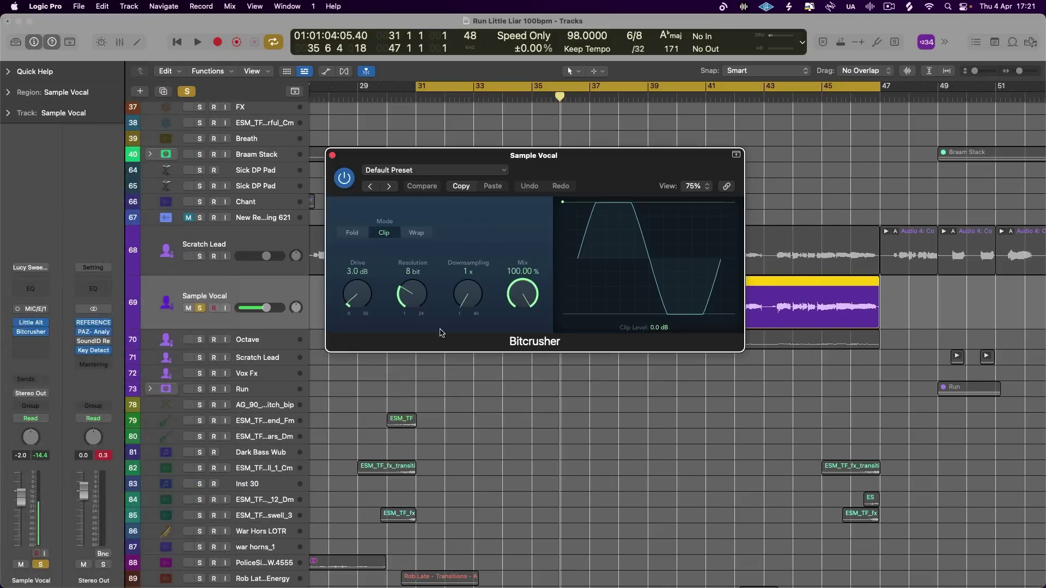
key("space")
left_click_drag(359, 296, 362, 284)
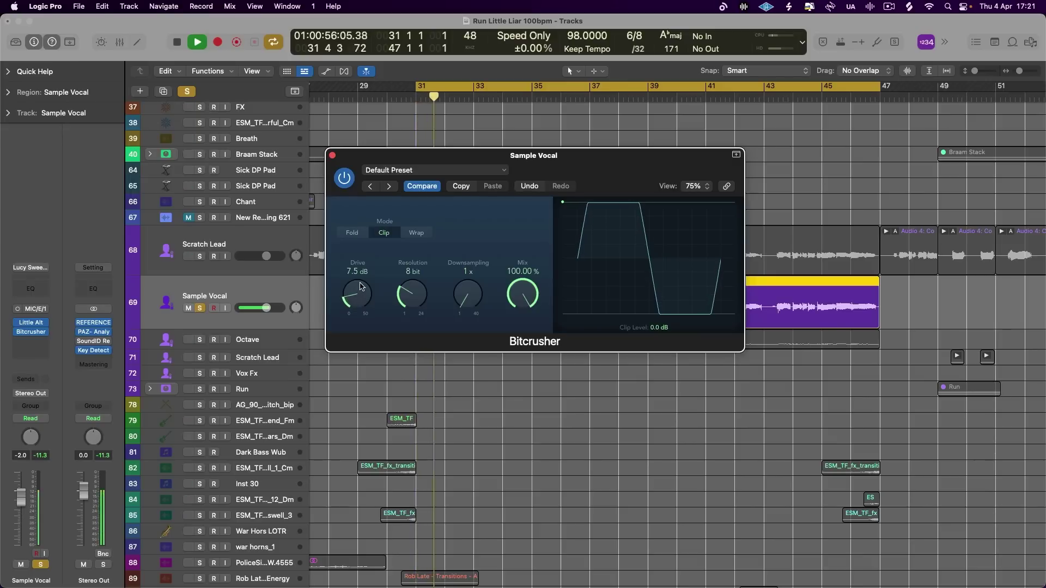
left_click_drag(468, 287, 484, 272)
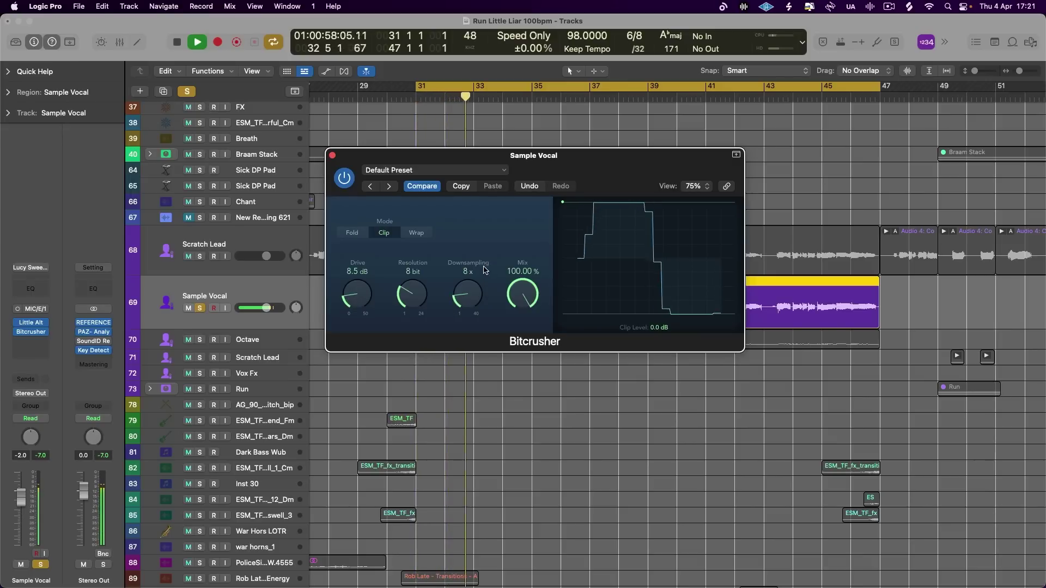
left_click(416, 233)
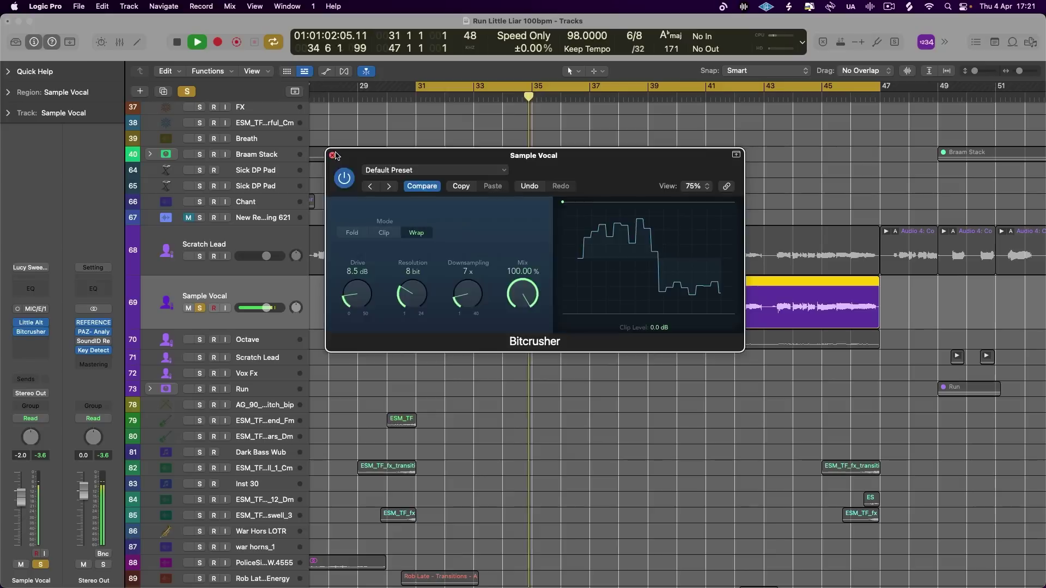
key("super+w")
key("space")
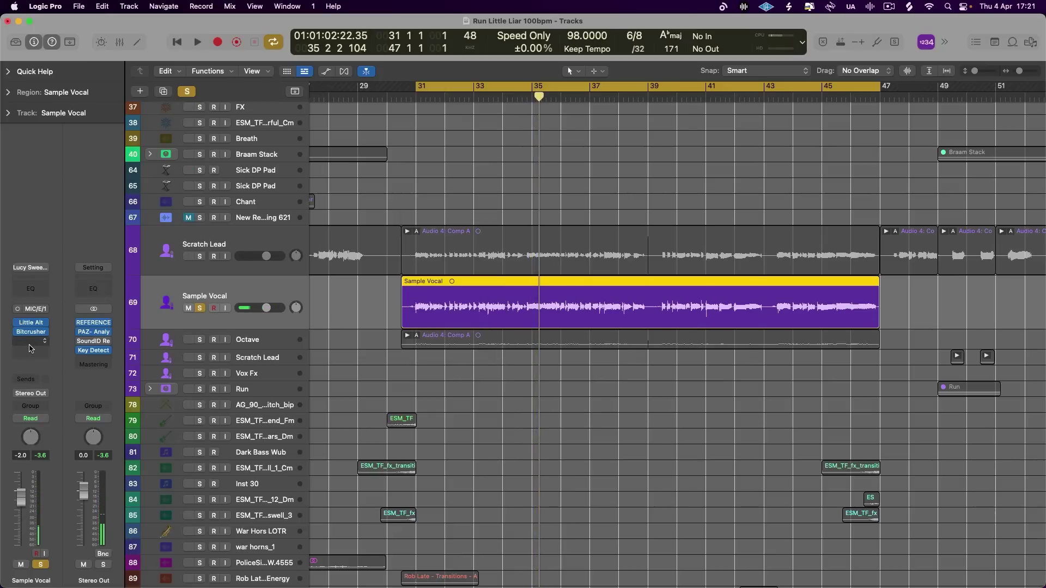
- Insert oeksound soothe2 after Bitcrusher on the Sample Vocal track
left_click(30, 350)
key("Escape")
left_click(31, 351)
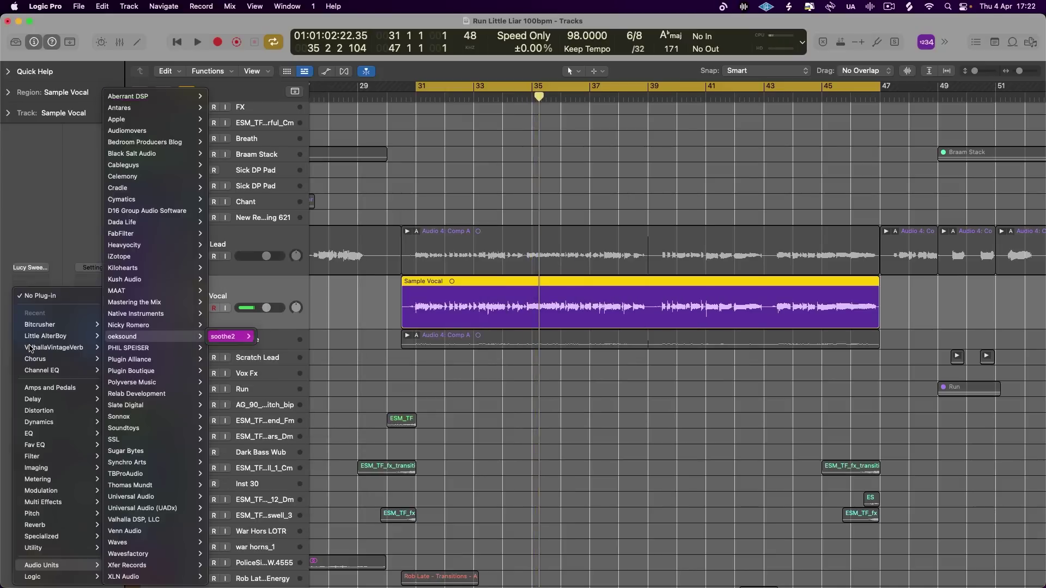
left_click(234, 270)
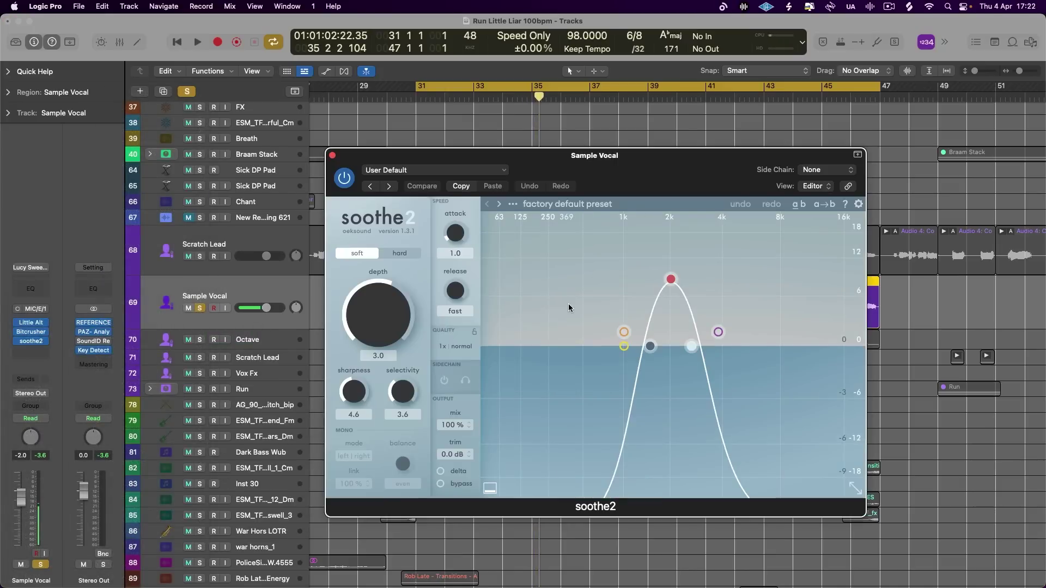
- Shape soothe2 during playback: raise the red band, set high cut to 14.4 kHz, band 4 to 5 kHz at 2.8 dB and low cut to 1 kHz
key("space")
left_click_drag(672, 280, 722, 268)
left_click_drag(701, 342, 836, 346)
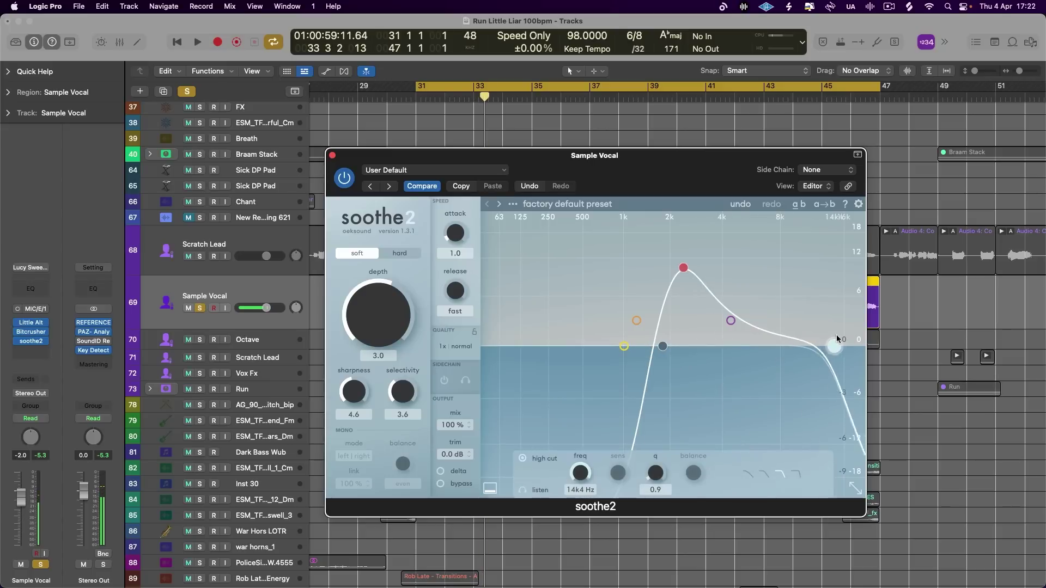
left_click(731, 321)
left_click_drag(730, 324, 741, 322)
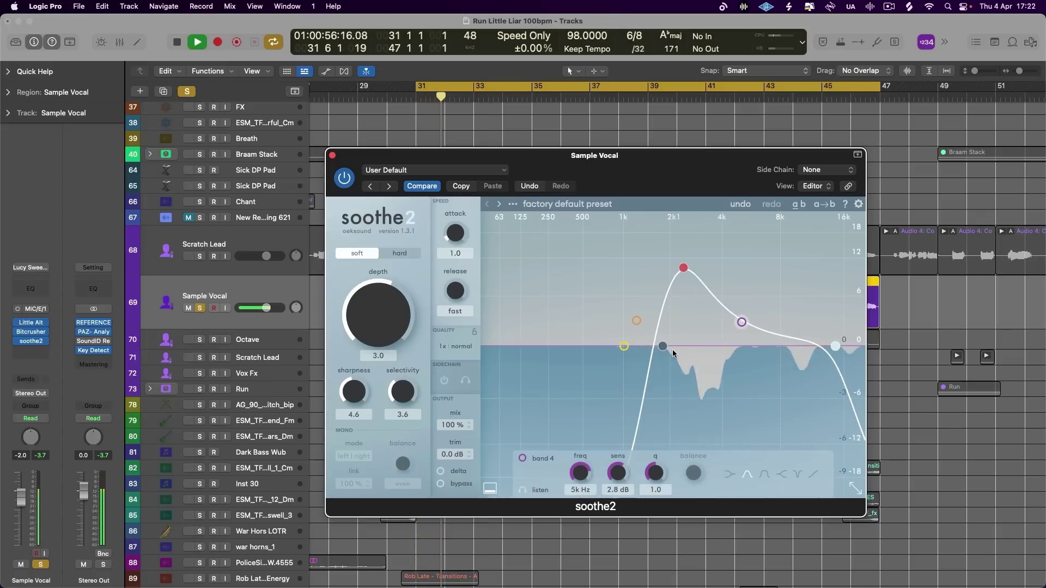
left_click_drag(662, 346, 627, 346)
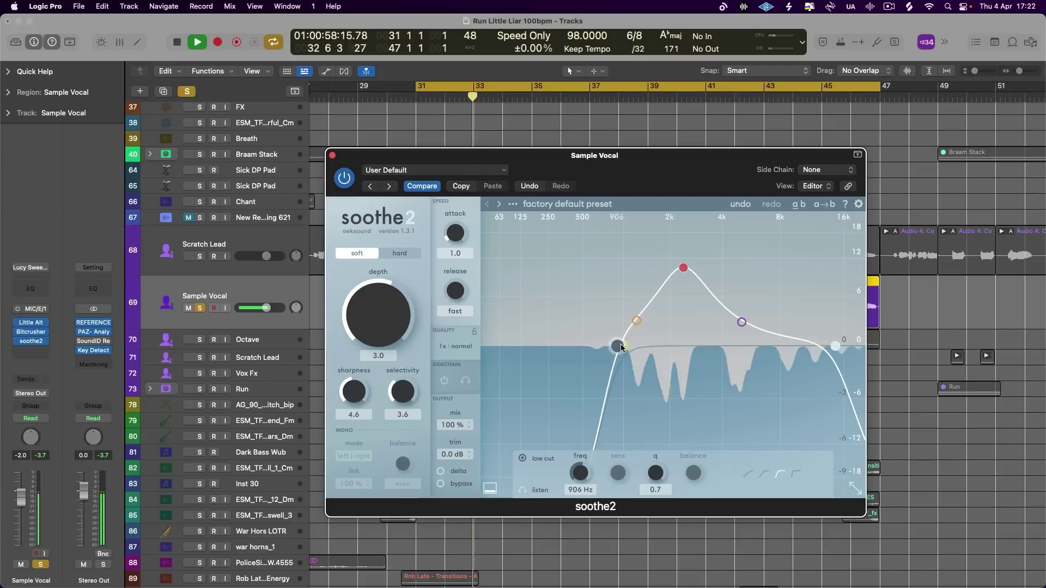
- Refine soothe2 on Sample Vocal: depth 2.9, sharpness 6.7, a lower low cut and band 2 at 637 Hz with 3.6 dB, and close its window
left_click_drag(401, 331, 390, 359)
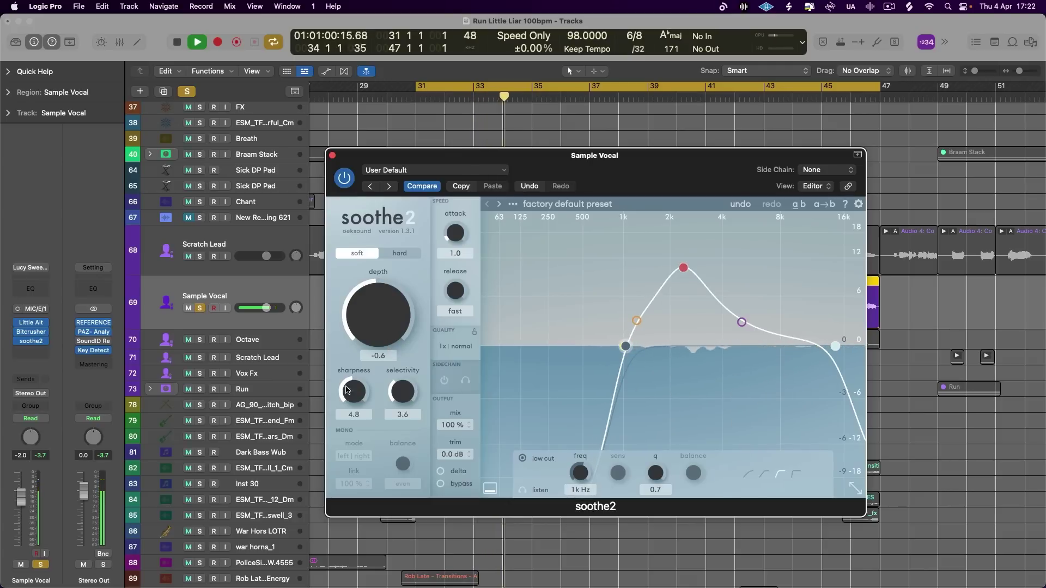
left_click_drag(354, 391, 358, 324)
left_click_drag(626, 347, 552, 332)
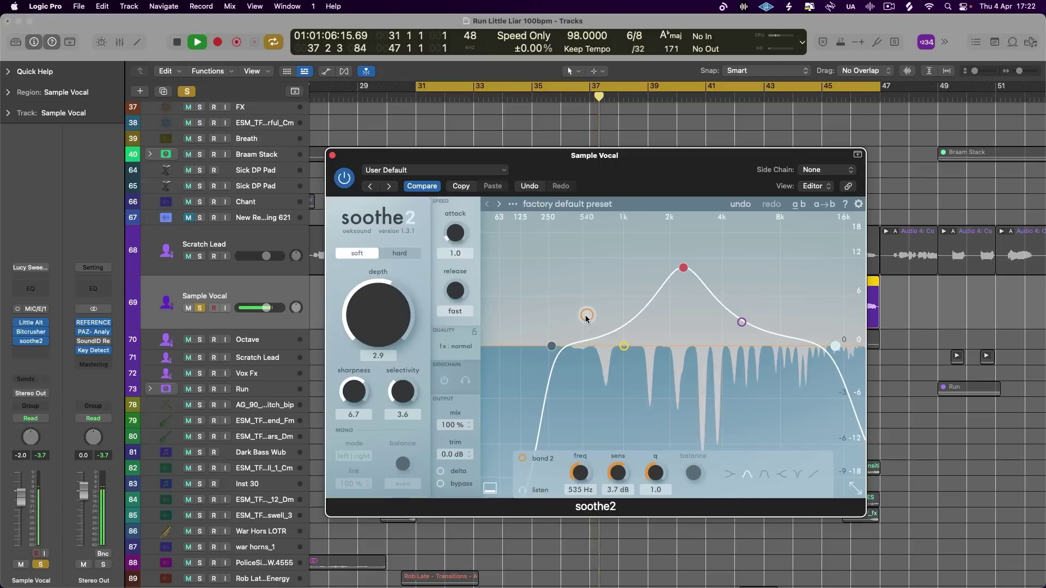
left_click_drag(635, 321, 601, 316)
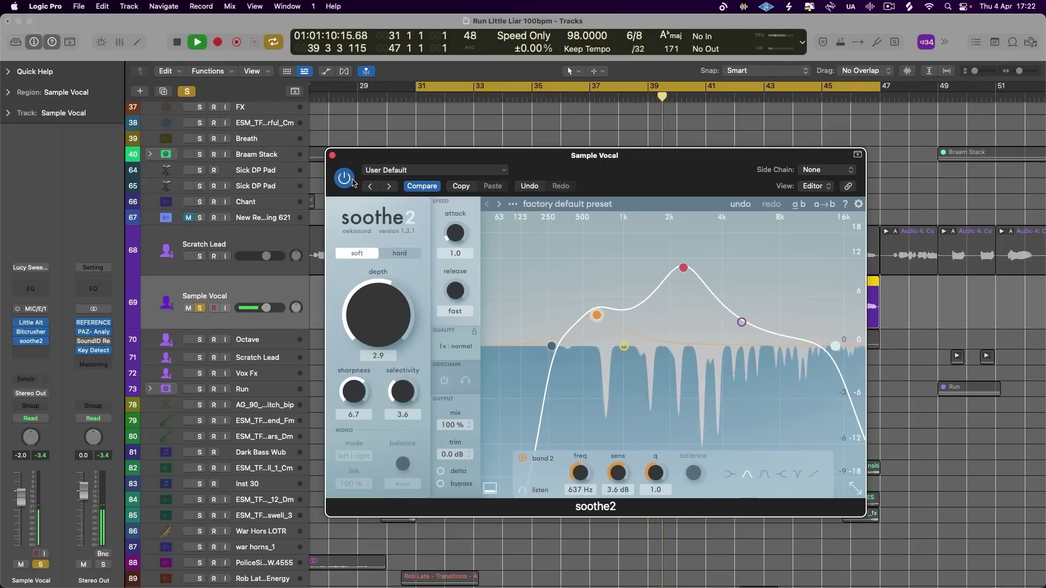
left_click(331, 155)
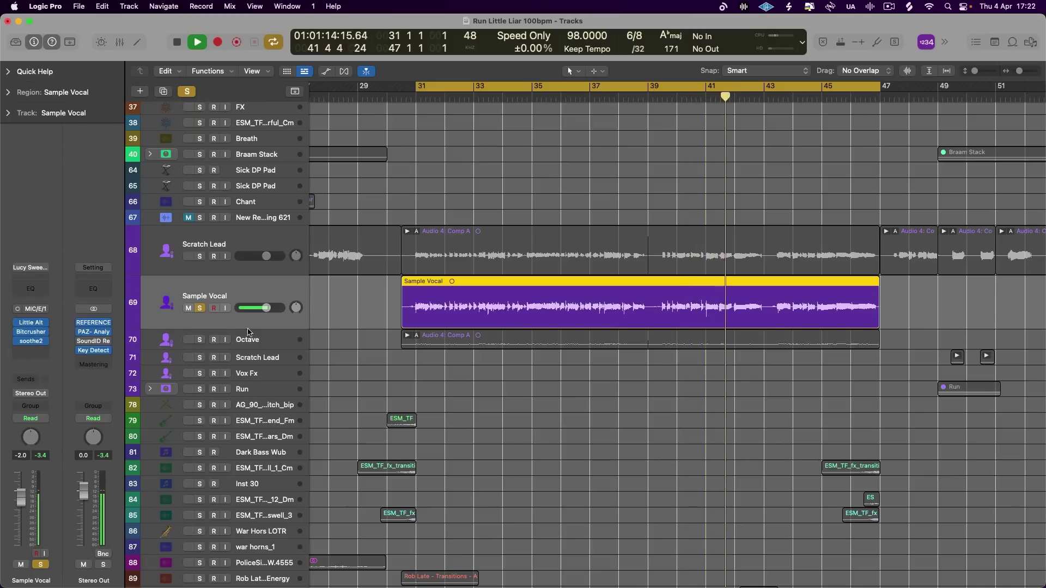
- Reopen Little AlterBoy on Sample Vocal, adjust its drive, try the Robot mode during playback and close its window
left_click(34, 323)
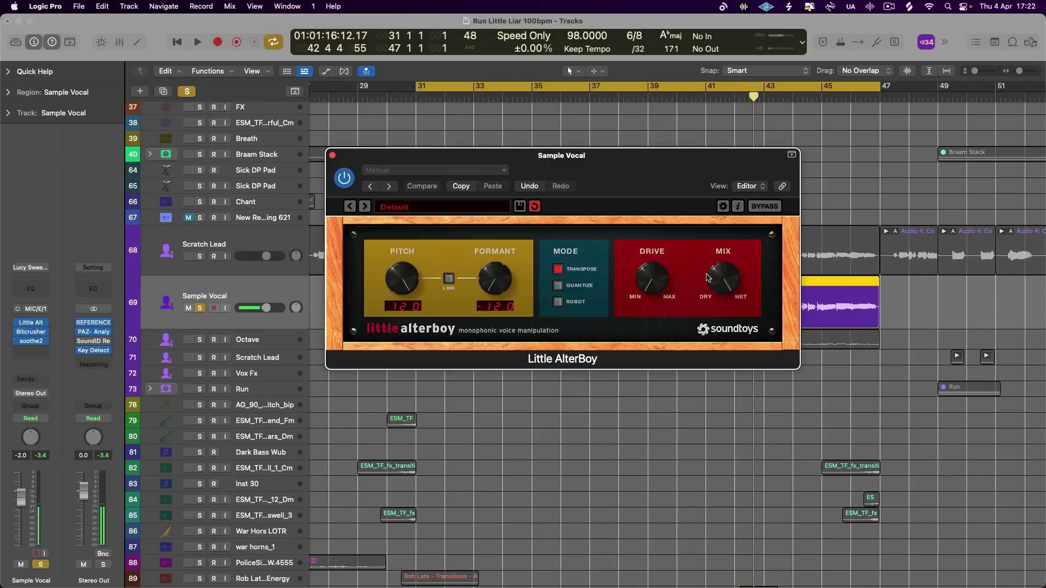
left_click_drag(654, 281, 654, 259)
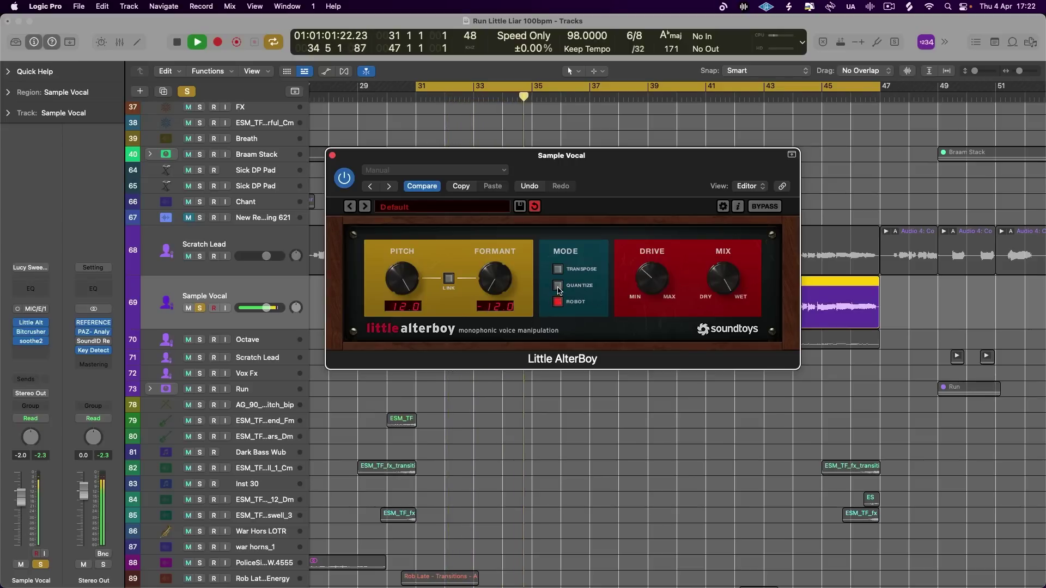
left_click(332, 156)
- Solo Scratch Lead alongside Sample Vocal, lower the Sample Vocal volume to -9.2 dB against it and stop playback
left_click_drag(266, 308, 262, 308)
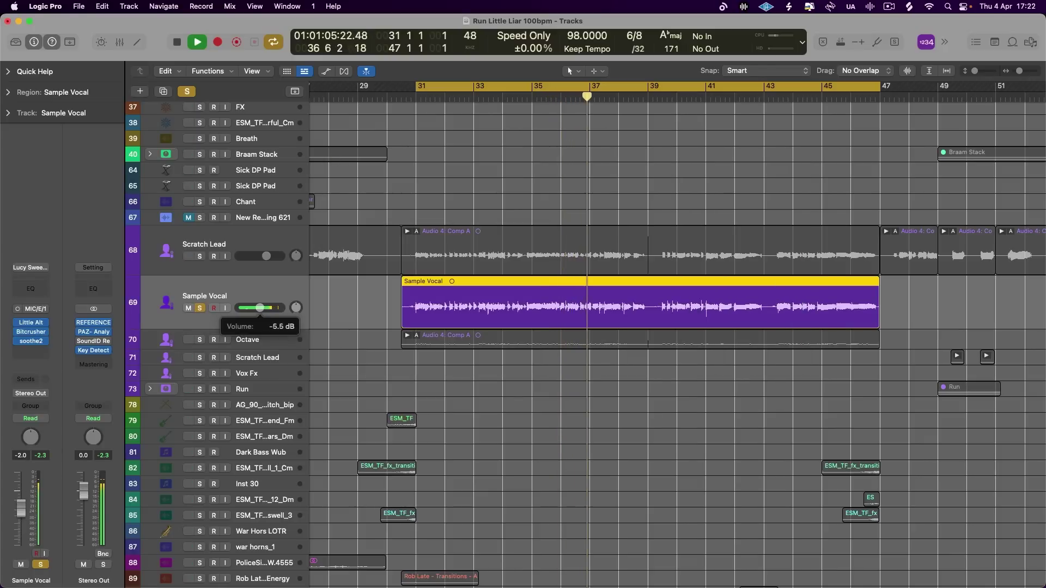
left_click(333, 238)
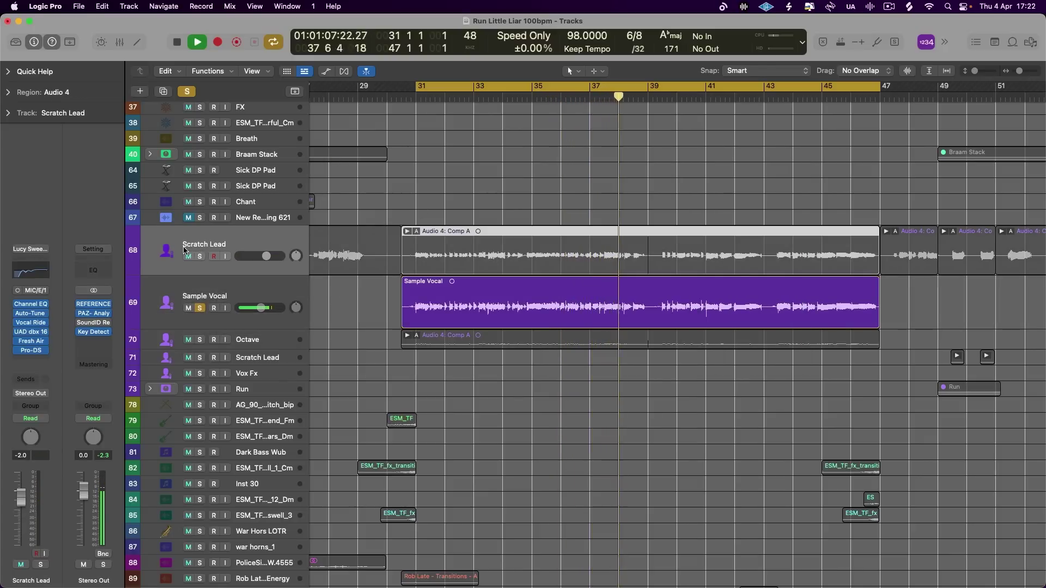
key("s")
left_click_drag(261, 308, 256, 308)
left_click(252, 291)
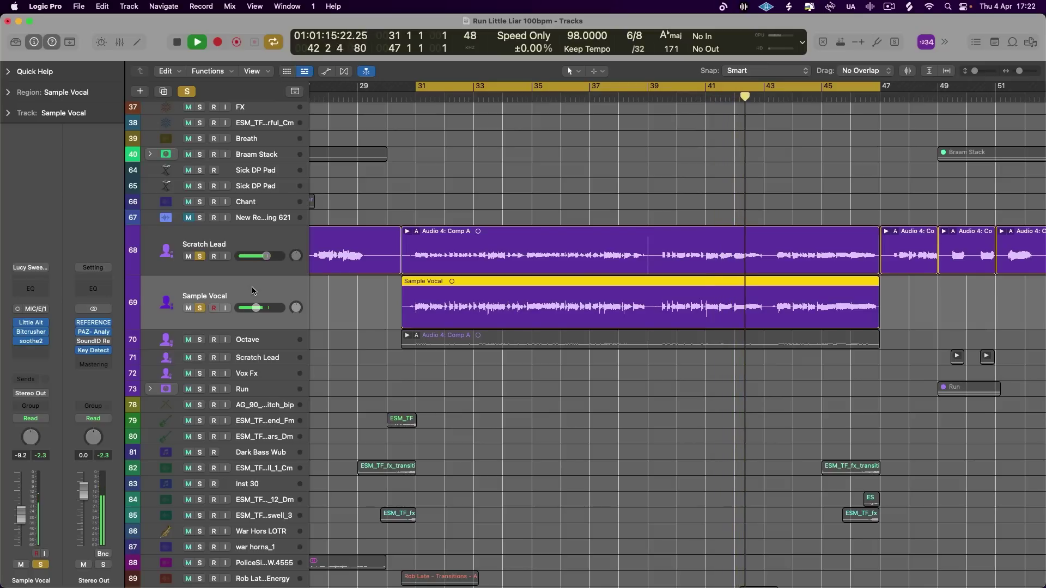
key("space")
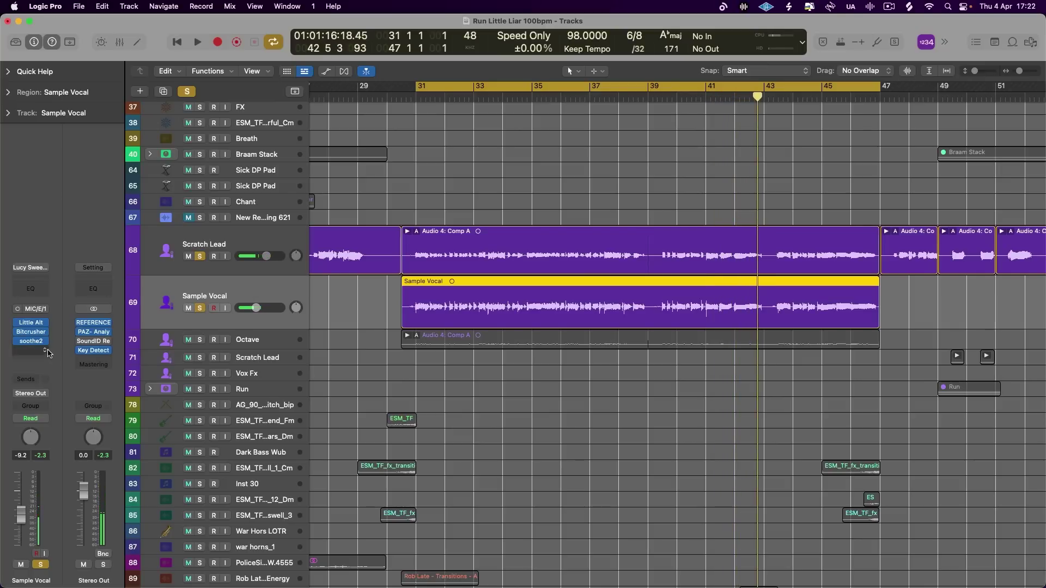
- Insert the ChromaVerb reverb after soothe2 on Sample Vocal, enable its Freeze option and start playback
left_click(43, 351)
mouse_move(69, 567)
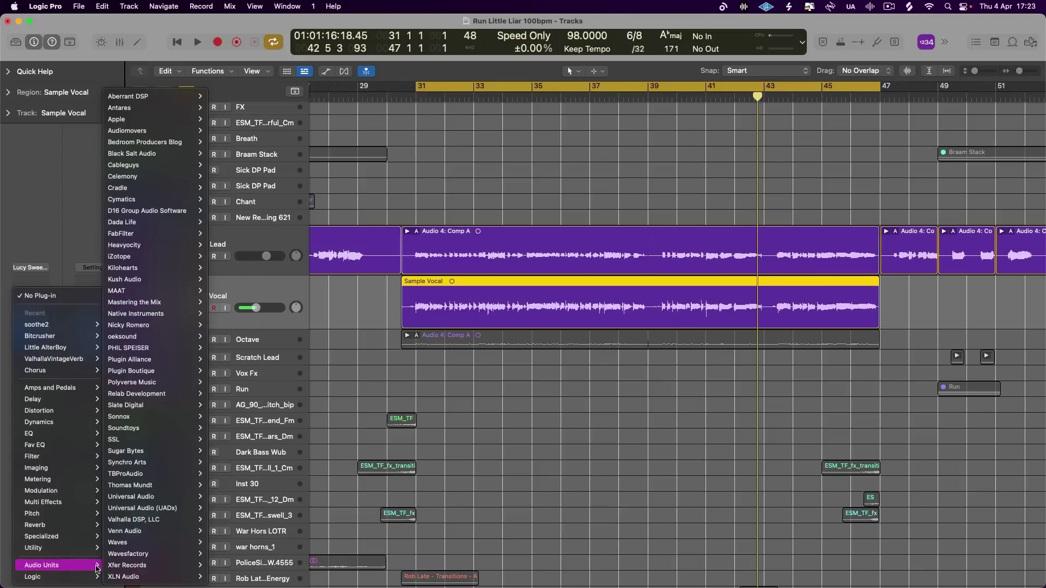
mouse_move(60, 525)
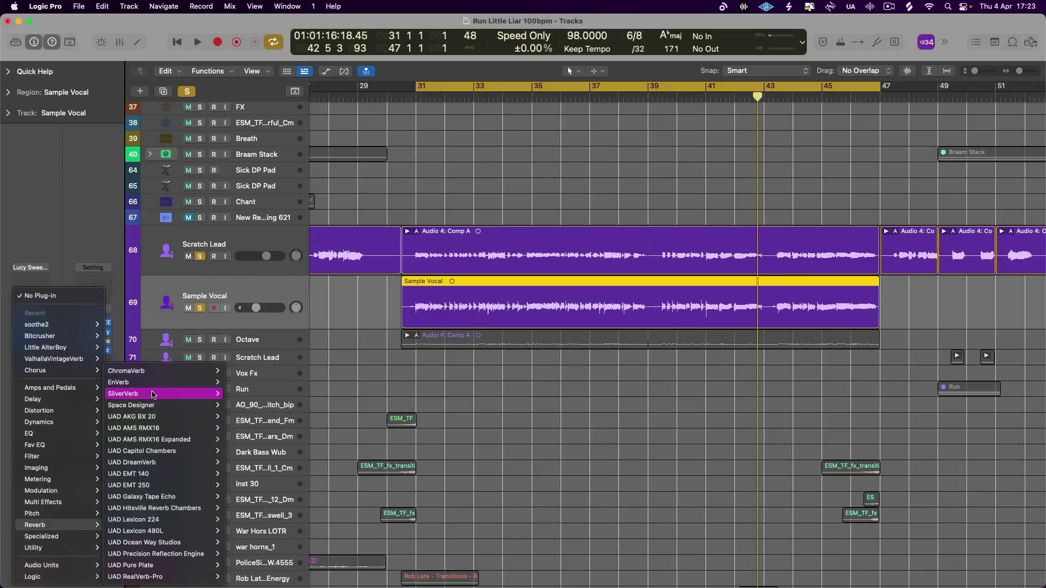
mouse_move(179, 375)
left_click(250, 382)
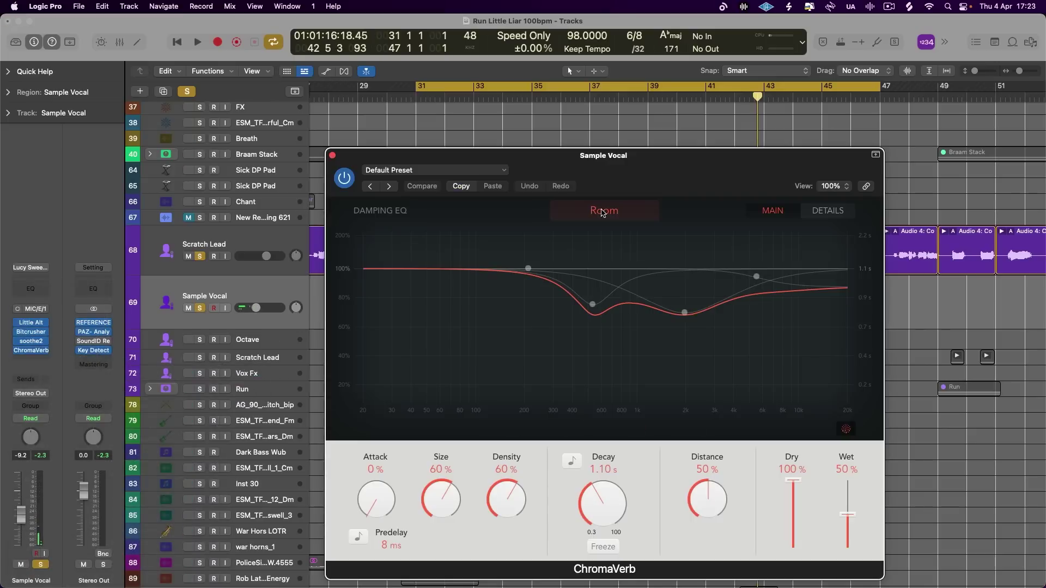
left_click(602, 547)
key("space")
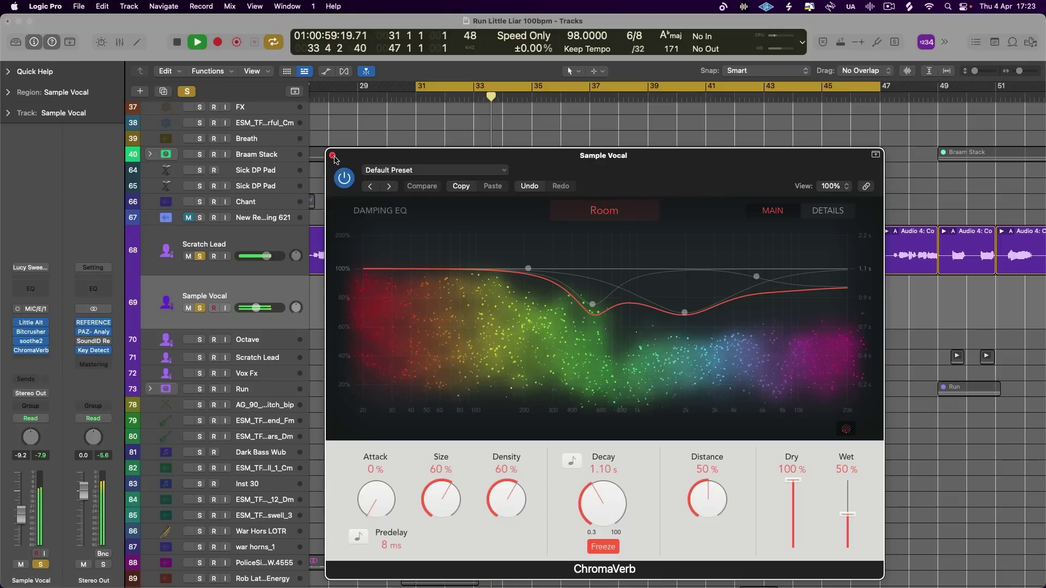
- Mute the Scratch Lead track and audition the ChromaVerb Freeze effect on Sample Vocal alone
left_click(188, 258)
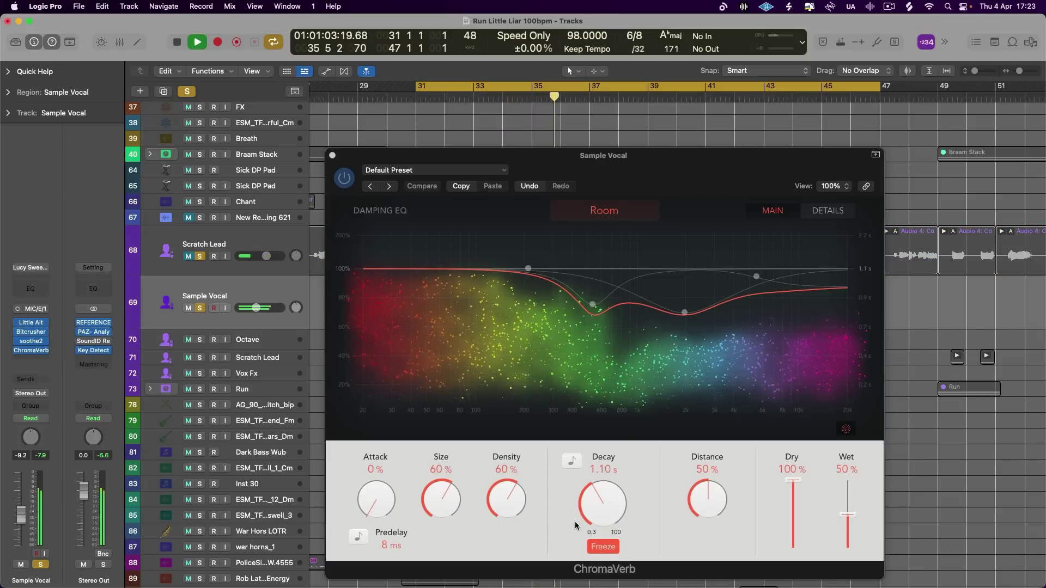
left_click(610, 550)
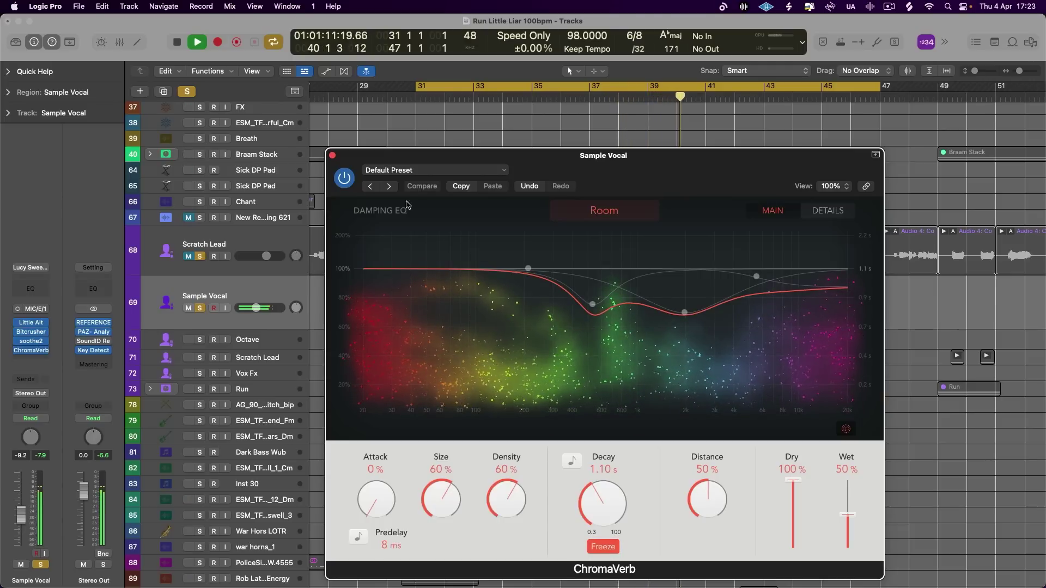
left_click_drag(387, 159, 374, 120)
key("space")
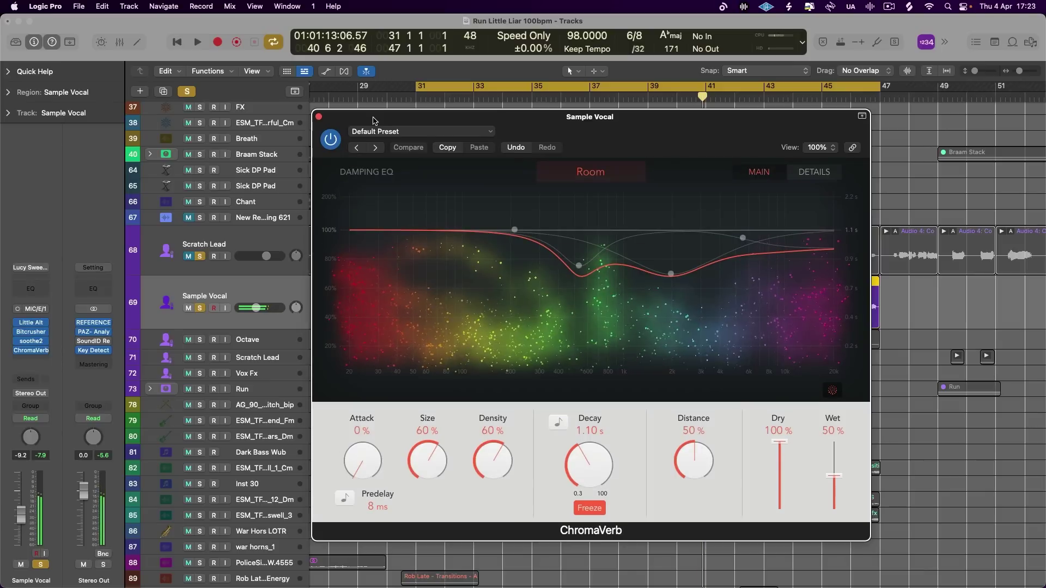
key("space")
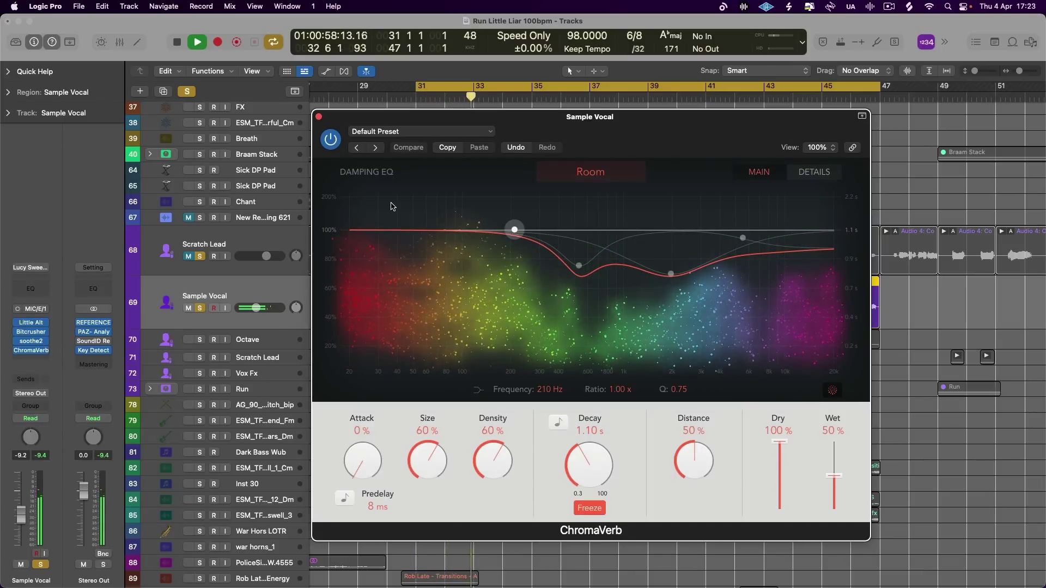
- Set ChromaVerb's distance to 76%, toggle Freeze during playback and close the reverb window
left_click_drag(356, 124, 391, 134)
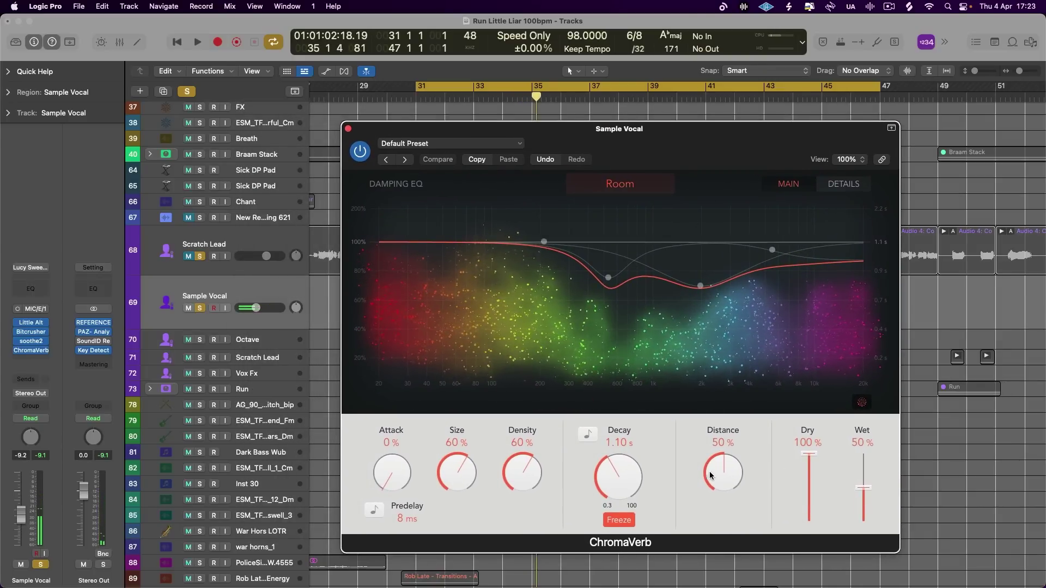
key("space")
left_click(621, 520)
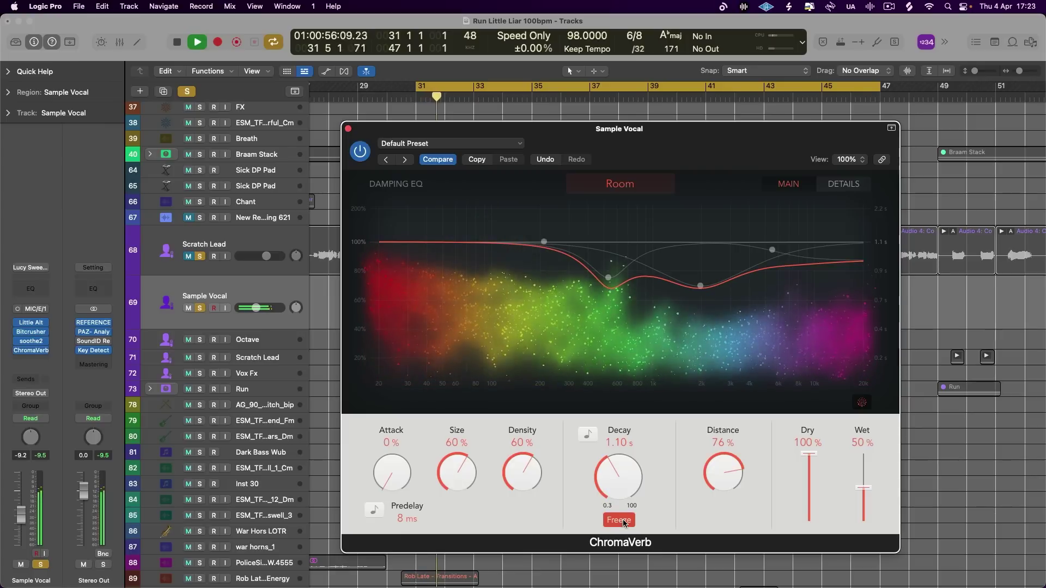
left_click(347, 129)
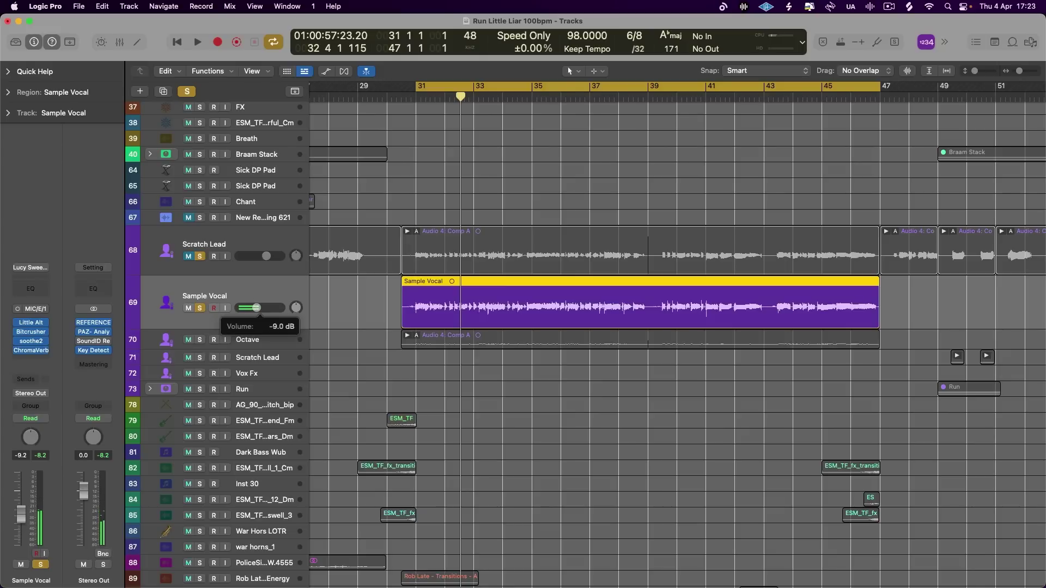
- Reverse the Sample Vocal region through its region parameters and play it back
left_click(24, 97)
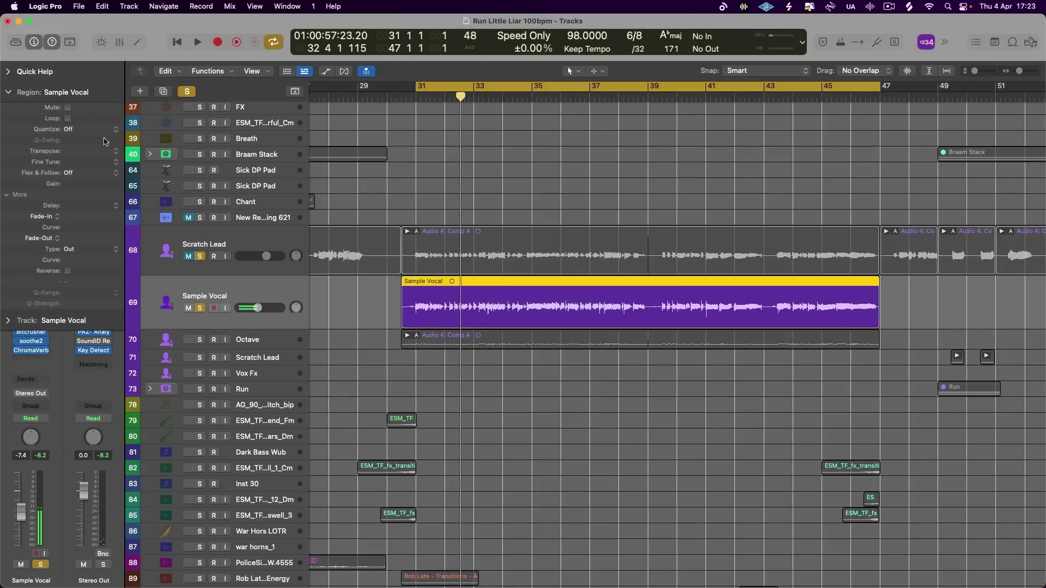
left_click(67, 270)
key("space")
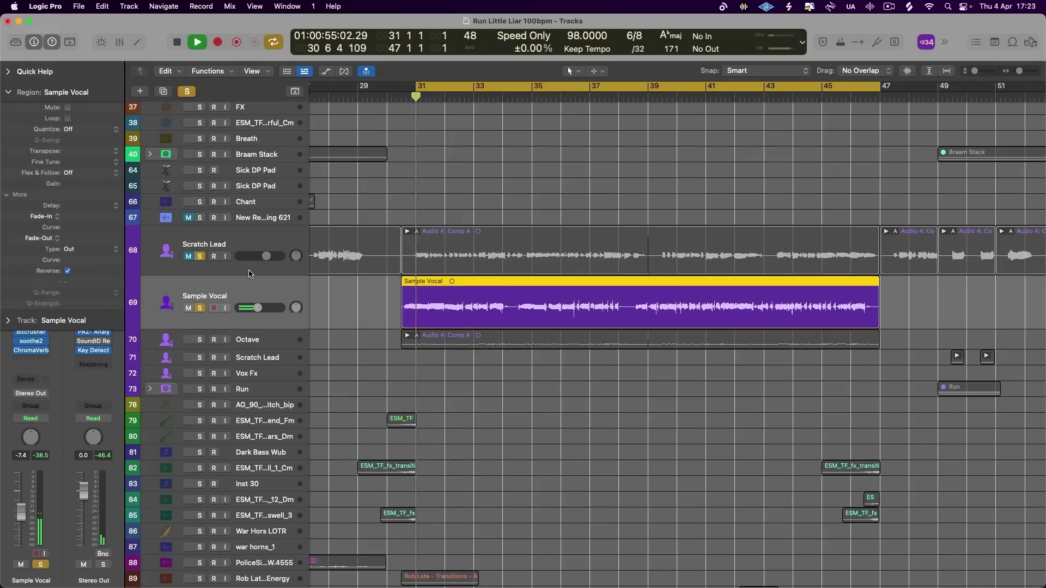
- Extend the cycle range to start at 30 4 1 1, shorten the reversed Sample Vocal region to 1 3 0 0 and audition it
left_click_drag(426, 89, 406, 96)
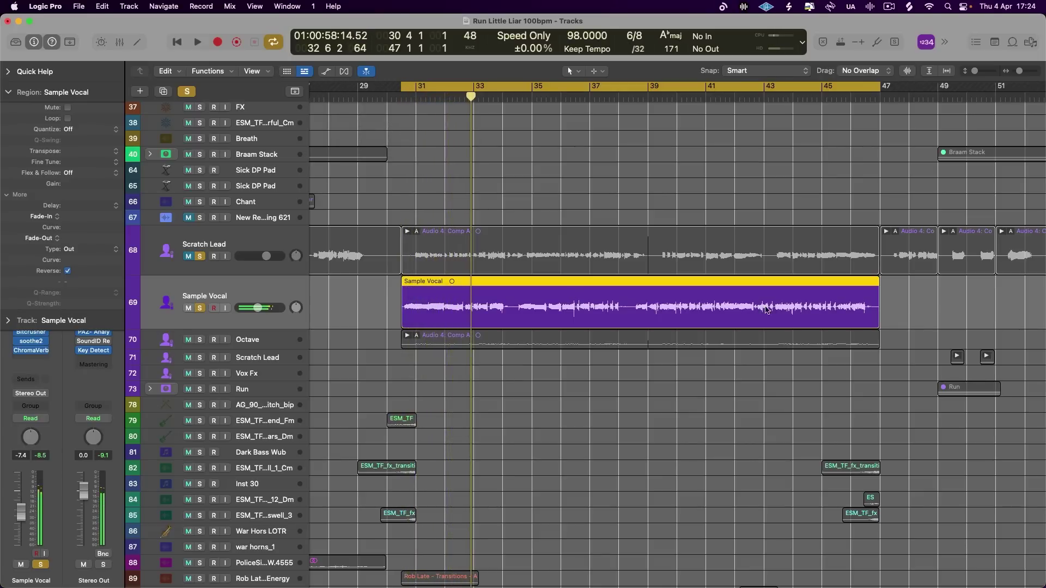
left_click_drag(876, 318, 445, 319)
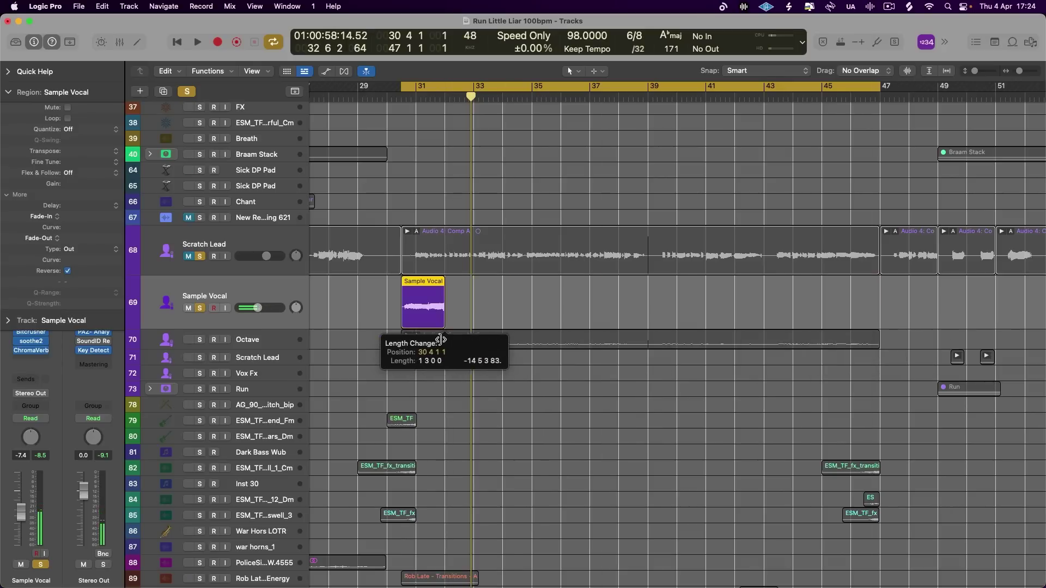
key("space")
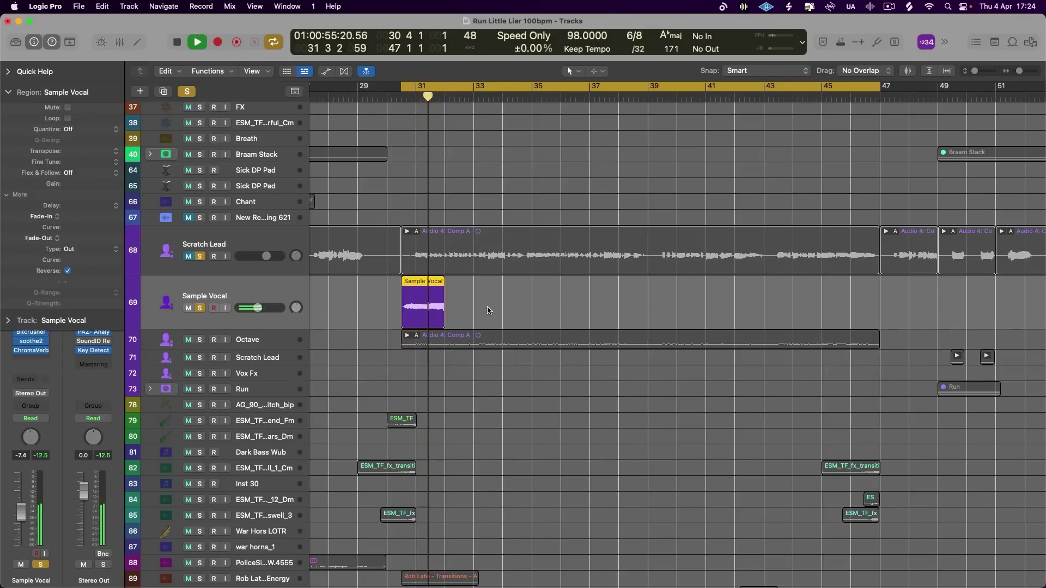
- Split the reversed Sample Vocal region at beat 4 of bar 31 and copy the second slice to beat 4 of bar 32
key("super+Right")
scroll(488, 310, "left", 3)
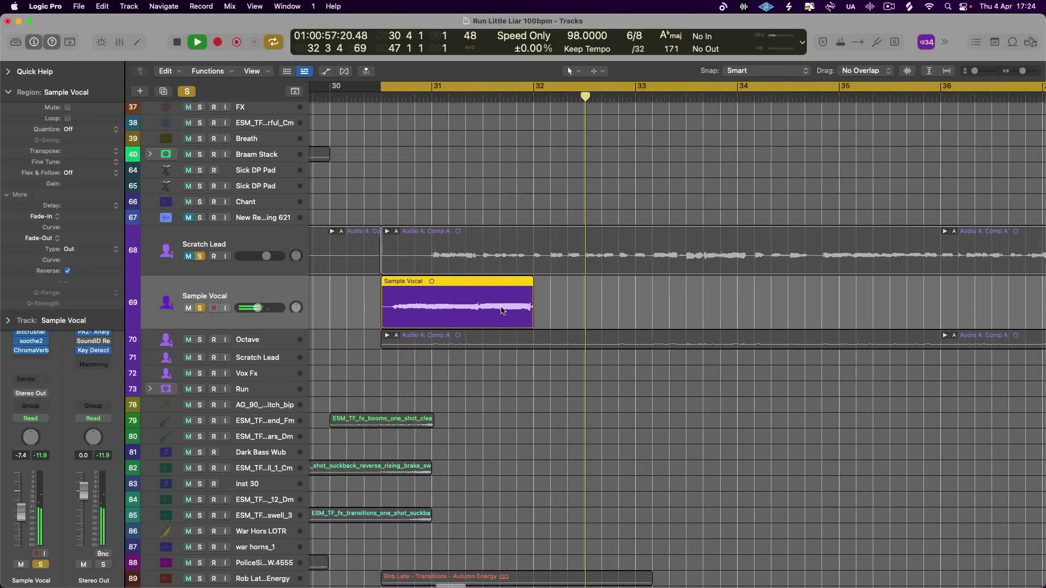
left_click(483, 304)
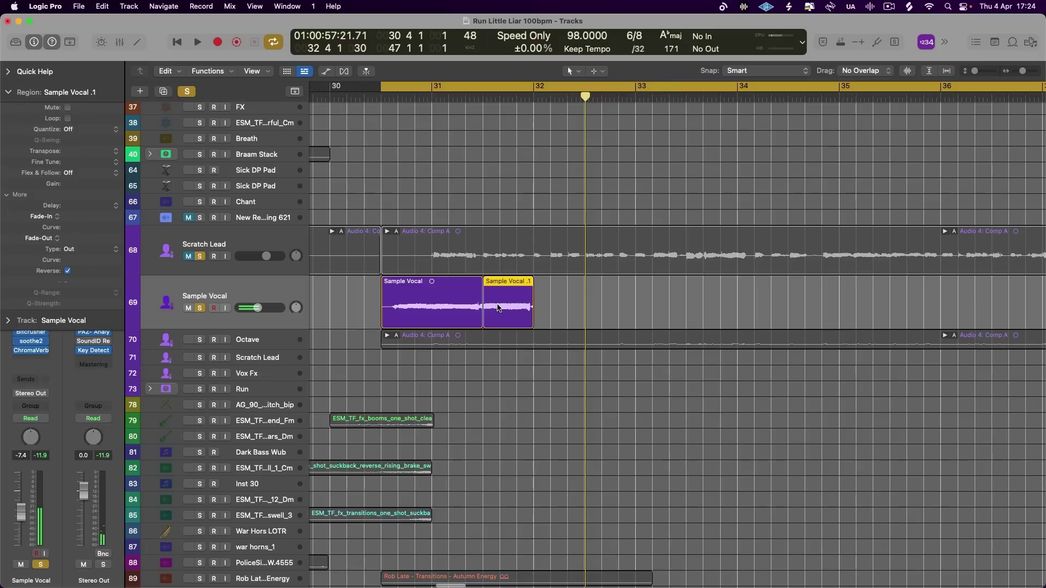
left_click_drag(497, 308, 602, 312)
key("space")
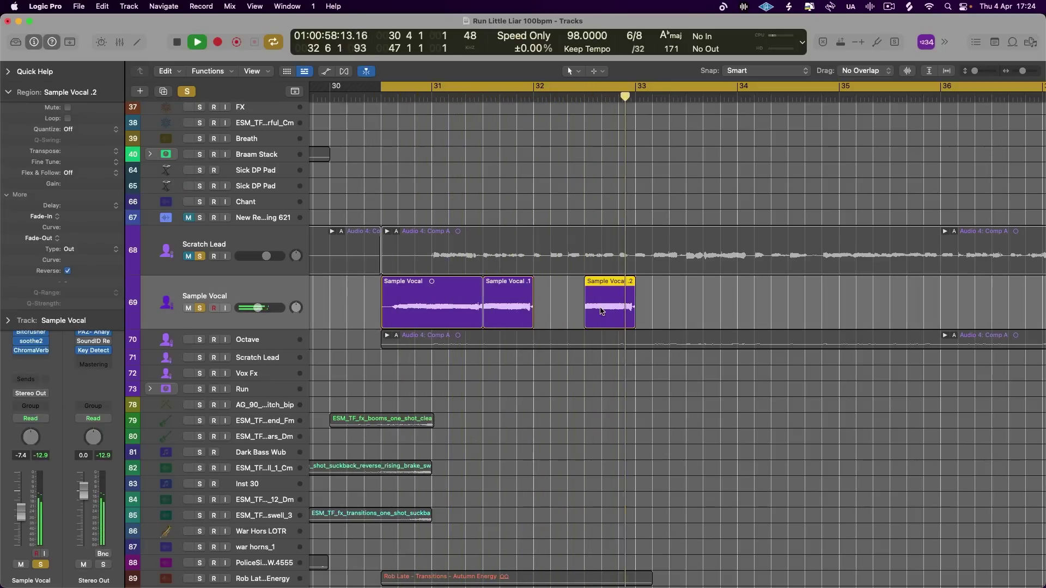
- Extend the copied slice, cut out a piece from 33 5 1 1 to 34 2 1 1 and shorten the copy to end at bar 33
key("space")
left_click_drag(634, 322, 812, 321)
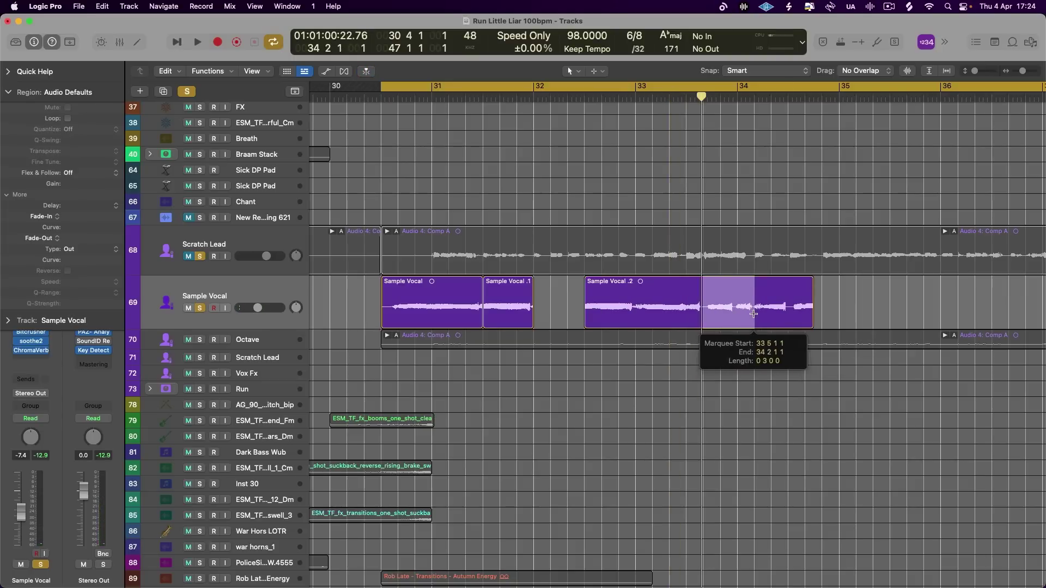
left_click_drag(701, 325, 635, 325)
key("space")
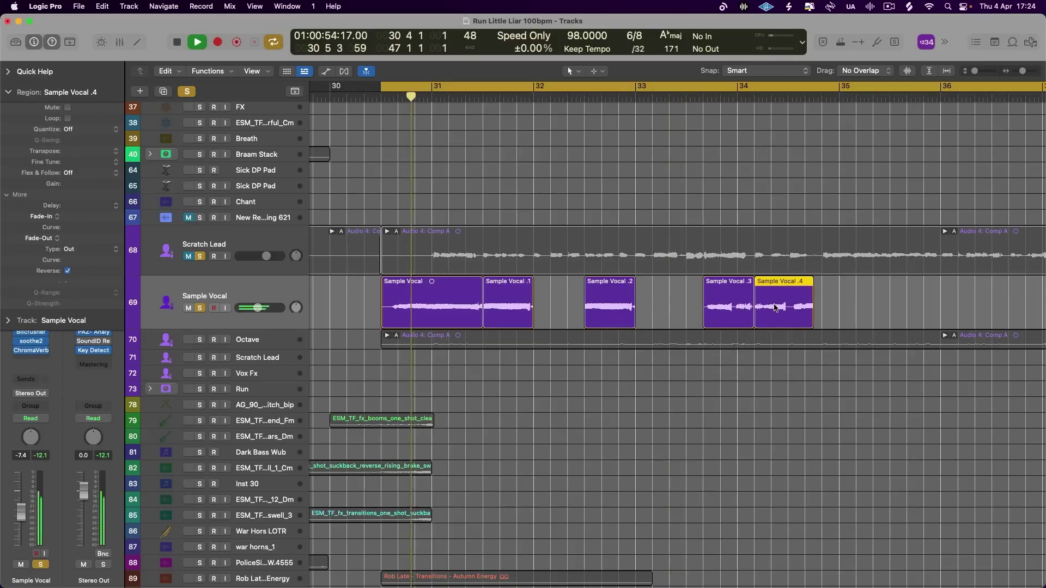
- Delete the leftover last piece on Sample Vocal and trim the preceding chop to end at bar 34
left_click(776, 307)
key("Delete")
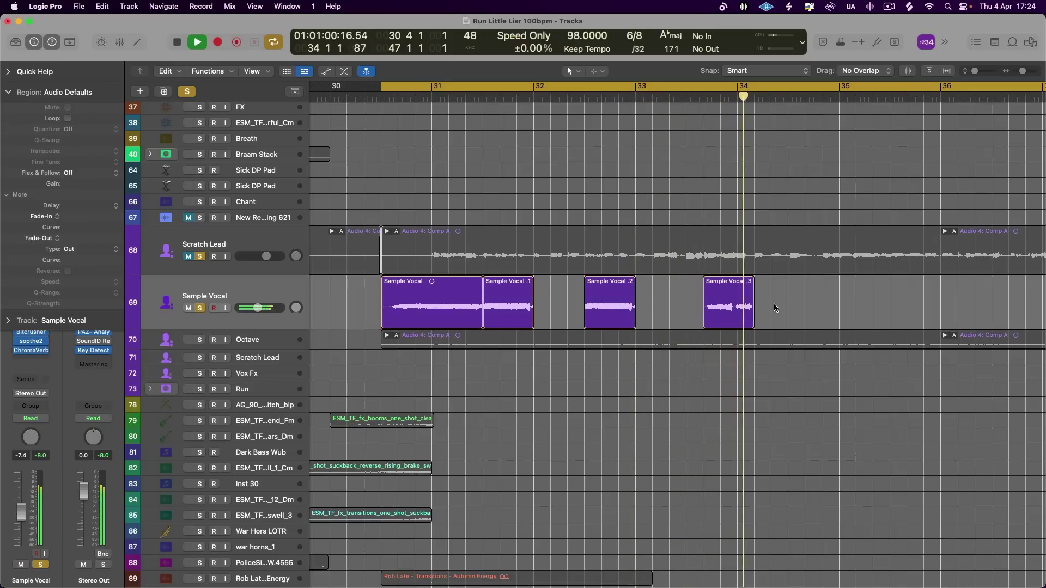
key("space")
left_click_drag(753, 321, 735, 321)
- Clear all solos, mute the Octave track and set the Sample Vocal volume to -10.6 dB while the full mix plays
left_click(187, 91)
key("space")
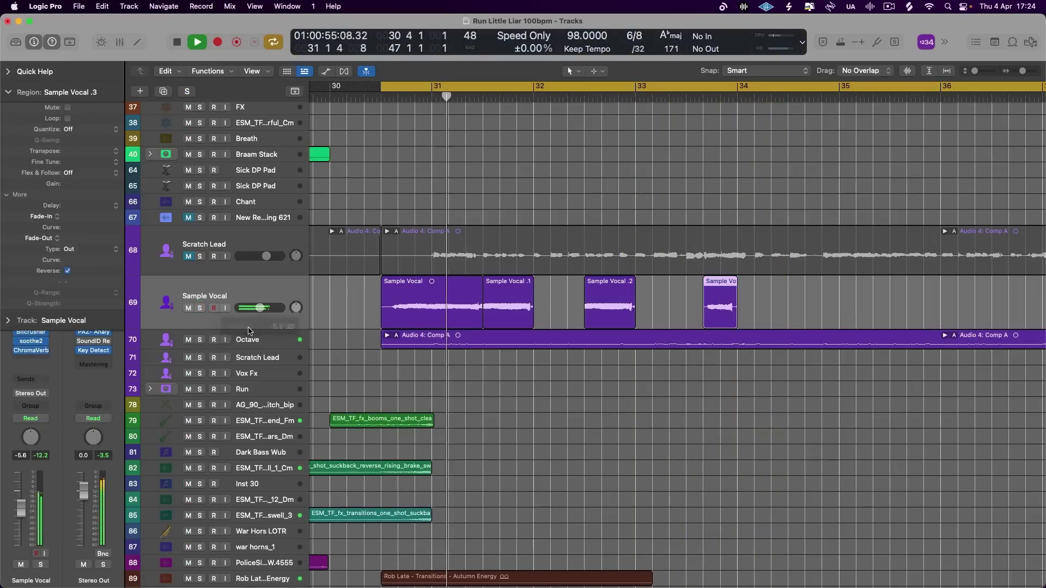
left_click(188, 339)
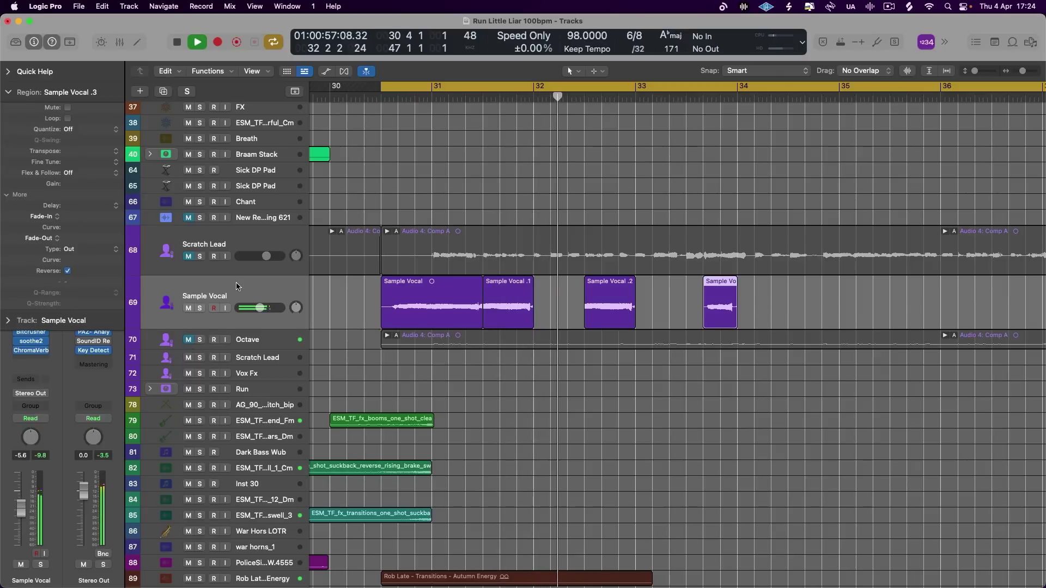
left_click_drag(260, 308, 255, 307)
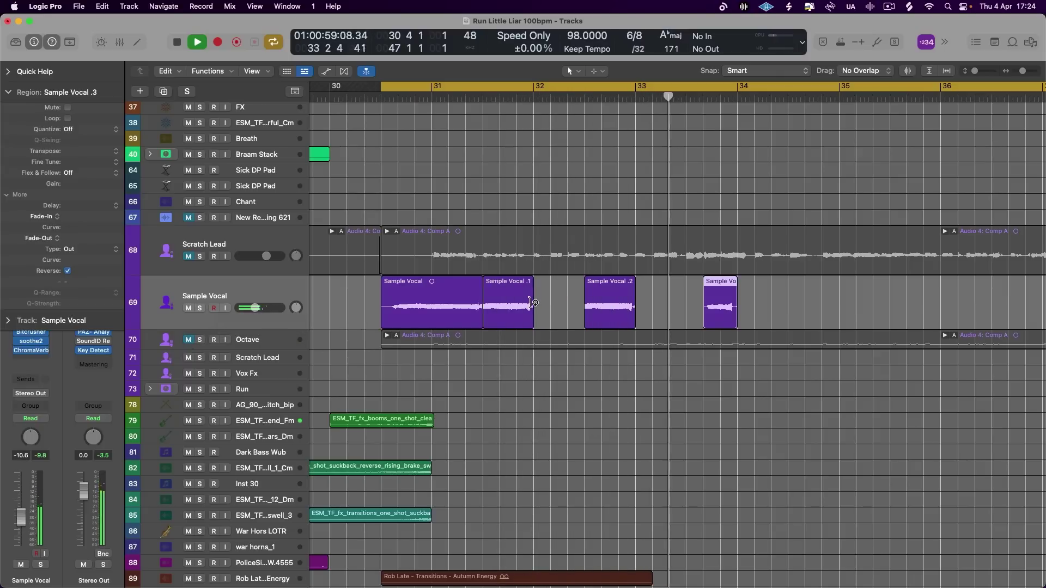
- Extend the last Sample Vocal chop to end at bar 37
key("super+Left")
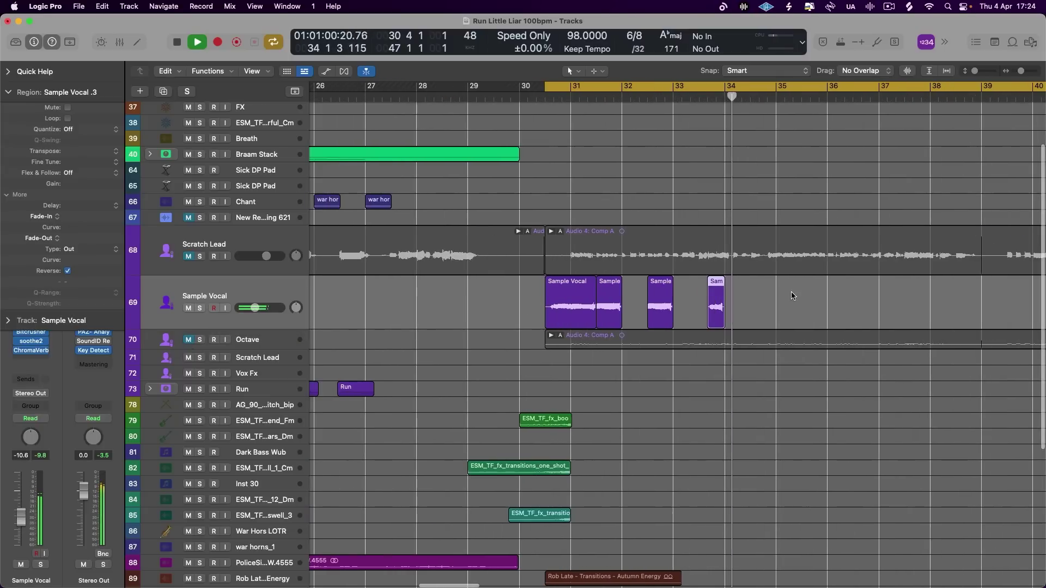
left_click(729, 303)
left_click(718, 303)
left_click_drag(722, 325, 879, 324)
key("space")
left_click(750, 94)
left_click(747, 87)
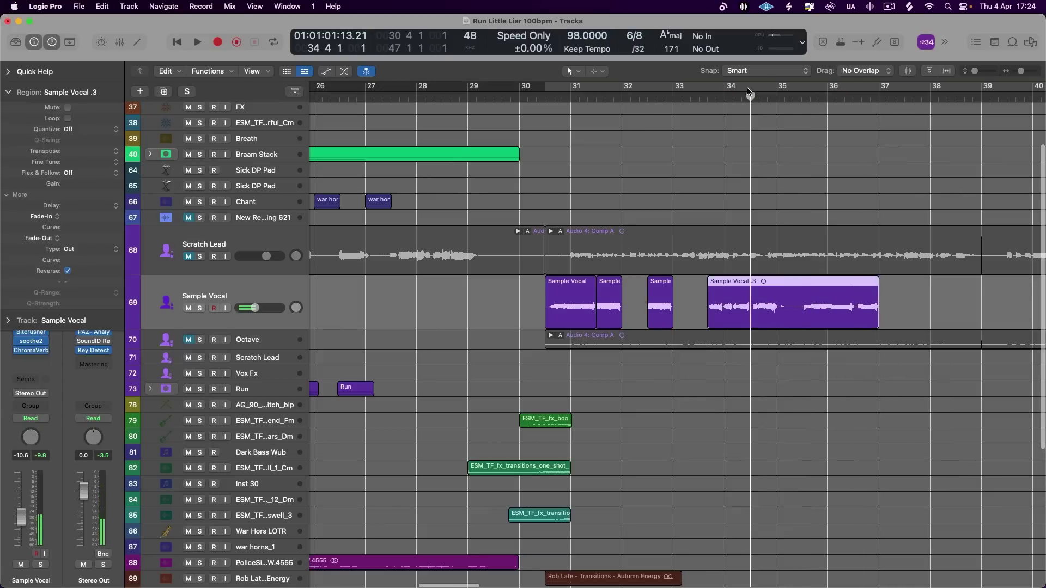
- Trim the start of the extended Sample Vocal chop to beat 4 of bar 34 during playback
key("space")
left_click_drag(711, 321, 752, 326)
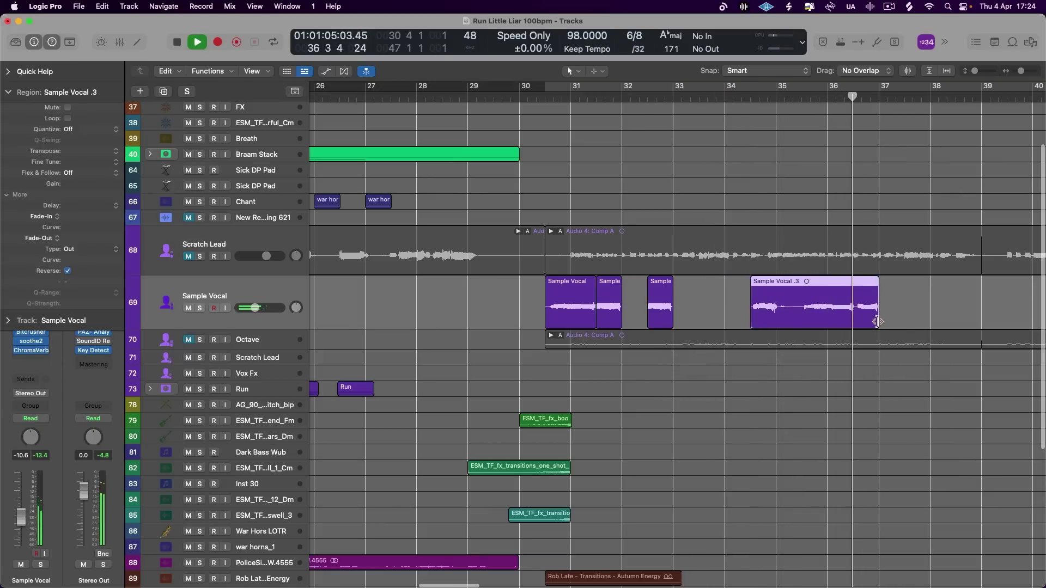
mouse_move(878, 322)
left_mouse_down()
mouse_move(936, 327)
mouse_move(878, 328)
left_mouse_up()
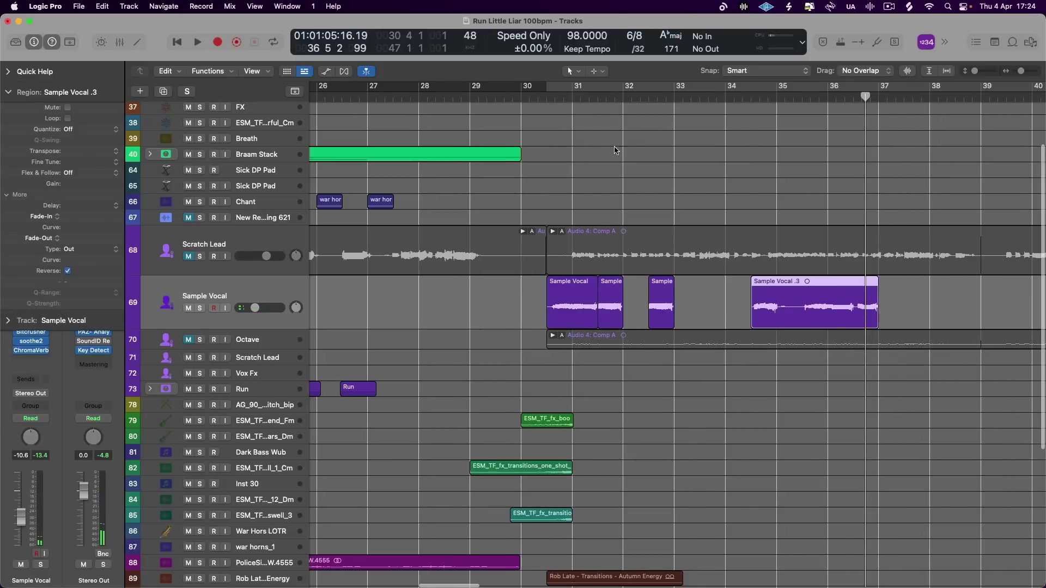
- Turn cycle playback on, collapse the region settings and raise the Sample Vocal volume to -6.4 dB
key("super+Left")
key("super+Left")
key("c")
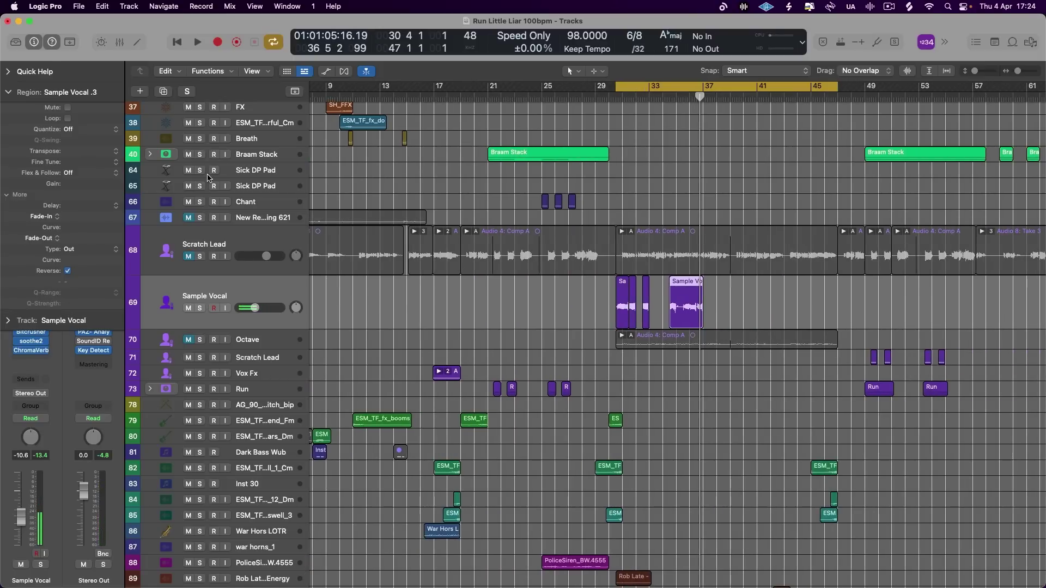
left_click(9, 91)
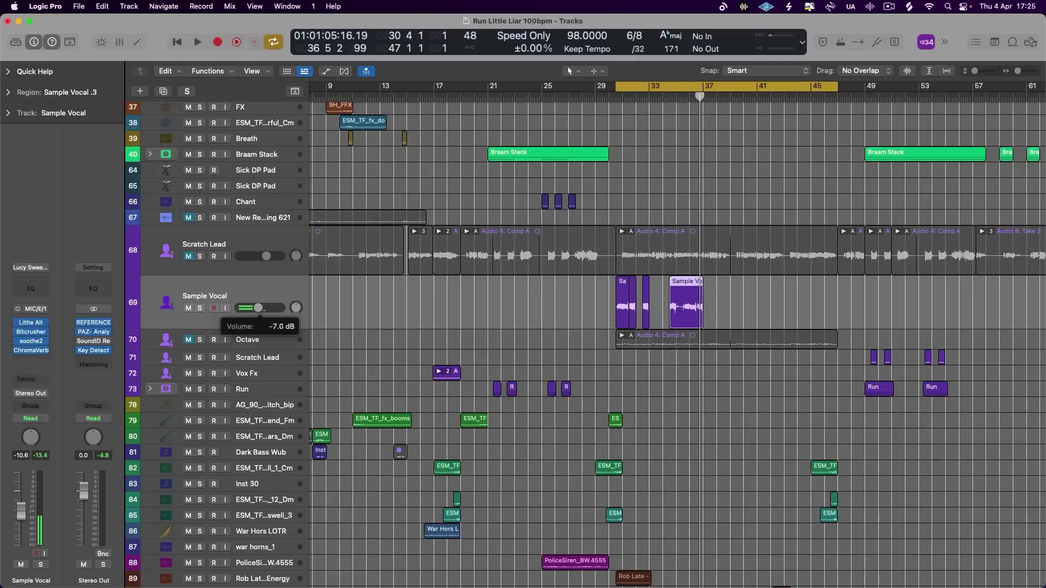
key("space")
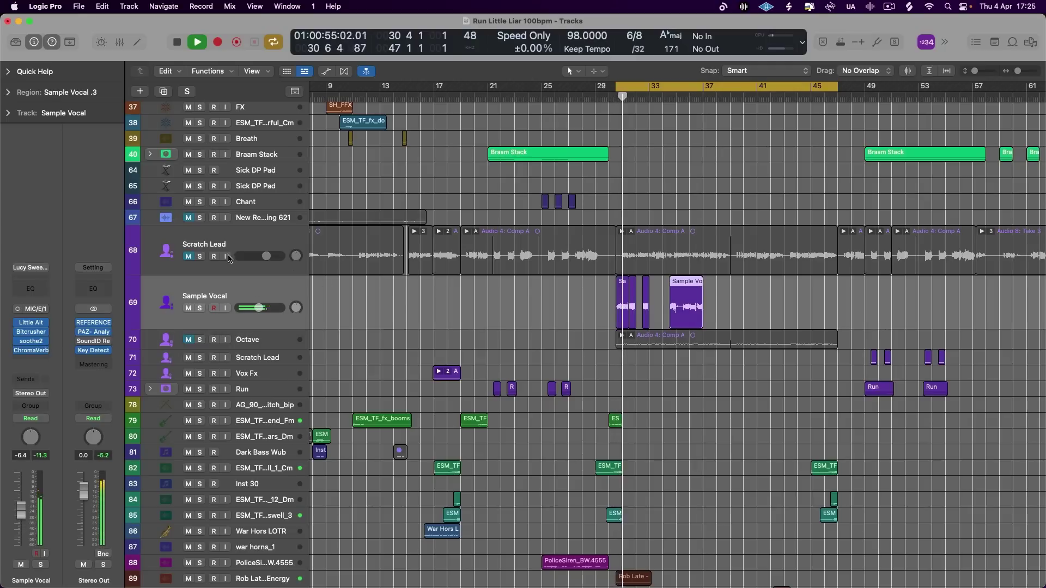
- Unmute Scratch Lead, select the Sample Vocal track with all its chops and lower its volume to -12.8 dB
left_click(188, 256)
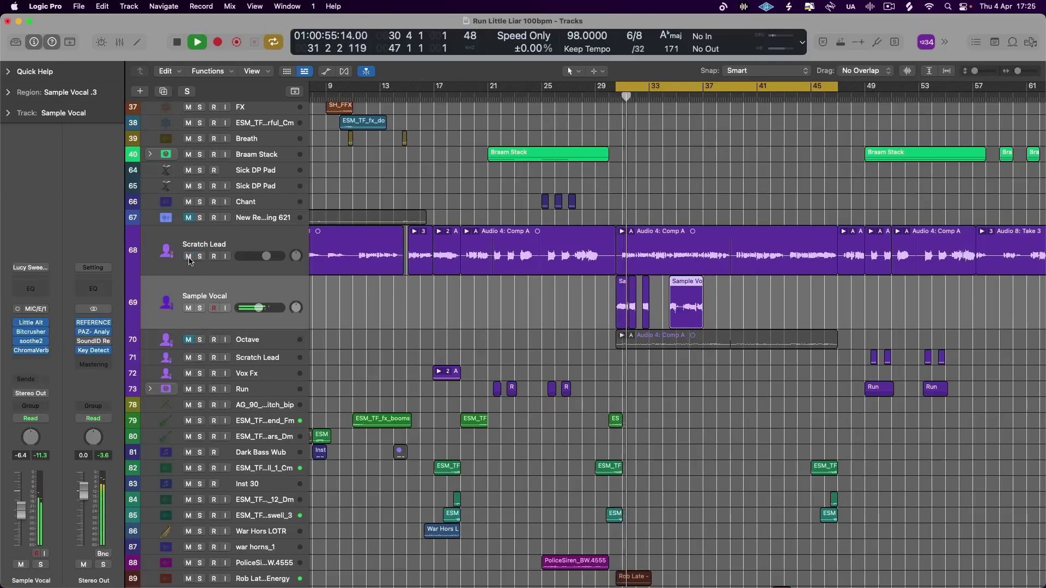
left_click(261, 295)
left_click_drag(260, 308, 253, 308)
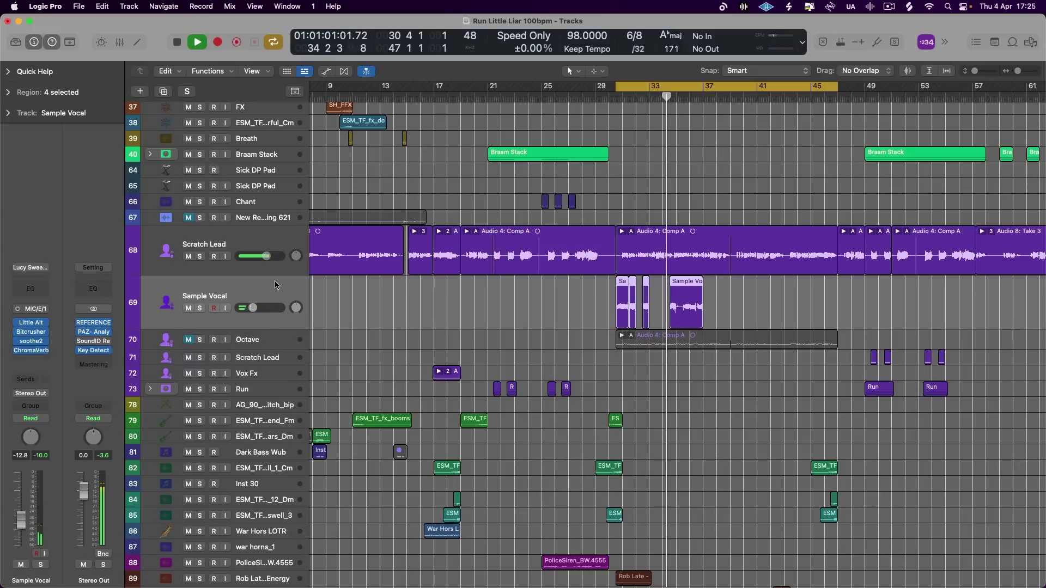
- Reduce the Scratch Lead track height and shorten the last Sample Vocal chop to end around the middle of bar 36
left_click_drag(280, 276, 281, 265)
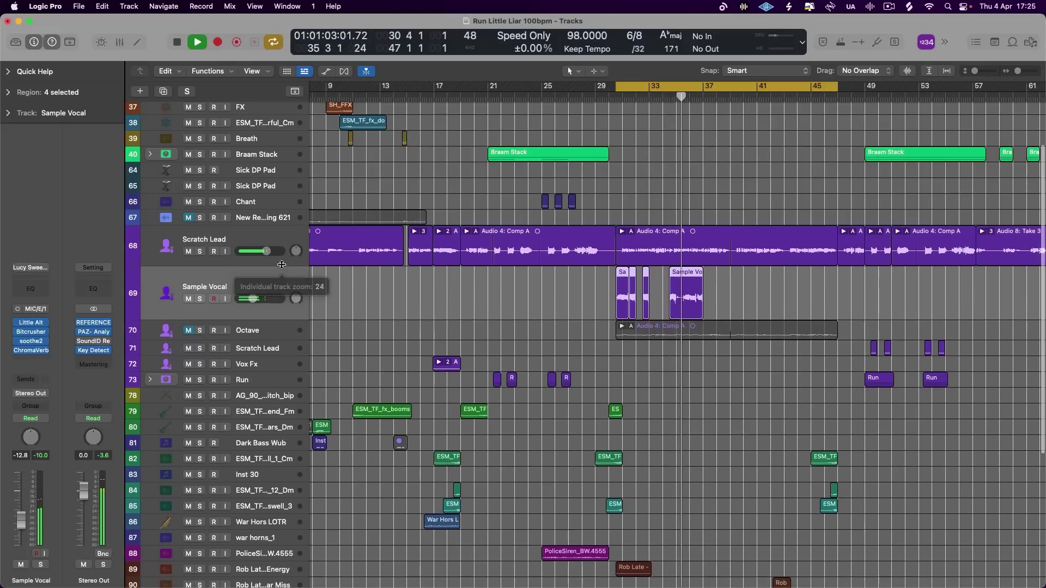
key("super+Right")
key("super+Right")
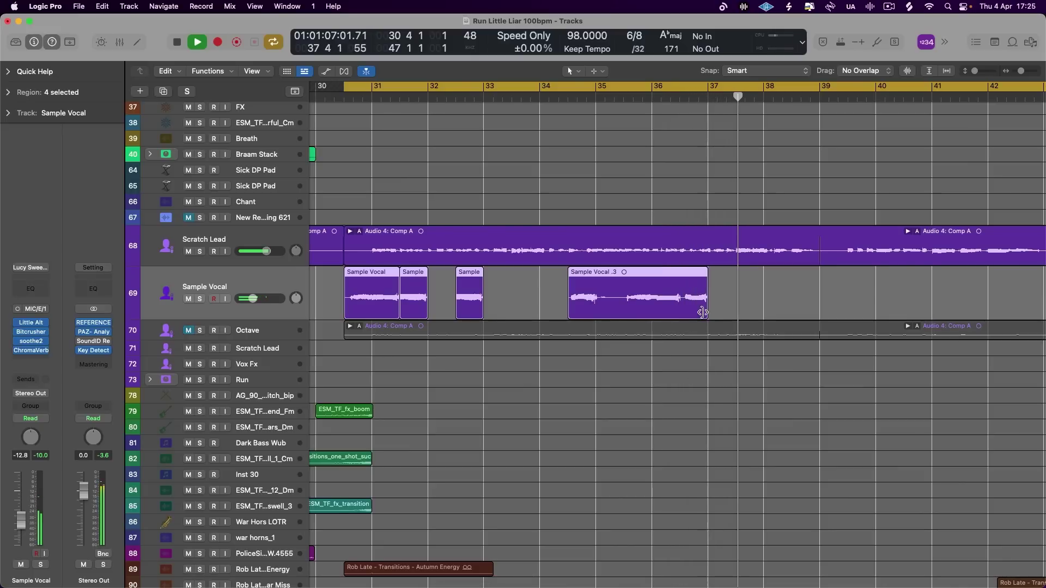
left_click_drag(702, 313, 683, 314)
- Copy all four Sample Vocal chops along the same track so the copies start at 39 1 1 1
key("super+Left")
key("super+Left")
key("super+Left")
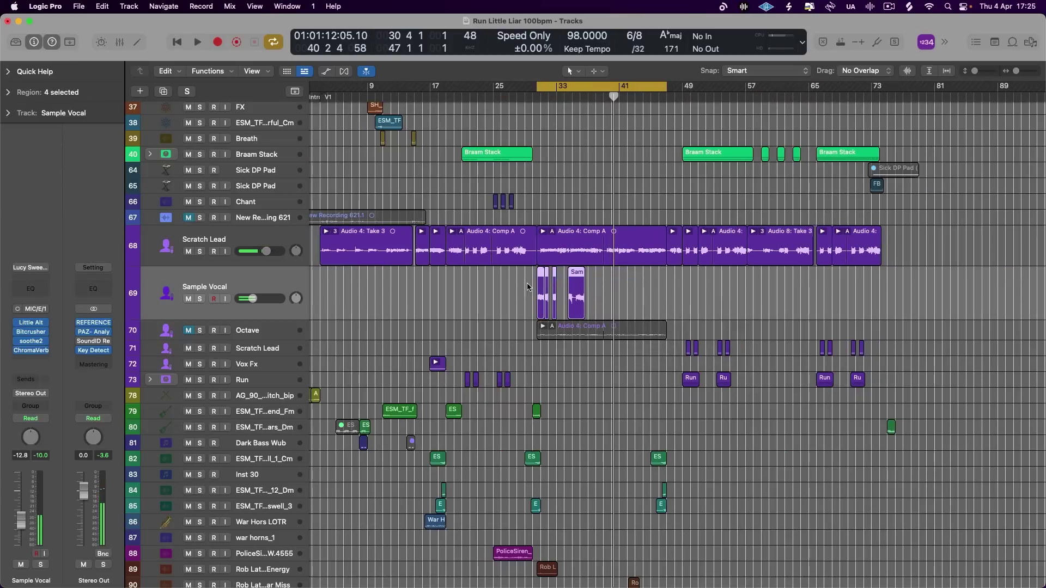
left_click_drag(541, 286, 608, 287)
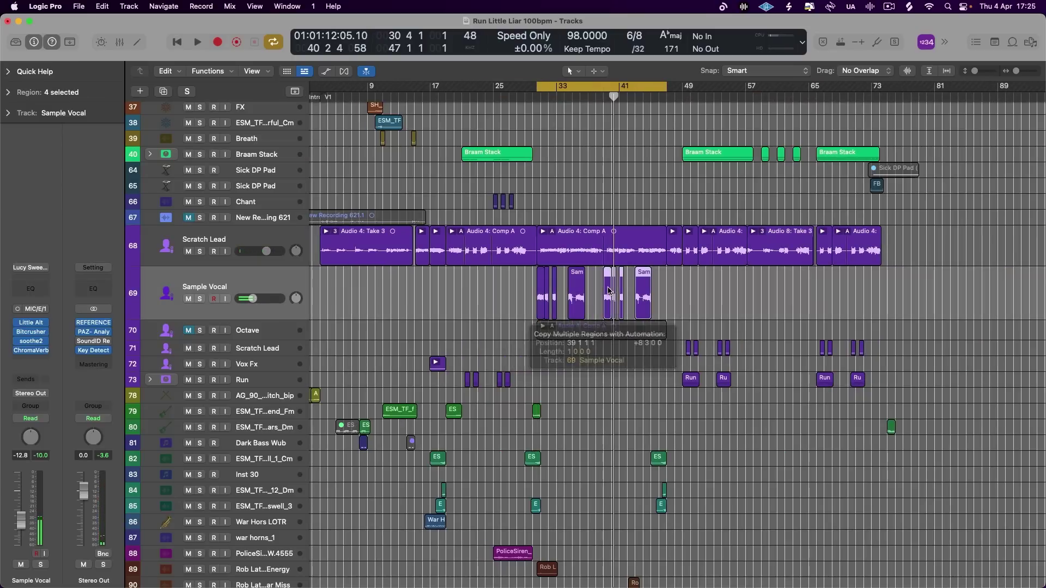
- Set Sample Vocal's ChromaVerb decay to 2 Bars and wet to 75%, trying Vocal Hall before choosing Synth Hall
left_click(32, 351)
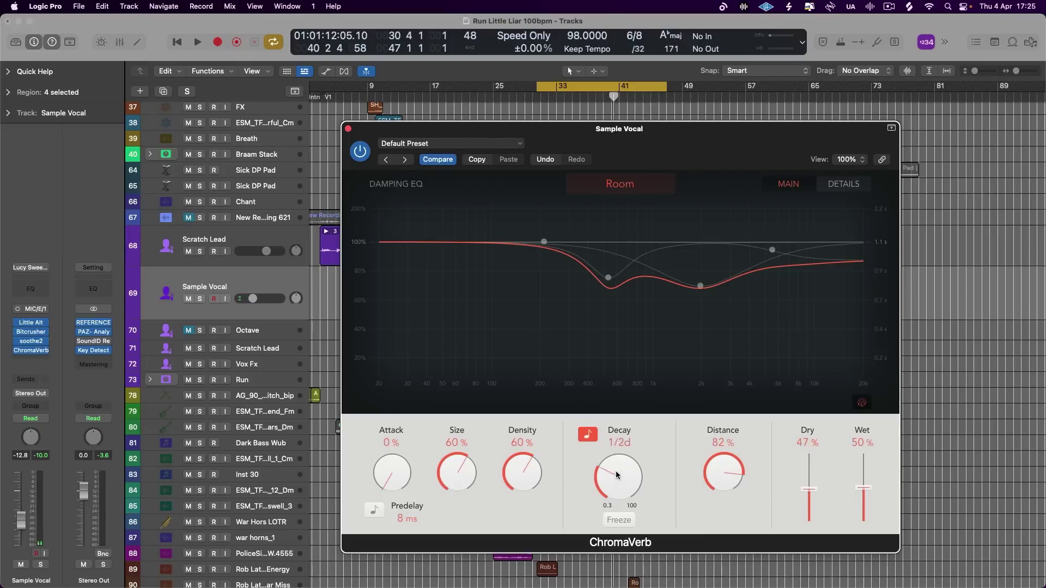
key("space")
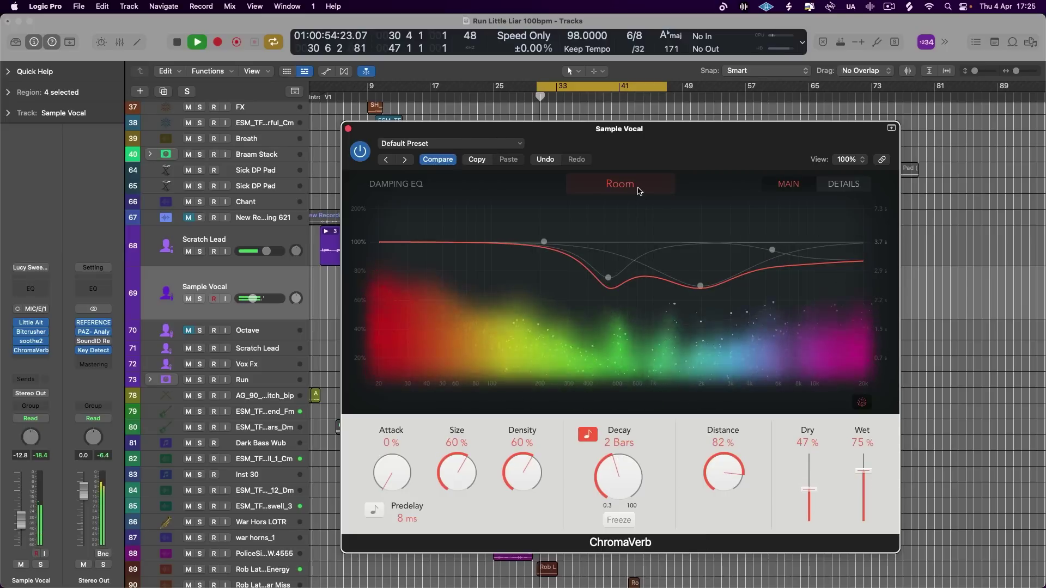
left_click(620, 185)
left_click(727, 280)
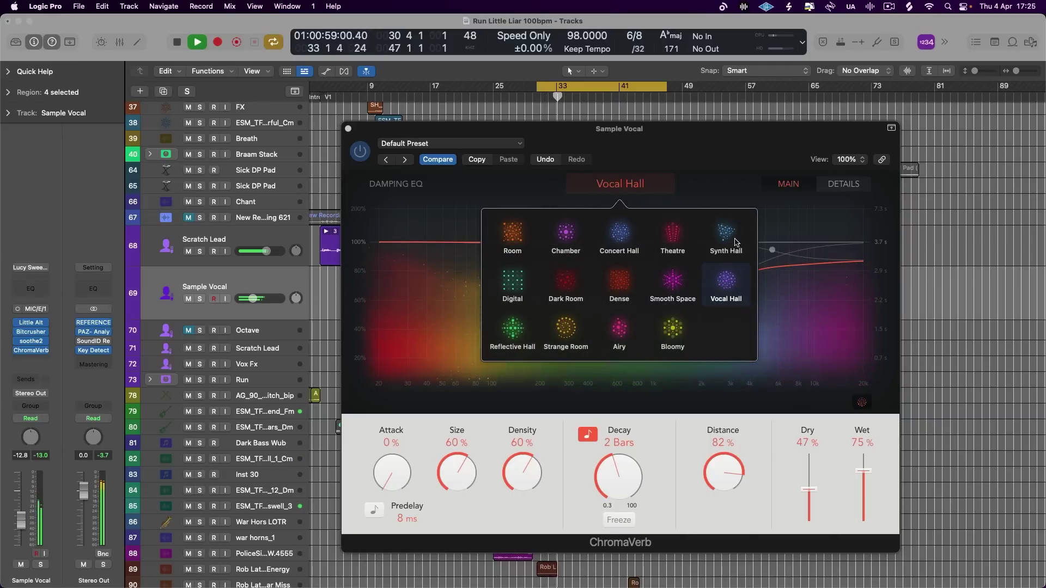
left_click(726, 235)
- Check ChromaVerb's output EQ details, set distance to 100%, dry to 52% and wet to 69%, and close the plug-in
left_click(842, 184)
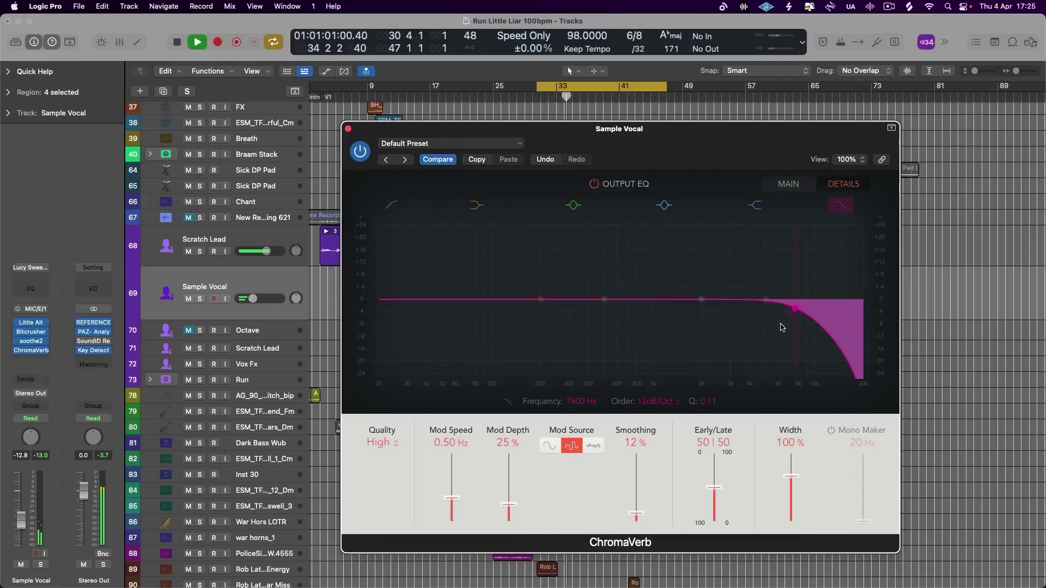
left_click(788, 184)
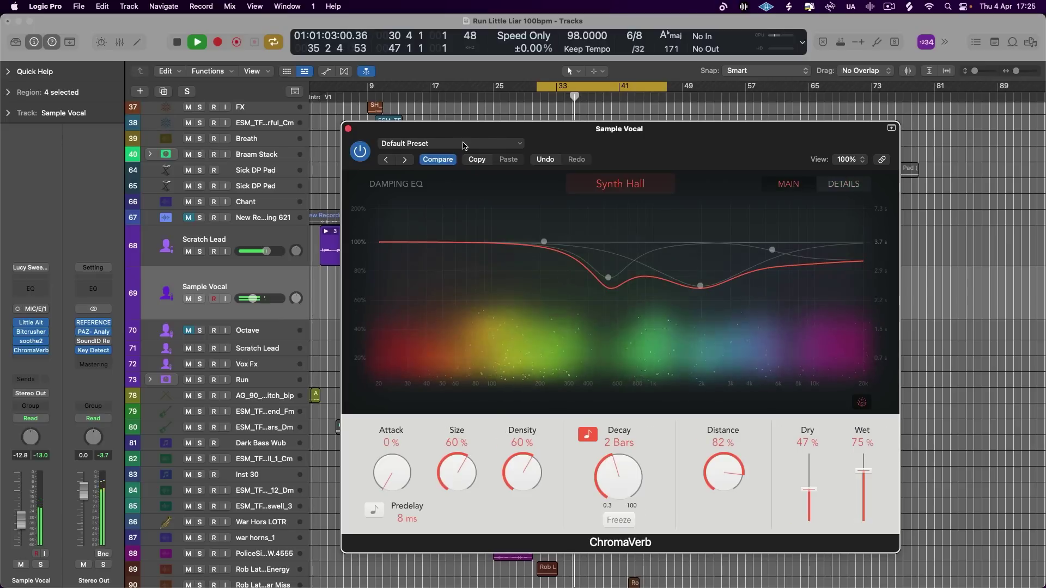
left_click_drag(865, 482, 804, 494)
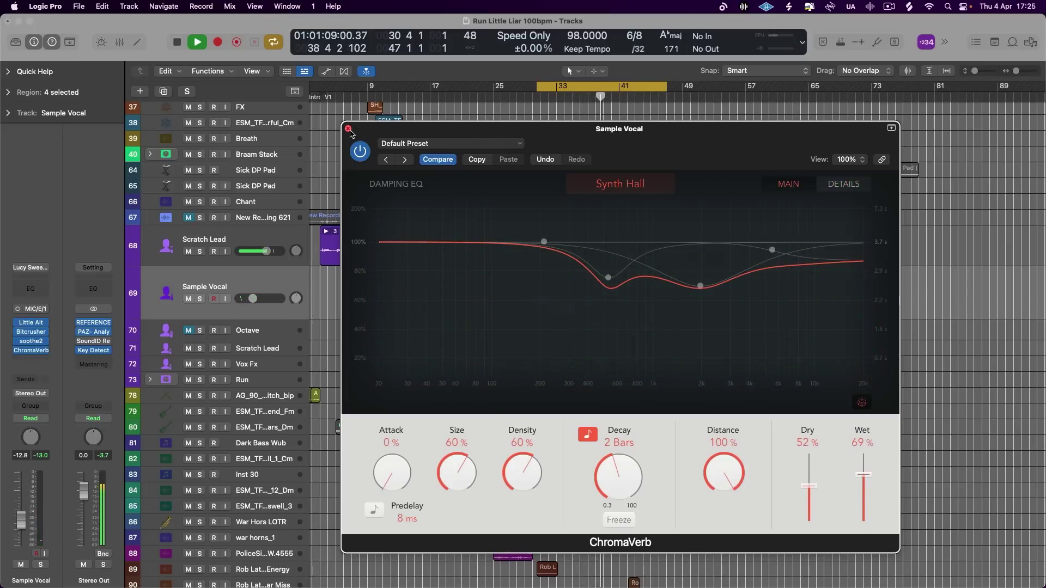
left_click(348, 129)
- Mute Scratch Lead and set the Sample Vocal volume to -9.6 dB
left_click(189, 251)
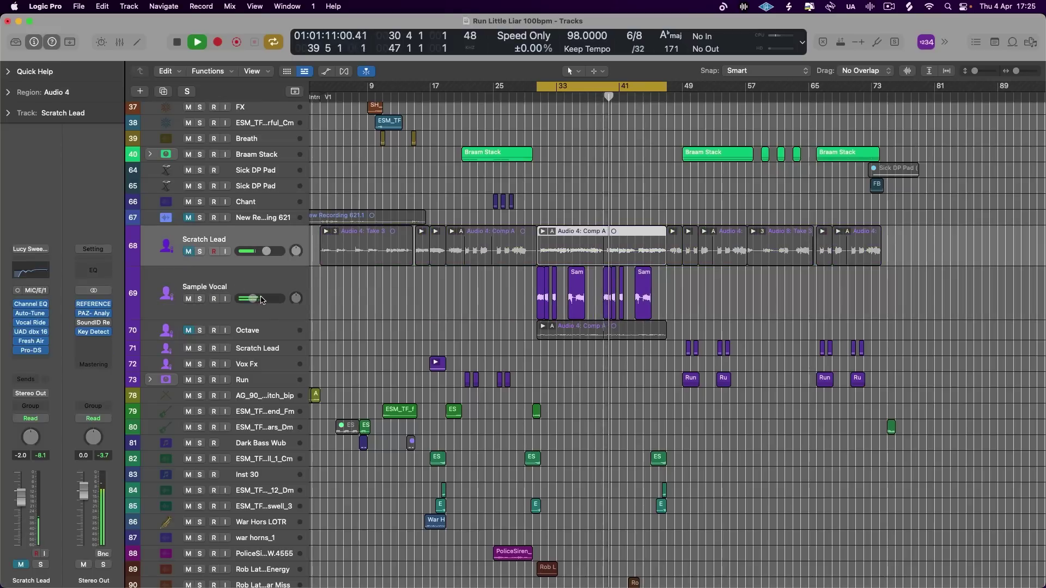
left_click_drag(262, 299, 284, 310)
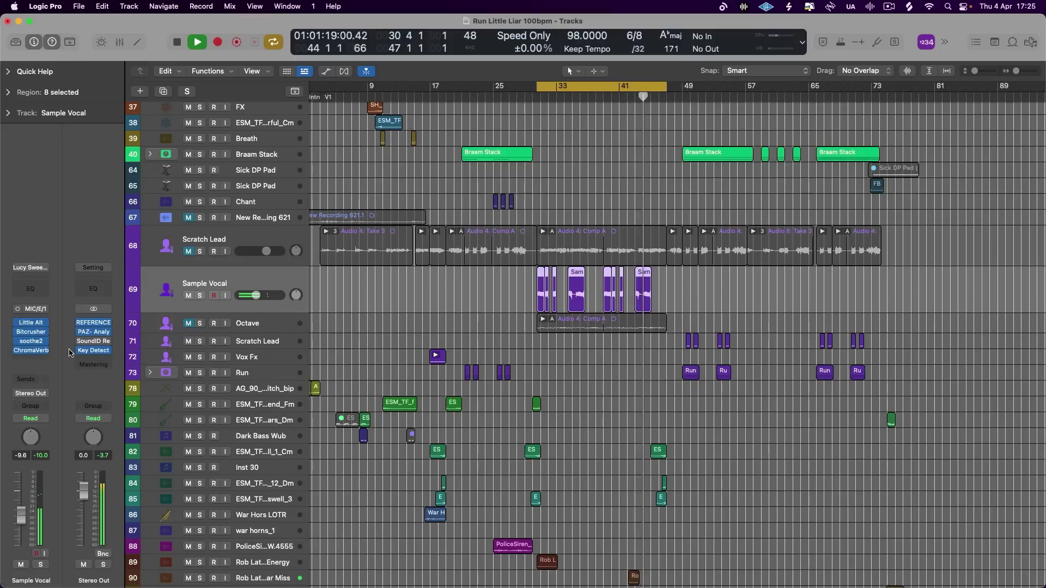
- Remove ChromaVerb from the Sample Vocal track, stop playback and deselect the chops
left_click(45, 353)
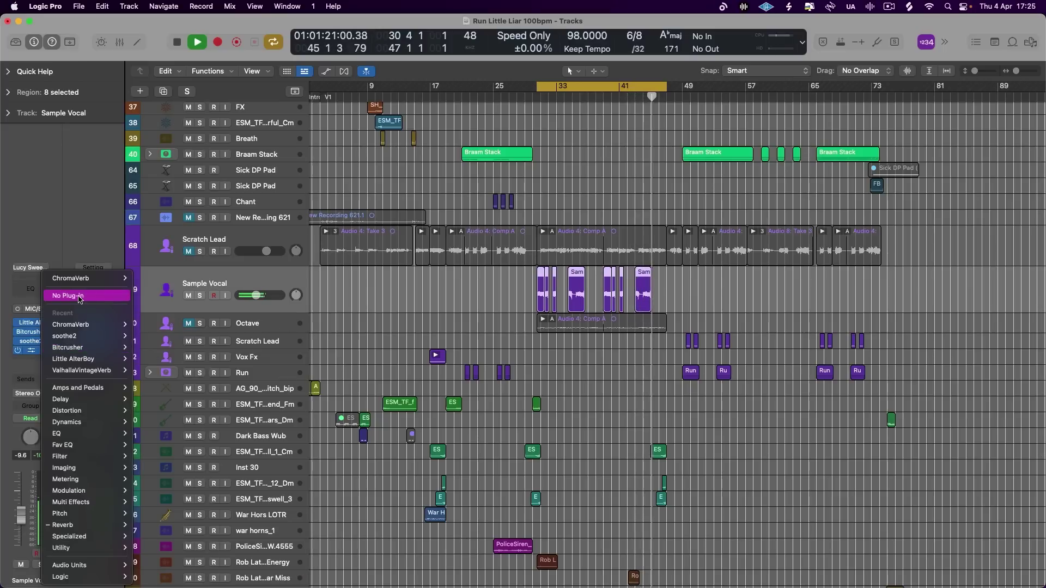
key("space")
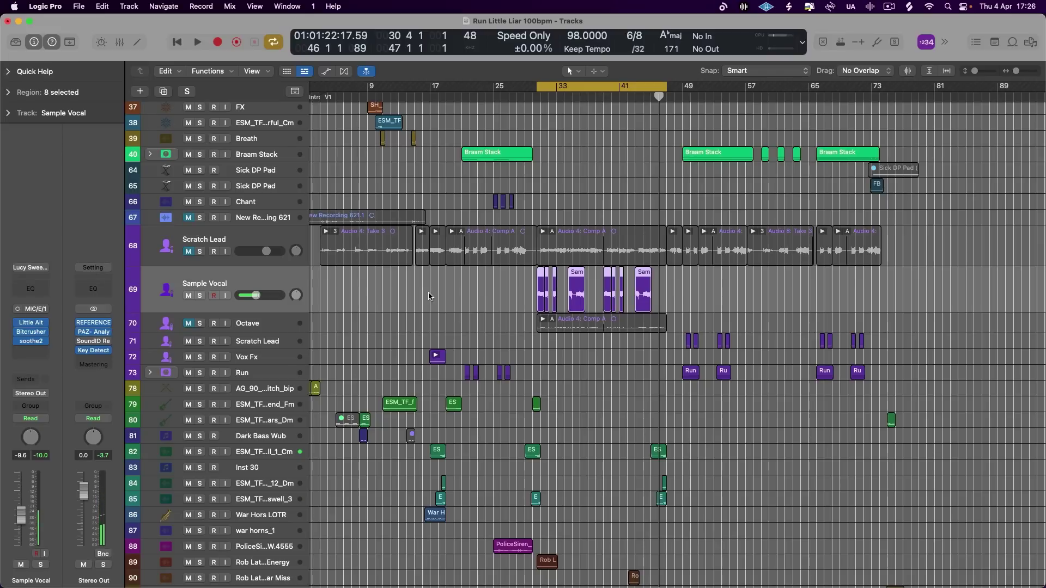
scroll(430, 296, "up", 8)
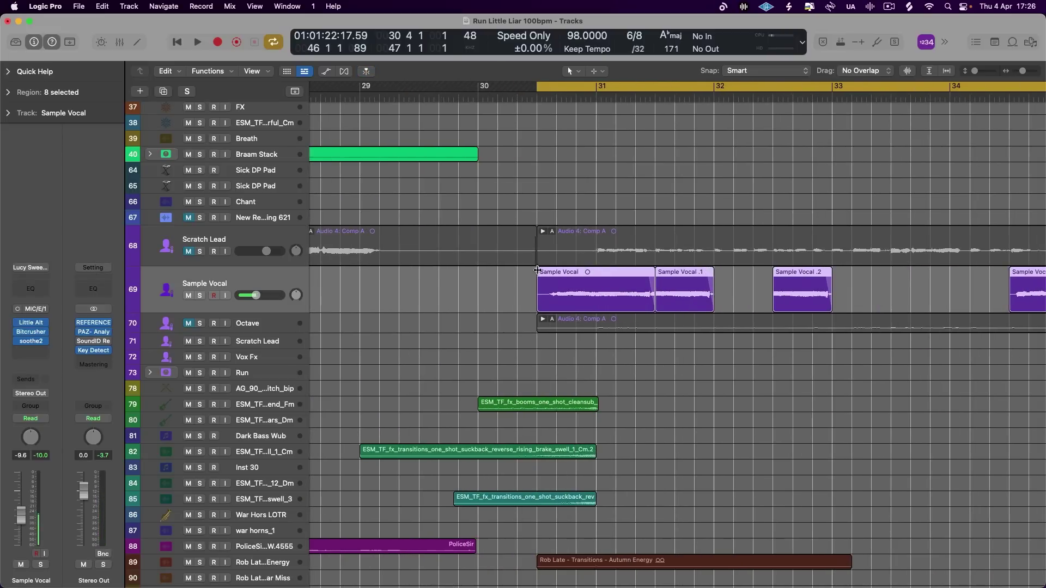
scroll(440, 279, "down", 8)
left_click(416, 289)
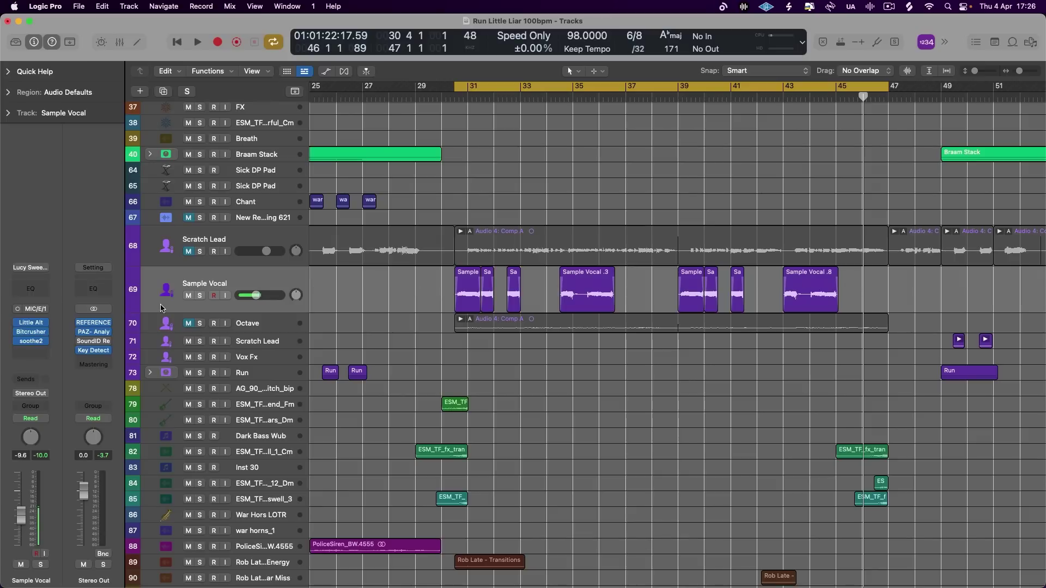
- Insert Endless Smile after soothe2 on Sample Vocal, set its intensity to about 52% and audition it
left_click(40, 347)
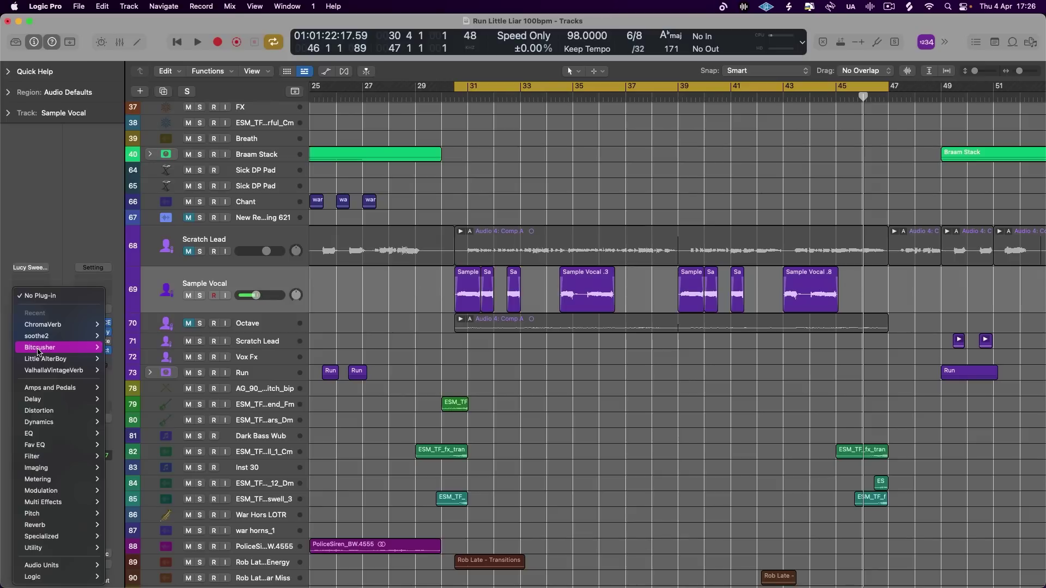
left_click(66, 183)
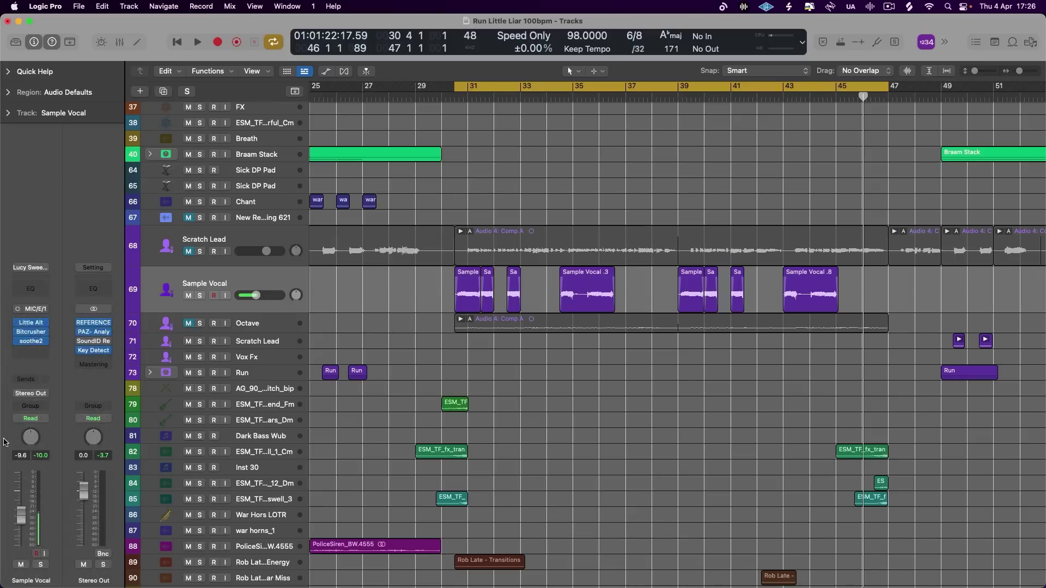
left_click(34, 351)
left_click(368, 306)
left_click_drag(505, 306, 506, 246)
key("space")
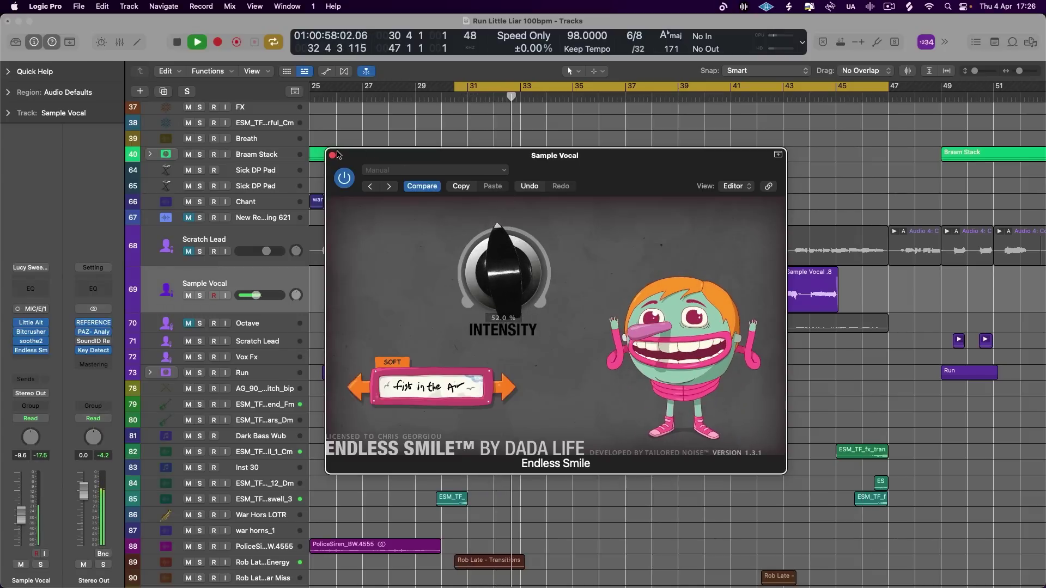
left_click(334, 155)
- Insert a mono Tremolo after Endless Smile on the Sample Vocal track
left_click(31, 359)
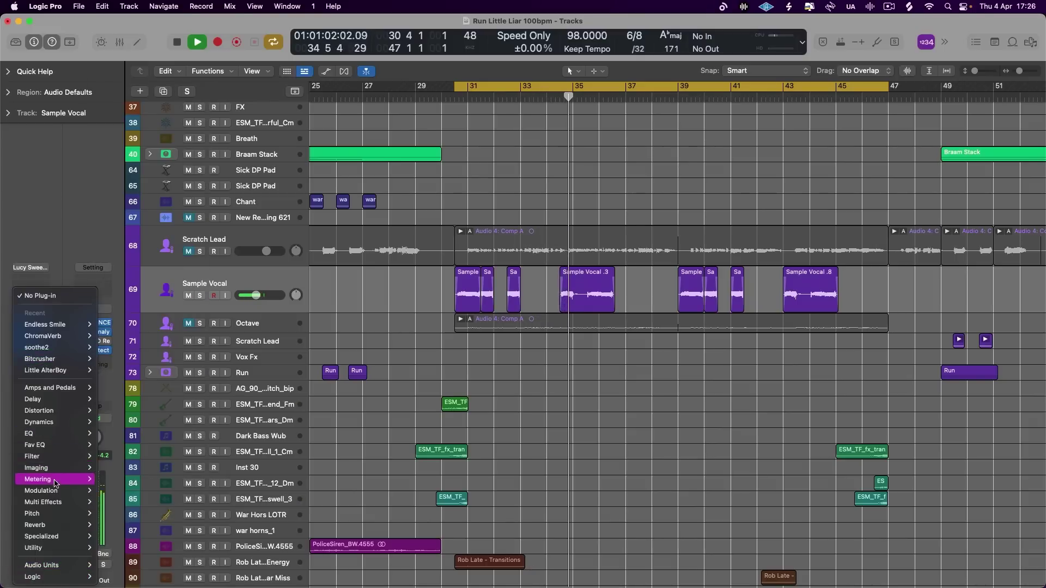
mouse_move(54, 490)
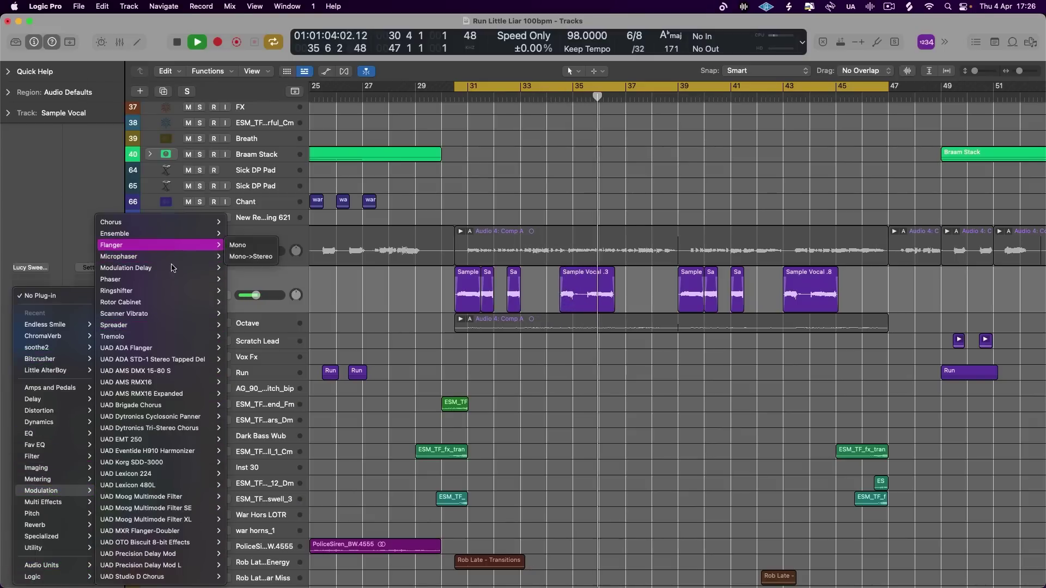
mouse_move(180, 337)
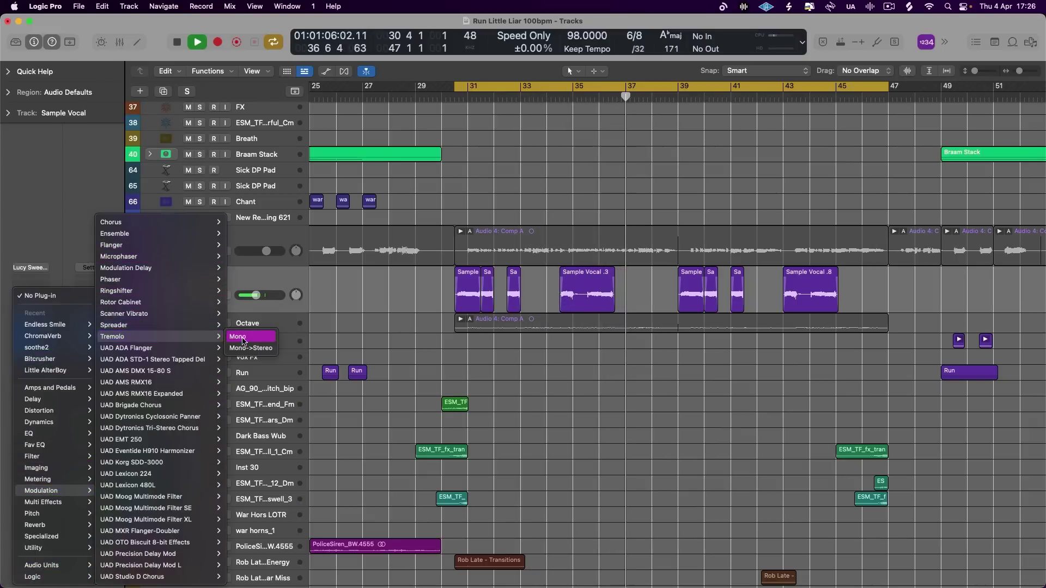
left_click(243, 338)
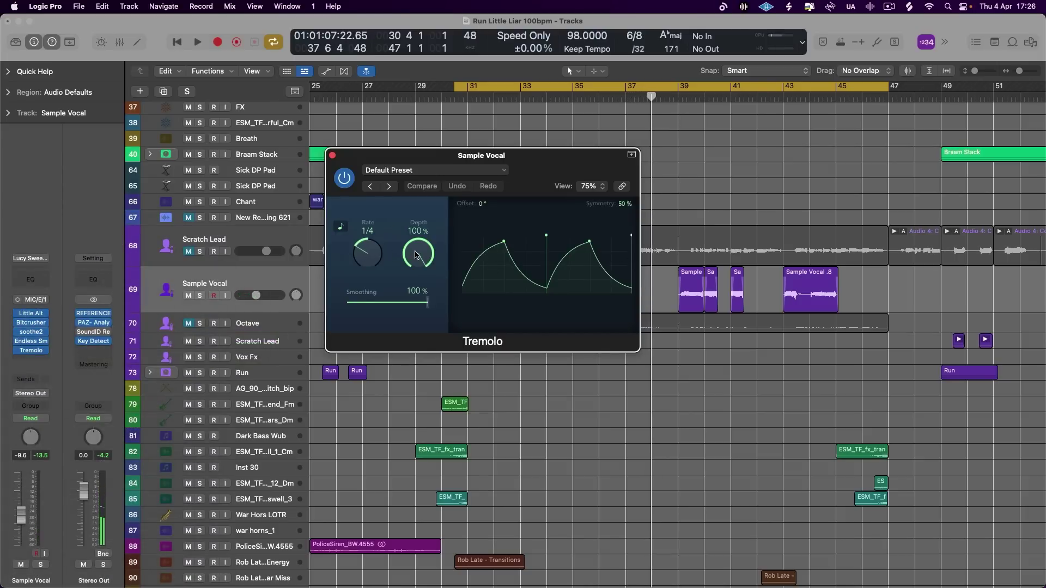
- Set the Tremolo to a 1/1 rate, 100% depth and about 36% smoothing while the mix plays
left_click_drag(416, 255, 395, 487)
left_click_drag(420, 261, 374, 303)
key("space")
left_click_drag(368, 262, 363, 267)
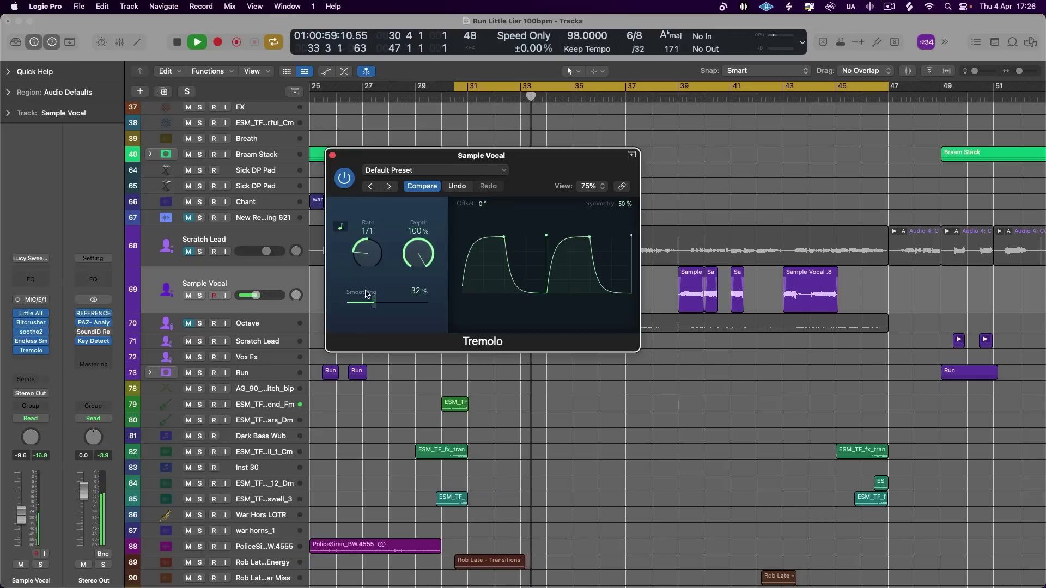
left_click_drag(366, 294, 372, 301)
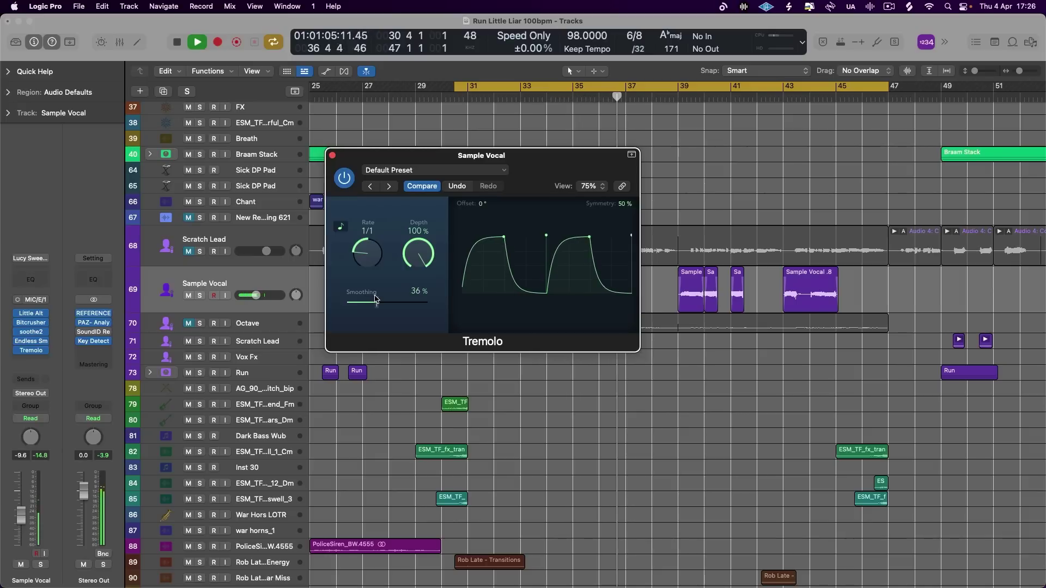
left_click_drag(373, 299, 377, 301)
- Set Endless Smile's intensity on Sample Vocal to about 56% while the mix plays
left_click(31, 342)
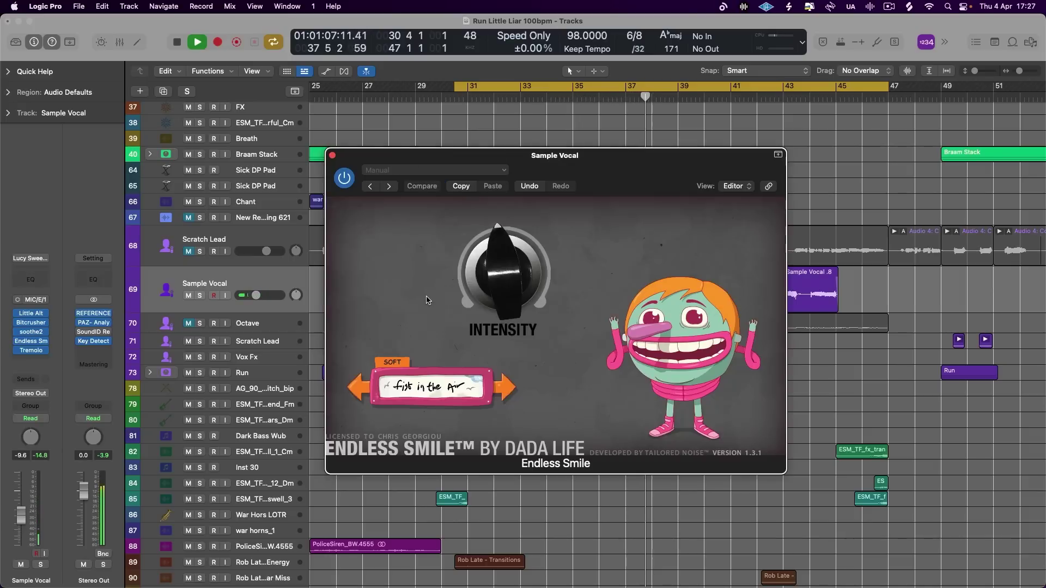
left_click_drag(490, 283, 493, 264)
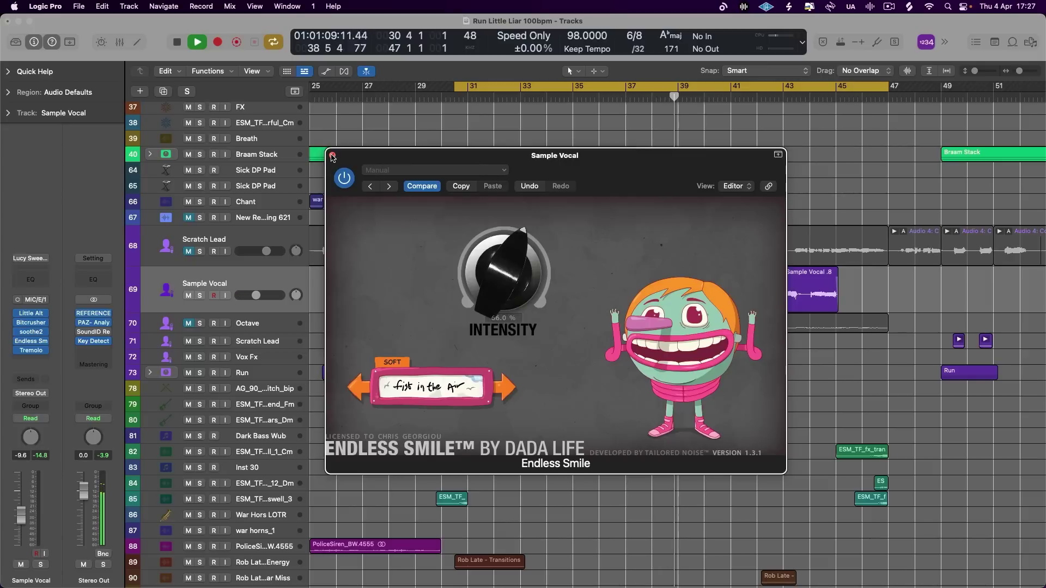
left_click(332, 158)
- Set Sample Vocal's Bitcrusher to Clip mode with 12.0 dB drive, 8-bit resolution and 11x downsampling
left_click(31, 323)
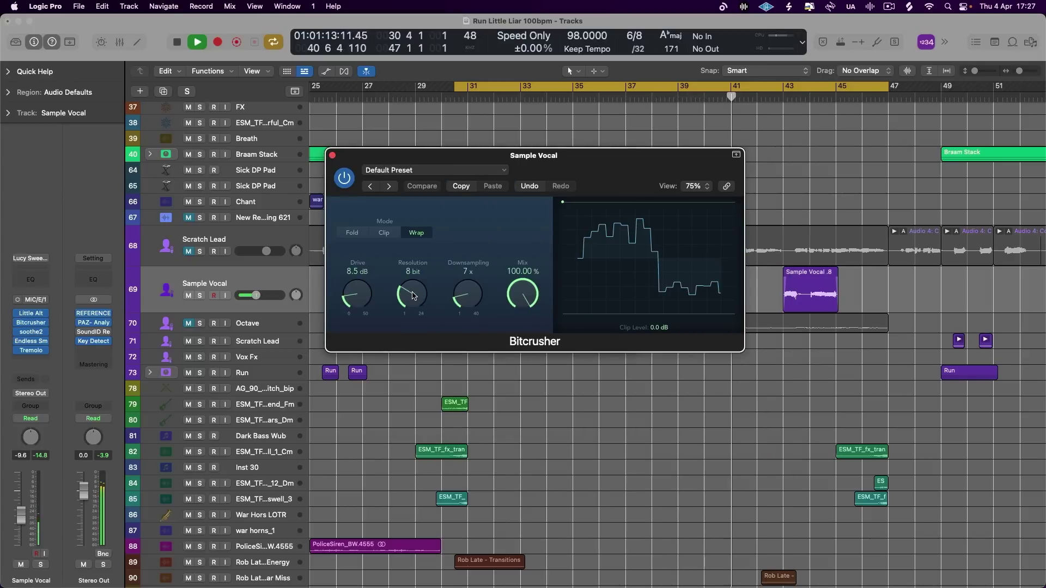
left_click_drag(426, 297, 479, 280)
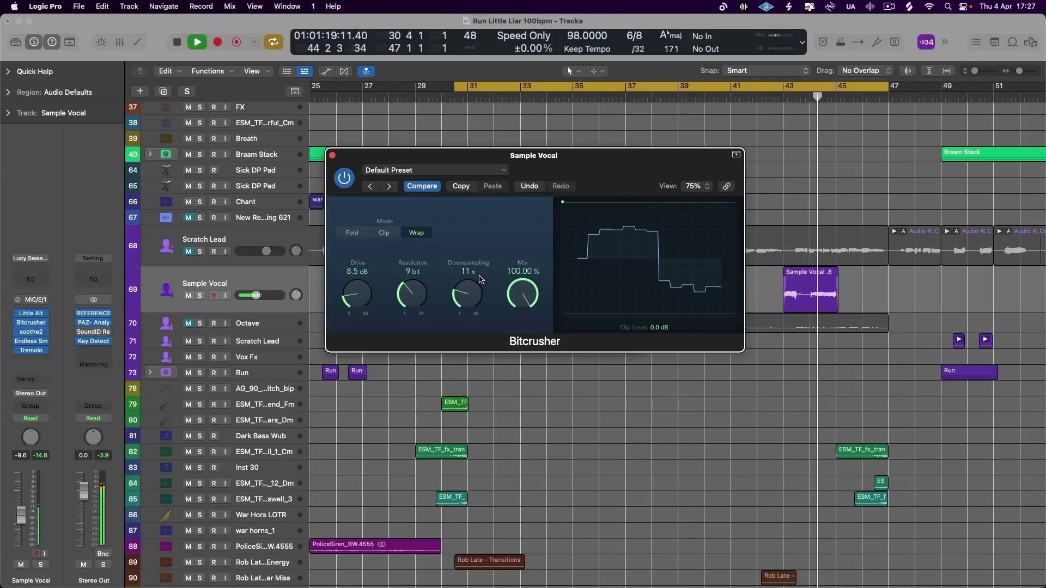
left_click_drag(403, 301, 351, 290)
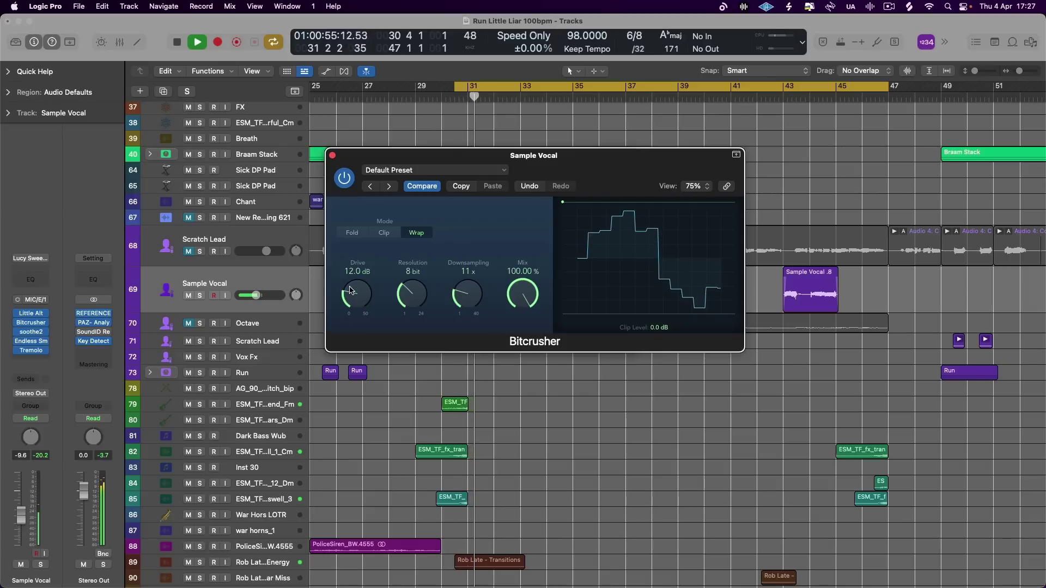
left_click(384, 234)
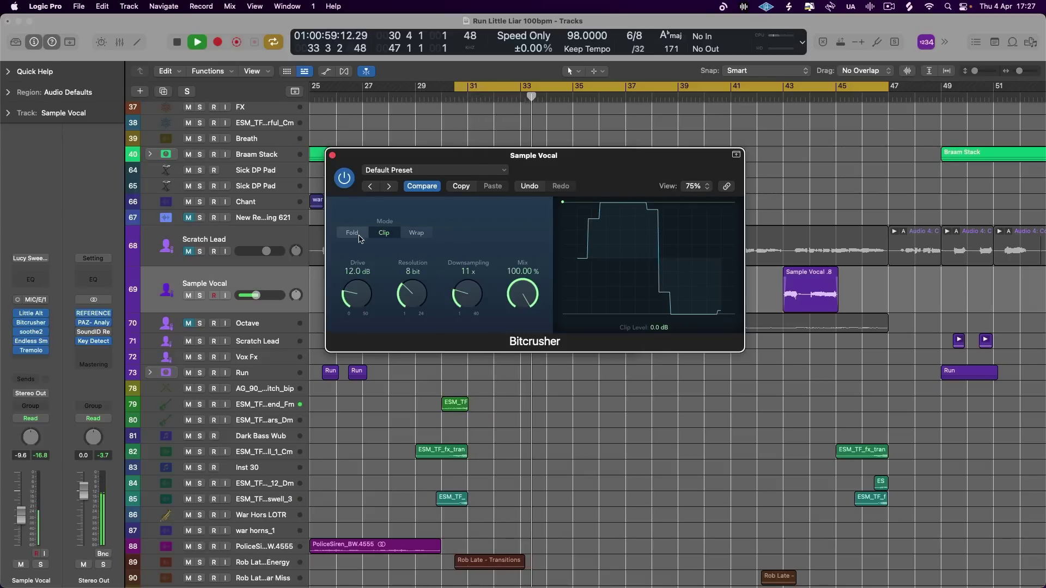
- Set the Bitcrusher's resolution to 16 bit and downsampling to 9x, and replay the section from its start at bar 30
left_click_drag(489, 281, 464, 320)
left_click_drag(412, 294, 441, 239)
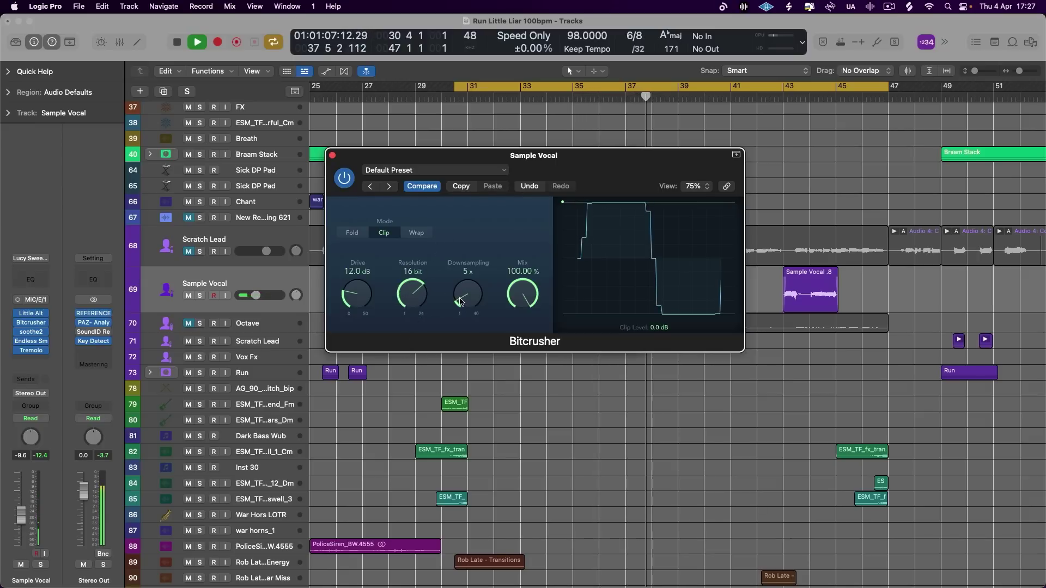
left_click_drag(467, 297, 467, 283)
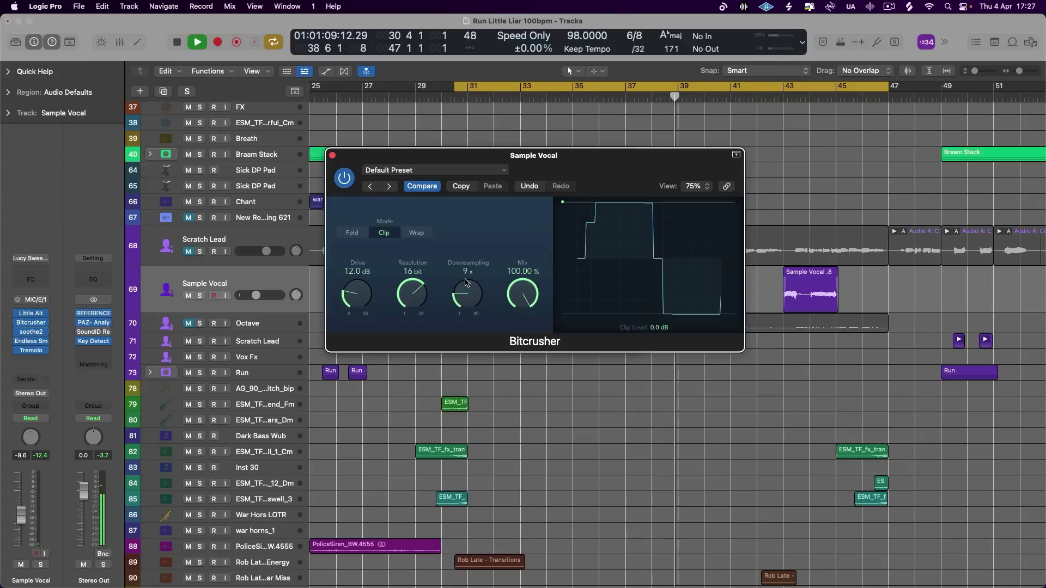
left_click(457, 93)
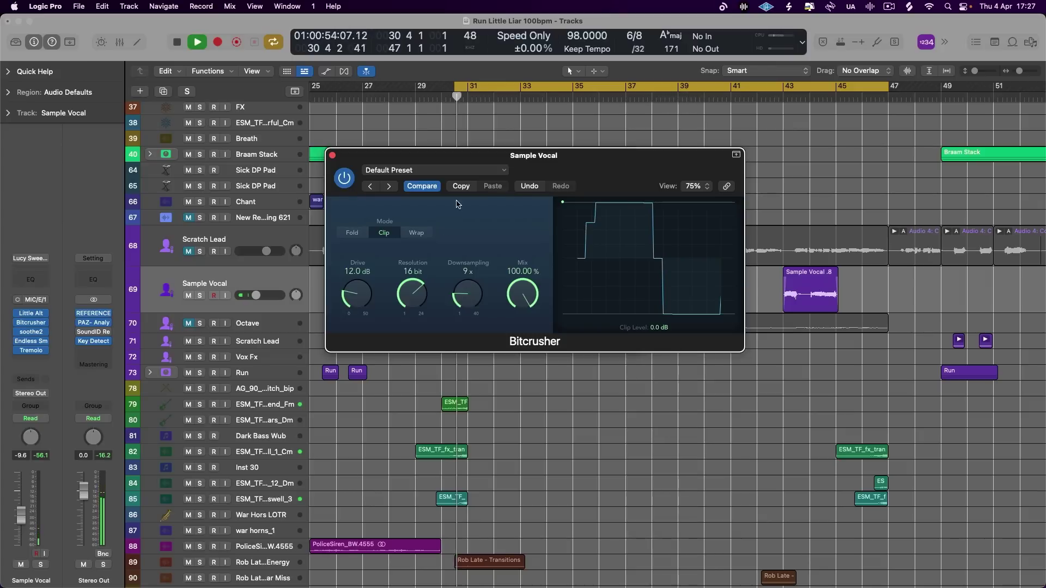
- Move the Bitcrusher window clear of the vocal chops, raise Sample Vocal's volume to -7.0 dB and stop playback
left_click_drag(597, 179, 853, 228)
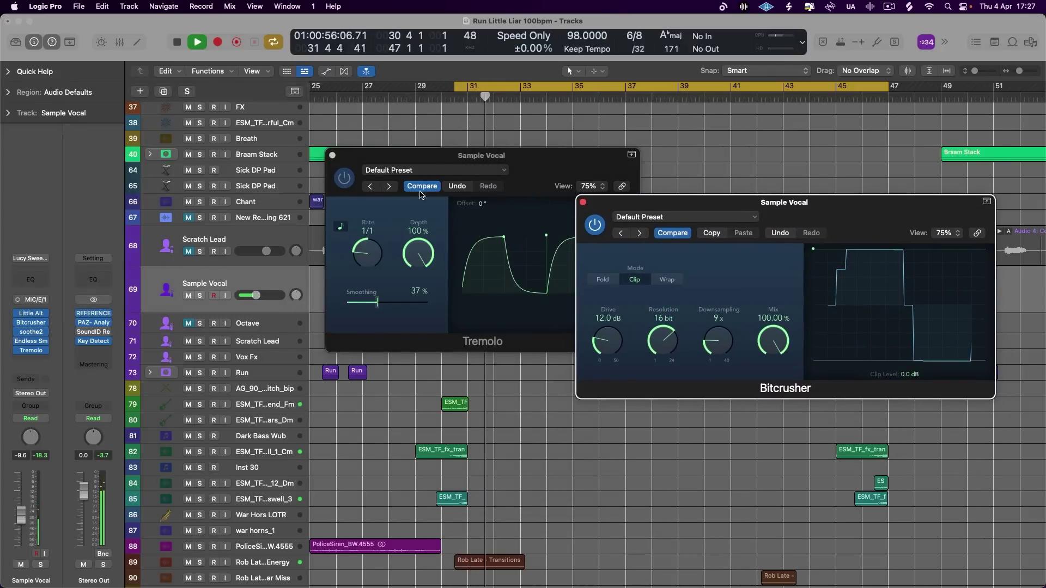
left_click(333, 155)
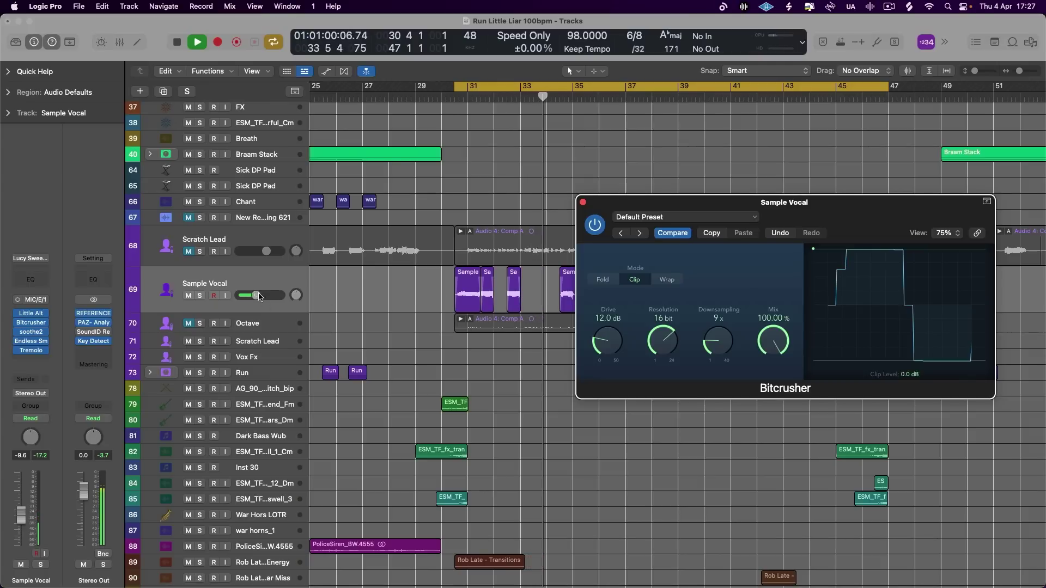
left_click_drag(259, 296, 261, 296)
key("space")
- Try faster Tremolo rates on Sample Vocal during playback and settle on 1/1t with 37% smoothing
left_click(33, 355)
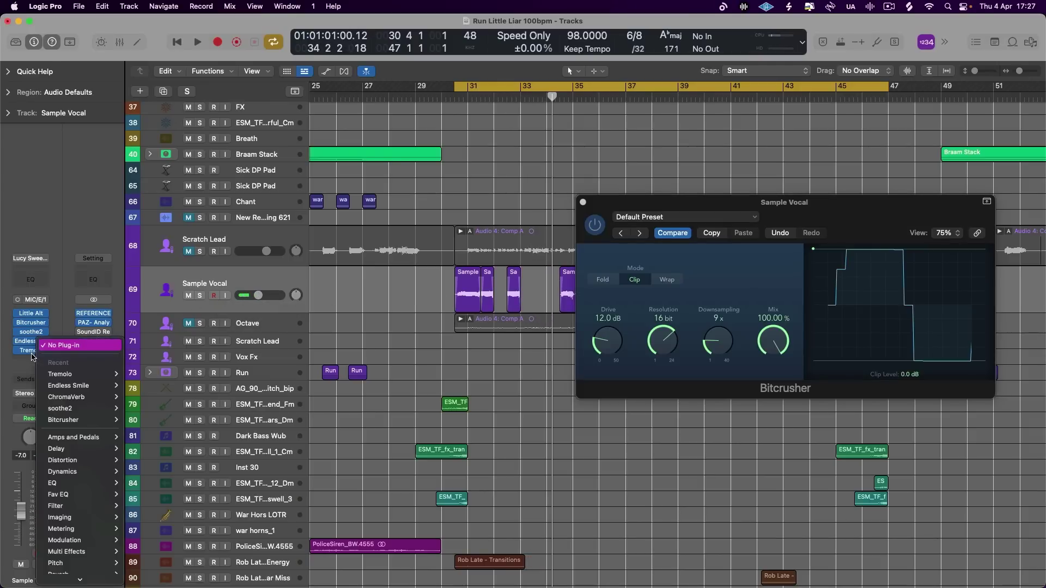
left_click(112, 346)
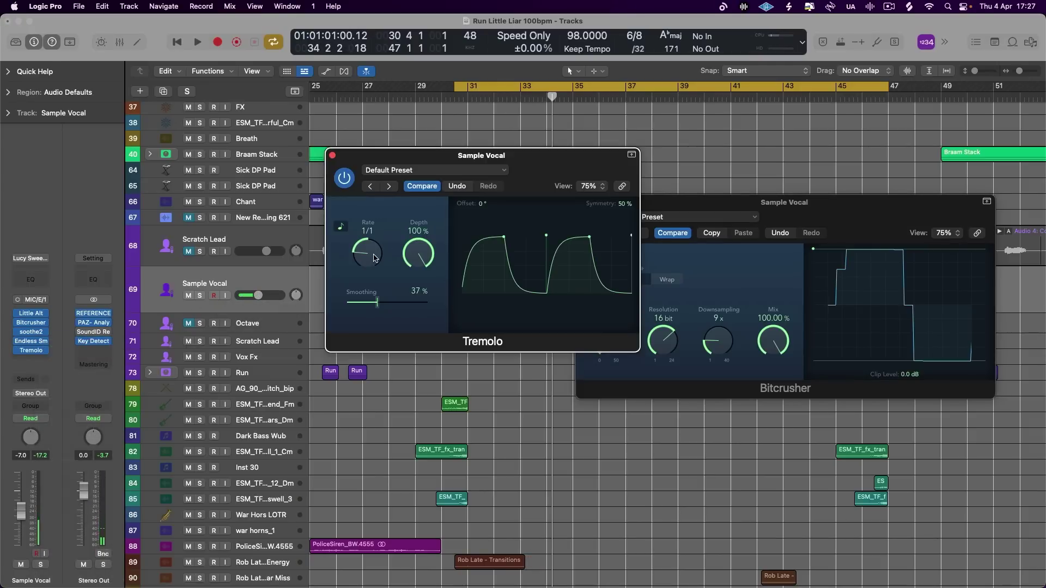
key("space")
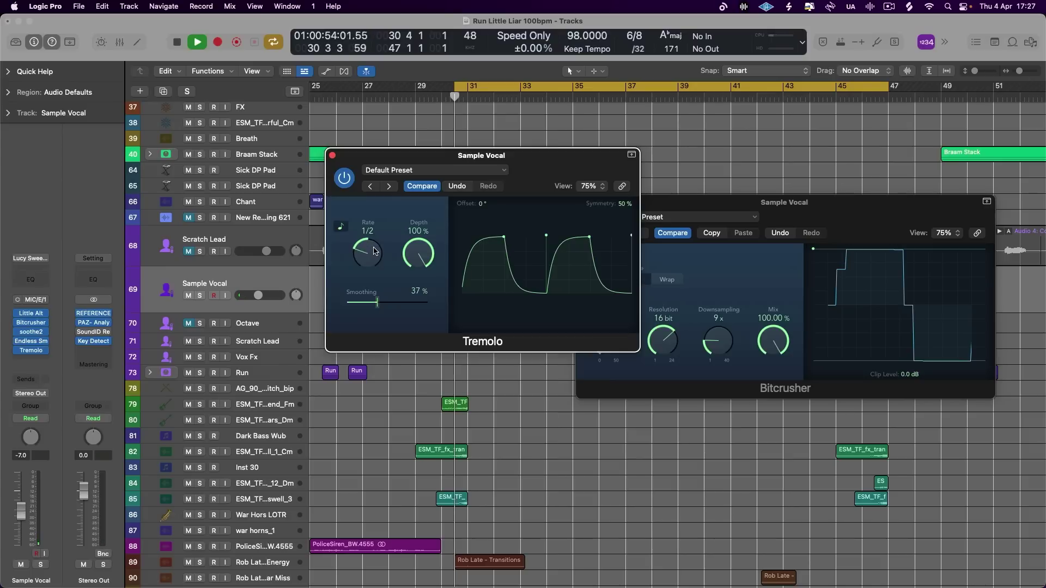
left_click_drag(377, 303, 376, 312)
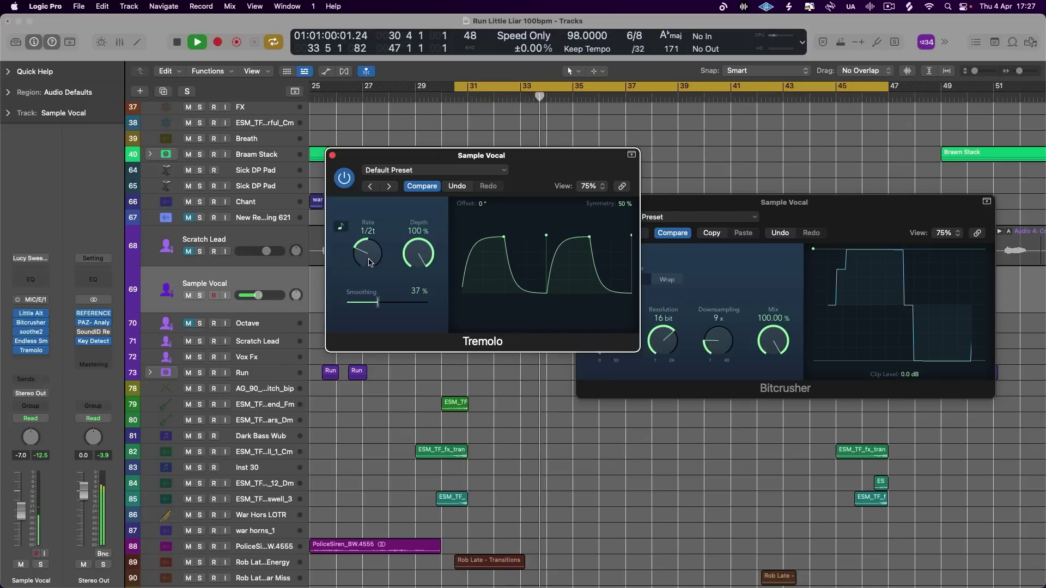
left_click_drag(369, 263, 370, 259)
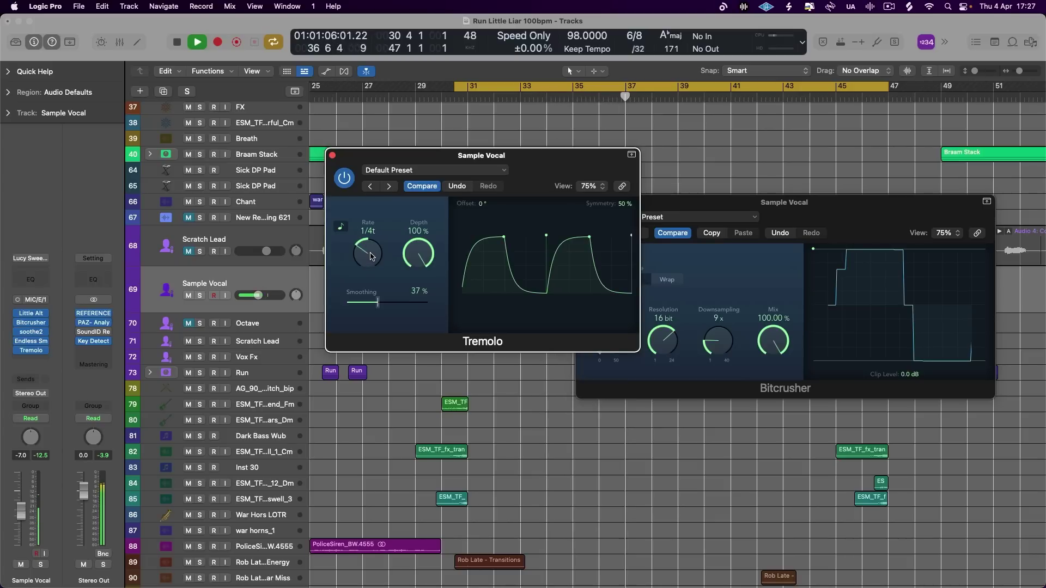
key("Return")
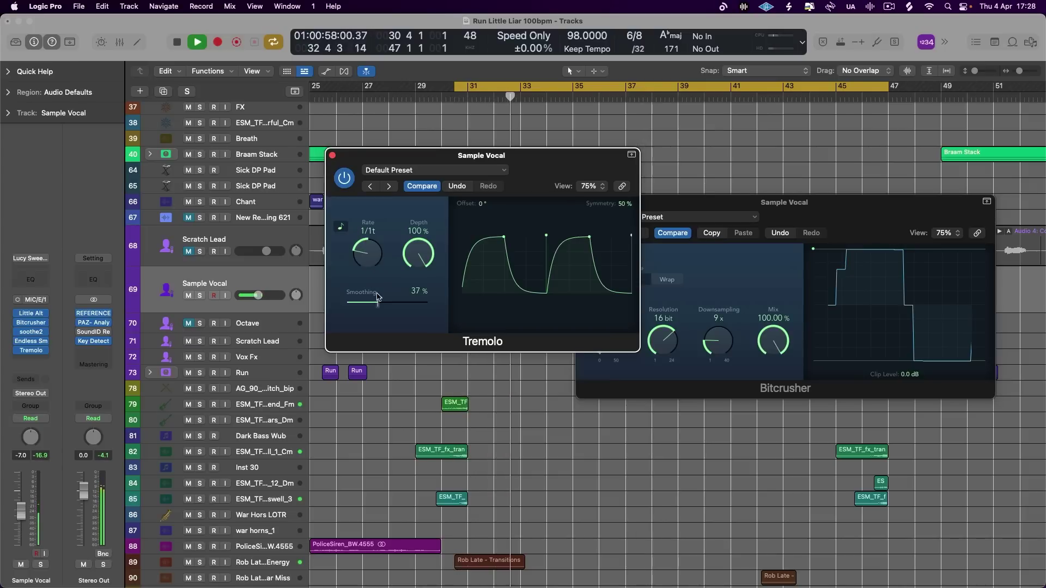
left_click(332, 155)
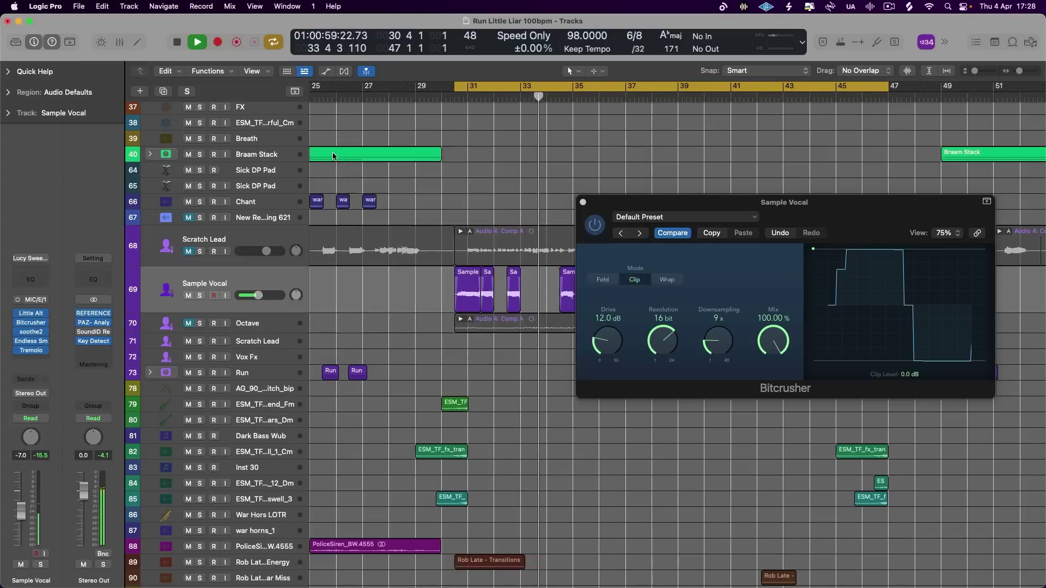
- Raise Sample Vocal's volume to -6.4 dB and set Endless Smile's intensity to 44%
left_click(583, 202)
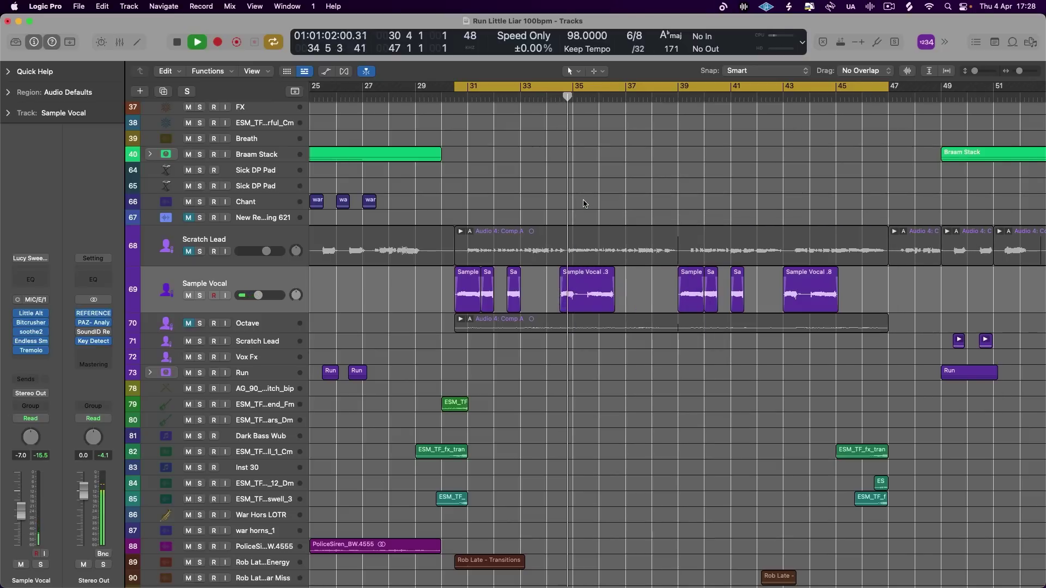
mouse_move(258, 295)
left_mouse_down()
mouse_move(249, 295)
mouse_move(259, 295)
left_mouse_up()
left_click(32, 341)
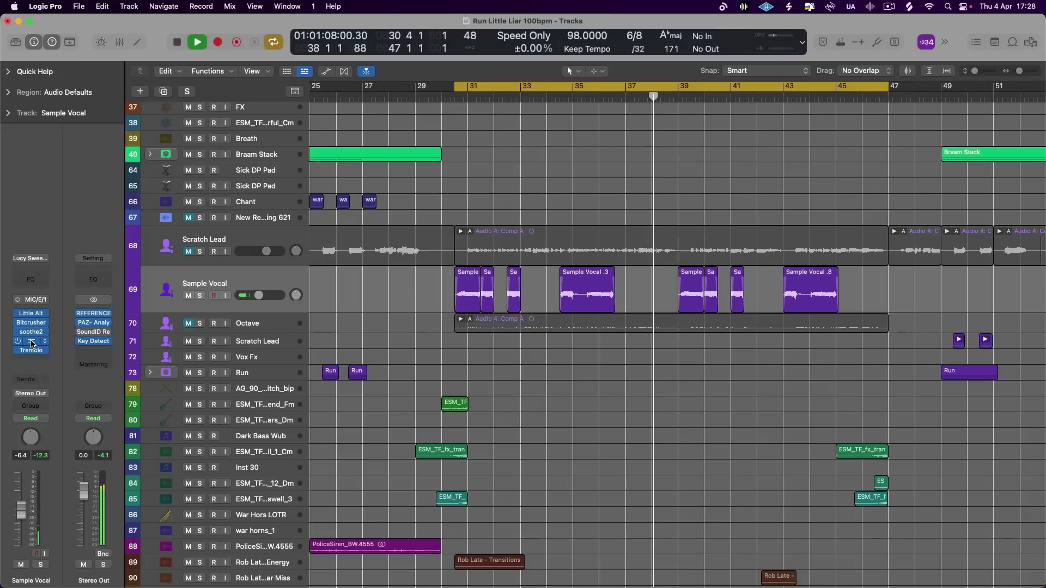
left_click_drag(476, 304, 479, 326)
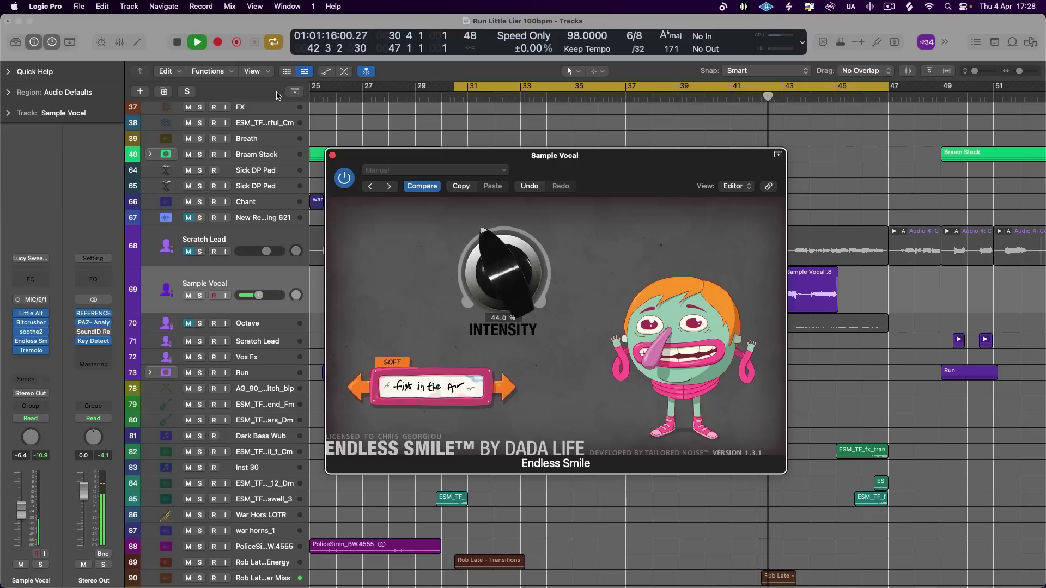
left_click(333, 156)
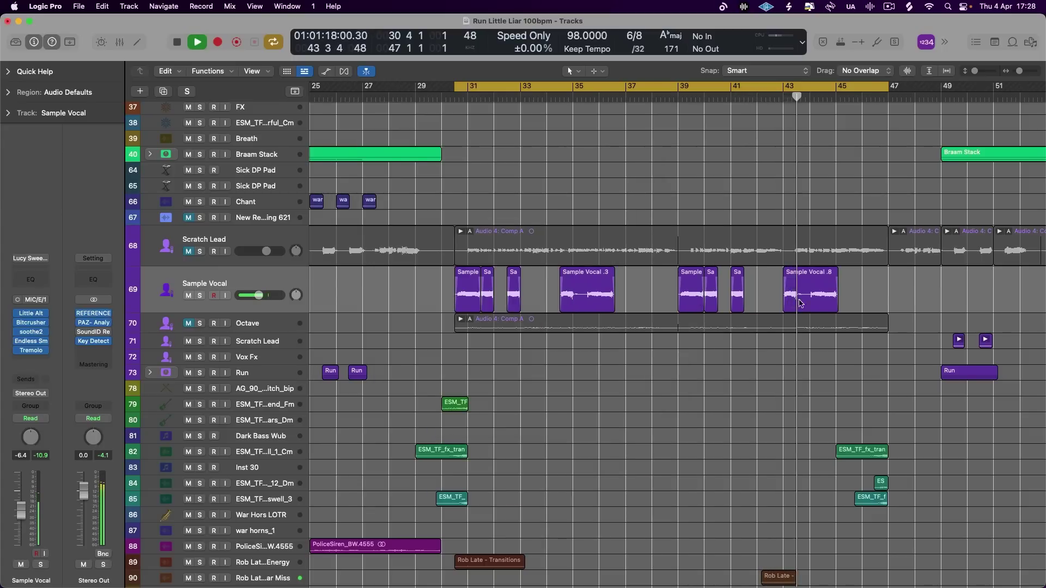
- Reduce the Tremolo's depth on Sample Vocal to 50% and stop playback
left_click(31, 351)
mouse_move(417, 255)
left_mouse_down()
mouse_move(410, 327)
mouse_move(410, 268)
left_mouse_up()
key("space")
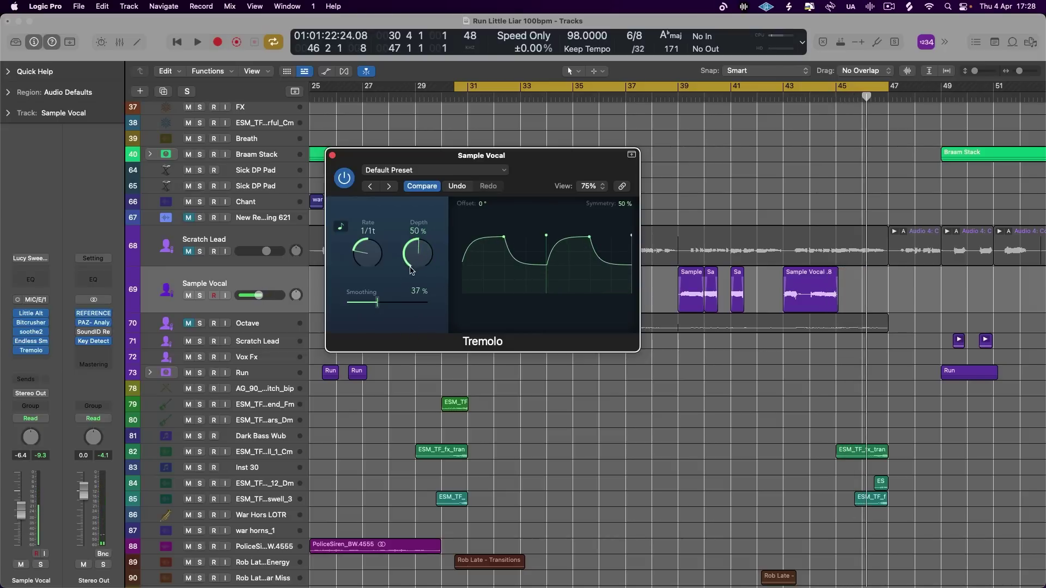
left_click(333, 156)
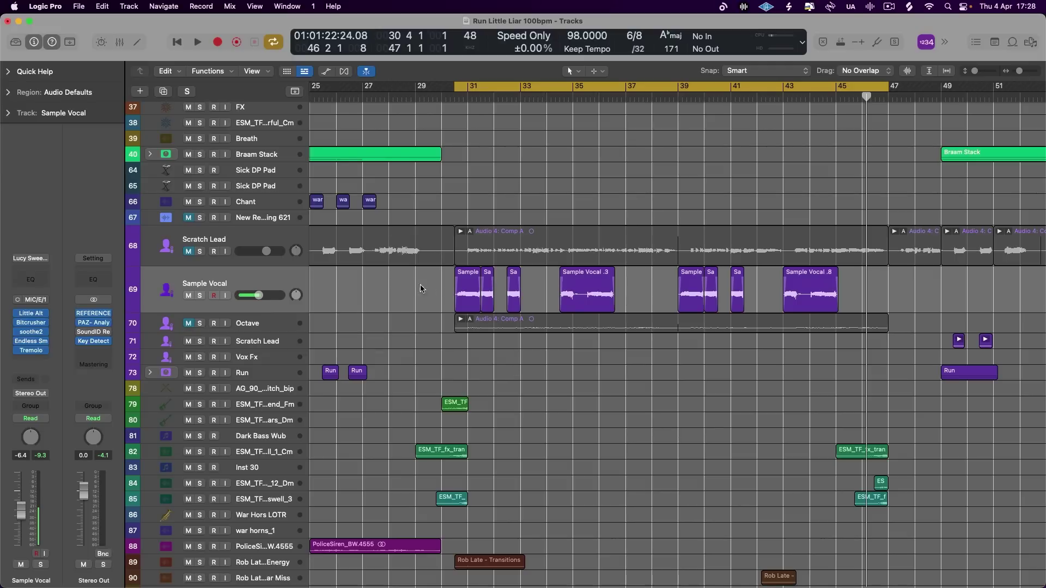
- Bounce all the Sample Vocal chops in place to a new track named New Vocal Sample, muting the source regions
left_click_drag(420, 289, 835, 279)
key("ctrl+b")
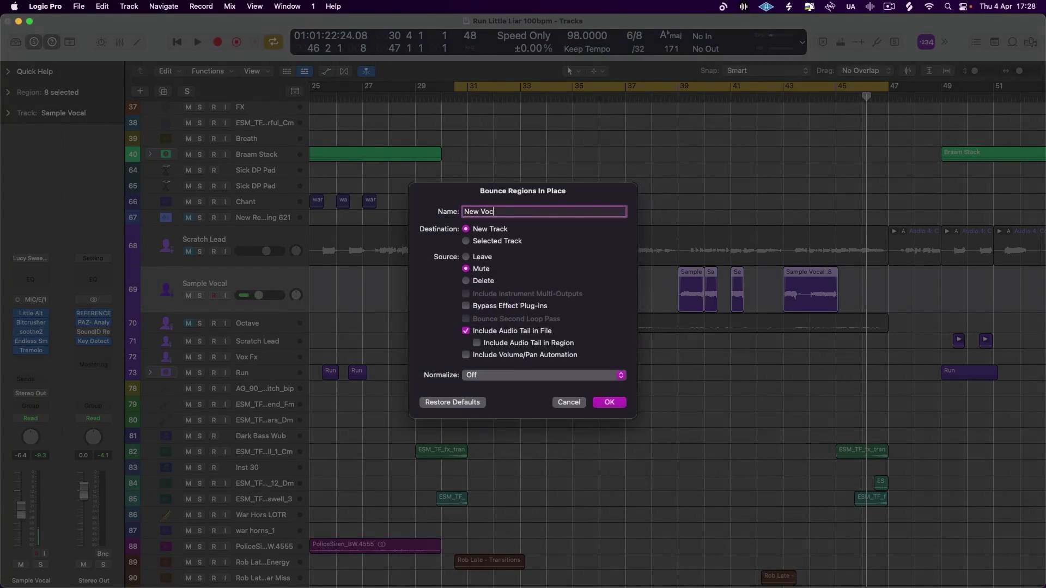
type("New Vocal Sample")
key("Return")
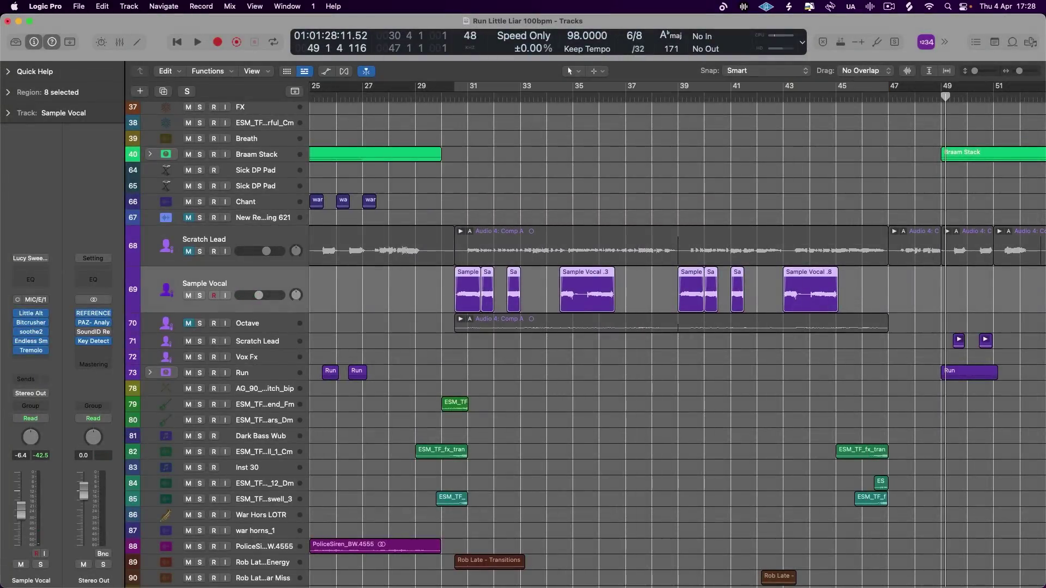
- Play the bounced New Vocal Sample, enlarge its track row and lower its volume to -13.0 dB
key("shift+space")
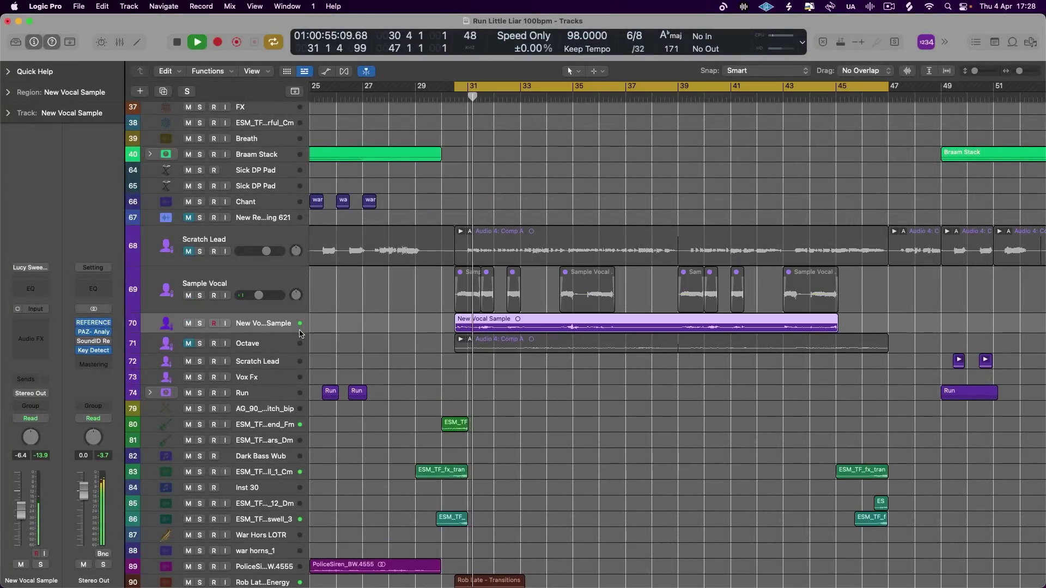
left_click_drag(300, 333, 252, 348)
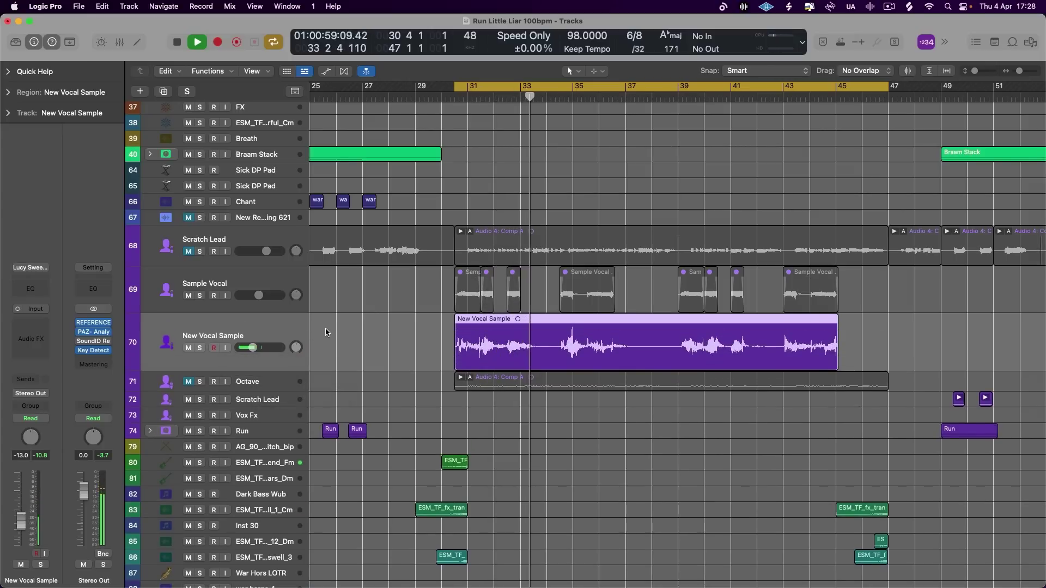
key("space")
- Find LoudMax in the plug-in search and insert it on the New Vocal Sample track
left_click(35, 308)
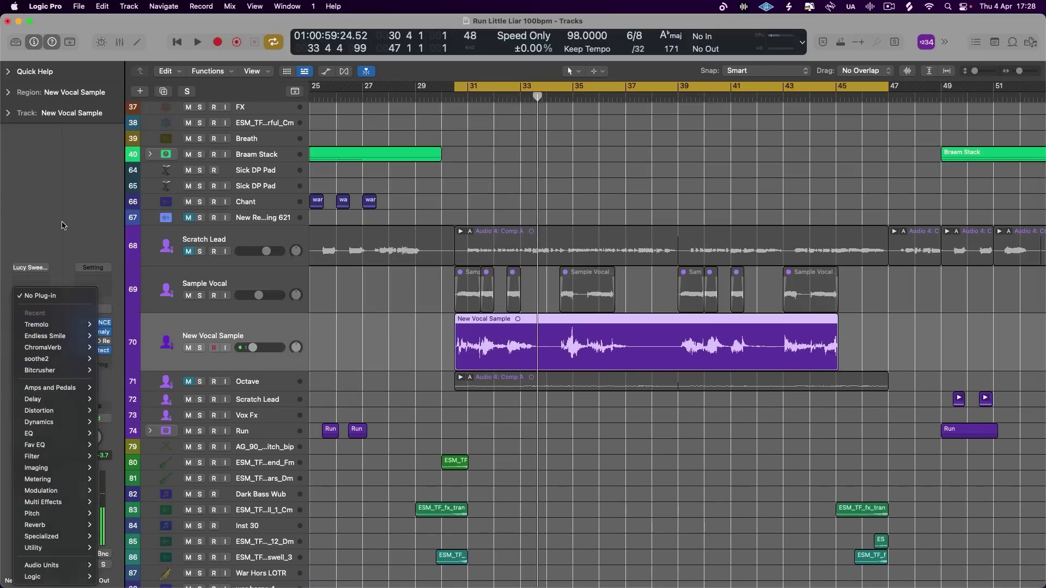
left_click(47, 308)
left_click(40, 322)
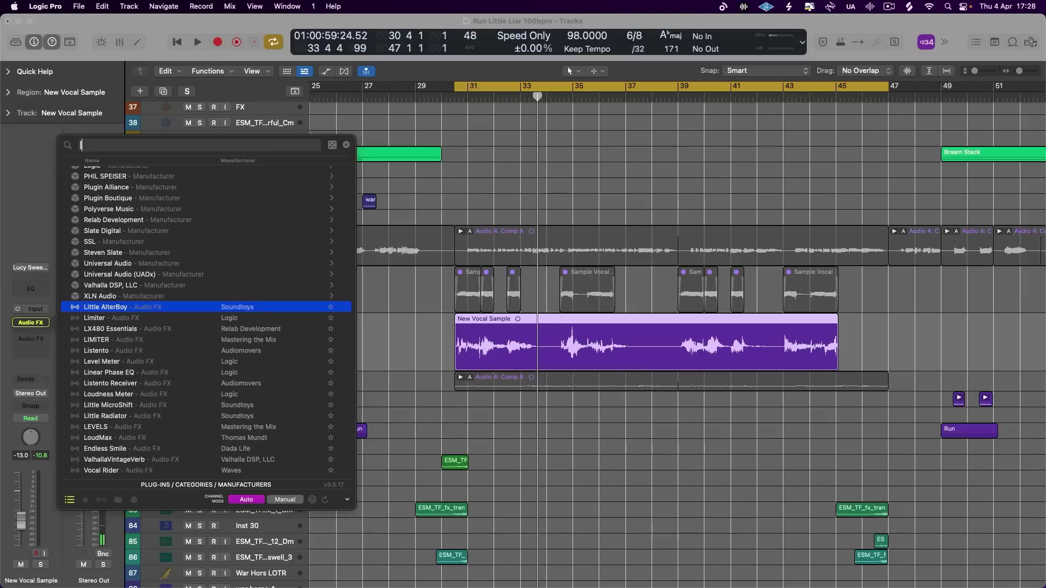
type("limi")
key("BackSpace")
key("BackSpace")
key("BackSpace")
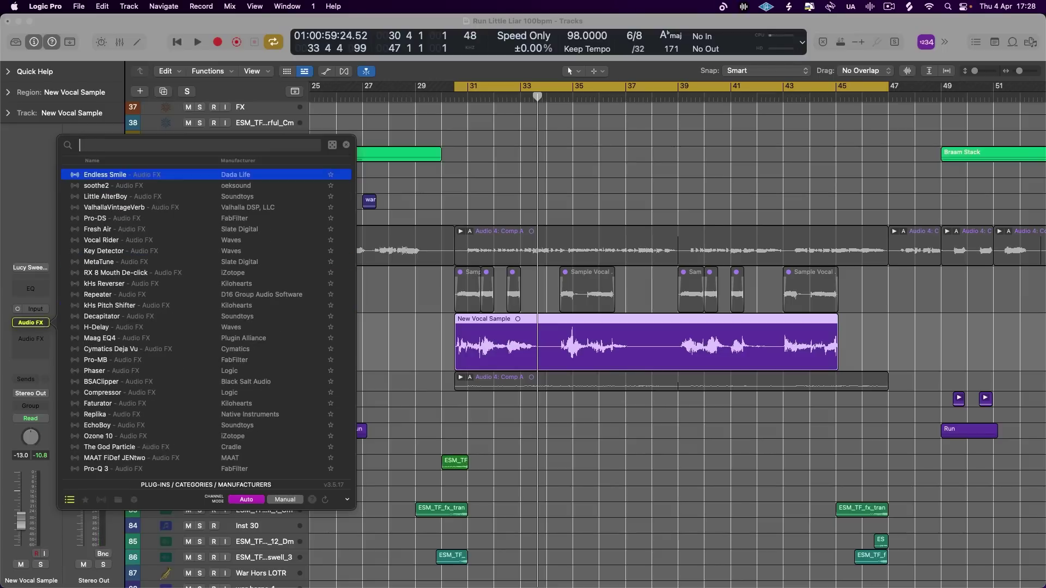
type("loudm")
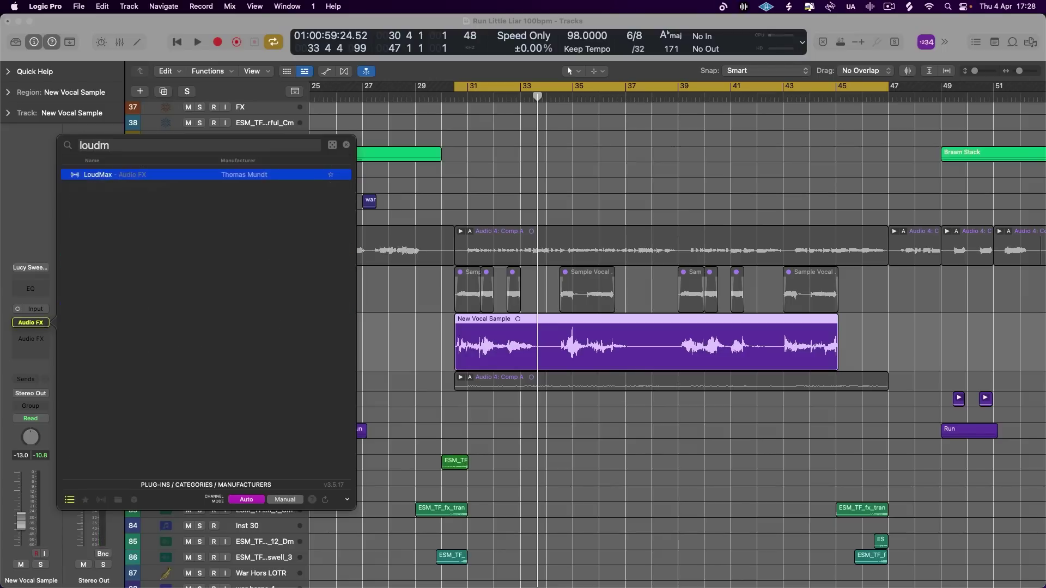
left_click(41, 322)
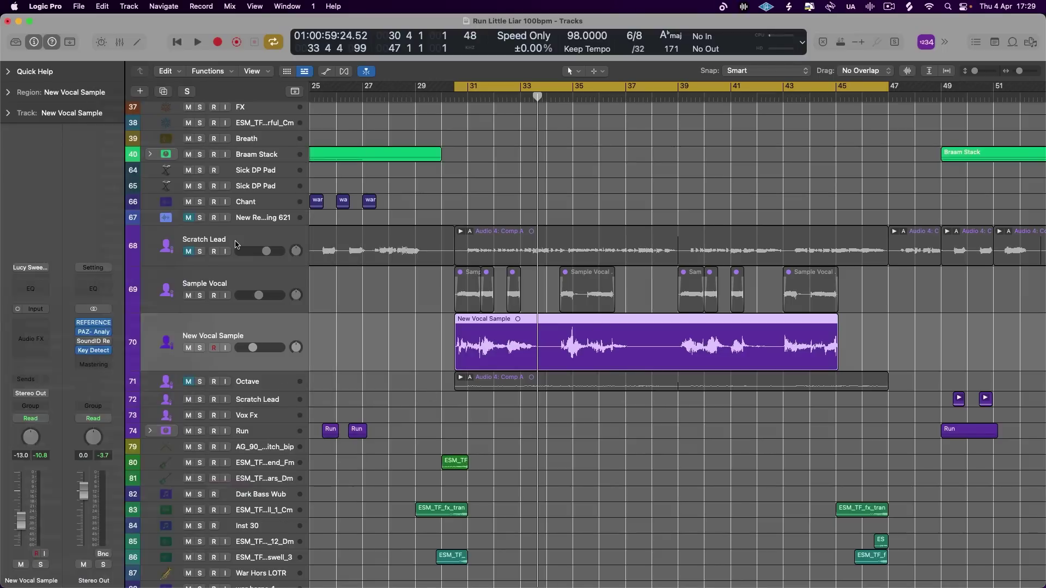
- Lower LoudMax's linked threshold and output to -13.0 dB while New Vocal Sample plays
key("space")
left_click(418, 238)
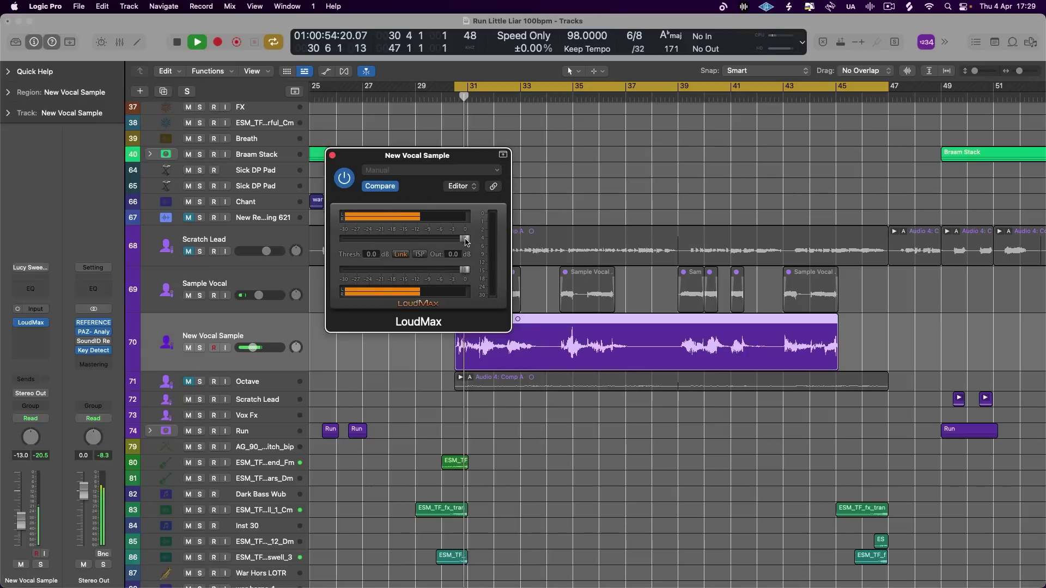
left_click_drag(418, 237, 413, 238)
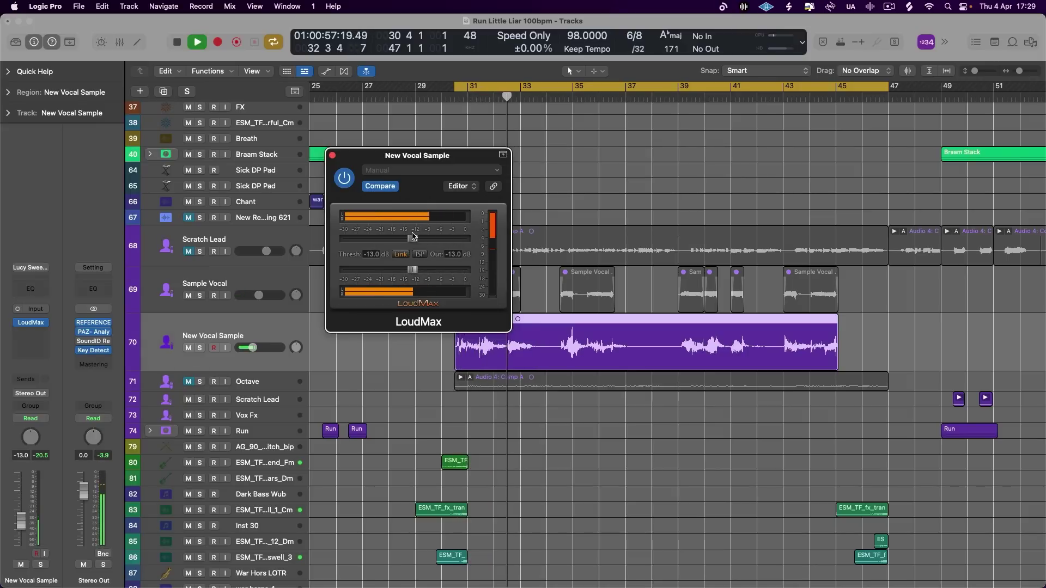
- Close LoudMax and insert a Pedalboard from the amps and pedals plug-ins on the New Vocal Sample track
left_click(332, 157)
left_click(30, 333)
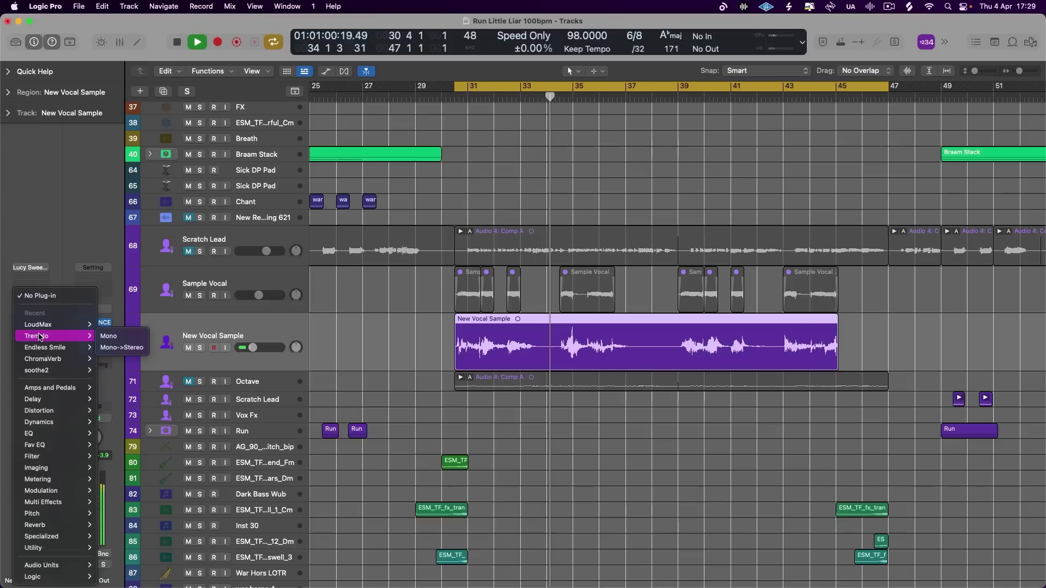
mouse_move(40, 336)
mouse_move(69, 426)
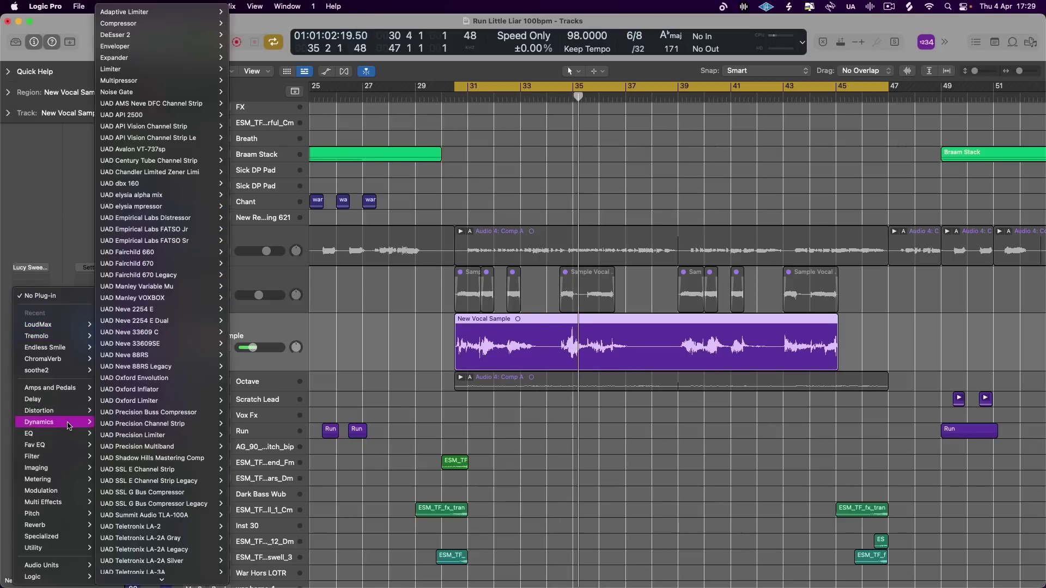
mouse_move(69, 390)
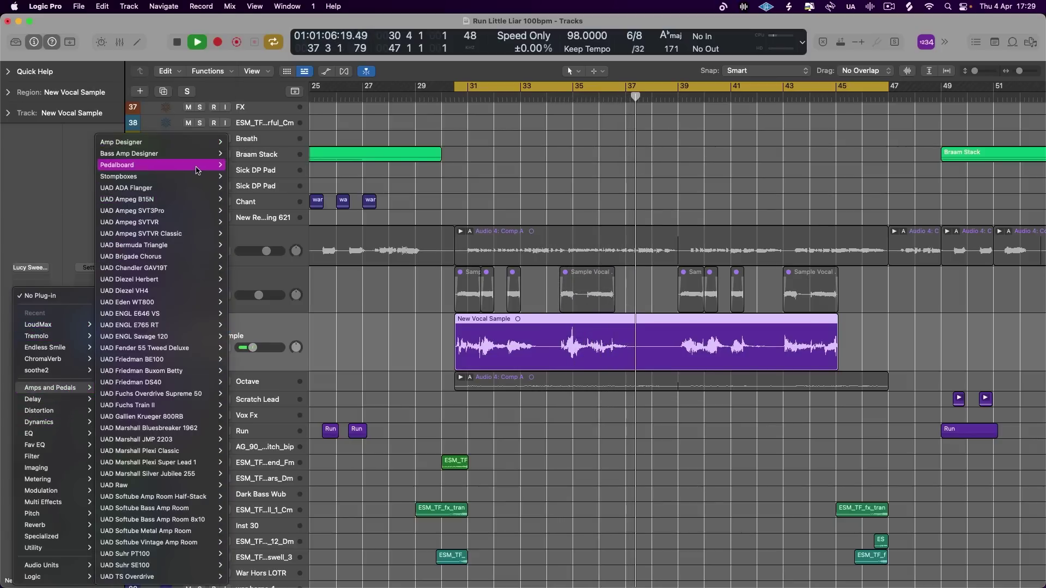
mouse_move(215, 165)
left_click(251, 169)
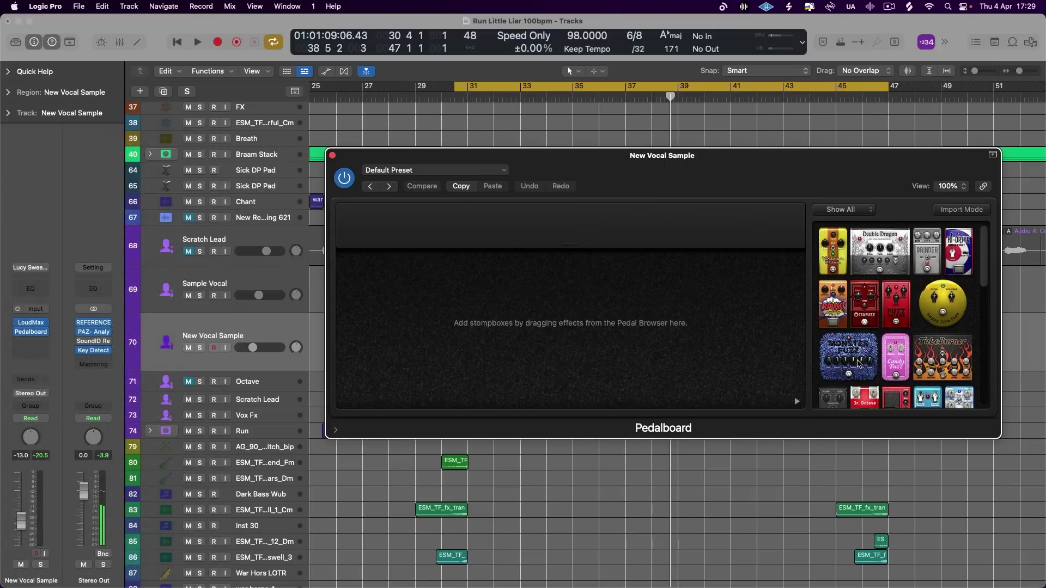
- Add the Tie Dye Delay and Spring Box pedals to the Pedalboard while New Vocal Sample plays
scroll(858, 364, "down", 10)
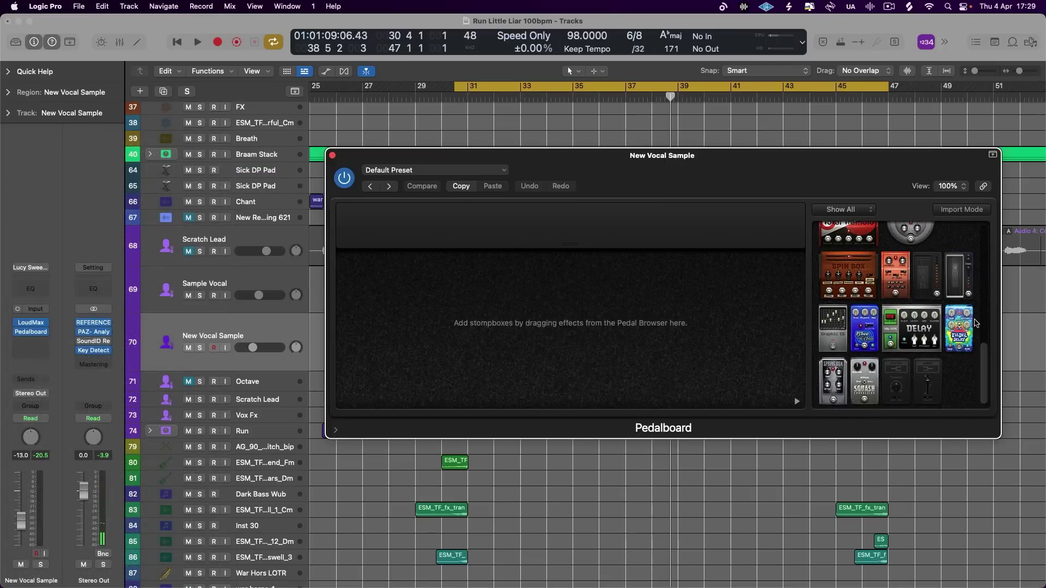
left_click_drag(897, 333, 483, 341)
key("space")
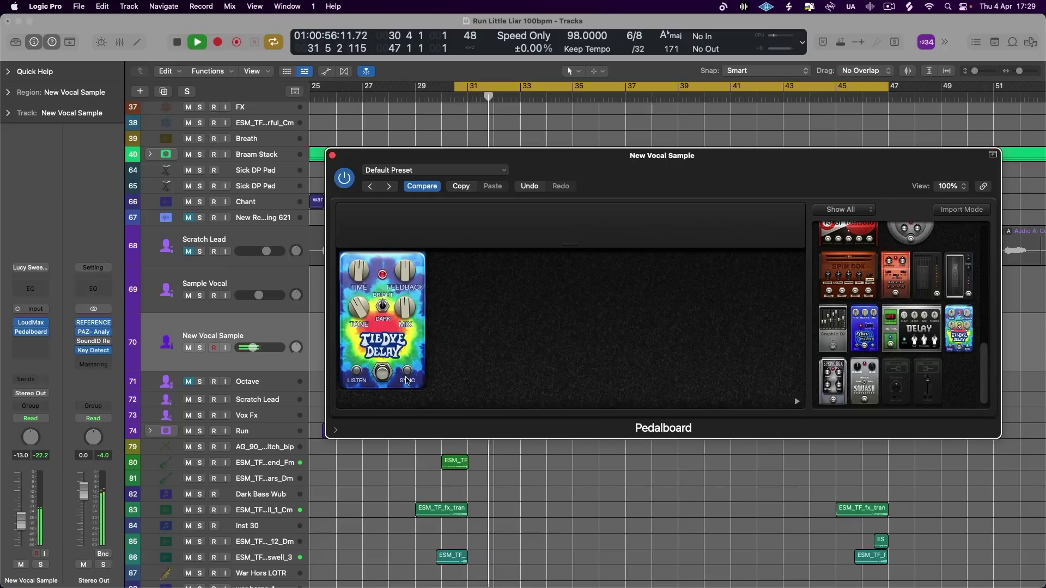
mouse_move(405, 310)
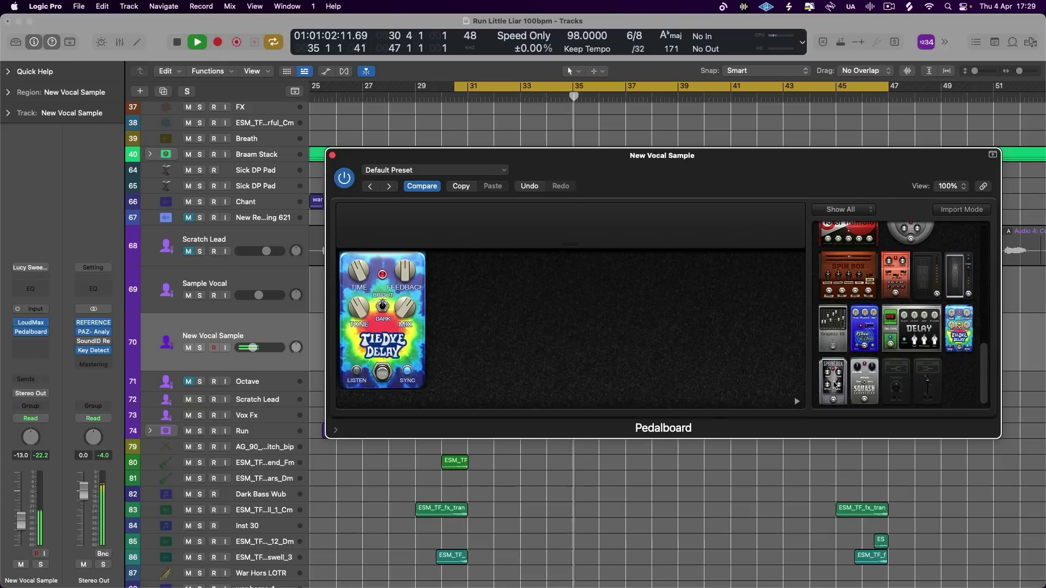
left_click_drag(834, 385, 527, 272)
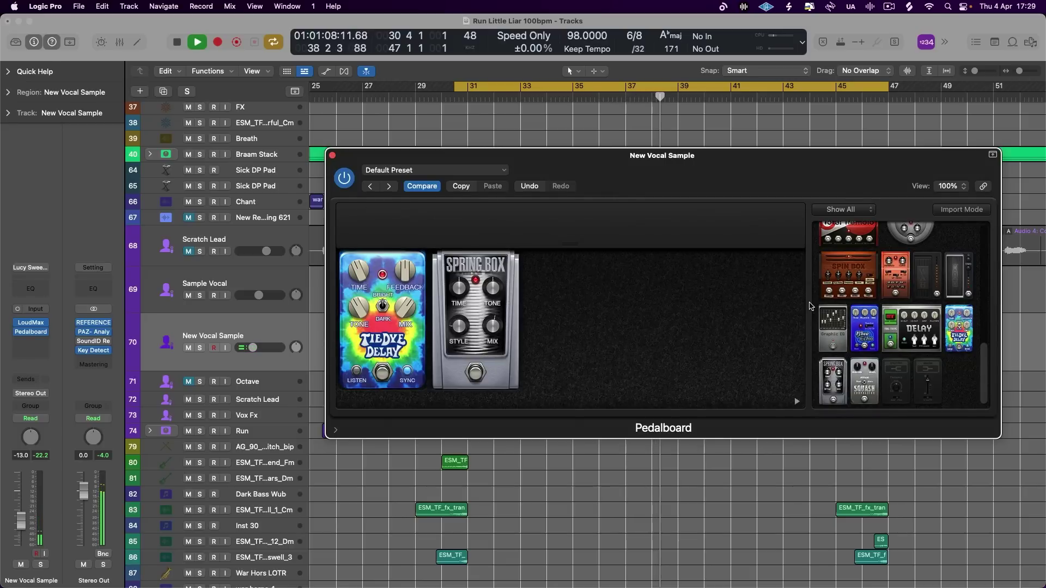
scroll(891, 302, "up", 10)
scroll(821, 327, "down", 5)
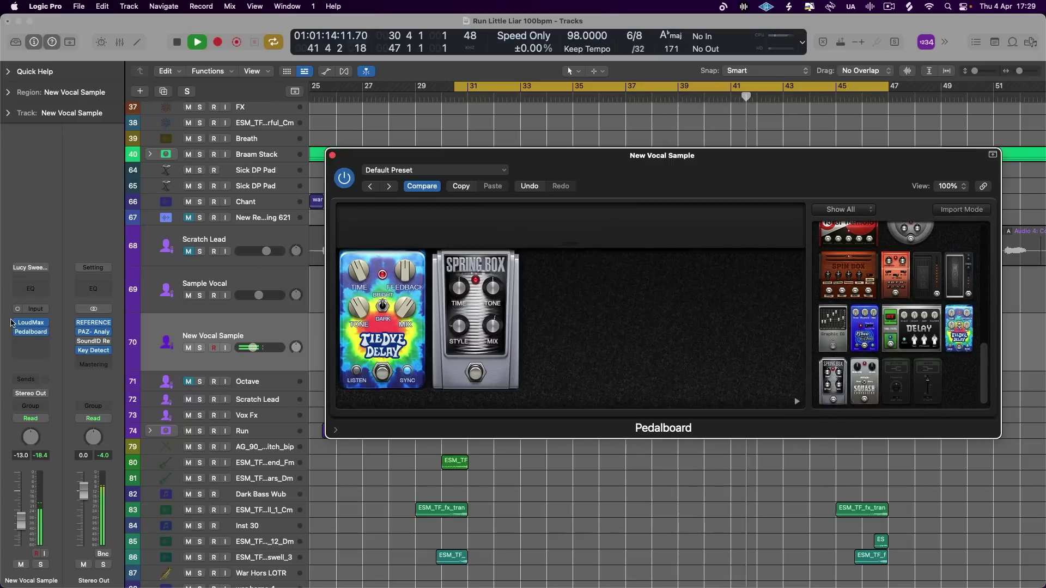
- Insert a Channel EQ with a 256 Hz low cut, a -7.4 dB dip at 910 Hz and a -12.2 dB high shelf at 4580 Hz
key("e")
left_click_drag(668, 327, 626, 347)
left_click_drag(776, 333, 747, 387)
left_click(377, 262)
left_click_drag(377, 262, 609, 341)
left_click(577, 324)
left_click_drag(631, 401, 630, 381)
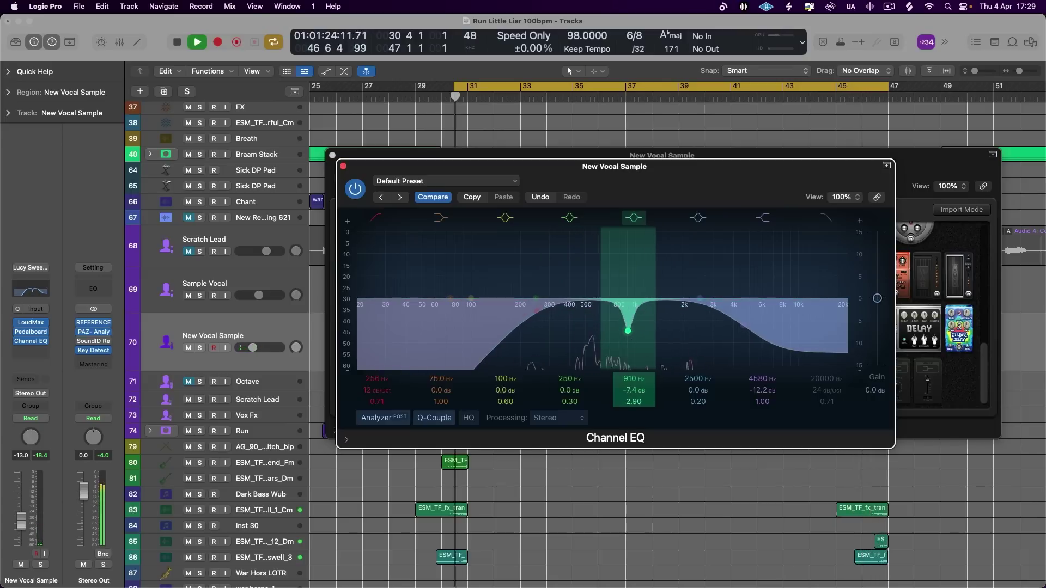
- Add a -6.0 dB dip at 575 Hz with a Q of 1.20 and close the Channel EQ and Pedalboard windows
left_click(535, 313)
left_click_drag(533, 315, 604, 334)
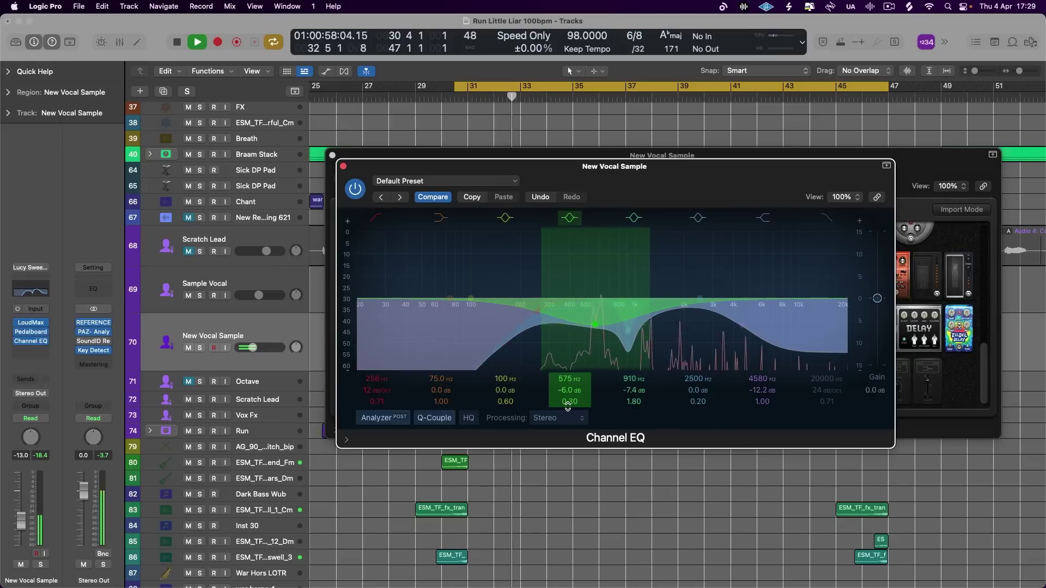
left_click_drag(573, 396, 573, 380)
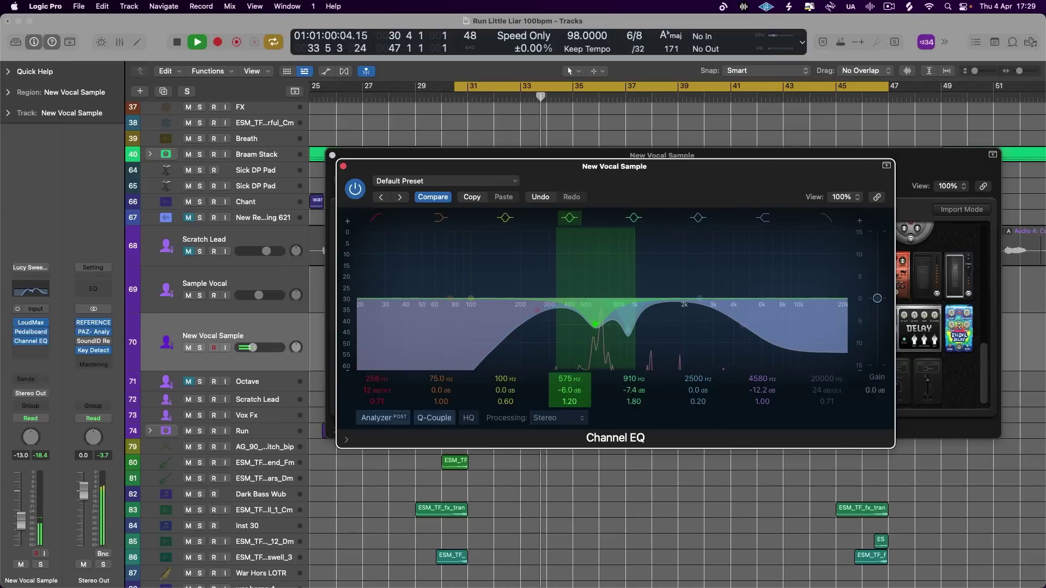
left_click(343, 166)
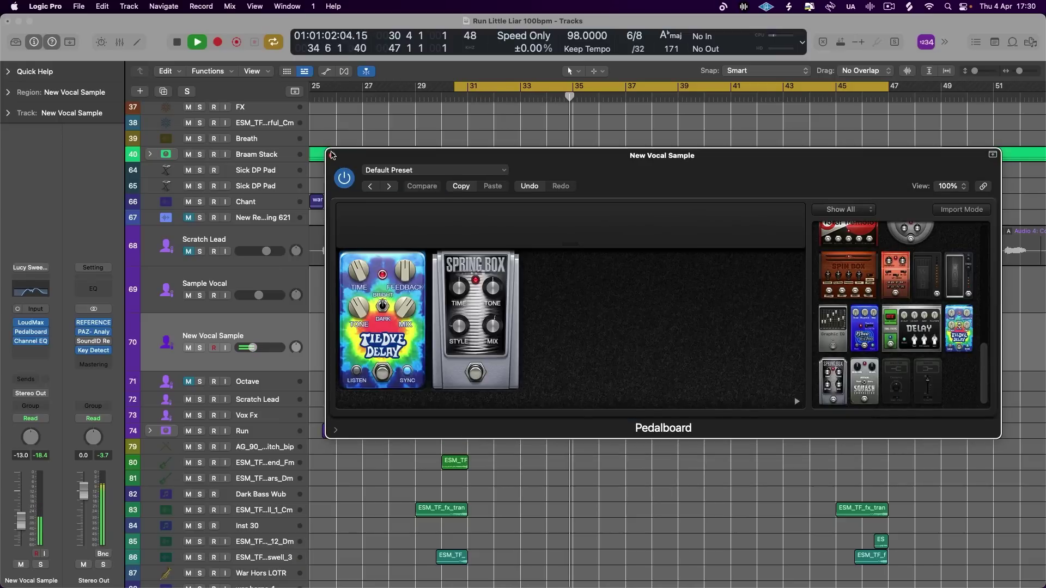
left_click(332, 155)
- Raise New Vocal Sample to -5.3 dB and bounce its region in place to a new track named New Vocal Sample_bip, muting the source
left_click_drag(252, 348, 260, 348)
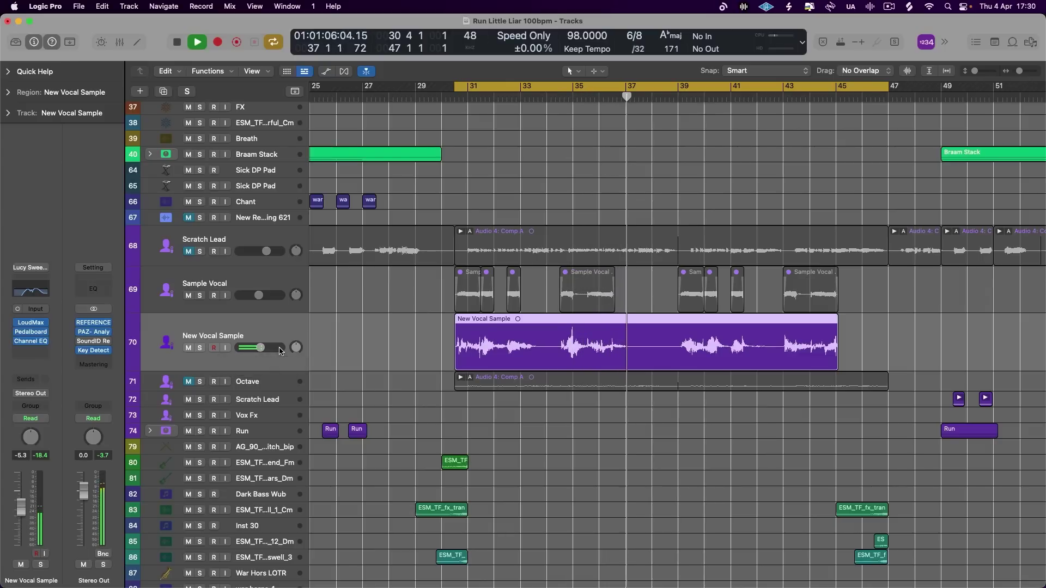
key("space")
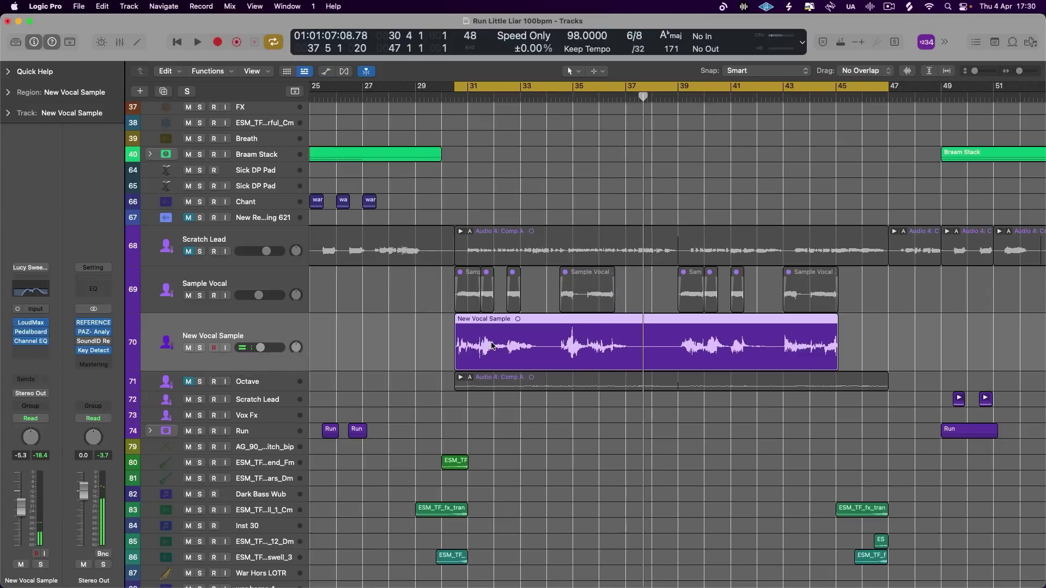
key("ctrl+b")
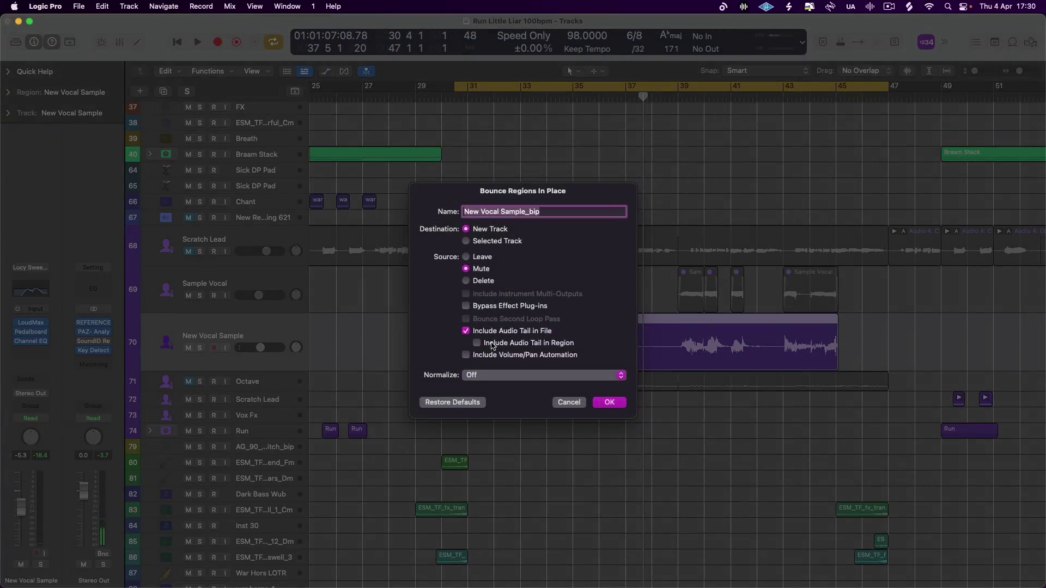
key("Return")
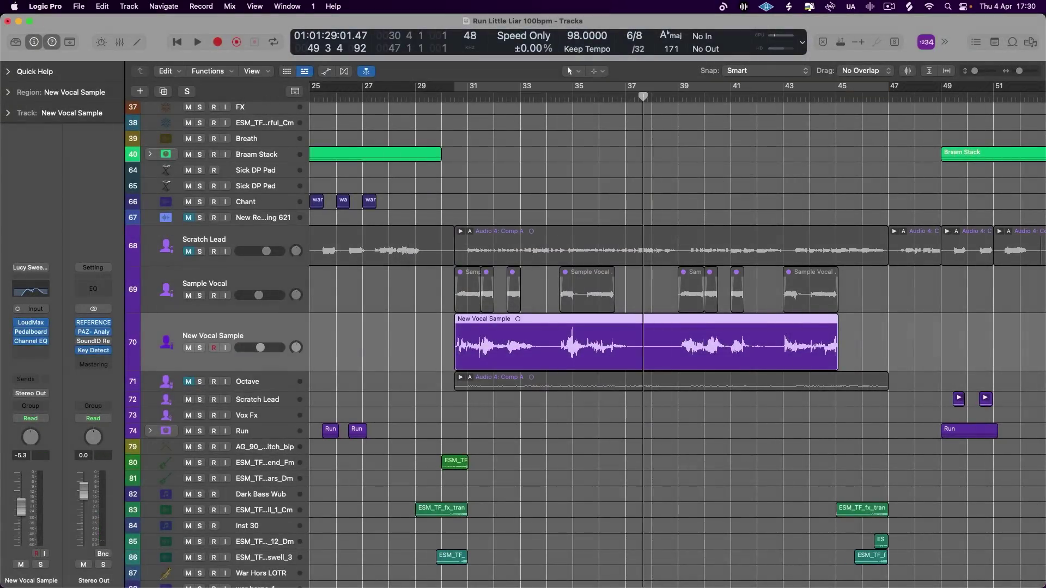
left_click_drag(301, 328, 301, 387)
- Unmute the Scratch Lead track and delete the Sample Vocal track with its chopped regions
left_click(189, 251)
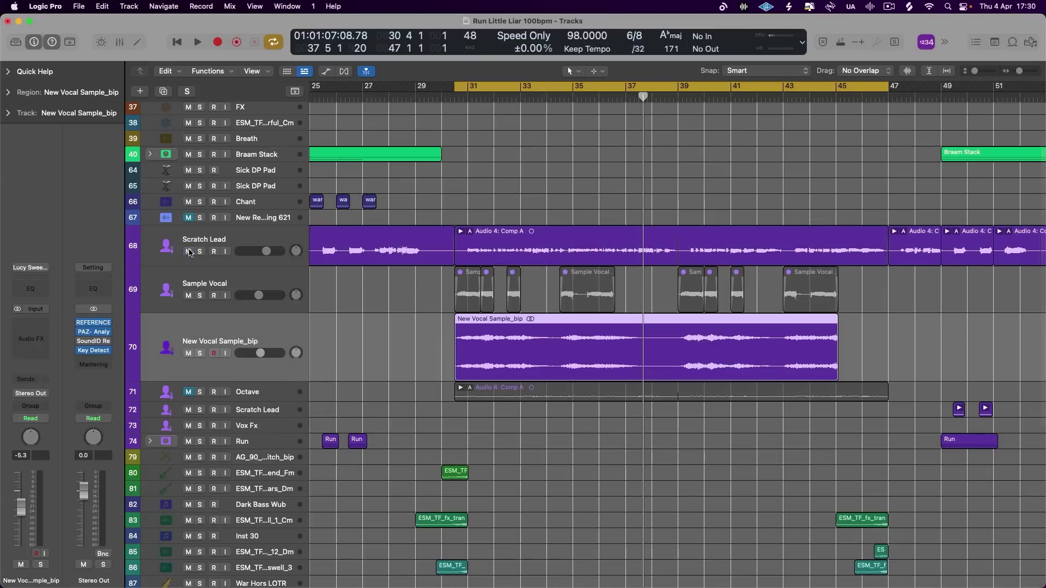
left_click(256, 286)
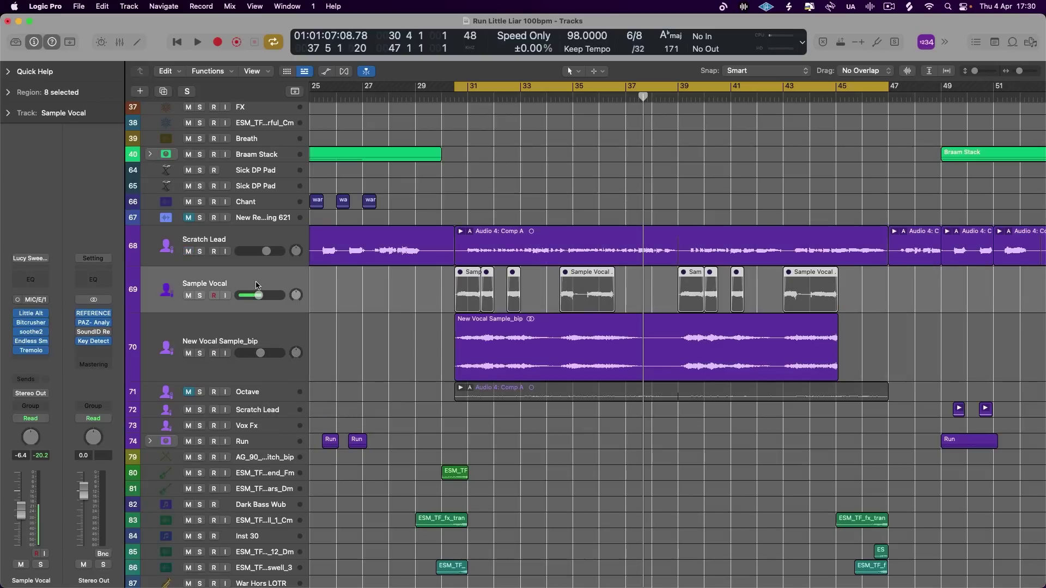
key("super+BackSpace")
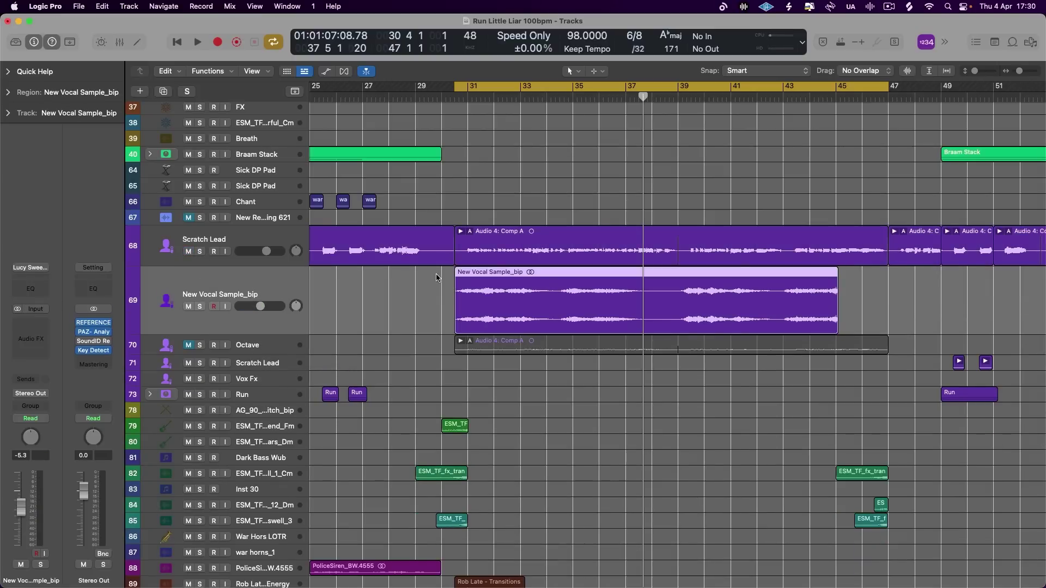
- Play the section, set the New Vocal Sample_bip volume to -9.2 dB and reduce the height of the vocal track rows
key("space")
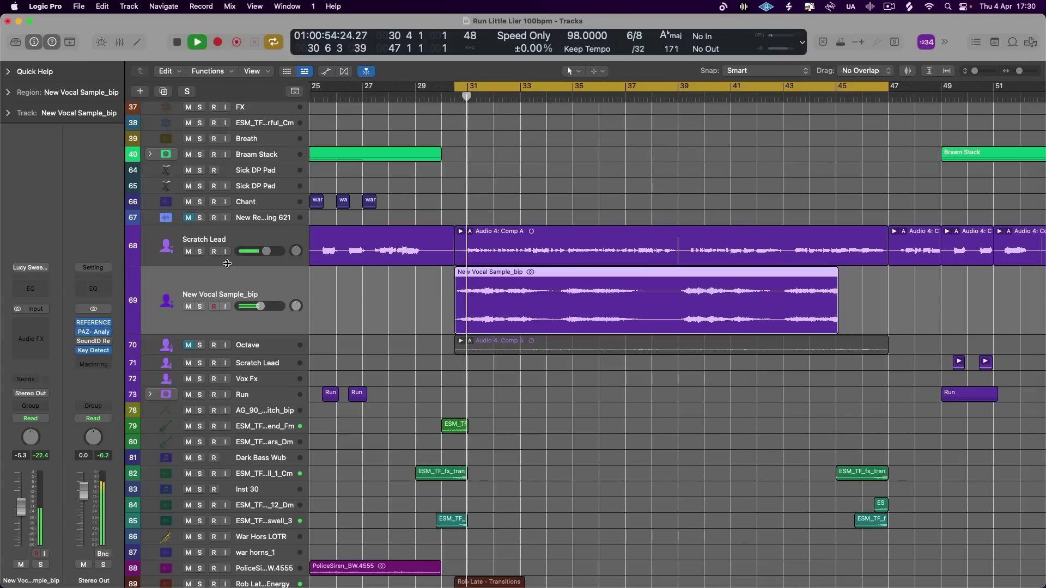
left_click_drag(261, 306, 268, 312)
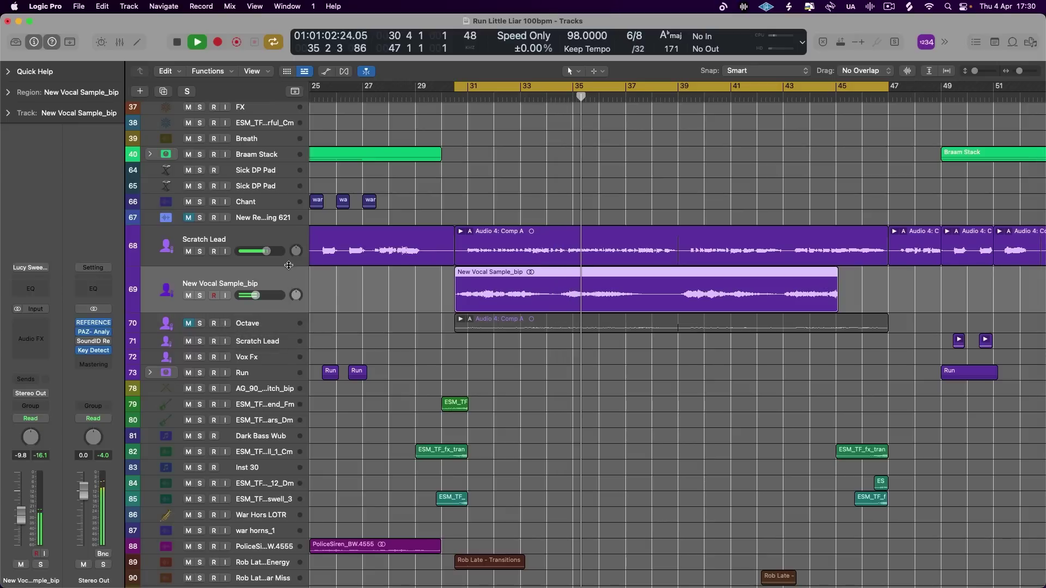
left_click_drag(289, 267, 289, 256)
left_click_drag(256, 288, 256, 288)
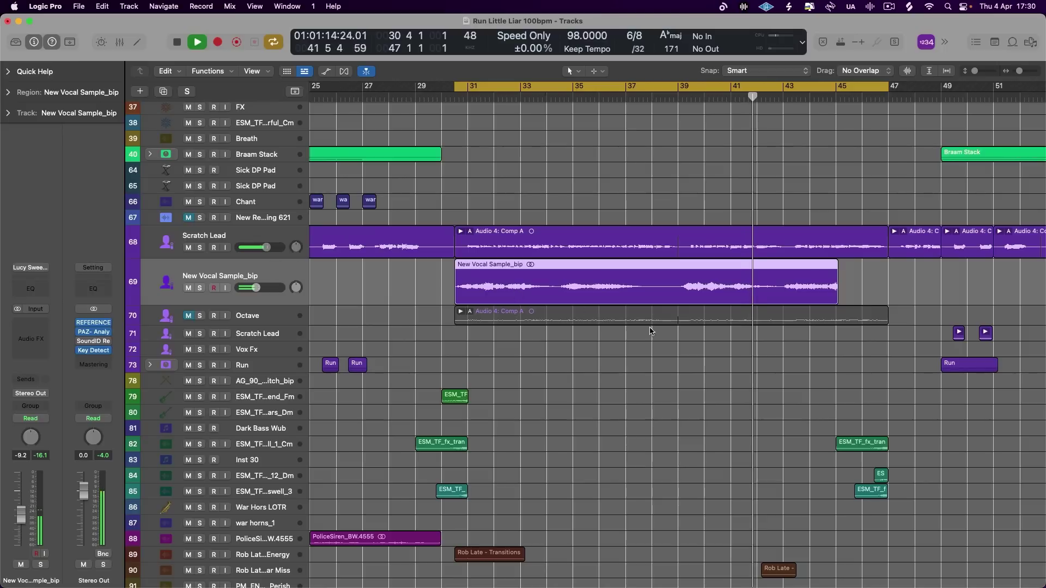
left_click_drag(507, 293, 547, 294)
scroll(447, 275, "down", 6)
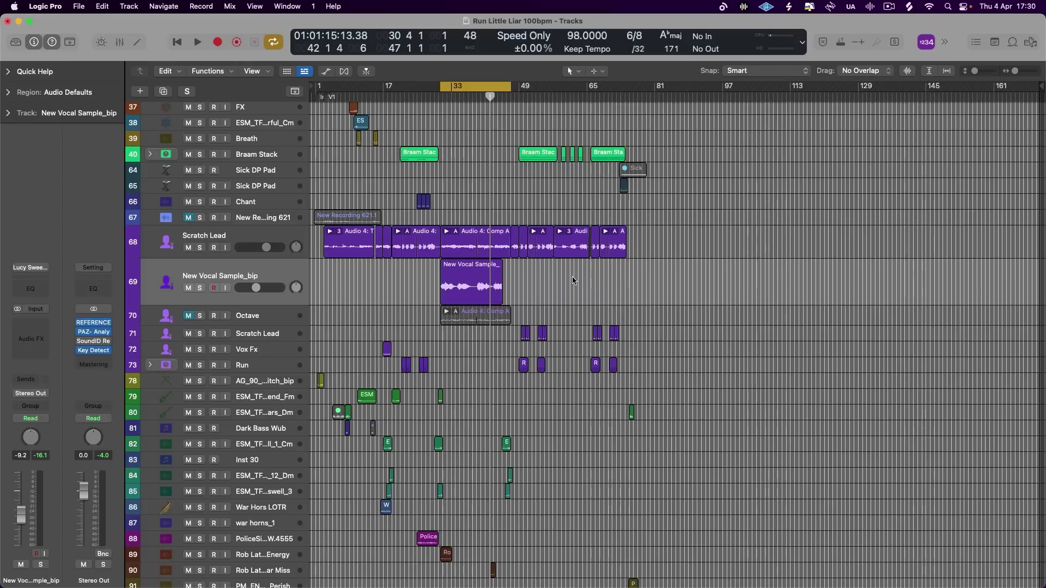
left_click_drag(261, 305, 261, 296)
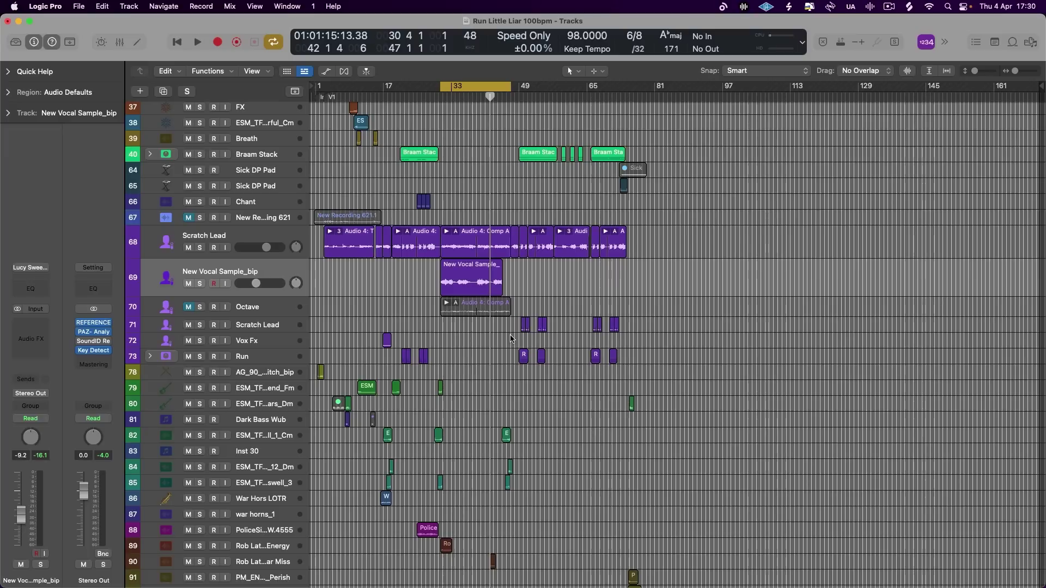
scroll(452, 292, "up", 6)
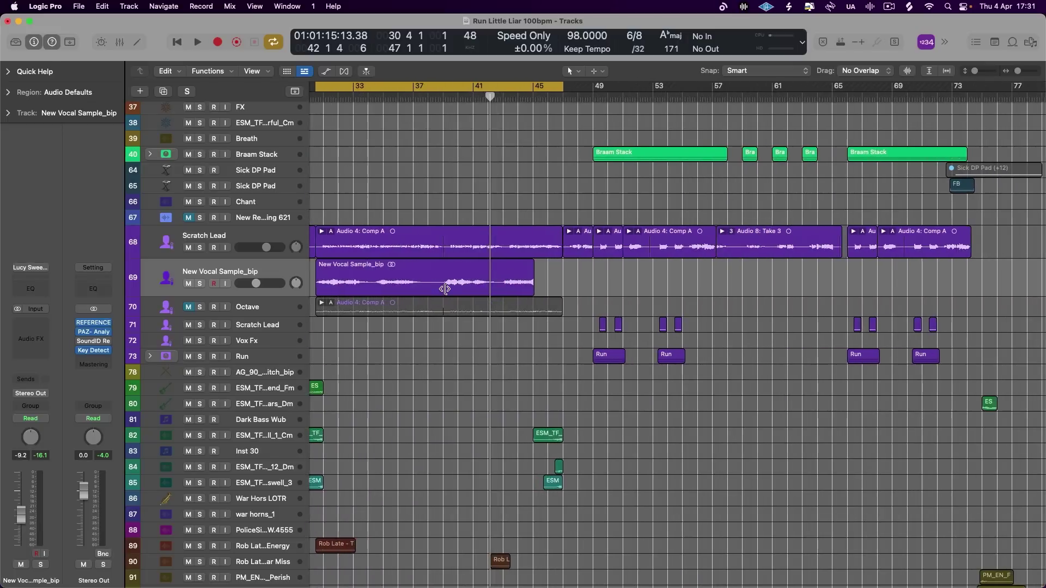
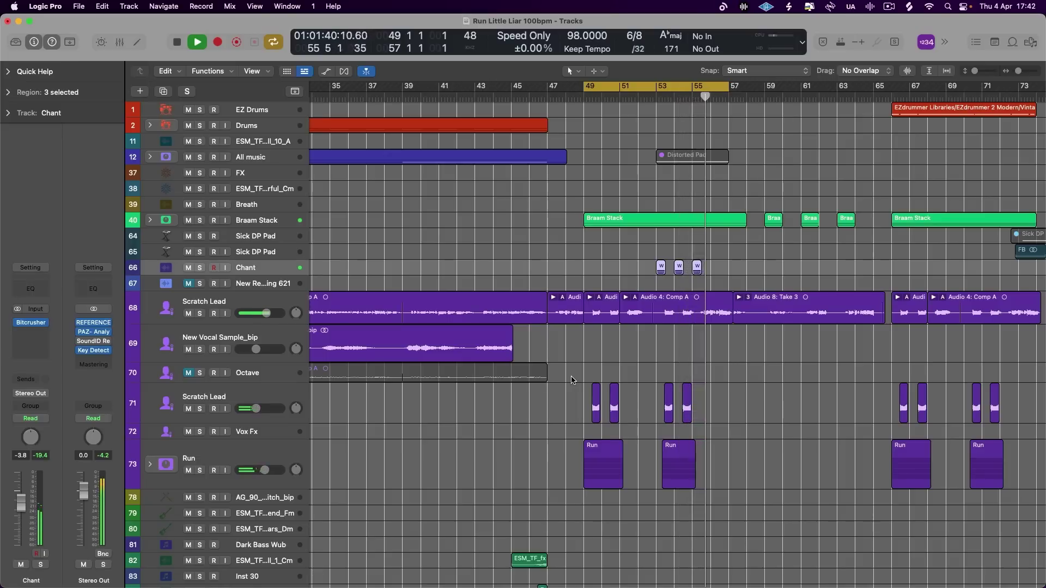
- Stop playback and solo the Run track stack
left_click(693, 87)
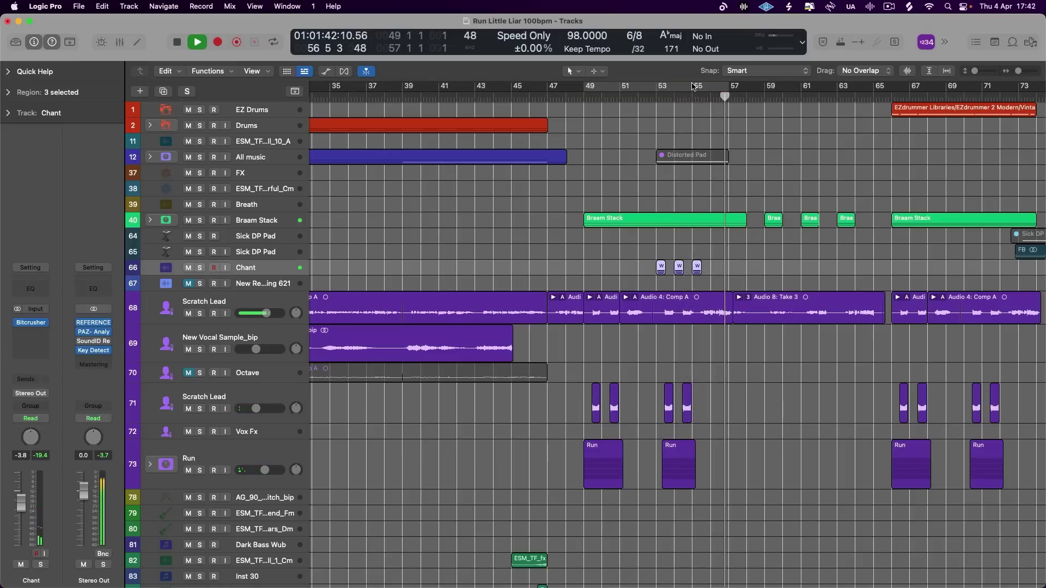
key("space")
left_click(693, 87)
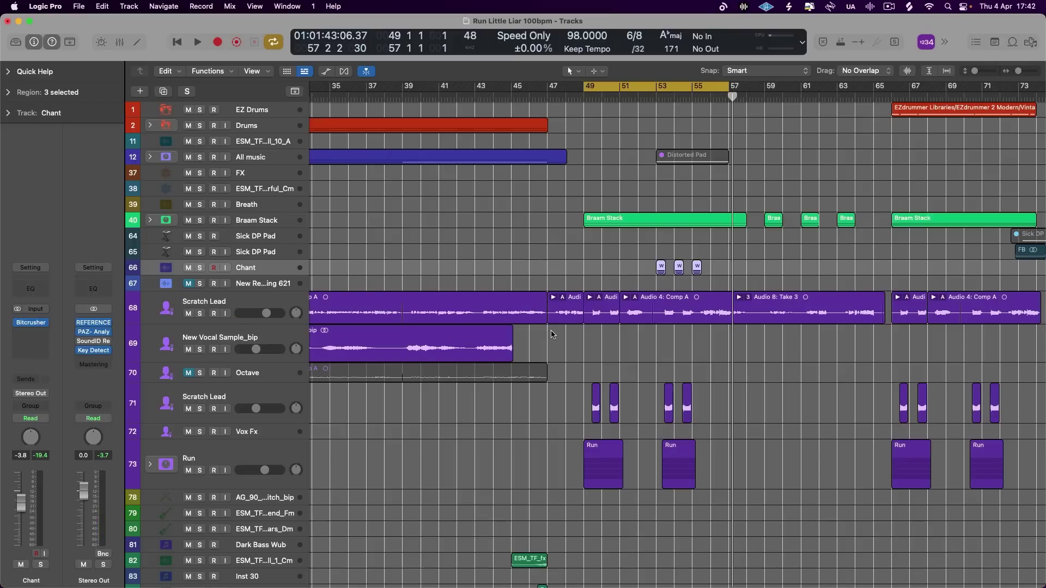
key("z")
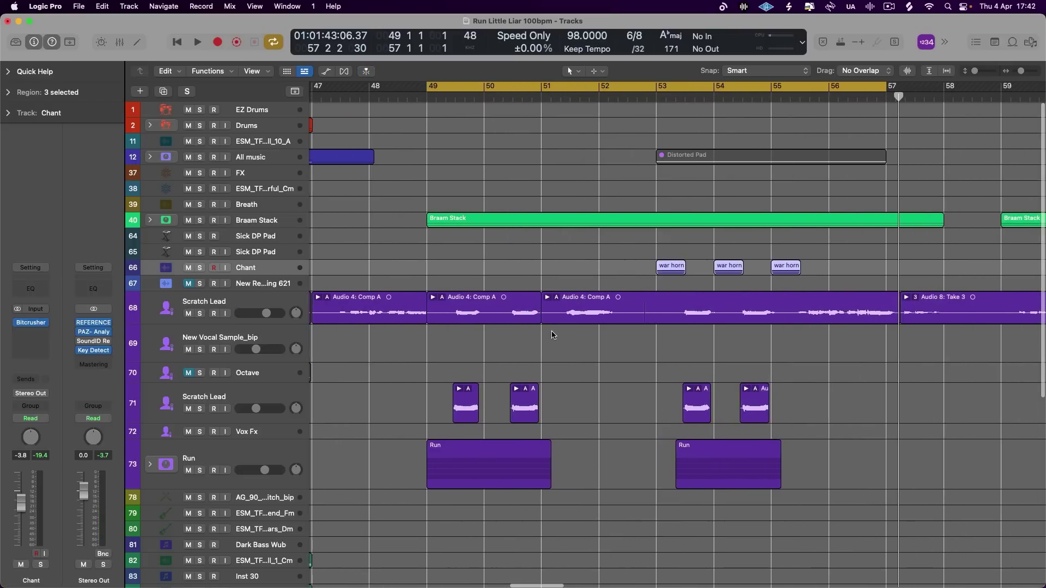
left_click(267, 304)
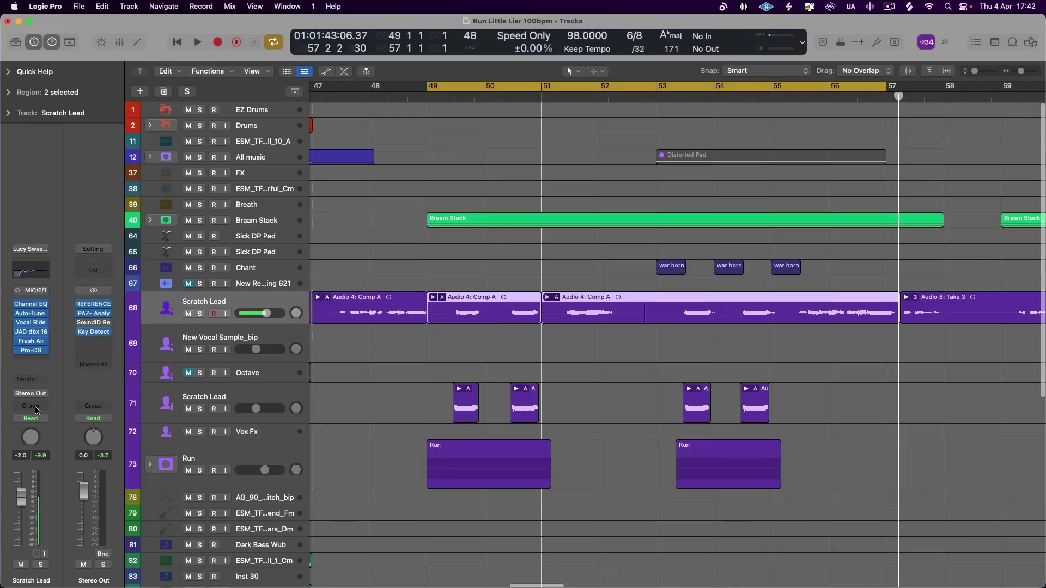
left_click(260, 466)
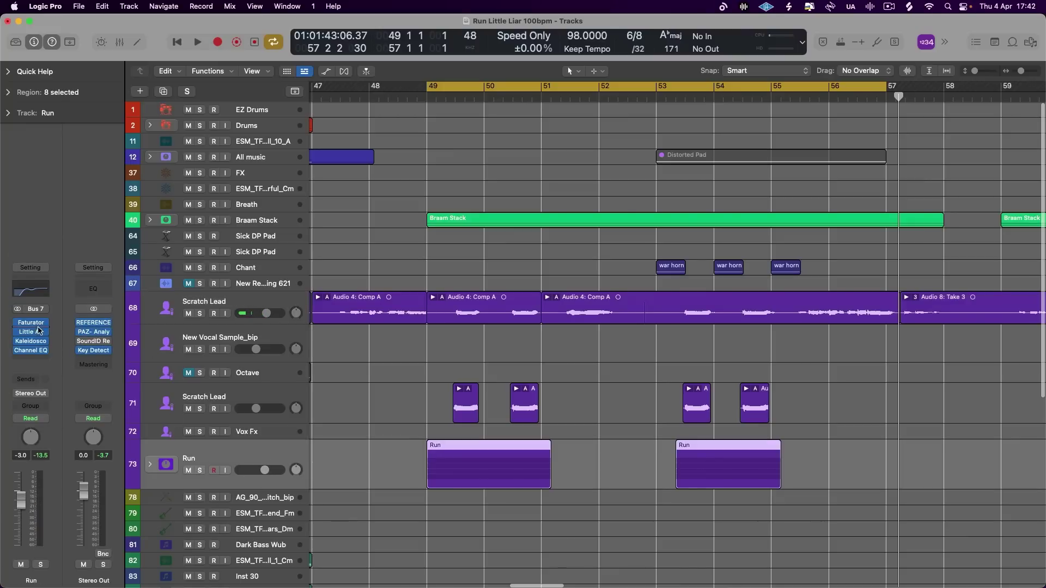
left_click(200, 471)
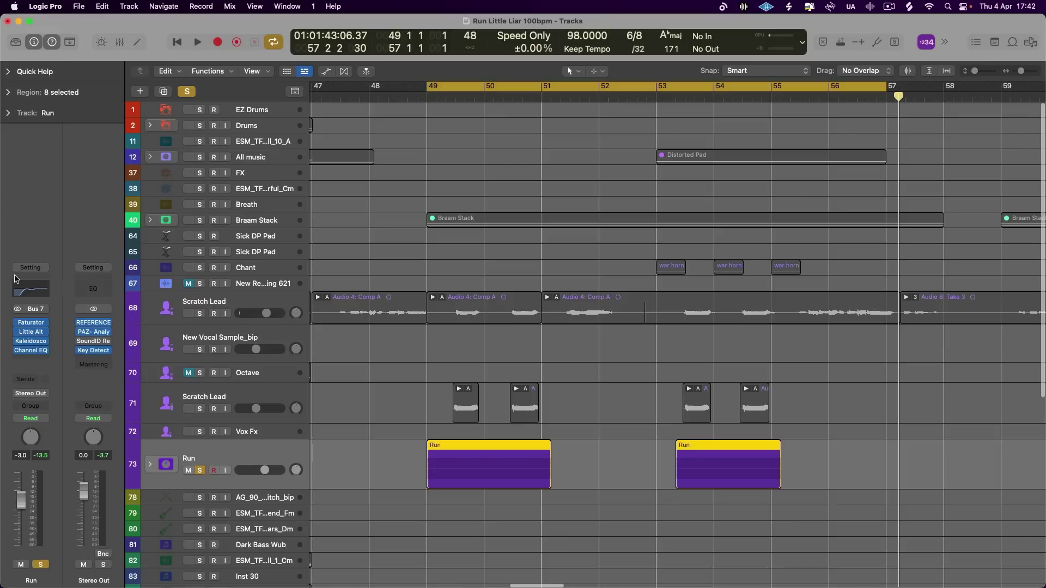
- Raise Faturator's mix on the Run stack to a little under half and compare the effect on and bypassed during playback
left_click(31, 324)
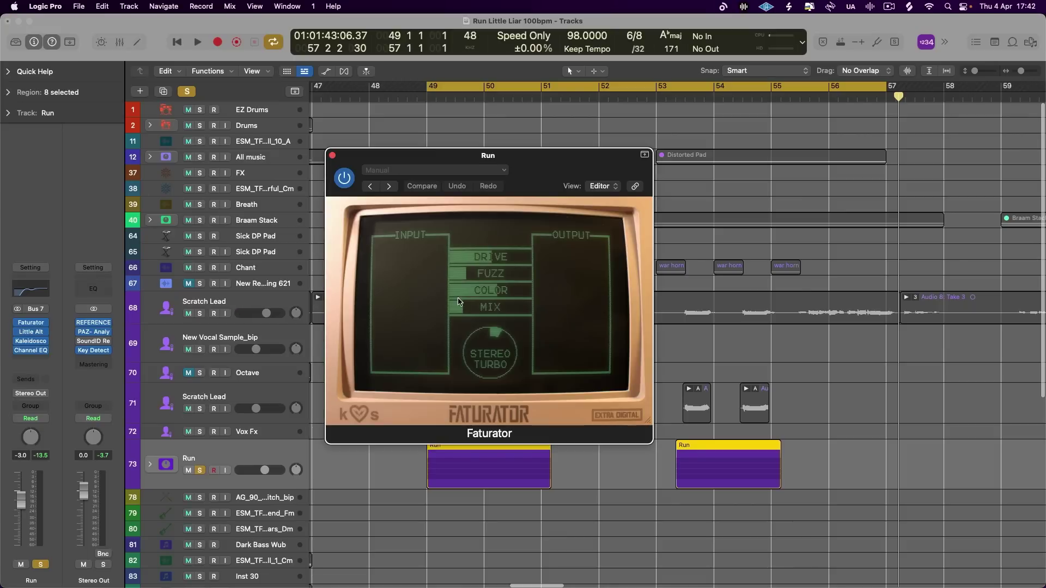
left_click_drag(462, 314, 485, 313)
key("space")
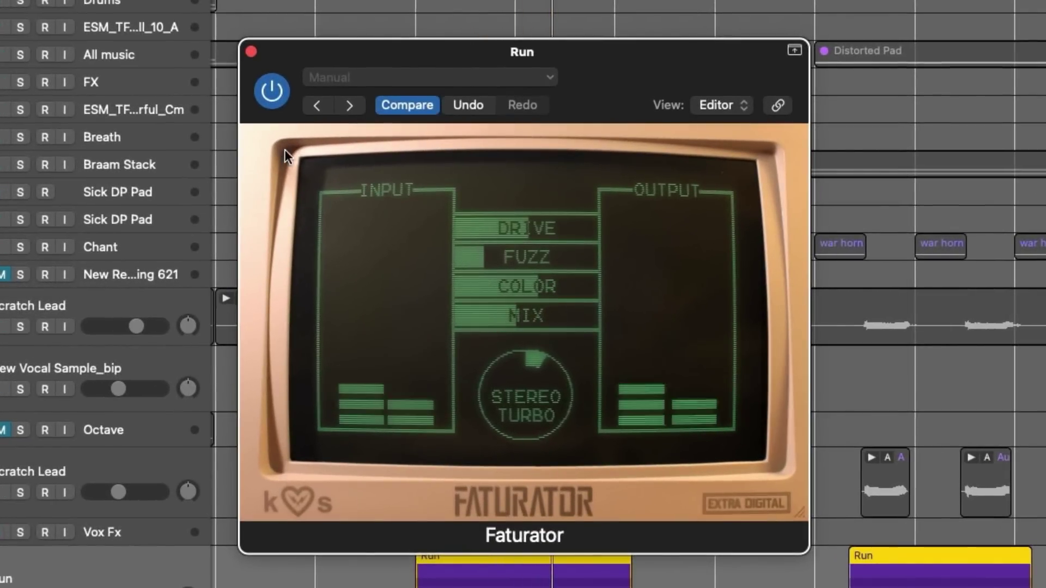
left_click(277, 100)
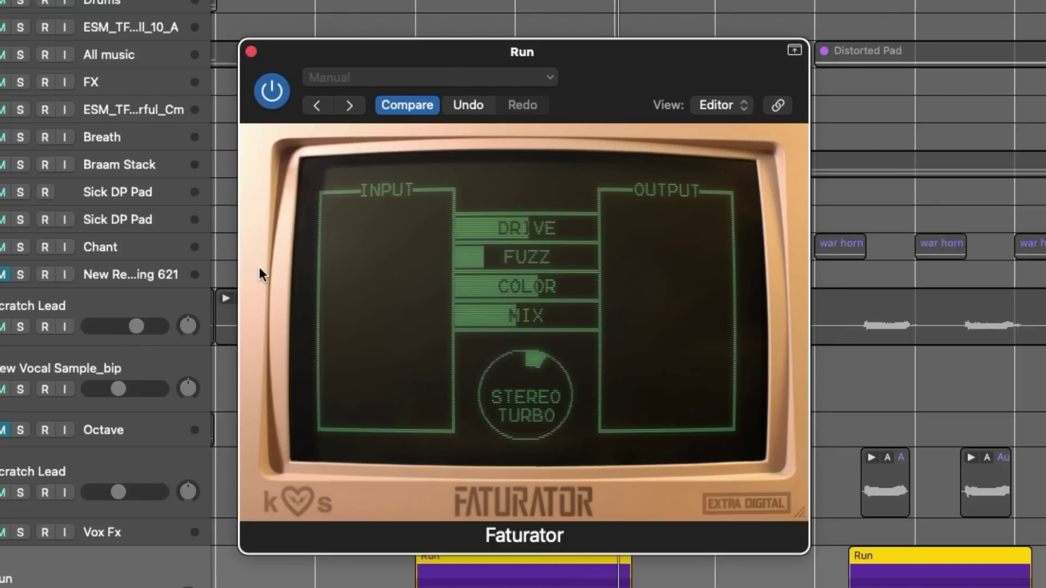
key("space")
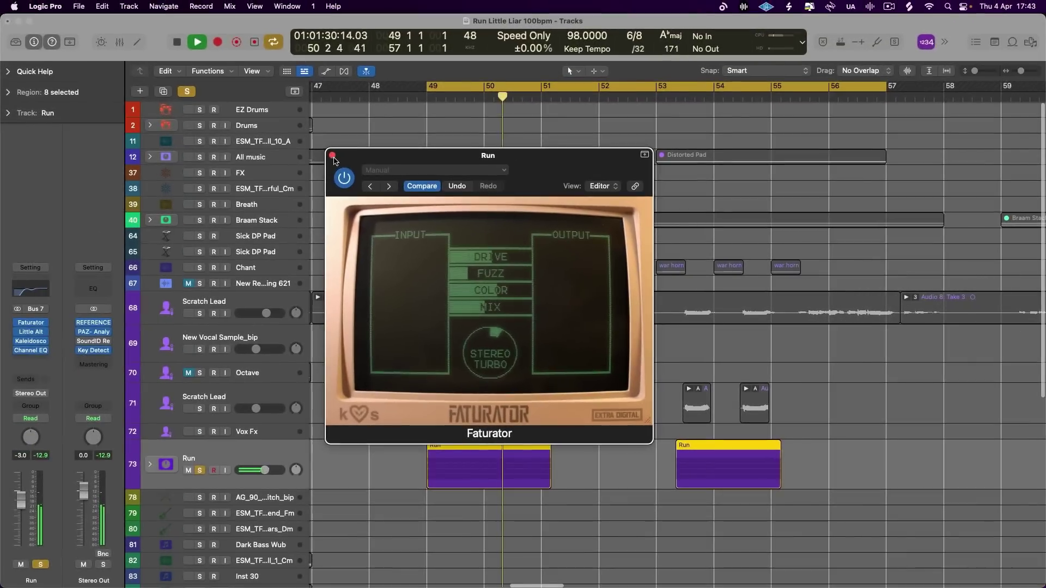
- Close the Faturator plug-in, then solo Scratch Lead track 71 and raise its volume to -6.2 dB
key("super+w")
left_click(200, 409)
left_click(216, 417)
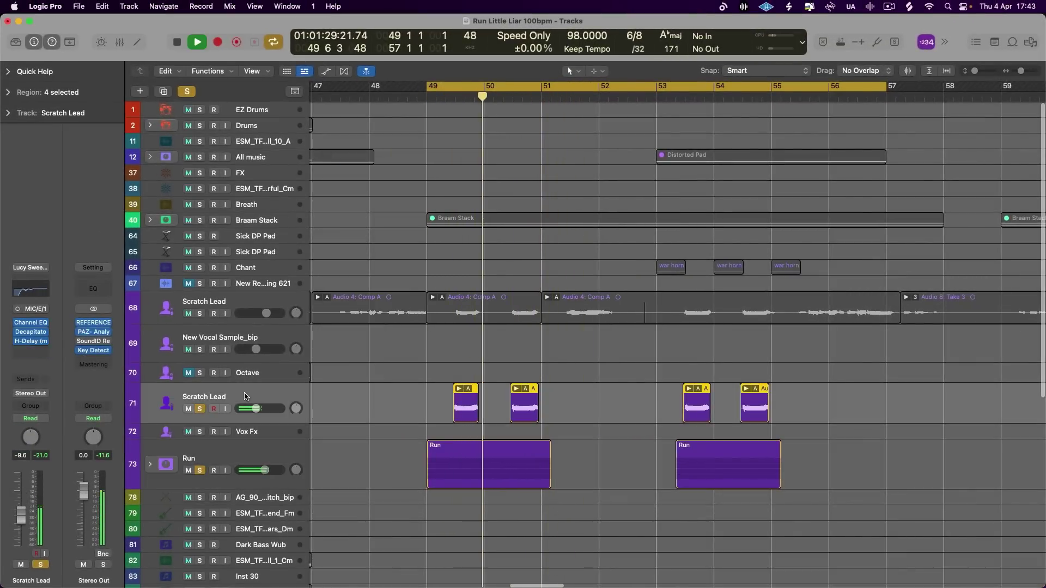
left_click(253, 416)
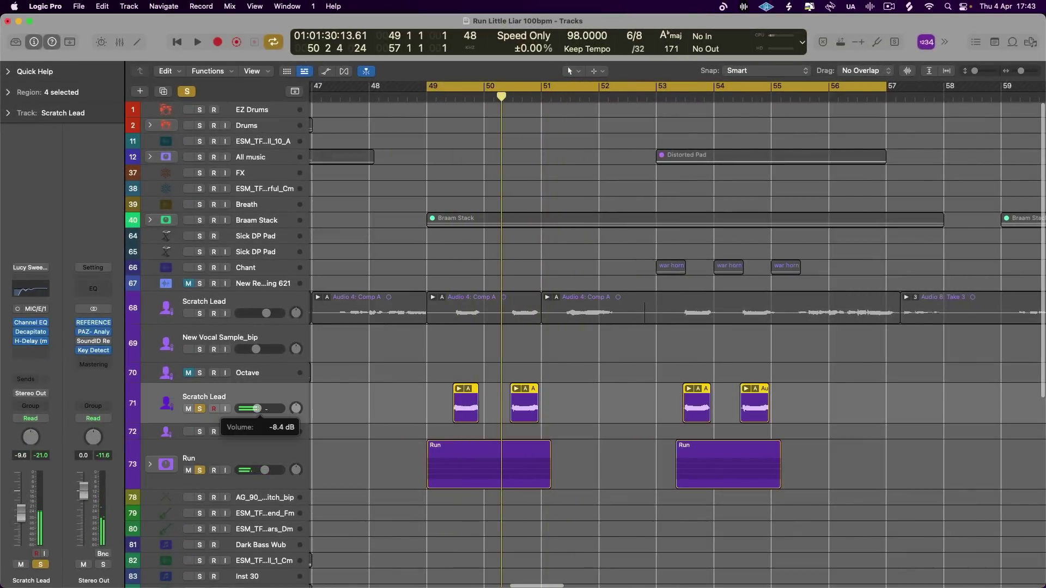
- Mute the Run track, inspect Decapitator on Scratch Lead track 71, and audition that vocal without the Run layer
left_click(188, 470)
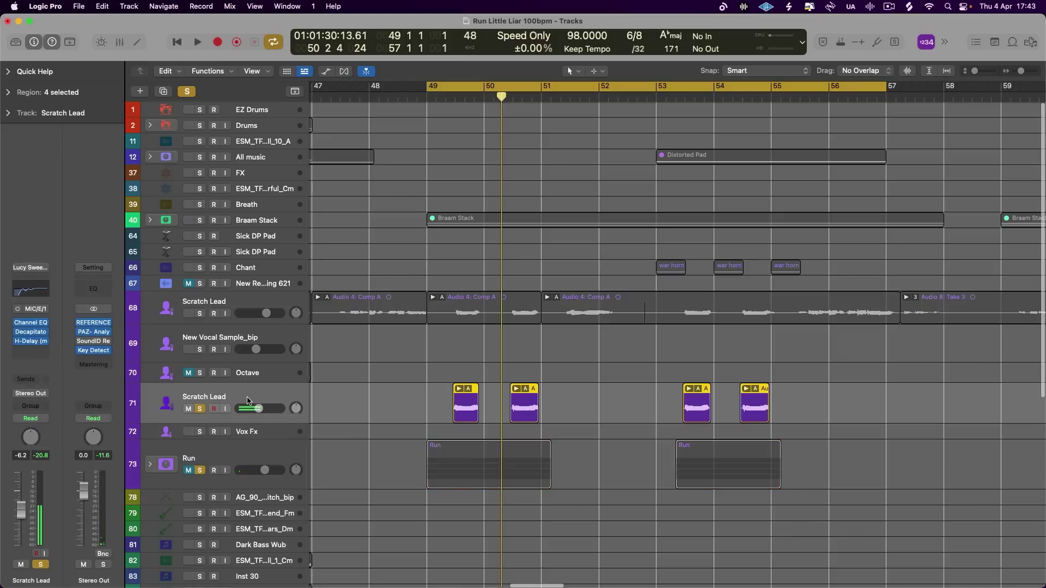
left_click(25, 334)
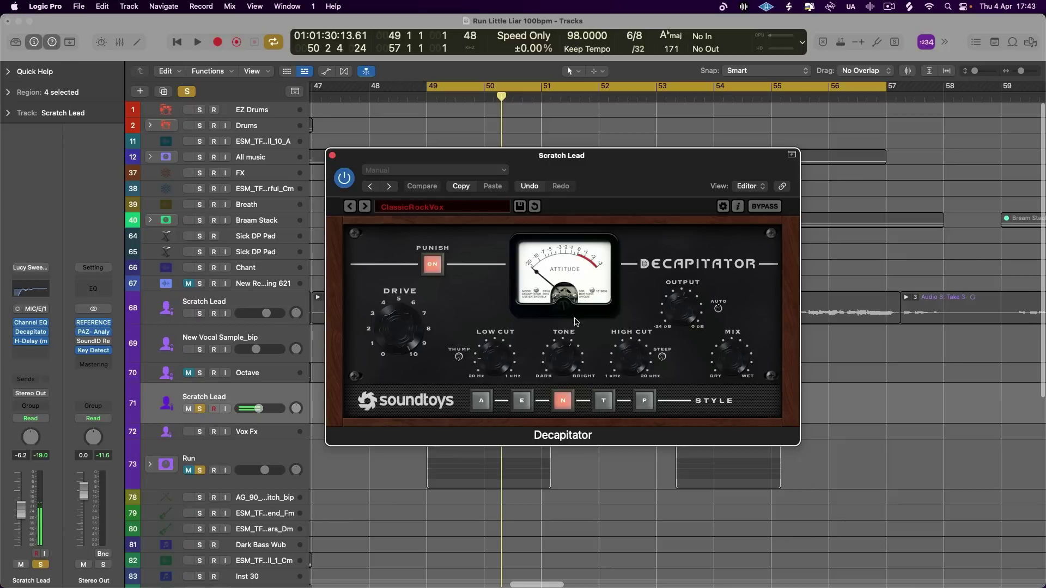
left_click(331, 155)
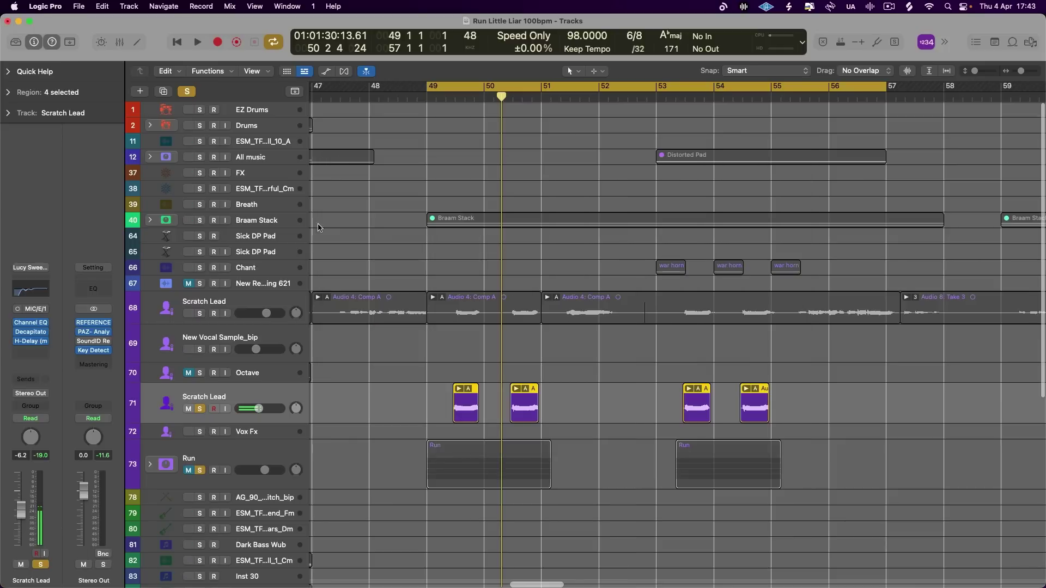
key("space")
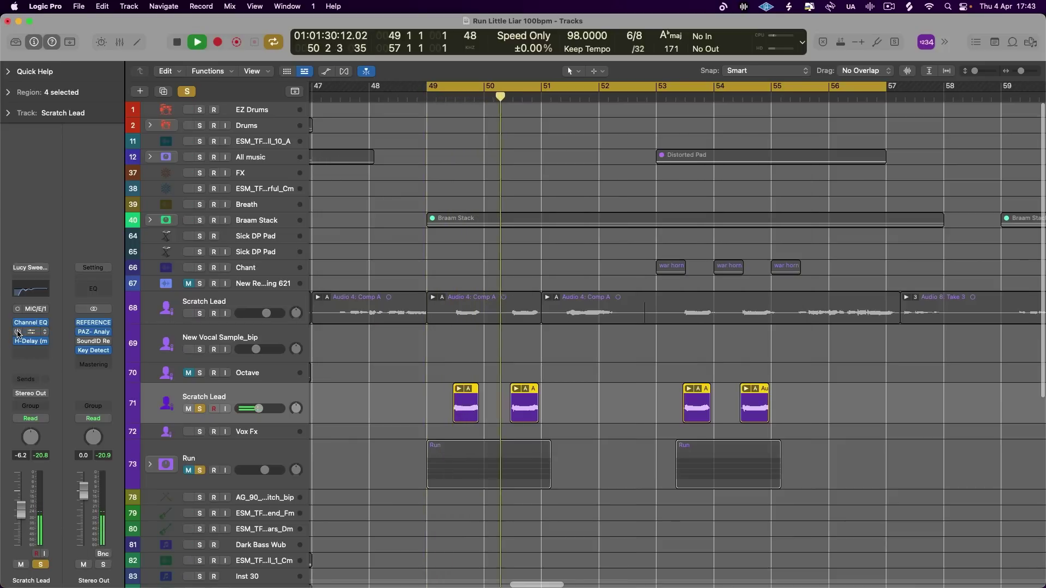
key("space")
key("space")
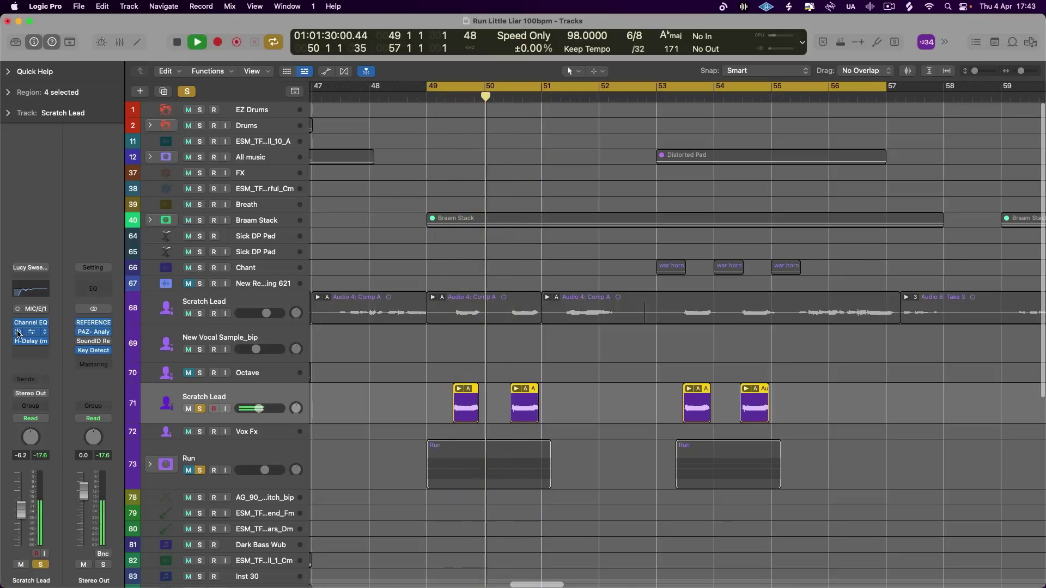
- Set Scratch Lead track 71 to -4.6 dB, then unmute the Run track and play both layers together
left_click_drag(259, 408, 261, 408)
key("space")
left_click(187, 471)
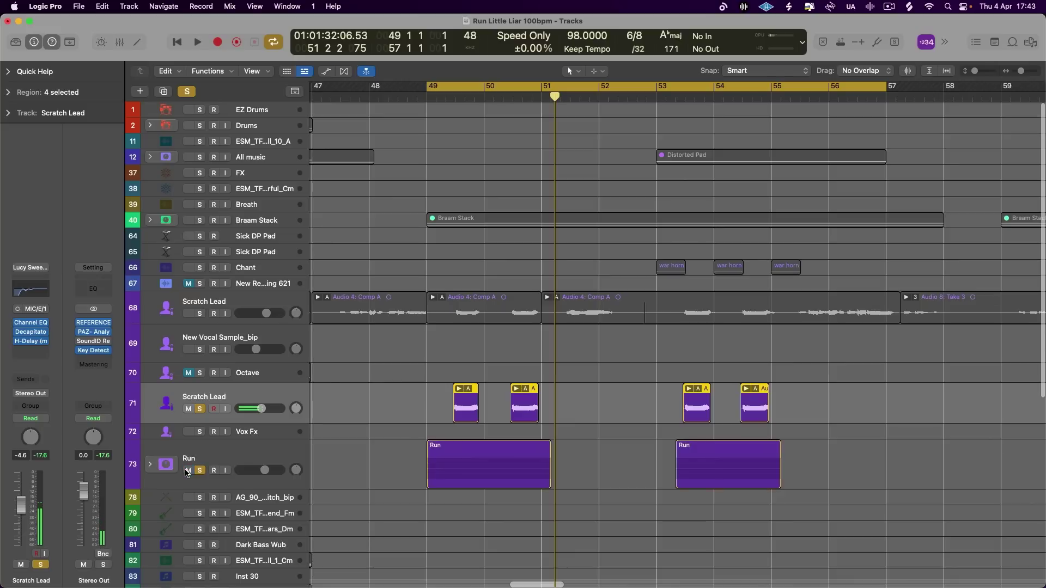
key("space")
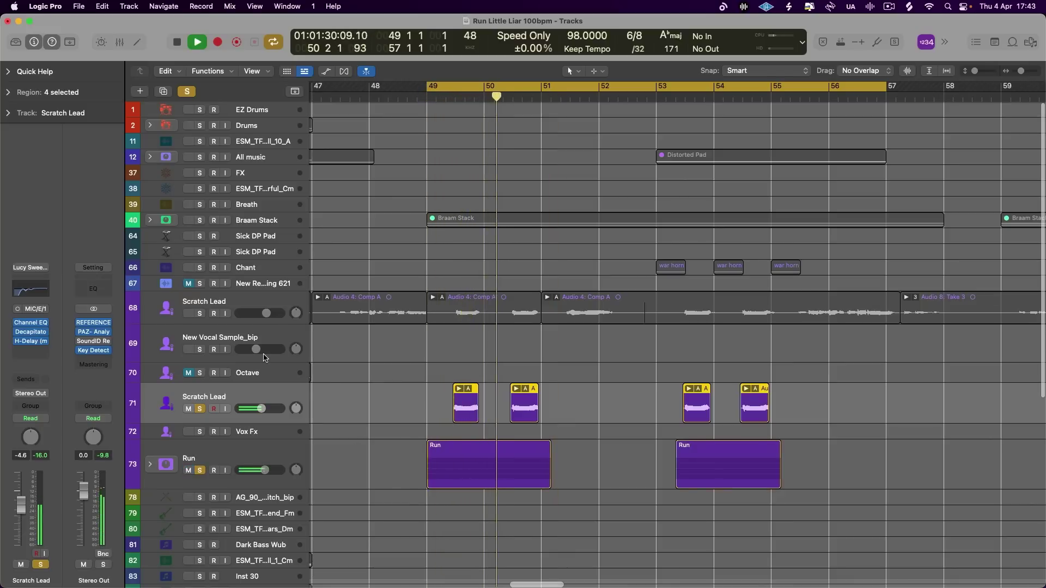
key("space")
- Solo and enlarge Scratch Lead track 68, and play it with the cycle range set to bars 51–53
left_click(204, 319)
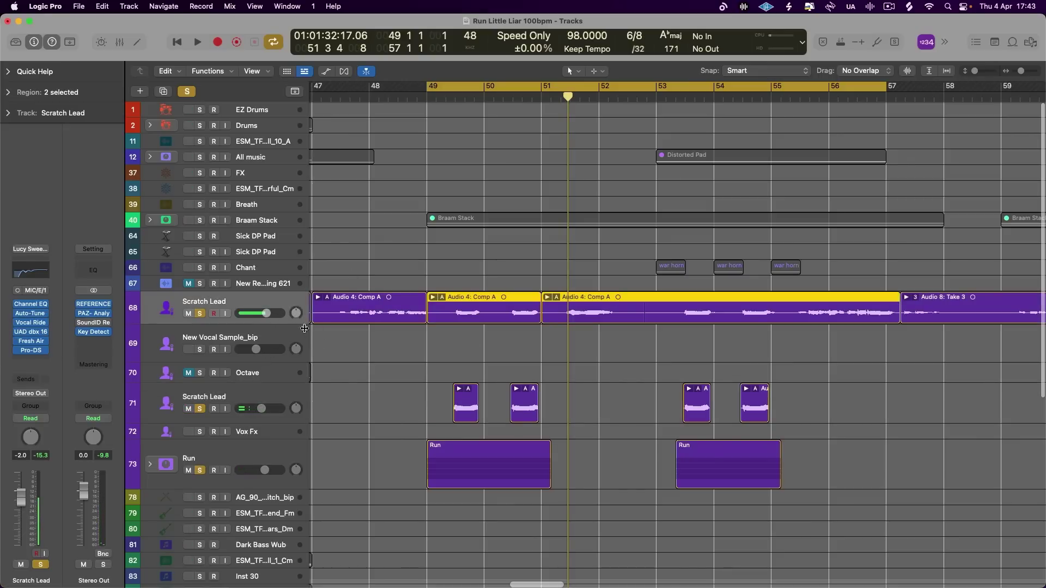
left_click_drag(301, 324, 292, 335)
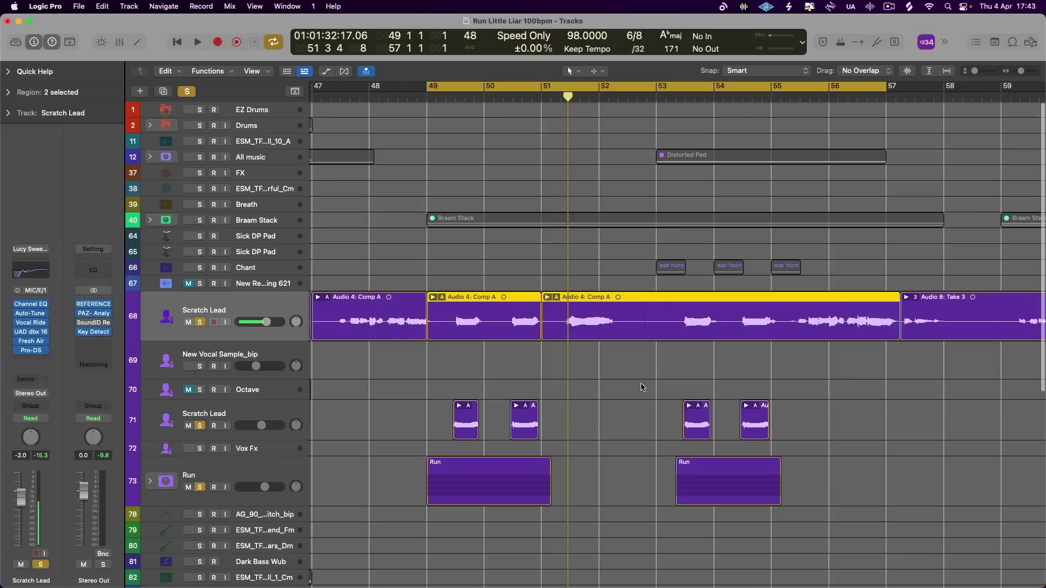
key("space")
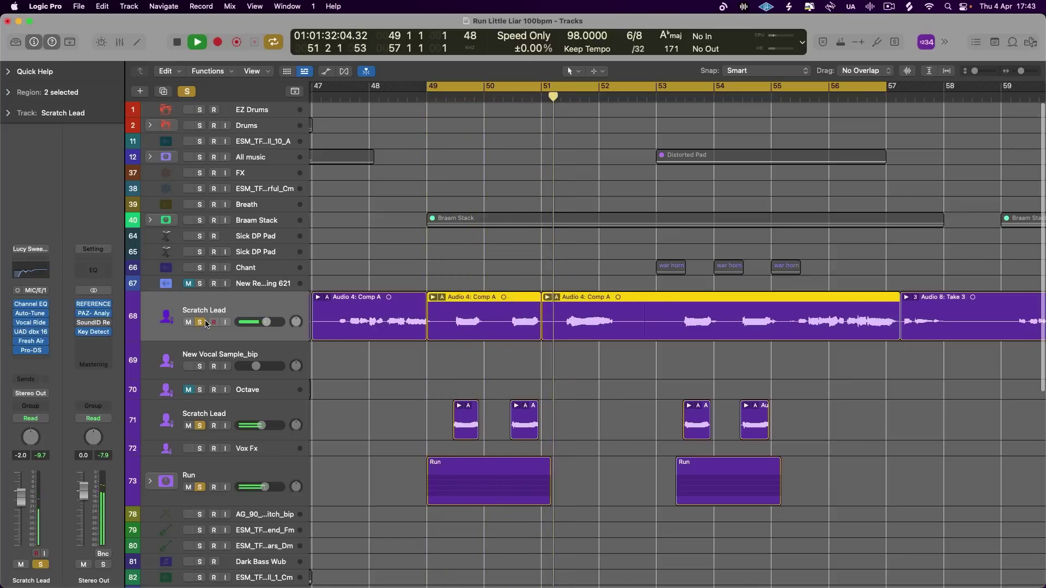
left_click_drag(558, 89, 656, 89)
key("space")
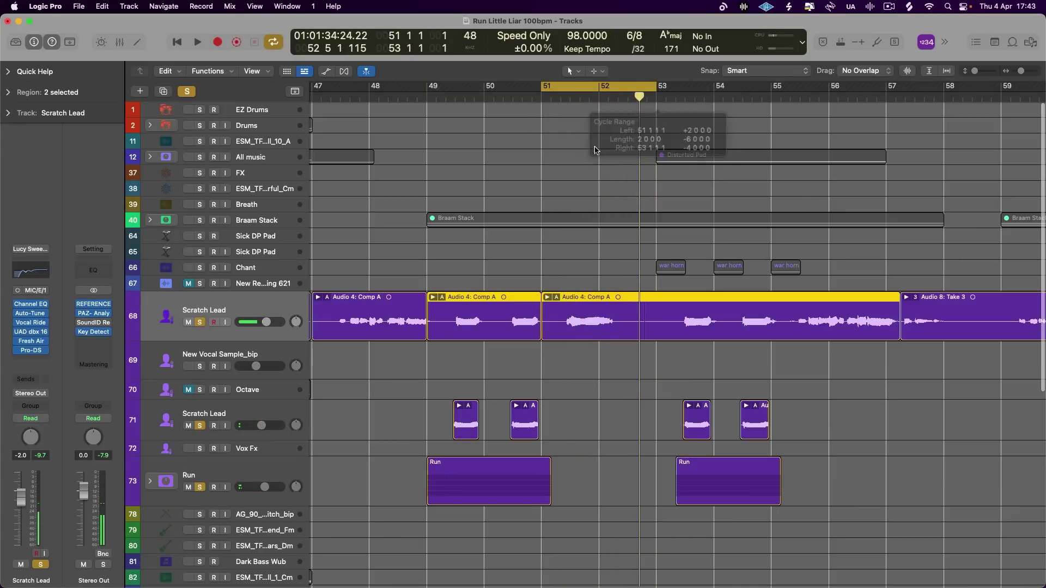
- Insert FabFilter Saturn 2 on Scratch Lead track 68 and raise its drive to 82.9% during playback
left_click(34, 360)
mouse_move(79, 567)
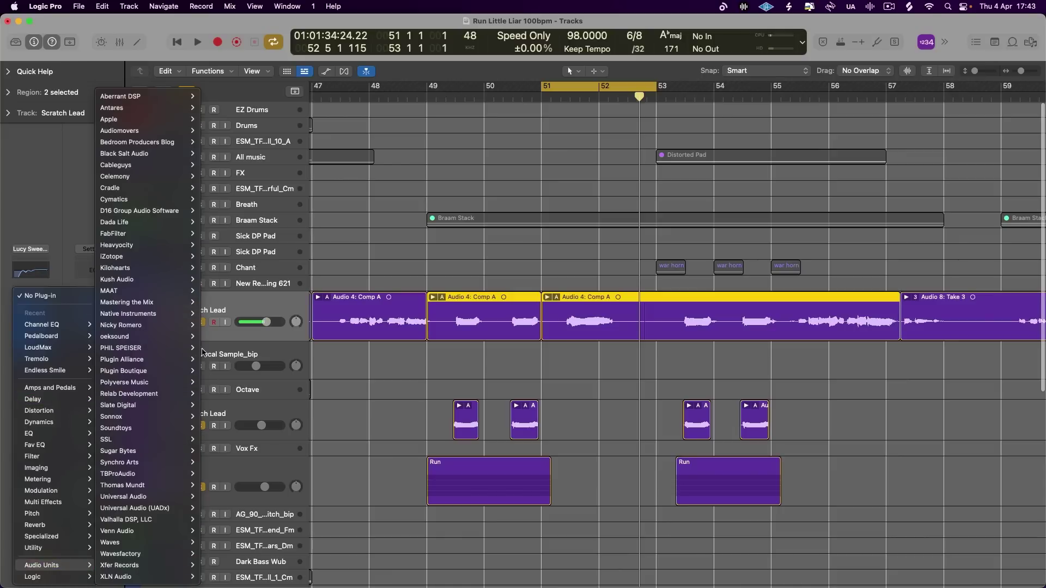
mouse_move(147, 411)
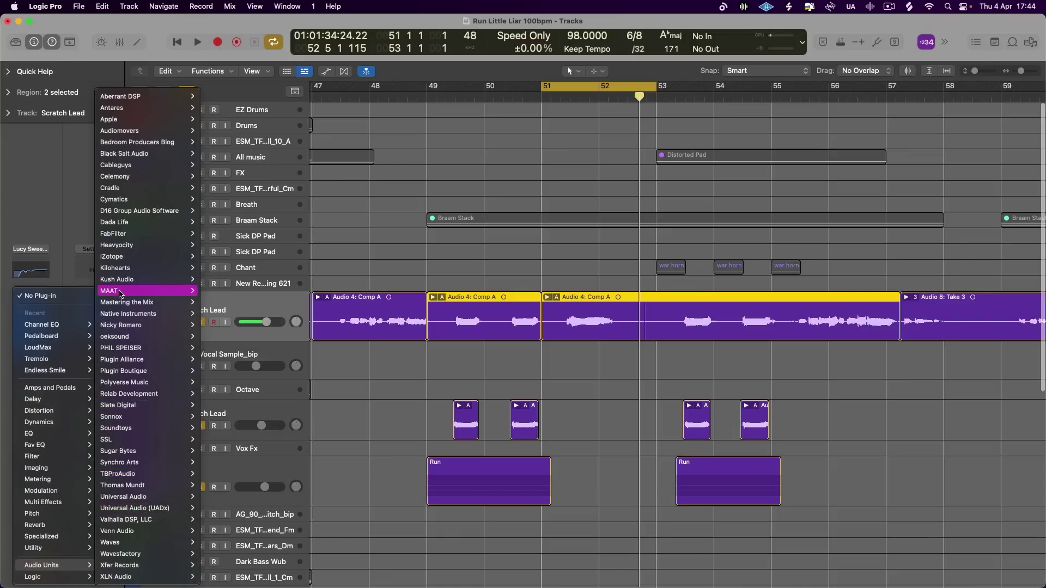
left_click(76, 229)
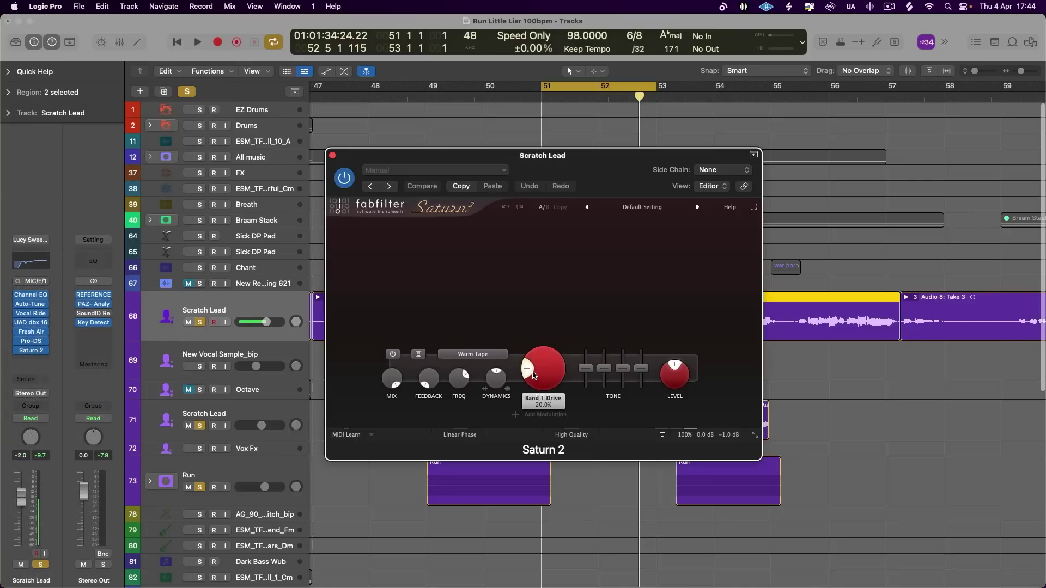
key("space")
left_click_drag(544, 366, 532, 330)
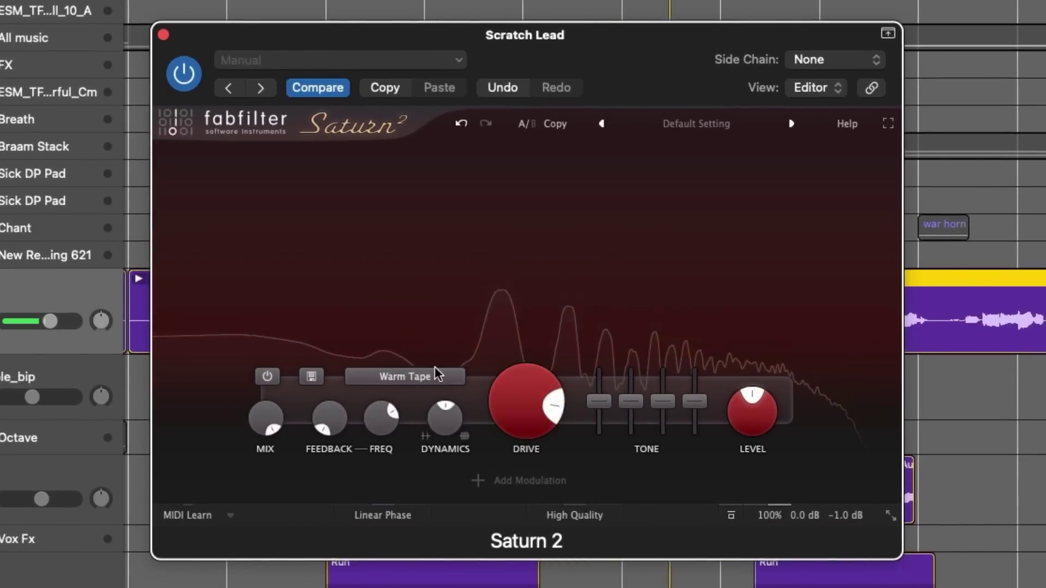
- Try the Clean Tape and American Plexi Amp distortion styles in Saturn 2
left_click(405, 376)
mouse_move(442, 421)
left_click(531, 441)
left_click(420, 378)
mouse_move(414, 442)
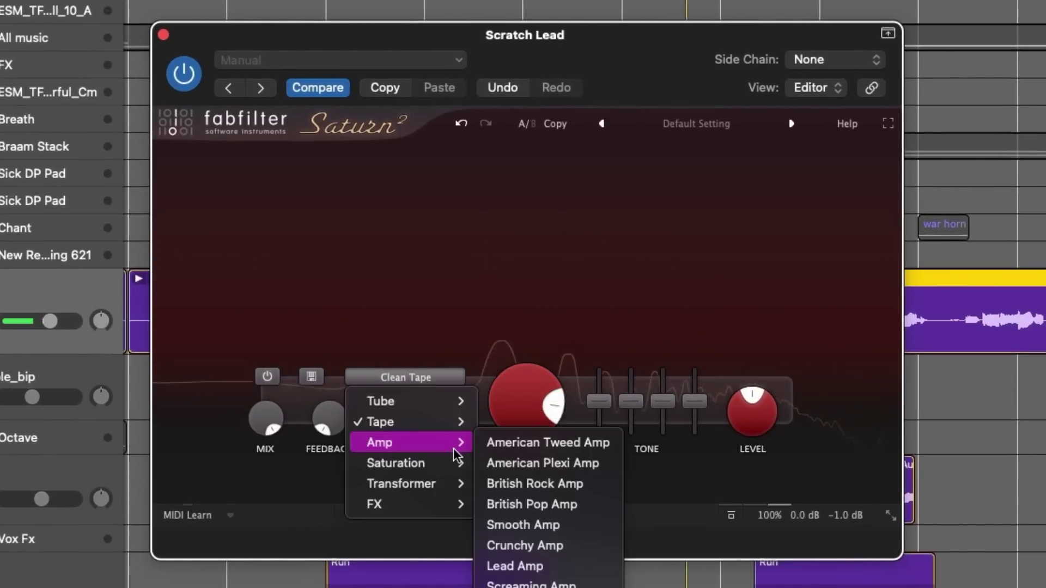
left_click(528, 464)
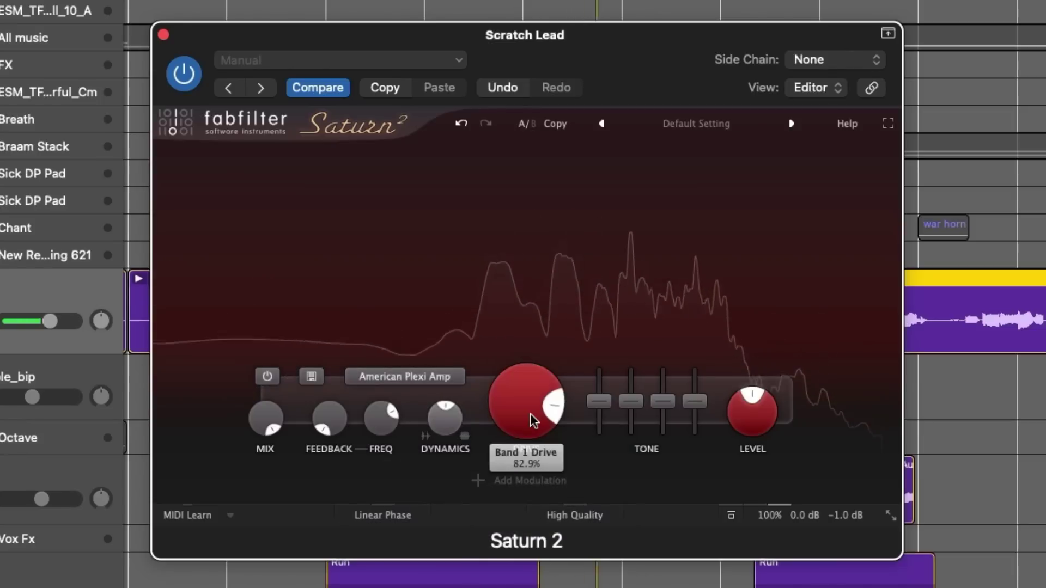
- Try the American Tweed Amp distortion style in Saturn 2 with a reduced drive
left_click(441, 378)
mouse_move(447, 437)
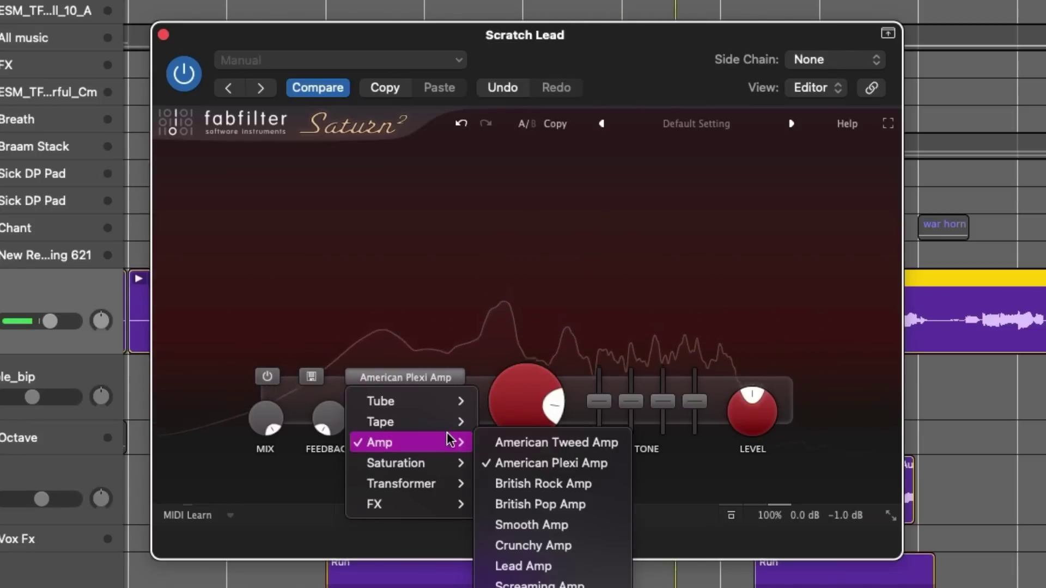
left_click(516, 438)
mouse_move(504, 405)
left_click_drag(505, 404, 508, 432)
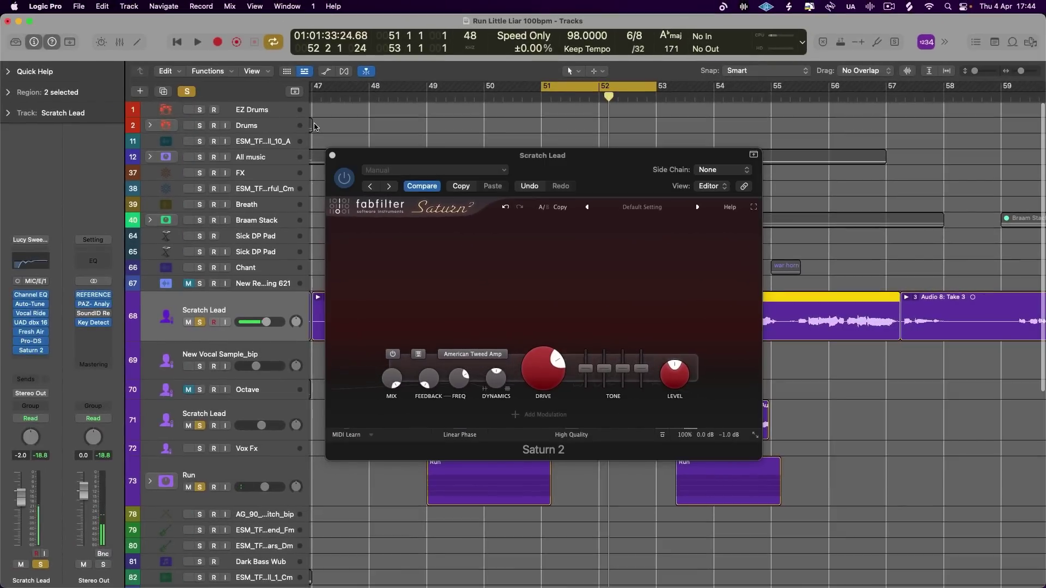
- Clear the track solos, close Saturn 2, and play the full mix with the cycle range set to the selected Scratch Lead regions
left_click(188, 92)
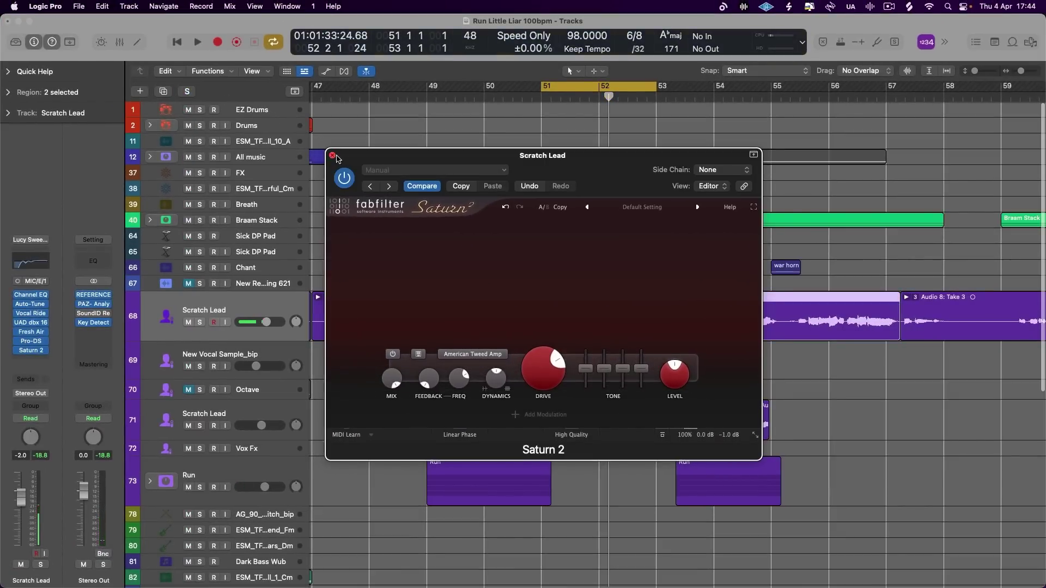
left_click(331, 156)
key("u")
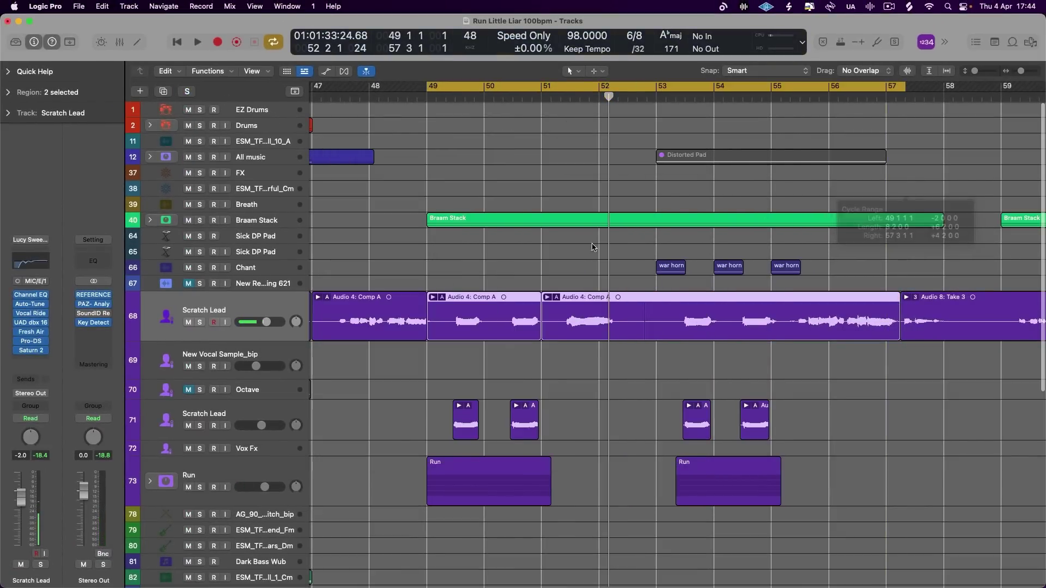
key("space")
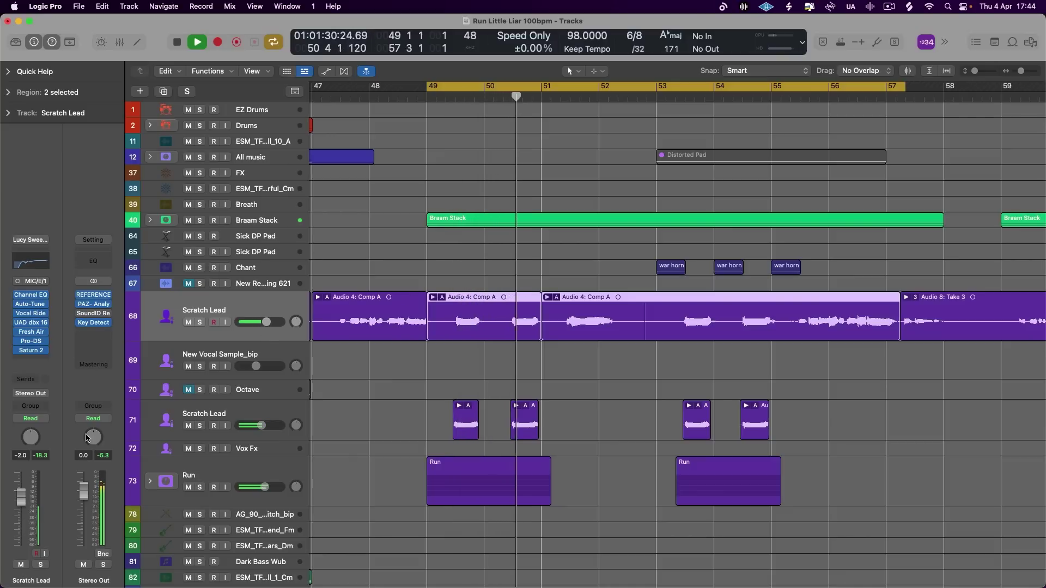
key("space")
- Reopen Saturn 2 on Scratch Lead track 68 and change its distortion style to Heavy Saturation
left_click(31, 351)
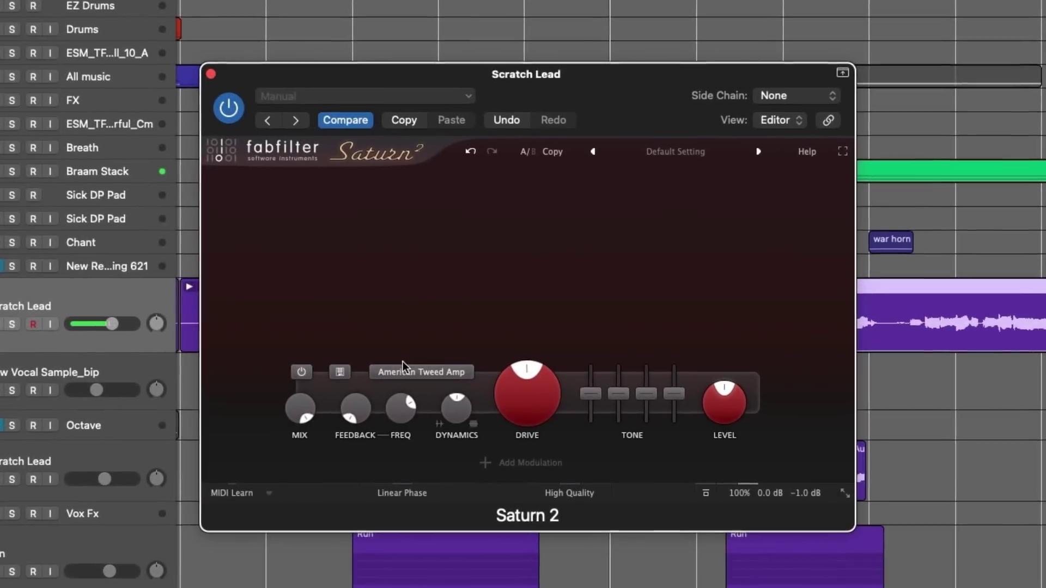
left_click(461, 354)
mouse_move(458, 453)
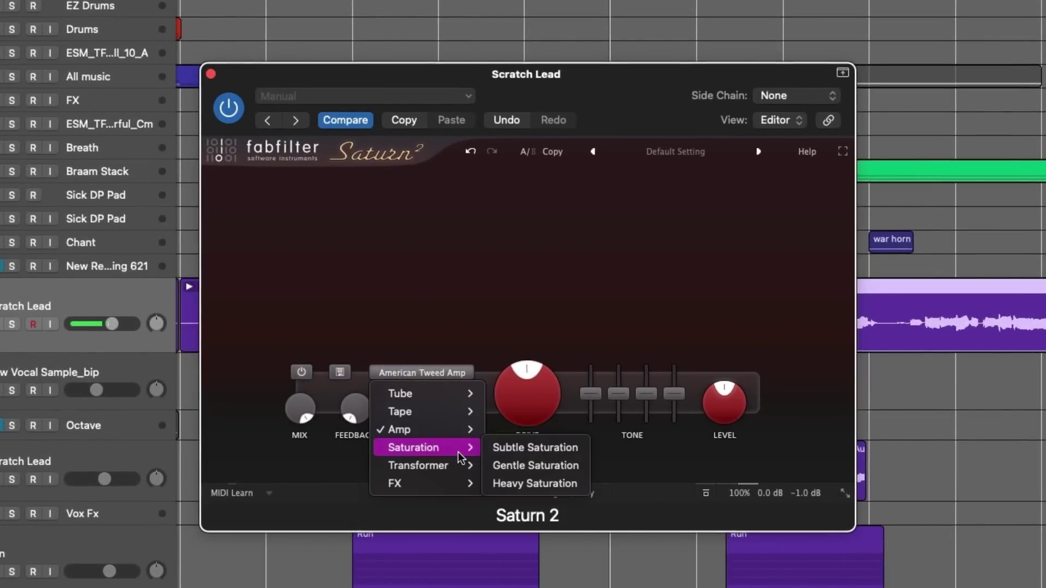
left_click(532, 484)
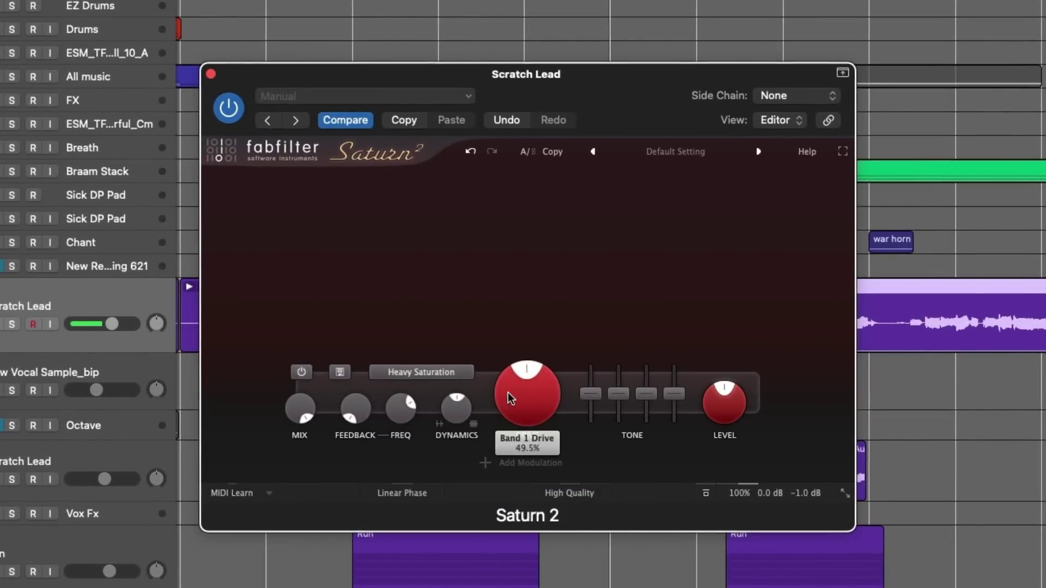
- Raise the Saturn 2 drive to maximum, blend its mix to about halfway, and close the plug-in
left_click_drag(525, 391, 580, 213)
left_click_drag(300, 409, 299, 491)
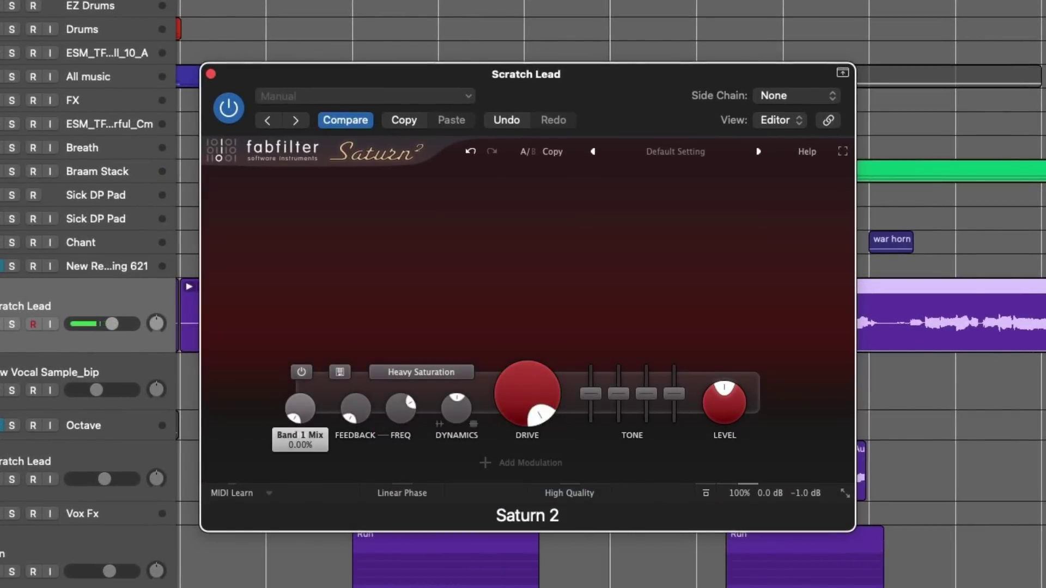
left_click_drag(302, 406, 325, 306)
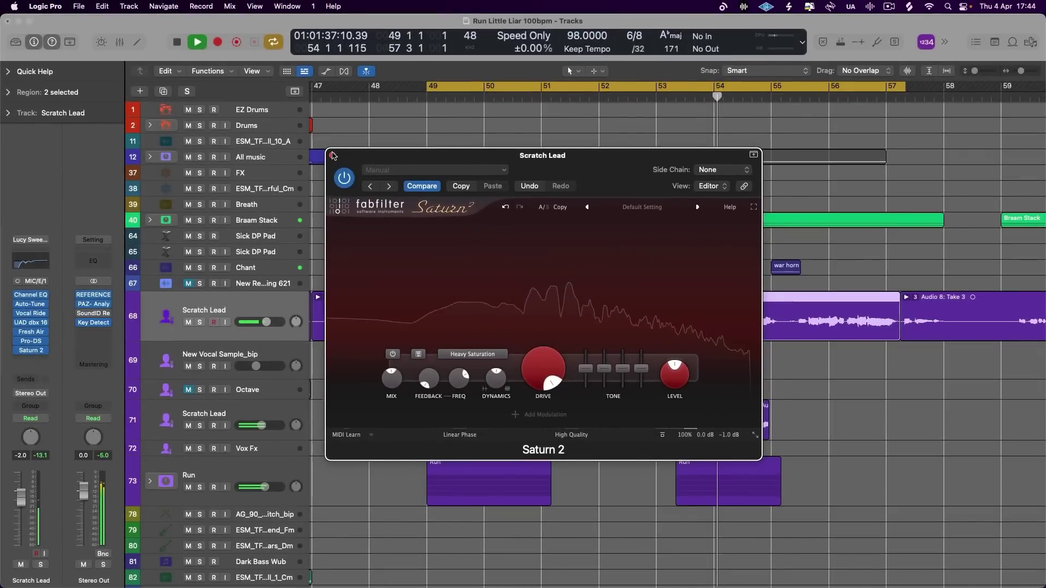
left_click(211, 73)
- Lower the volume of Scratch Lead track 71 slightly and raise Scratch Lead track 68 to 2.0 dB
left_click_drag(262, 426, 256, 425)
scroll(384, 332, "right", 2)
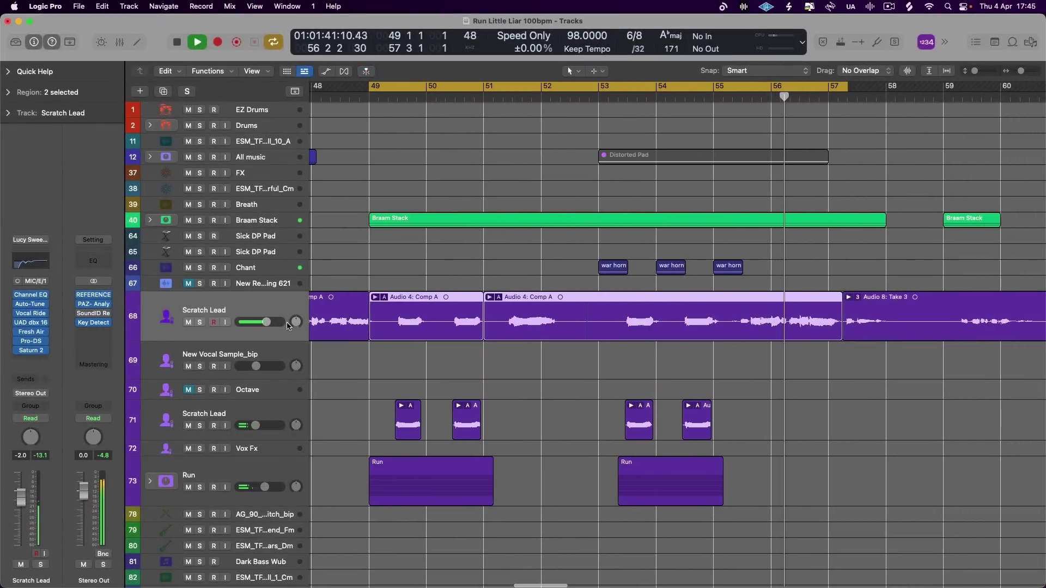
left_click(267, 322, "alt")
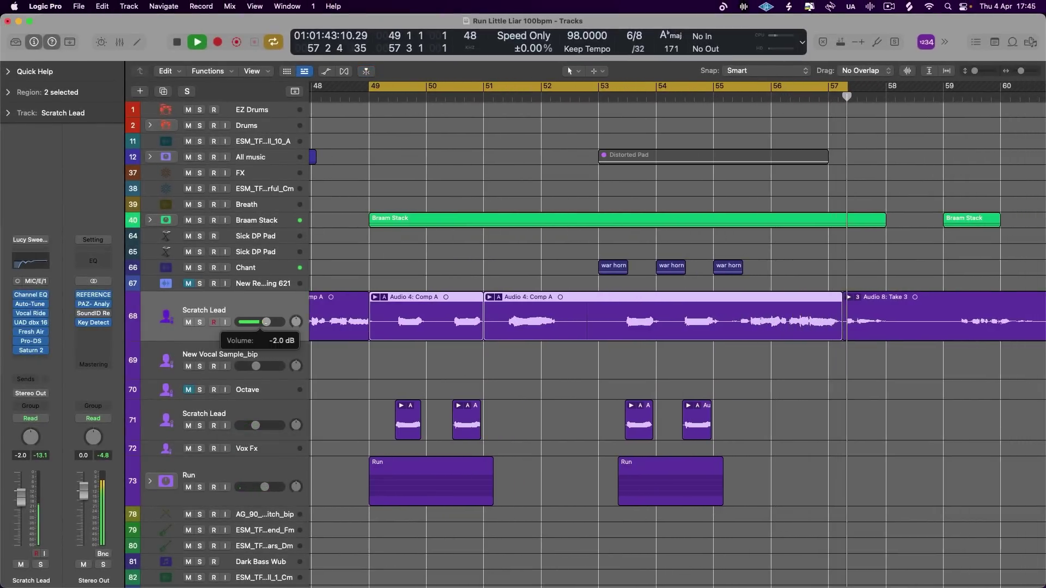
left_click_drag(269, 322, 272, 323)
scroll(478, 374, "left", 2)
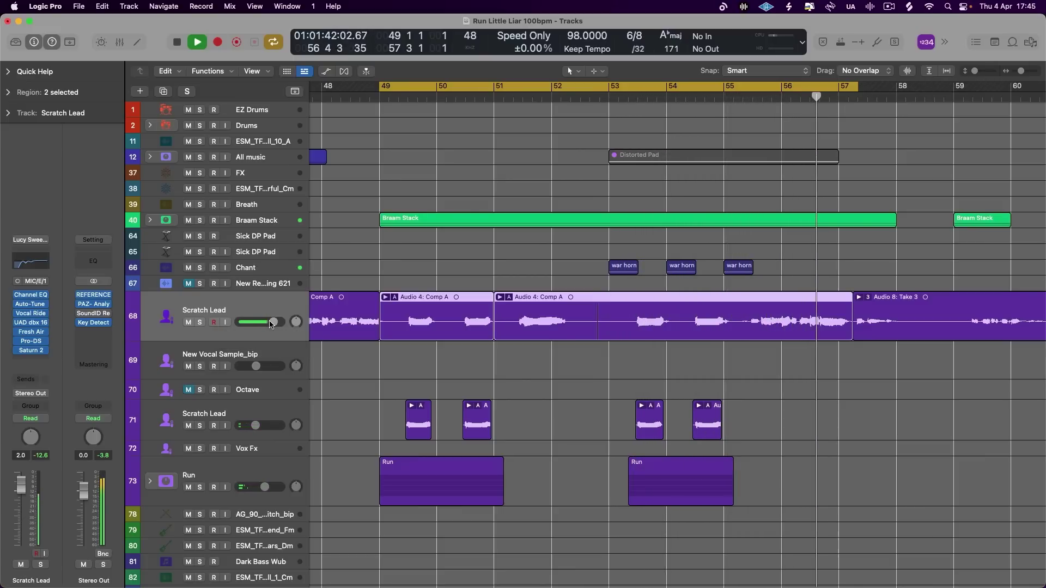
left_click(425, 371)
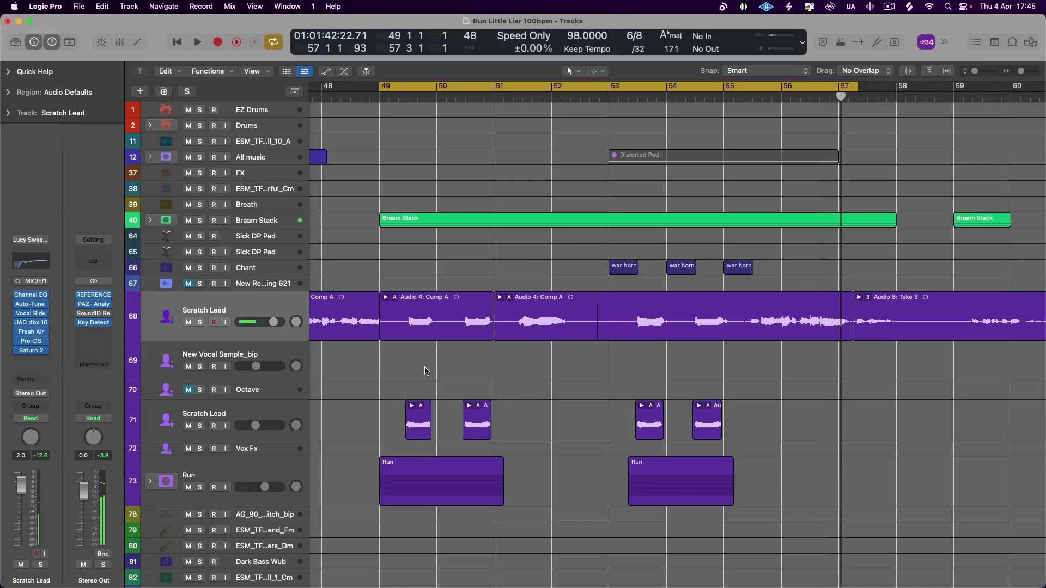
left_click(298, 301)
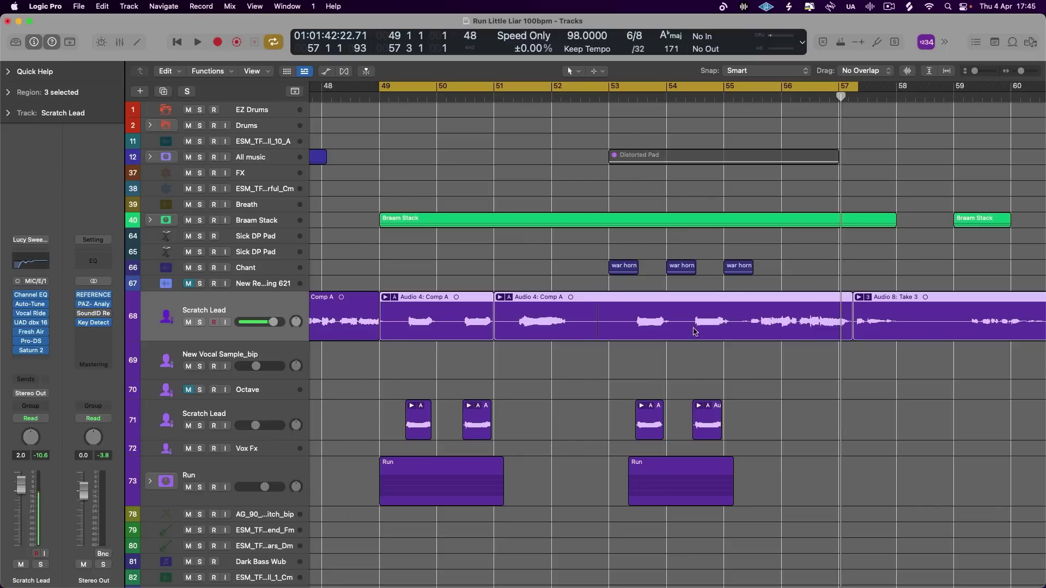
left_click(611, 357)
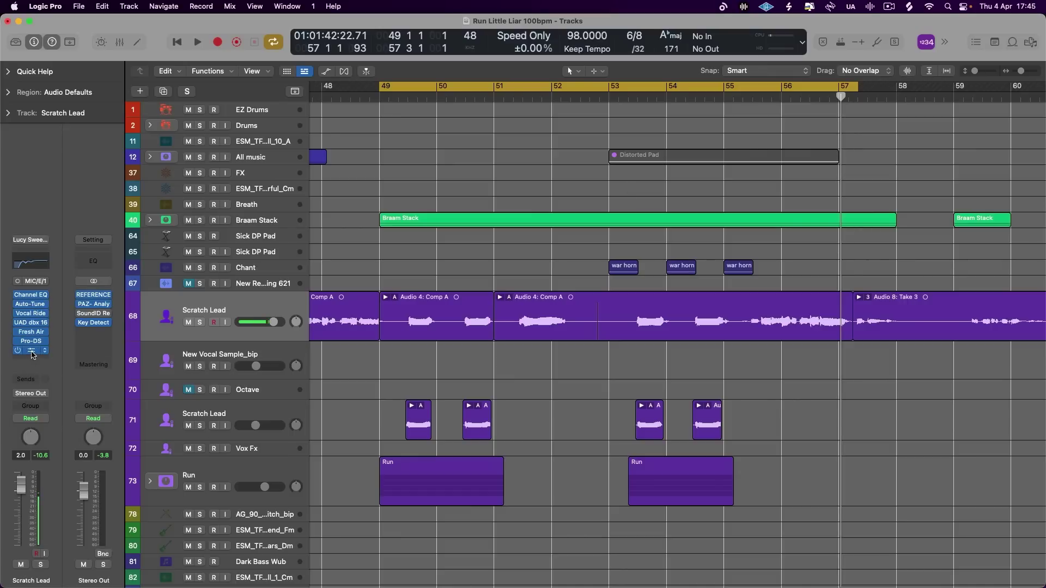
- Reopen Saturn 2 on Scratch Lead track 68 and change its distortion style to Broken Tube
left_click(31, 352)
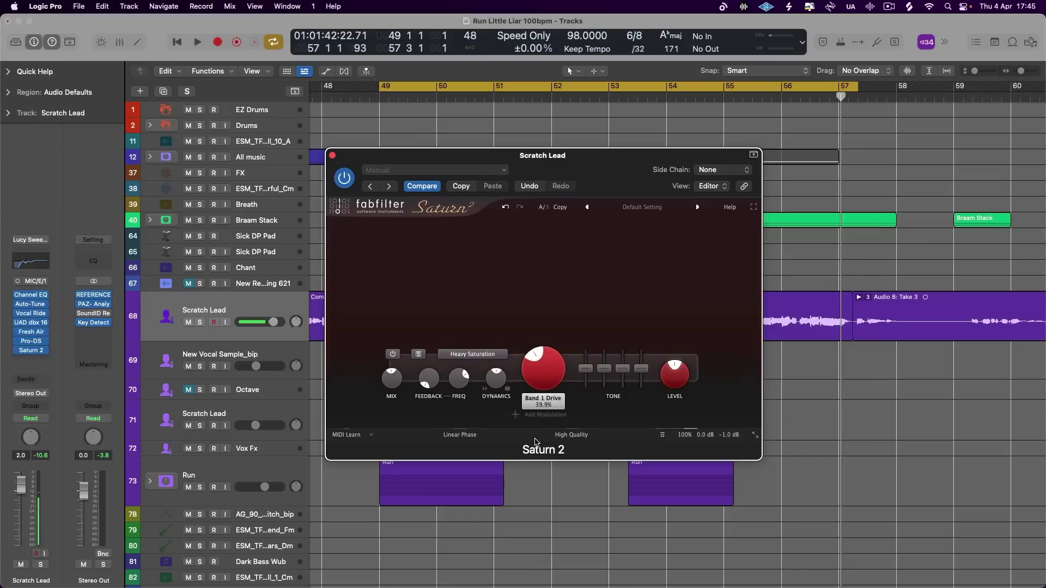
left_click(491, 357)
mouse_move(493, 384)
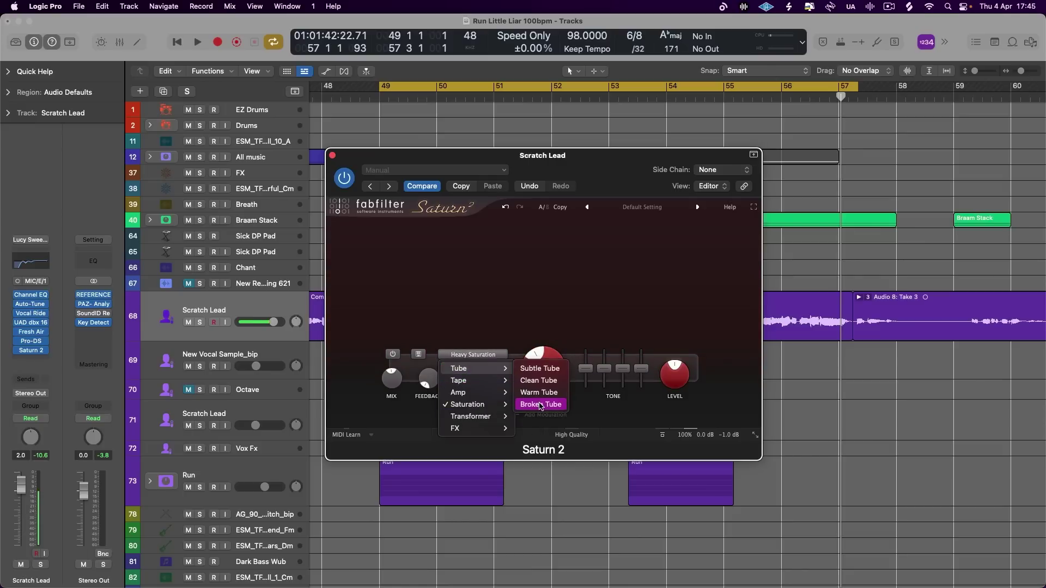
left_click(541, 405)
left_click_drag(607, 181, 636, 187)
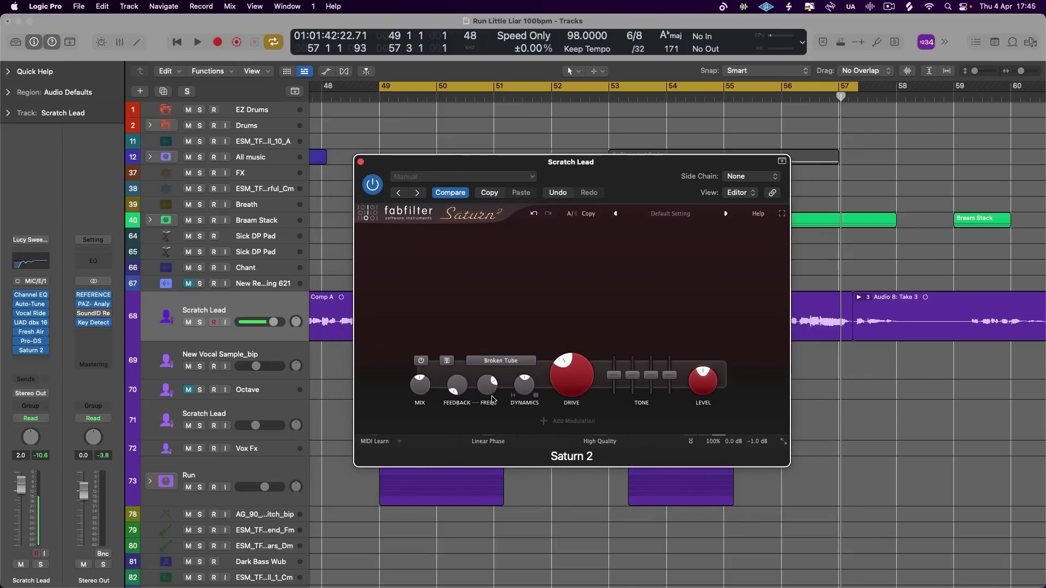
- Solo Scratch Lead track 68, adjust the Saturn 2 band mix during playback, and close the plug-in
left_click(201, 322)
key("space")
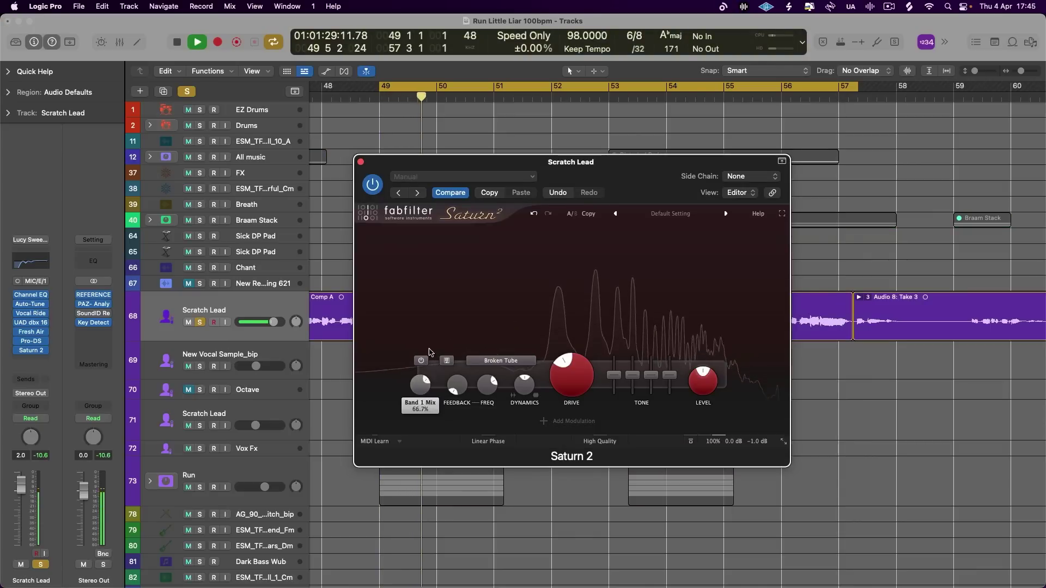
left_click_drag(420, 390, 425, 442)
key("super+w")
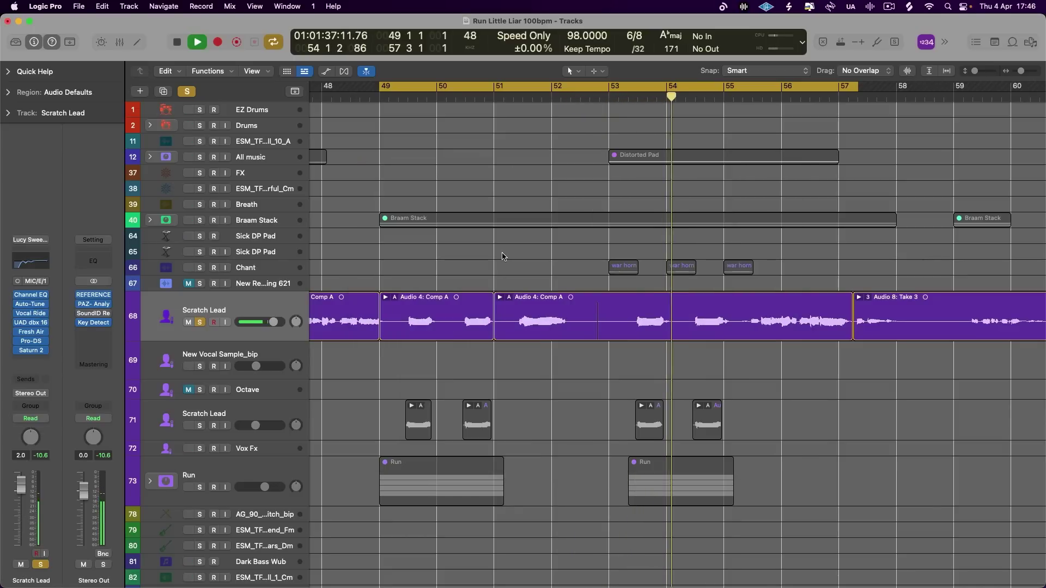
- Cut the gaps between phrases out of the Scratch Lead track 68 regions around bars 52–53 and 54
key("super+Right")
left_click_drag(582, 327, 689, 330)
key("Delete")
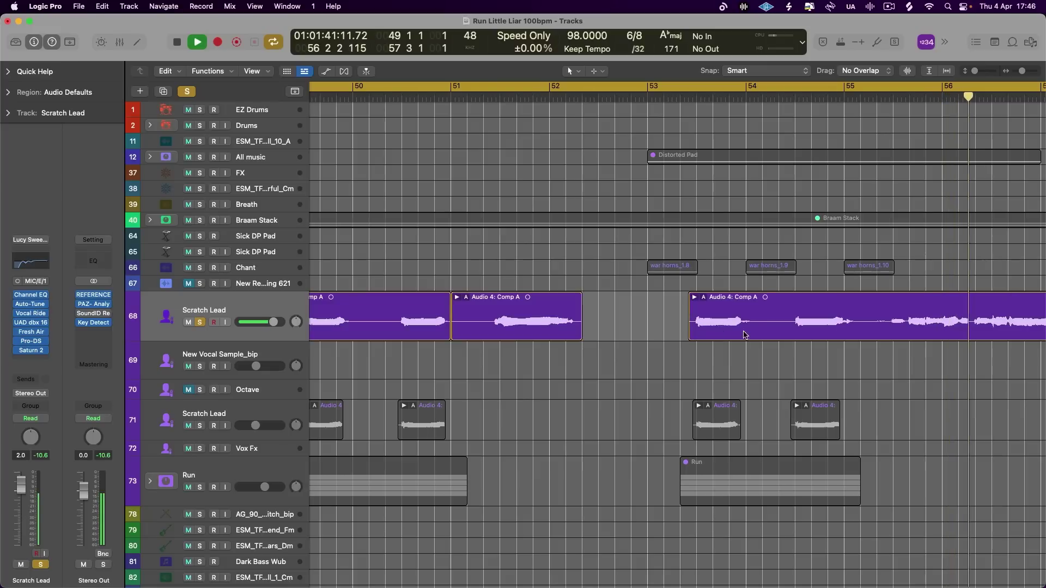
left_click_drag(754, 335, 813, 332)
key("Delete")
- Remove the gaps around bars 50 and 51 on Scratch Lead track 68 and trim the bar 49 region's start to its phrase
key("Delete")
left_click_drag(909, 321, 868, 323)
key("Delete")
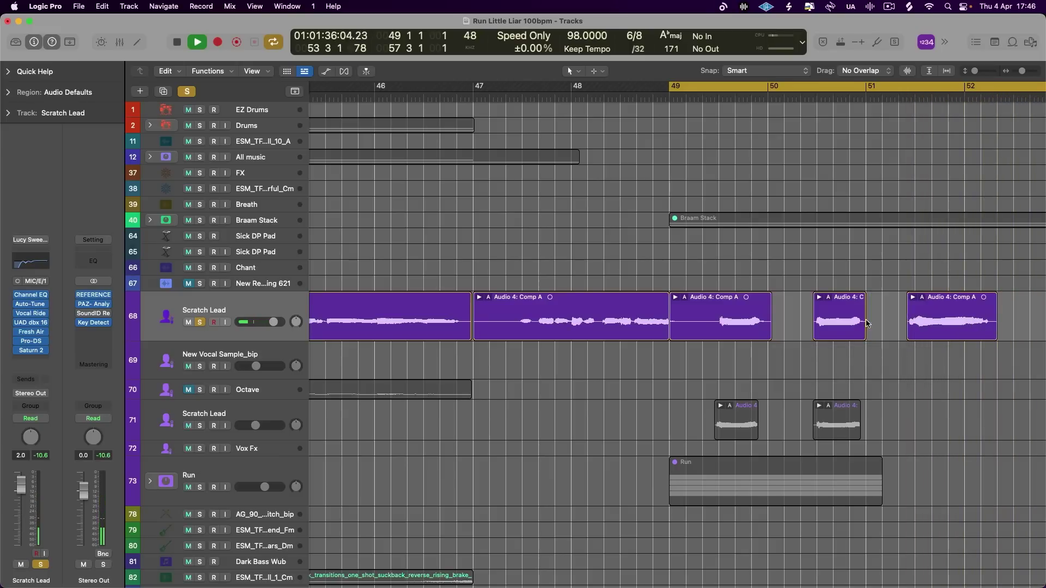
mouse_move(670, 337)
left_mouse_down()
mouse_move(703, 324)
mouse_move(670, 323)
left_mouse_up()
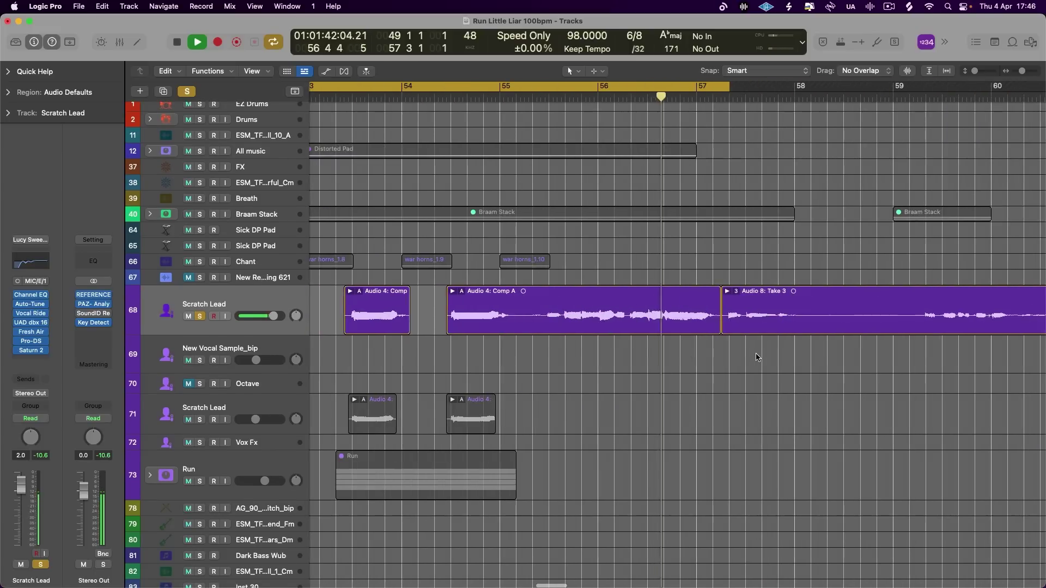
- Cut out the gap just after bar 55 on Scratch Lead track 68 and replay the soloed track
key("space")
left_click_drag(516, 314, 544, 328)
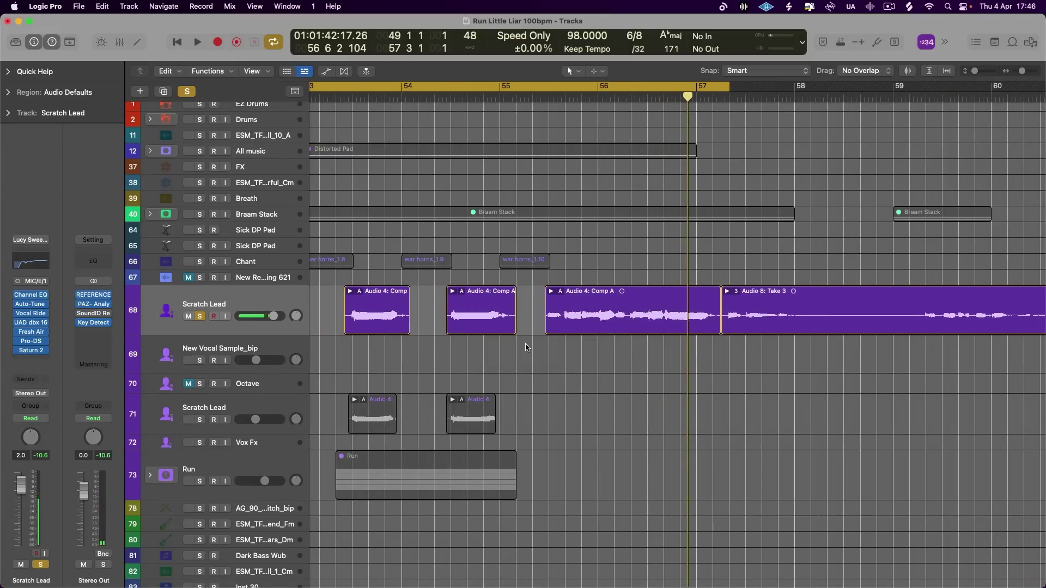
key("space")
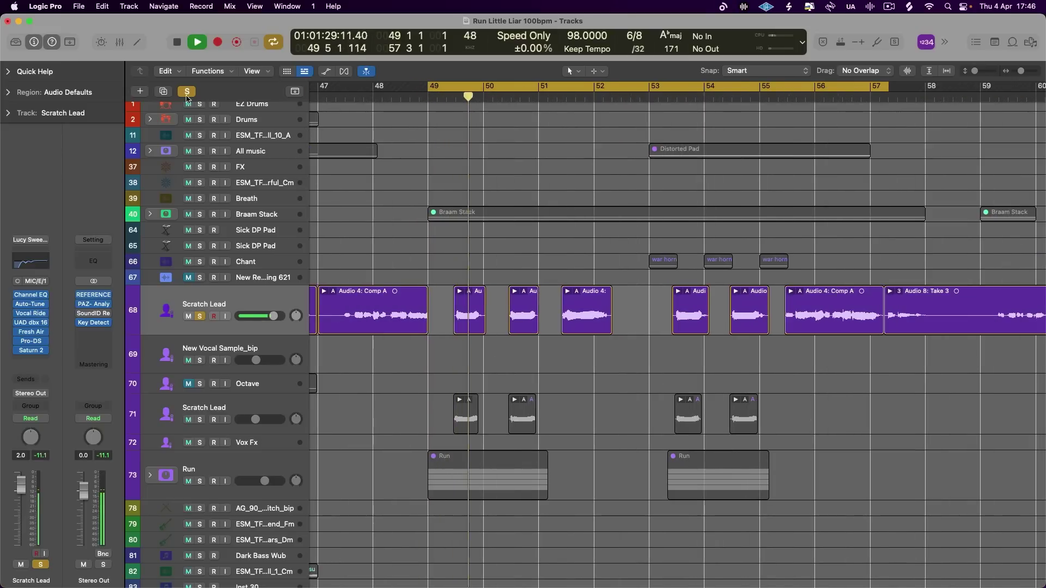
- Clear the solo and play the cycled section with the full mix
left_click(185, 92)
key("space")
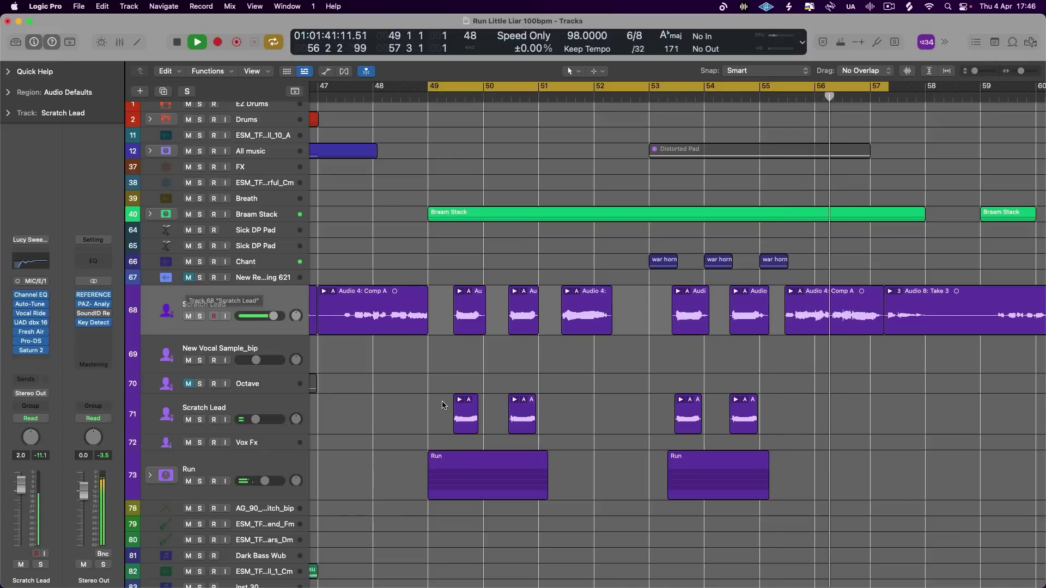
key("space")
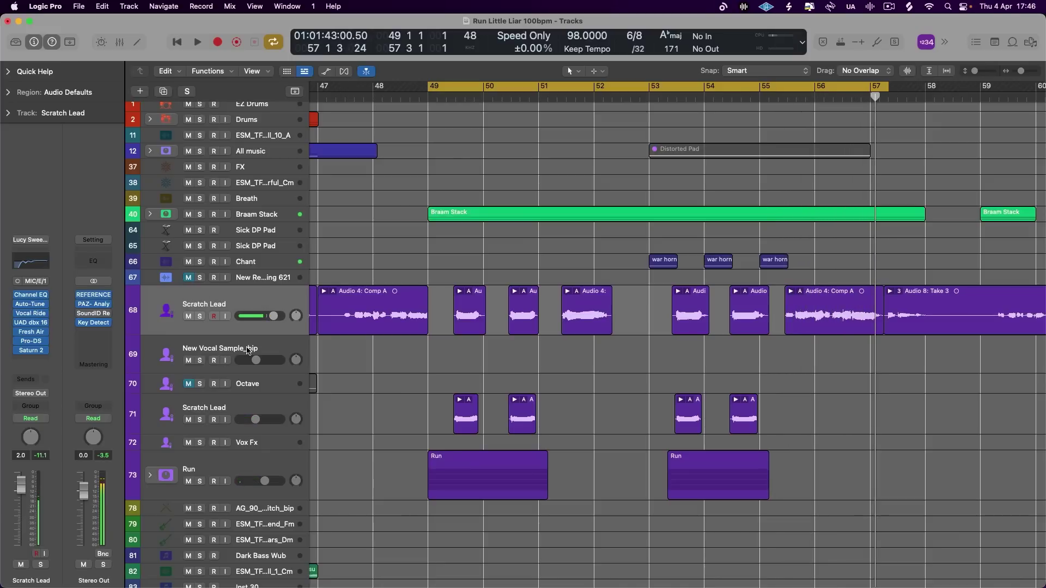
- Bypass Faturator on Run, Decapitator on Scratch Lead 71 and Saturn 2 on Scratch Lead 68, and play the undistorted mix
left_click(272, 463)
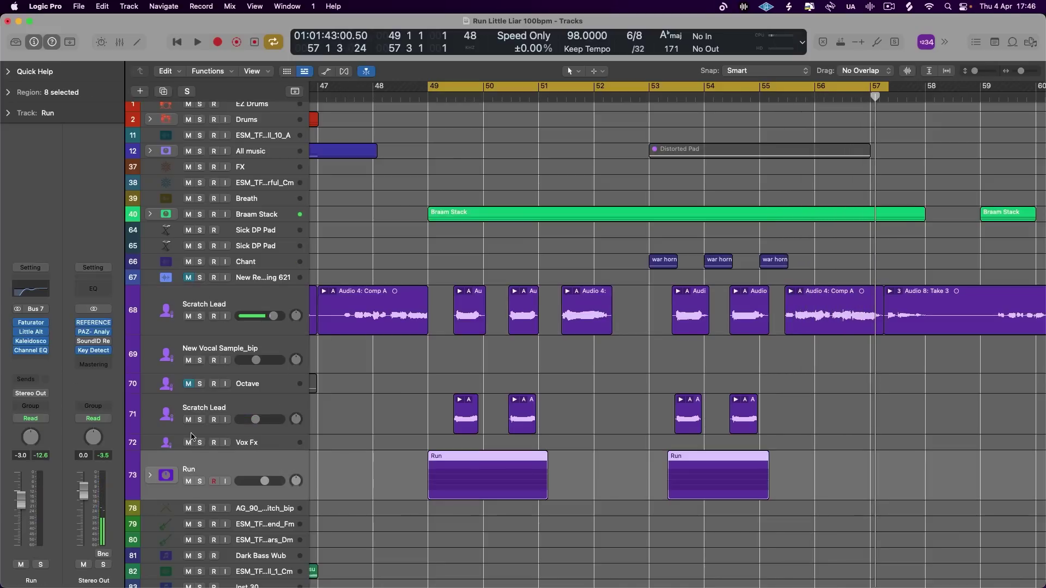
left_click(264, 449)
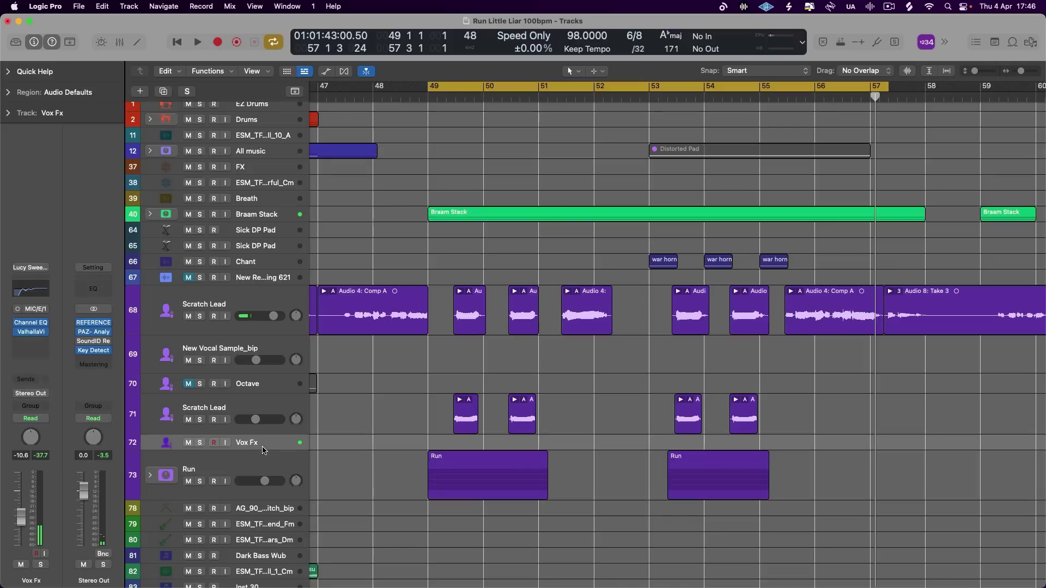
left_click(251, 403)
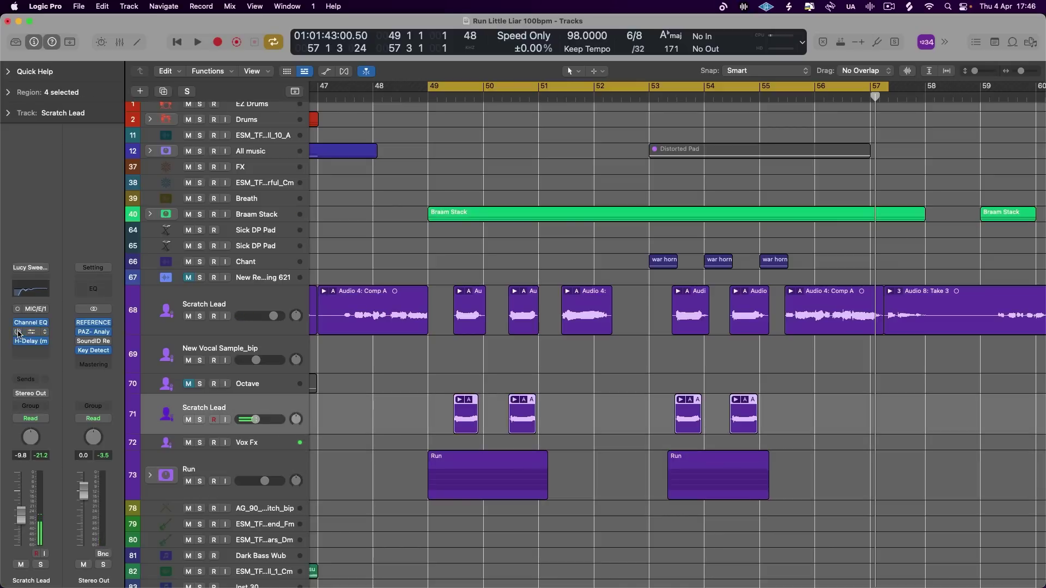
left_click(217, 308)
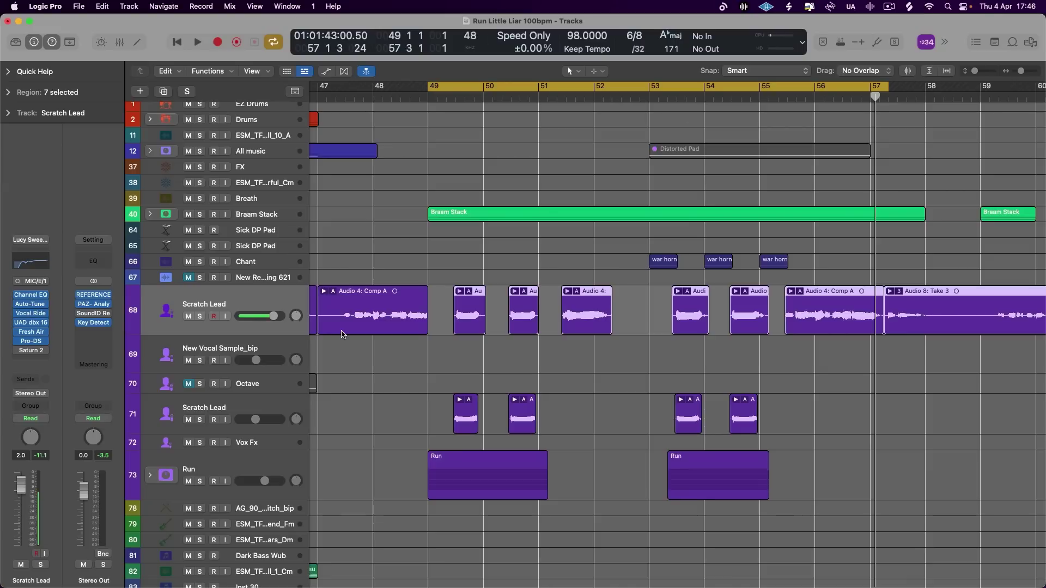
key("space")
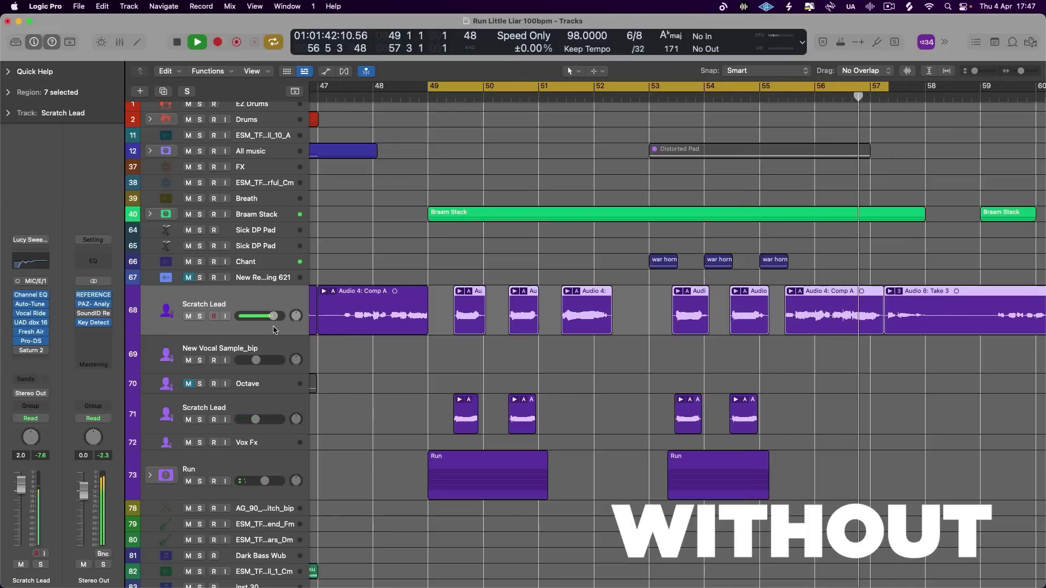
key("space")
- Lower Scratch Lead track 68 to 0.0 dB and re-enable the distortion plug-ins on Run and both Scratch Lead tracks
left_click_drag(270, 316, 268, 317)
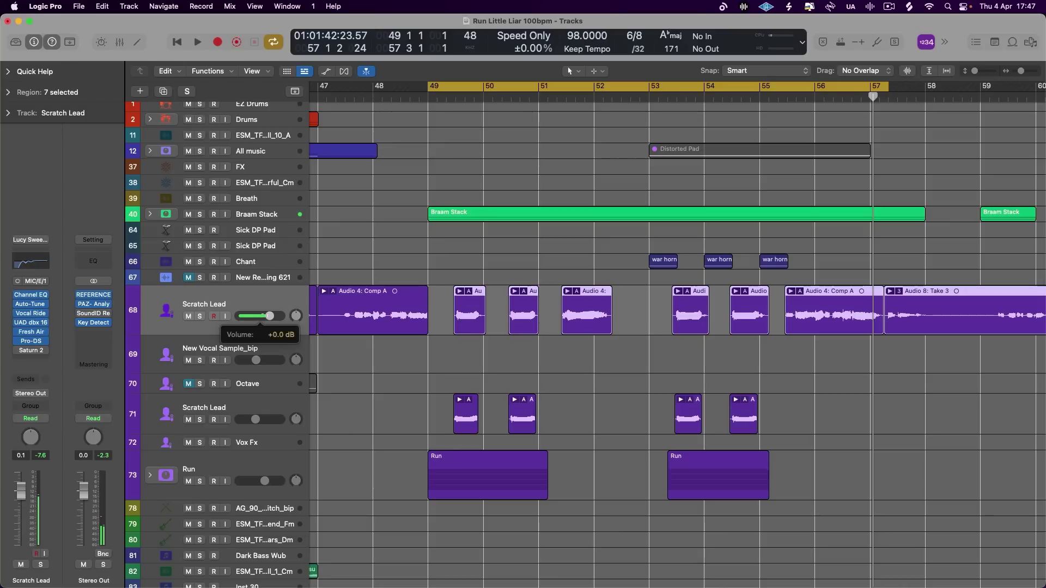
left_click(263, 477)
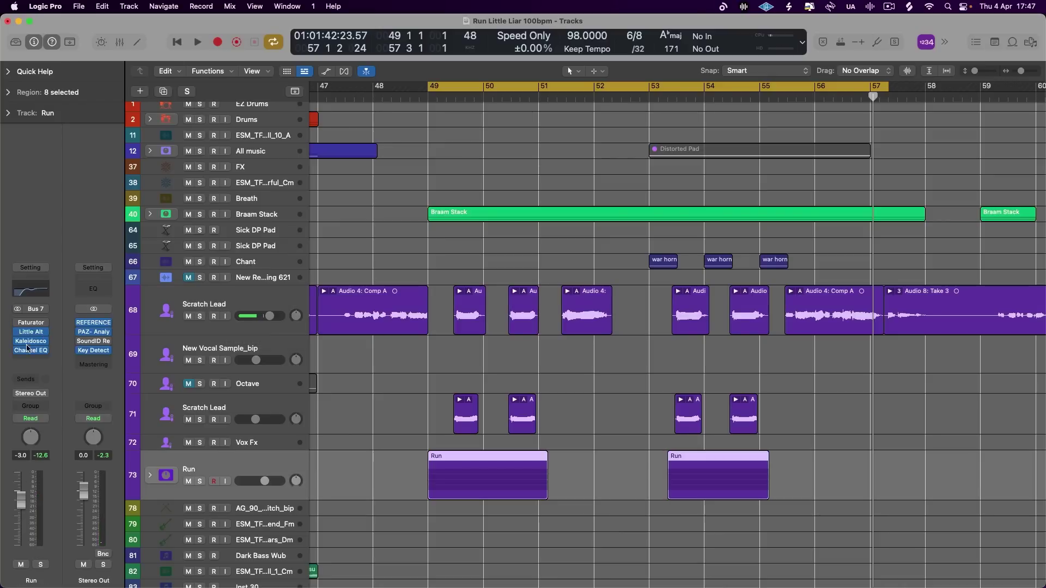
left_click(227, 418)
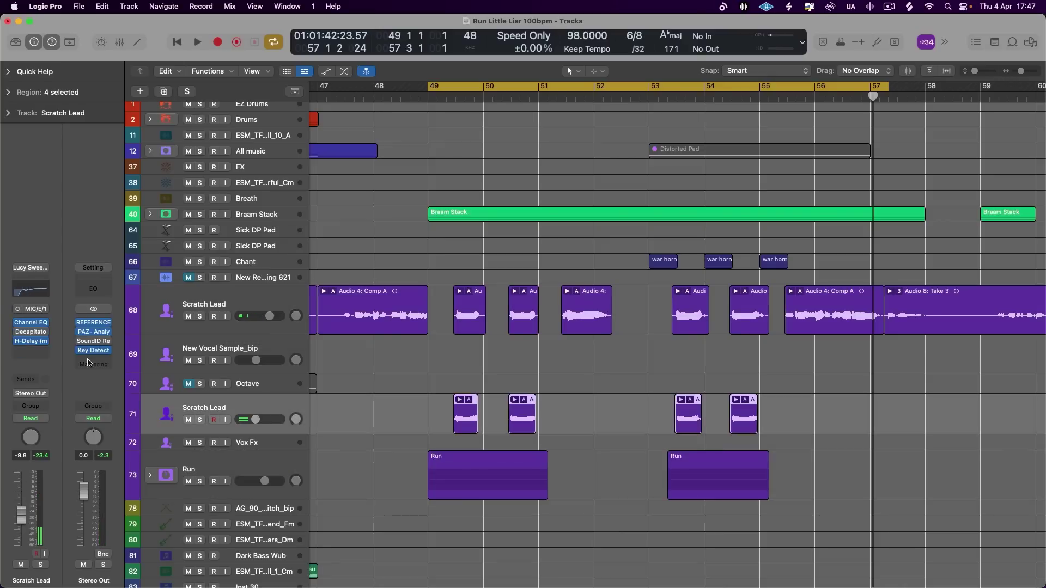
left_click(265, 293)
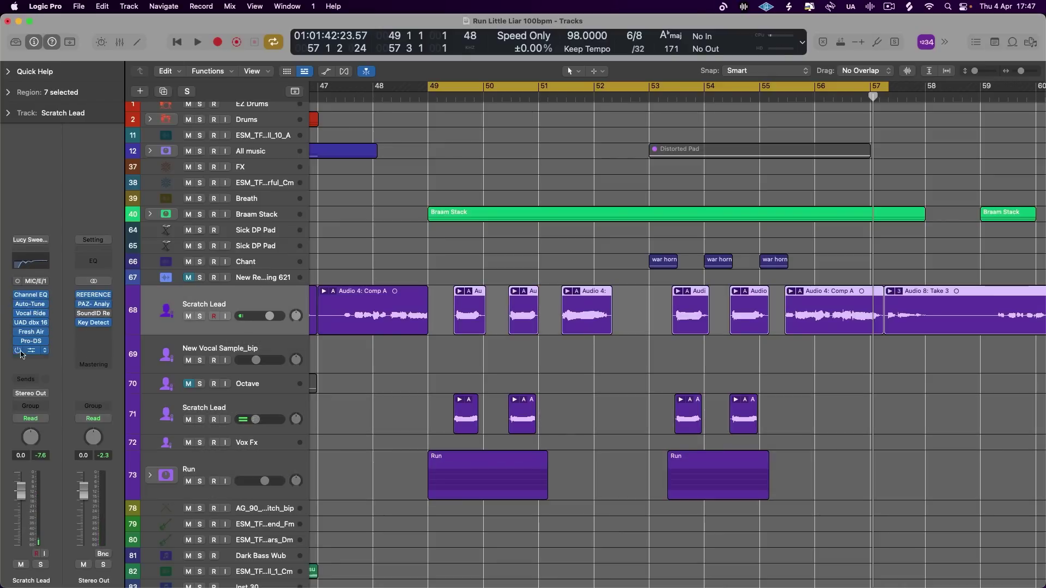
- Play the full mix with the distortion enabled and inspect the Faturator settings on the Run stack
key("space")
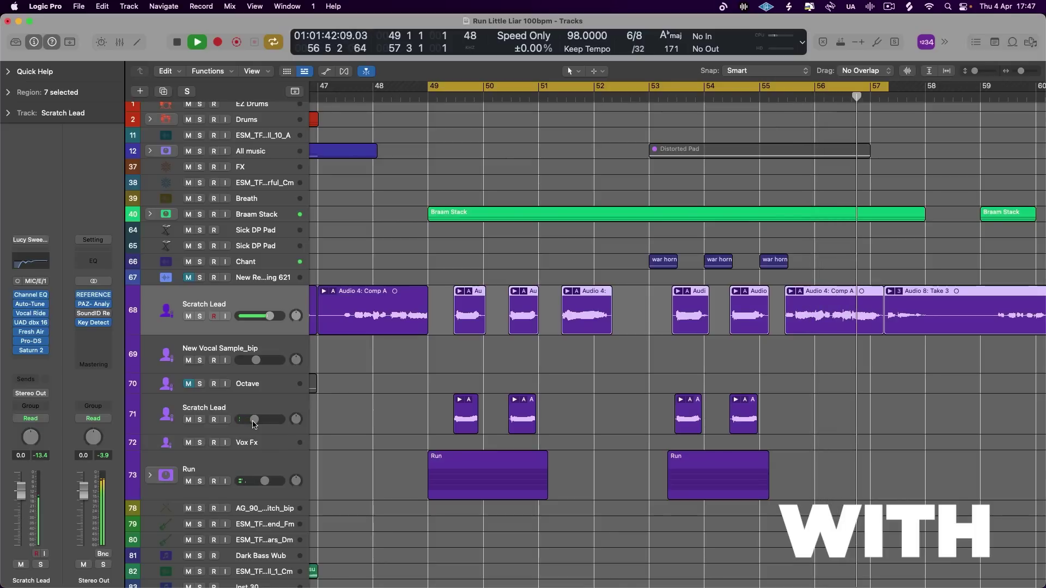
key("space")
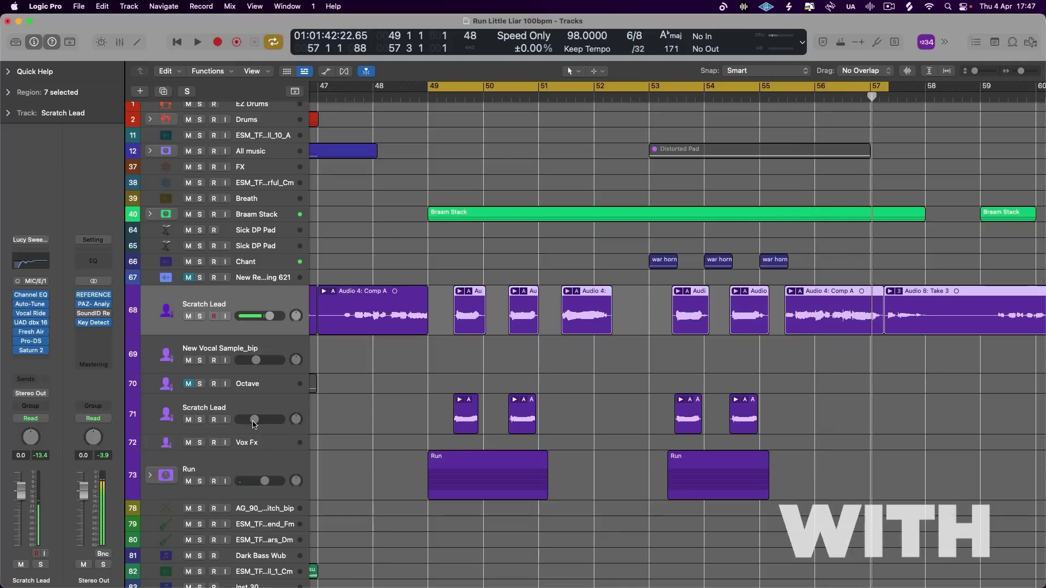
left_click(216, 471)
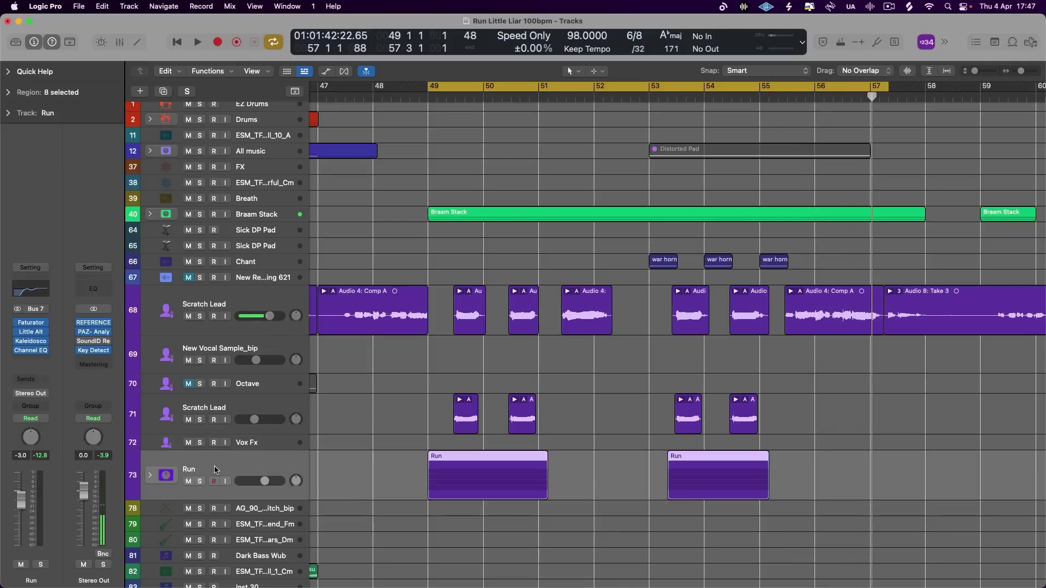
left_click(33, 326)
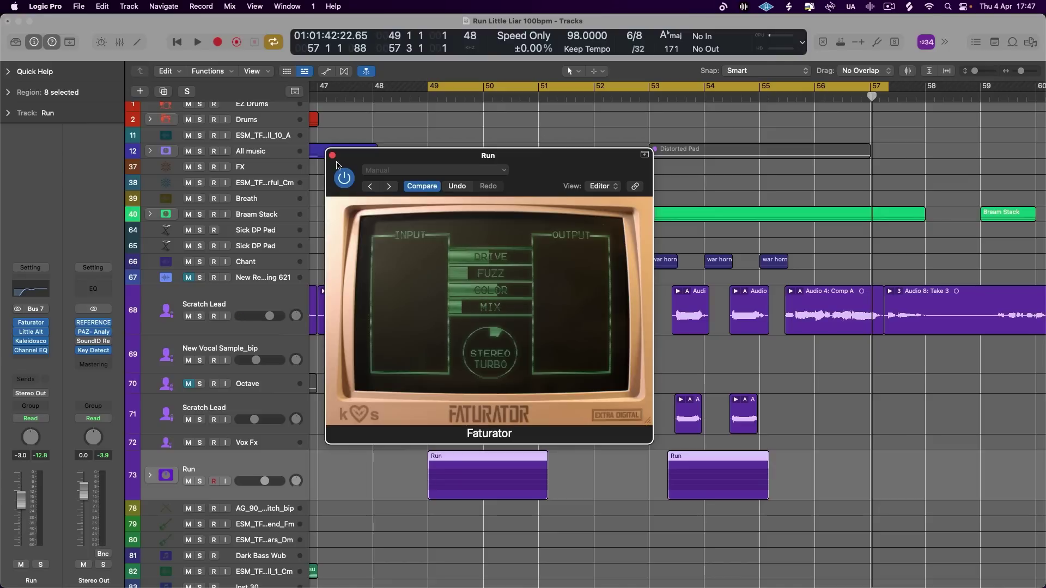
left_click(332, 156)
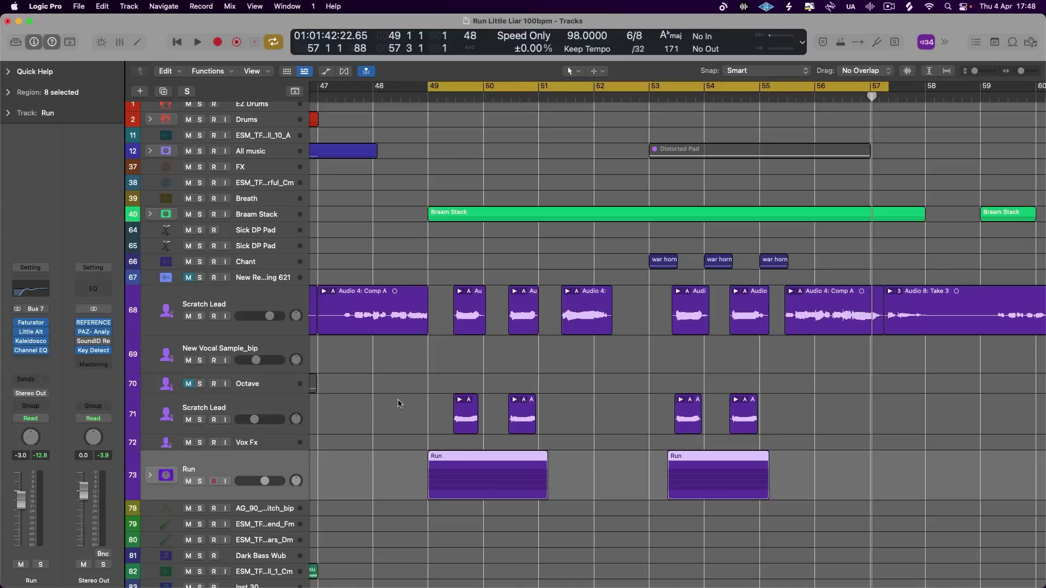
left_click(250, 301)
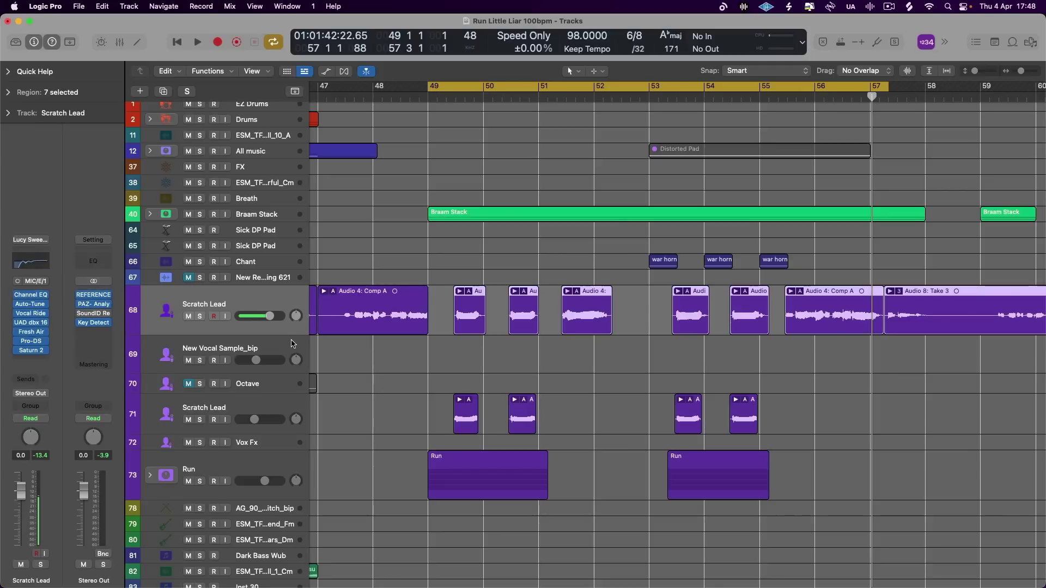
left_click_drag(293, 334, 293, 331)
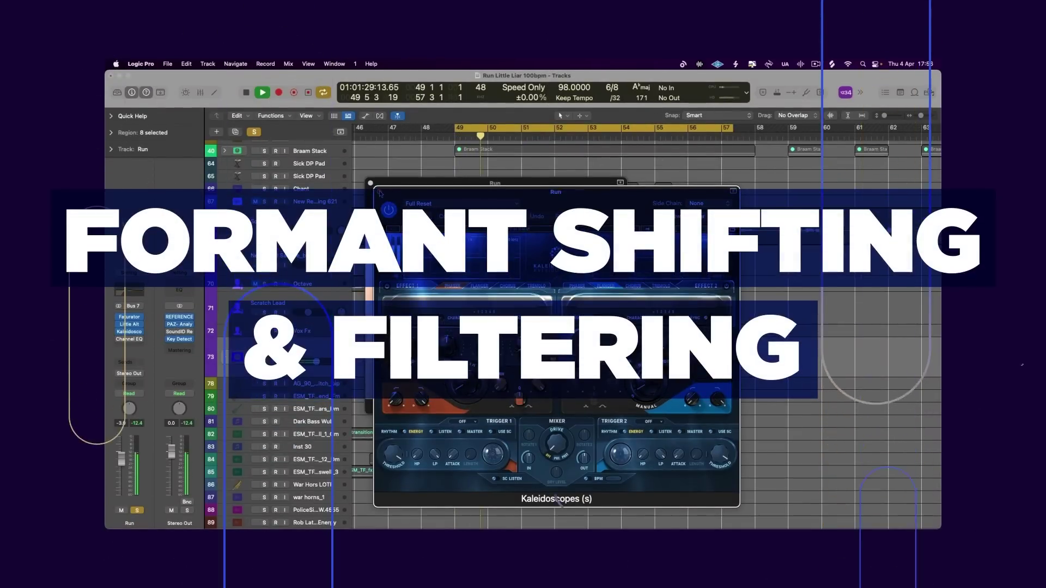
- Close the Kaleidoscopes and Faturator windows of the Run stack and stop playback
left_click(380, 191)
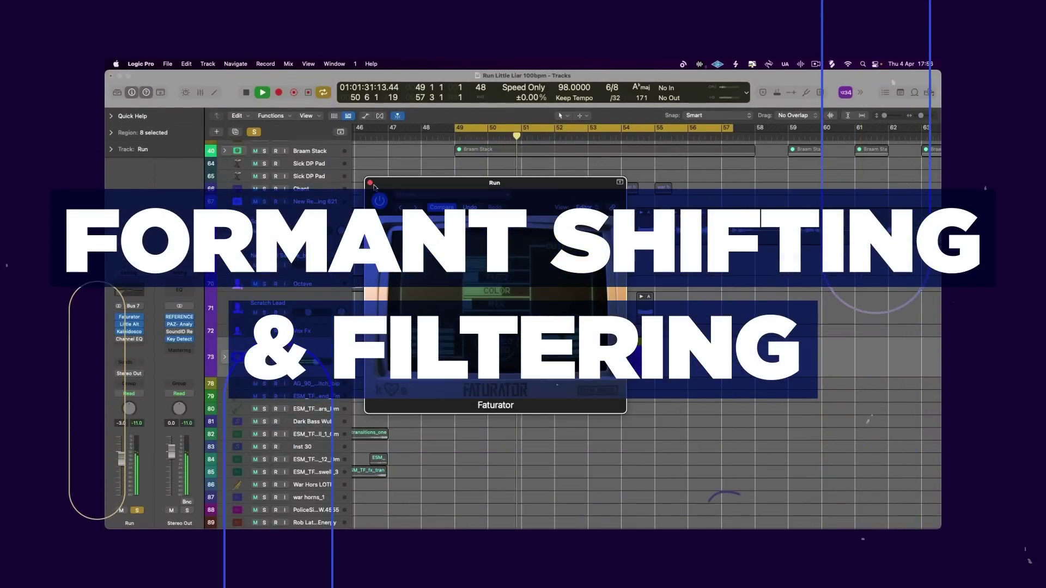
key("space")
left_click(370, 183)
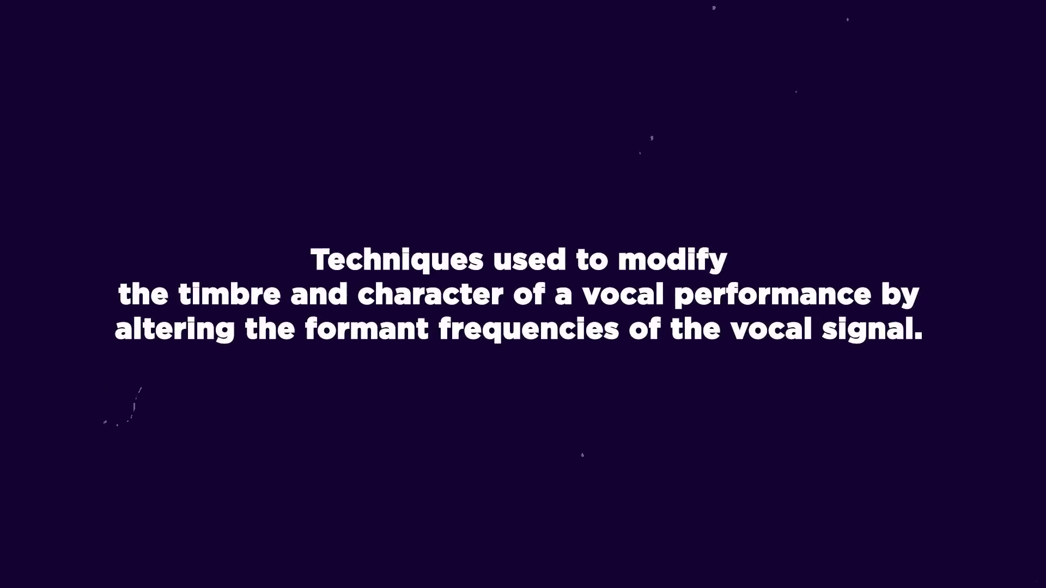
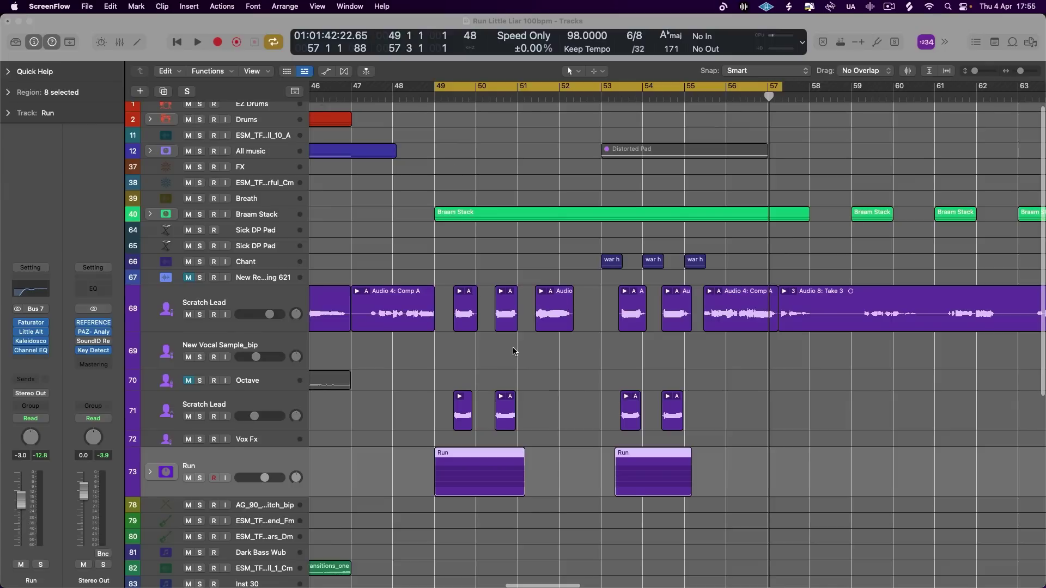
- Solo the Run stack and open its Little AlterBoy plug-in
scroll(514, 351, "down", 2)
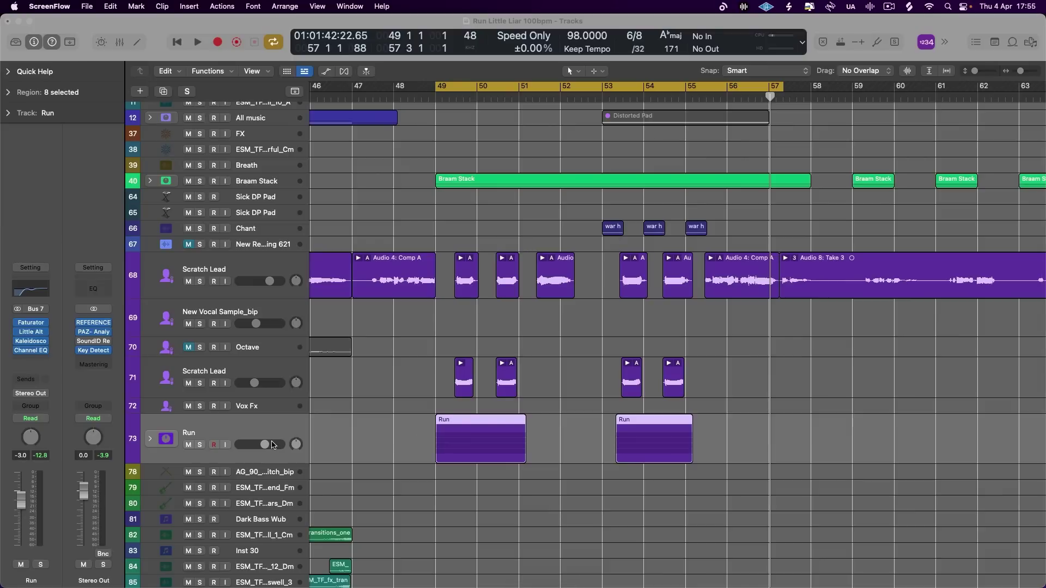
left_click(200, 445)
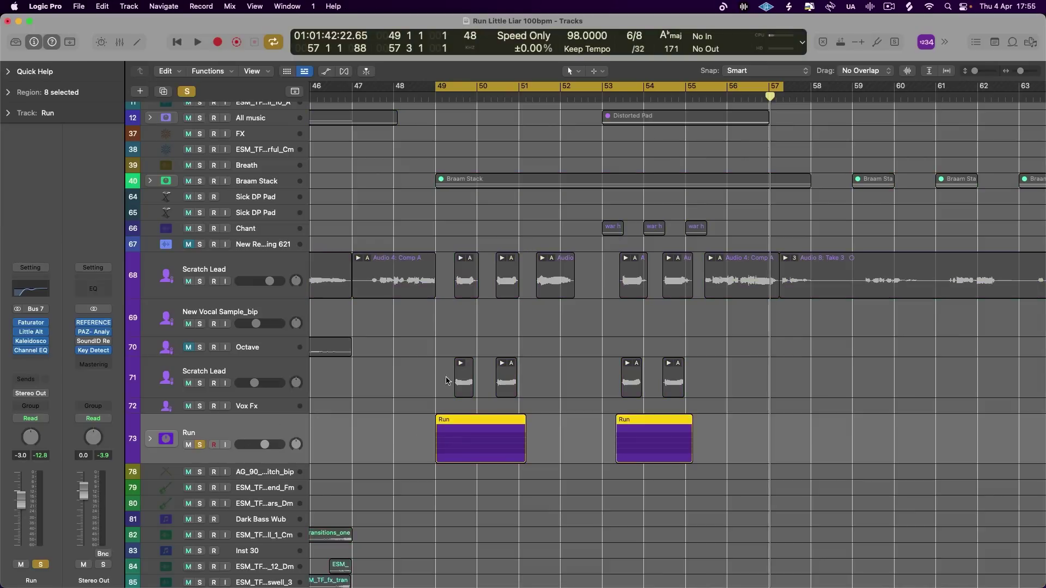
scroll(545, 354, "down", 6)
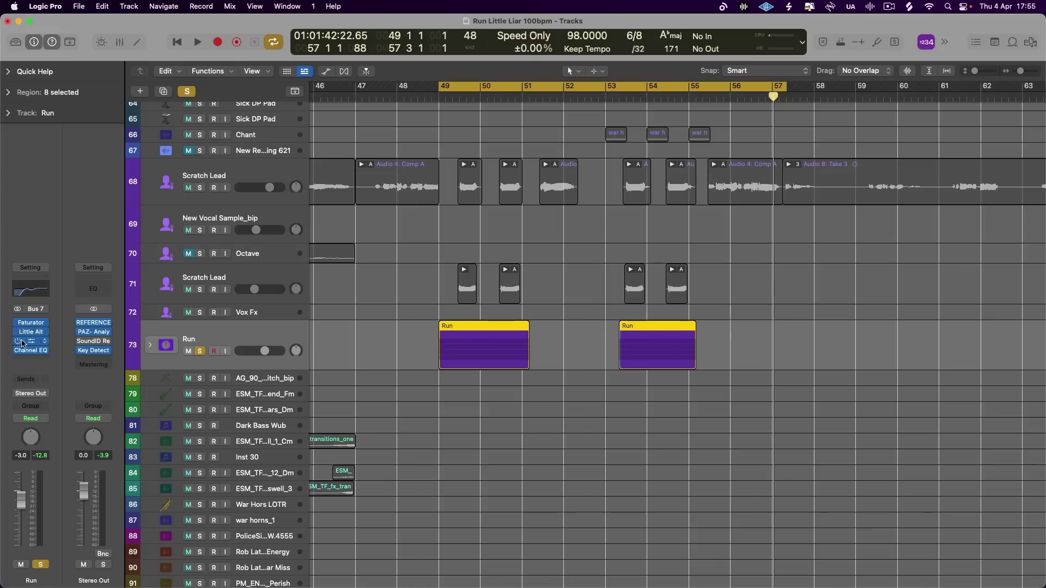
left_click(30, 334)
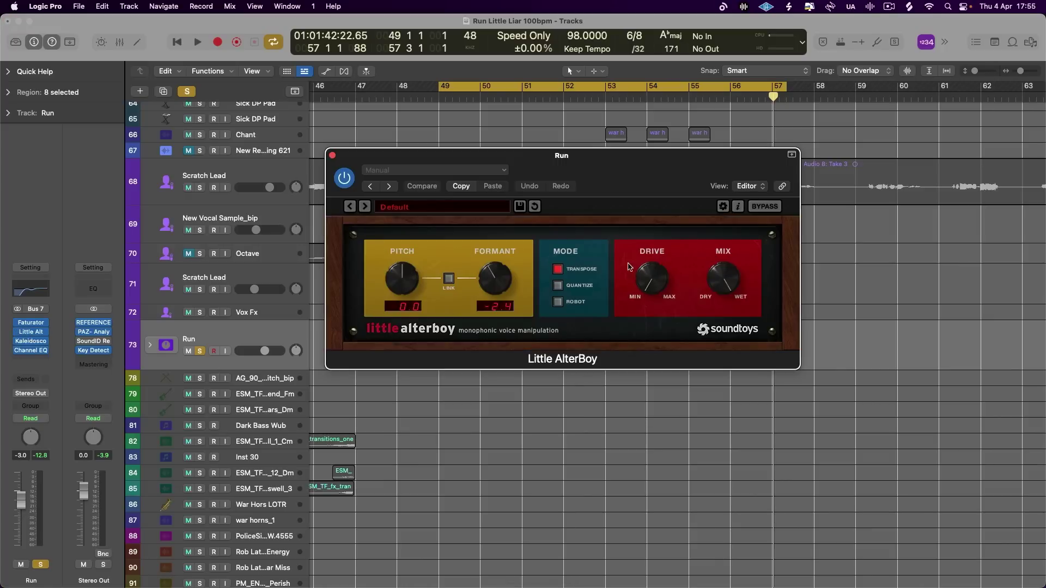
- Play the Run stack with all its plug-ins bypassed and look through its tracks Audio 5 to Audio 8
left_click(331, 155)
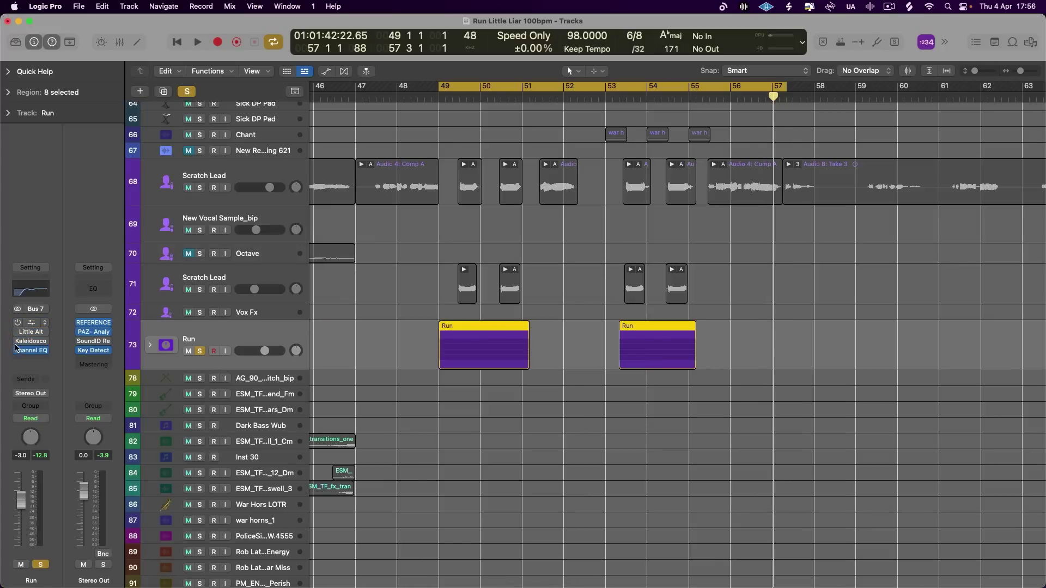
key("space")
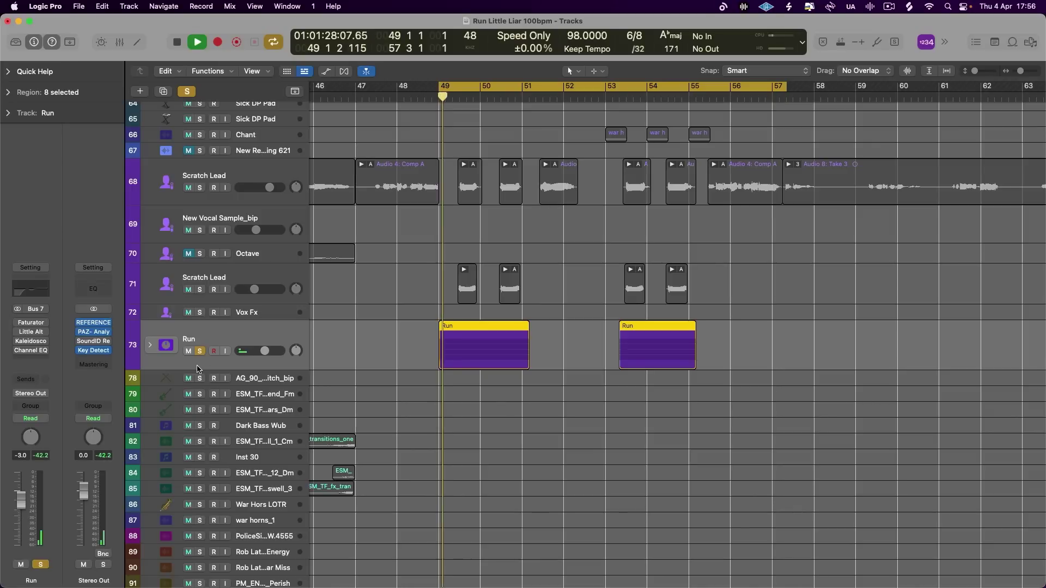
left_click(150, 345)
scroll(357, 390, "down", 3)
key("space")
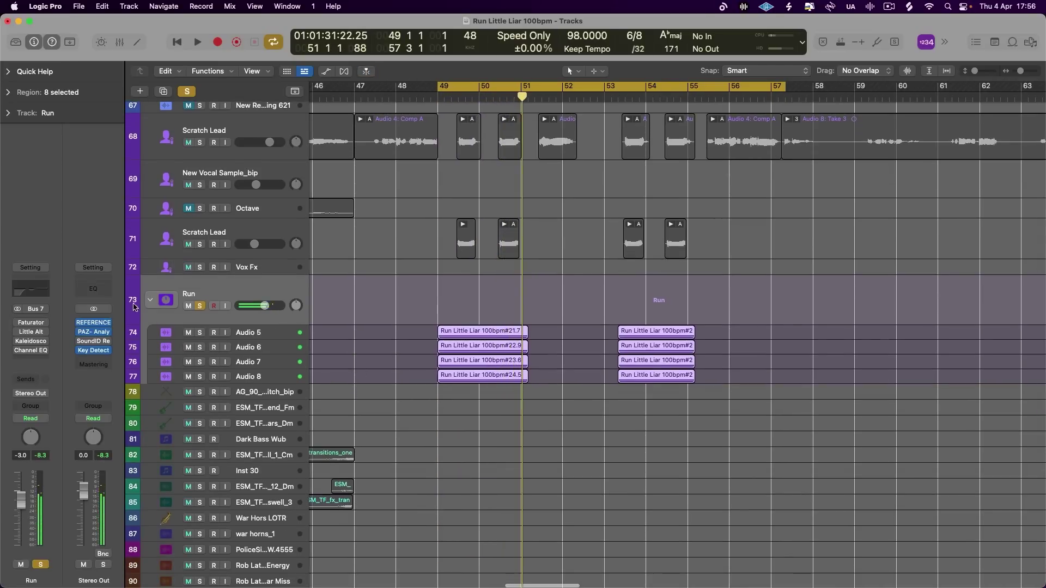
left_click(149, 301)
scroll(426, 400, "up", 5)
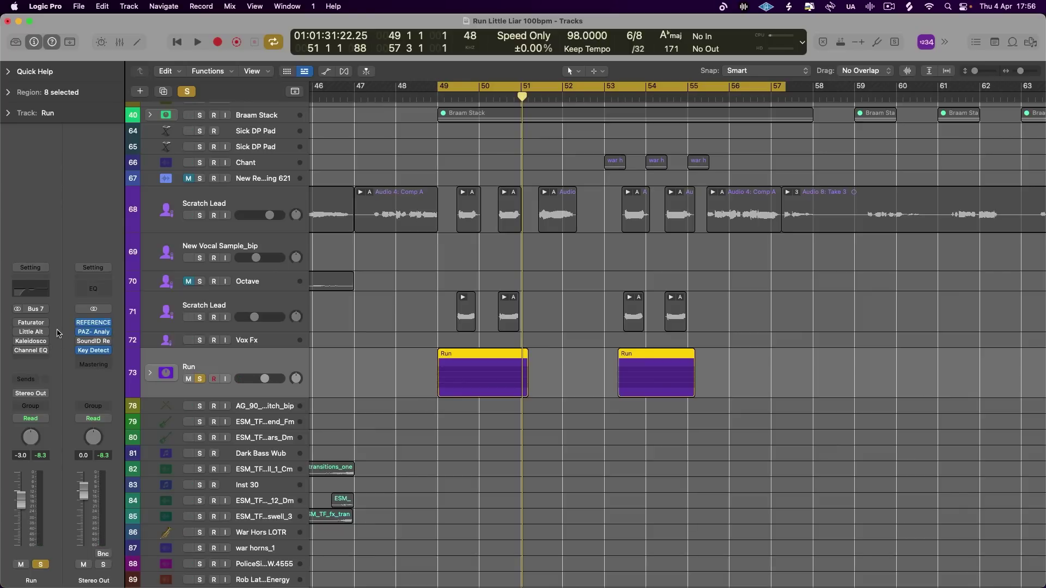
- Re-enable Little AlterBoy on the Run stack and listen to the formant shift on its own
left_click(30, 332)
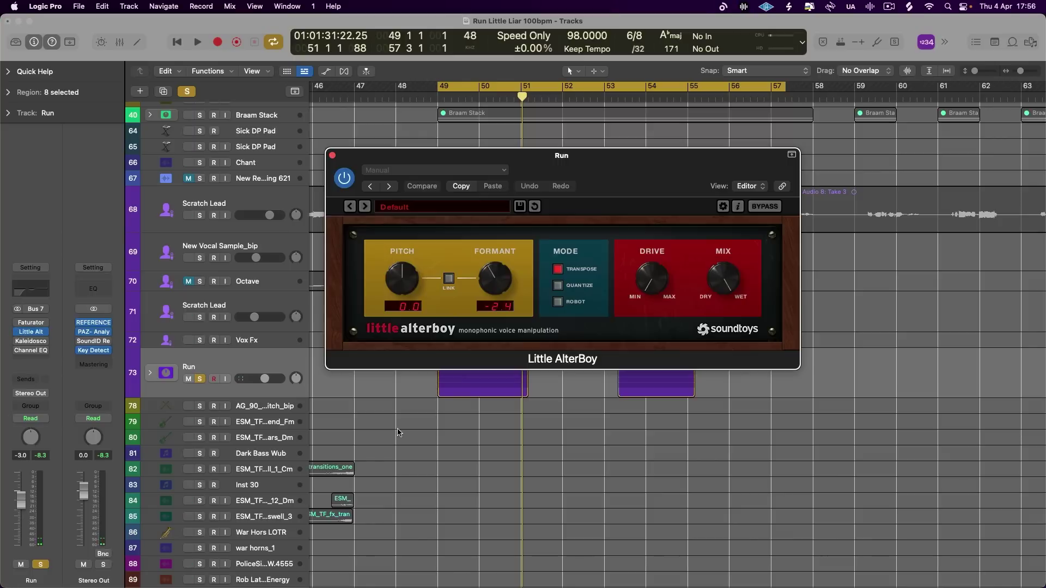
key("space")
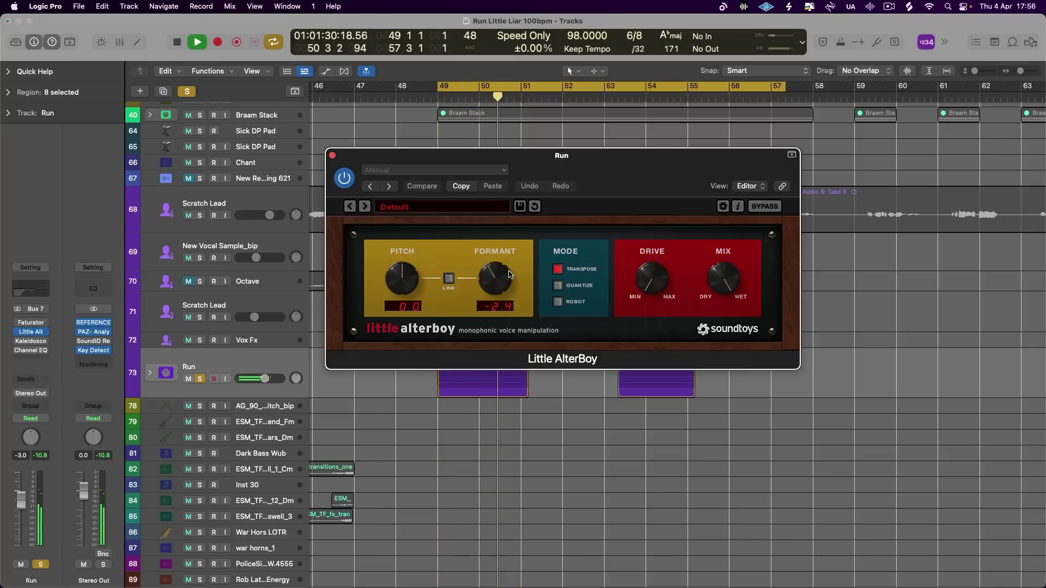
key("space")
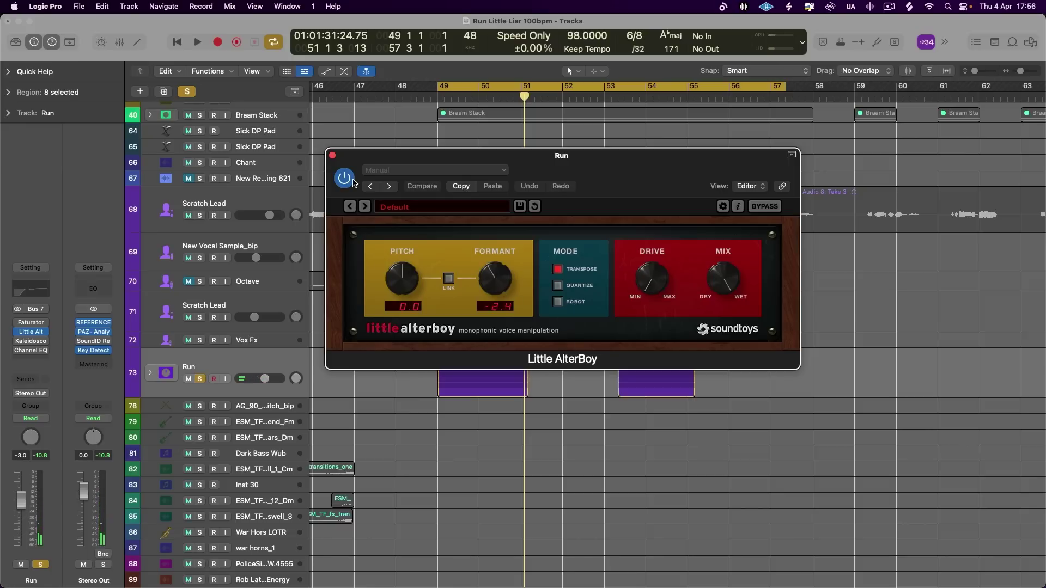
left_click(332, 156)
- Re-enable Faturator and Kaleidoscopes on the Run stack while playing it, and close both plug-in windows
left_click(30, 325)
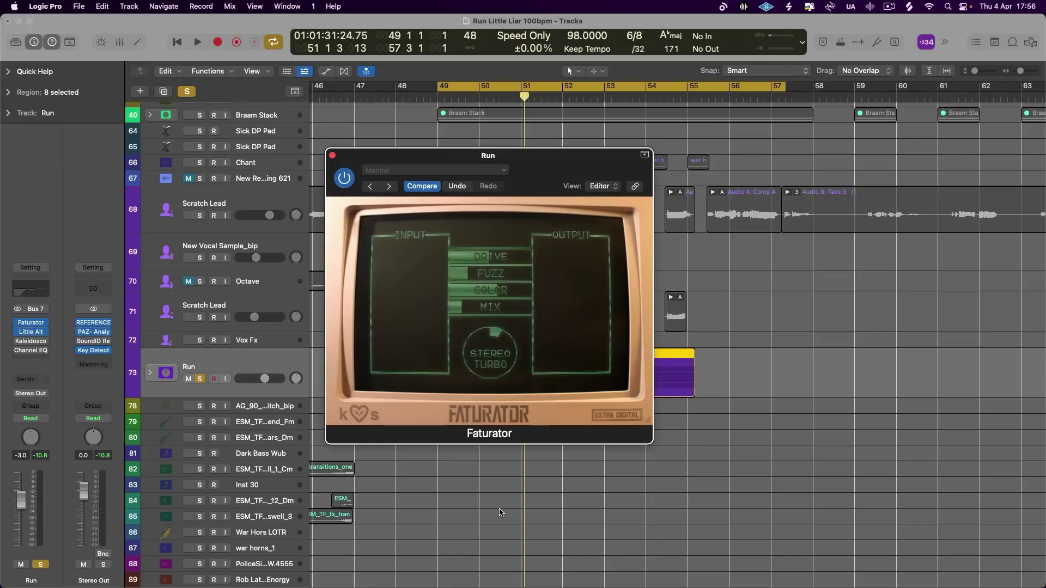
key("space")
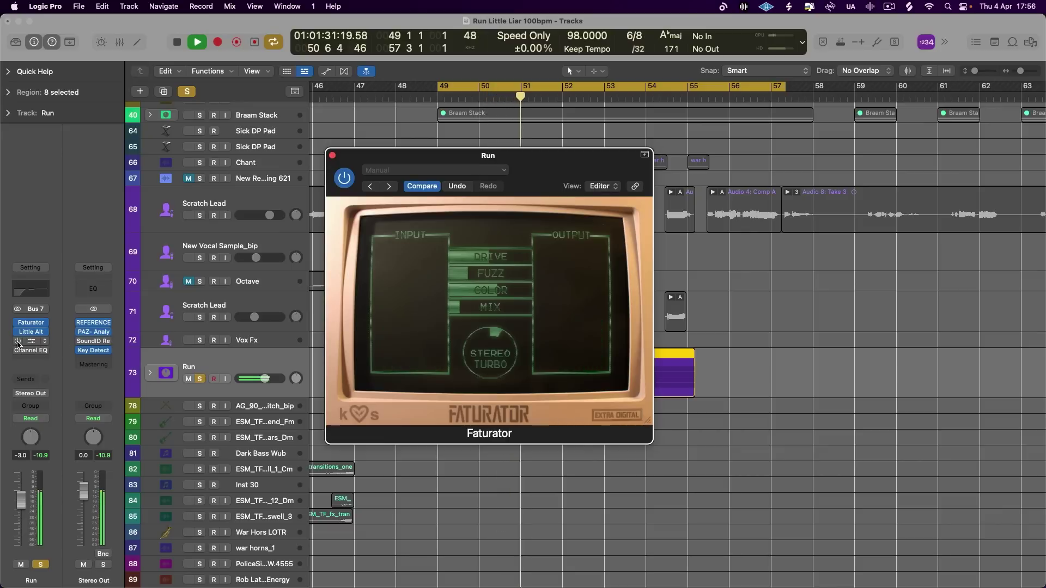
left_click(28, 341)
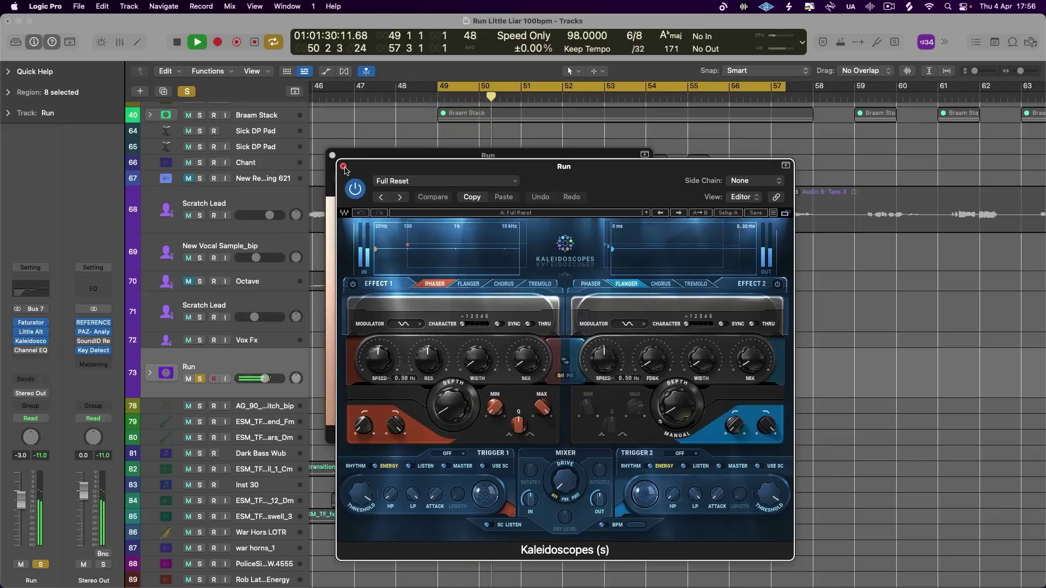
left_click(344, 166)
left_click(332, 155)
key("space")
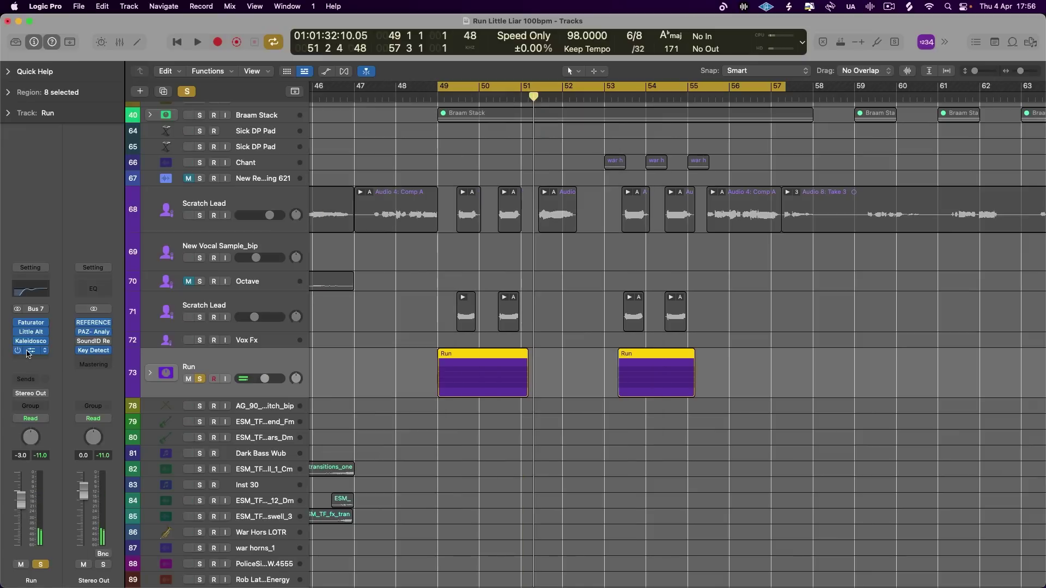
- In the Run stack's Channel EQ, dip the 730 Hz band to -4.7 dB and set the low shelf to 298 Hz at -5.6 dB during playback
left_click(29, 353)
key("space")
left_click_drag(583, 287, 583, 304)
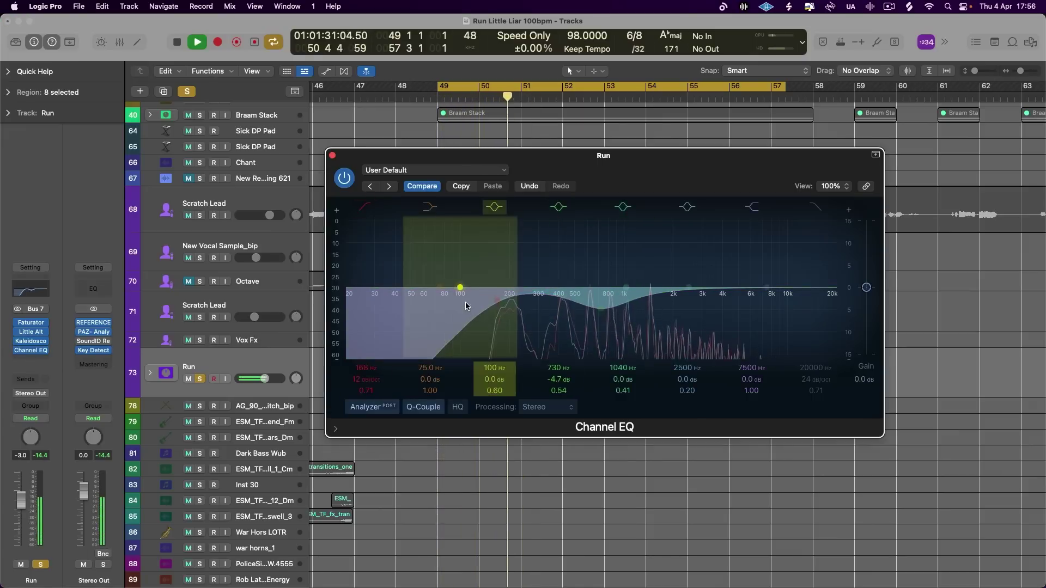
left_click_drag(439, 296, 537, 319)
key("space")
key("space")
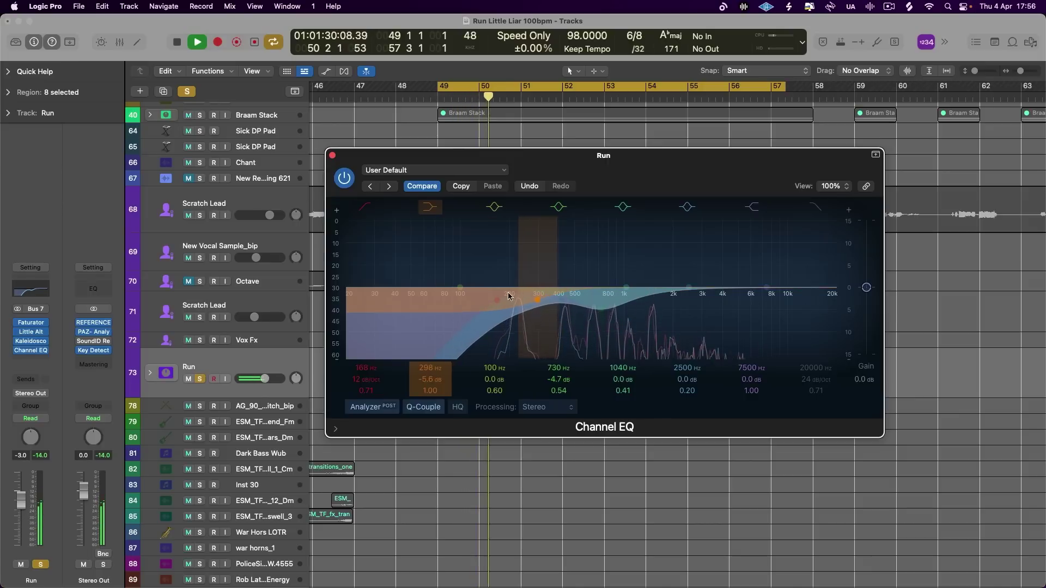
key("v")
key("space")
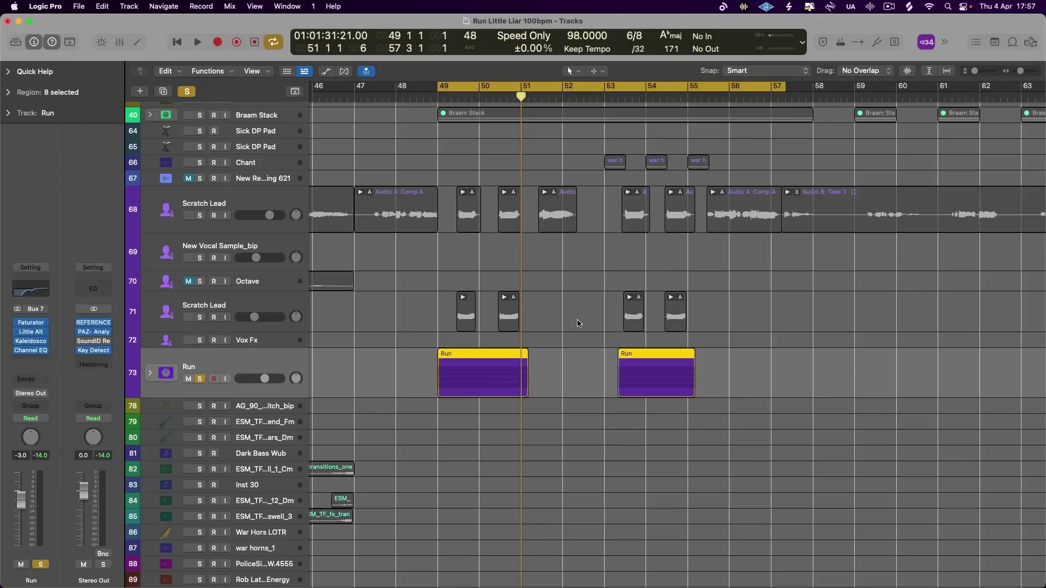
- Clear the solo on the Run stack and solo Scratch Lead track 68 instead
scroll(578, 323, "up", 5)
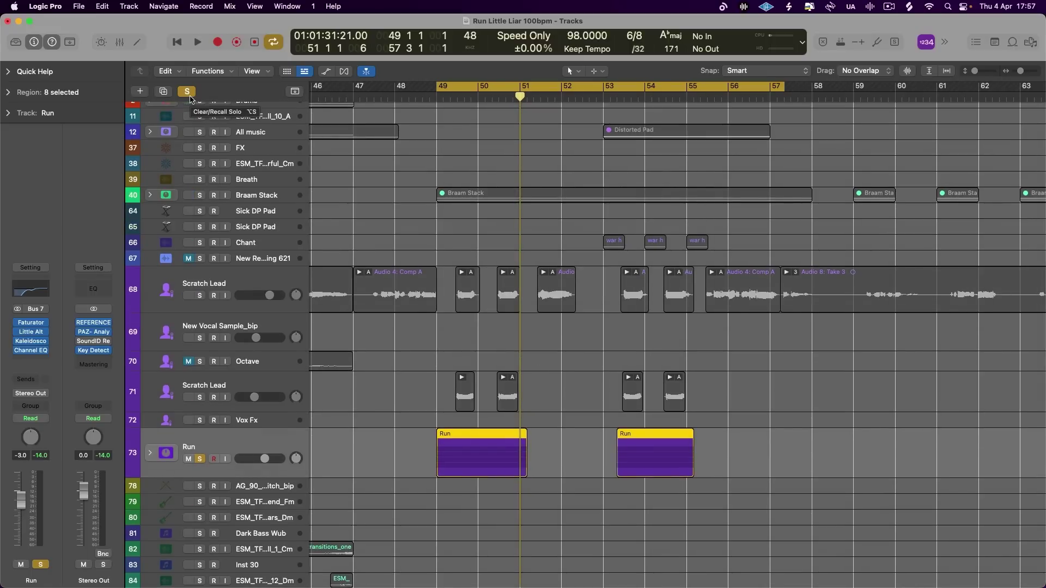
scroll(538, 528, "down", 3)
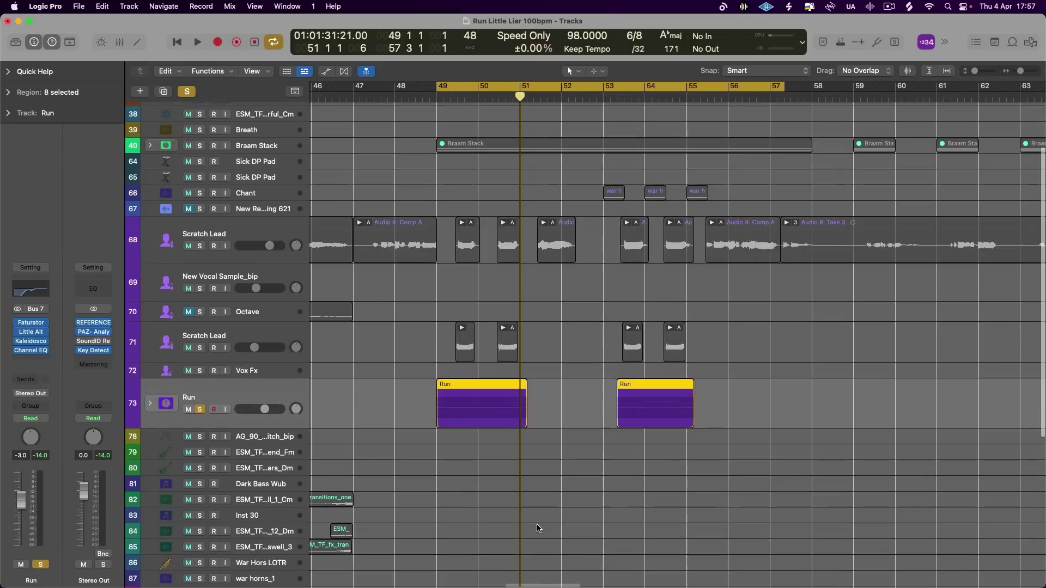
scroll(538, 529, "down", 1)
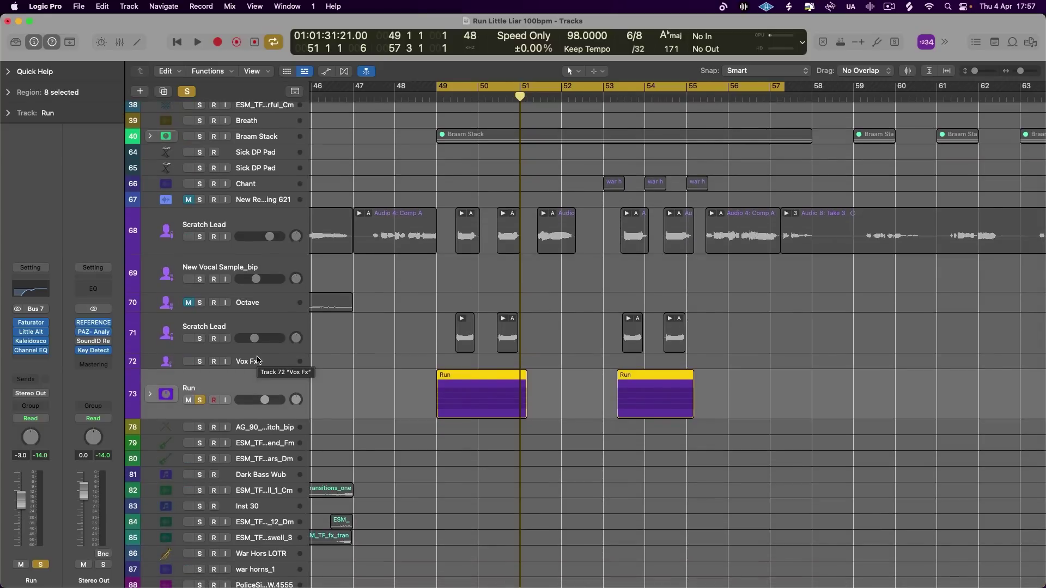
key("s")
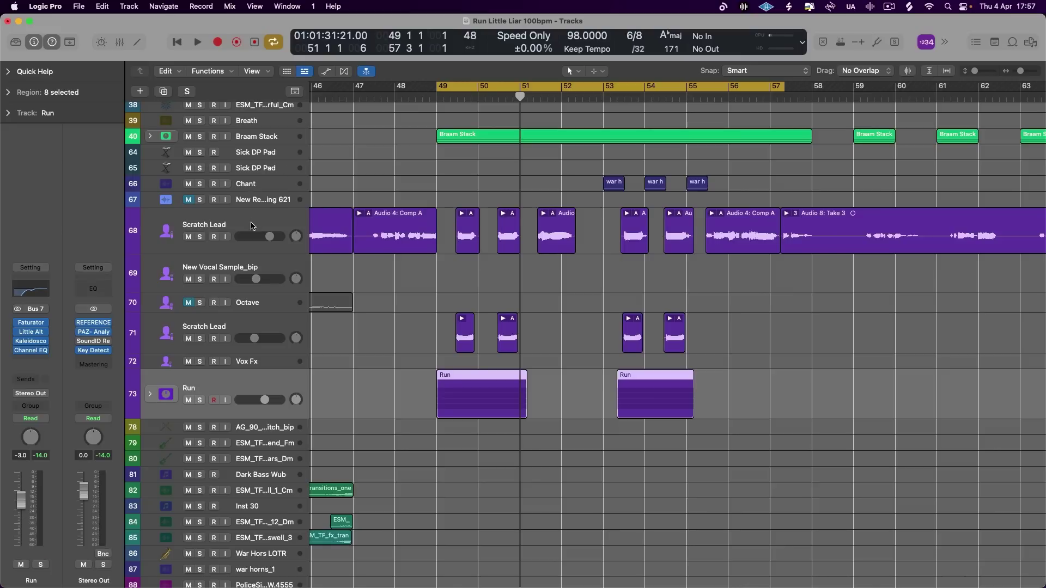
left_click(252, 226)
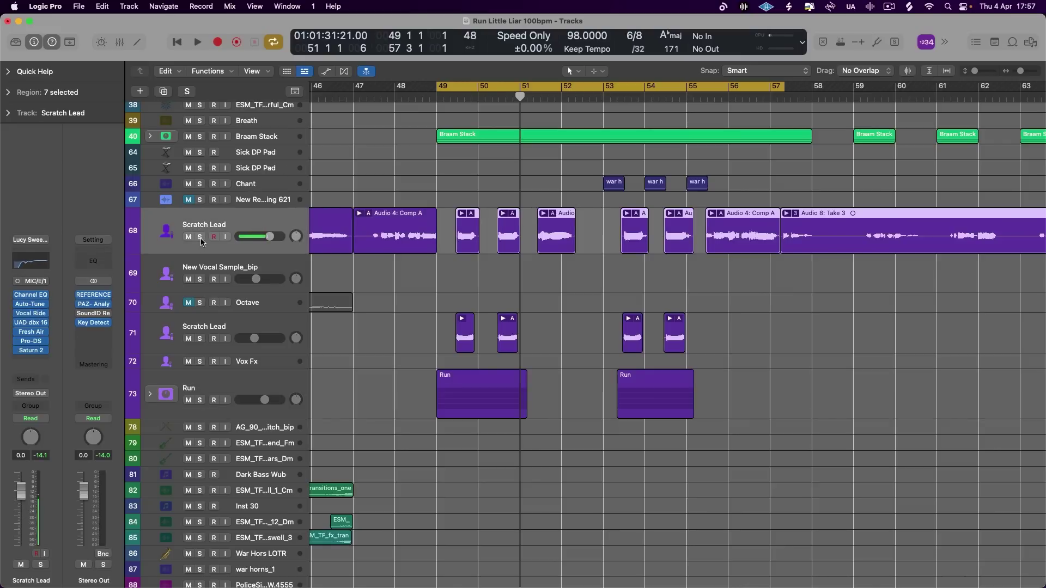
left_click(200, 237)
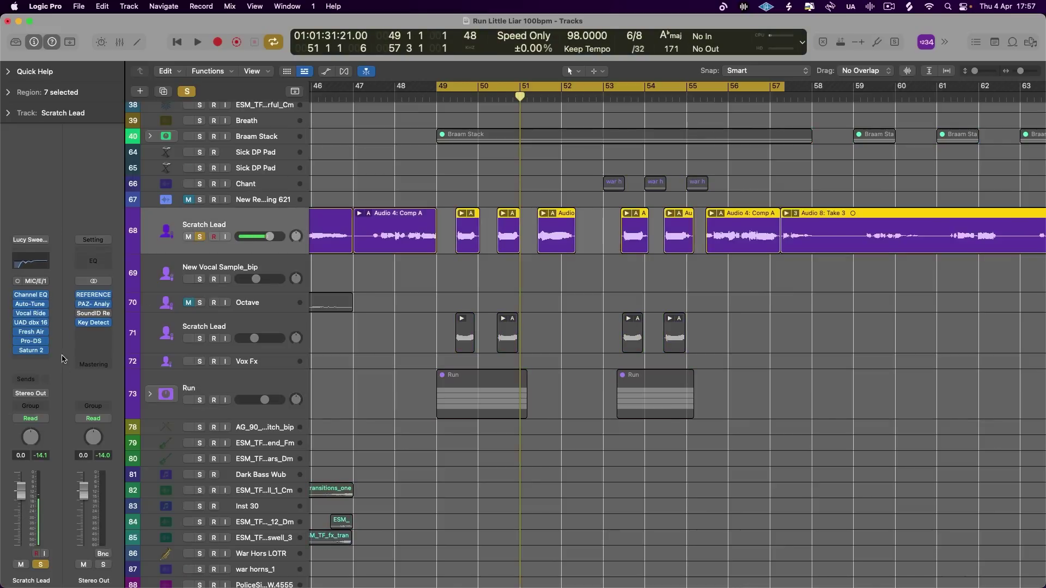
- Insert the Soundtoys Little AlterBoy plug-in after Saturn 2 on Scratch Lead track 68
left_click(31, 360)
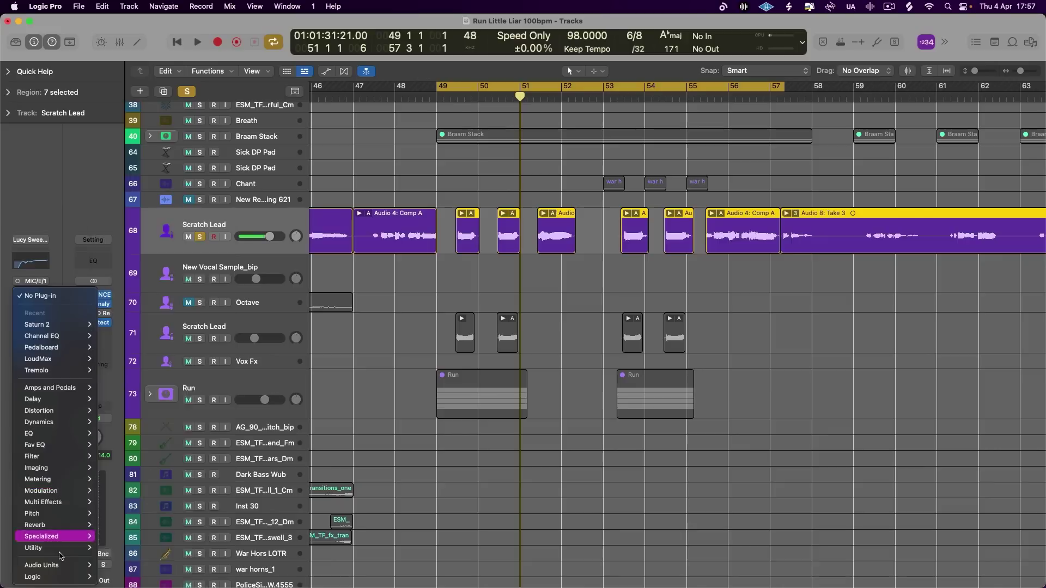
left_click(30, 172)
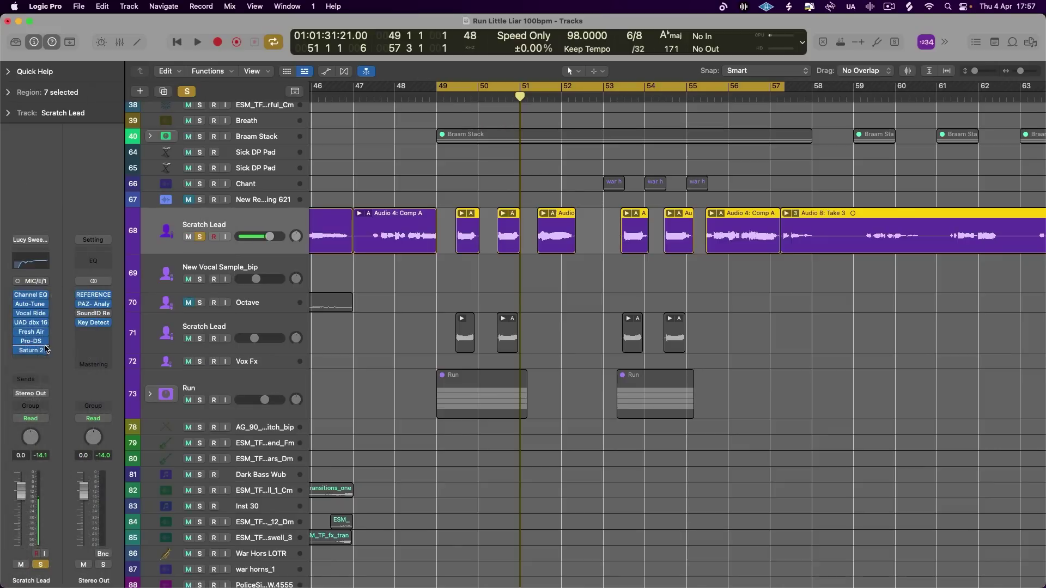
left_click(36, 359)
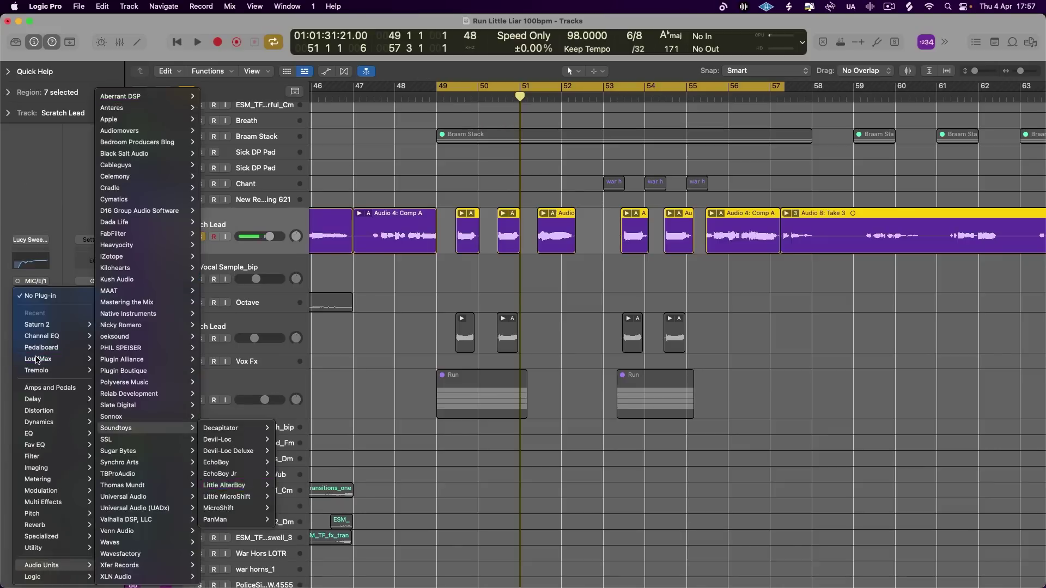
left_click(224, 485)
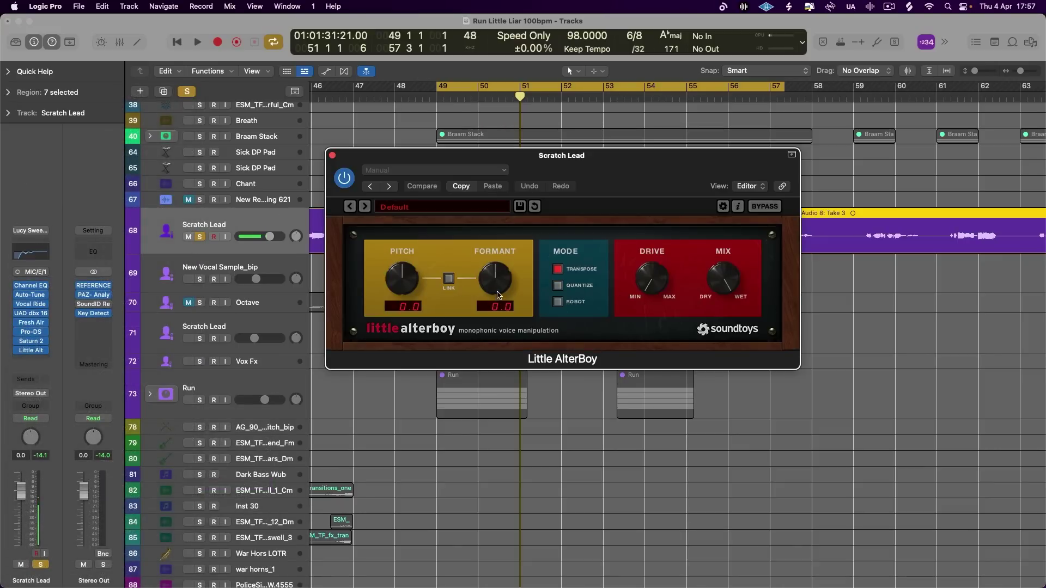
- Try different formant shifts on Scratch Lead in Little AlterBoy, including -2.7, -1.2, -2.6 and -10.8
left_click_drag(497, 295, 508, 209)
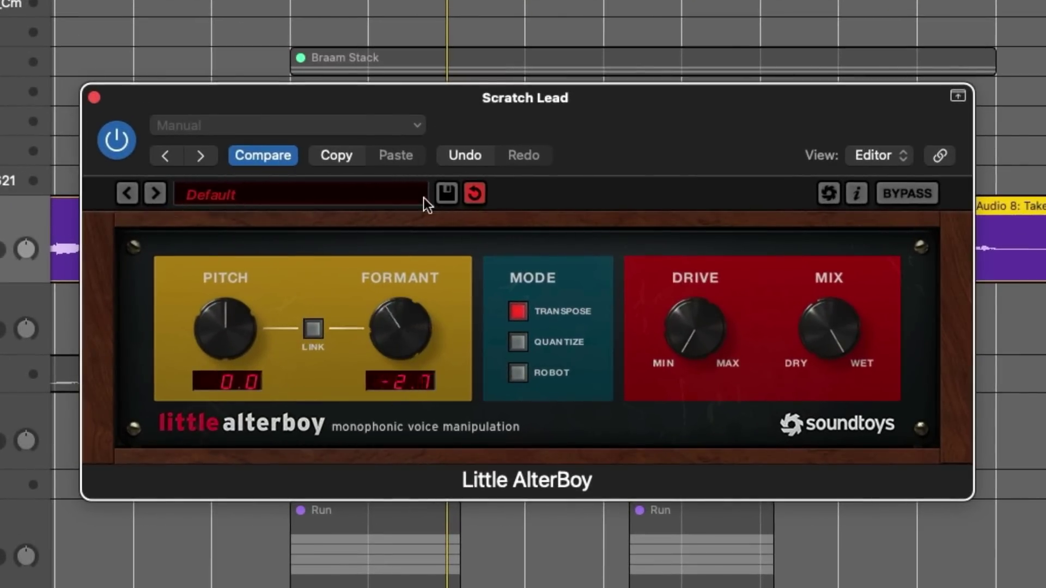
left_click_drag(423, 198, 405, 335)
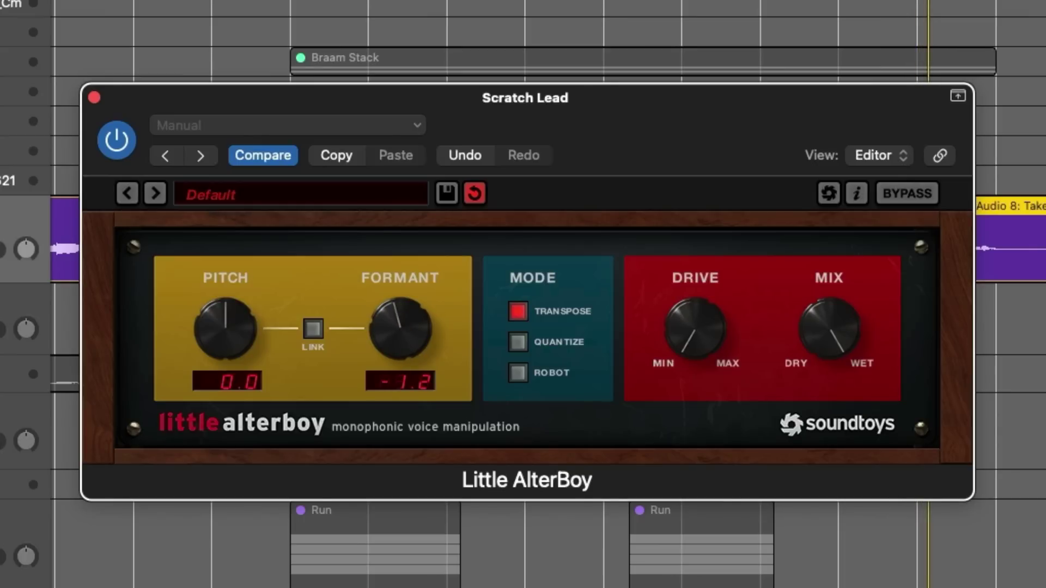
mouse_move(394, 316)
left_mouse_down()
mouse_move(394, 370)
mouse_move(403, 194)
mouse_move(402, 359)
mouse_move(392, 369)
mouse_move(392, 317)
left_mouse_up()
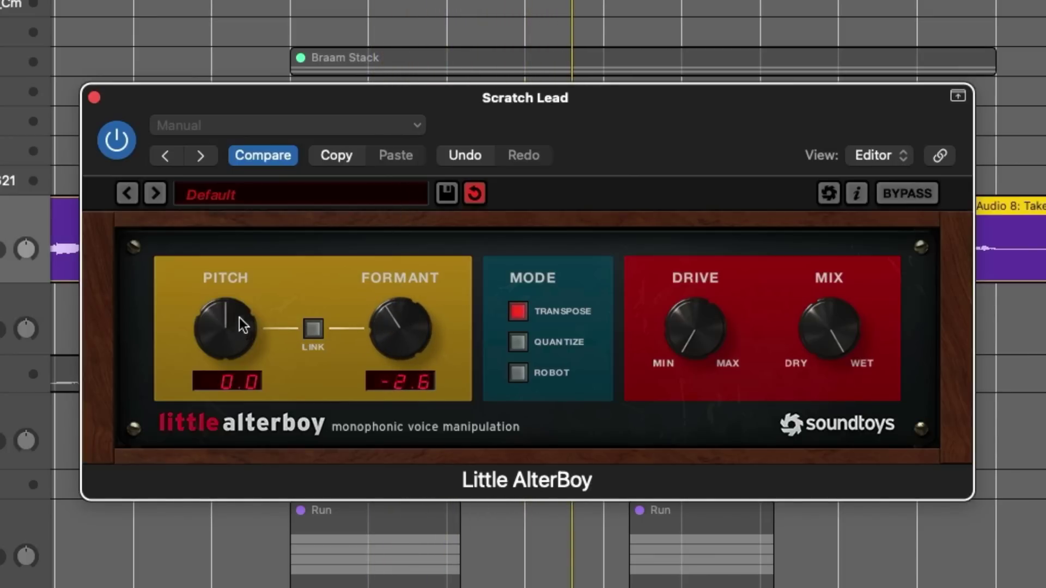
left_click_drag(243, 326, 232, 269)
left_click_drag(400, 329, 421, 266)
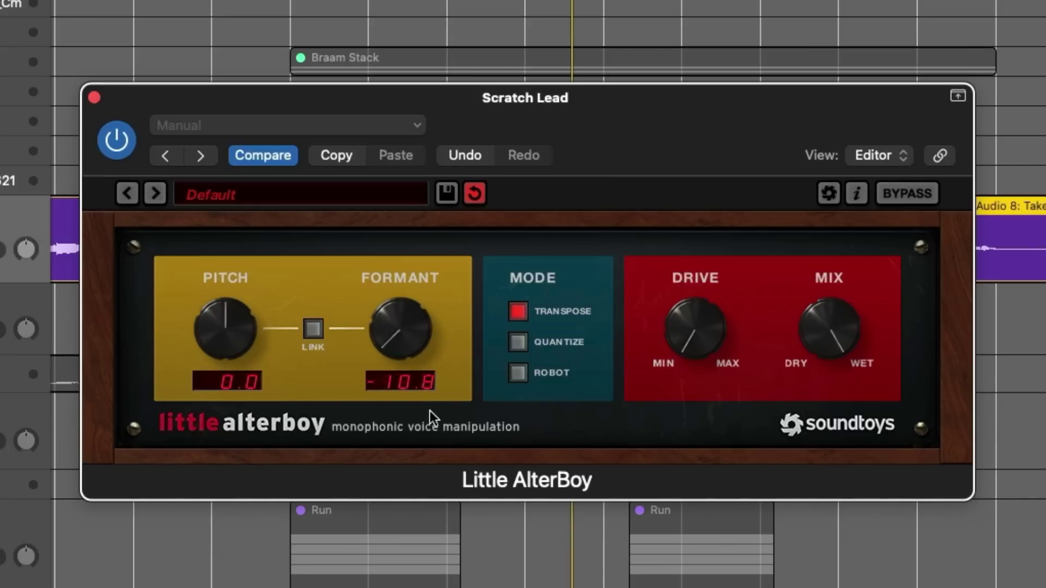
left_click_drag(423, 352, 406, 338)
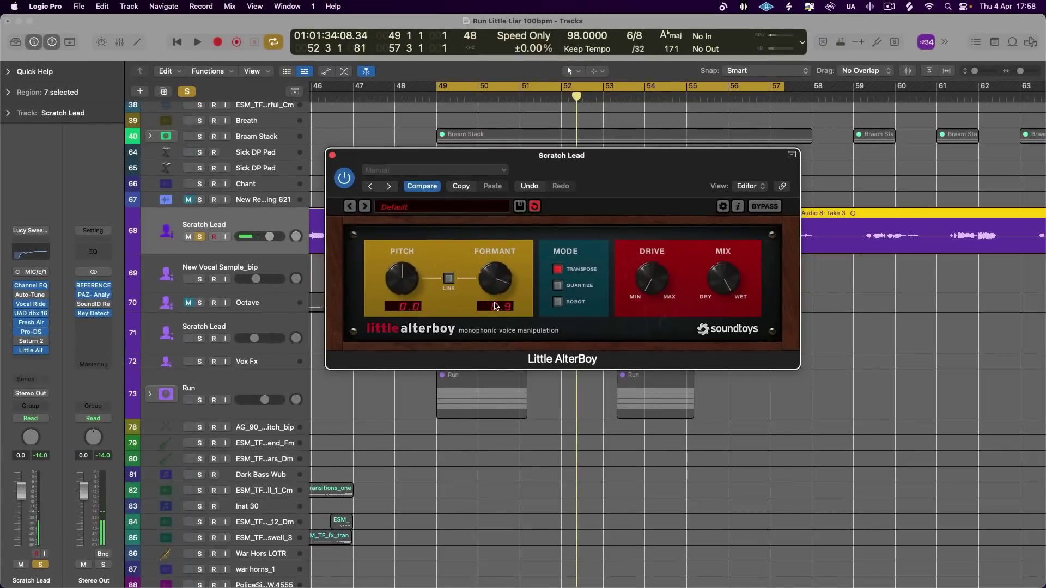
left_click_drag(489, 277, 489, 284)
- Close Little AlterBoy and remove it from Scratch Lead track 68
left_click(332, 156)
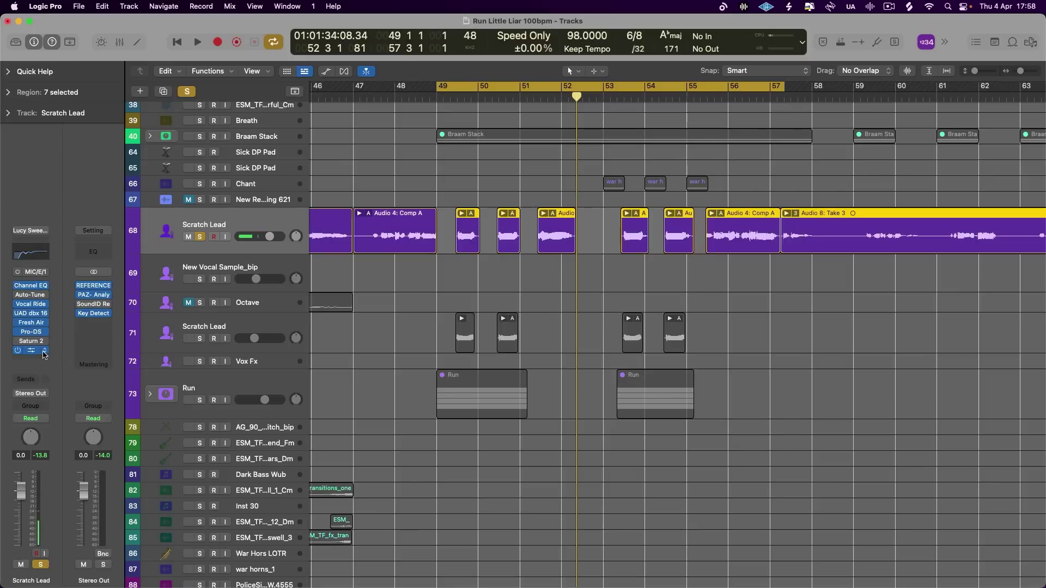
left_click(46, 350)
left_click(68, 296)
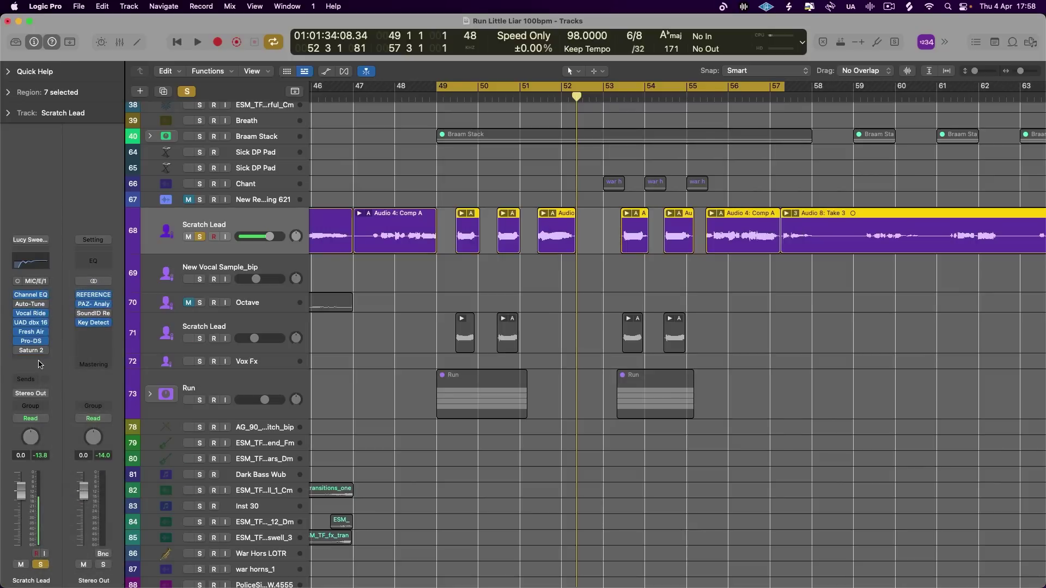
- Insert the kHs Formant Filter plug-in after Saturn 2 on Scratch Lead and move its window clear of the track list
left_click(42, 360)
left_click(259, 355)
left_click_drag(419, 159, 629, 174)
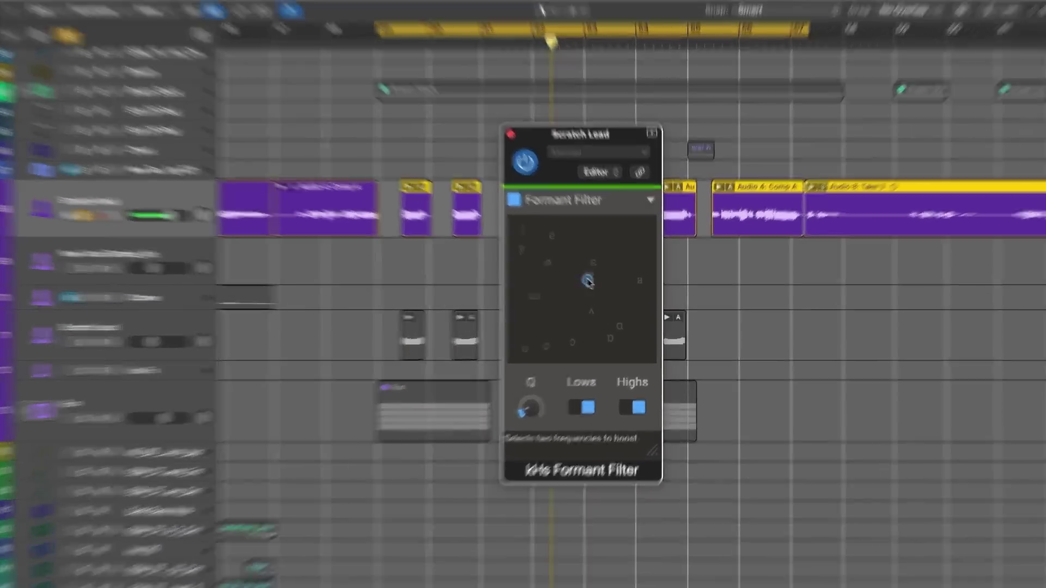
- Sweep the Formant Filter's point across the vowel map and leave it between the ɛ and œ vowels
left_click_drag(588, 282, 546, 250)
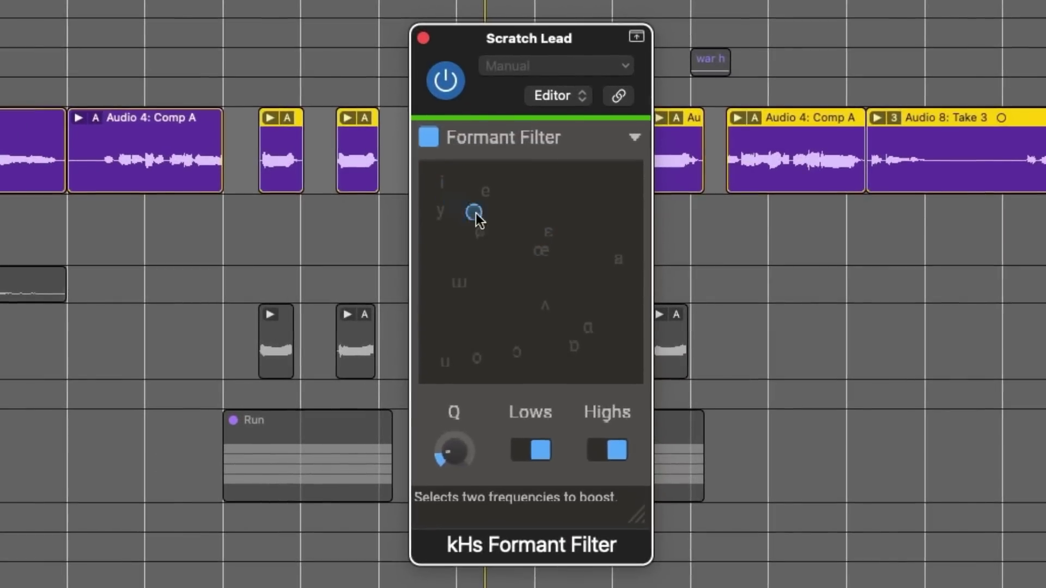
left_click_drag(442, 165, 541, 241)
left_click_drag(643, 241, 522, 305)
left_click_drag(434, 208, 489, 205)
left_click_drag(549, 225, 546, 246)
- Raise the Formant Filter's Q for a narrower, stronger frequency boost
left_click(454, 451)
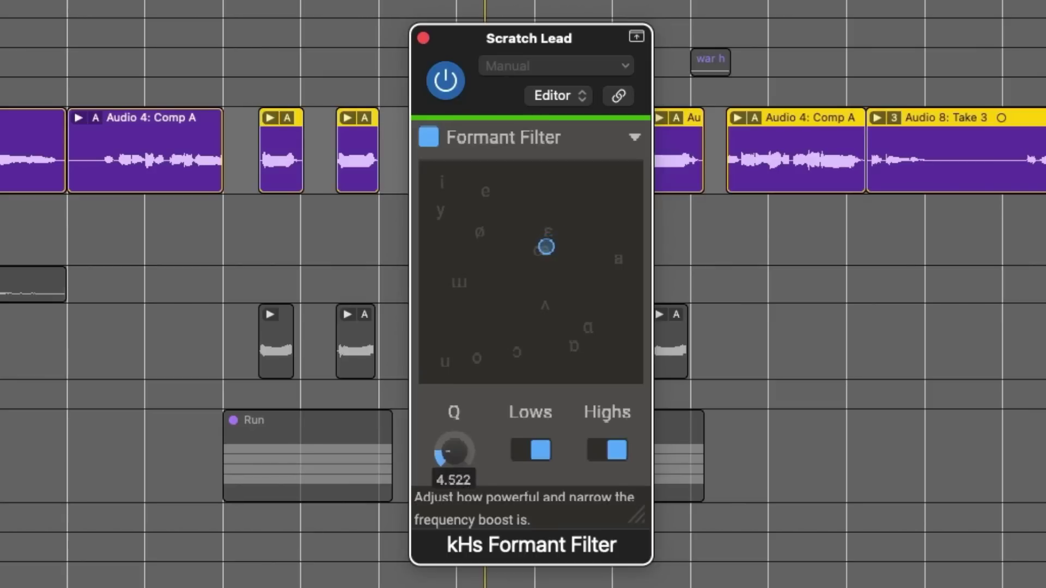
mouse_move(454, 452)
left_mouse_down()
mouse_move(454, 436)
mouse_move(454, 457)
left_mouse_up()
left_click_drag(444, 467, 443, 458)
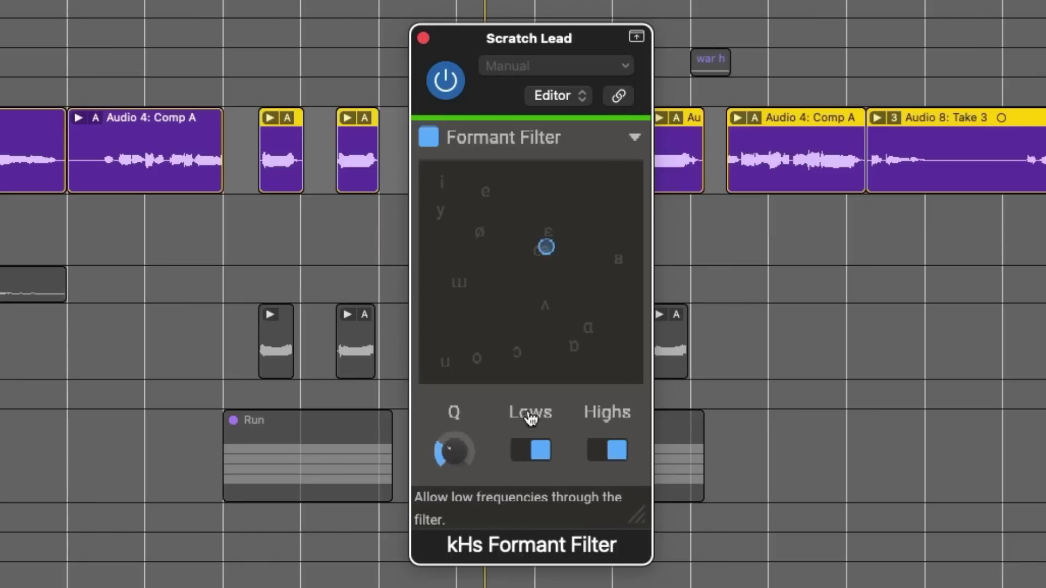
- Move the Formant Filter's point next to the y vowel and raise its Q well above 5.869
left_click_drag(547, 252, 439, 206)
mouse_move(453, 452)
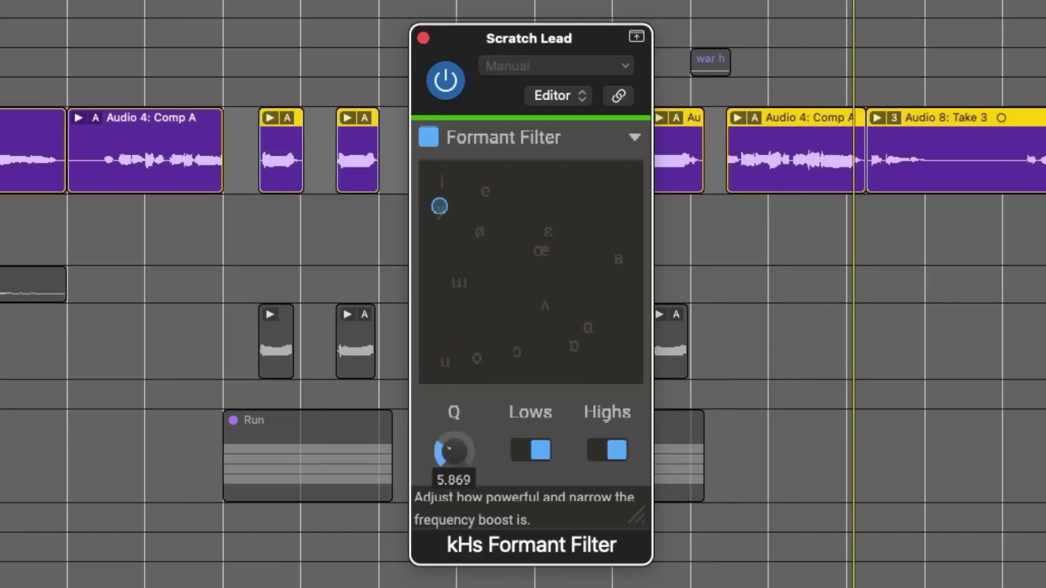
left_click_drag(454, 451, 452, 451)
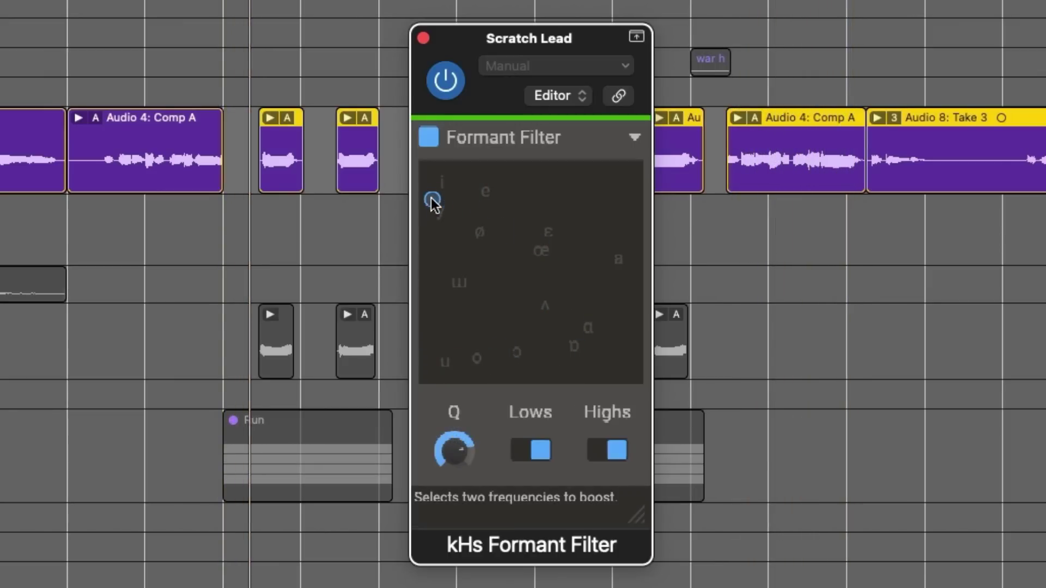
- Sweep the Formant Filter's point across the vowel map to just beside the o vowel, and lower the Q again
left_click_drag(439, 206, 553, 329)
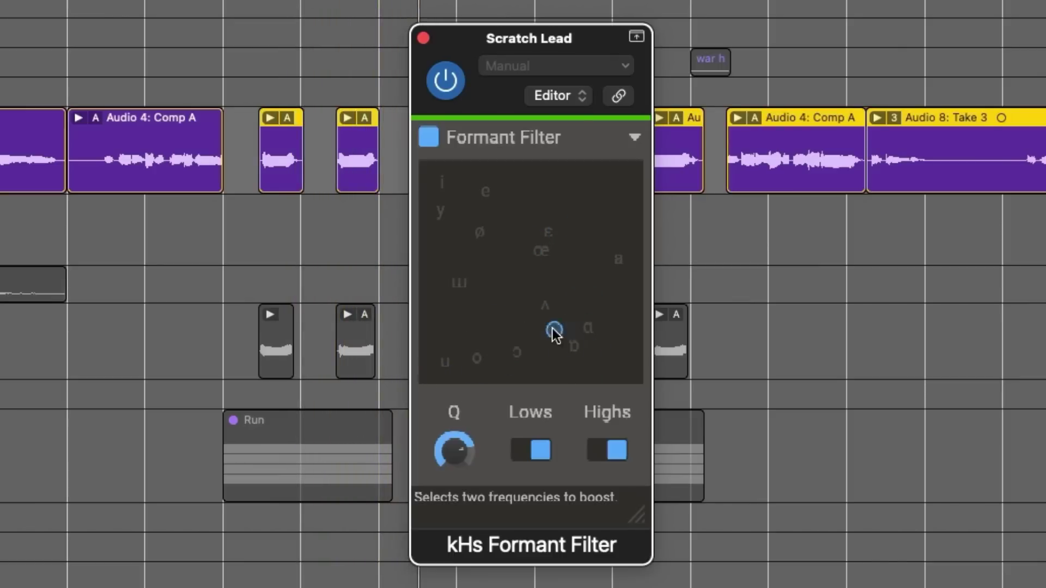
left_click_drag(574, 226, 462, 222)
mouse_move(477, 373)
left_mouse_down()
mouse_move(590, 345)
mouse_move(545, 277)
mouse_move(464, 217)
mouse_move(479, 253)
mouse_move(545, 313)
mouse_move(458, 369)
mouse_move(465, 279)
mouse_move(493, 169)
mouse_move(482, 248)
mouse_move(547, 242)
mouse_move(575, 362)
mouse_move(465, 372)
left_mouse_up()
left_click_drag(456, 443, 464, 477)
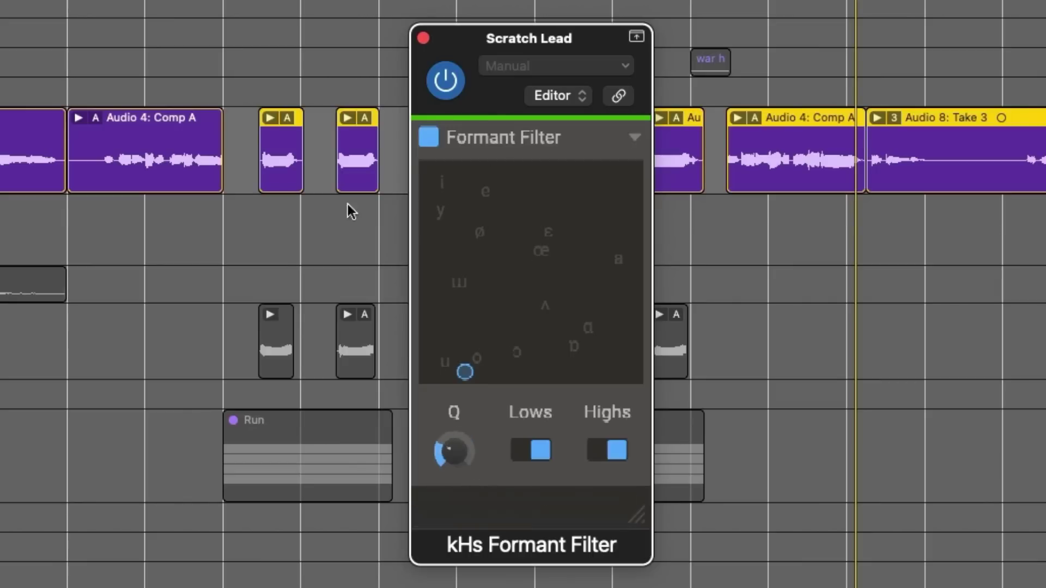
- Sweep the Formant Filter's point through the o, æ, ɛ and ɯ vowels to the map's upper-right corner, and close the plug-in window
left_click(286, 251)
left_click_drag(465, 373, 472, 368)
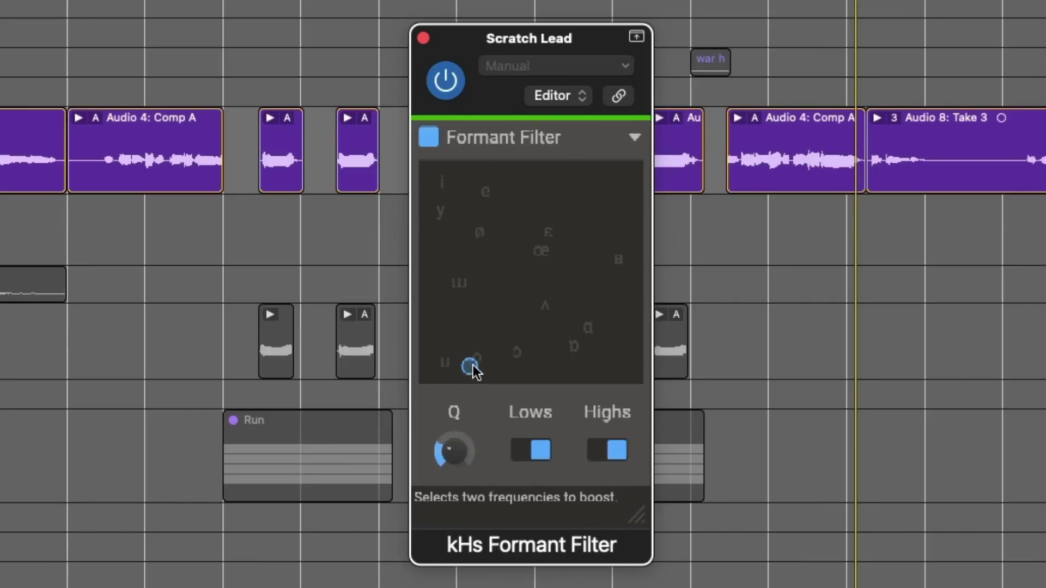
mouse_move(540, 257)
left_mouse_down()
mouse_move(544, 247)
mouse_move(535, 272)
left_mouse_up()
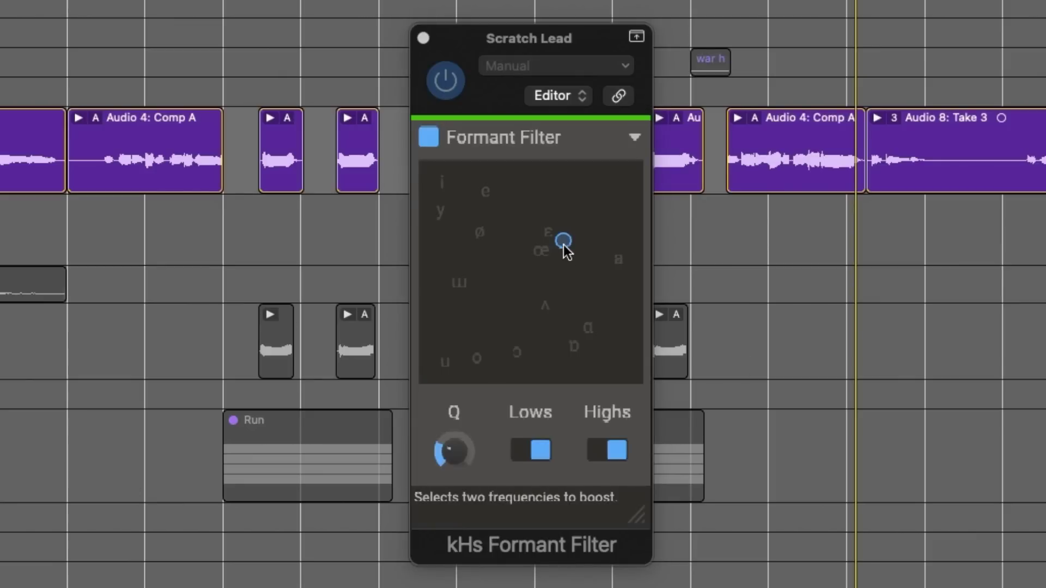
left_click_drag(564, 244, 551, 233)
left_click_drag(495, 374, 558, 210)
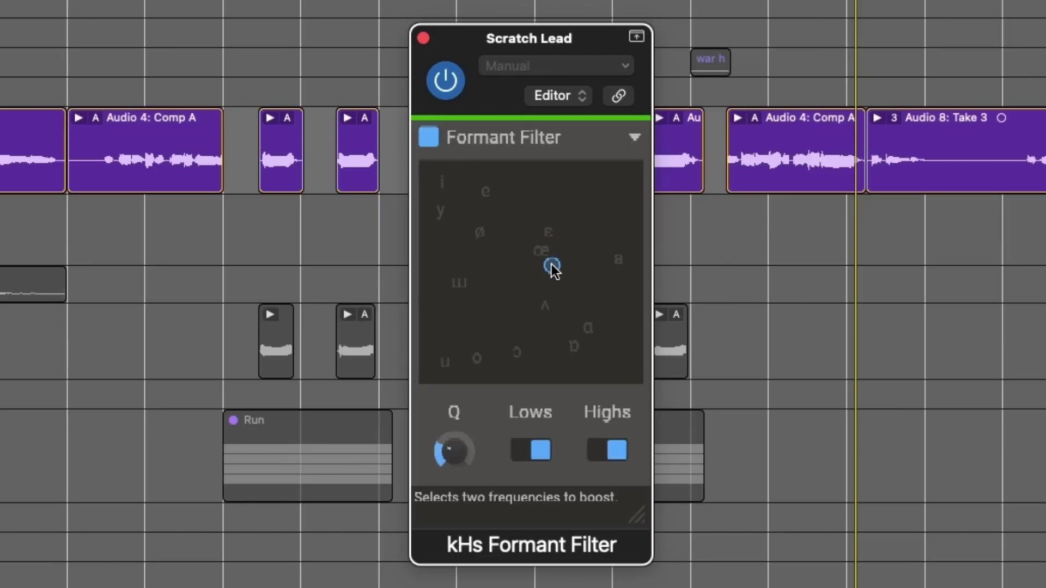
left_click_drag(548, 239, 522, 218)
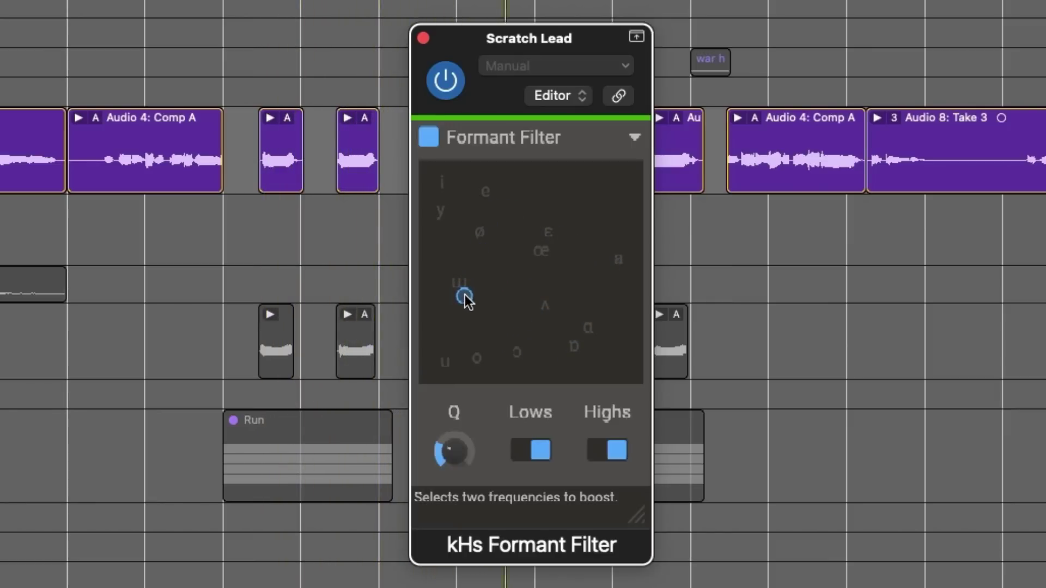
left_click_drag(492, 313, 627, 183)
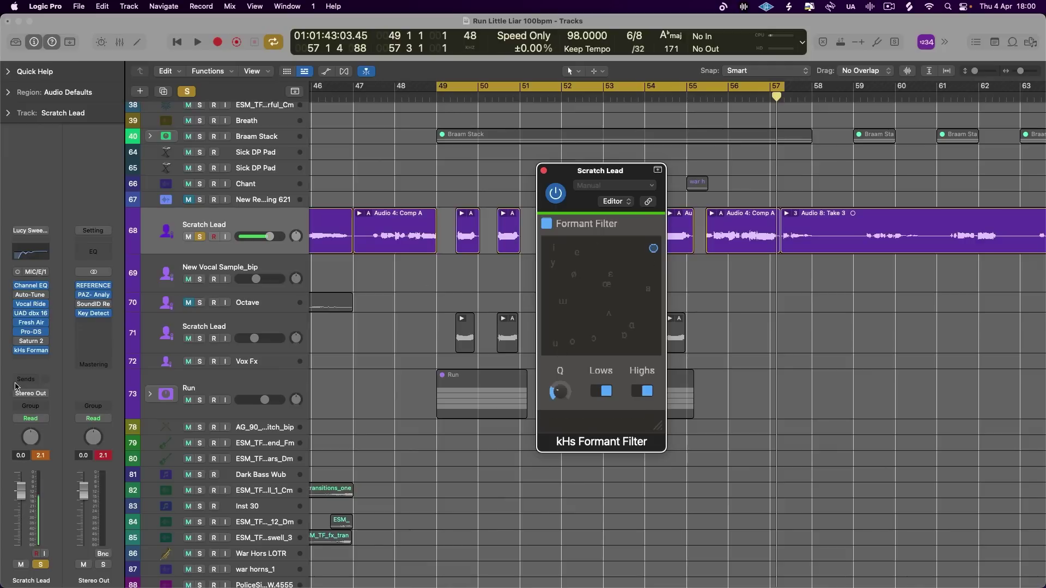
left_click(544, 171)
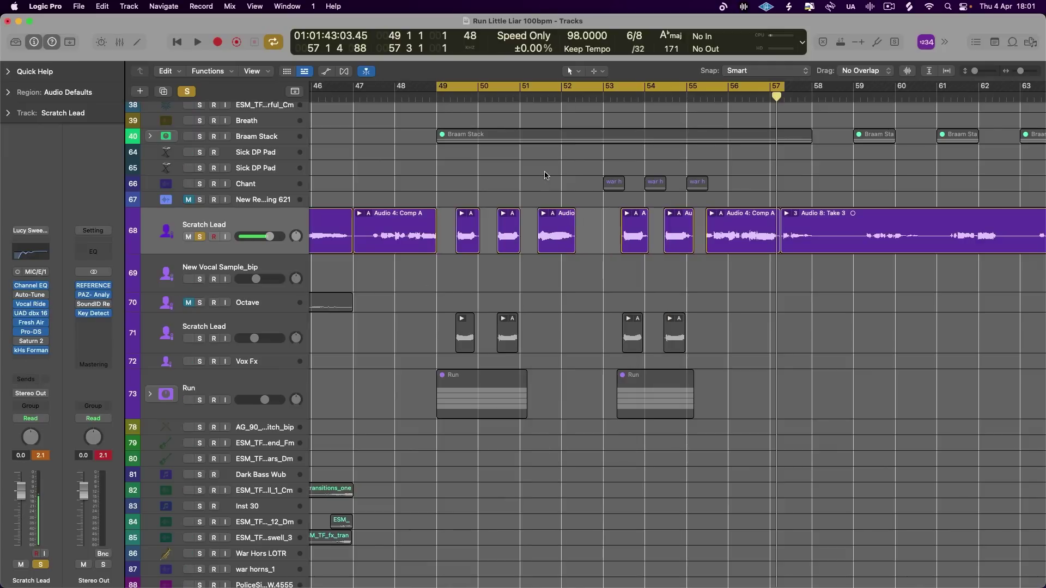
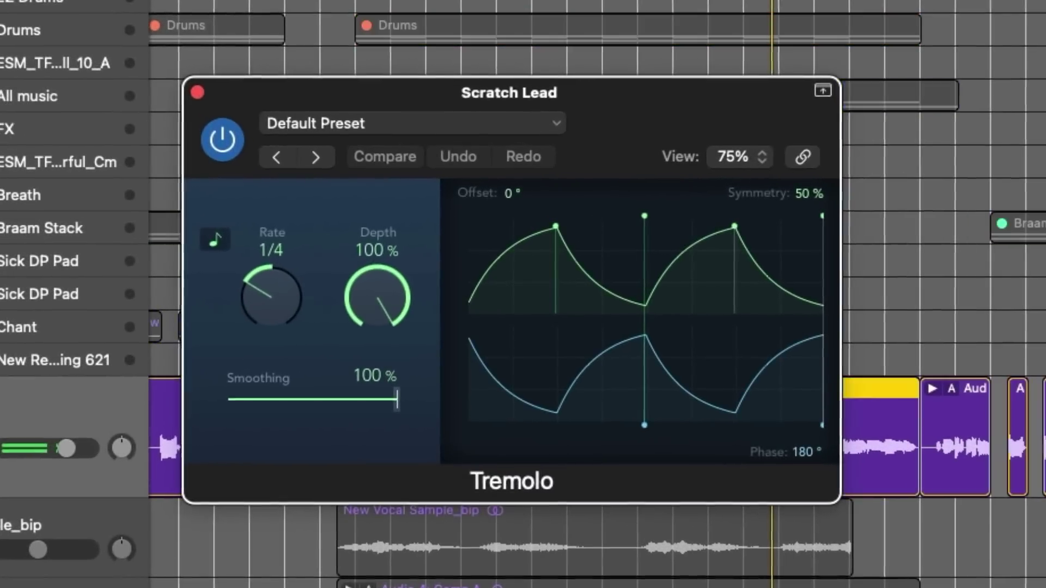
- Set the Scratch Lead Tremolo's rate to 1/8 and its smoothing to 24 %
left_click(291, 277)
mouse_move(291, 277)
left_mouse_down()
mouse_move(290, 304)
mouse_move(290, 292)
mouse_move(275, 292)
mouse_move(296, 263)
mouse_move(279, 283)
left_mouse_up()
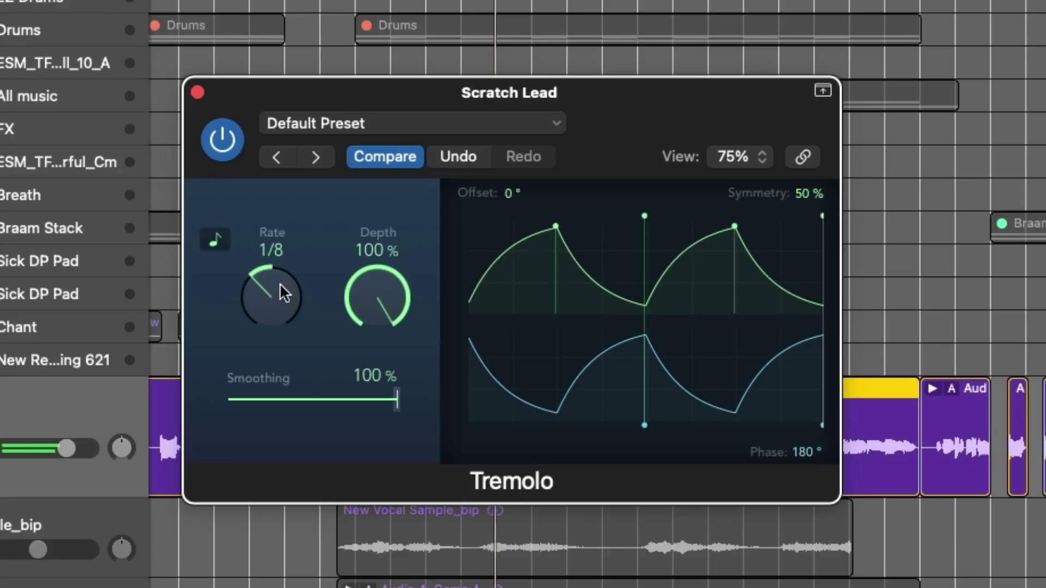
left_click_drag(395, 397, 267, 398)
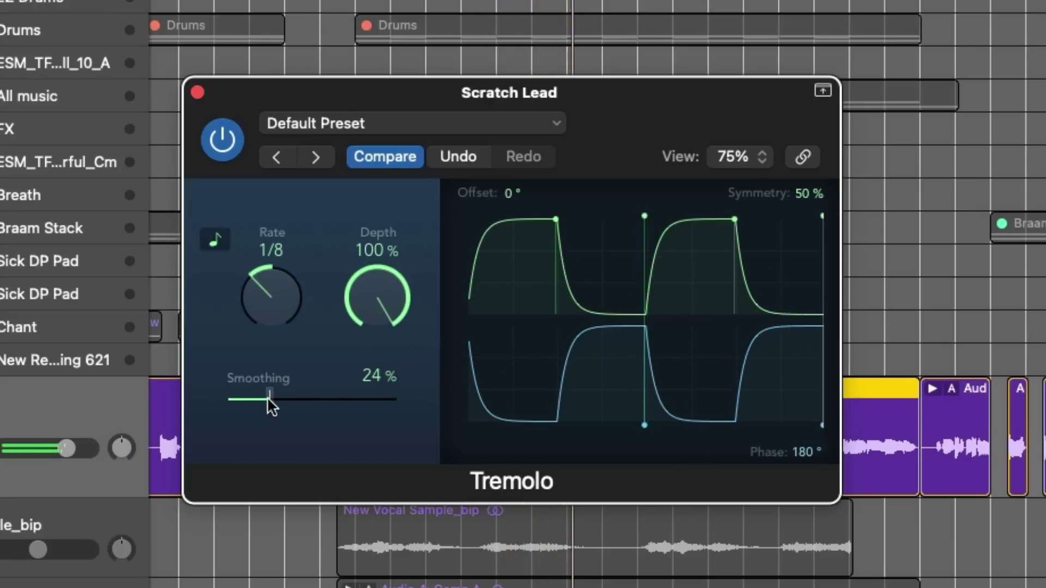
- Try the Tremolo rate at 2 Bars, set it to 1/4, and move the plug-in window aside
left_click_drag(262, 302, 250, 359)
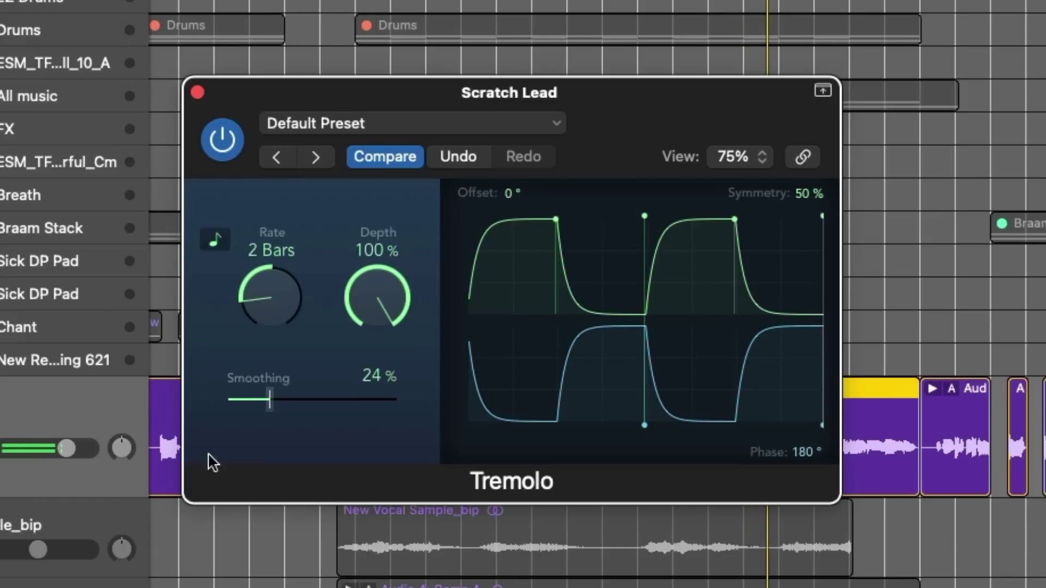
left_click_drag(277, 278, 274, 236)
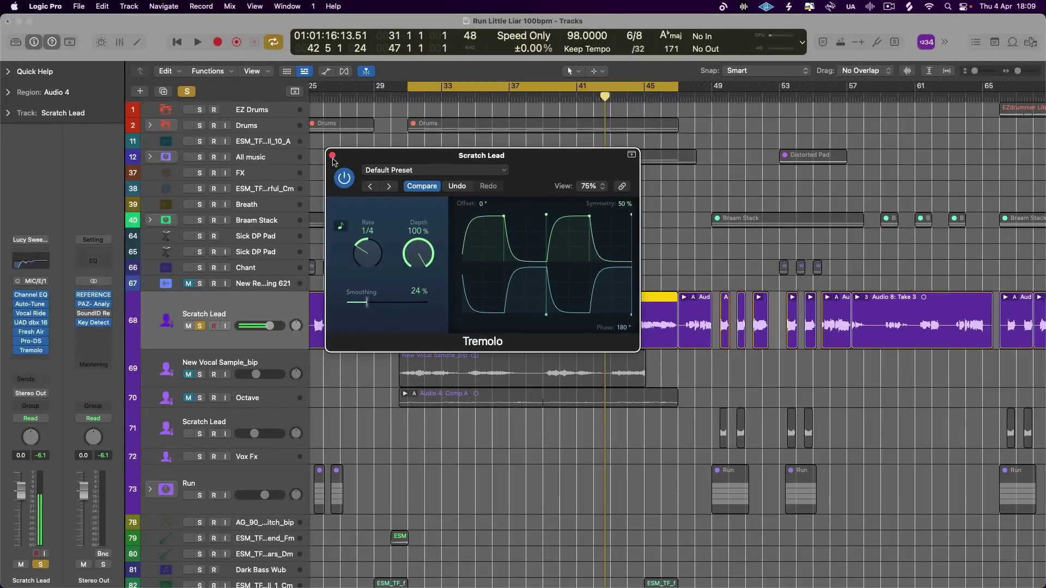
left_click_drag(547, 159, 595, 189)
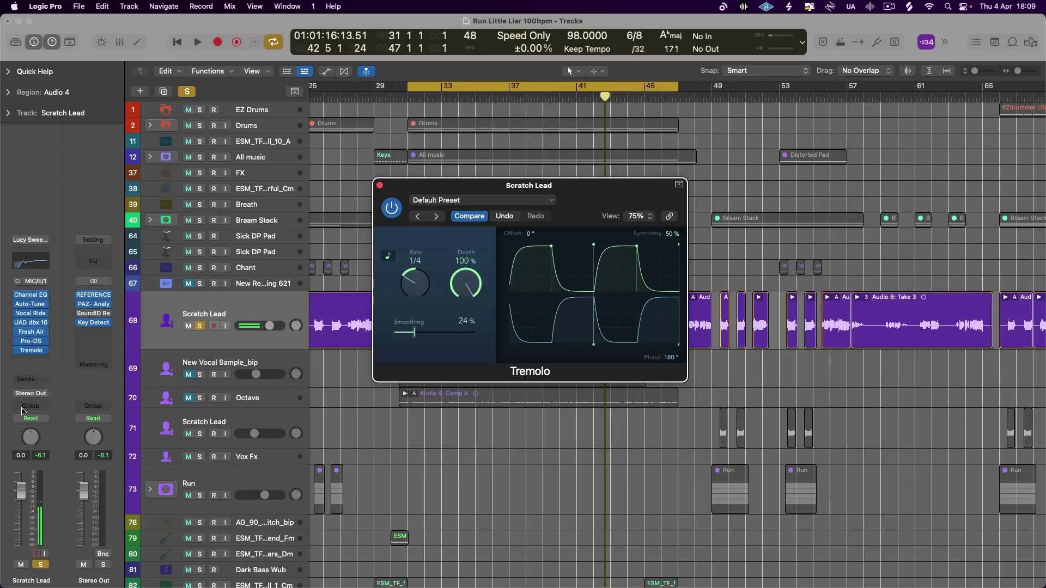
- Insert ShaperBox 2 after Tremolo on Scratch Lead and add a Pan shaper
left_click(31, 359)
mouse_move(69, 575)
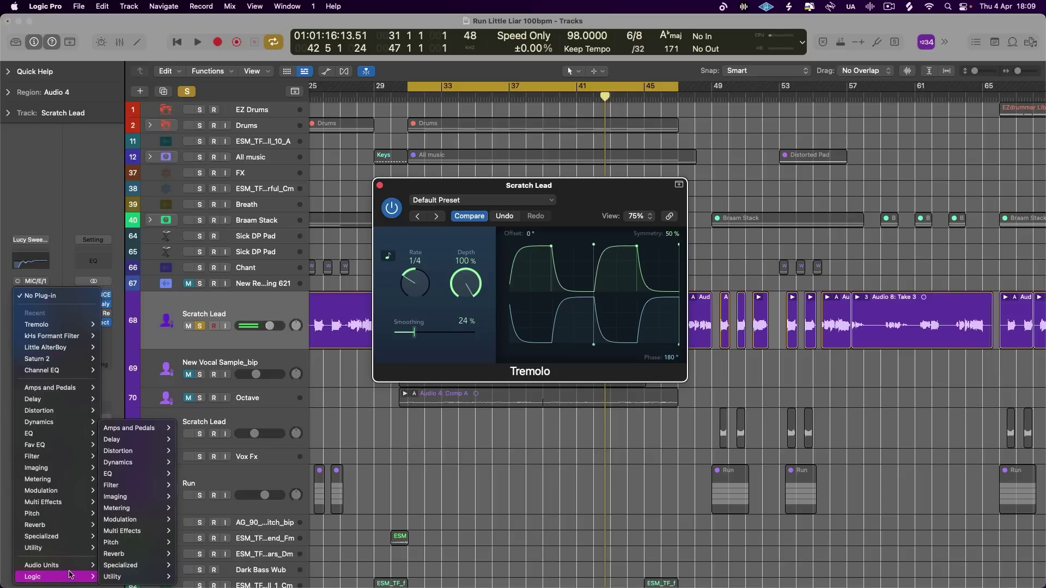
left_click(1, 362)
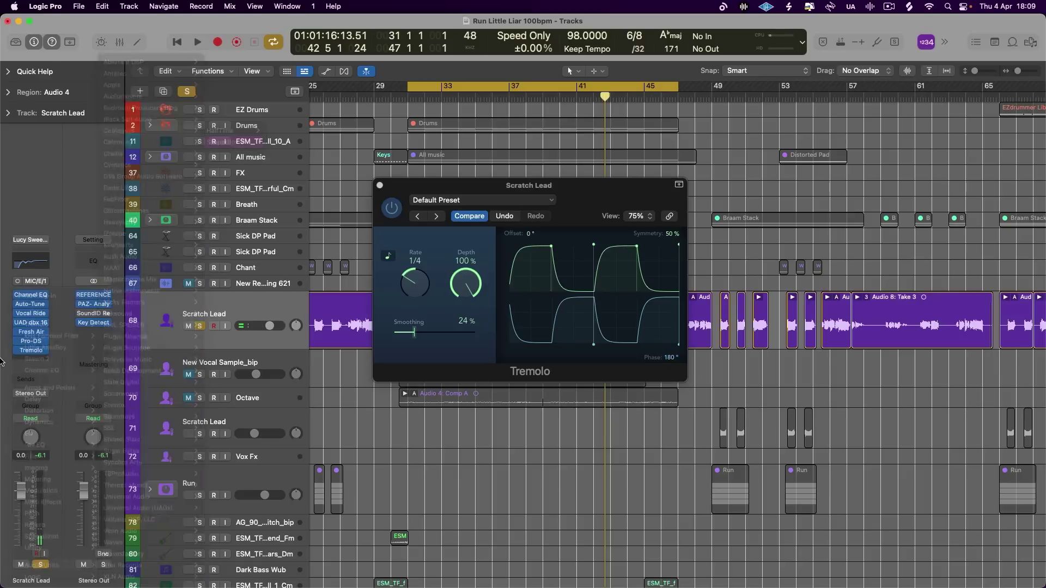
left_click_drag(502, 161, 482, 151)
left_click(610, 394)
- Set the pan LFO length to 1/2d (3/4), and try the Sine wave before choosing the shallower sine shape
left_click(597, 237)
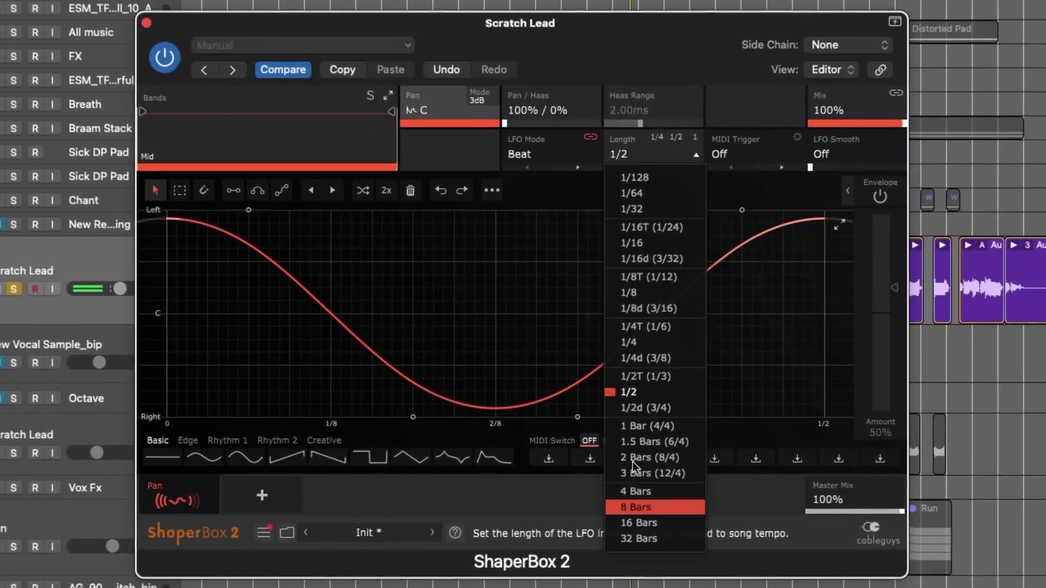
left_click(646, 408)
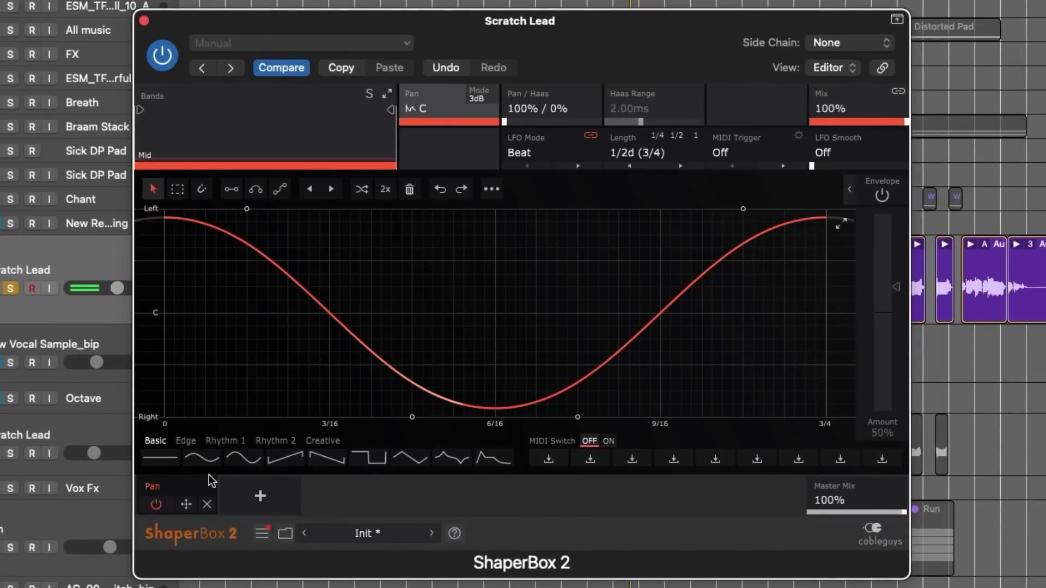
left_click(232, 460)
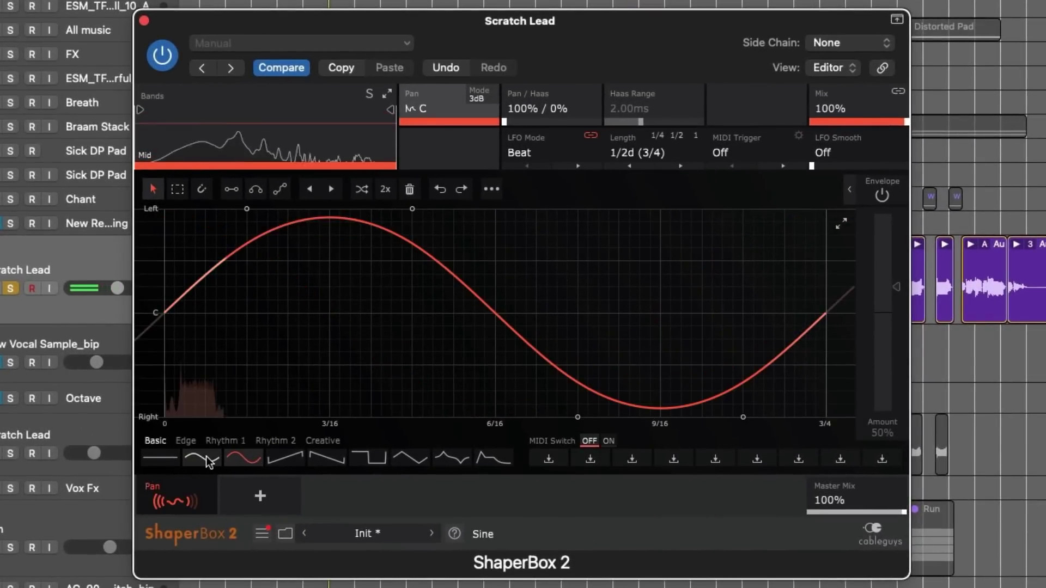
left_click(208, 460)
- Set the pan LFO length to 1/4, and lower the Pan shaper's Mix to 38% before restoring it to 100%
left_click(673, 158)
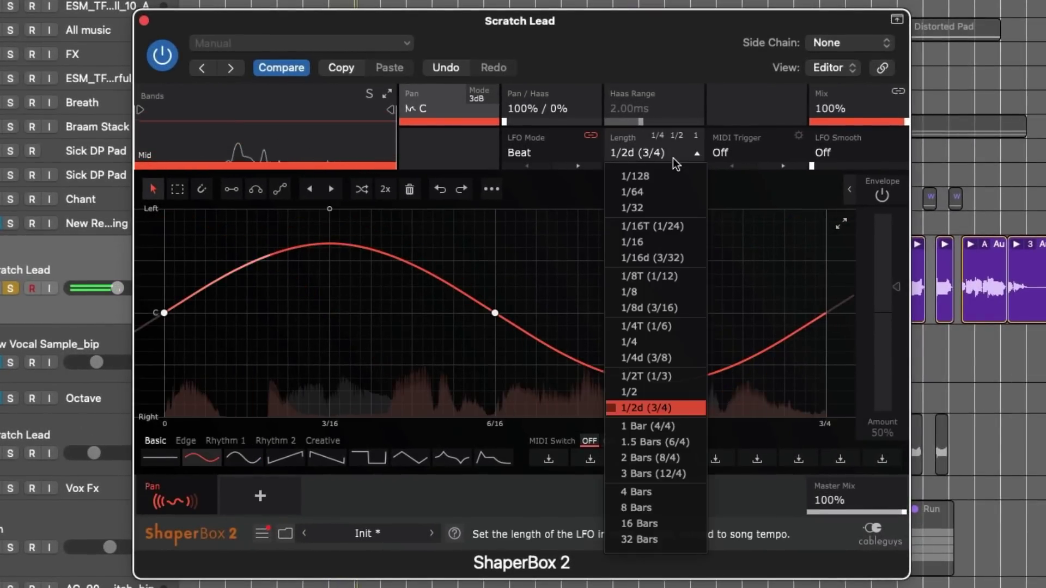
left_click(667, 342)
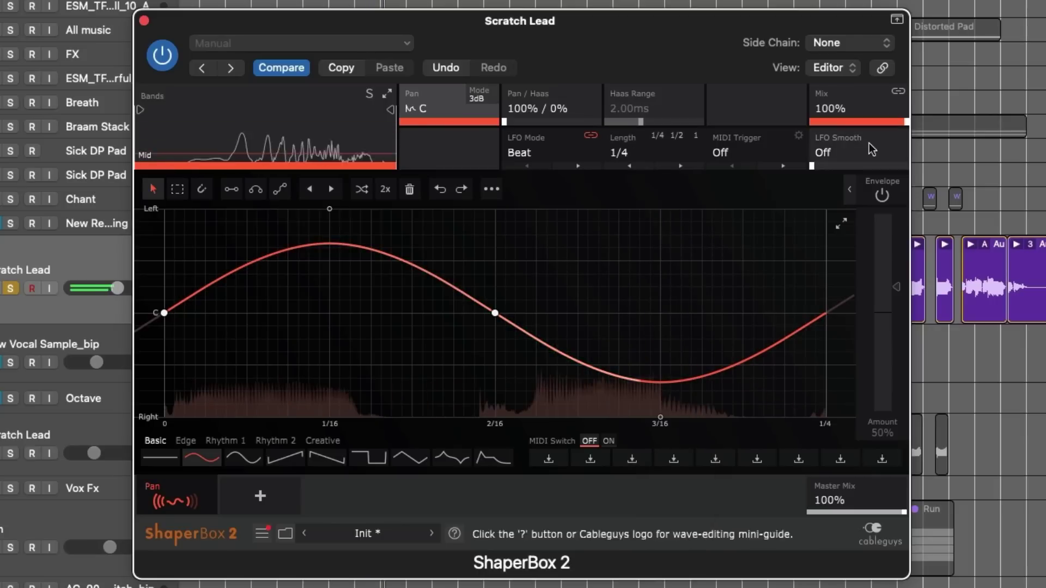
left_click_drag(872, 108, 872, 166)
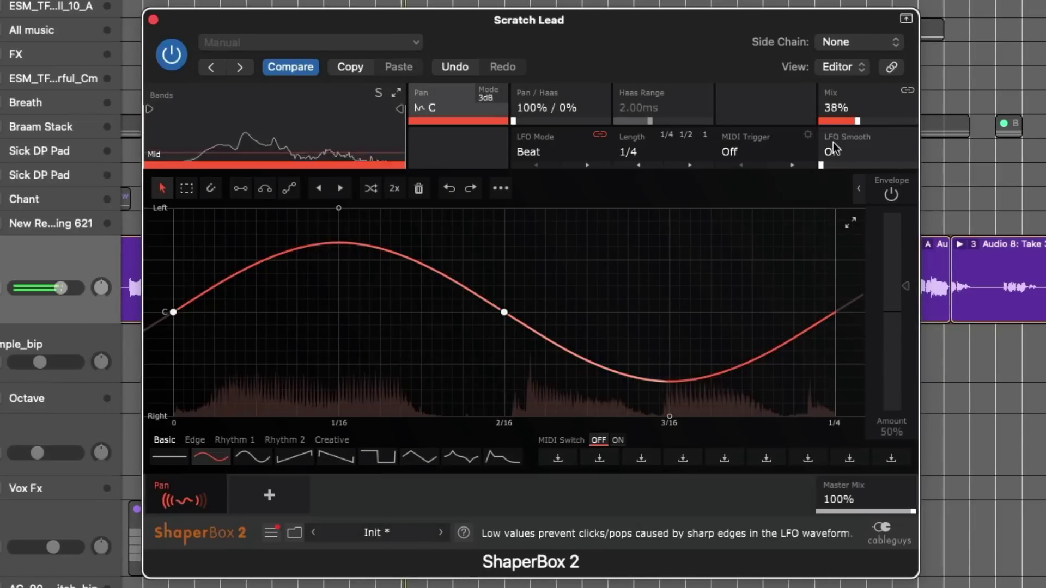
left_click_drag(871, 117, 858, 74)
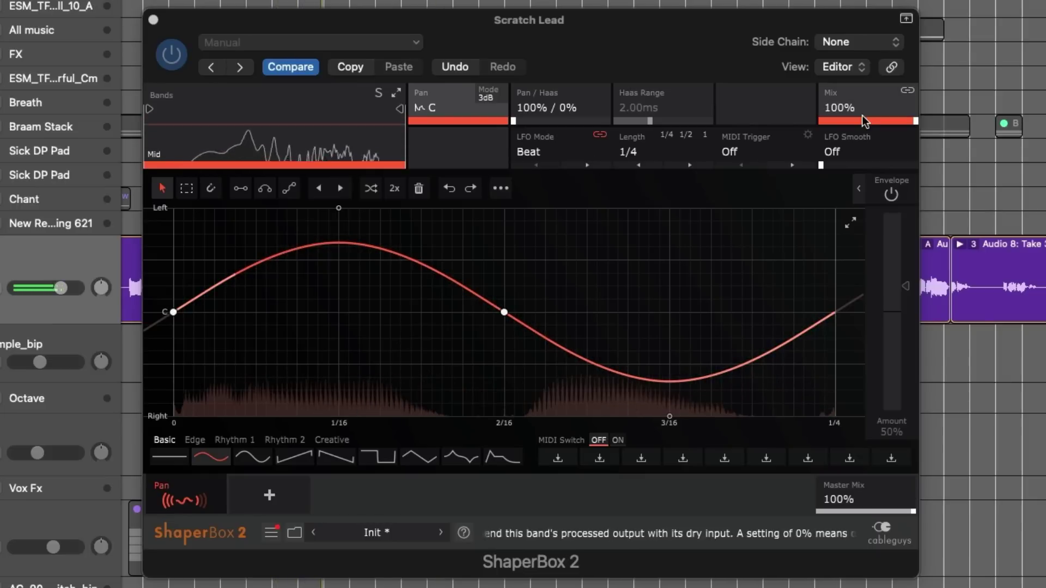
- Try the pan LFO length at 1/8T (1/12), set it to 1/16, and switch to the triangle wave
left_click(670, 151)
key("Escape")
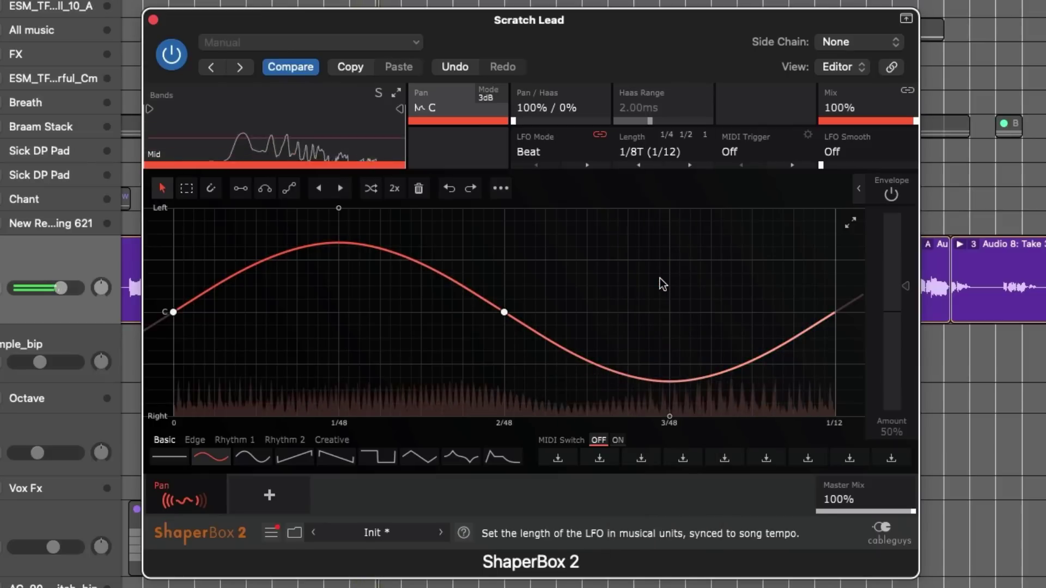
left_click(662, 152)
left_click(646, 241)
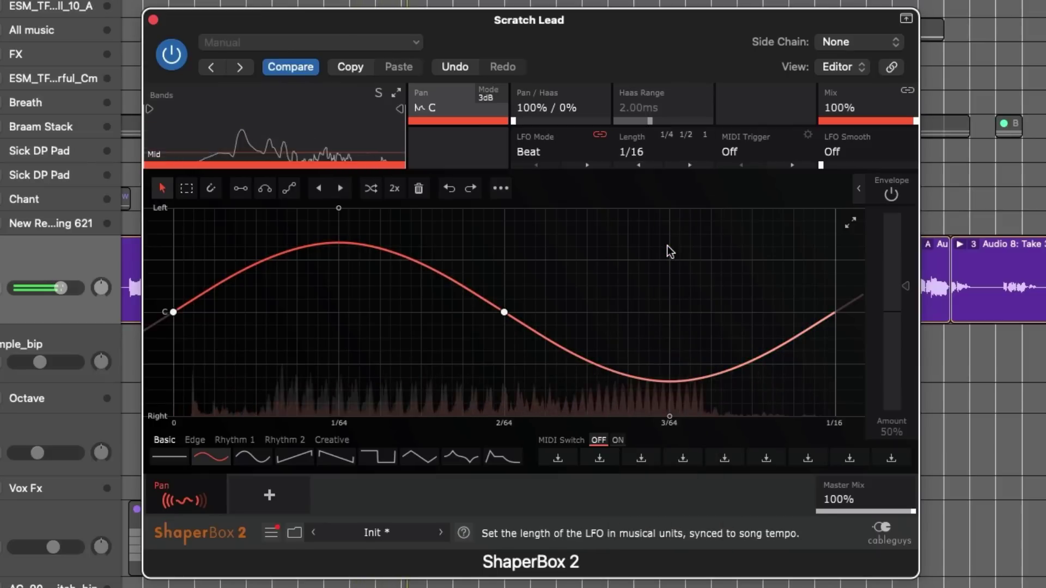
left_click(421, 460)
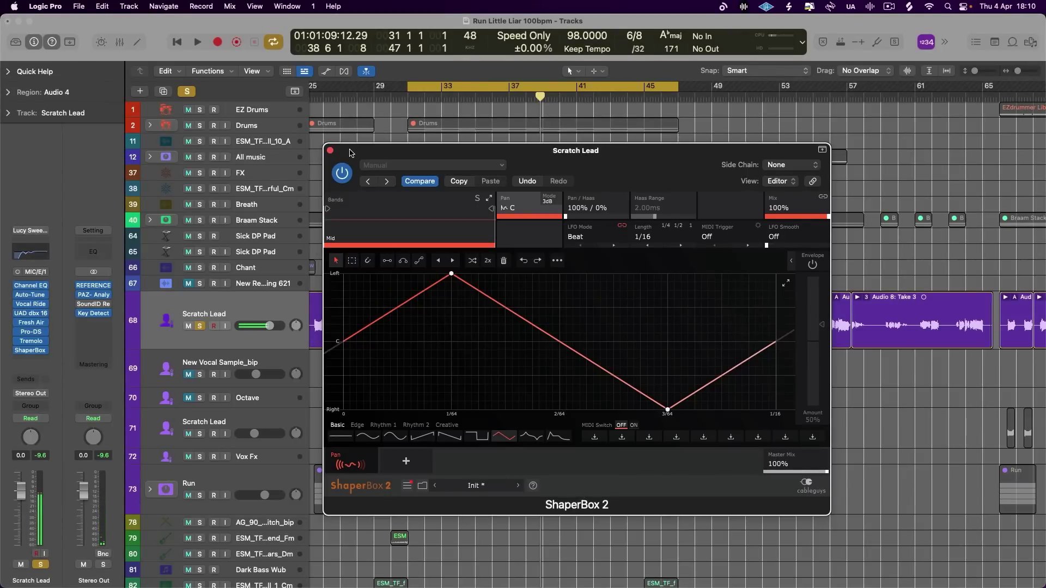
- Play the full mix with solo off, varying ShaperBox 2's Mix back to 100% and bypassing the plug-in to compare
left_click(187, 91)
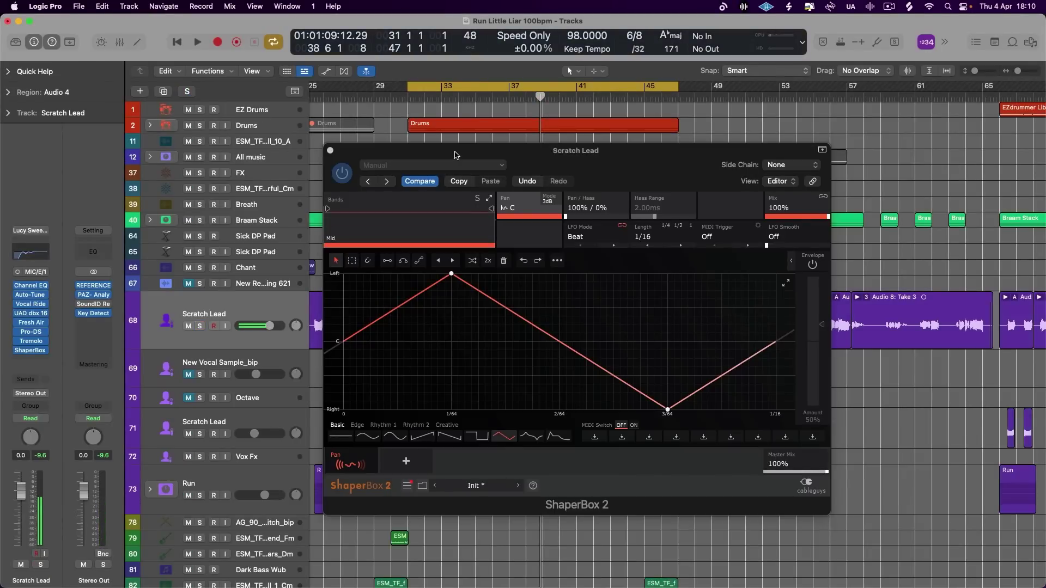
left_click_drag(455, 156, 456, 151)
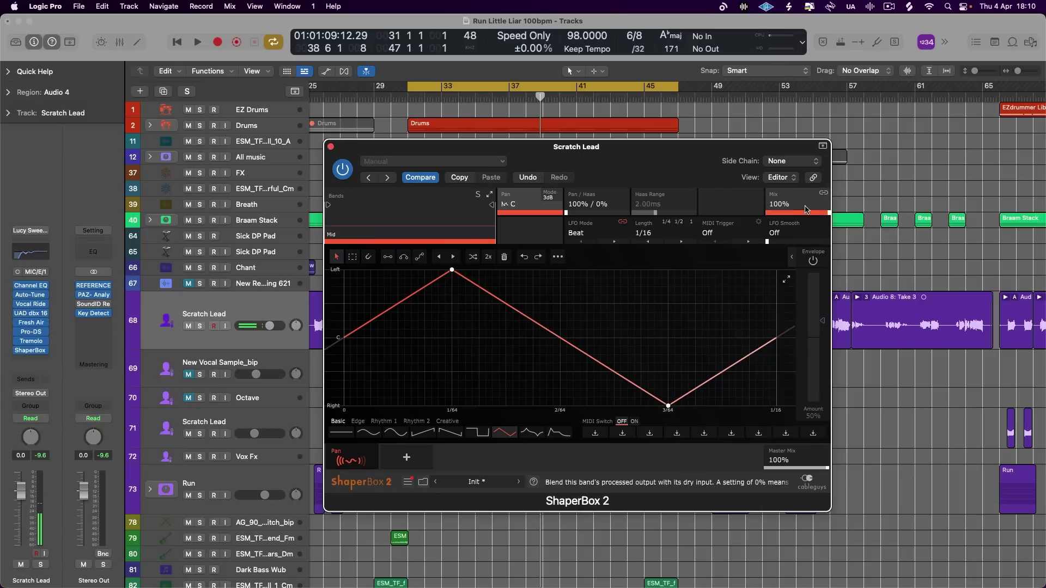
left_click_drag(778, 217, 801, 191)
key("space")
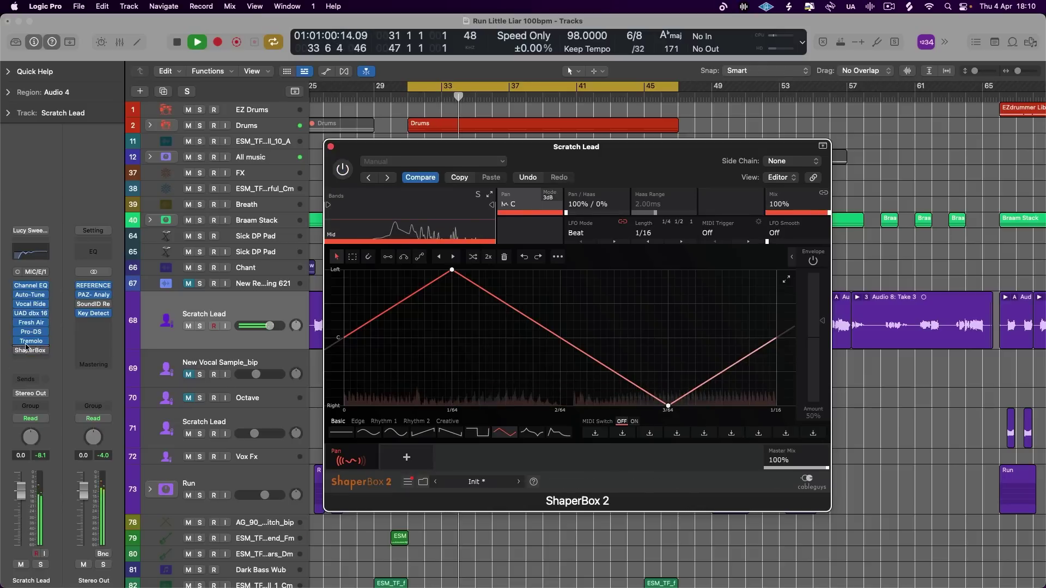
- Open Tremolo, compare its depth at 100 % and 0 % in the full mix, and set rate 1/32 and depth 74 %
left_click(31, 341)
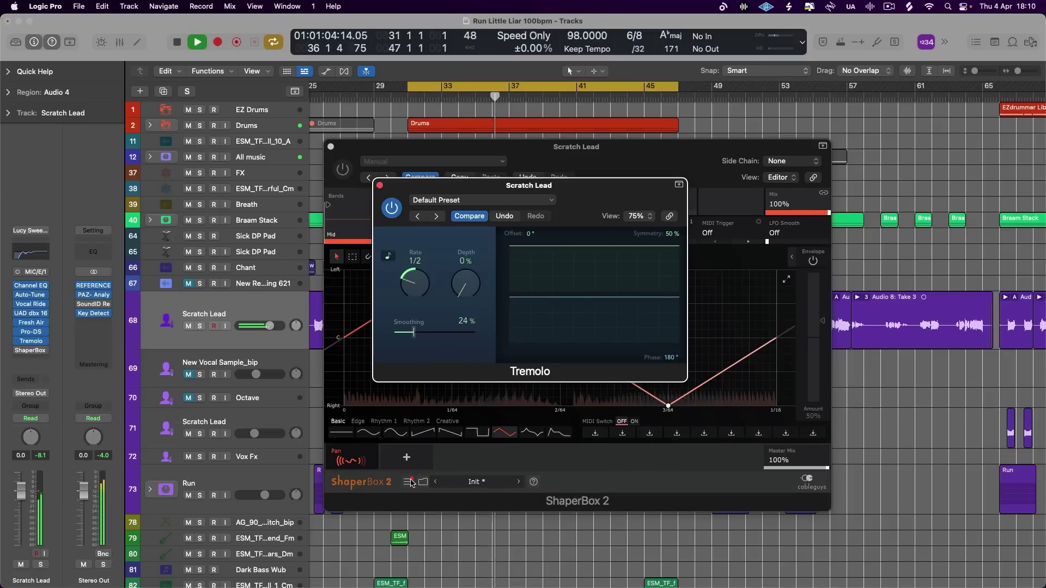
left_click_drag(473, 254, 459, 195)
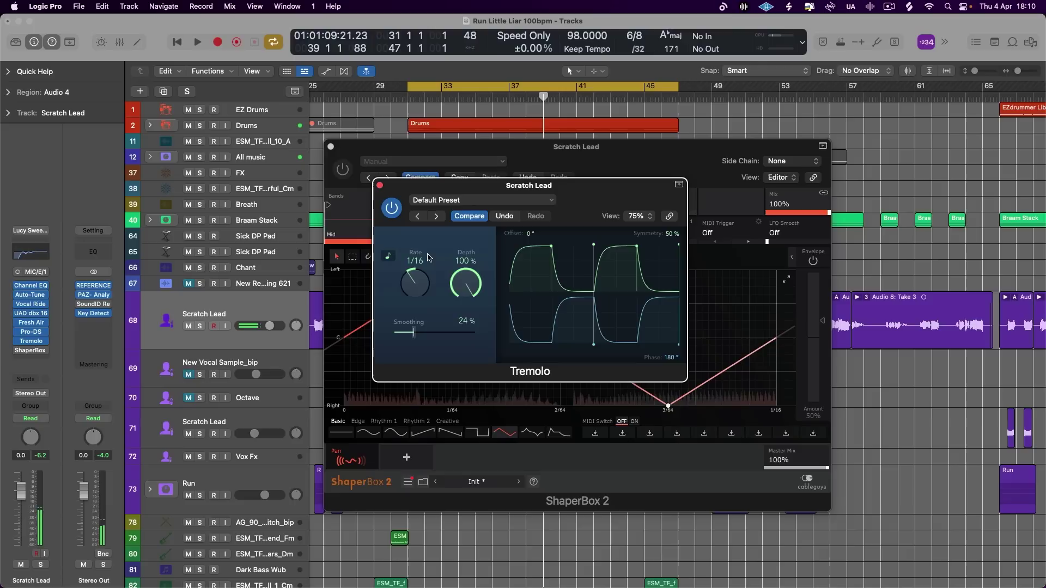
left_click_drag(459, 279, 444, 442)
key("space")
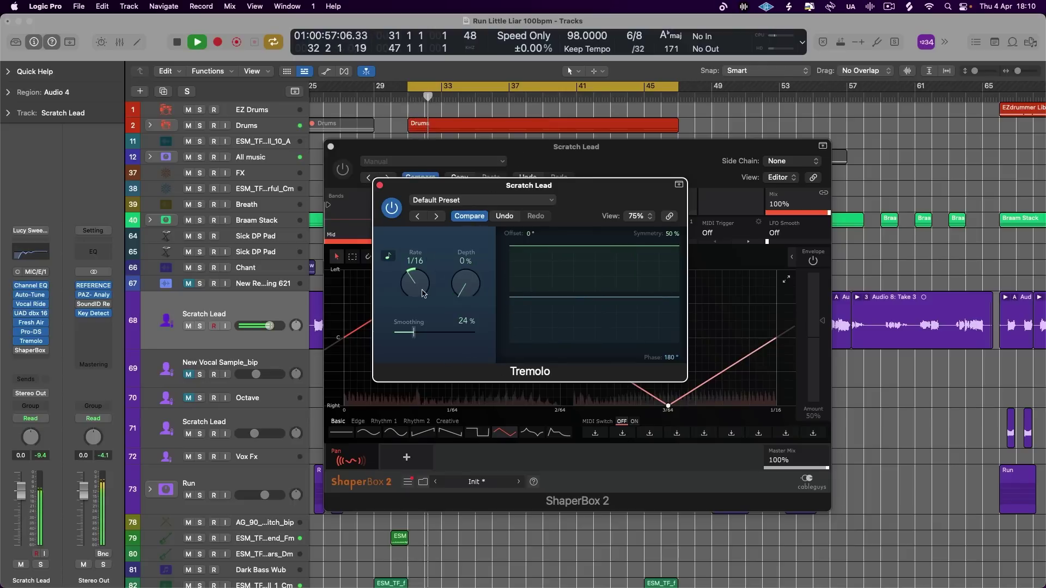
left_click_drag(424, 289, 468, 256)
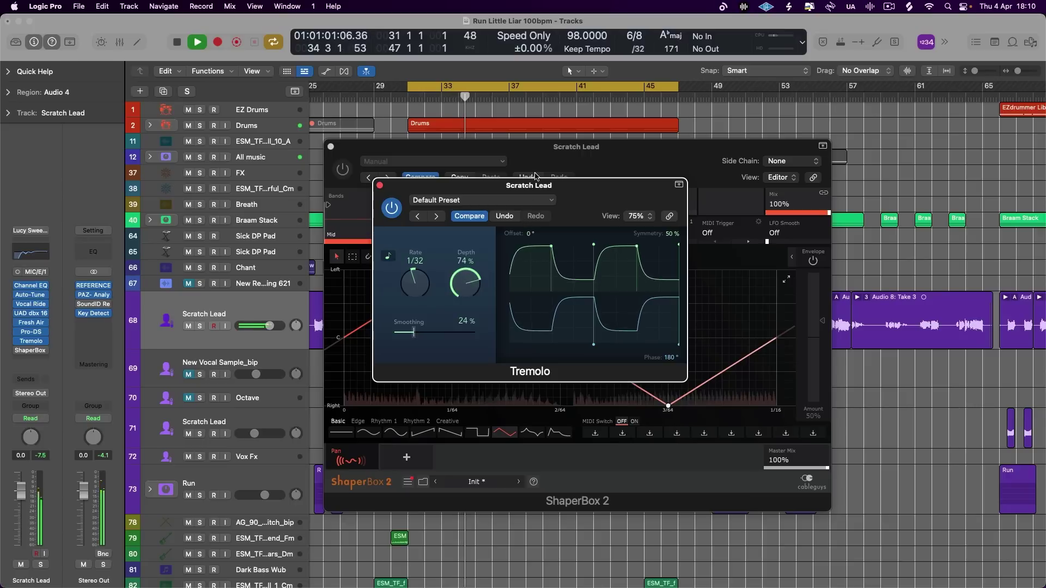
- Compare the tremolo at 0 % and 100 % depth, keep 100 %, raise smoothing to 100 %, and reduce the stereo phase
key("super+z")
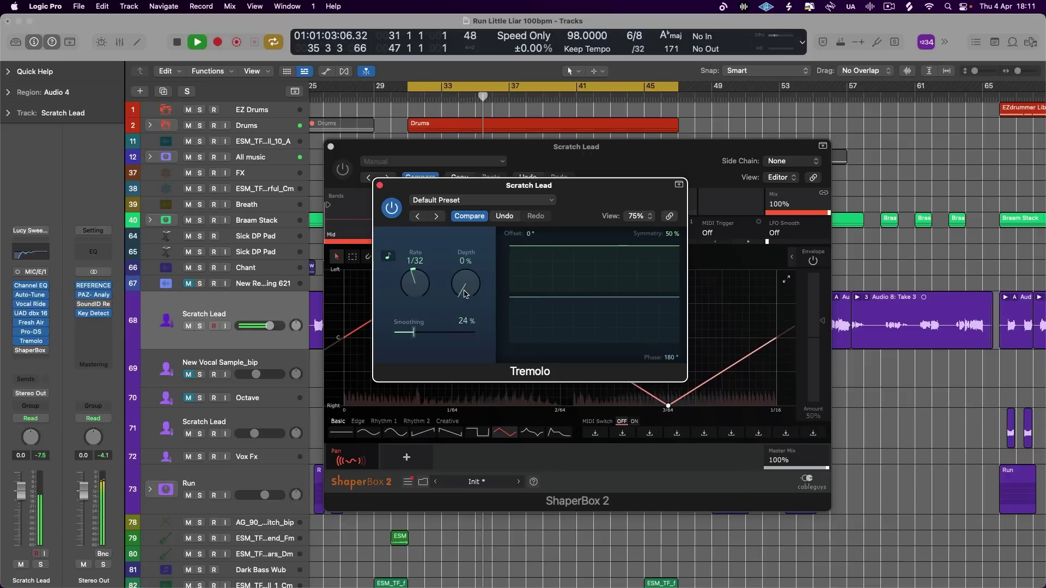
left_click_drag(466, 283, 488, 117)
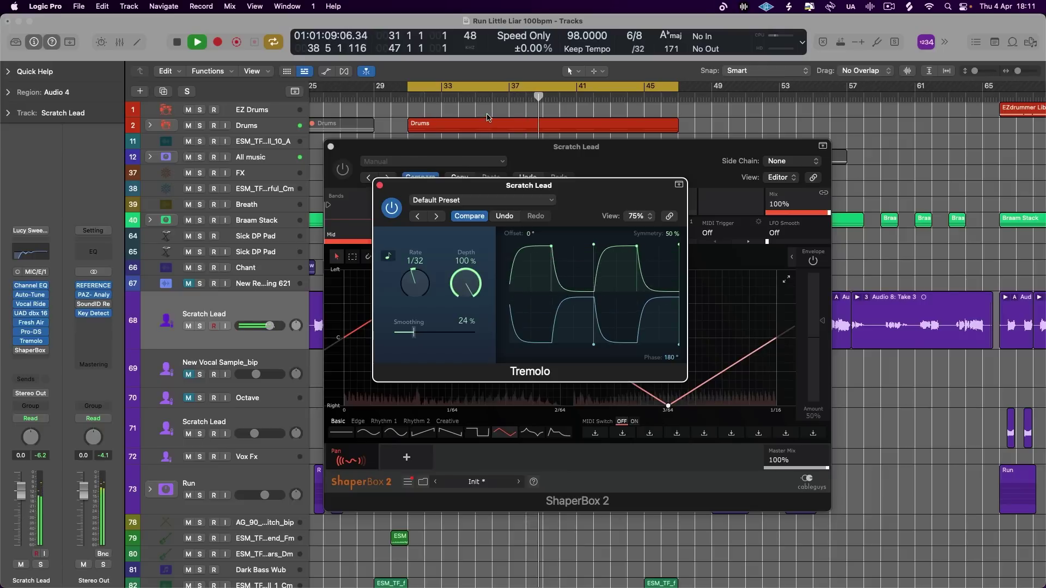
key("space")
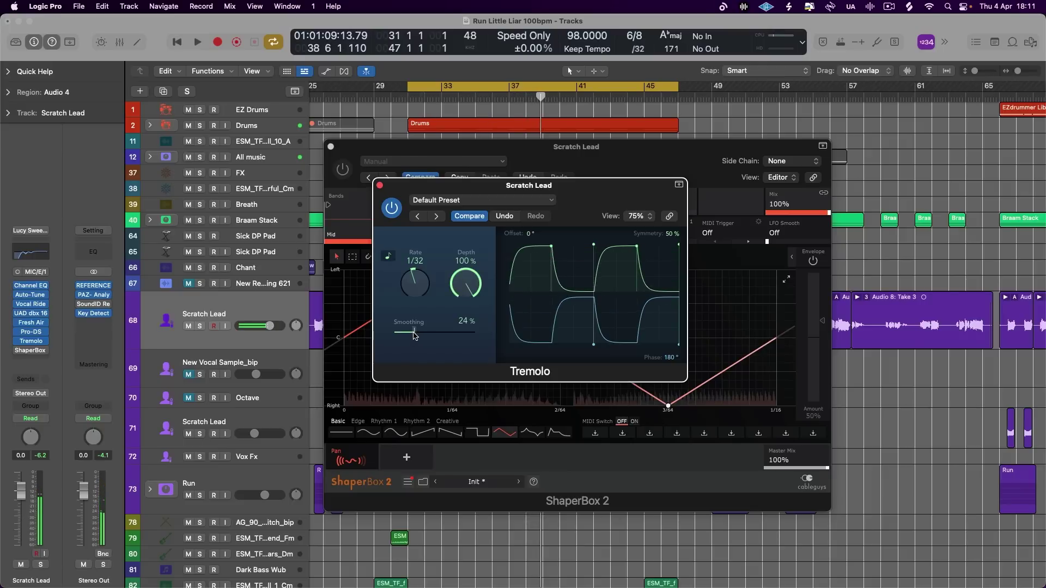
left_click_drag(416, 334, 537, 335)
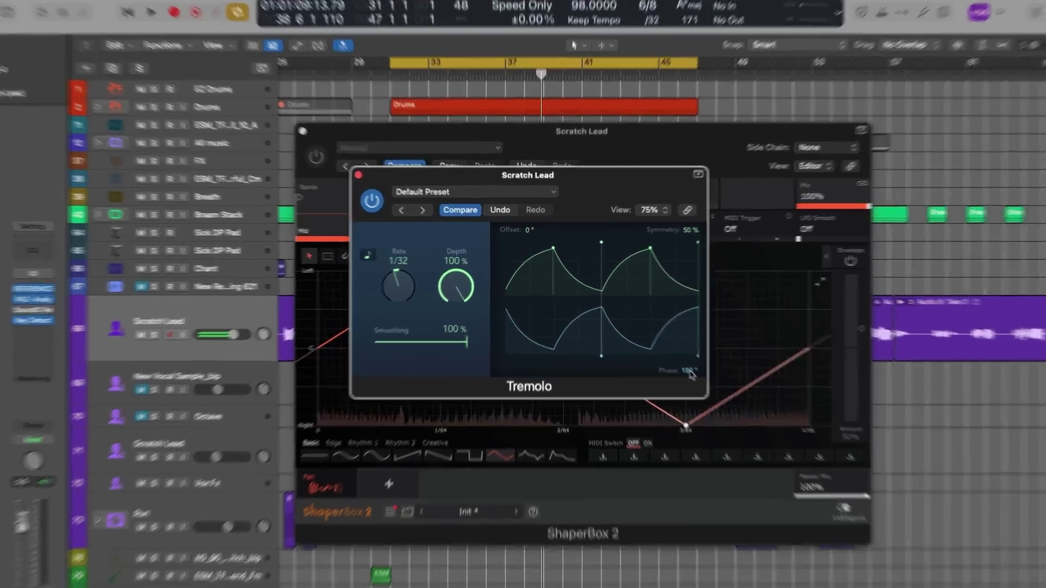
left_click_drag(673, 360, 662, 402)
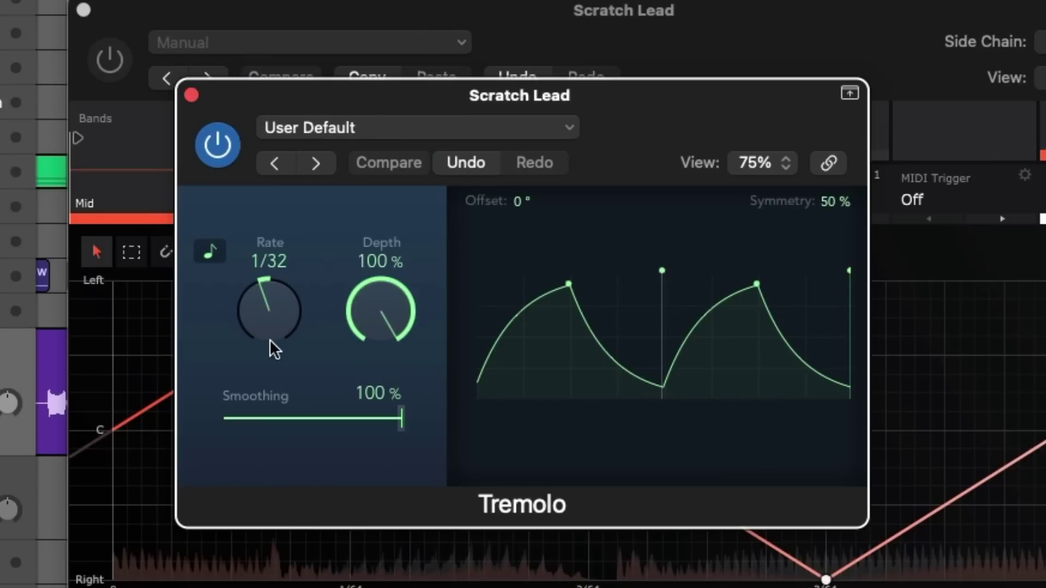
- Try Tremolo rates of DC, 1/4, 1/16 and 1/32 with smoothing at 0 % and 66 %
left_click_drag(270, 338, 292, 310)
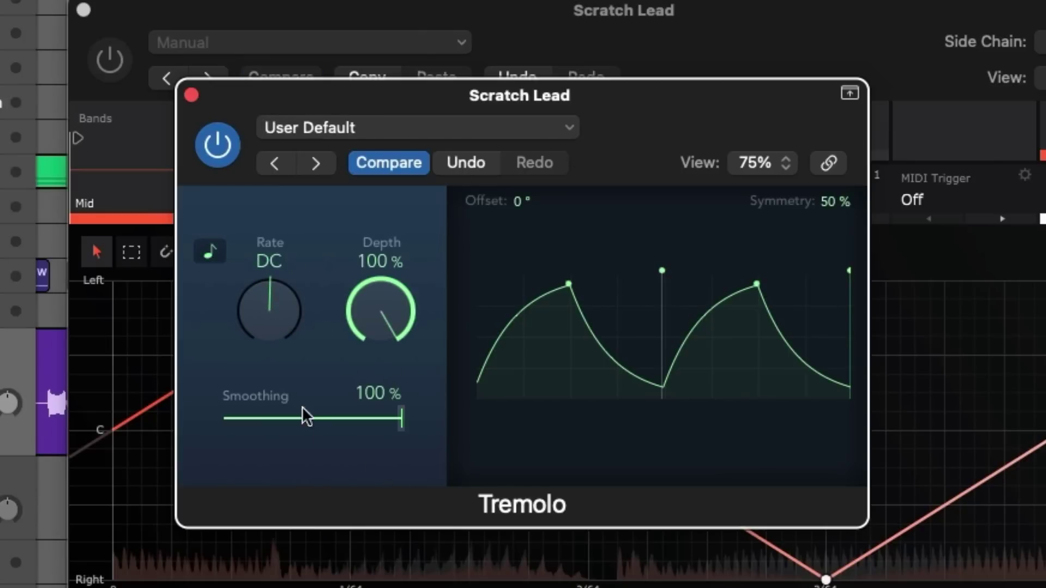
left_click_drag(255, 381, 254, 390)
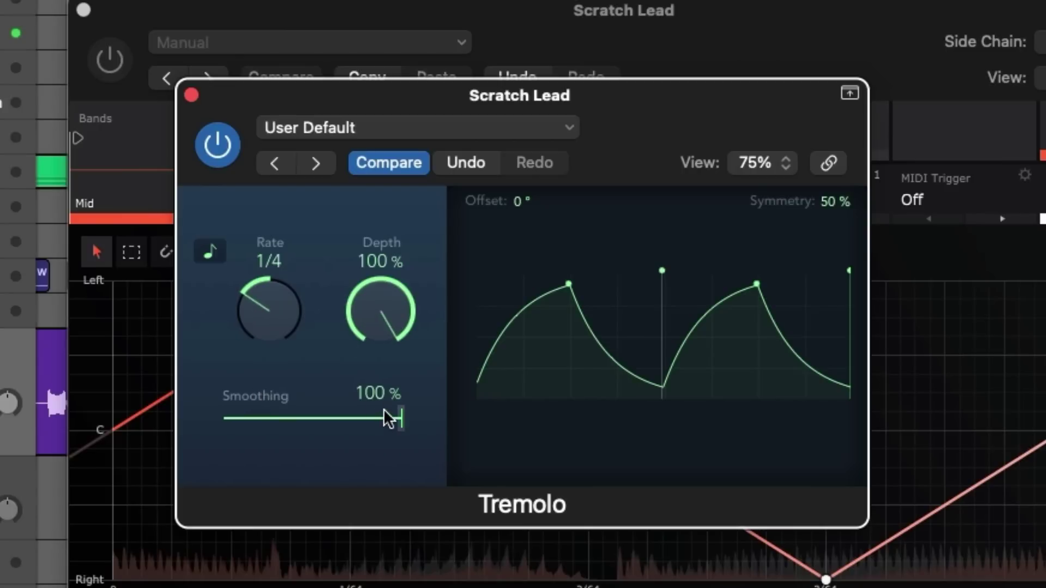
left_click_drag(384, 408, 193, 411)
left_click_drag(253, 338, 257, 316)
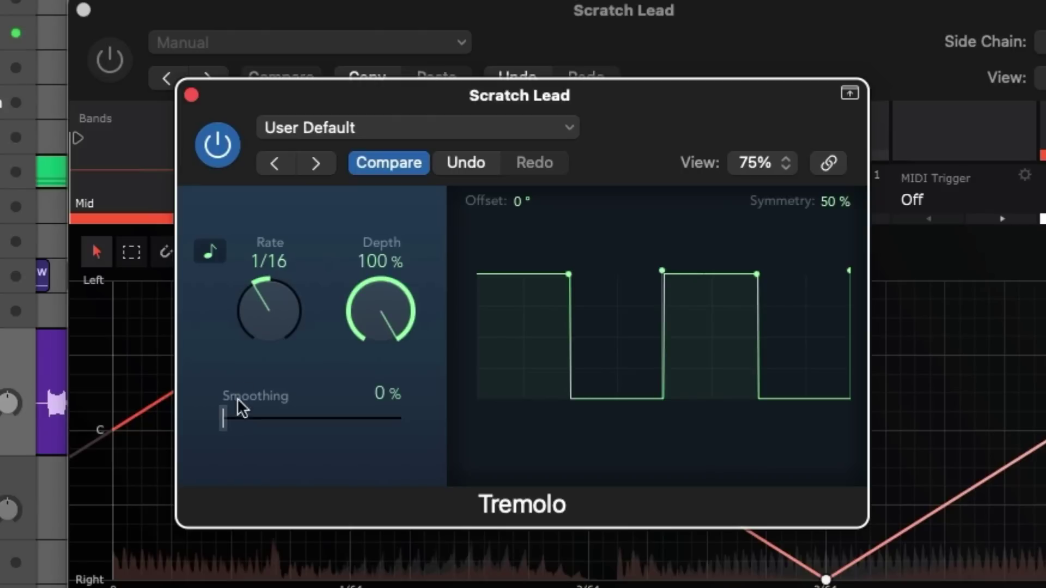
left_click_drag(260, 332, 264, 316)
left_click_drag(221, 426, 338, 421)
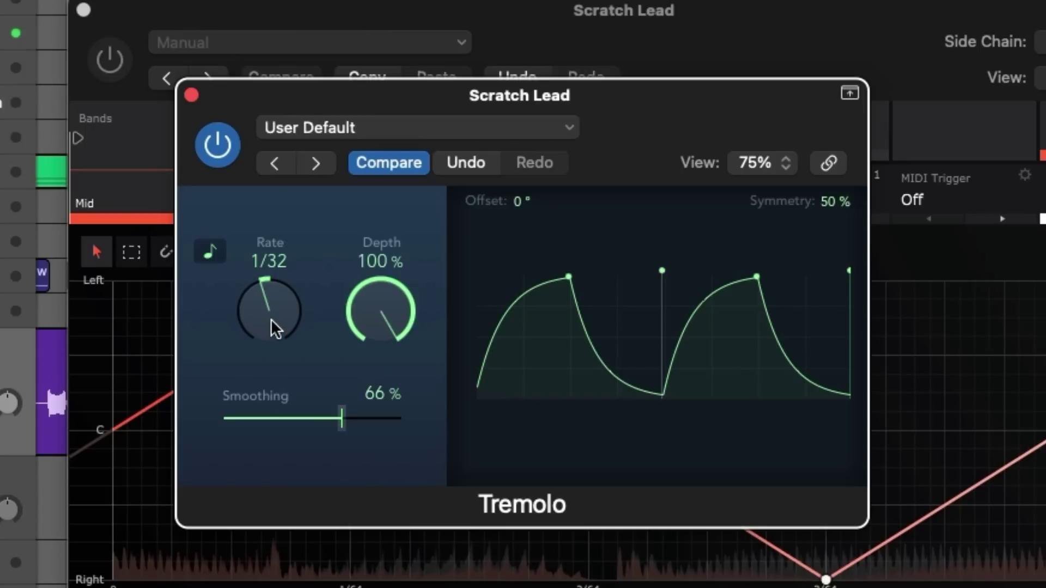
- Try an unsynced tremolo rate of 0.36 Hz, return to a synced rate of 1/16d, and set smoothing to 100 %
left_click_drag(227, 315, 273, 221)
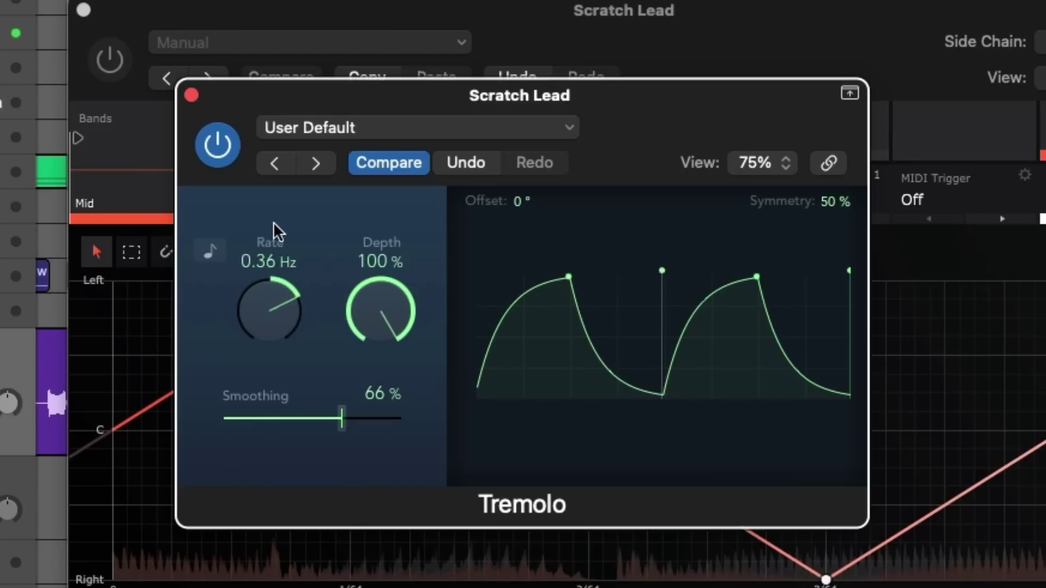
left_click_drag(210, 287, 241, 239)
left_click_drag(263, 325, 294, 234)
left_click_drag(289, 278, 313, 204)
left_click(273, 303, "alt")
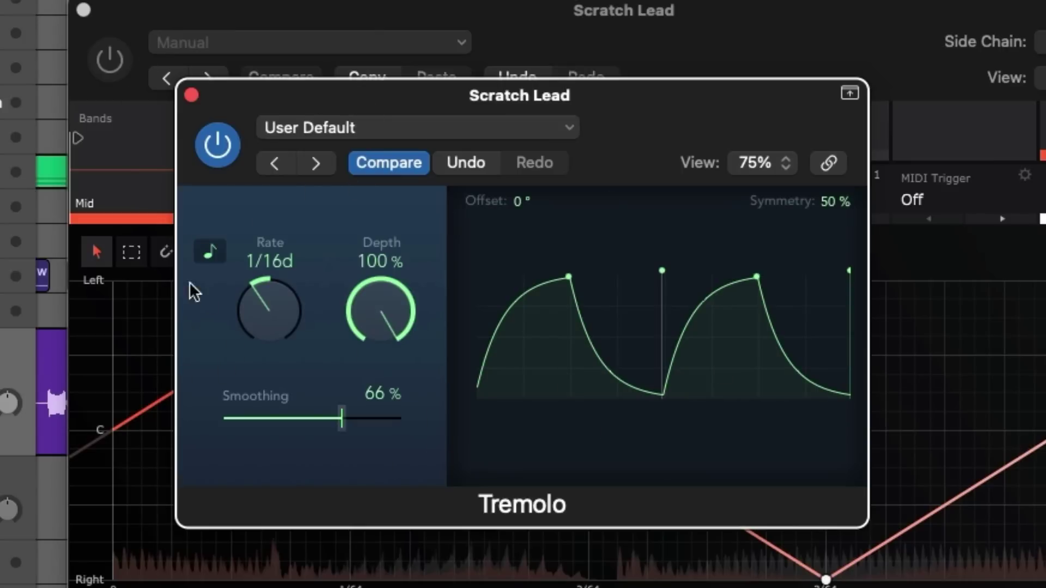
left_click_drag(344, 408, 402, 418)
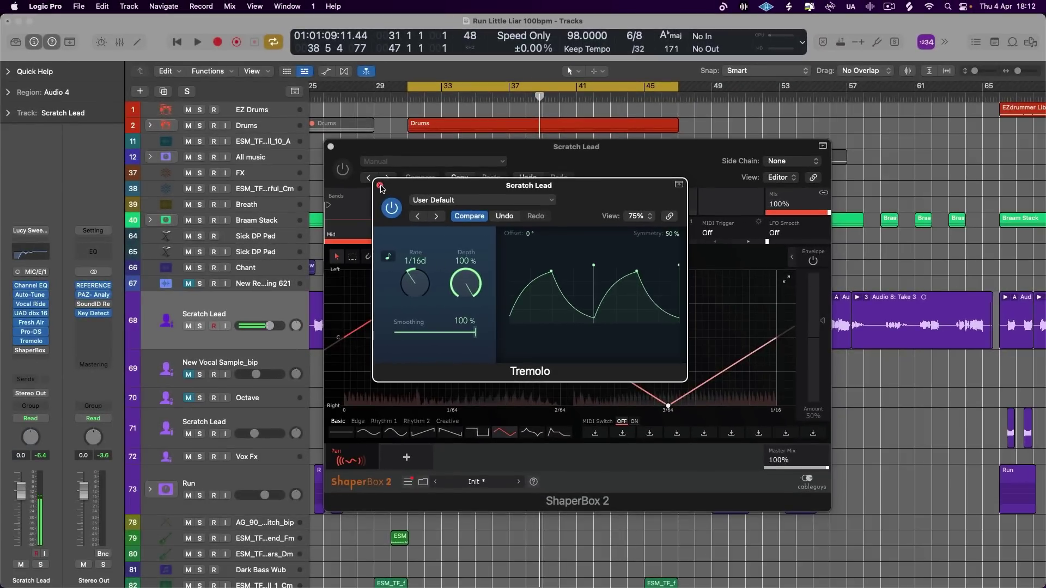
- Close ShaperBox 2, set the Tremolo depth to 88 %, and close the Tremolo plug-in
left_click(380, 187)
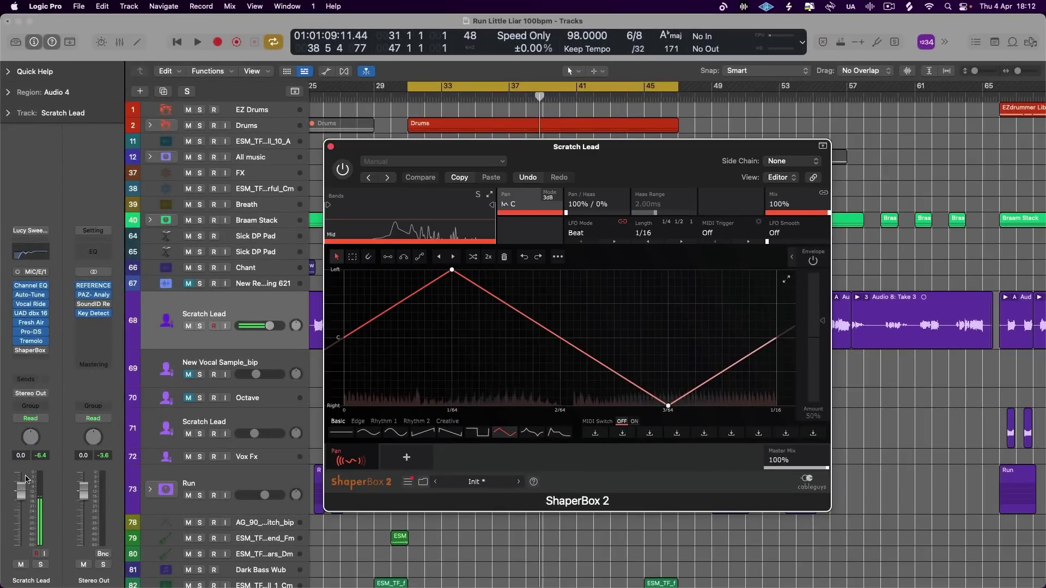
left_click(330, 146)
left_click(31, 341)
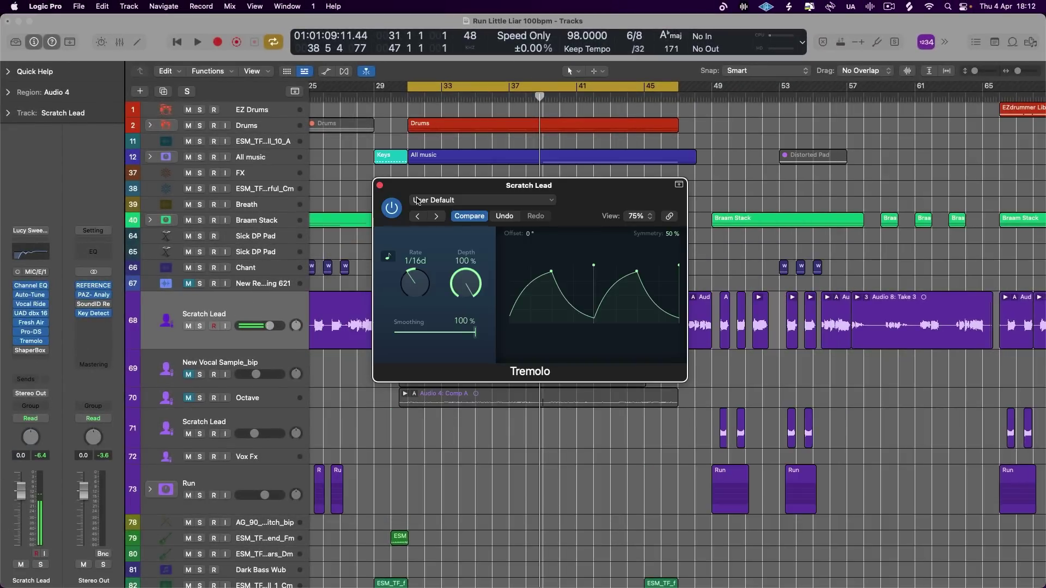
left_click_drag(454, 284, 517, 333)
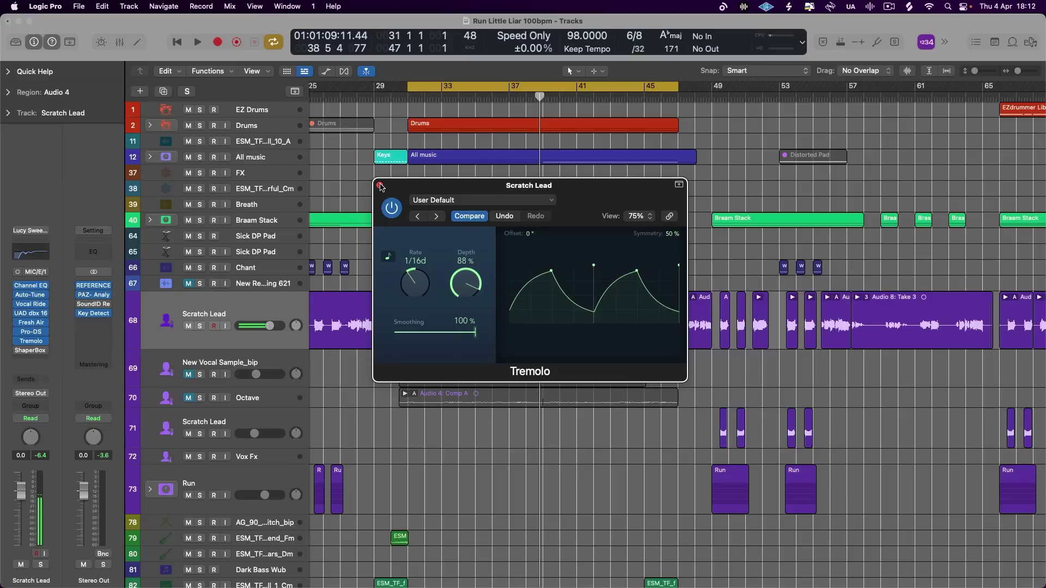
left_click(380, 186)
- Split off the opening word of Scratch Lead's Audio 4: Comp A at bar 31 and place a copy just before the bar
key("super+Right")
key("super+Right")
key("super+Right")
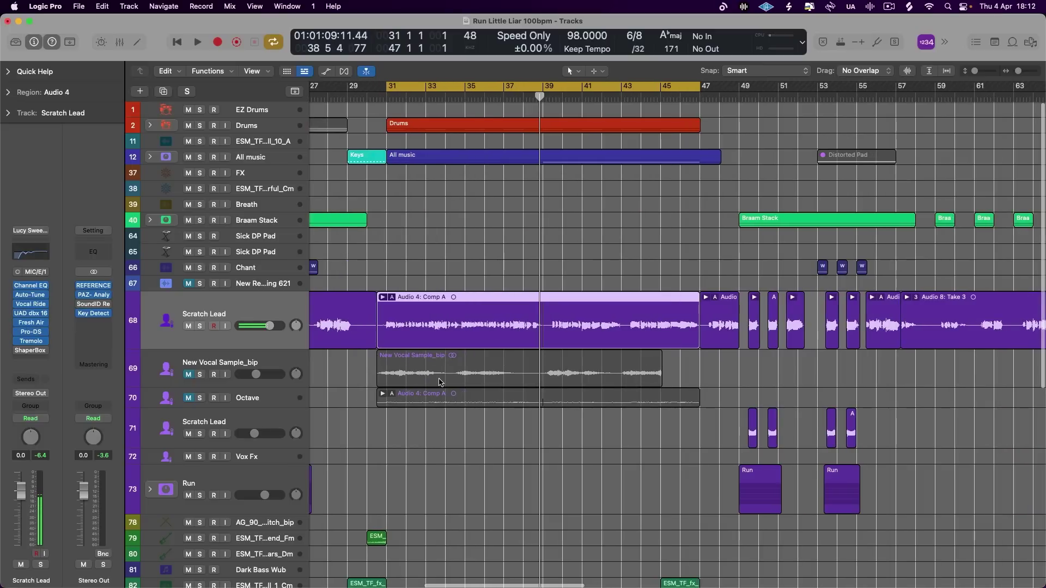
left_click_drag(475, 329, 486, 332)
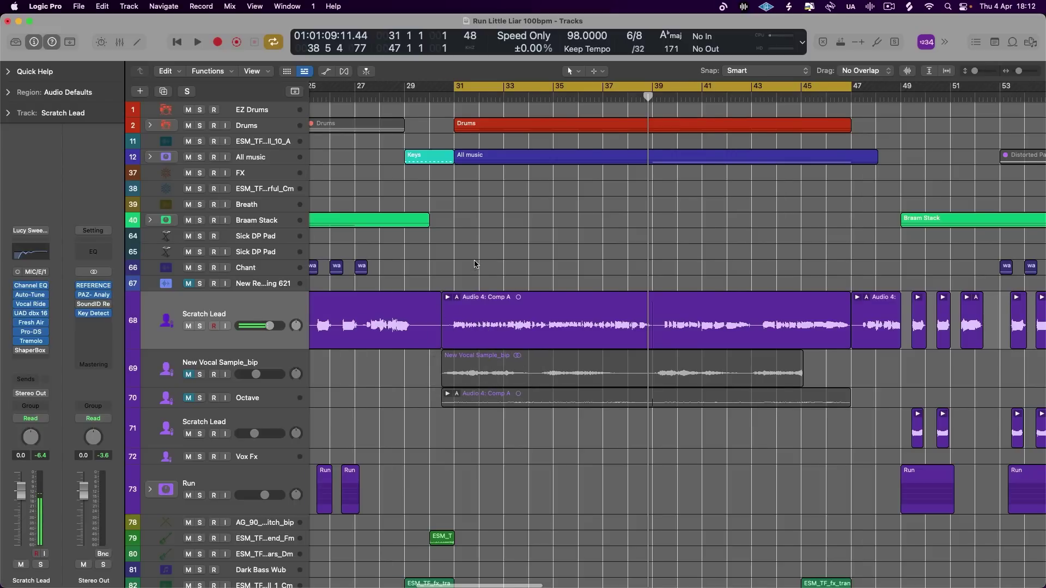
key("super+Right")
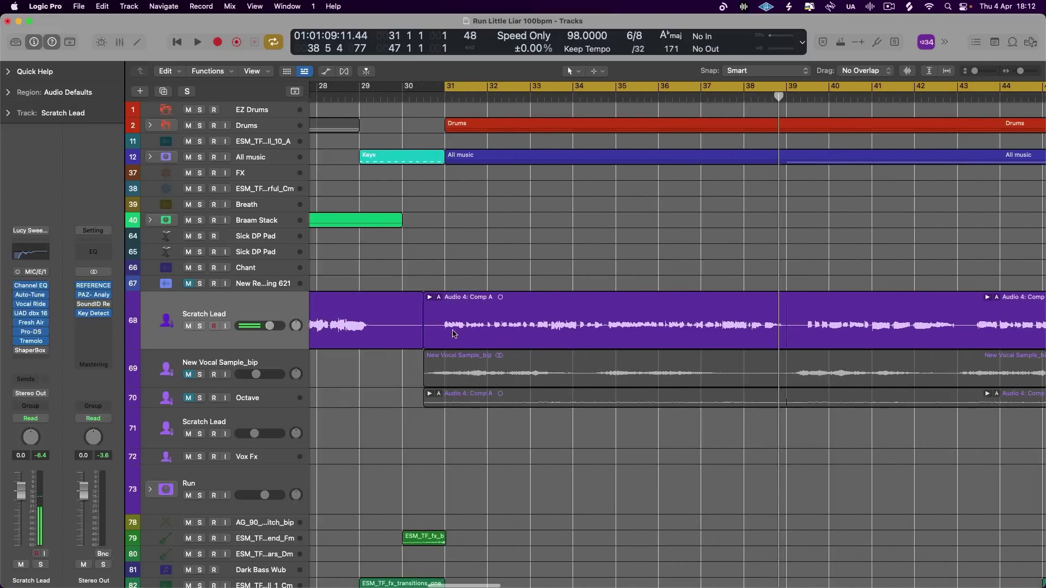
key("super+Right")
key("super+Right")
mouse_move(454, 330)
left_mouse_down()
mouse_move(463, 327)
mouse_move(444, 330)
left_mouse_up()
left_click(462, 330)
key("super+Right")
key("super+Right")
- Loop the passage around bar 31 with Scratch Lead soloed, and turn the copied word into a stutter of three short slices
key("space")
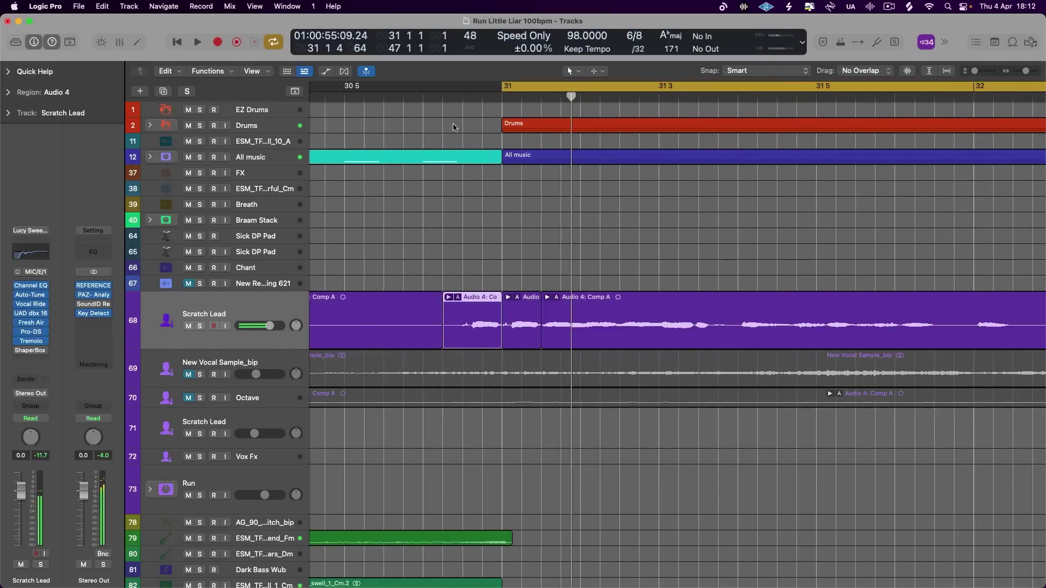
left_click_drag(435, 86, 620, 86)
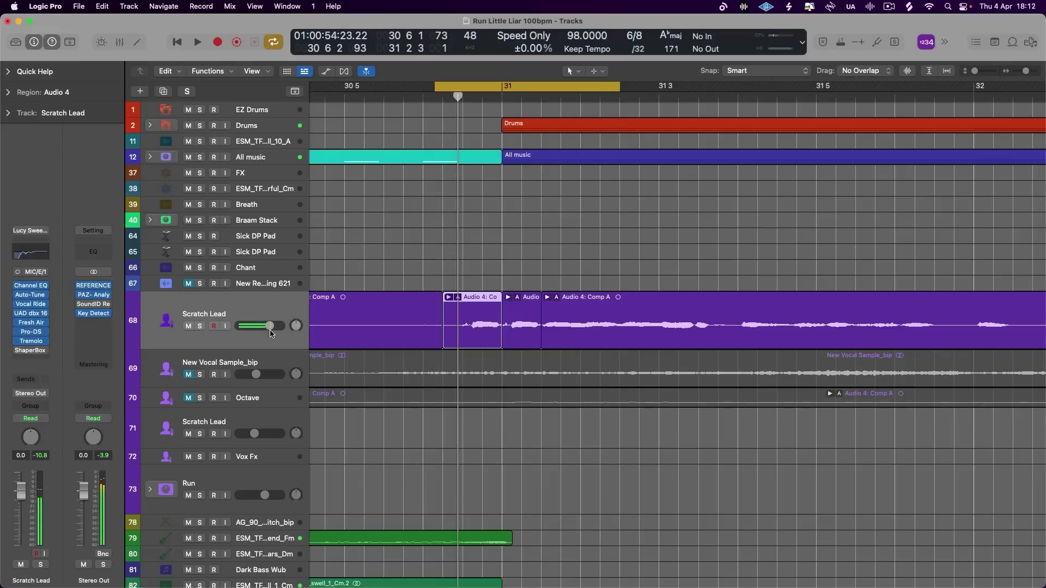
left_click(202, 326)
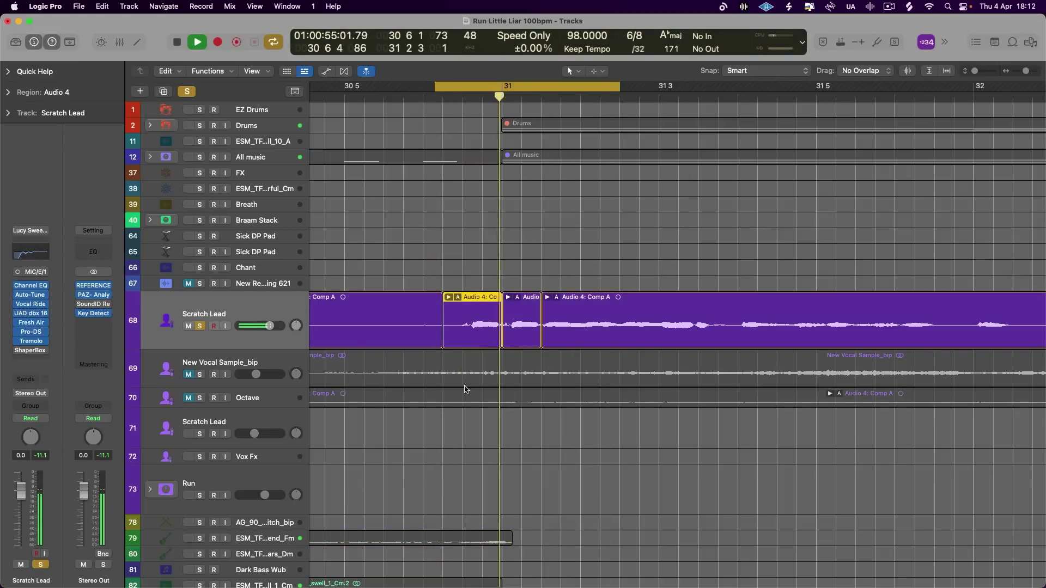
mouse_move(444, 343)
left_mouse_down()
mouse_move(485, 344)
mouse_move(488, 332)
mouse_move(452, 327)
left_mouse_up()
key("space")
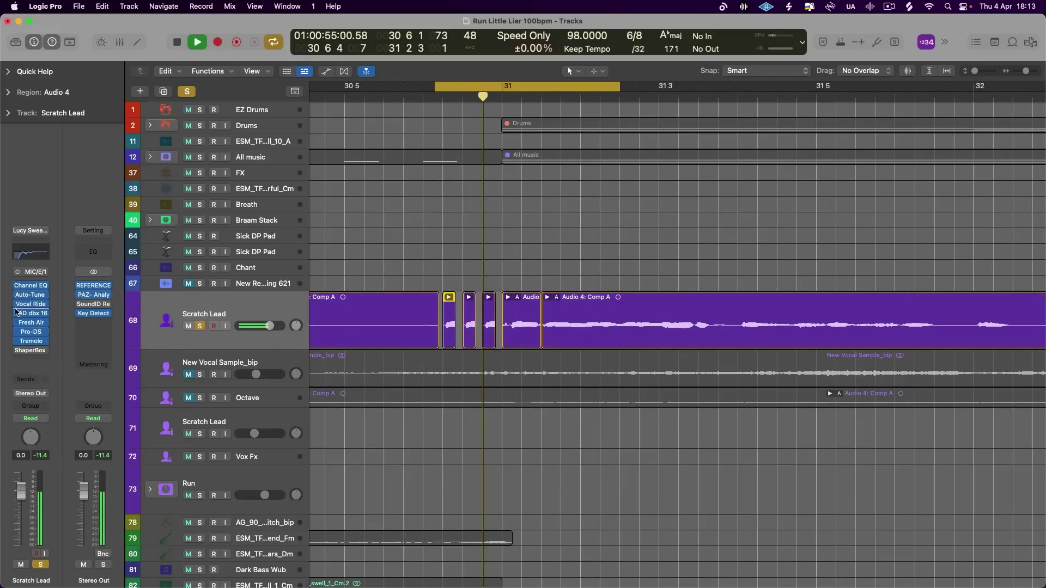
- Draw a volume automation ramp over the three stutter slices, rising from -9.1 dB to 0 dB at bar 31
key("z")
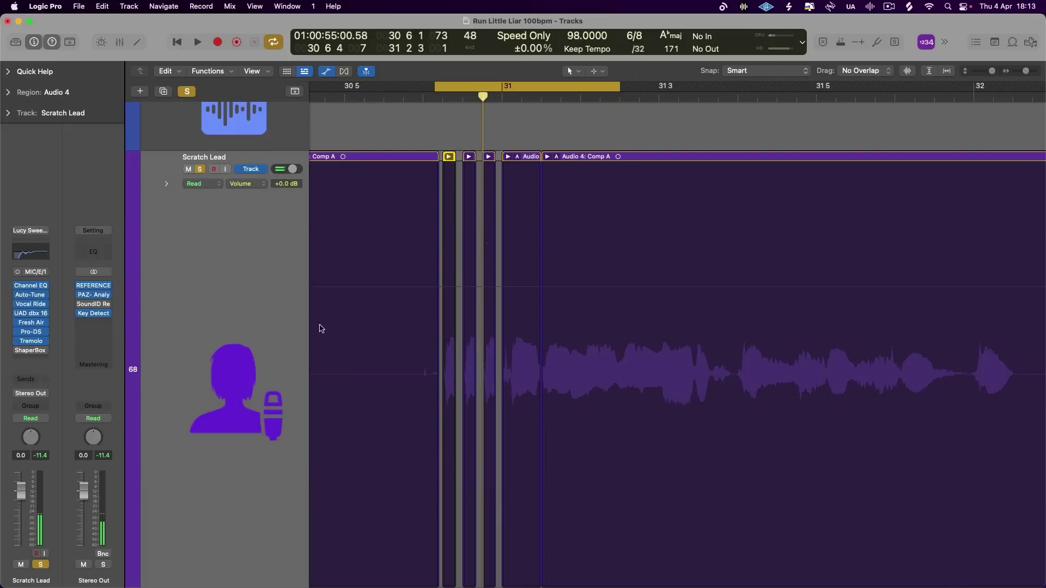
left_click(260, 185)
left_click(308, 189)
key("super+Right")
left_click_drag(417, 322, 801, 397)
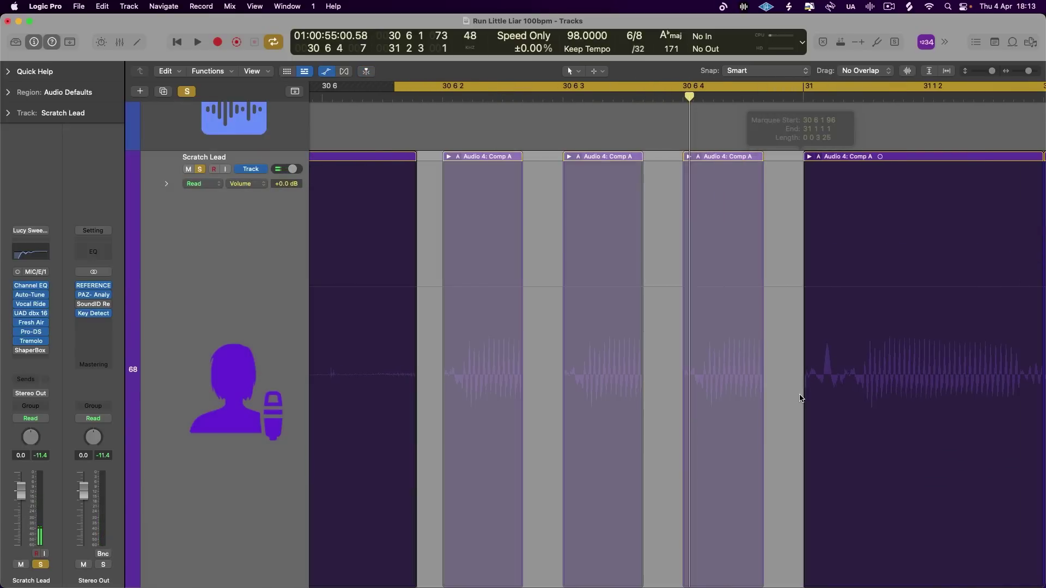
left_click_drag(502, 203, 495, 304)
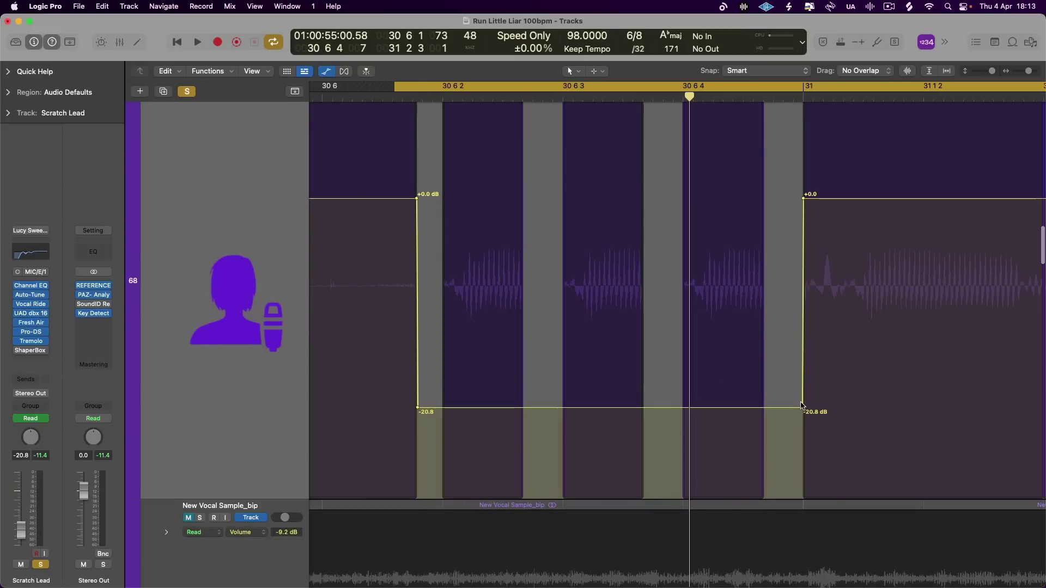
left_click_drag(806, 410, 802, 200)
left_click_drag(418, 408, 417, 326)
key("super+Left")
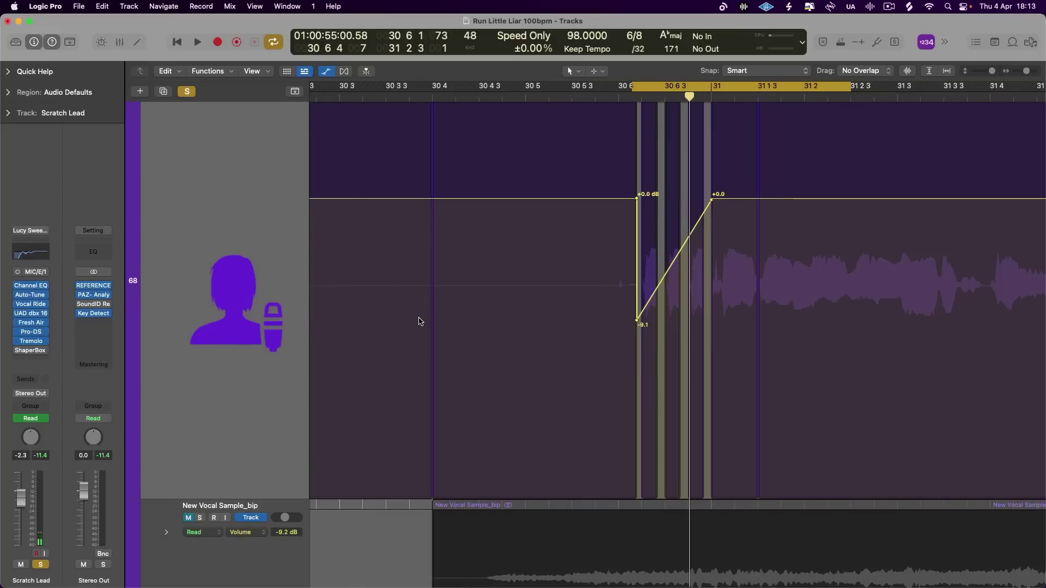
- Audition the soloed stutter and lower the volume ramp's starting point to -9.8 dB
key("space")
scroll(427, 347, "up", 5)
scroll(427, 347, "down", 6)
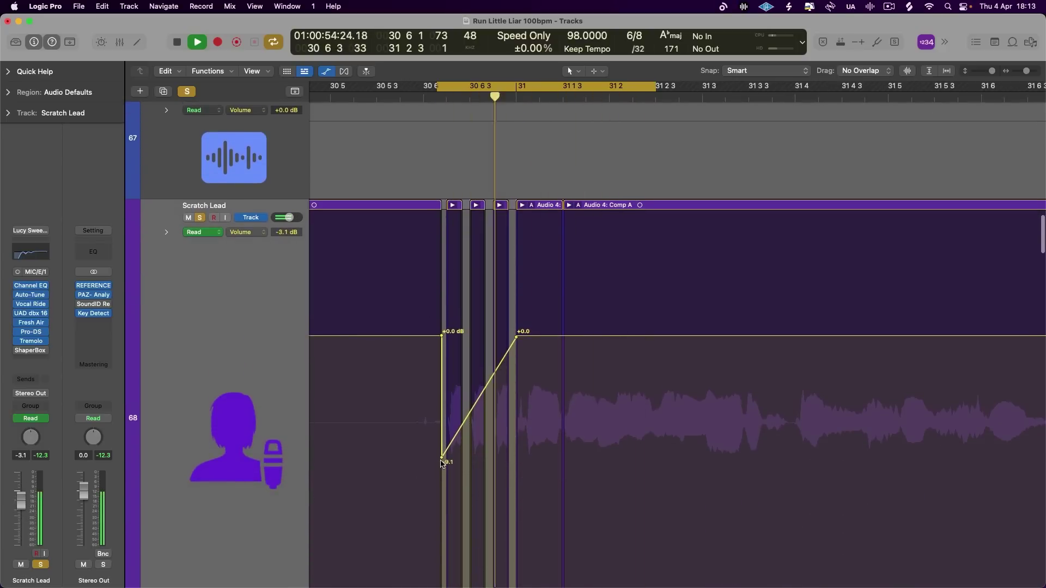
left_click_drag(442, 464, 442, 467)
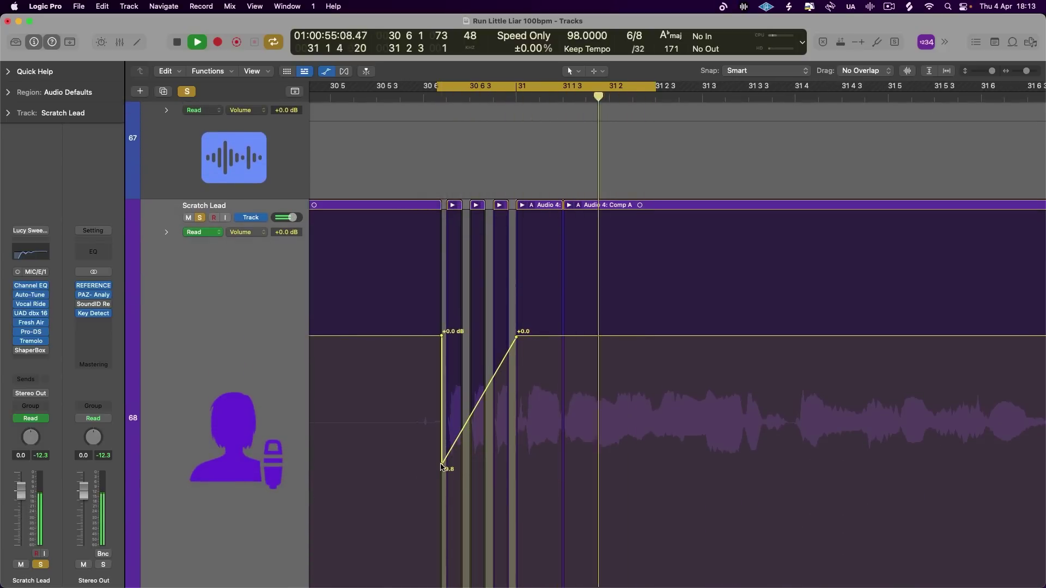
key("space")
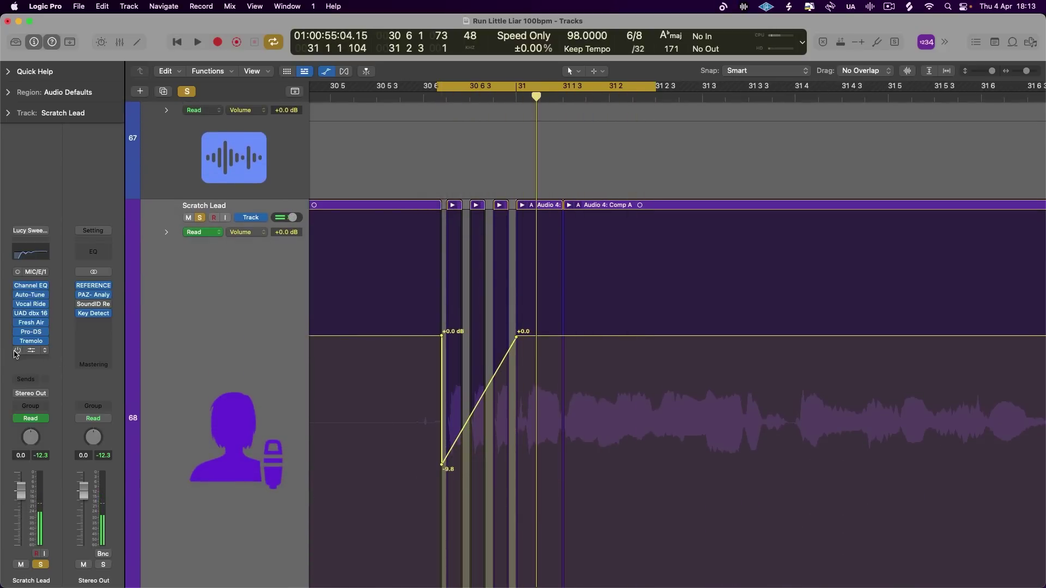
- Bypass Tremolo and audition the stutter with ShaperBox 2 switched on, leaving both plug-ins bypassed at the end
left_click(16, 353)
left_click(24, 359)
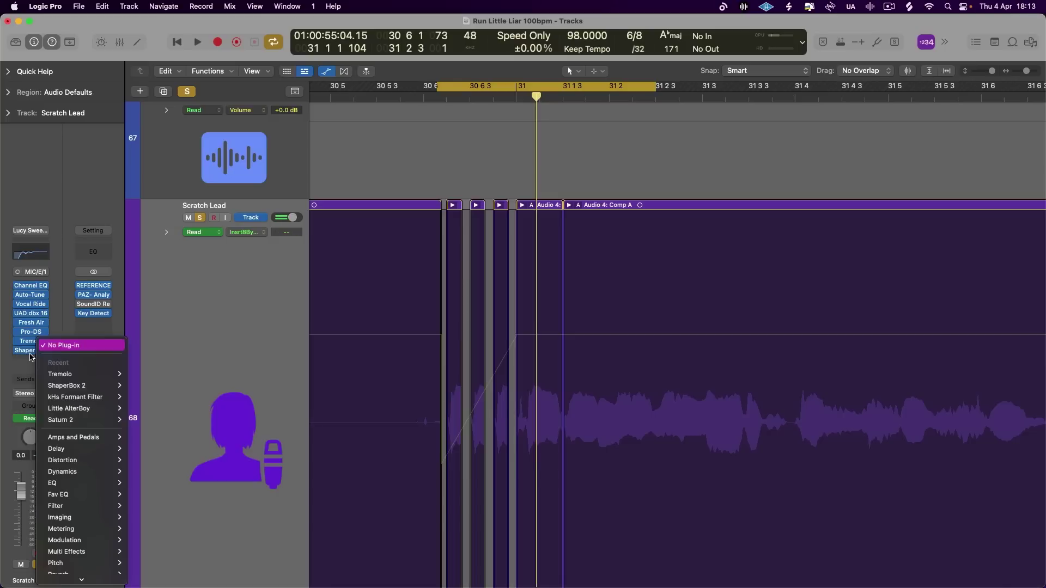
left_click(165, 334)
left_click(19, 342)
key("space")
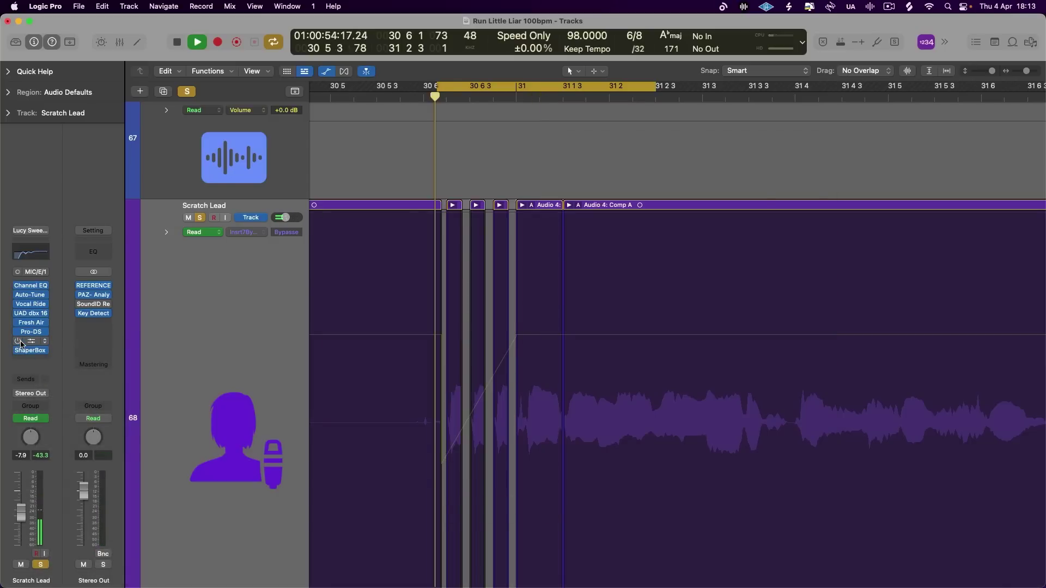
key("space")
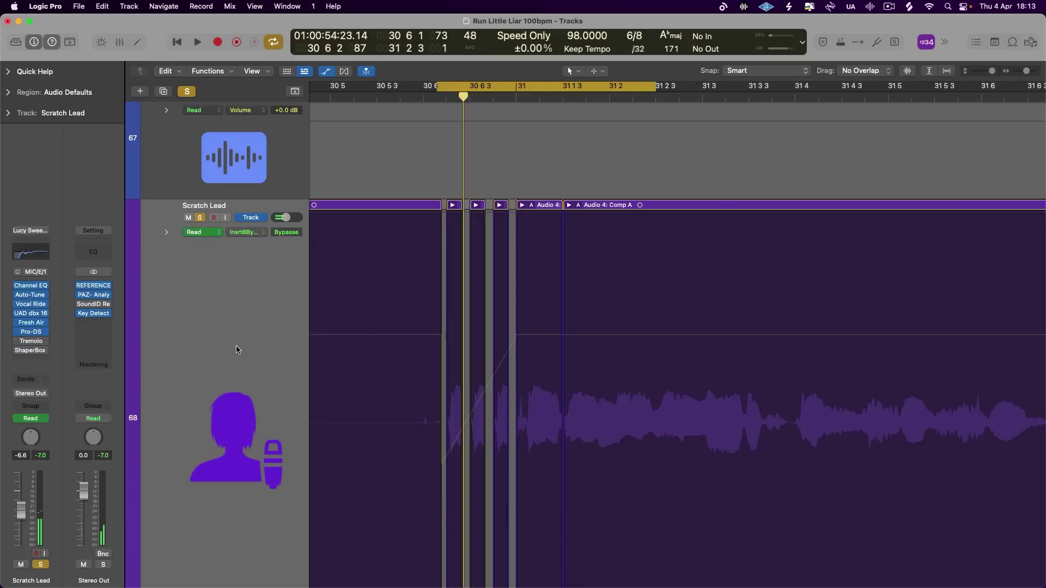
- Automate the ShaperBox 2 bypass on Scratch Lead so the plug-in is active only across the stutter slices before bar 31
key("cmd+Right")
left_click_drag(322, 345, 771, 207)
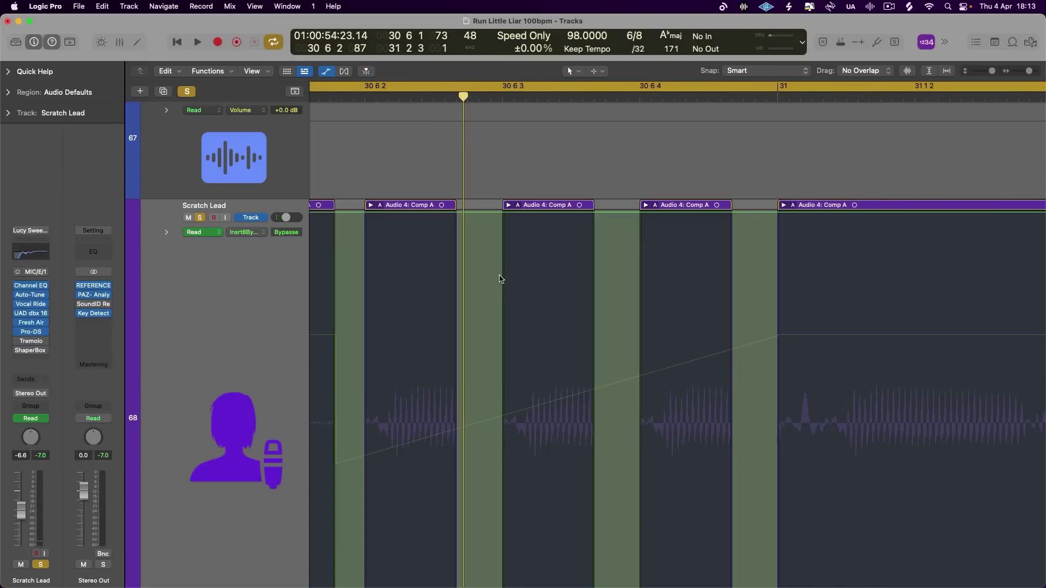
left_click(502, 381)
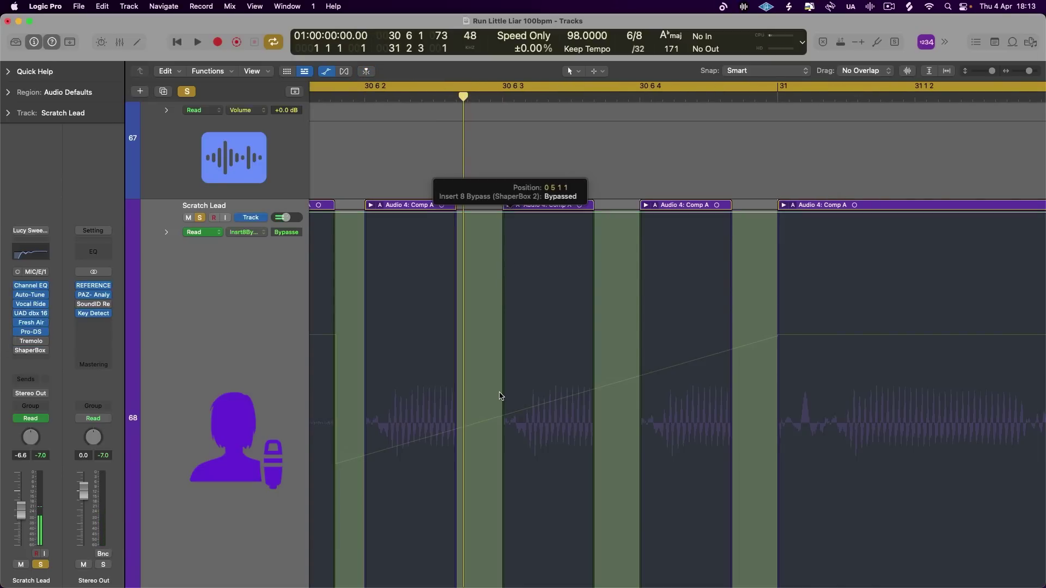
key("cmd+Left")
left_click(449, 171)
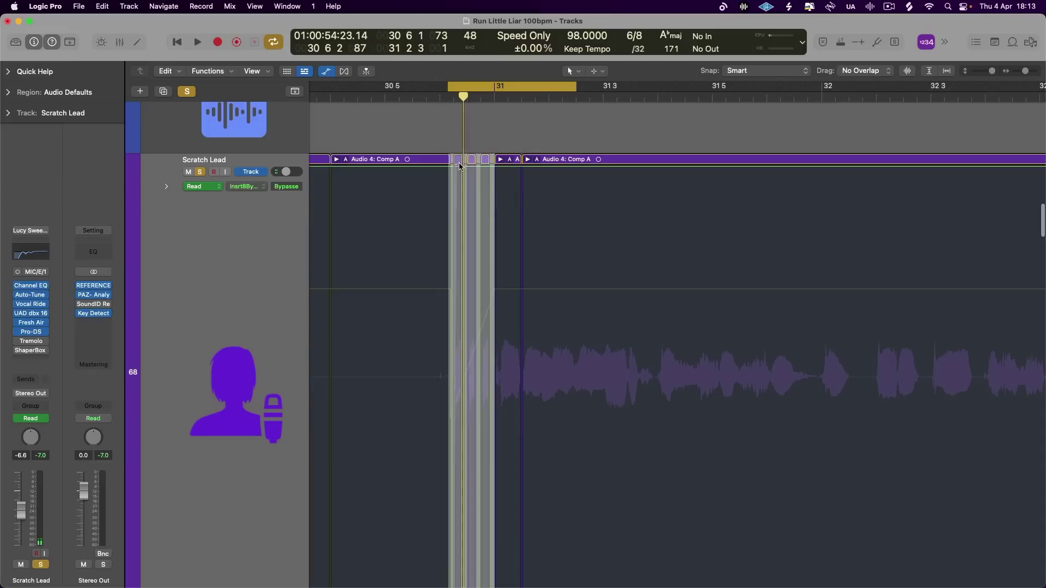
left_click(445, 418)
key("space")
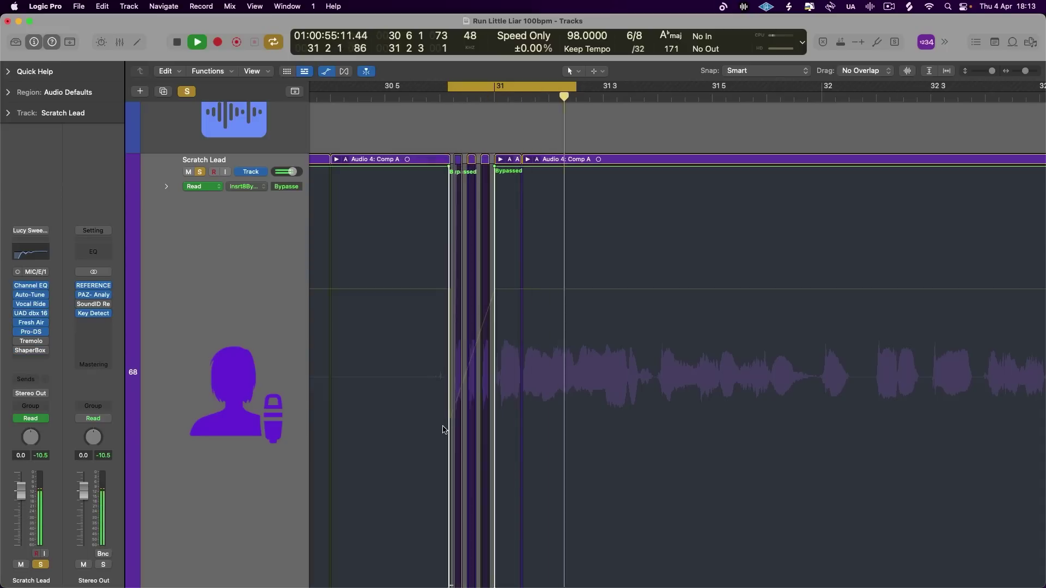
- Extend the loop to run from about 30 4 3 to 32 5 1 and audition the automated stutter soloed
left_click_drag(360, 87, 1043, 90)
key("space")
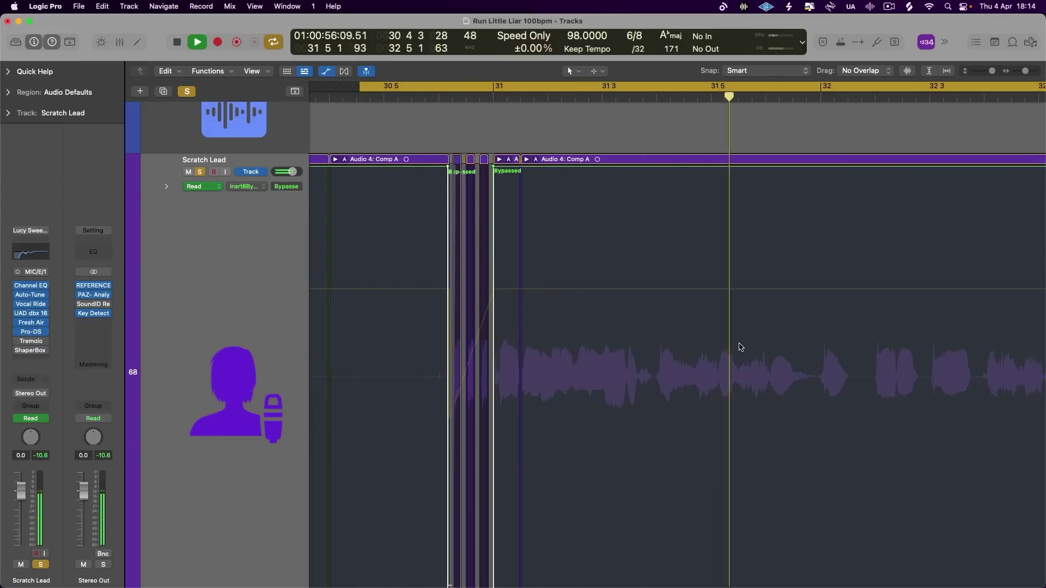
key("super+Left")
key("super+Left")
key("space")
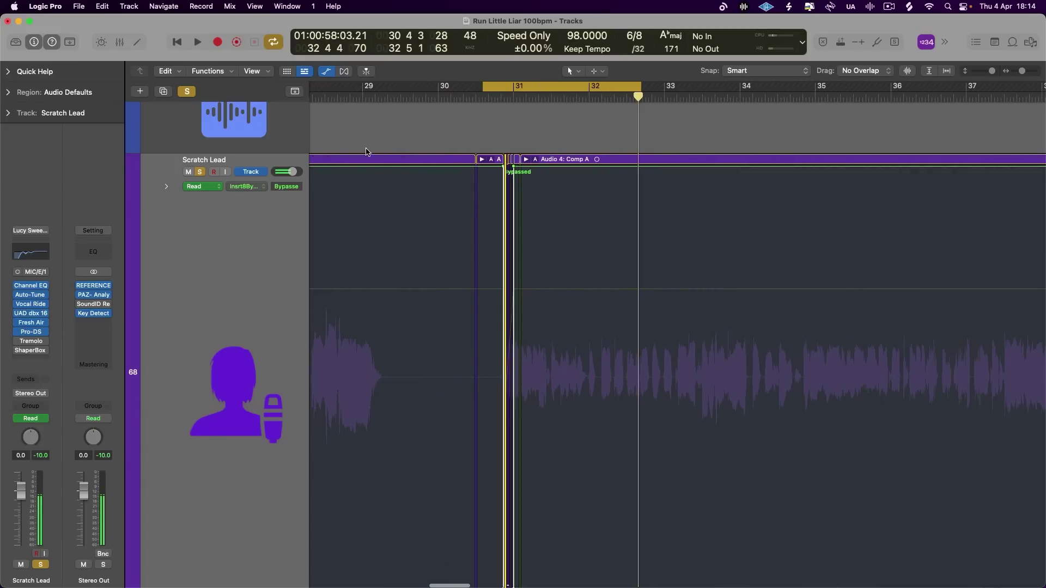
- Hide the automation and shorten the end of the Scratch Lead region before the first stutter slice
key("super+Right")
key("super+Right")
left_click(326, 71)
key("z")
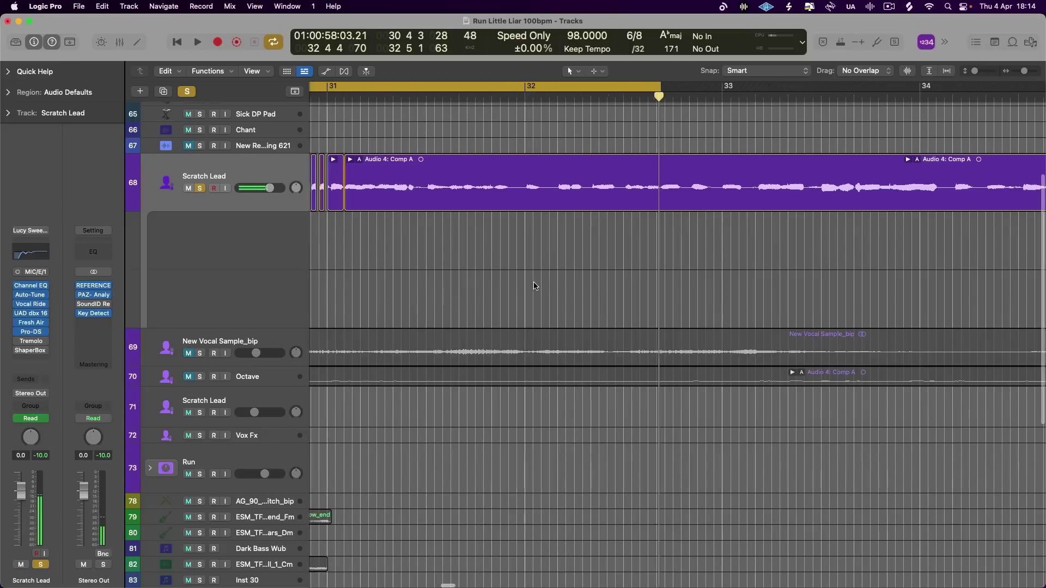
scroll(431, 215, "left", 3)
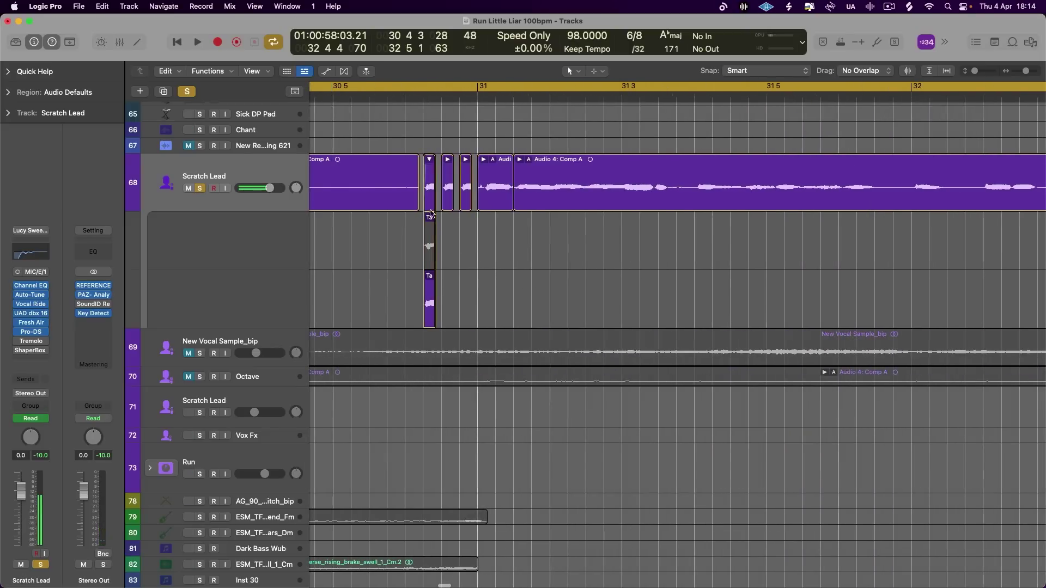
left_click_drag(416, 206, 400, 206)
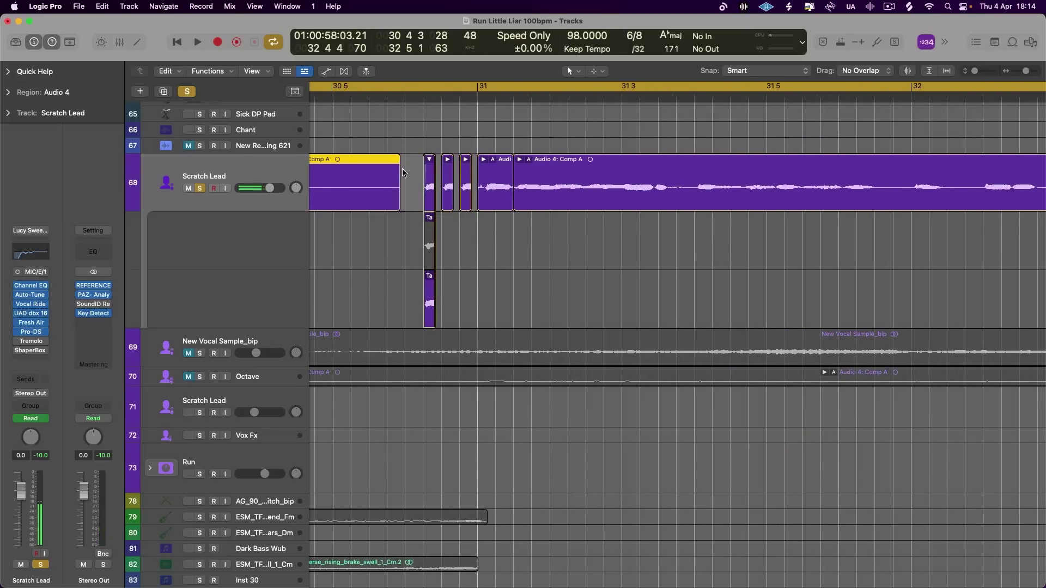
- Take Scratch Lead out of solo and audition the stutter with the full mix
left_click(186, 92)
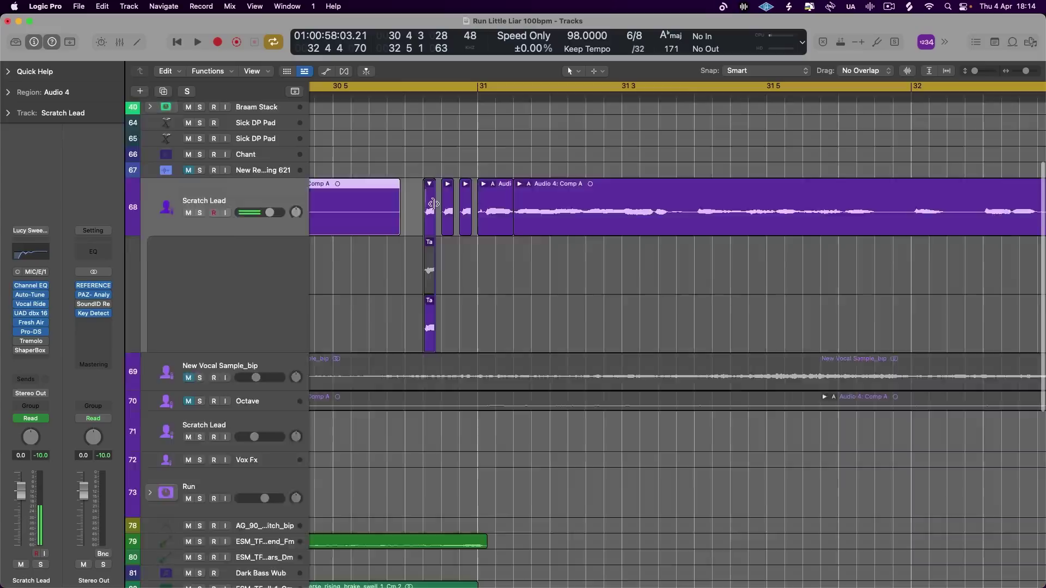
scroll(435, 206, "up", 4)
key("space")
key("space")
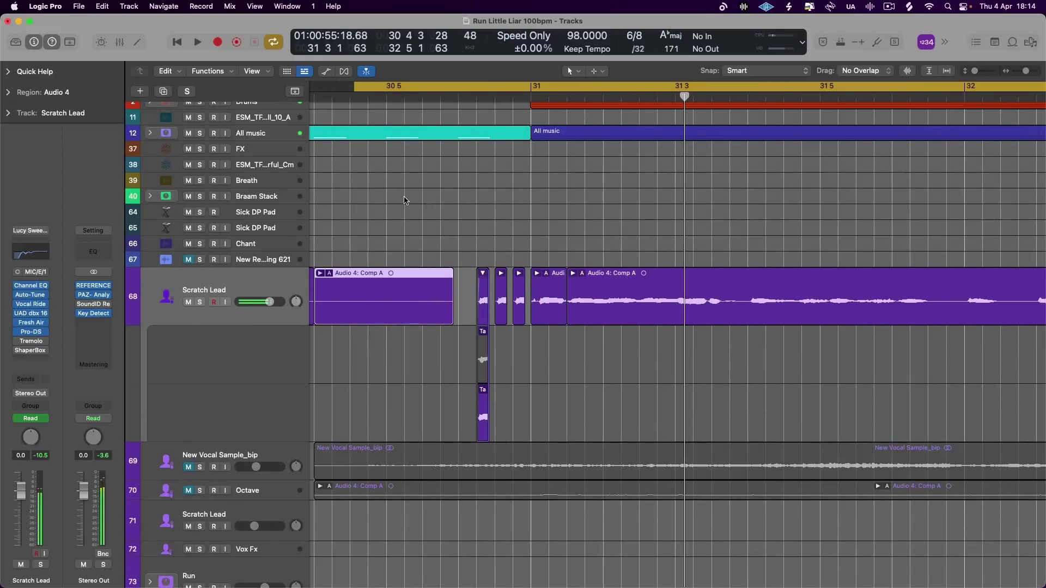
- Raise the low point of Scratch Lead's volume ramp and shift the preceding 0 dB point slightly earlier, auditioning the change
left_click(326, 72)
key("ctrl+z")
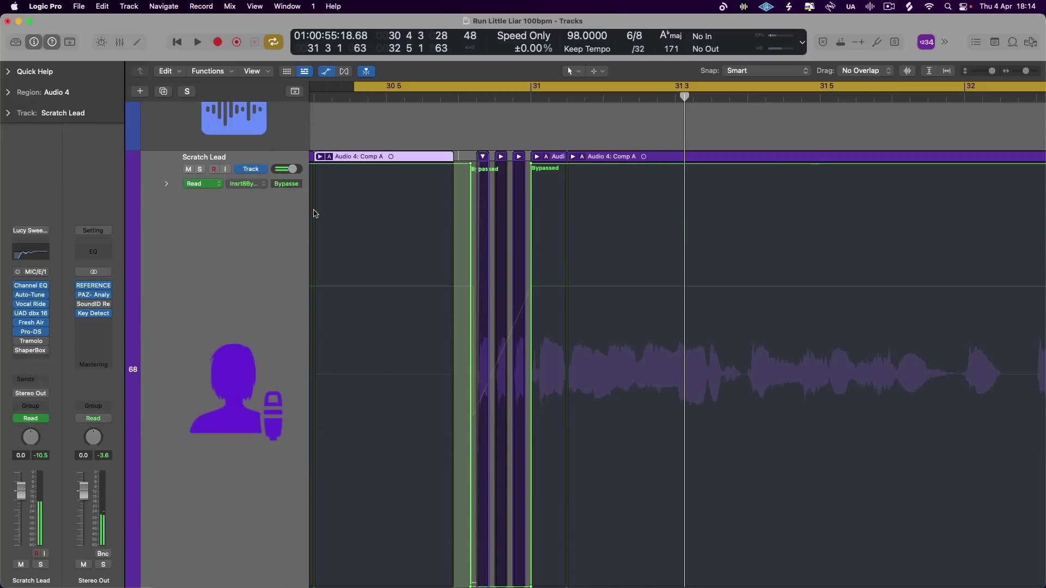
left_click(268, 185)
left_click(264, 167)
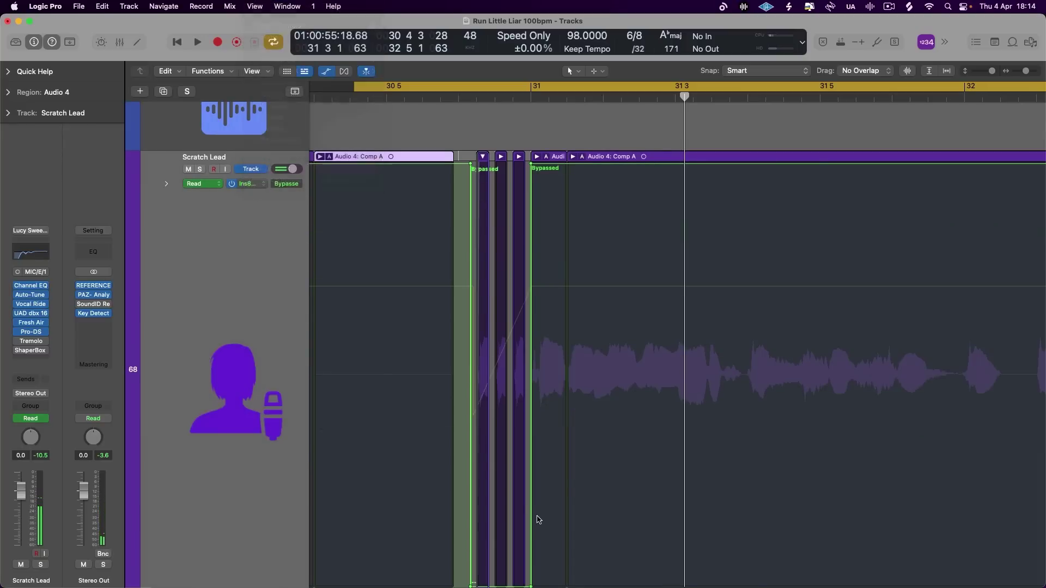
left_click(474, 417)
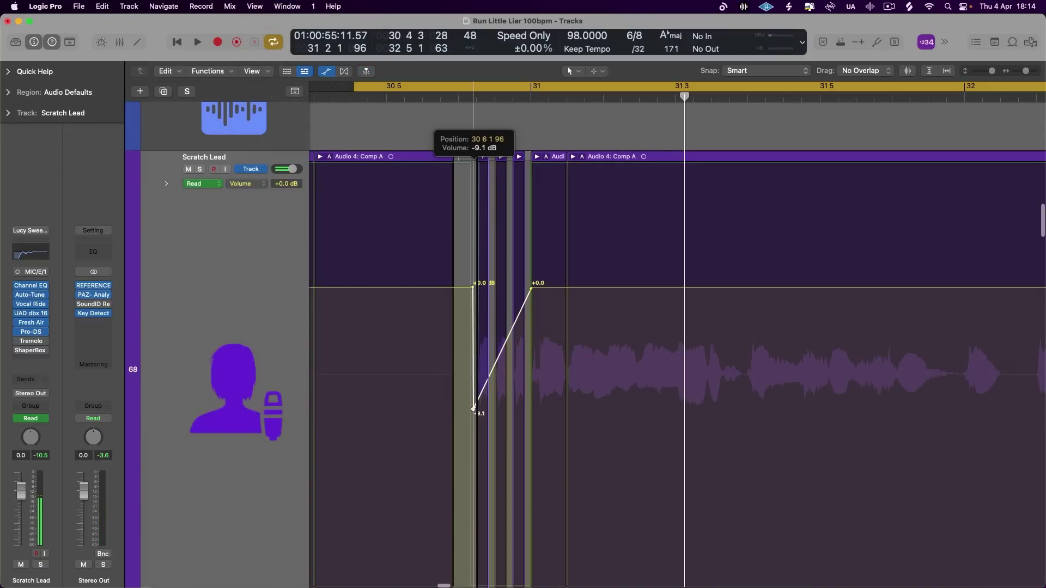
left_click(456, 308)
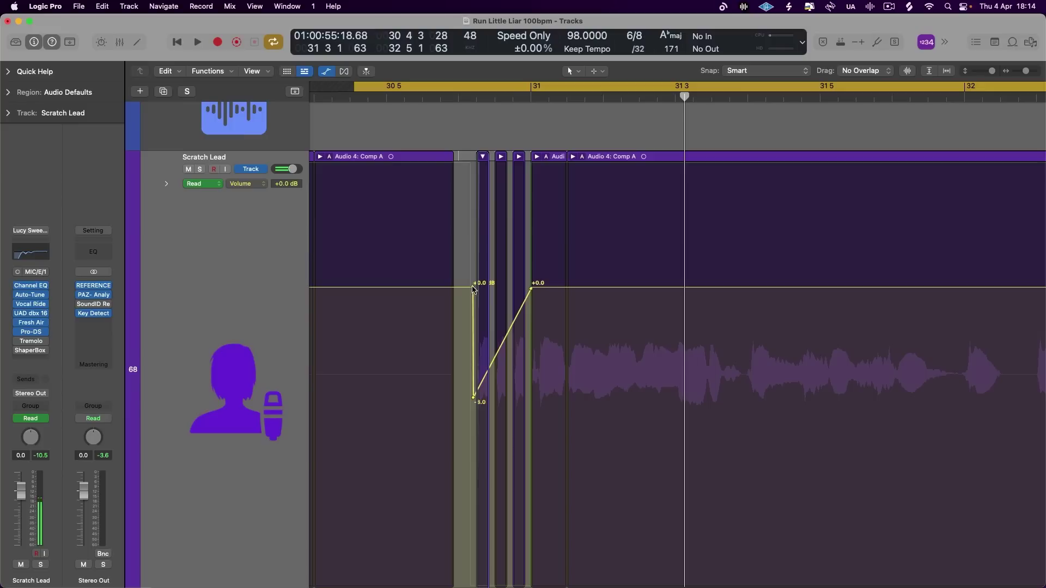
left_click_drag(472, 289, 467, 287)
key("space")
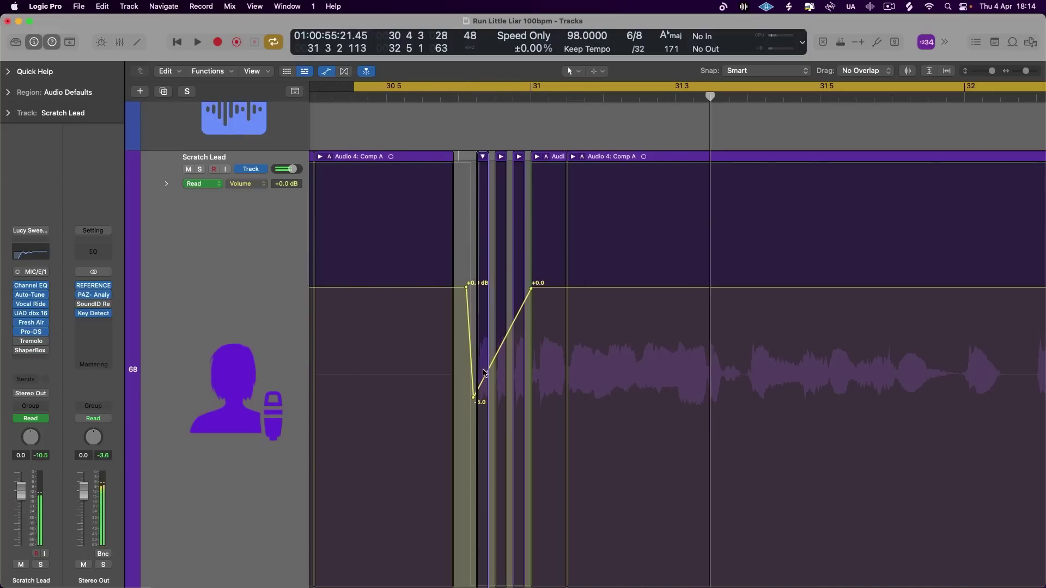
- Raise the low point of the stutter's volume ramp to -2.4 dB in stages, auditioning it in the mix, and hide the automation
left_click_drag(474, 399, 479, 364)
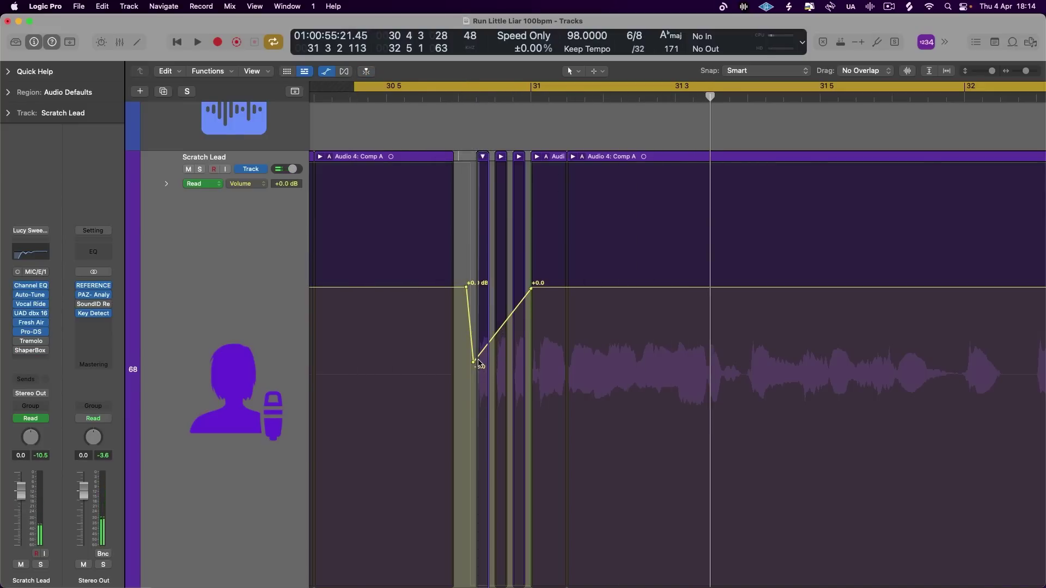
key("space")
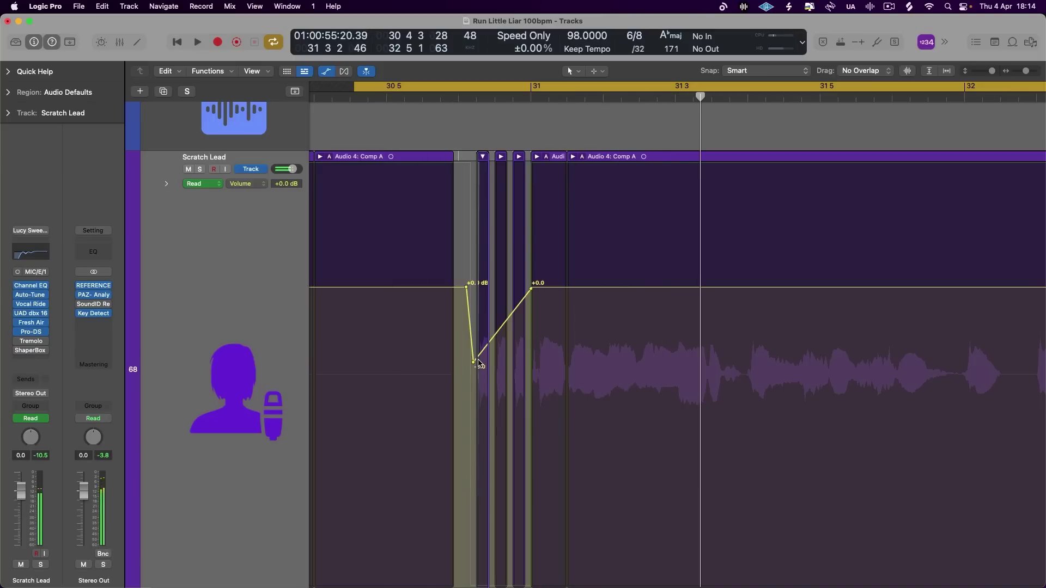
left_click_drag(475, 363, 476, 328)
key("space")
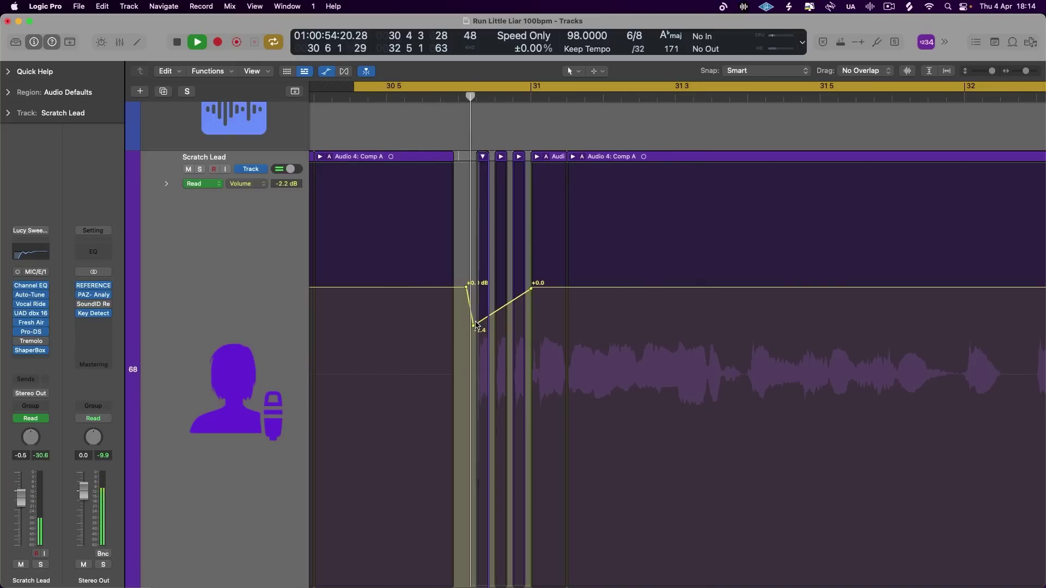
key("super+Left")
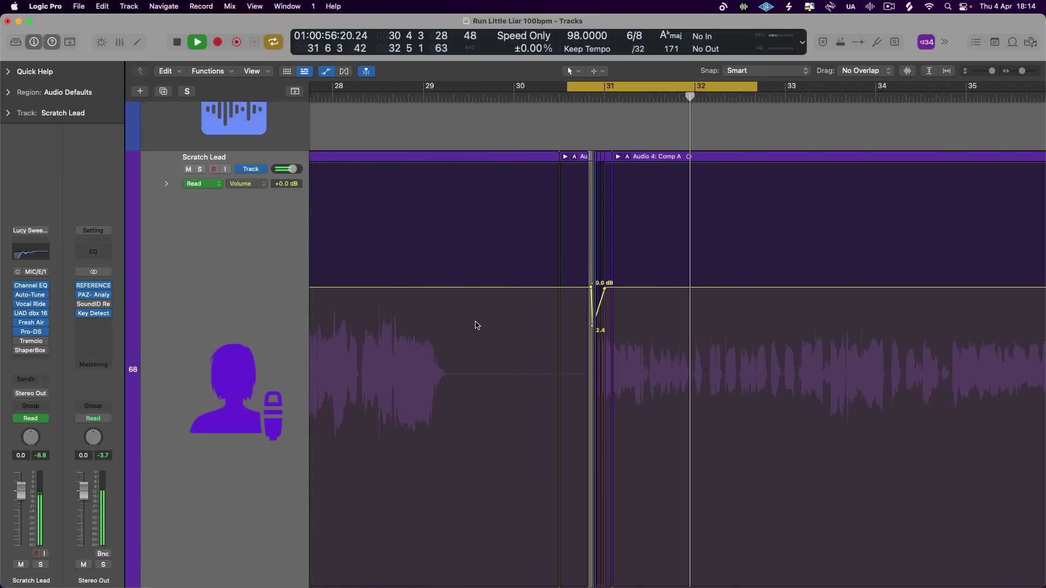
key("space")
left_click(326, 72)
scroll(625, 293, "up", 5)
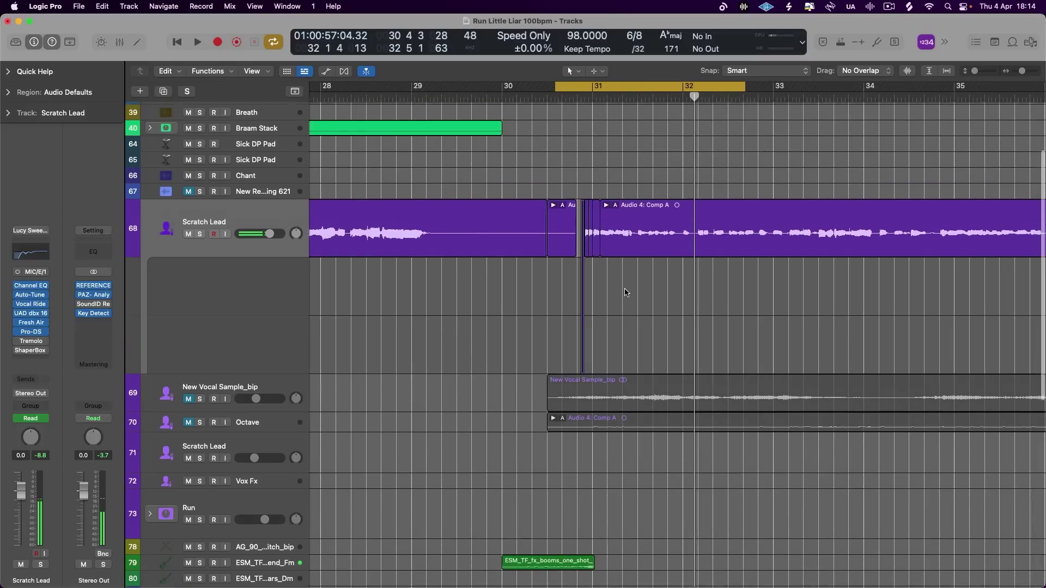
- Insert the kHs Trance Gate plug-in after ShaperBox 2 on Scratch Lead and play the loop from bar 31
scroll(626, 293, "right", 5)
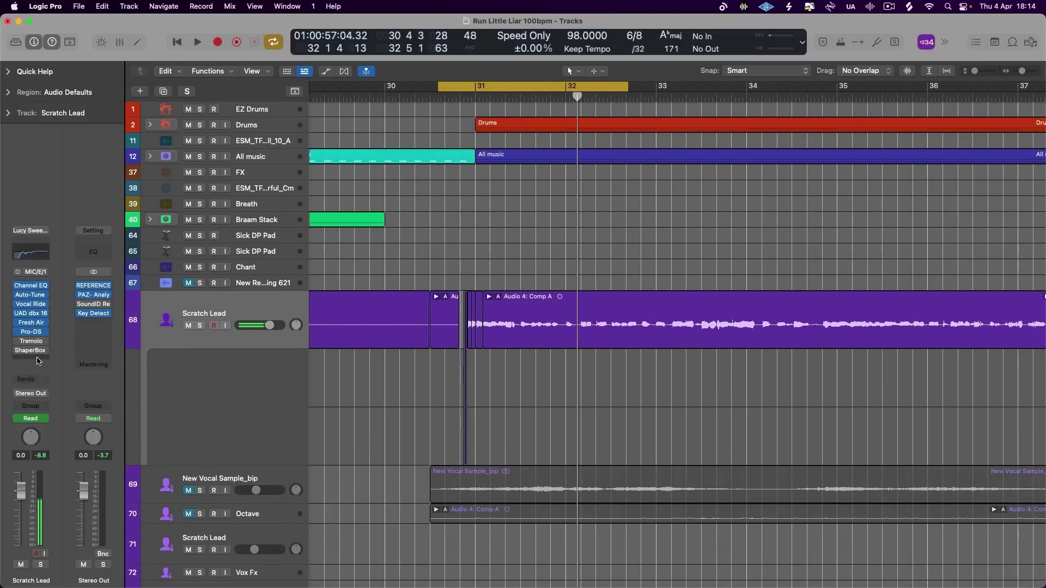
left_click(39, 359)
type("trance")
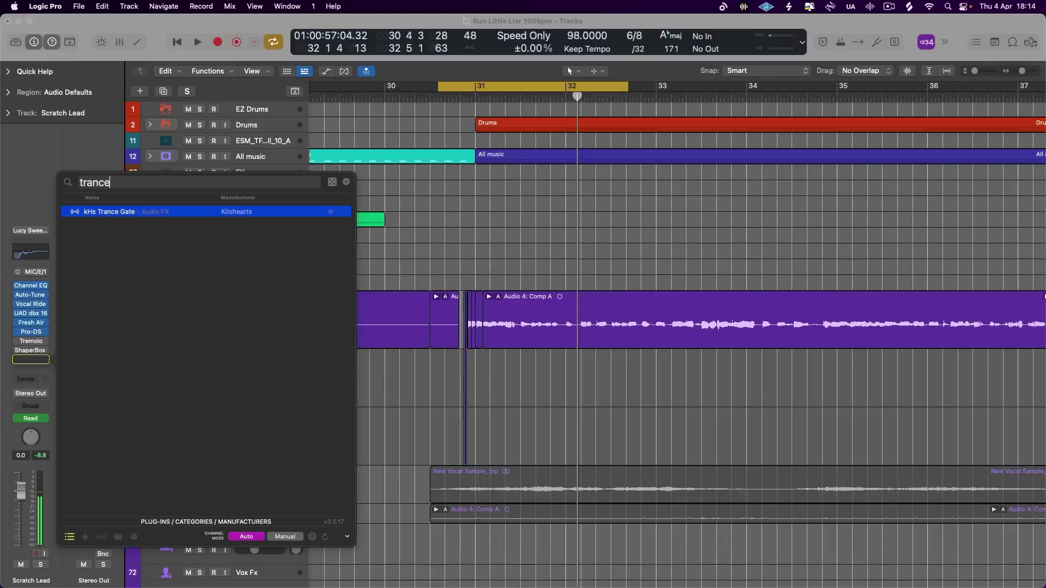
key("Return")
key("space")
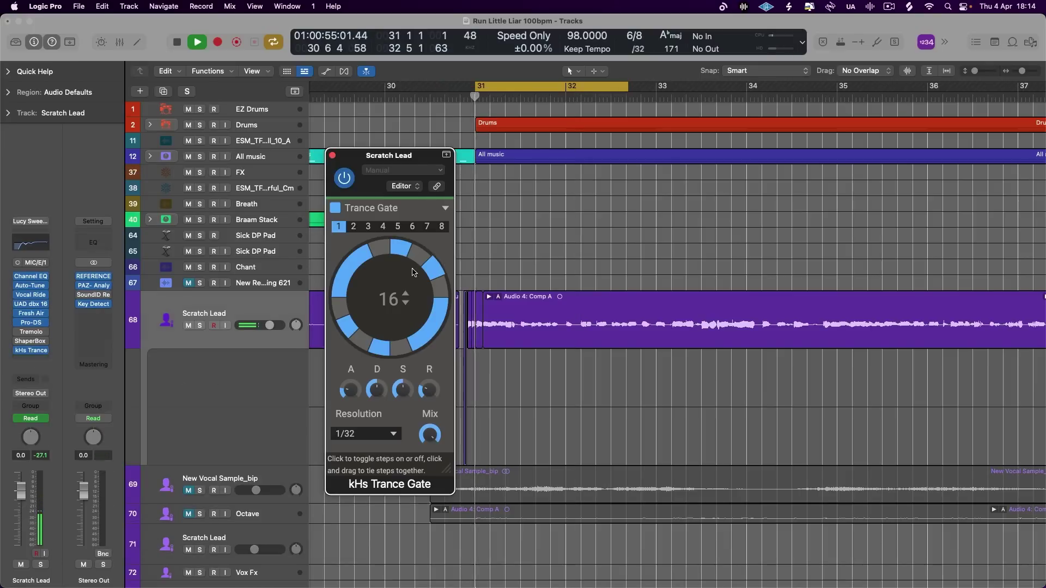
- Solo Scratch Lead and audition Trance Gate patterns 3, 4 and 5
key("s")
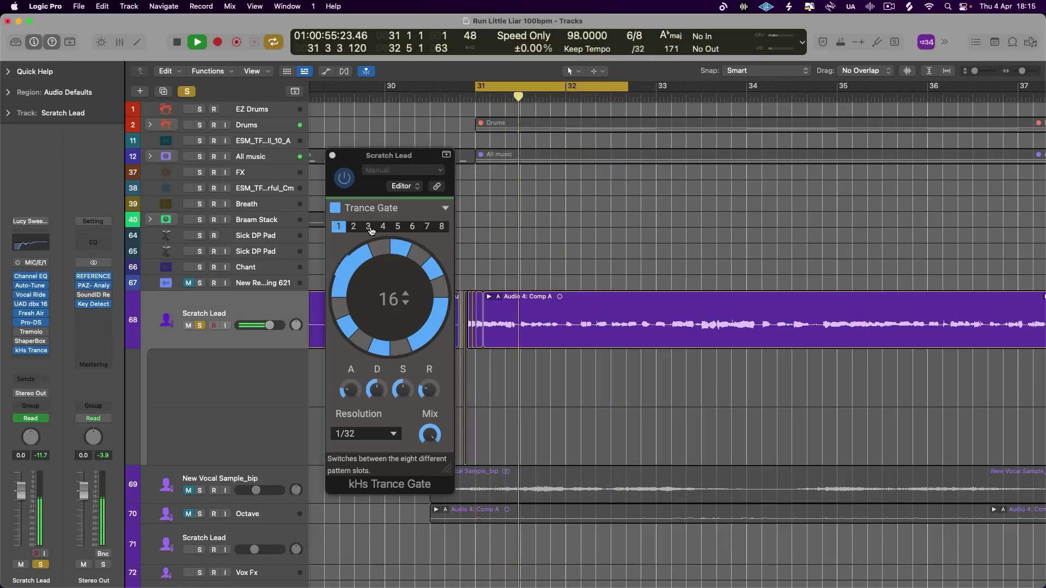
left_click(373, 228)
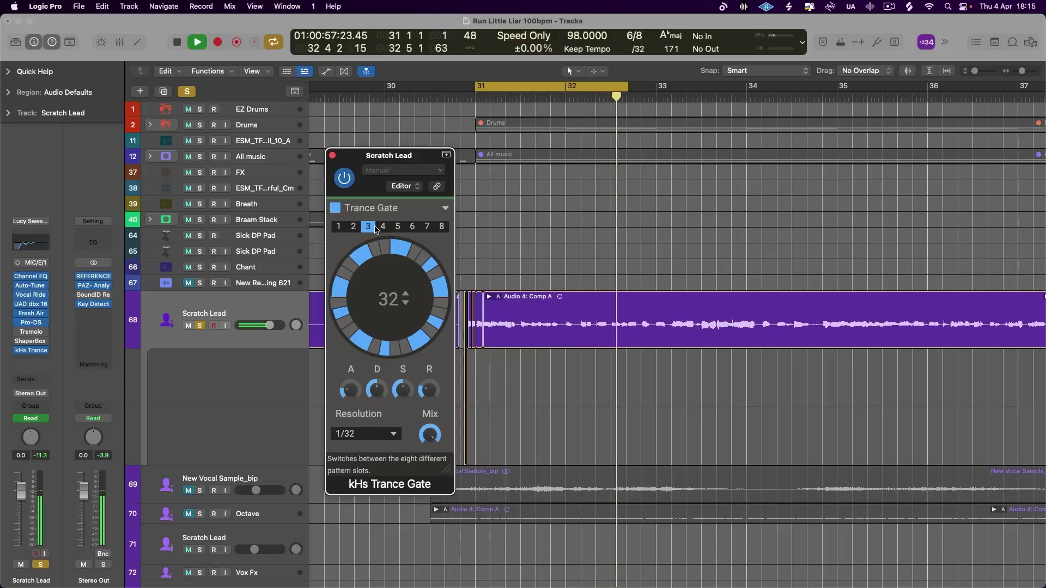
left_click(383, 227)
left_click(397, 228)
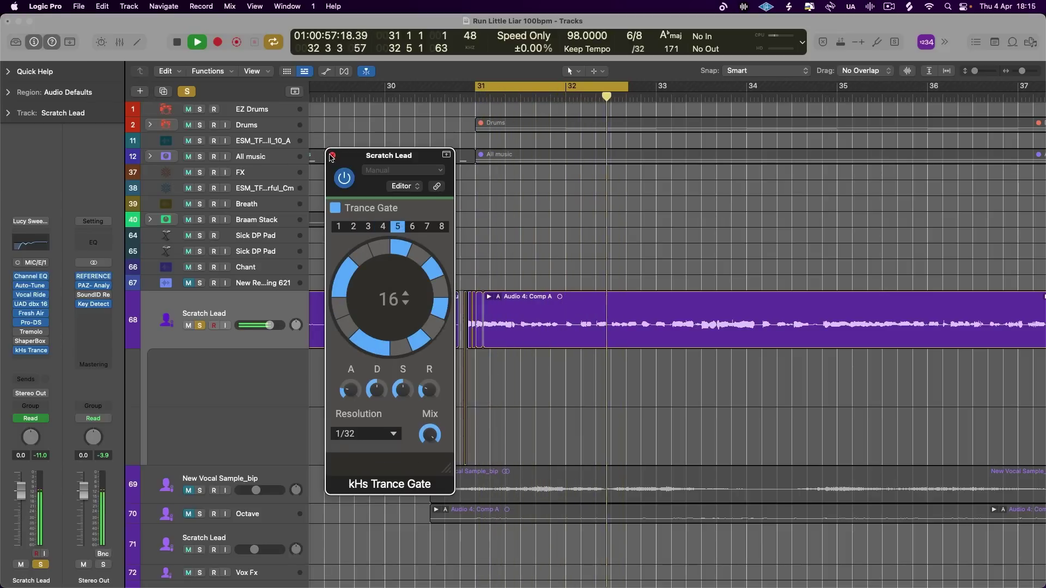
- Stop playback, unsolo Scratch Lead and remove kHs Trance Gate from its inserts
key("space")
left_click(332, 156)
left_click(188, 90)
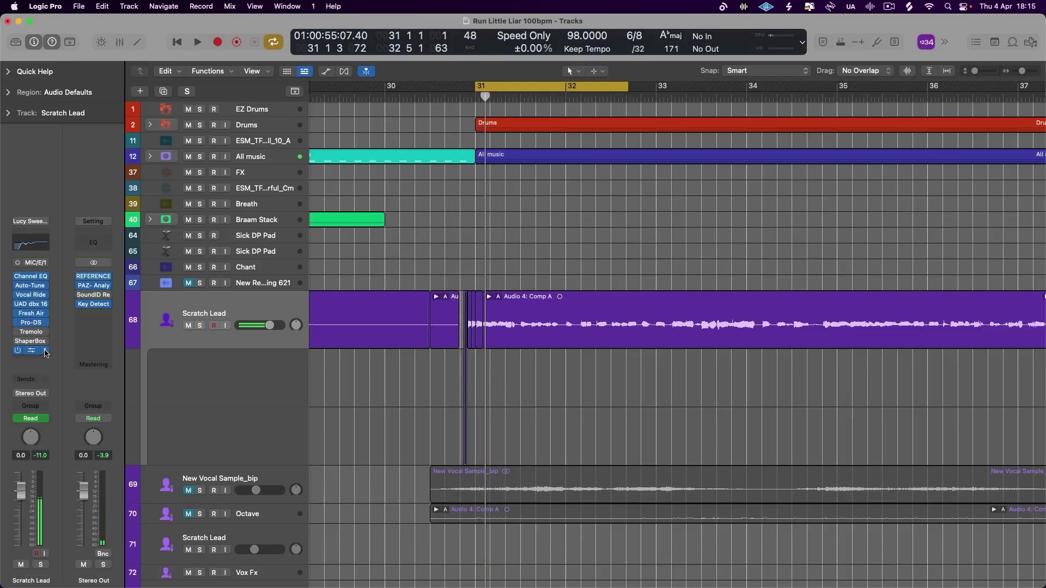
left_click(45, 353)
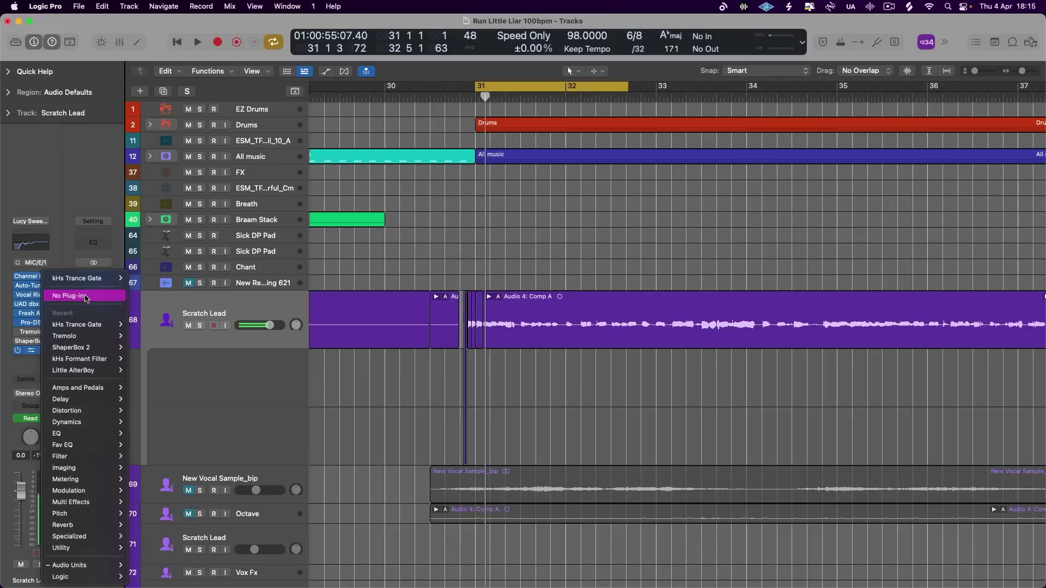
left_click(86, 297)
left_click(31, 351)
mouse_move(72, 569)
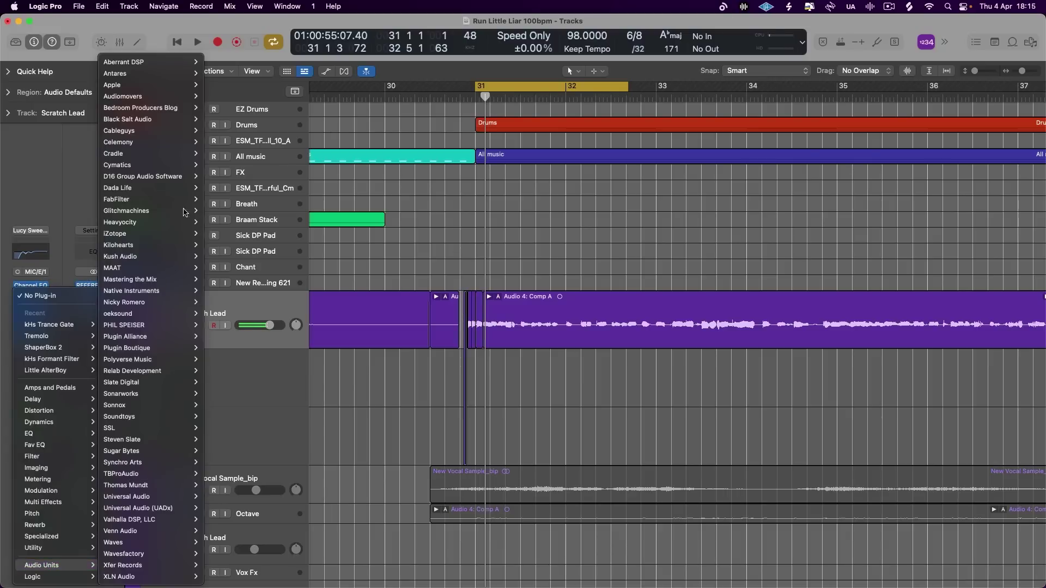
mouse_move(160, 243)
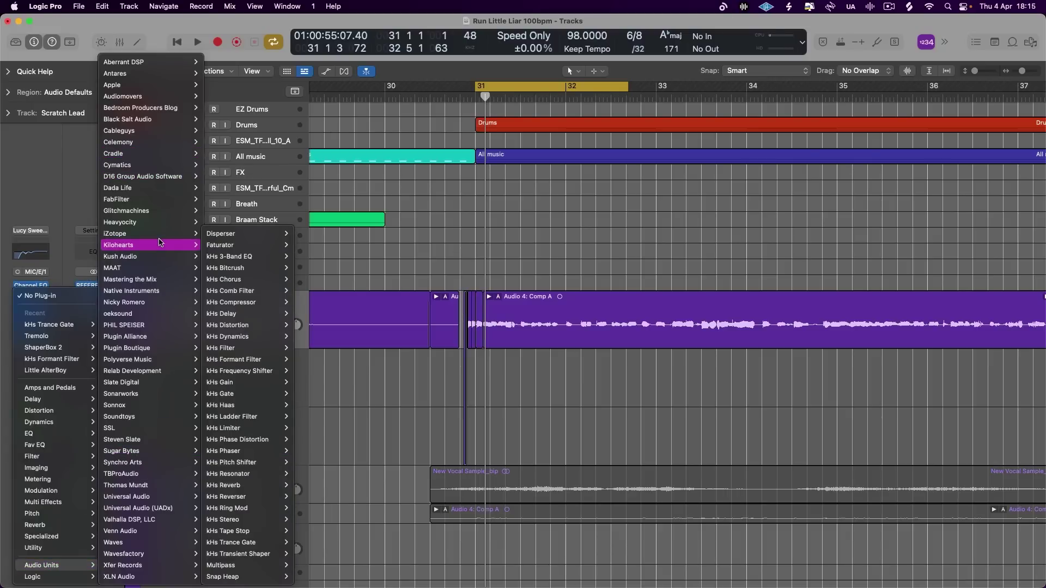
left_click(497, 86)
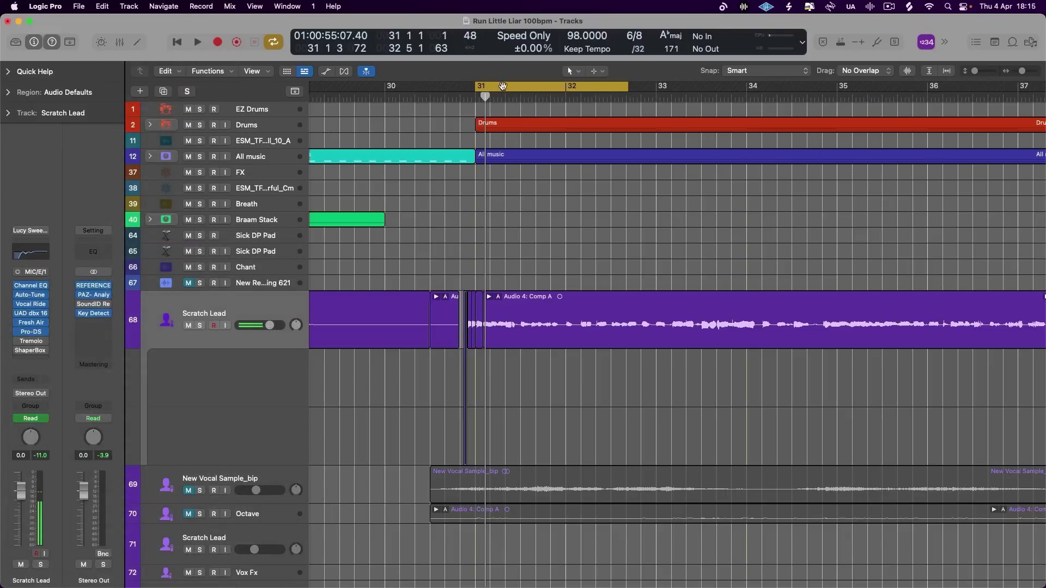
- Extend the loop's end to bar 34 and insert the Kilohearts kHs Gate plug-in after ShaperBox 2 on Scratch Lead
left_click_drag(628, 85, 747, 86)
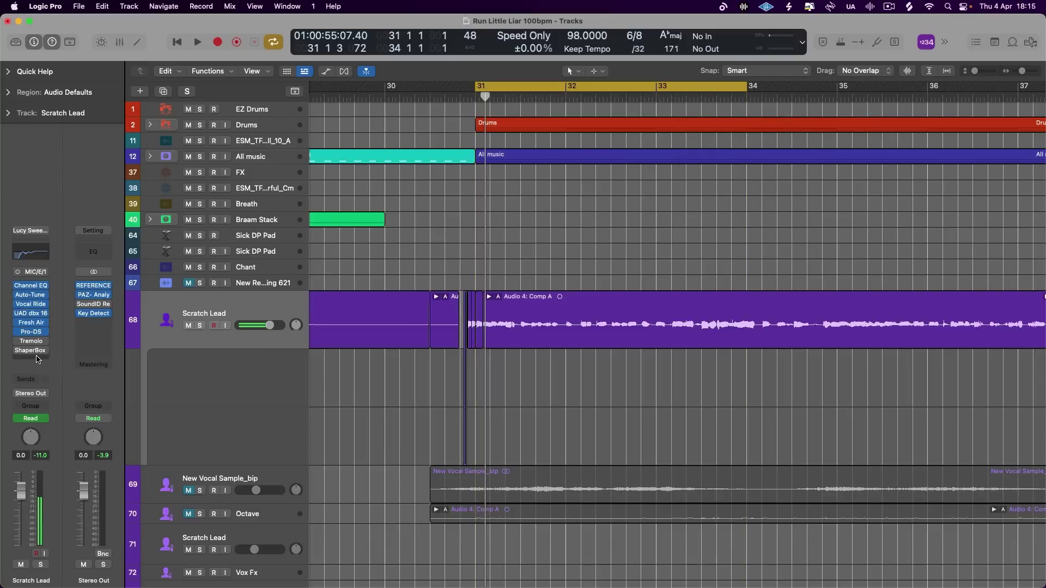
left_click(38, 359)
left_click(102, 235)
left_click(31, 360)
left_click(221, 393)
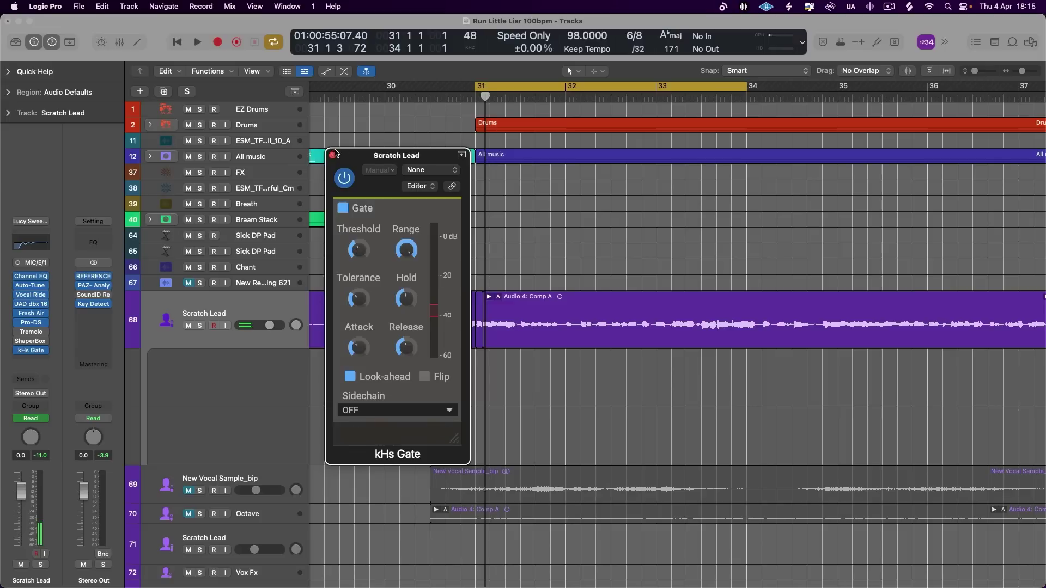
left_click(333, 155)
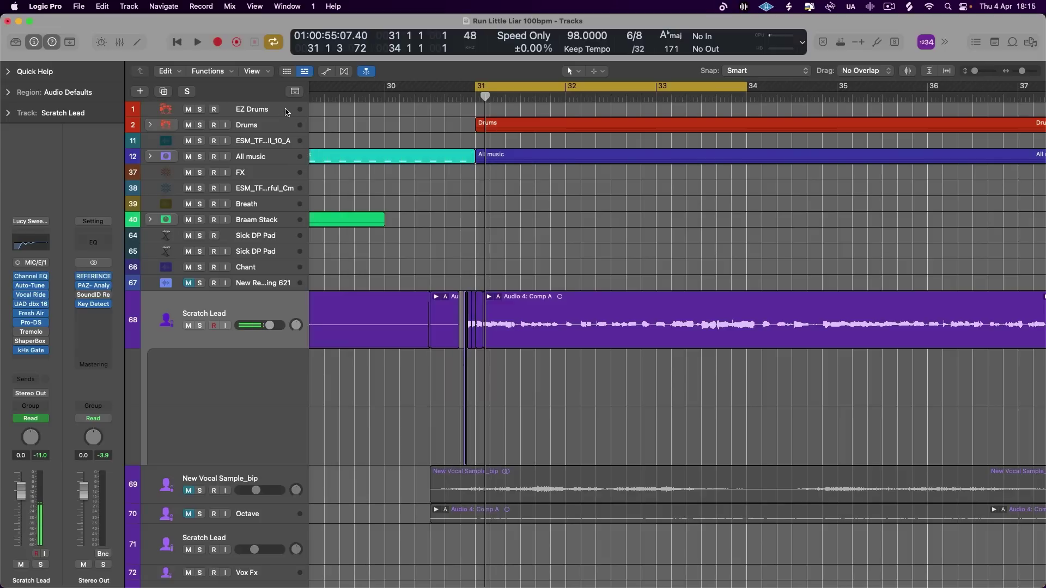
- Create a new software instrument track with Drum Kit Designer above the Drums stack and solo it
key("alt+super+s")
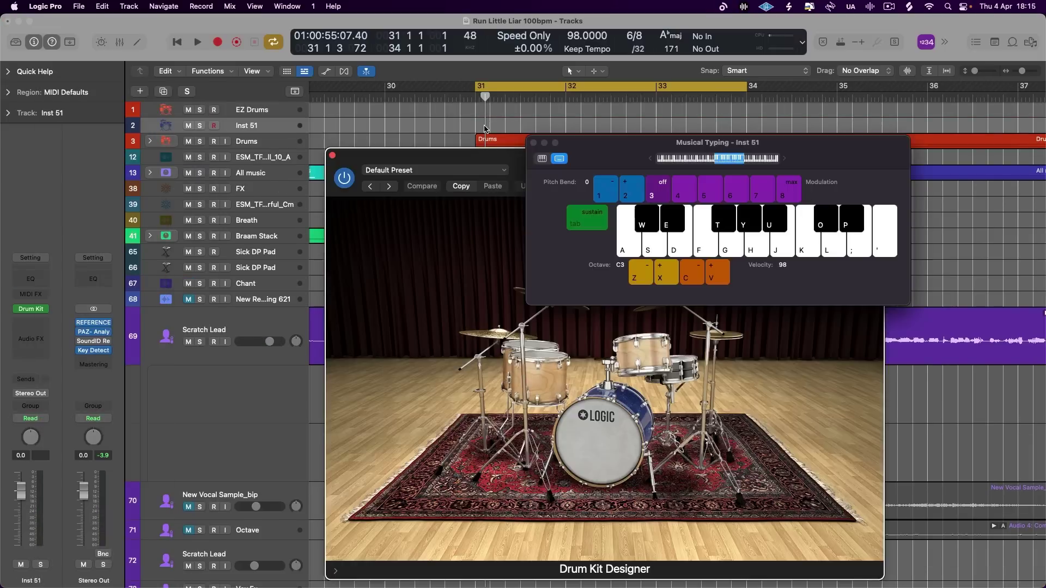
left_click(200, 125)
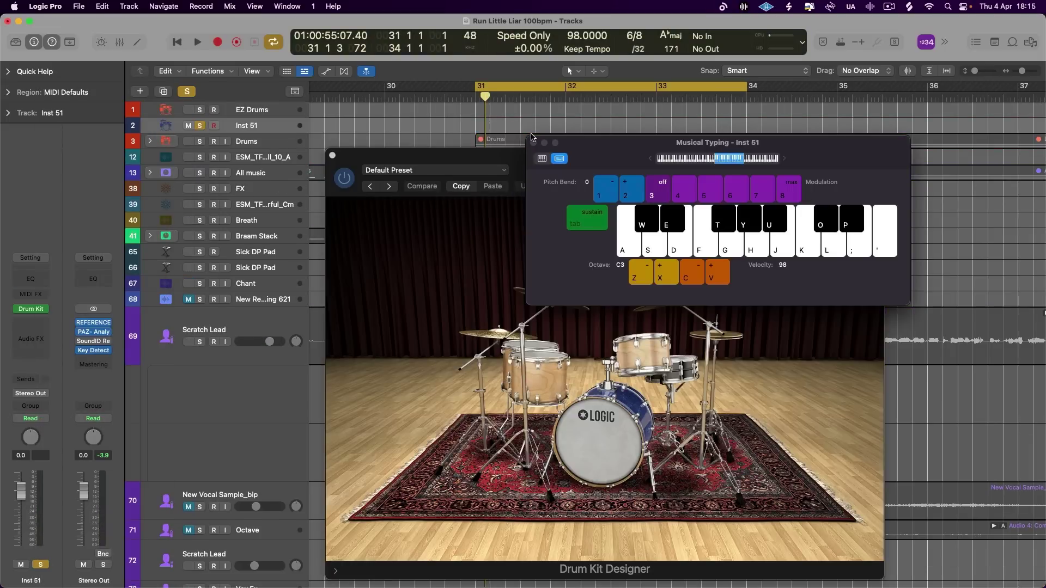
key("i")
- Lower the Musical Typing octave to C0 and record a repeated snare rhythm on Inst 51 from bar 31 to 34
key("r")
key("z")
key("z")
key("z")
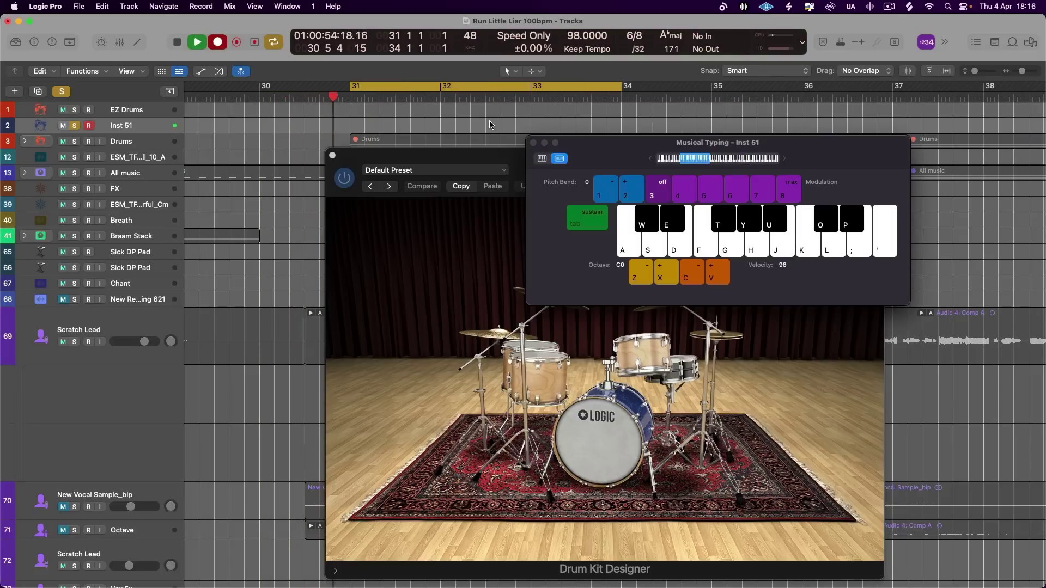
key("l")
key("l")
key("l")
key("l")
key("l")
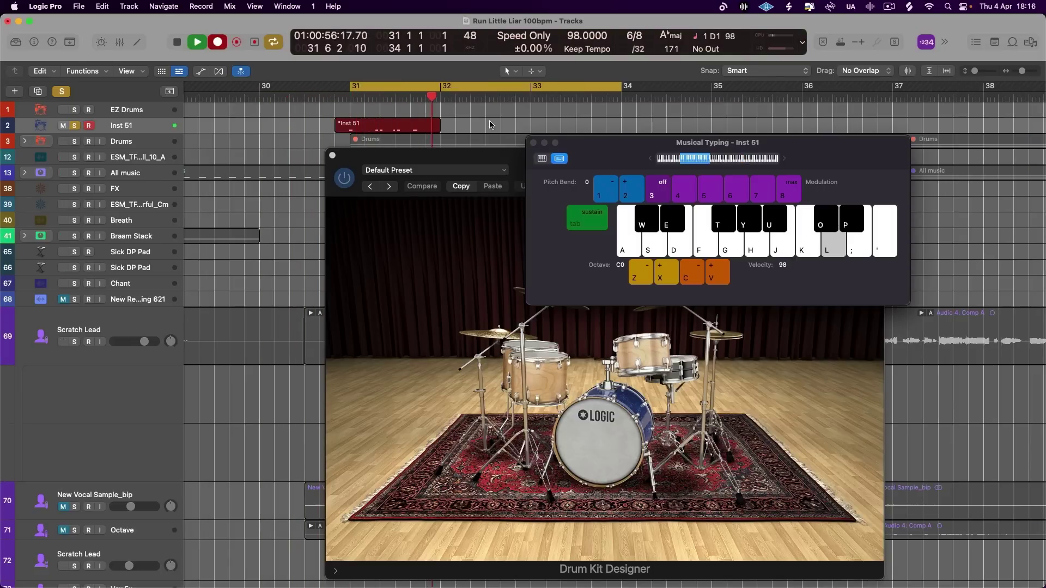
key("l")
key("l")
key("l")
key("l")
key("l")
key("l")
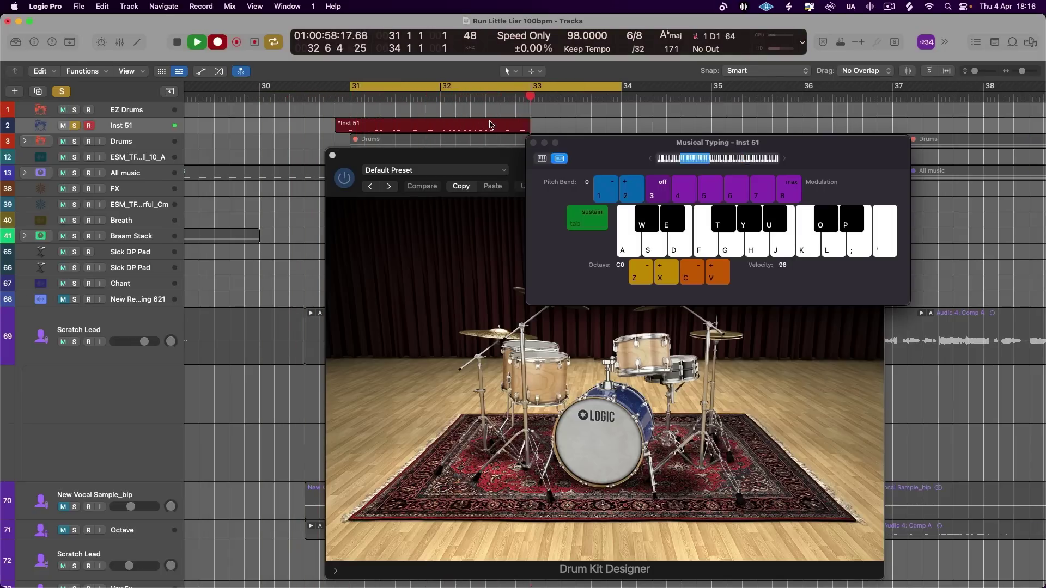
key("l")
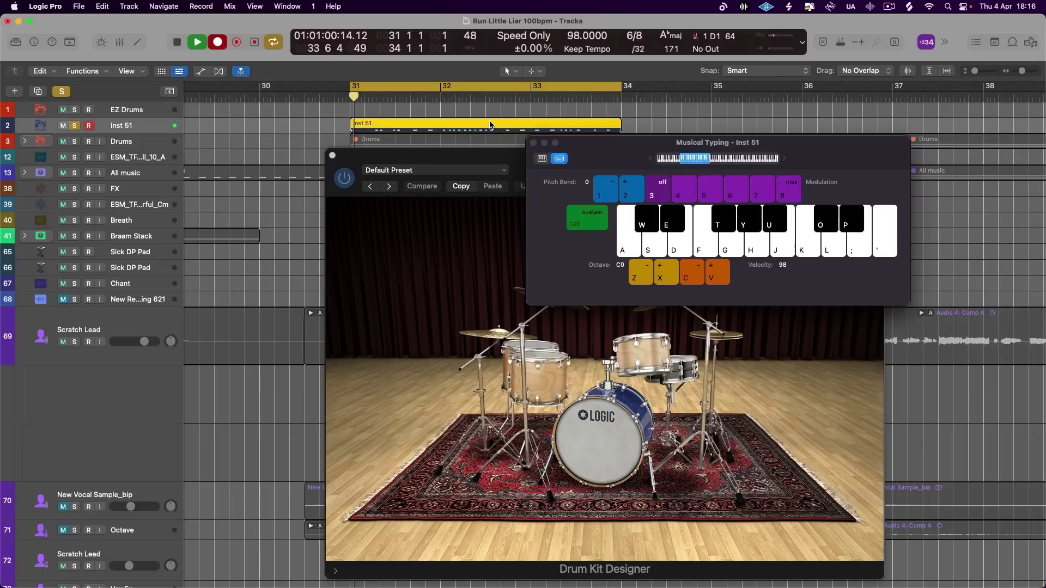
key("space")
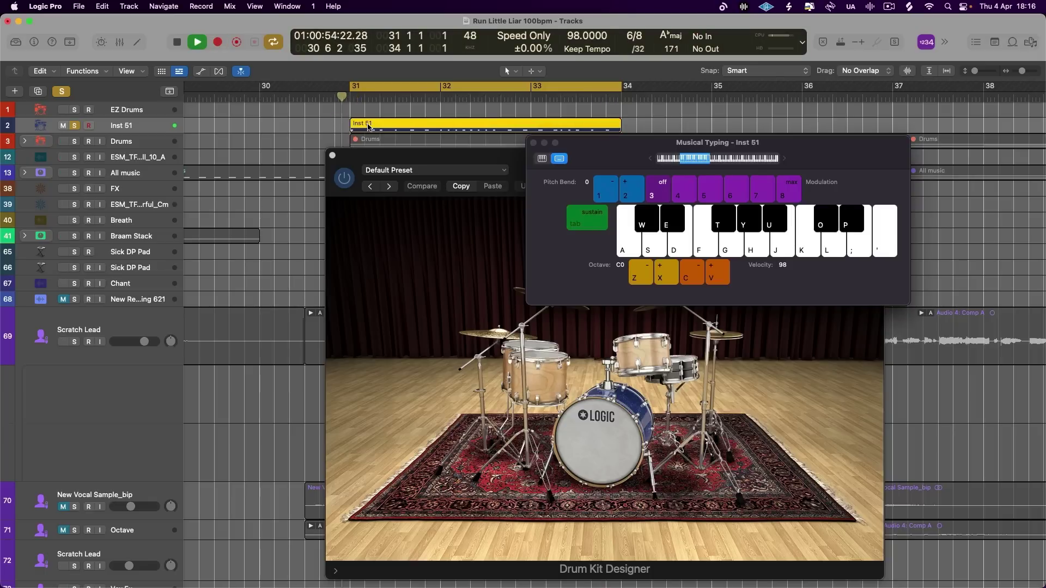
- Clear away the Musical Typing and Drum Kit Designer windows and open the recorded Inst 51 region in the Piano Roll
left_click(533, 143)
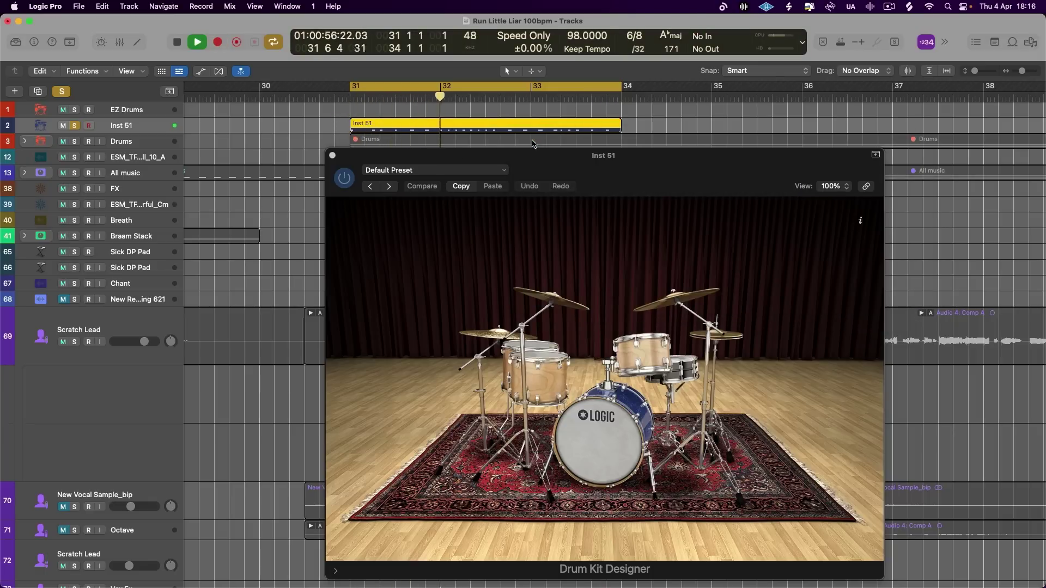
left_click(333, 156)
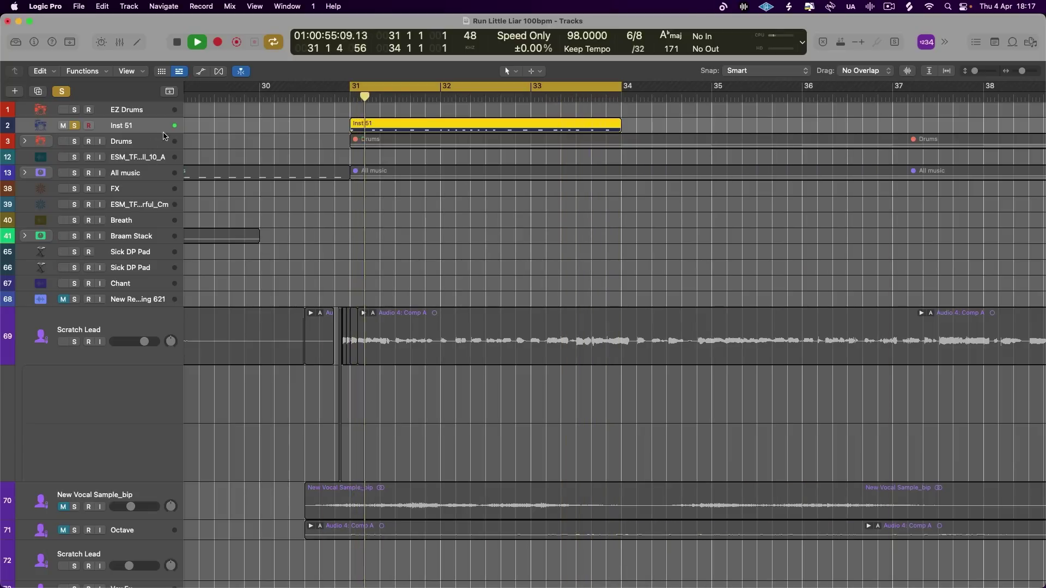
left_click_drag(176, 134, 177, 173)
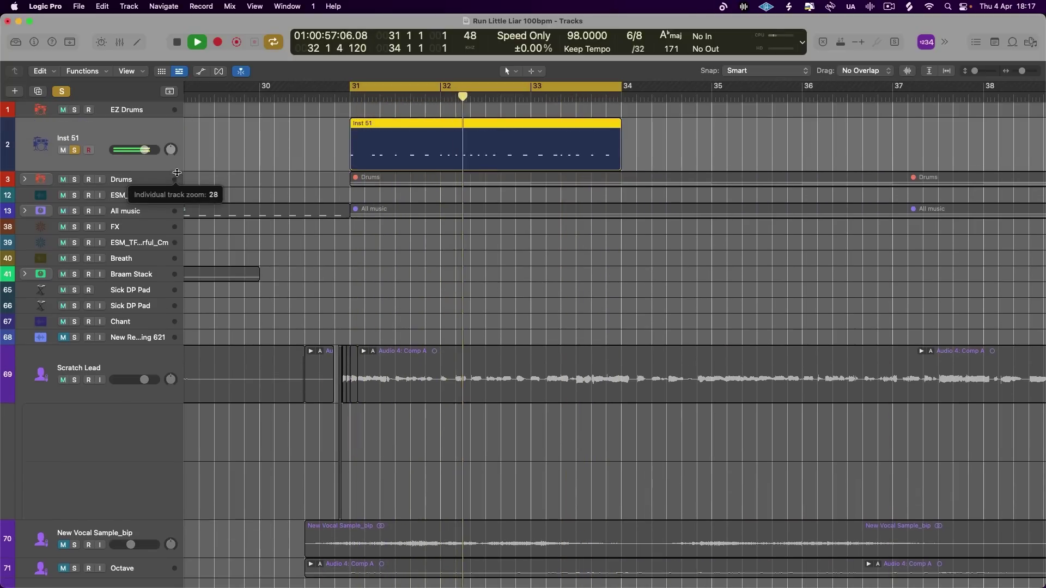
double_click(380, 143)
key("space")
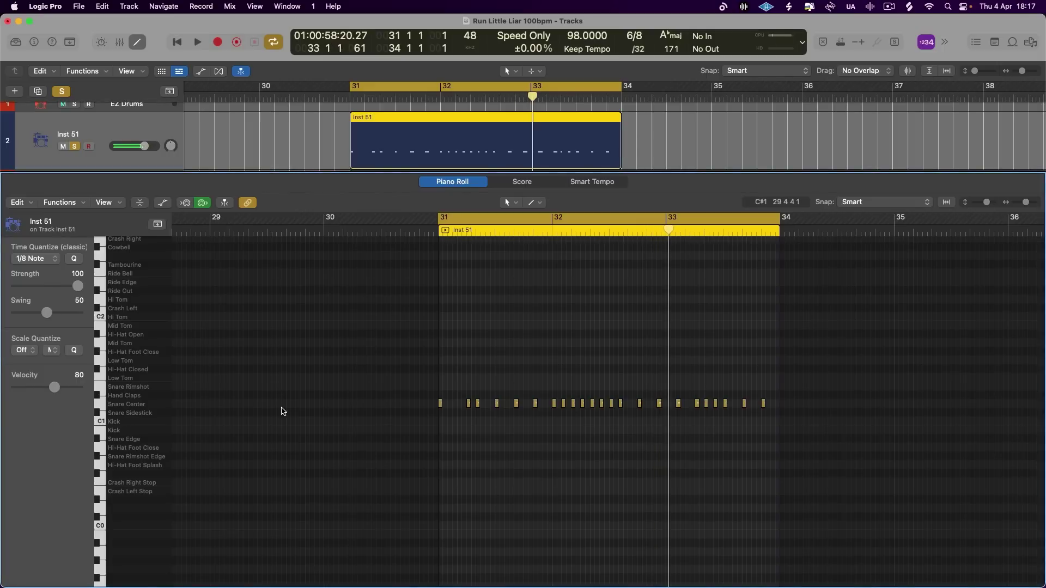
- Quantize all notes in the Inst 51 region to 1/16 Note after auditioning a 1/32 Note setting
left_click_drag(844, 469, 305, 346)
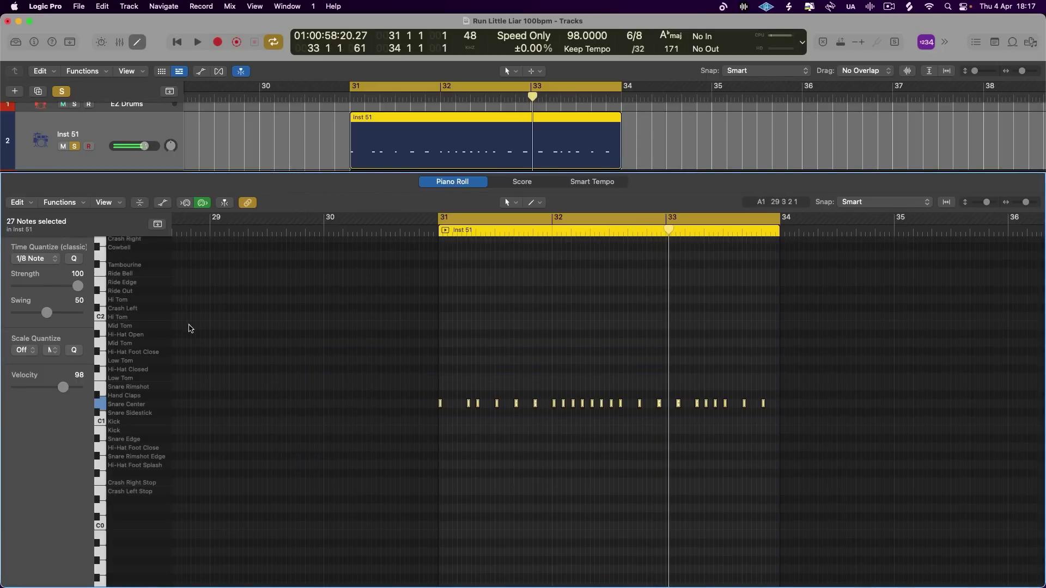
left_click(49, 258)
left_click(50, 283)
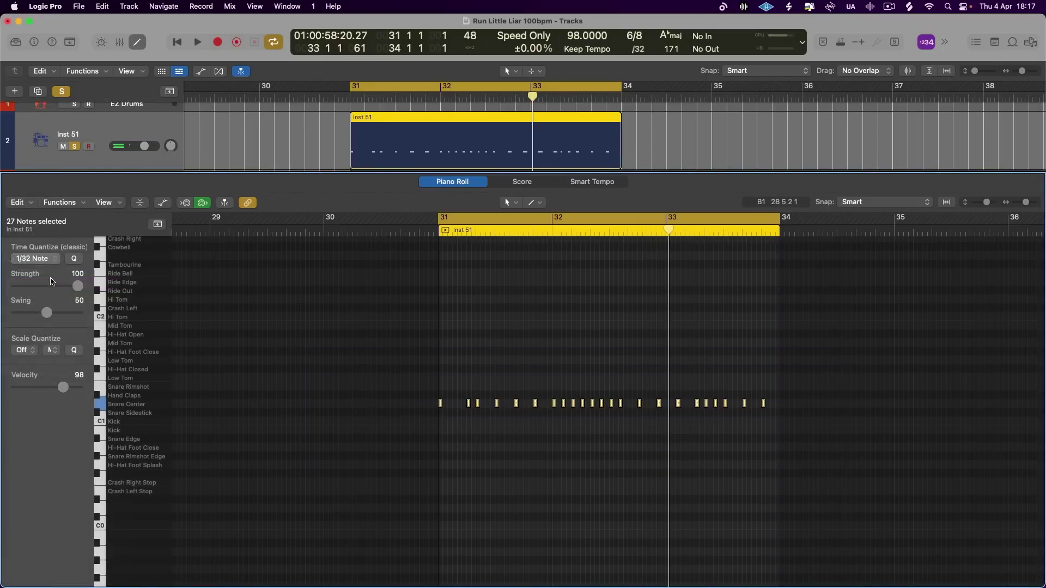
key("space")
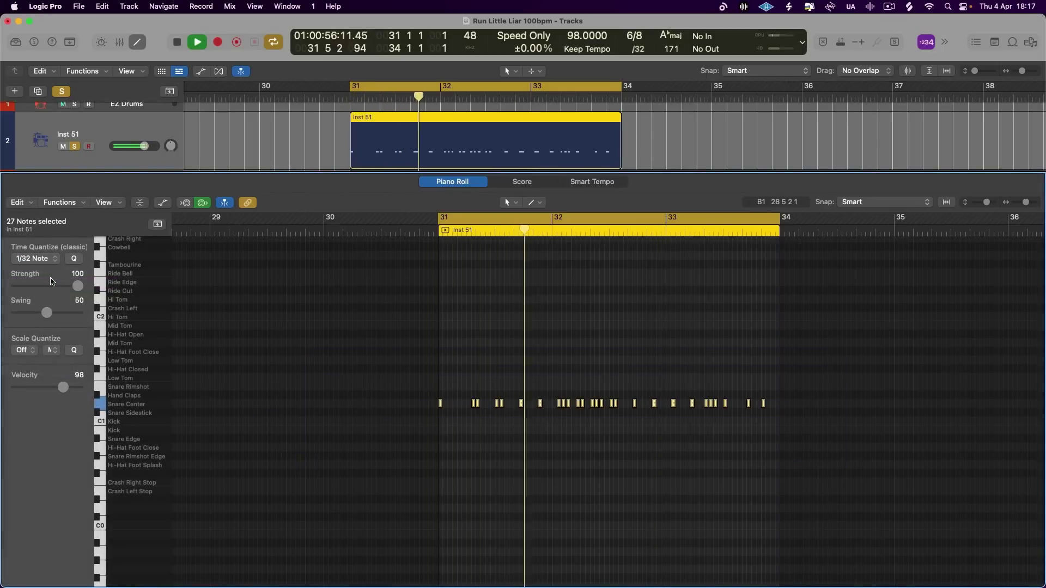
left_click(50, 260)
left_click(50, 253)
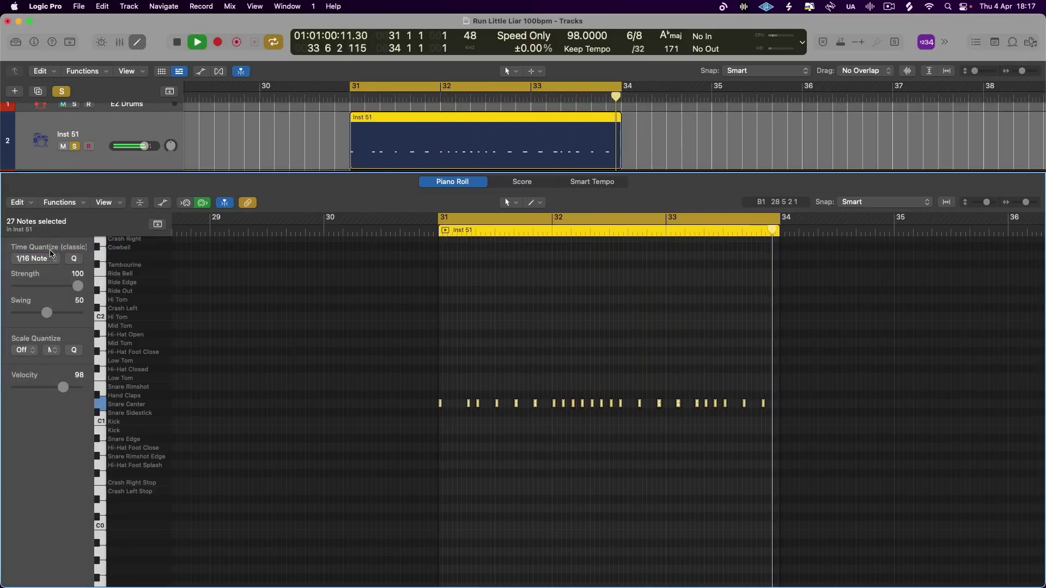
left_click(139, 42)
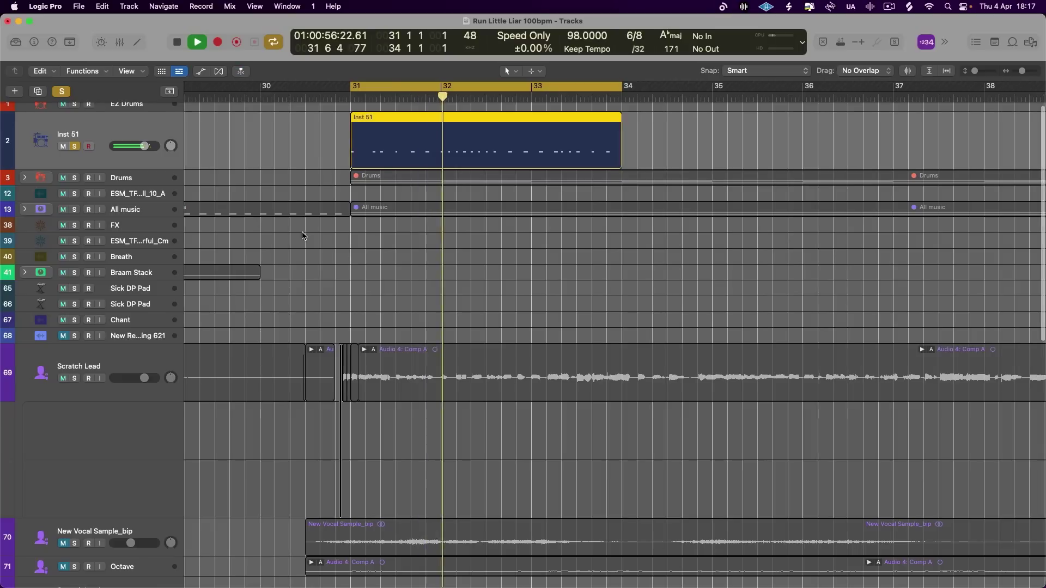
- Stop playback and set the Inst 51 channel's output to No Output
key("space")
left_click(102, 367)
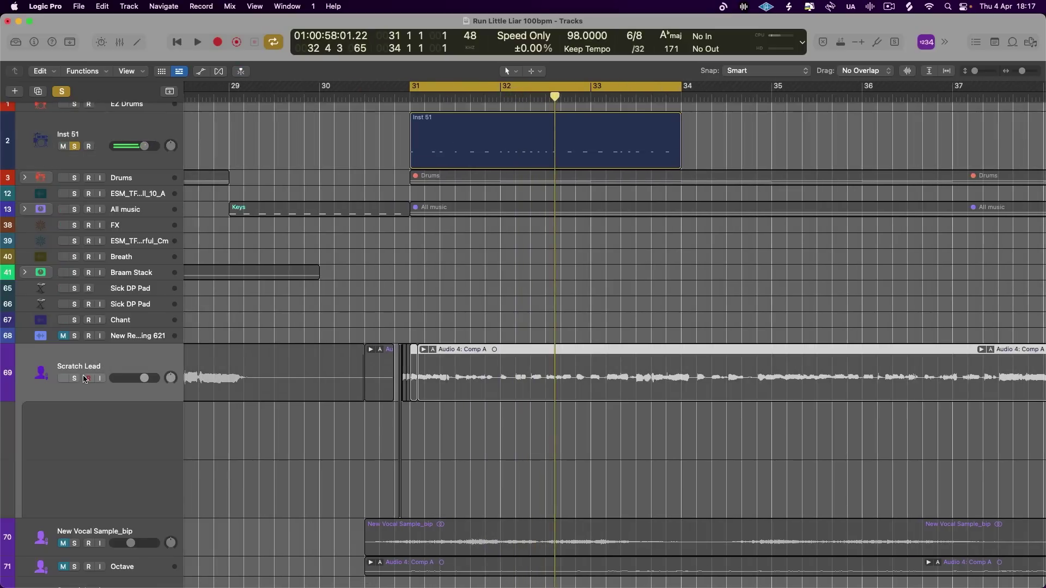
left_click(145, 147)
left_click(121, 42)
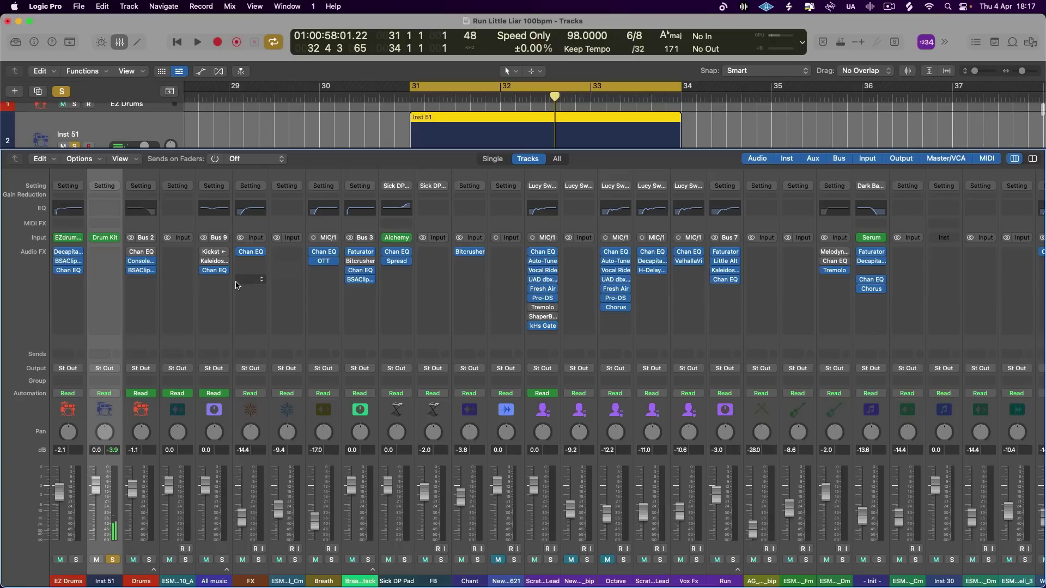
left_click(111, 370)
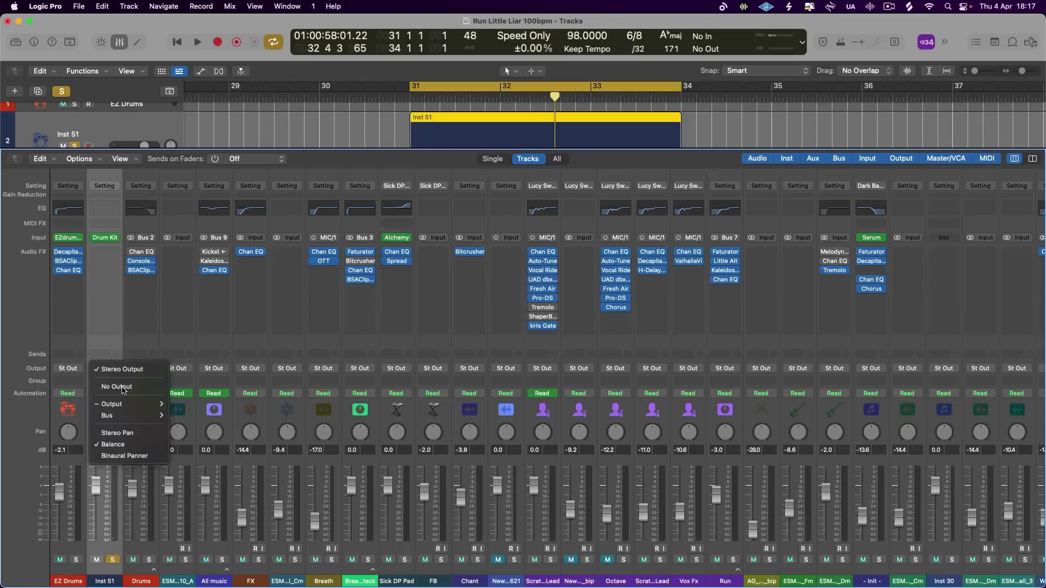
left_click(127, 389)
left_click(114, 45)
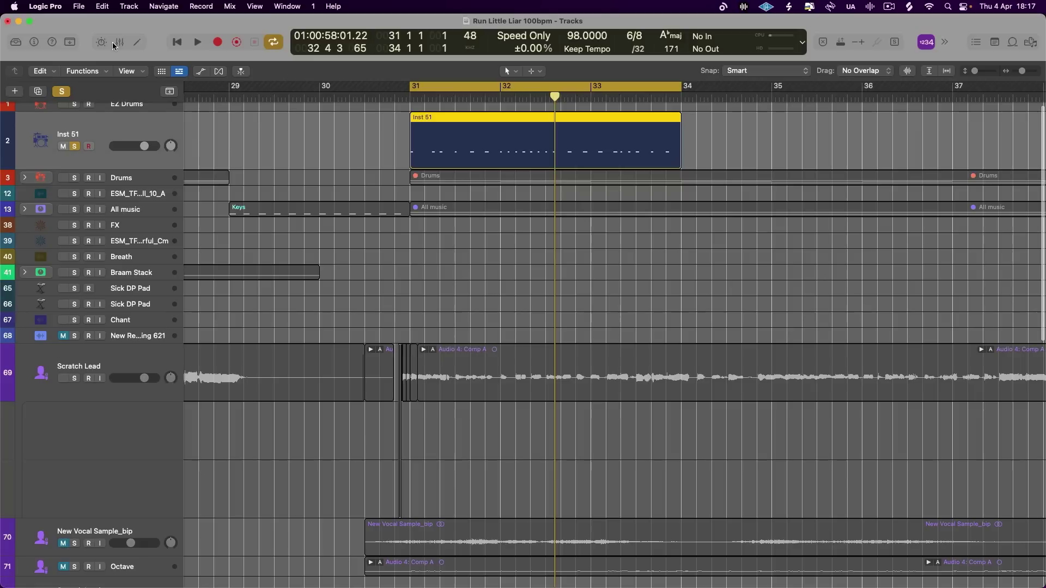
- Solo Scratch Lead and open its kHs Gate plug-in
scroll(443, 191, "left", 3)
left_click(136, 372)
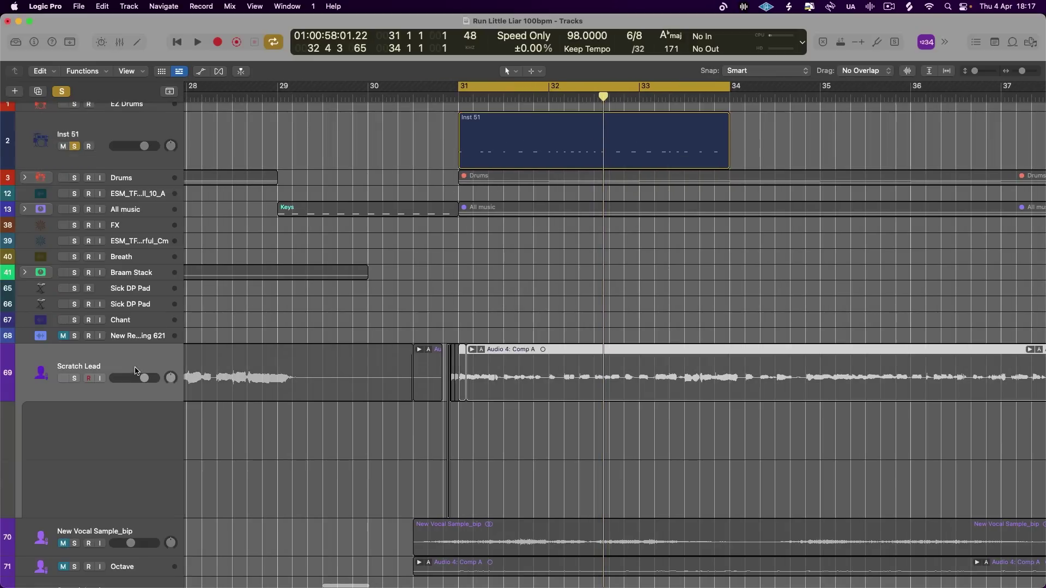
left_click(74, 378)
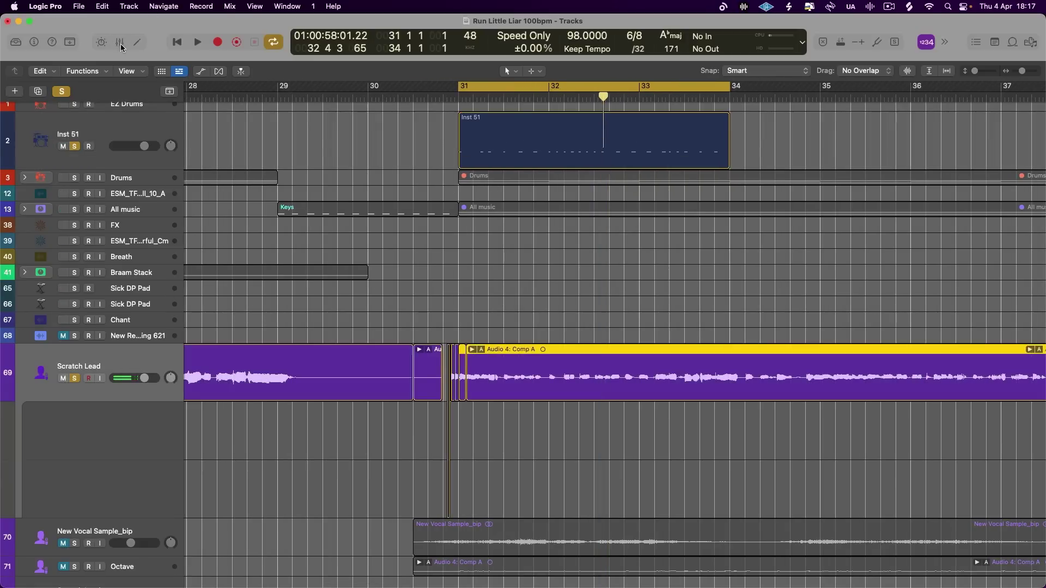
key("x")
left_click(544, 327)
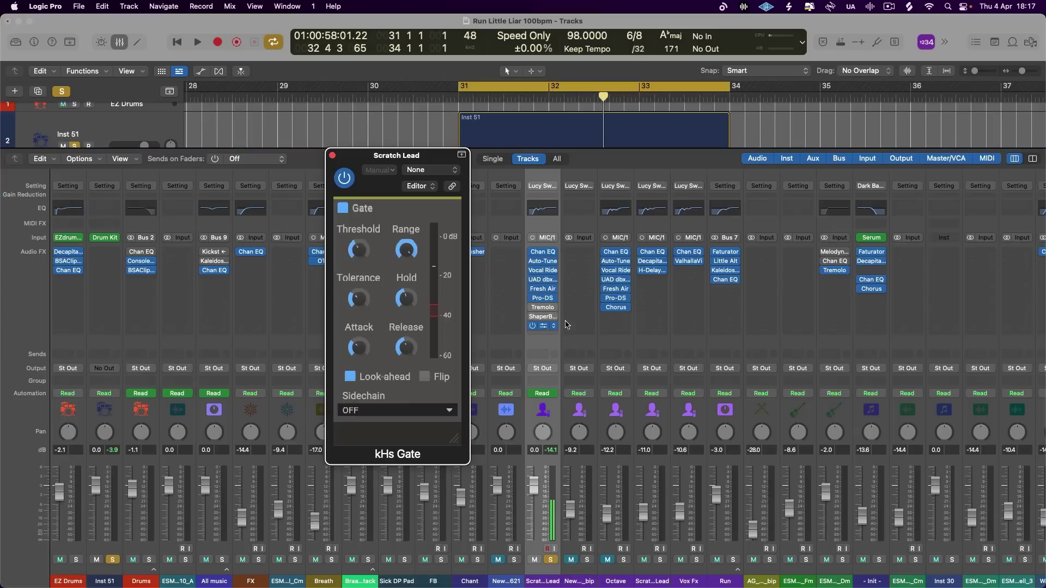
- Set the kHs Gate's side-chain source to Inst 51 and its Sidechain input to INPUT 3+4
left_click(409, 178)
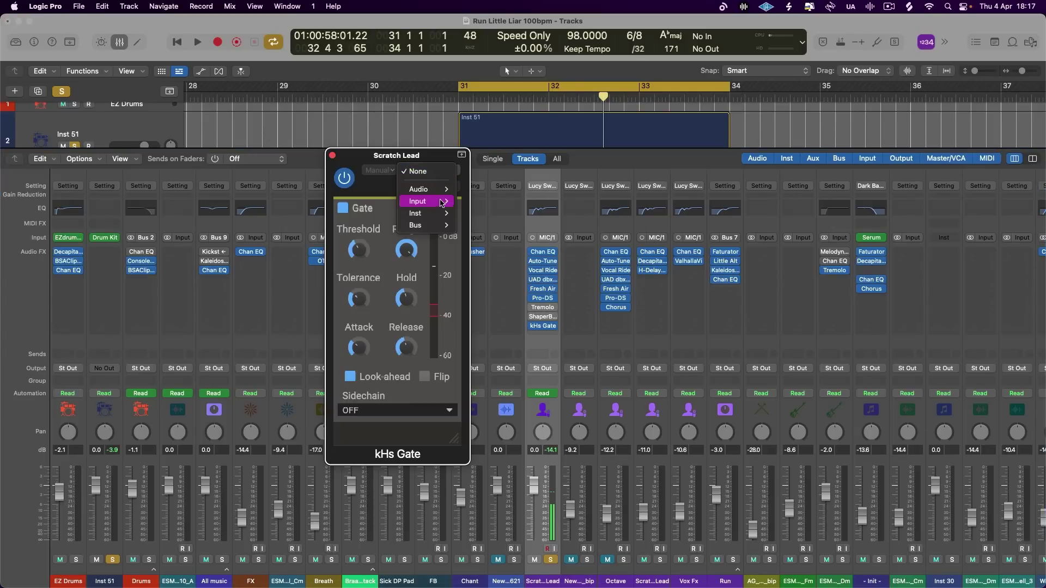
mouse_move(440, 213)
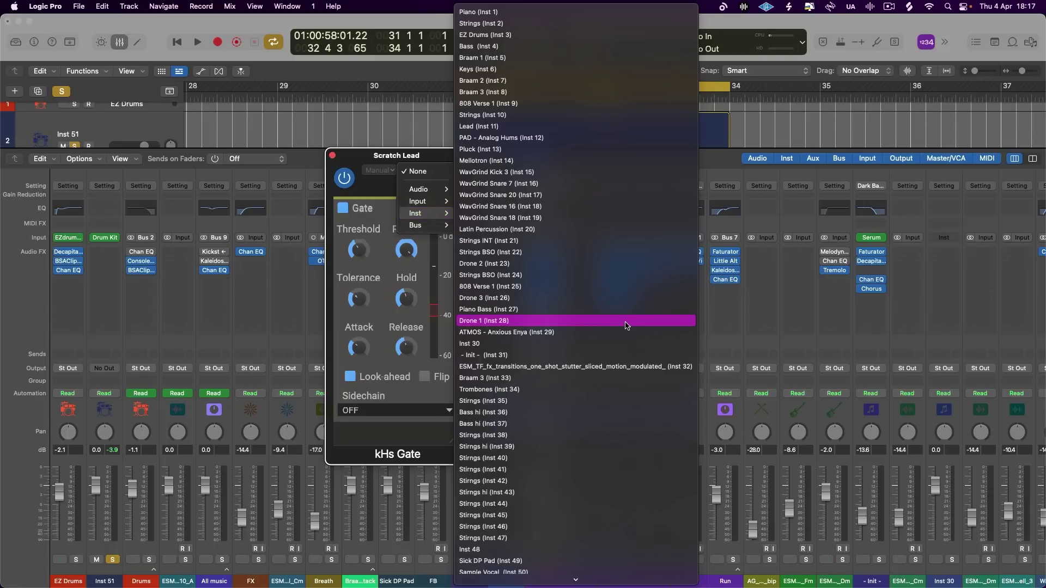
scroll(626, 326, "down", 1)
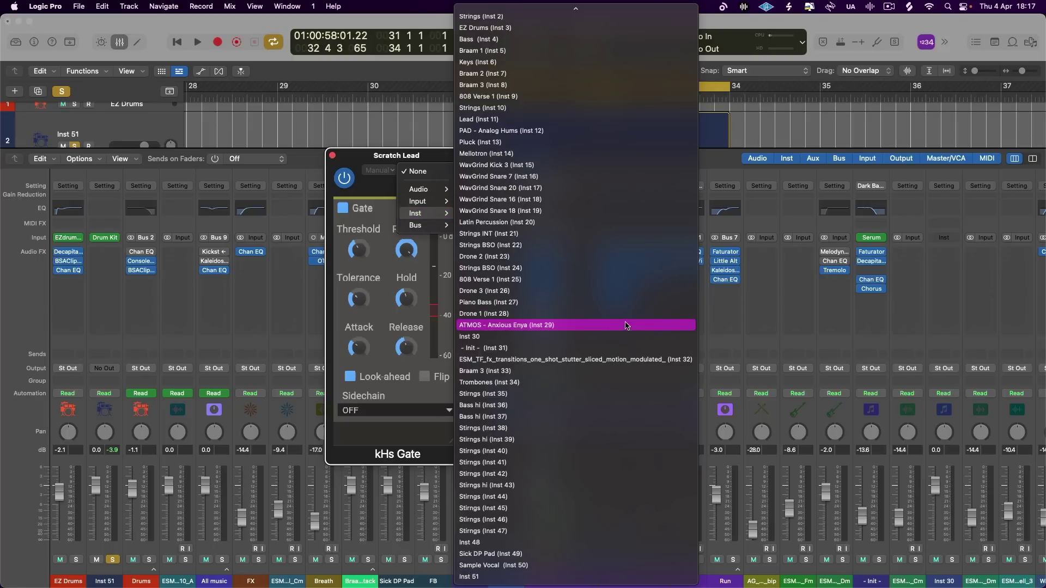
left_click(539, 573)
left_click(414, 411)
left_click(409, 423)
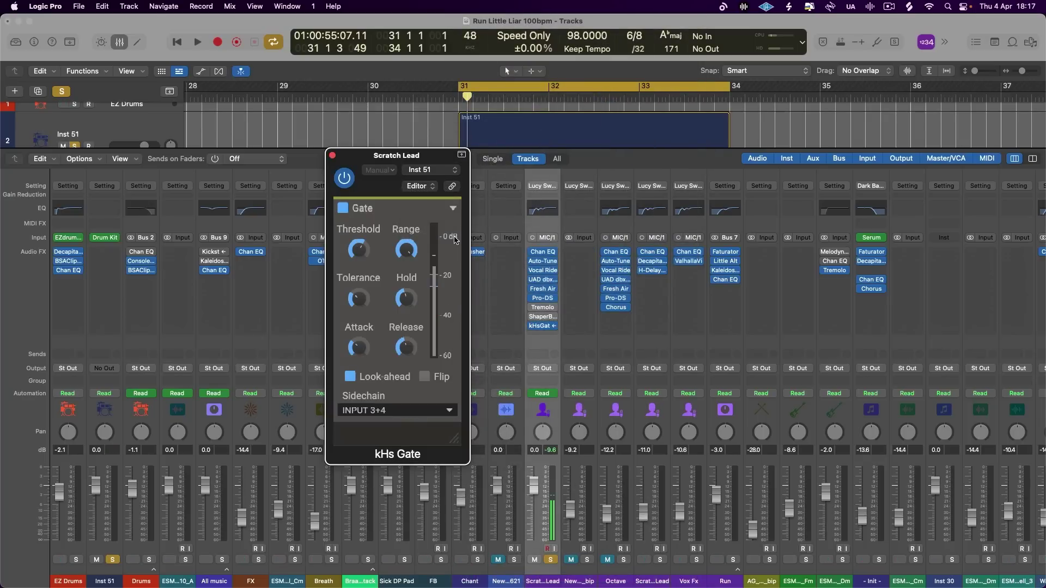
- Audition the side-chained gate on Scratch Lead over the loop and check its Threshold and Release settings
key("space")
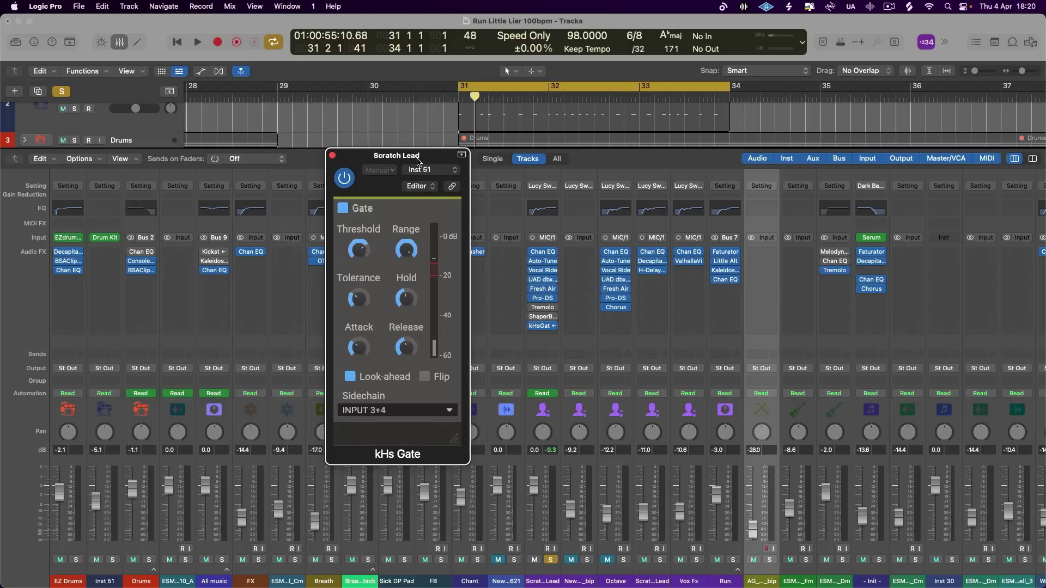
key("space")
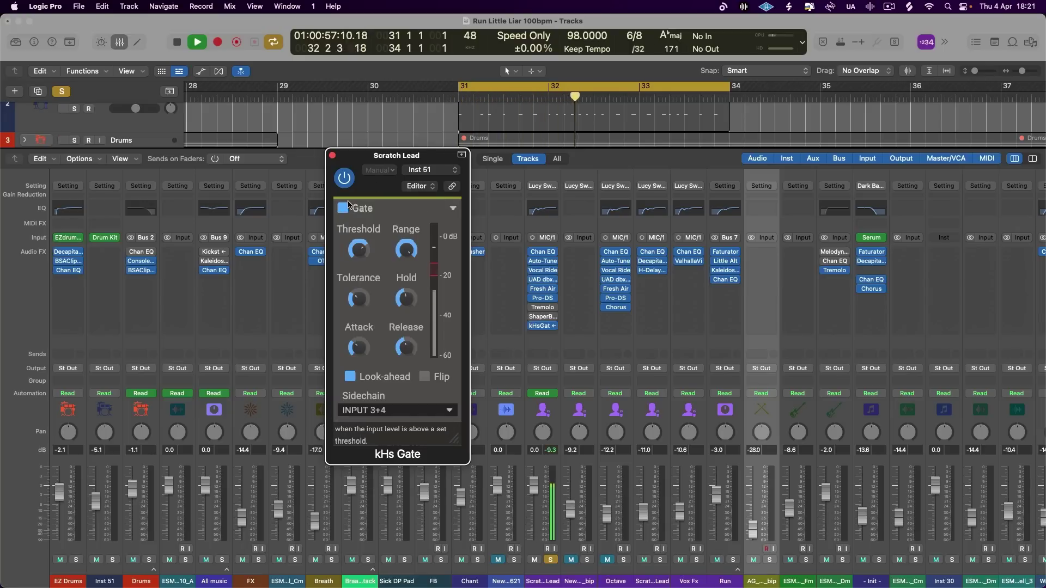
mouse_move(359, 250)
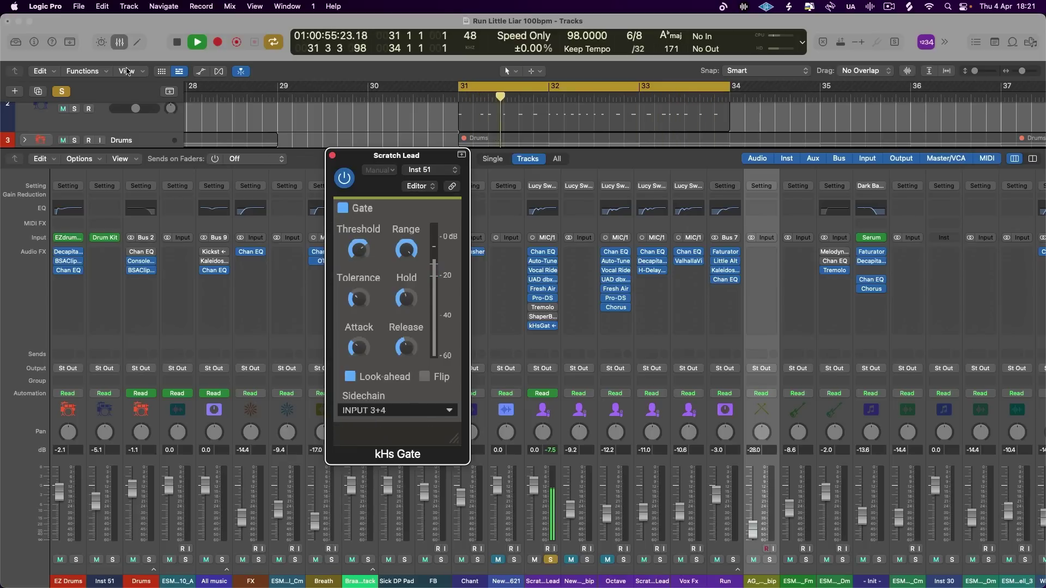
mouse_move(406, 349)
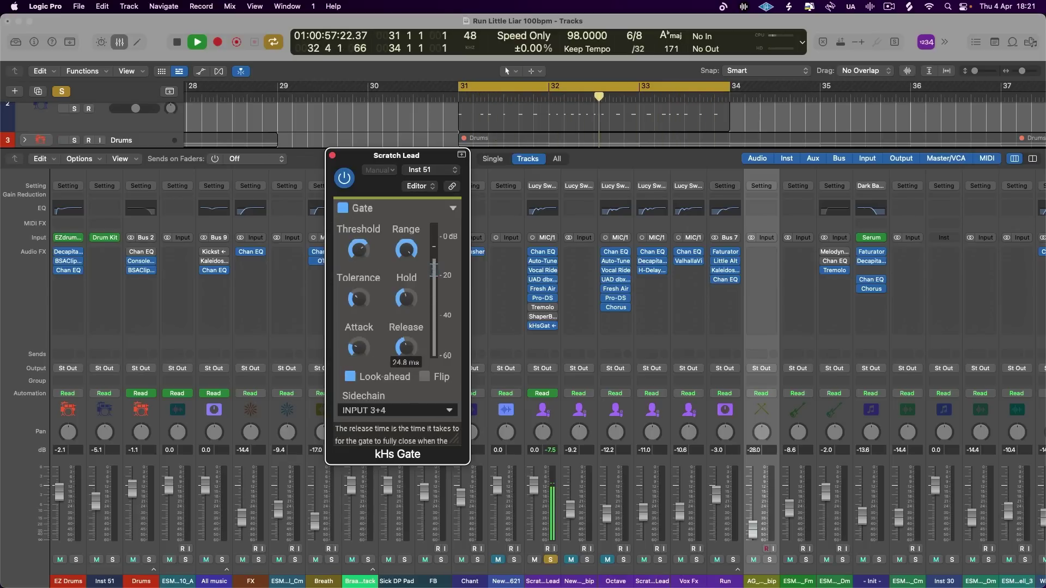
key("space")
- Reopen the Inst 51 region in the Piano Roll with the gate window moved aside, and add an E1 note early in bar 31
left_click(121, 43)
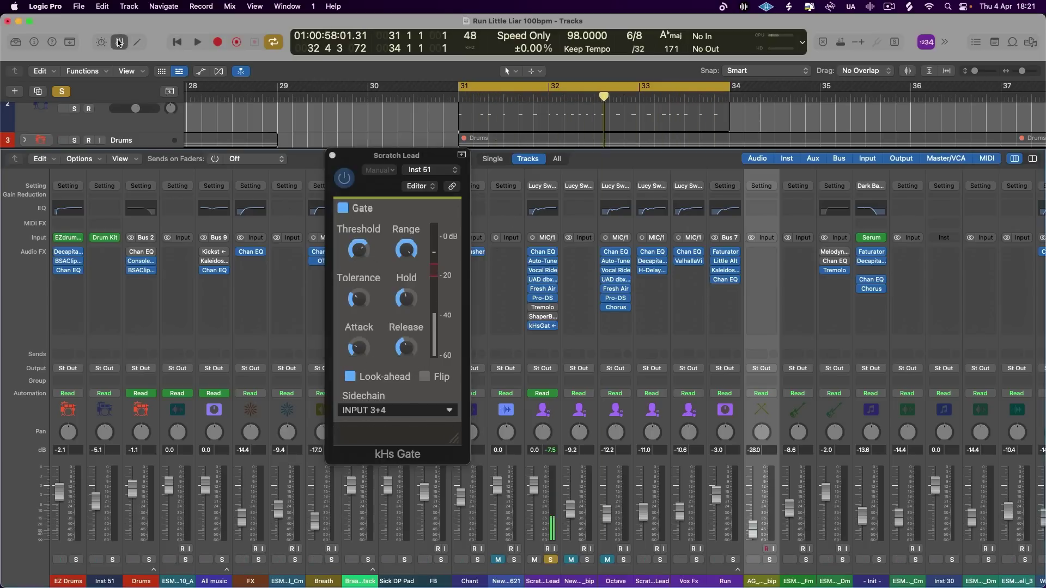
left_click(497, 132)
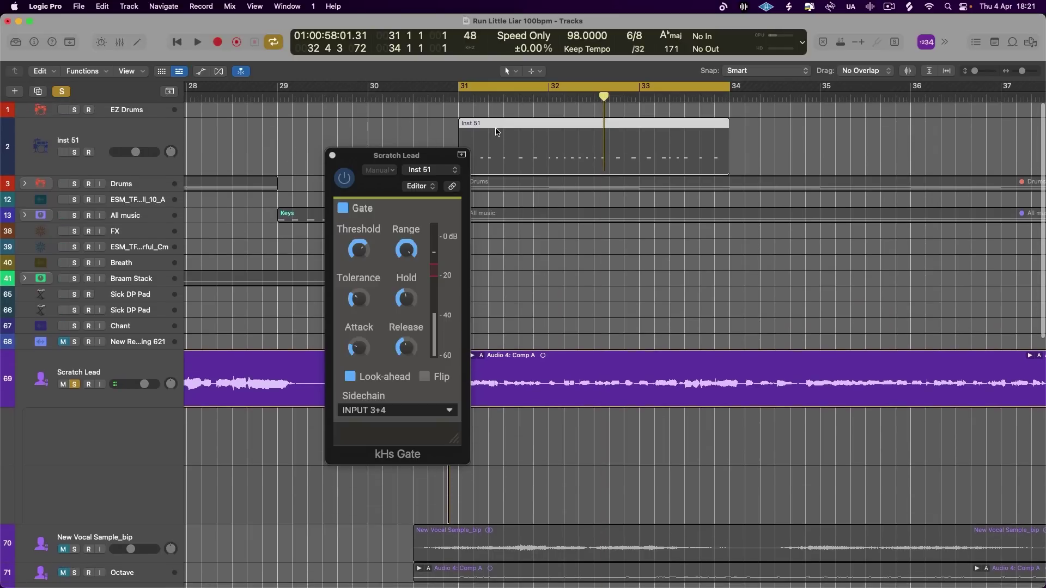
double_click(497, 132)
key("z")
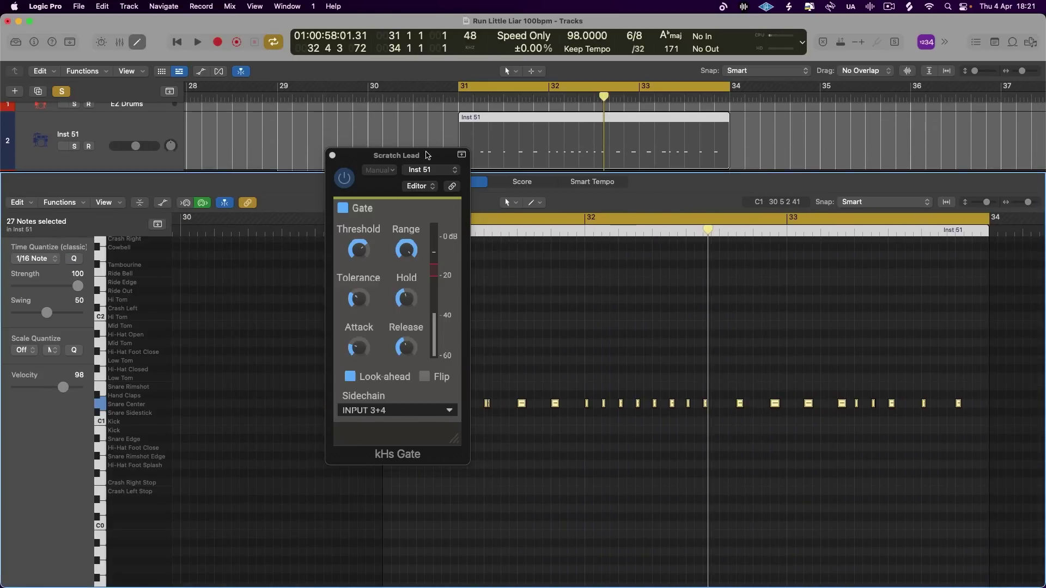
left_click_drag(427, 155, 176, 156)
left_click(404, 386)
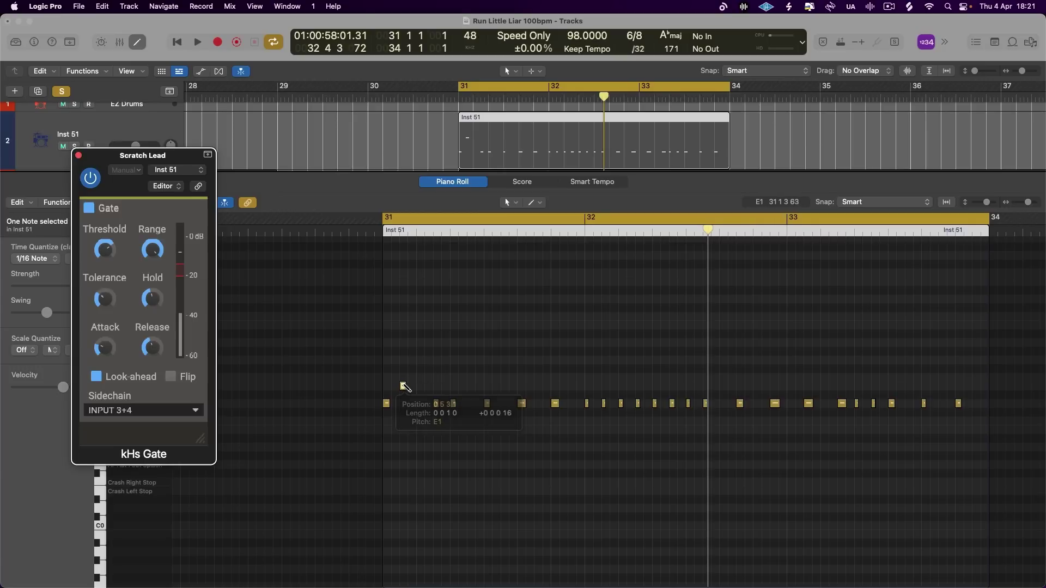
- Add more E1 notes across bars 31 to 33 of the Inst 51 region and audition them through the gate
left_click(462, 386)
left_click(471, 386)
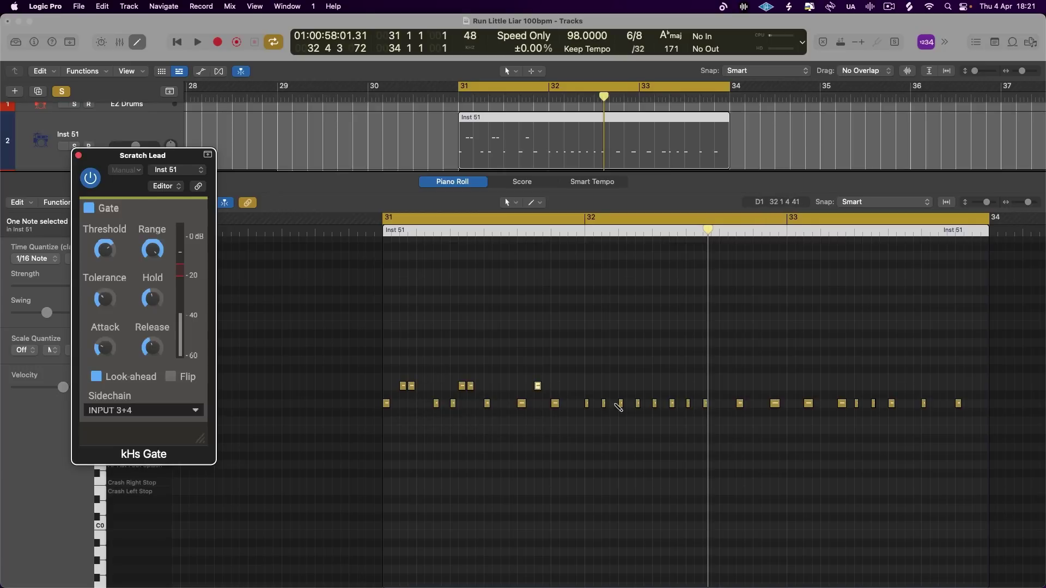
left_click(630, 386)
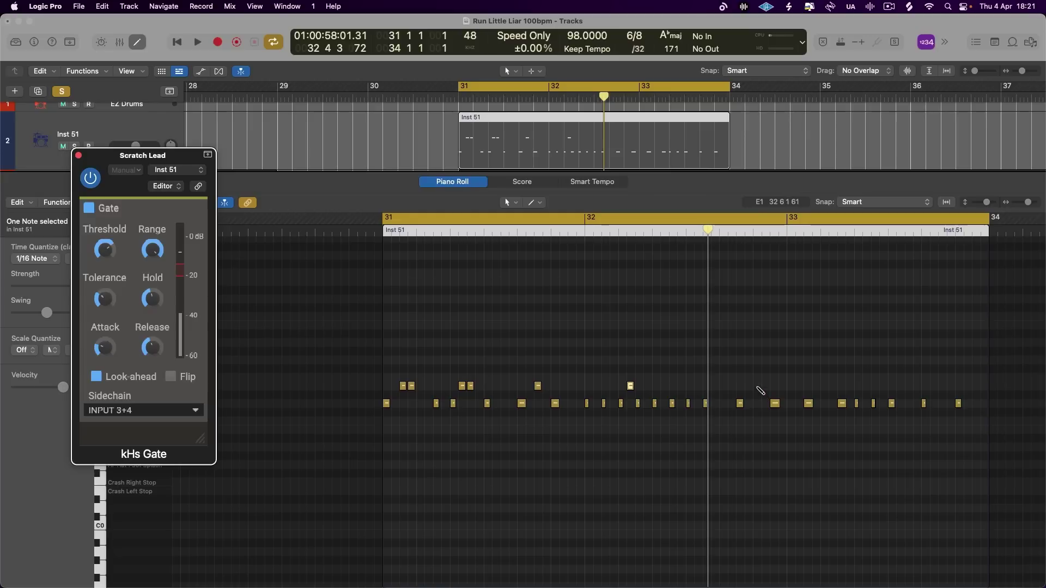
key("space")
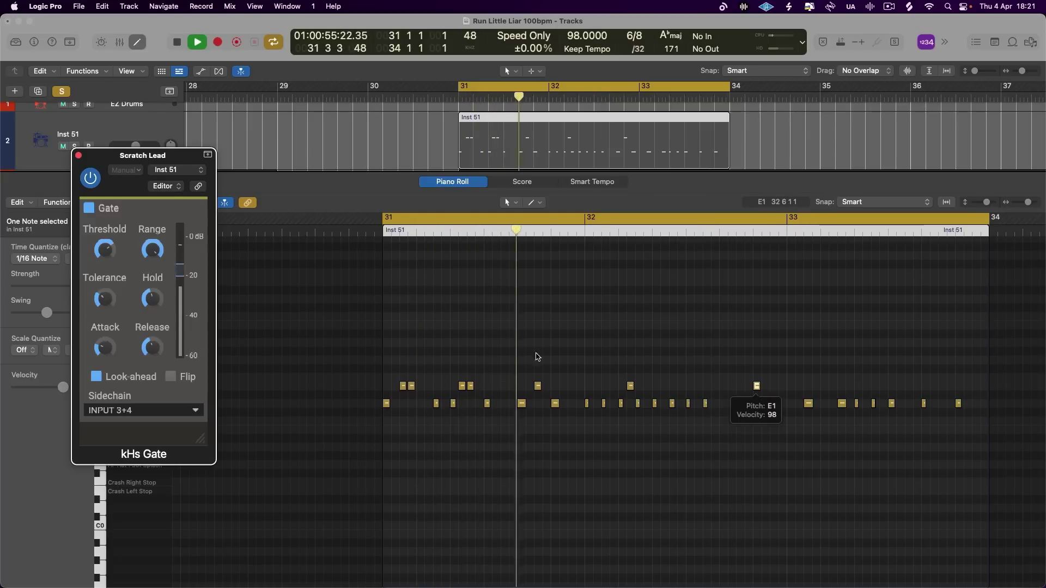
left_click_drag(118, 262, 109, 248)
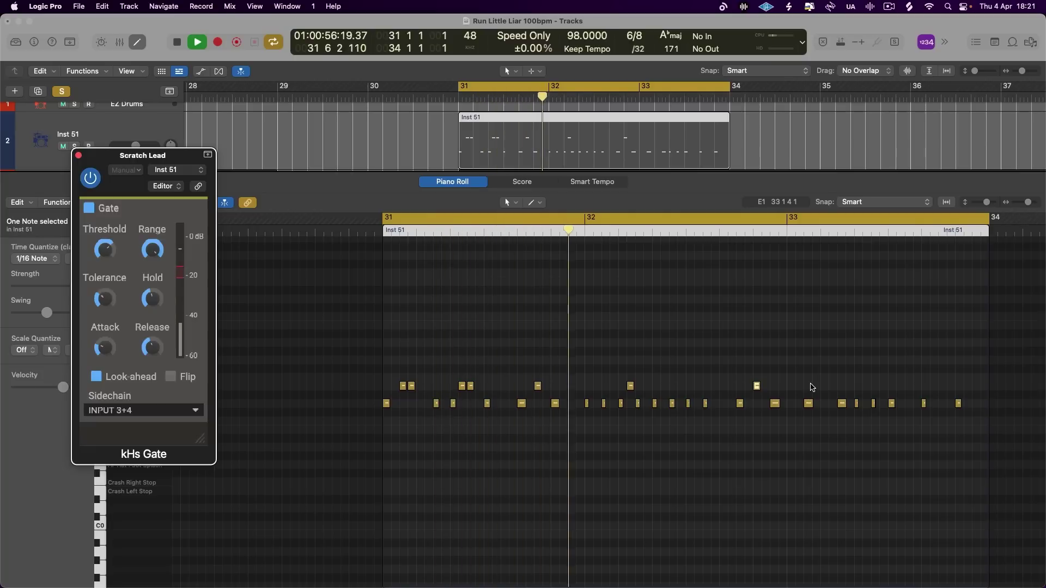
key("space")
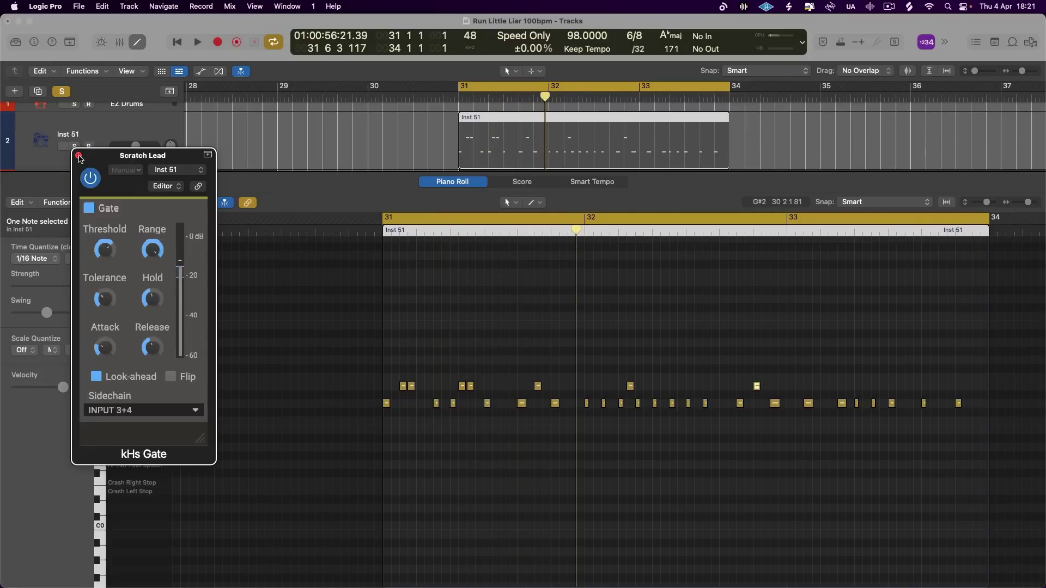
- Close the gate and Piano Roll, time-compress the Inst 51 region to end at bar 32, and play back the faster pattern
left_click(79, 156)
left_click(137, 44)
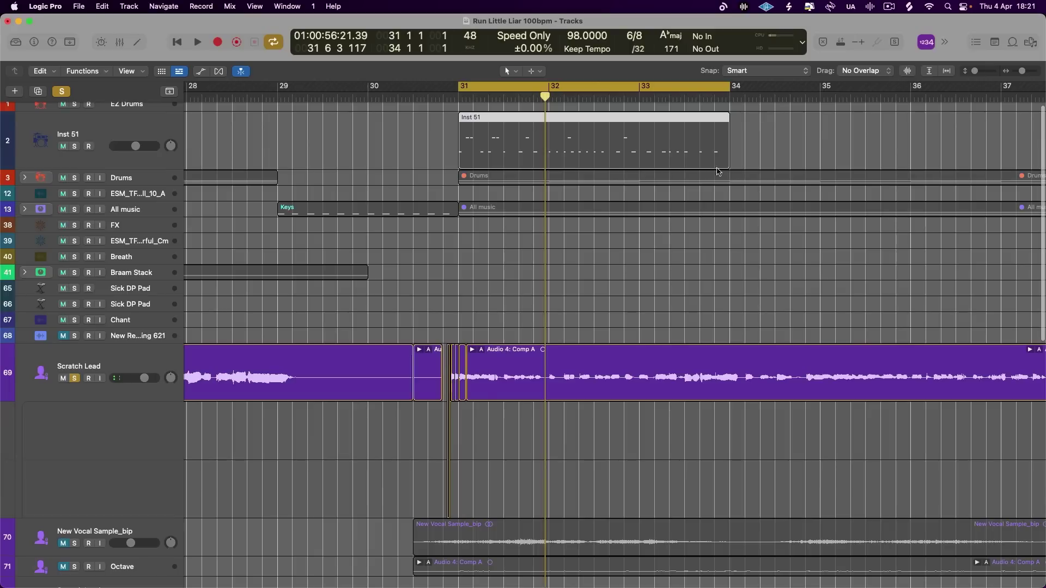
left_click_drag(725, 163, 544, 163)
key("space")
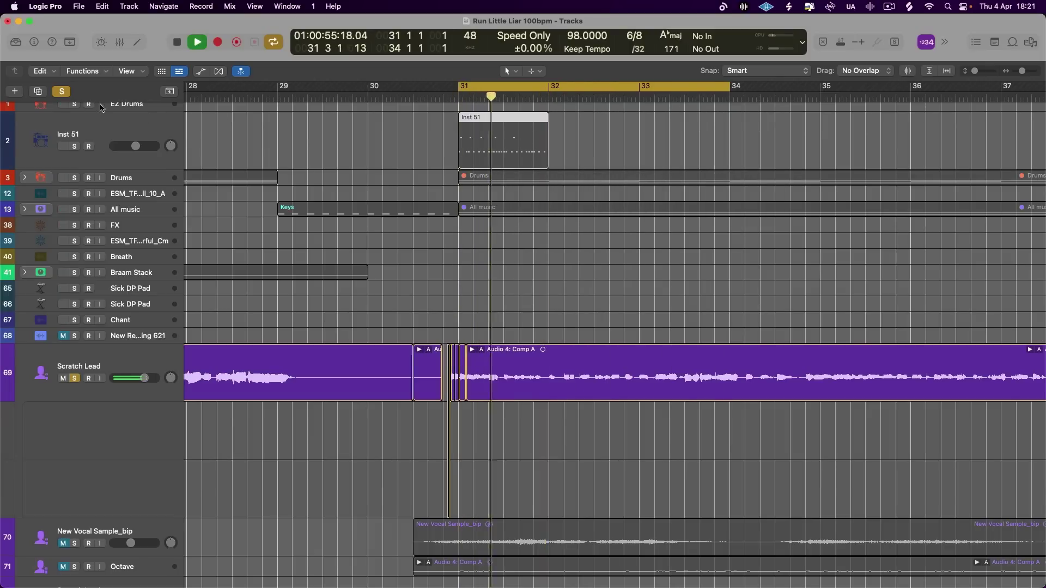
left_click(87, 154)
key("space")
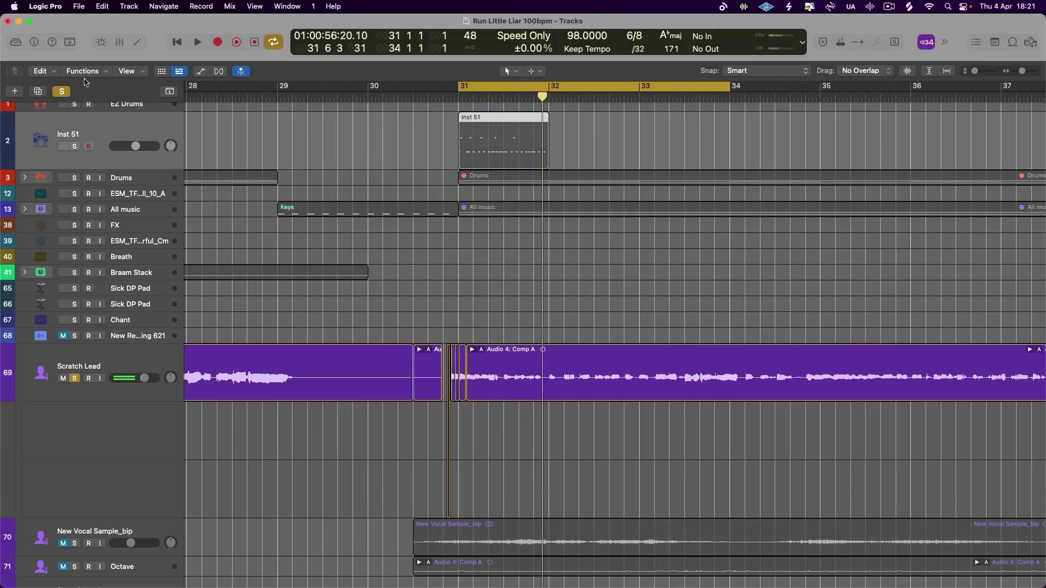
- Reopen kHs Gate on Scratch Lead and adjust its Threshold while the loop plays
left_click(119, 43)
key("space")
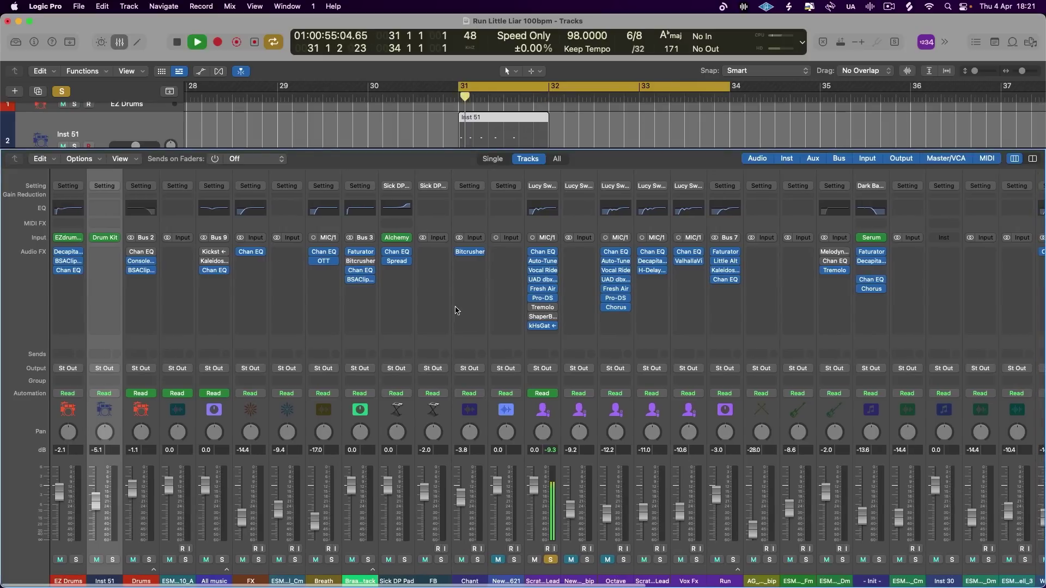
left_click(550, 323)
key("space")
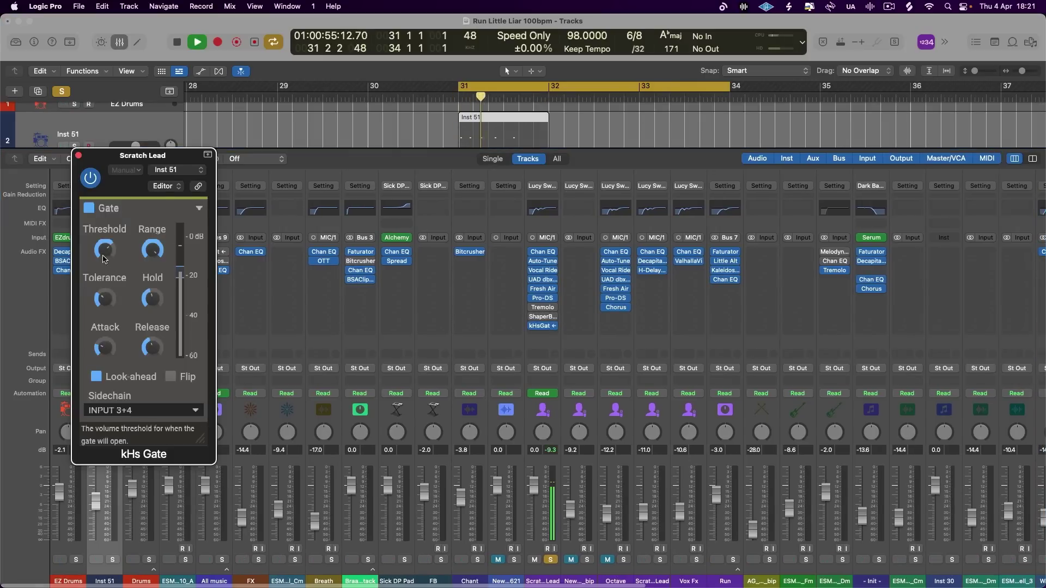
left_click_drag(105, 250, 102, 250)
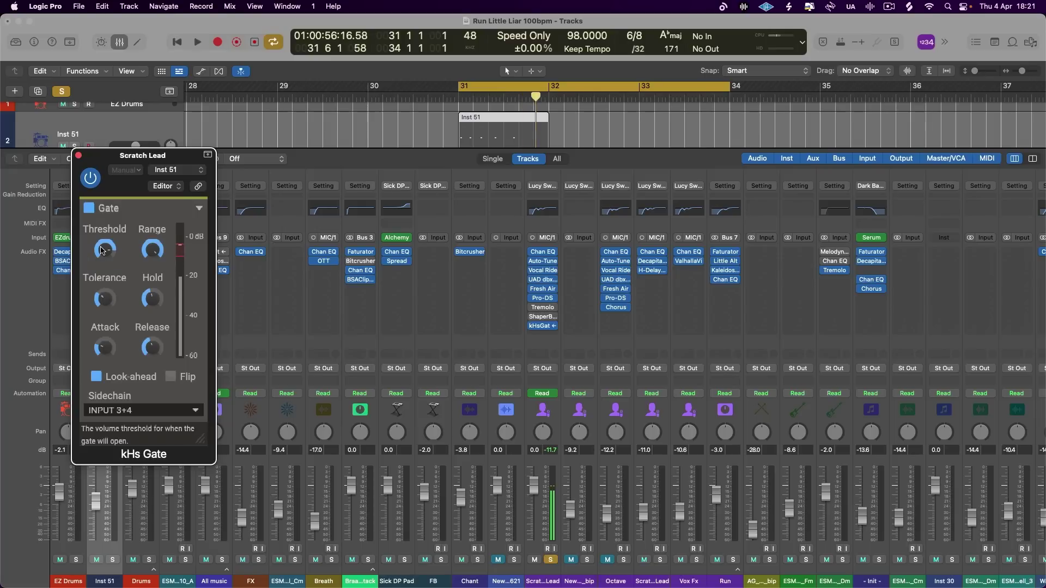
key("space")
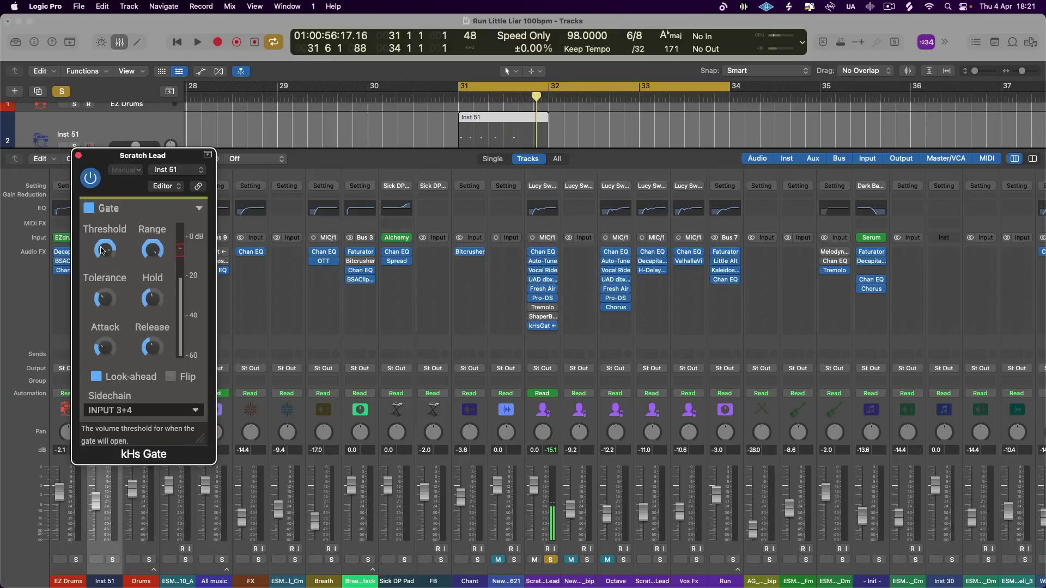
- Solo Inst 51 alongside Scratch Lead and listen to the trigger pattern with the gated vocal
left_click(75, 146)
key("space")
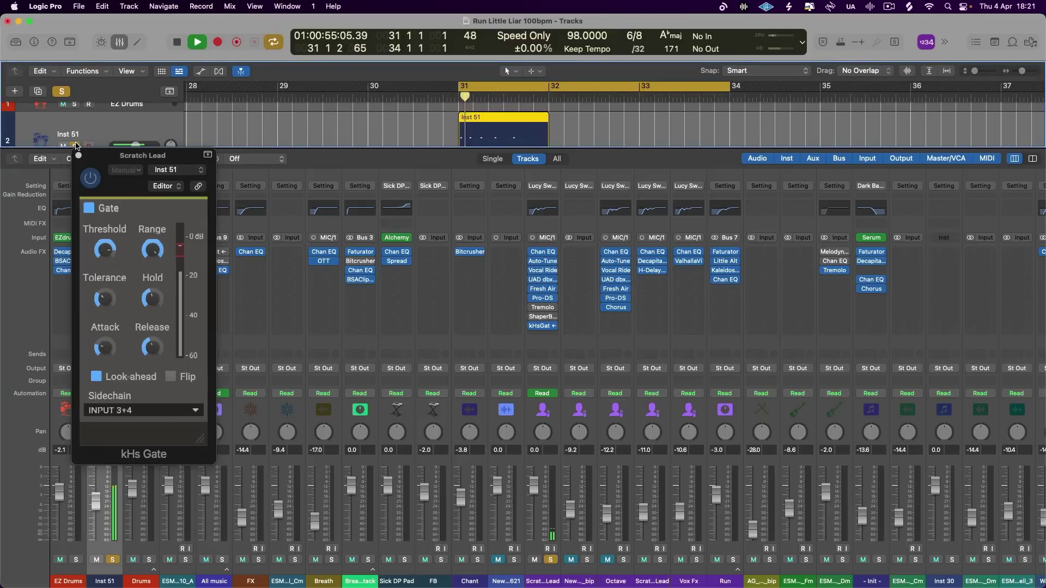
key("space")
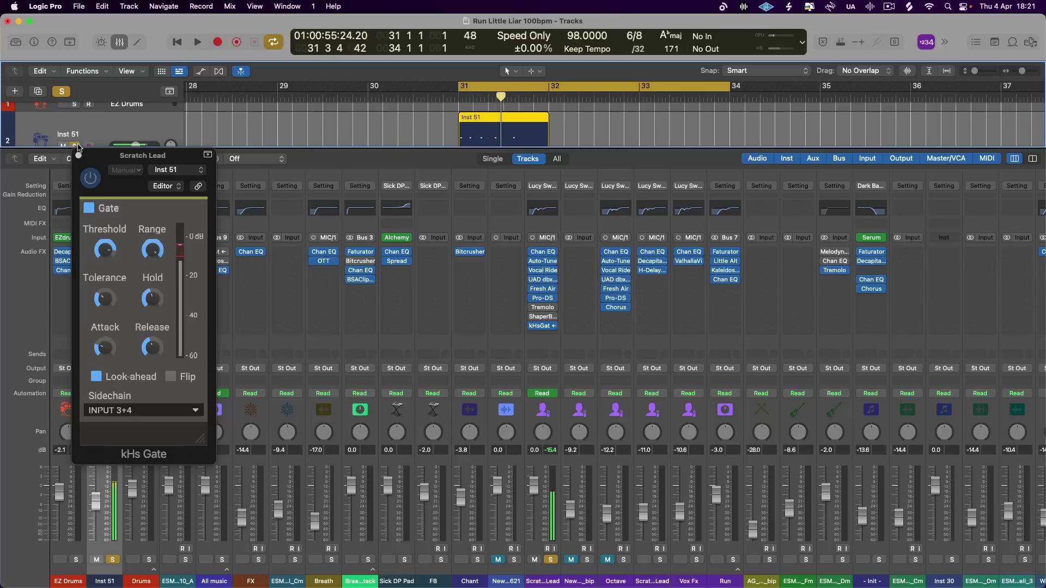
left_click(116, 252)
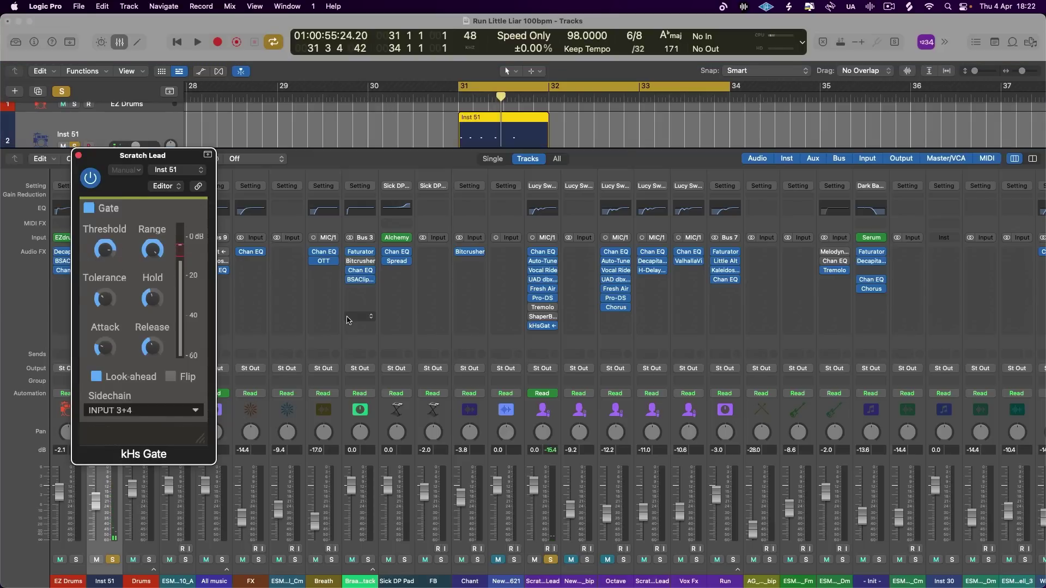
- Close the gate and Mixer, clear all solos, and mute Inst 51
left_click(79, 157)
left_click(64, 92)
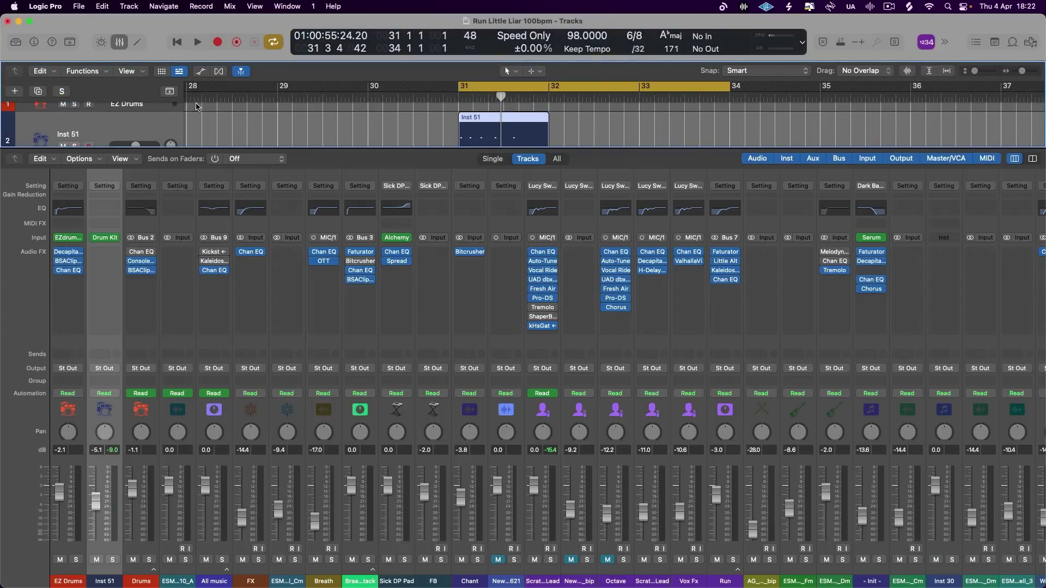
left_click(119, 42)
scroll(386, 267, "left", 2)
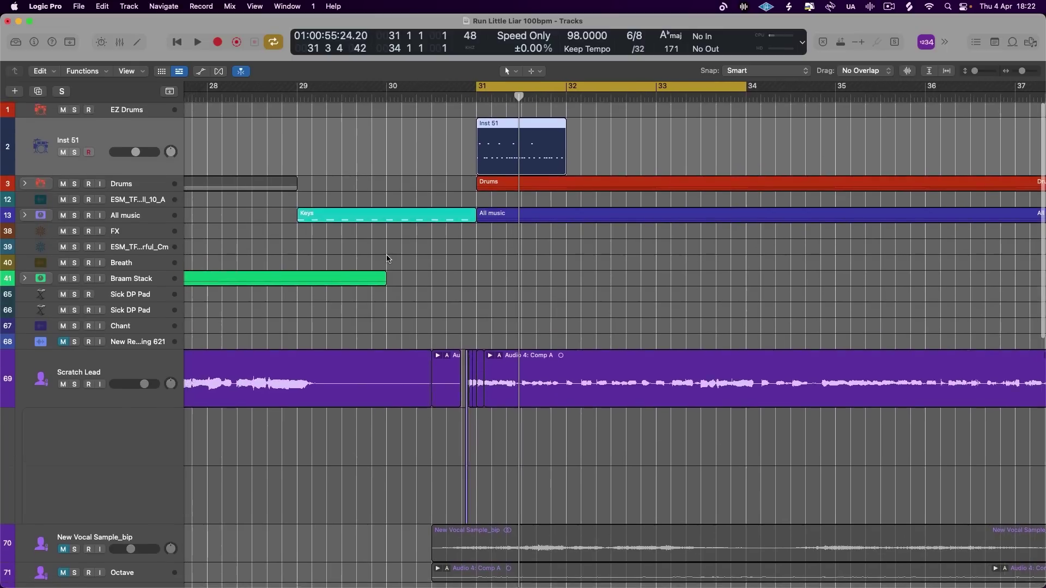
key("super+Left")
scroll(290, 241, "left", 2)
key("ctrl+m")
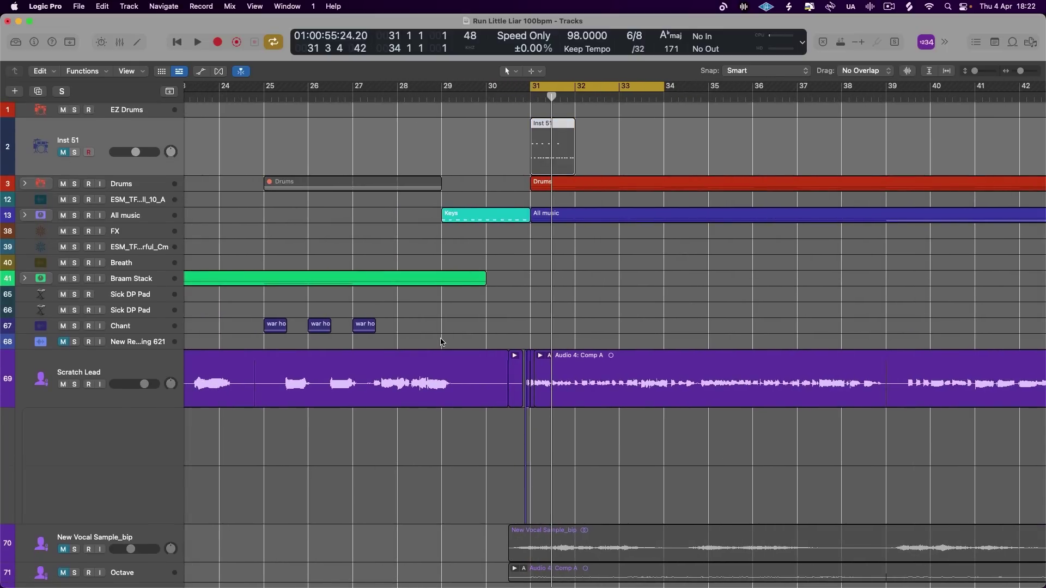
- Select the Scratch Lead track and inspect its regions around bar 31
left_click(146, 369)
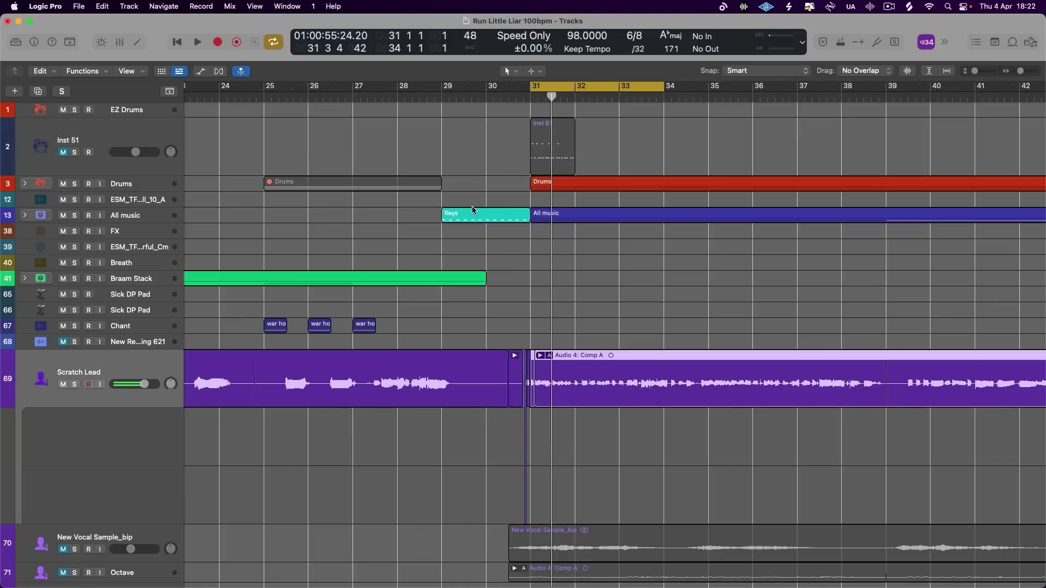
key("super+Right")
key("super+Right")
key("super+Right")
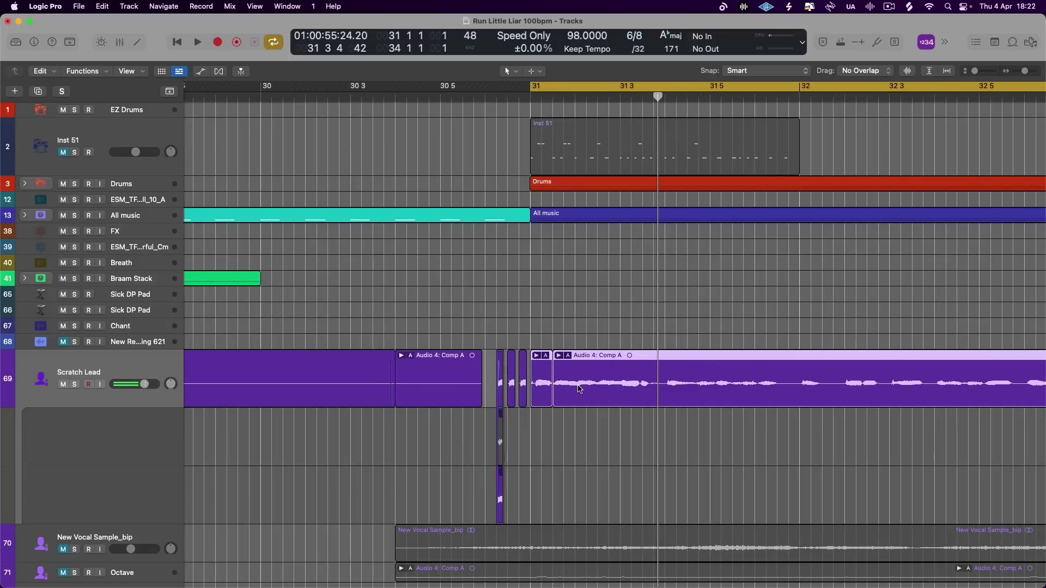
scroll(463, 455, "right", 5)
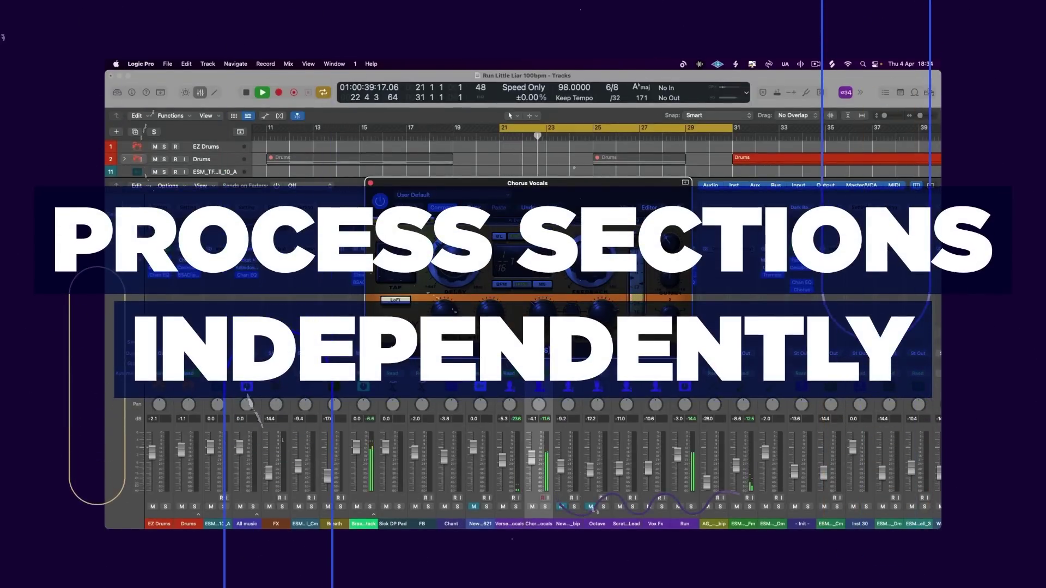
key("space")
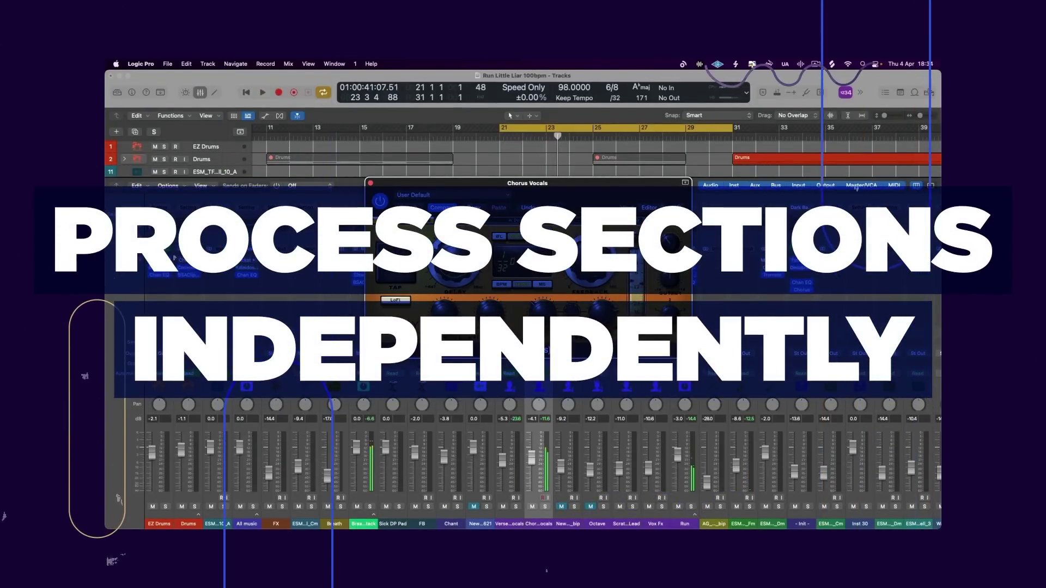
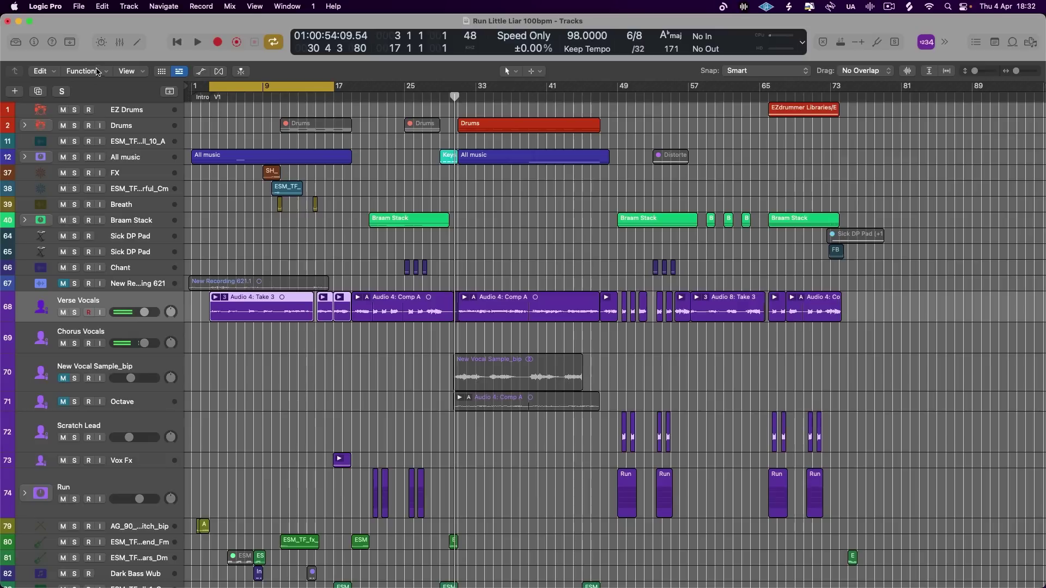
- Play the verse and check the UAD dbx 160 compressor on the Verse Vocals channel
left_click(120, 41)
key("space")
left_click(120, 42)
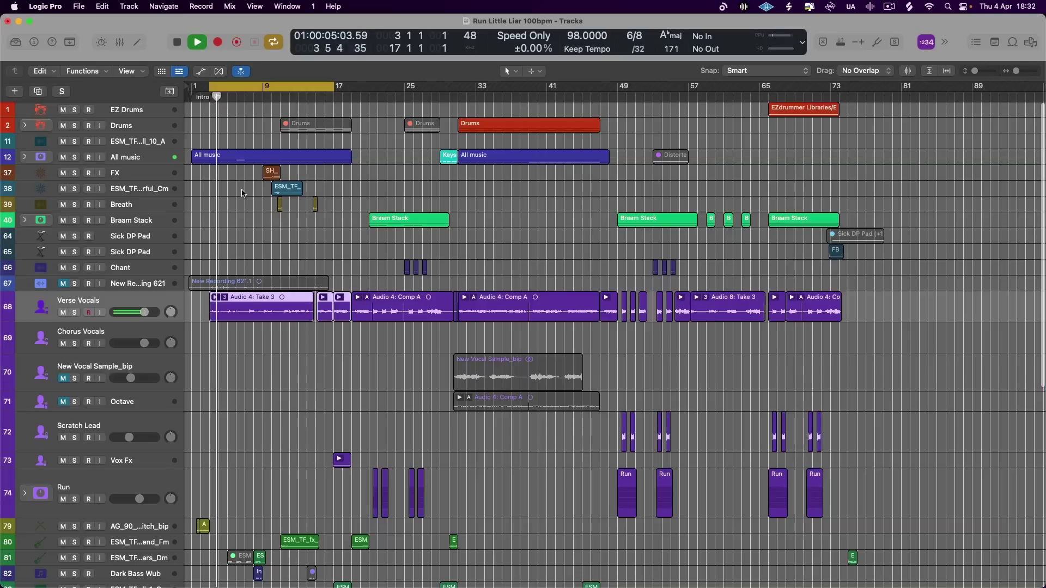
key("x")
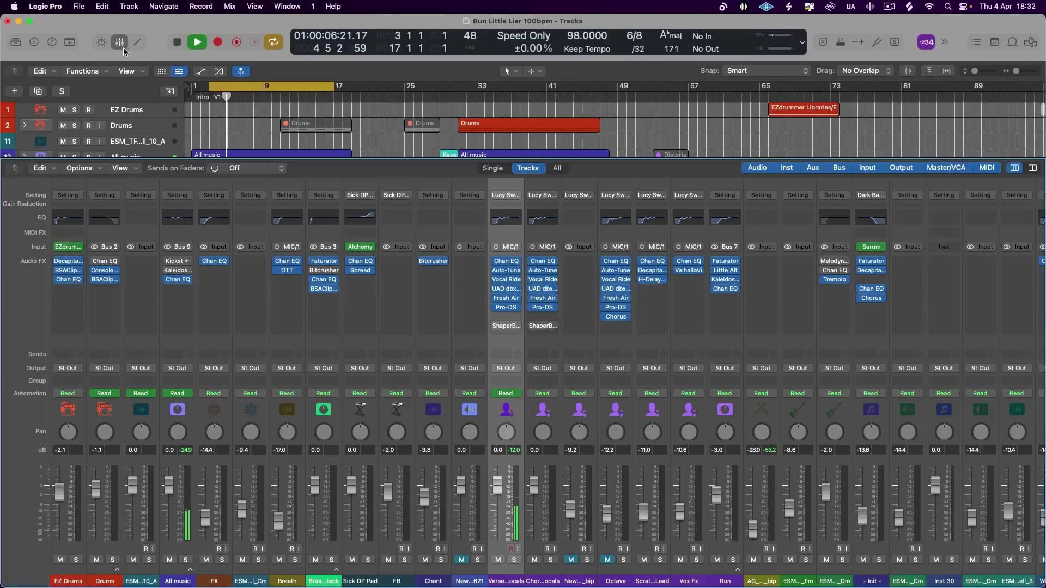
key("space")
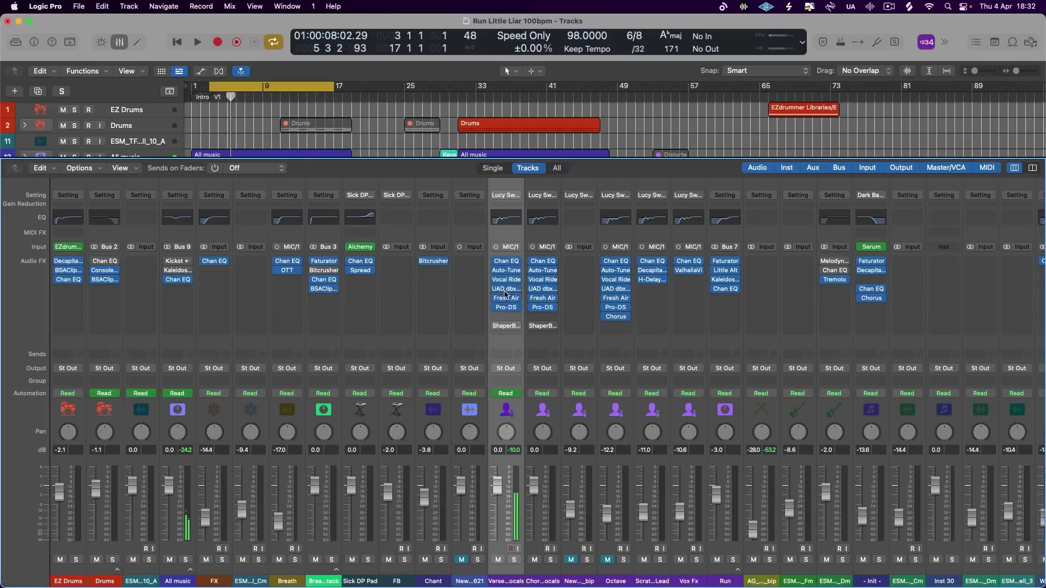
left_click(508, 288)
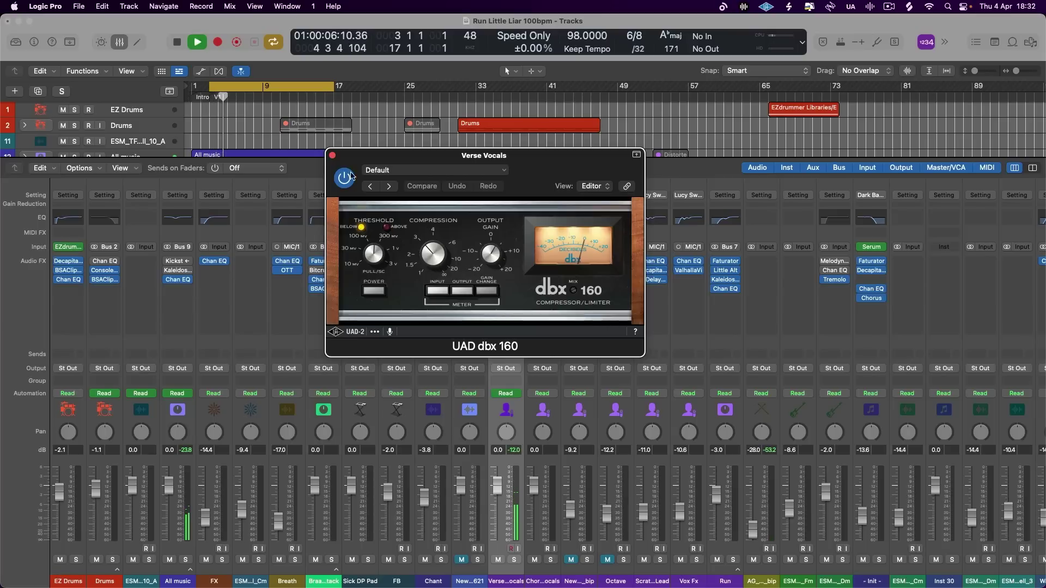
left_click(333, 156)
left_click(120, 44)
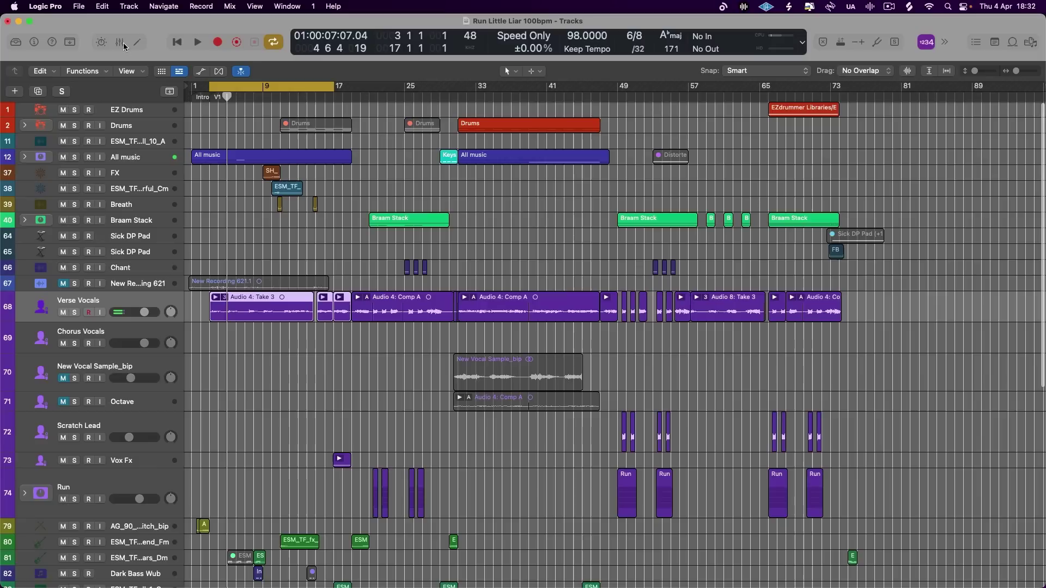
- Try to lower the Verse Vocals volume with its track fader during playback
left_click_drag(140, 311, 139, 312)
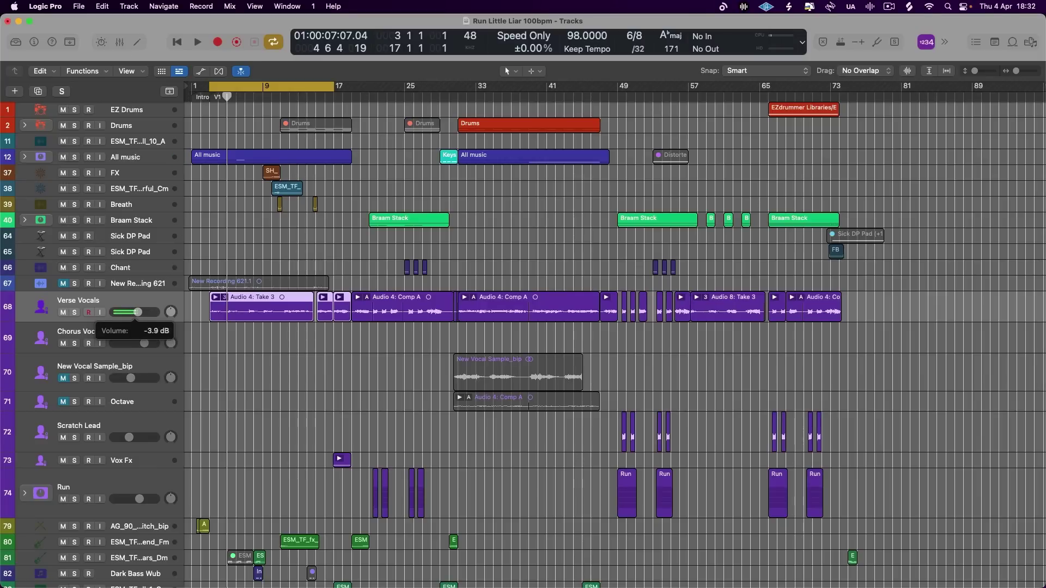
key("space")
left_click_drag(125, 310, 126, 310)
key("space")
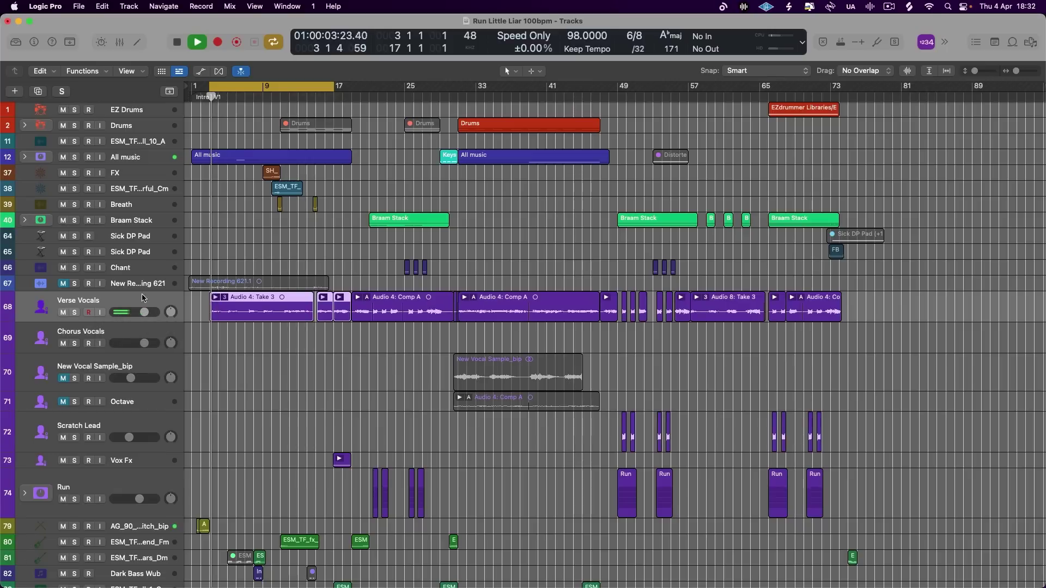
- Show automation, delete the visible volume automation on Verse Vocals, and hide the automation lanes again
left_click(201, 72)
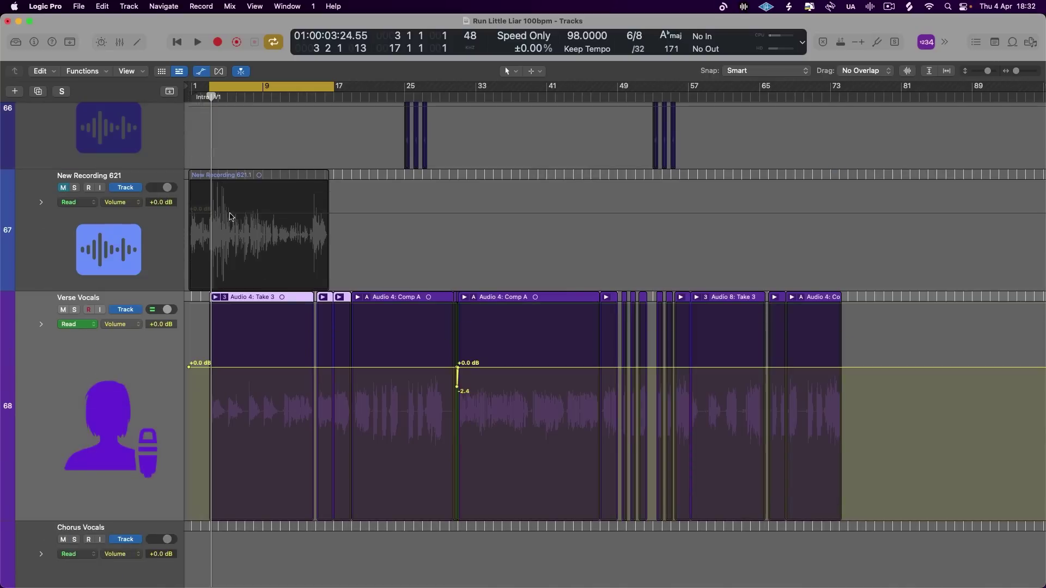
right_click(148, 334)
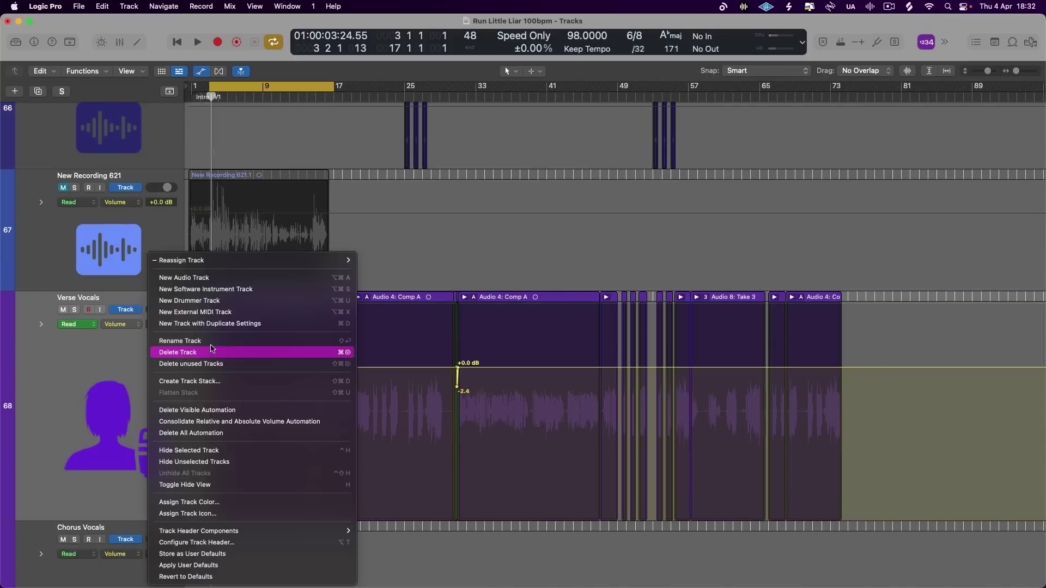
left_click(216, 409)
left_click(201, 72)
- Lower the Verse Vocals volume to -5.3 dB while the verse plays, and bring up its Mixer channel
mouse_move(128, 313)
key("space")
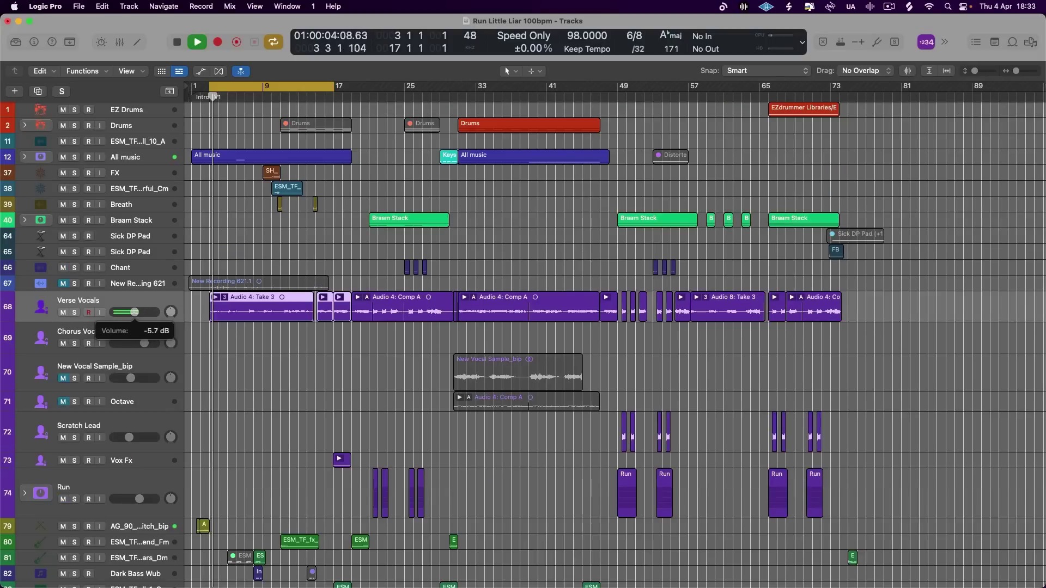
left_click_drag(139, 312, 136, 315)
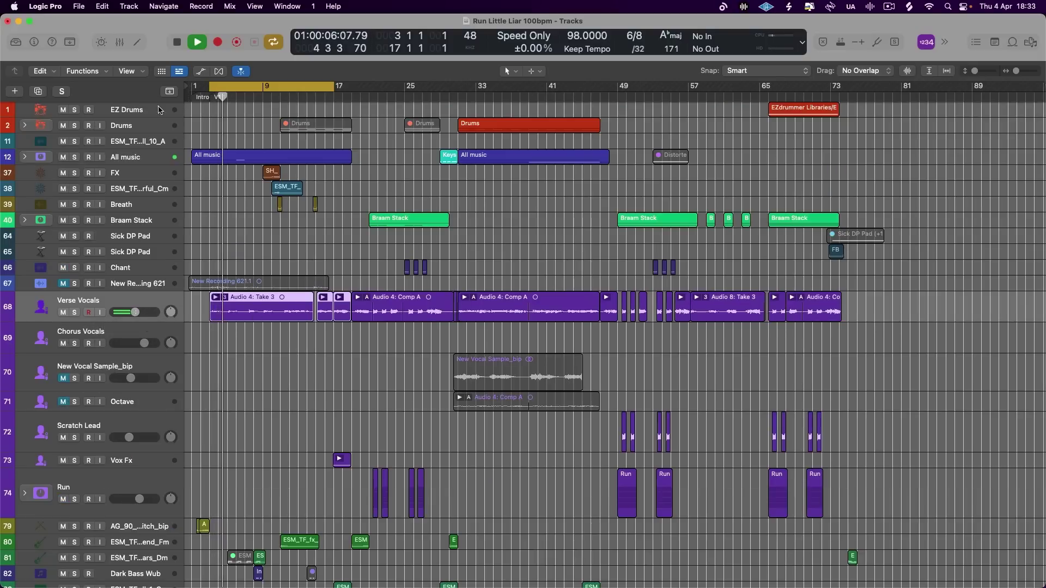
key("x")
key("space")
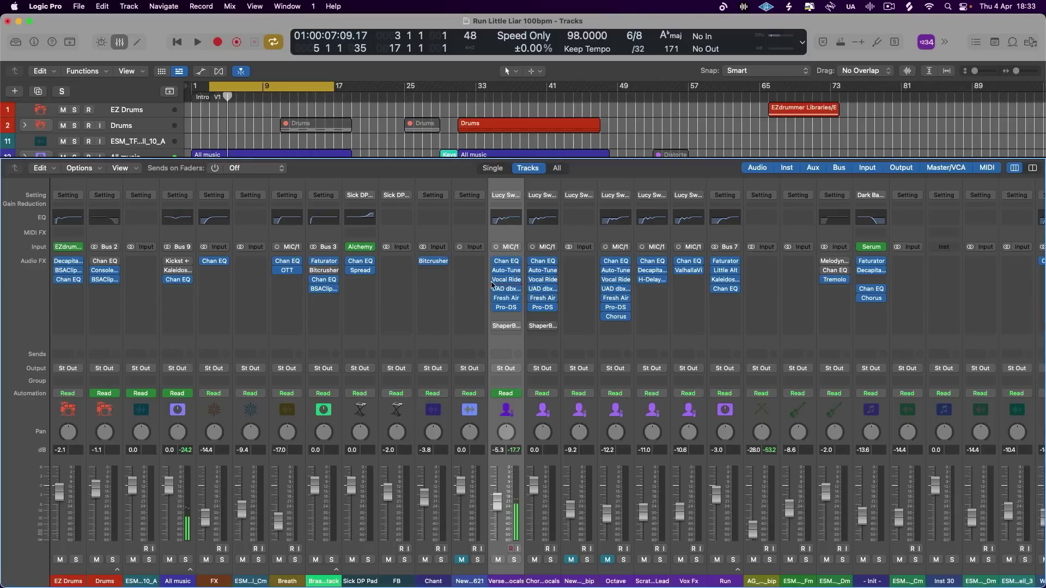
- Check the UAD dbx 160 output gain on Verse Vocals during playback, and close the compressor and the Mixer
left_click(511, 291)
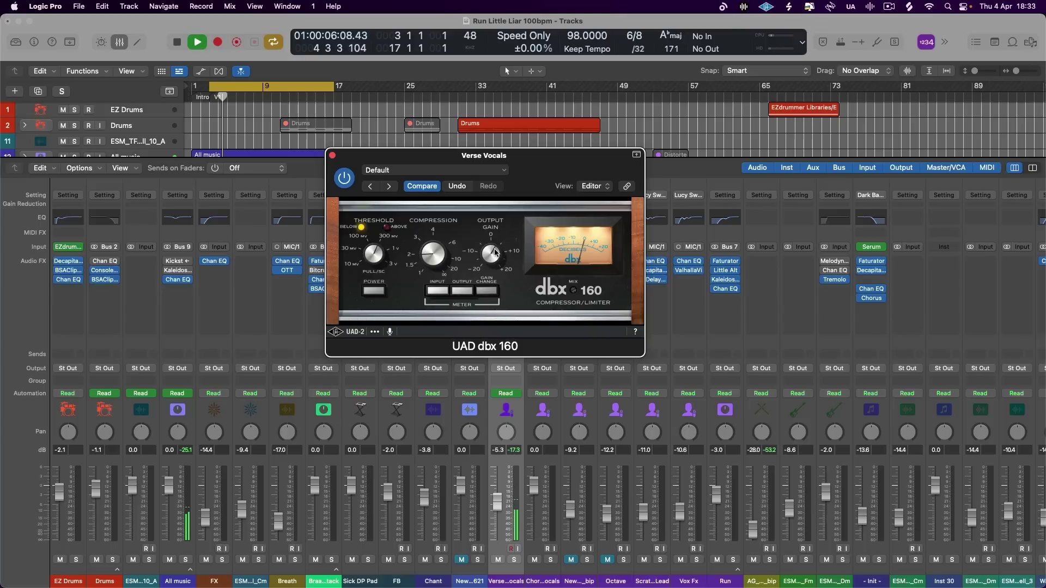
left_click(333, 156)
key("x")
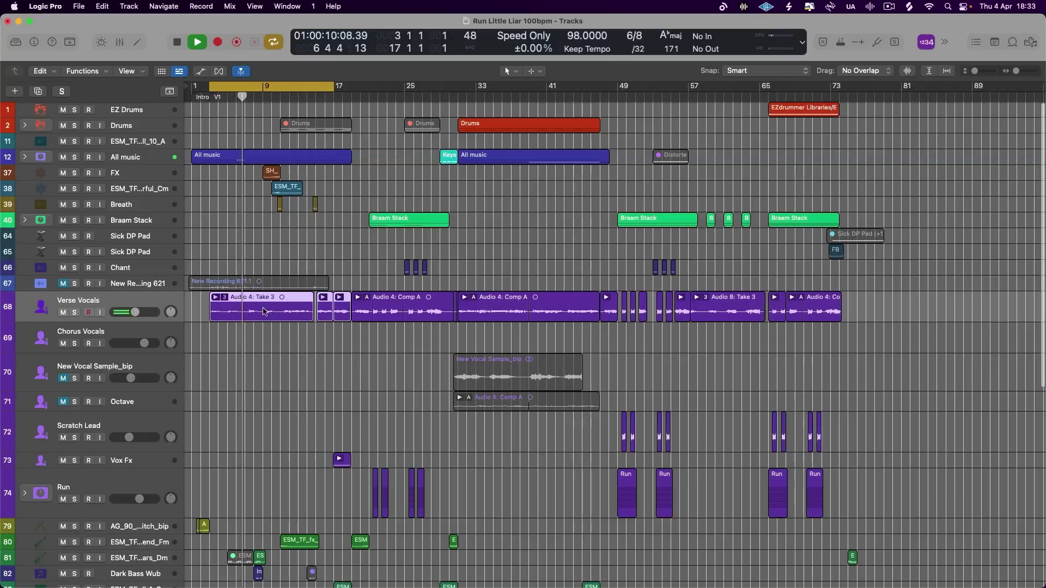
- End the cycle range at bar 15, switch cycling off, and increase the Verse Vocals track height while the verse plays on
left_click_drag(332, 86, 317, 88)
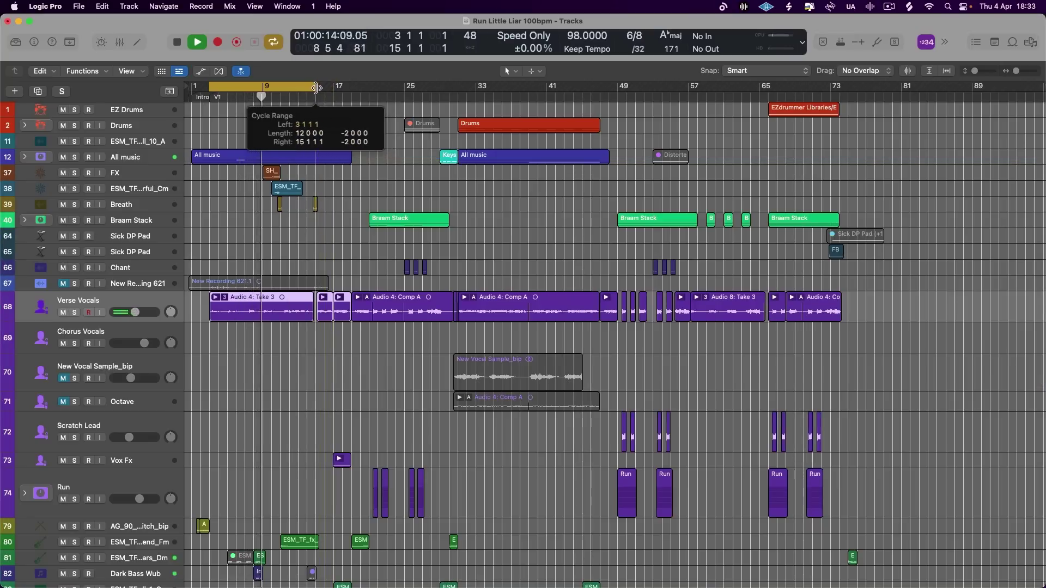
key("super+Right")
key("super+Left")
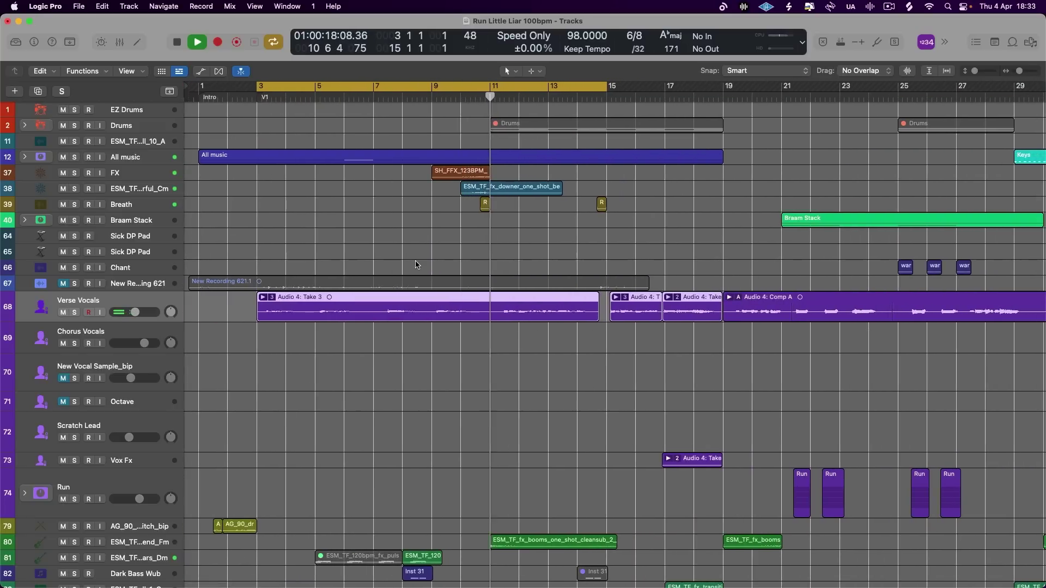
left_click(498, 89)
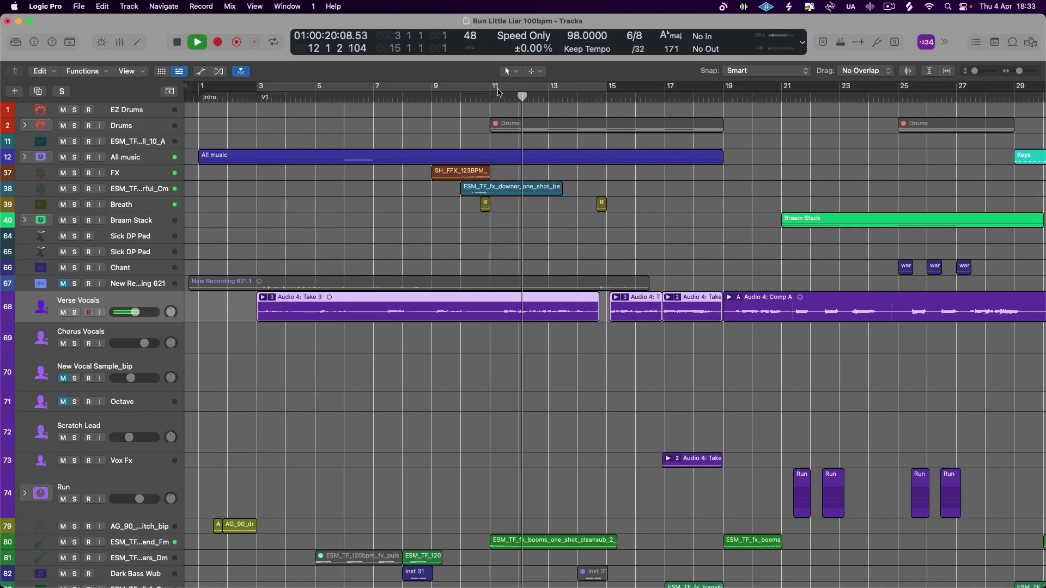
left_click_drag(172, 320, 172, 345)
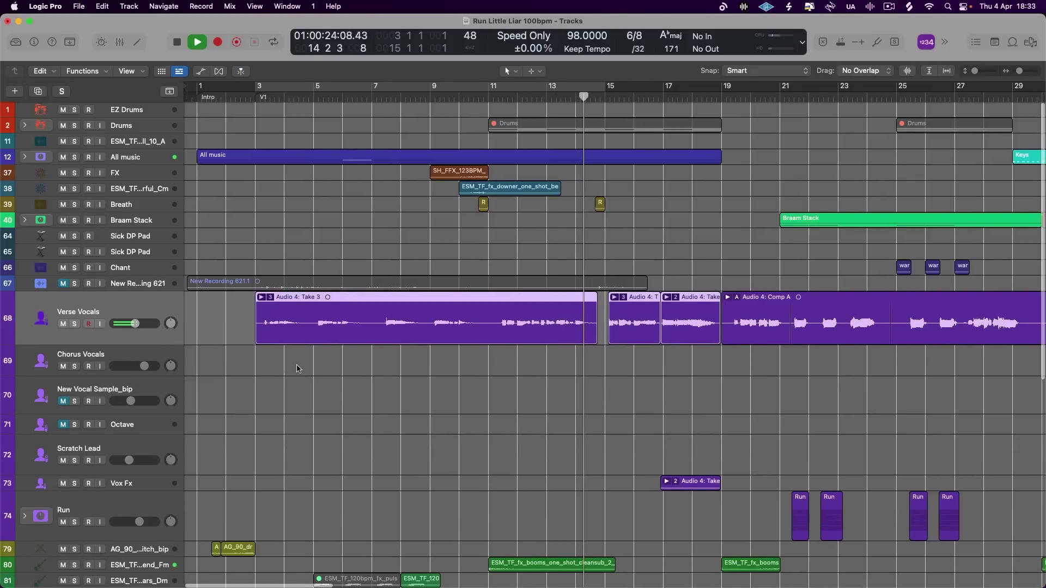
scroll(298, 369, "right", 3)
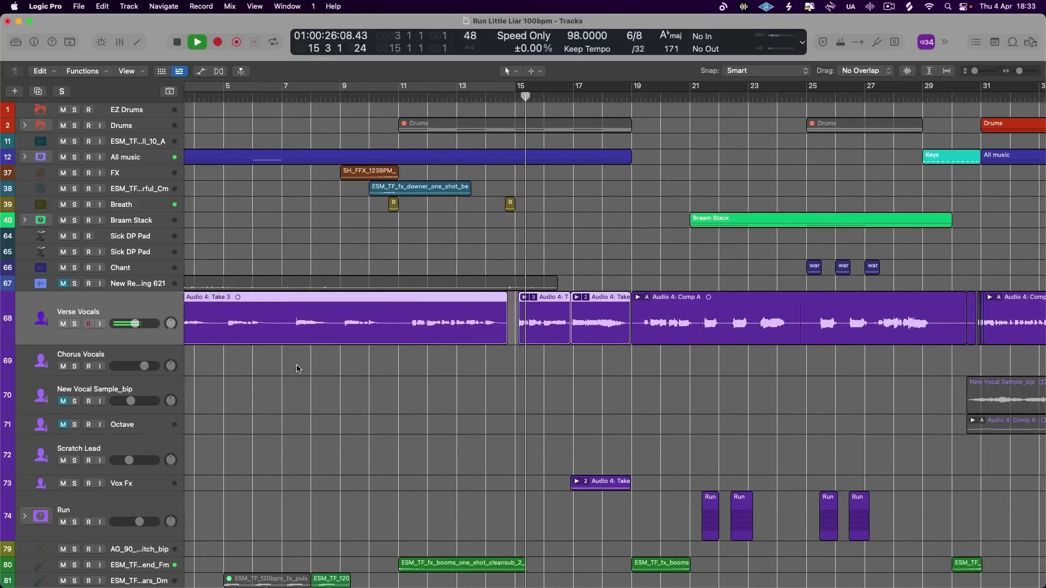
scroll(362, 366, "right", 1)
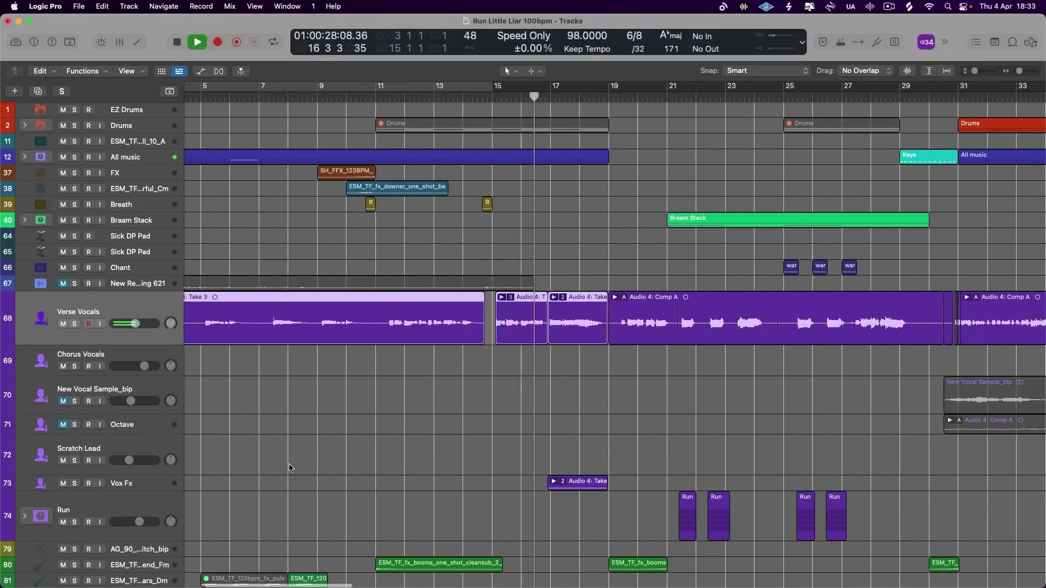
- Select the Vox Fx track, increase its height, and stop playback at the start of the next section after bar 19
left_click(144, 491)
left_click_drag(143, 490, 144, 522)
scroll(438, 415, "right", 6)
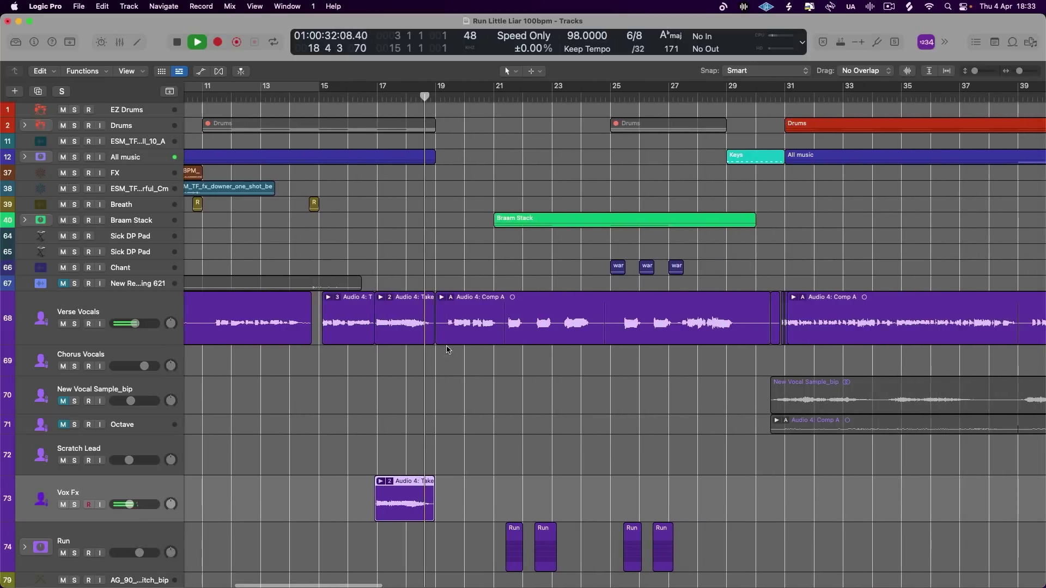
key("space")
- Set the cycle range to bars 19–31, split the Verse Vocals comp just after bar 21, and move the chorus part to Chorus Vocals
left_click_drag(439, 90, 785, 90)
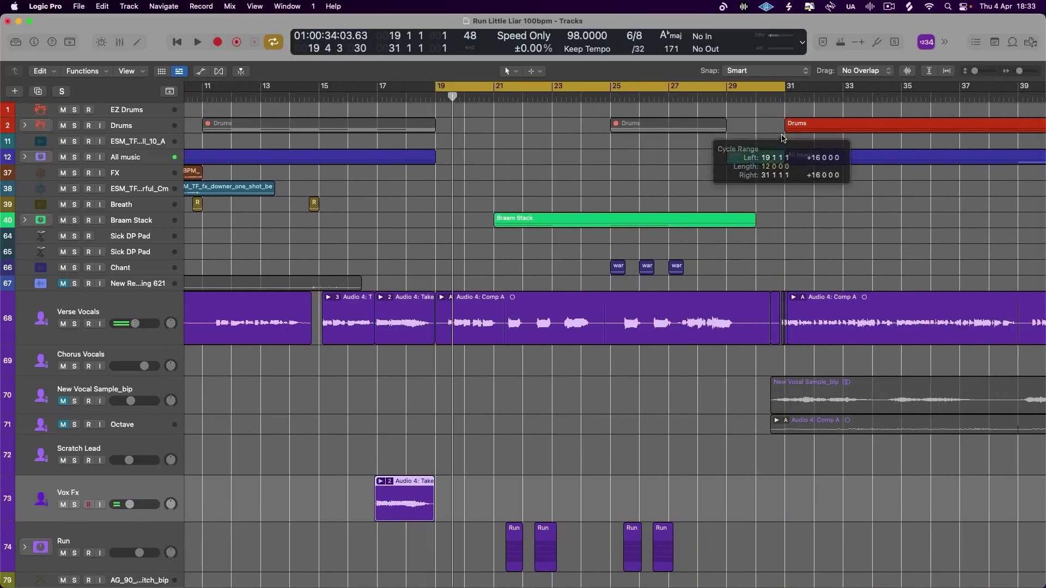
left_click(500, 323)
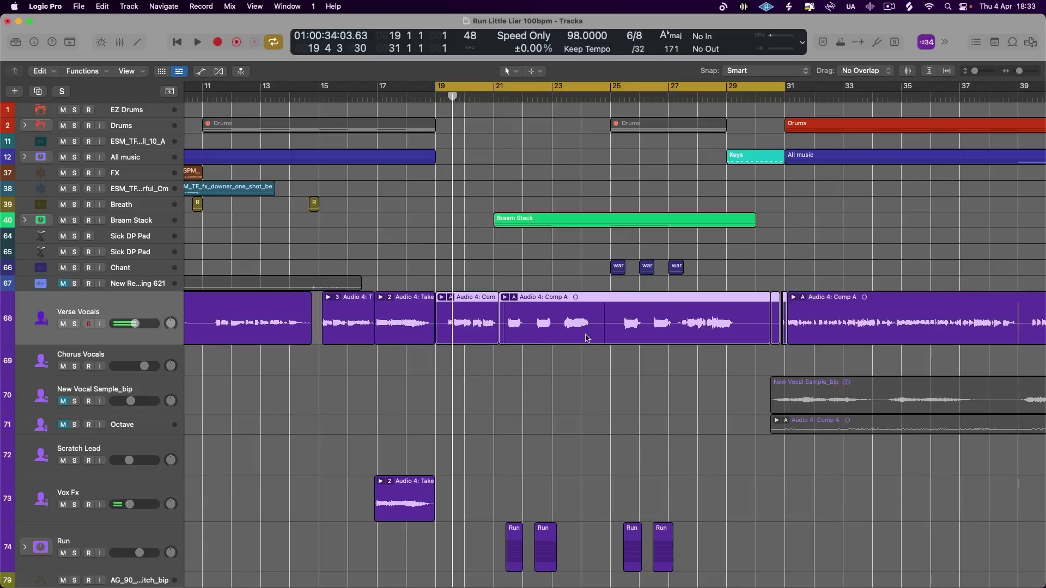
left_click_drag(586, 347, 587, 364)
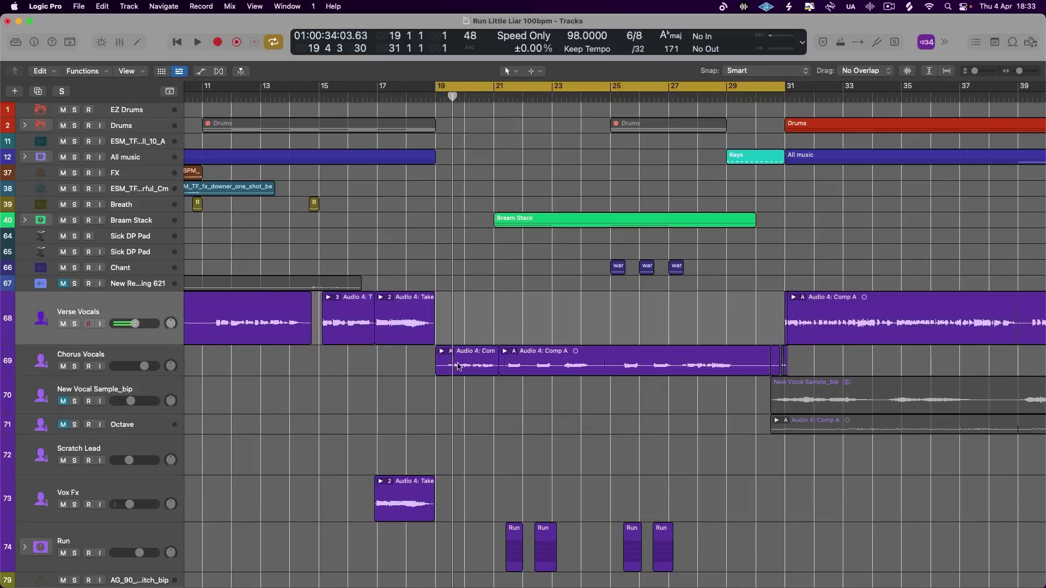
left_click_drag(458, 340, 458, 322)
left_click(534, 359)
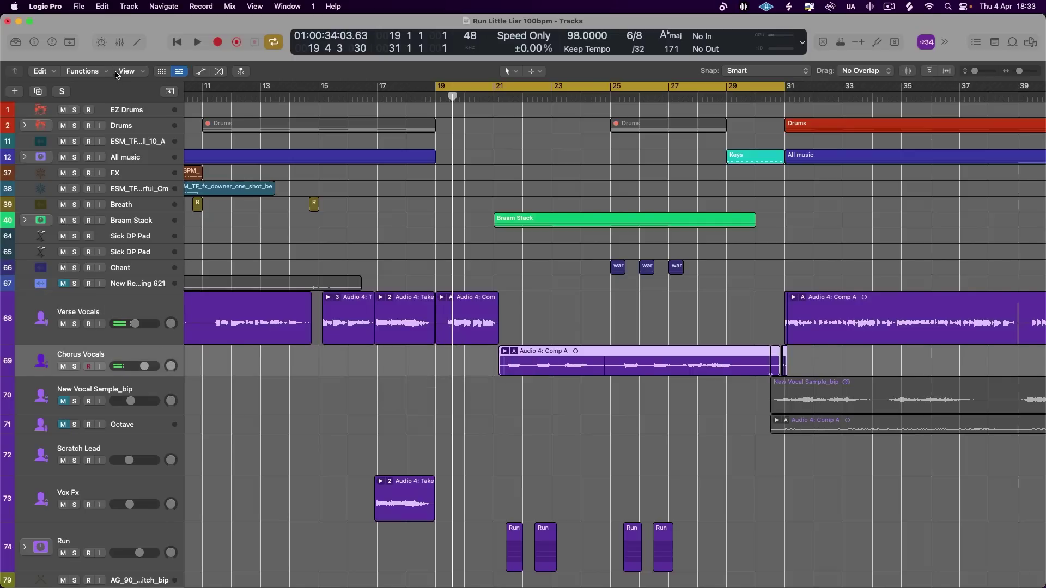
- Insert a mono Soundtoys Decapitator after Pro-DS on the Chorus Vocals channel, and close the plug-in and the Mixer
left_click(116, 47)
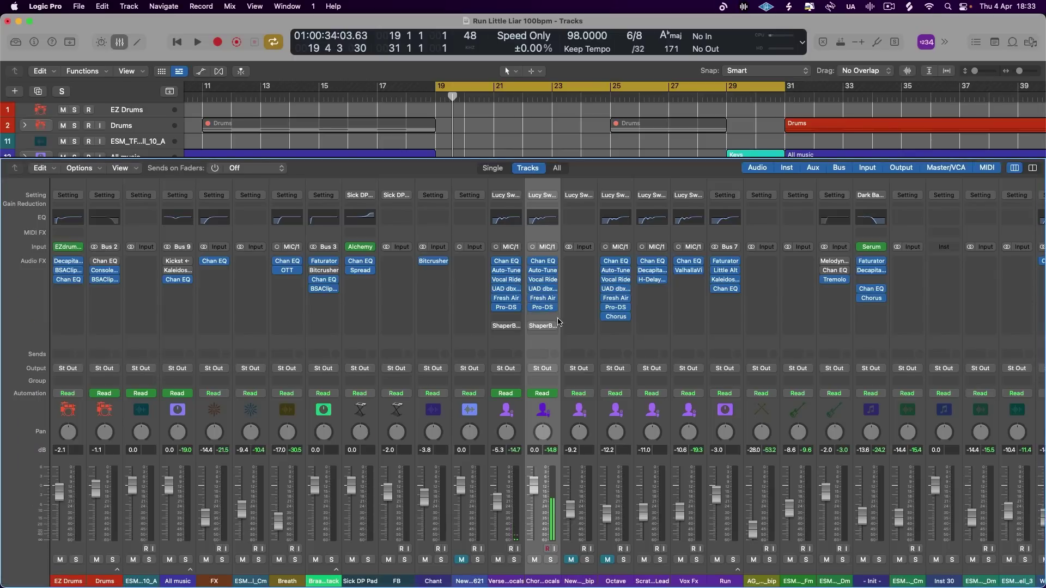
left_click(554, 319)
mouse_move(582, 375)
key("Escape")
left_click(542, 320)
mouse_move(576, 565)
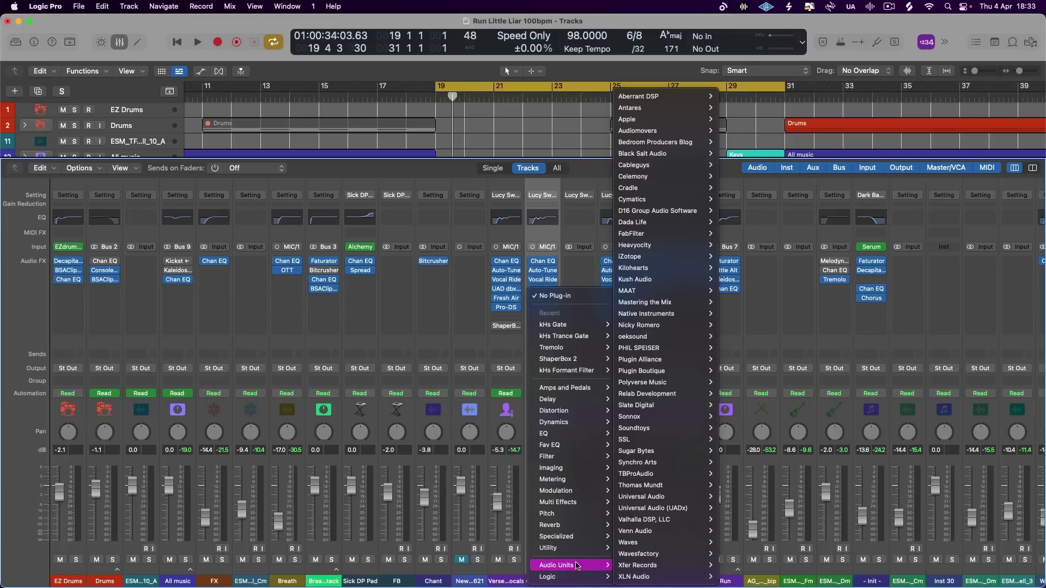
mouse_move(651, 431)
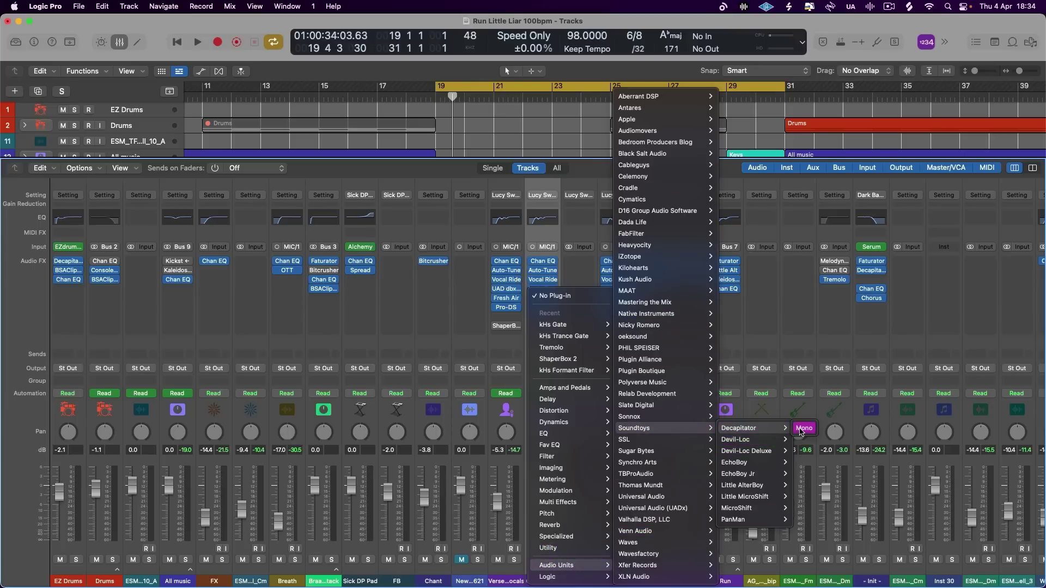
left_click(802, 429)
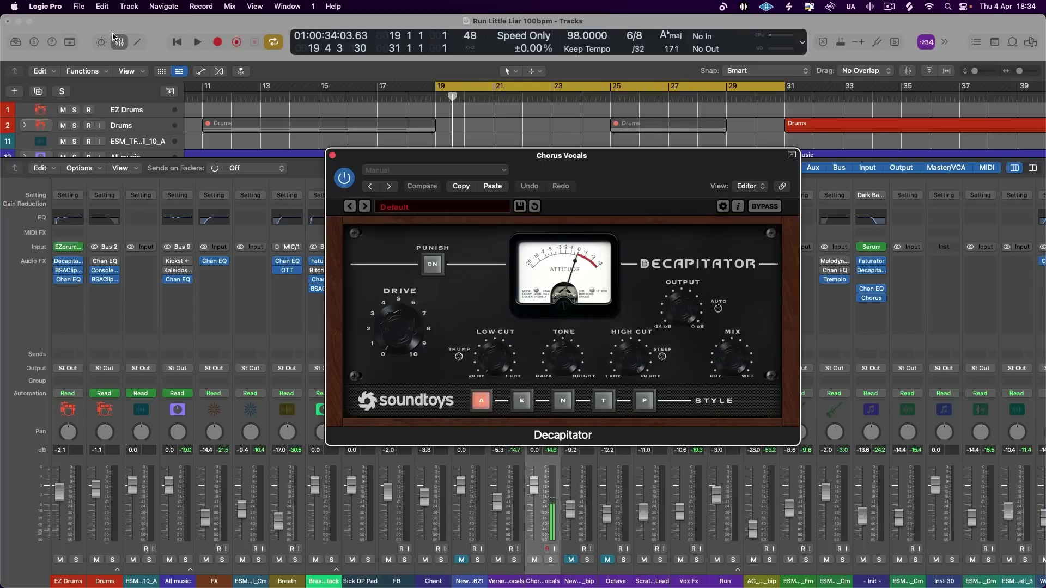
left_click(114, 38)
left_click(333, 157)
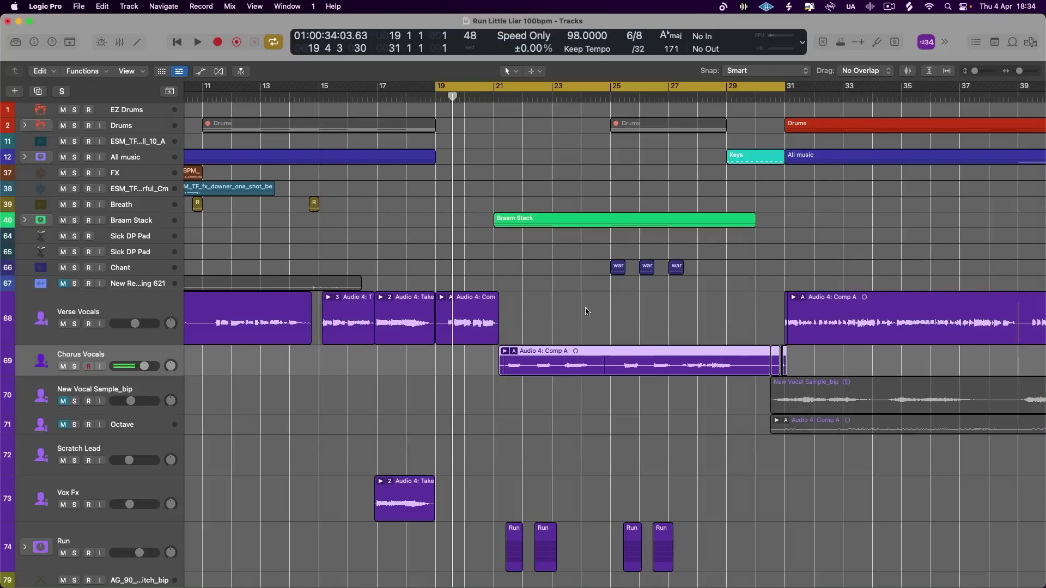
- Trim the cycle range to start at bar 21, and play the chorus with Chorus Vocals soloed
left_click_drag(449, 90, 499, 90)
key("space")
key("s")
key("space")
- Load the MildTubeVox vocal preset in Decapitator on Chorus Vocals, audition it, and close the plug-in and the Mixer
left_click(119, 41)
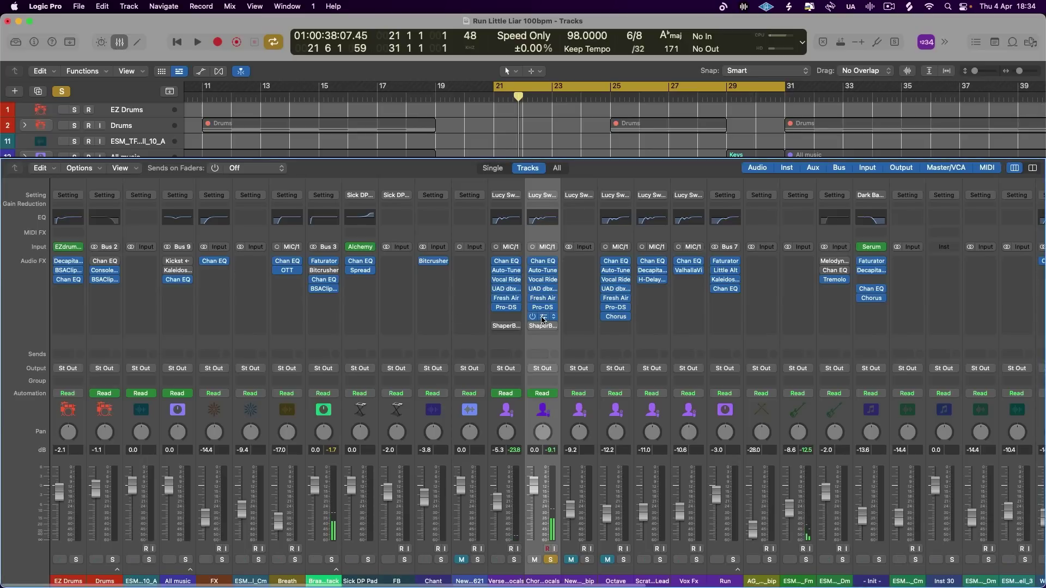
left_click(543, 317)
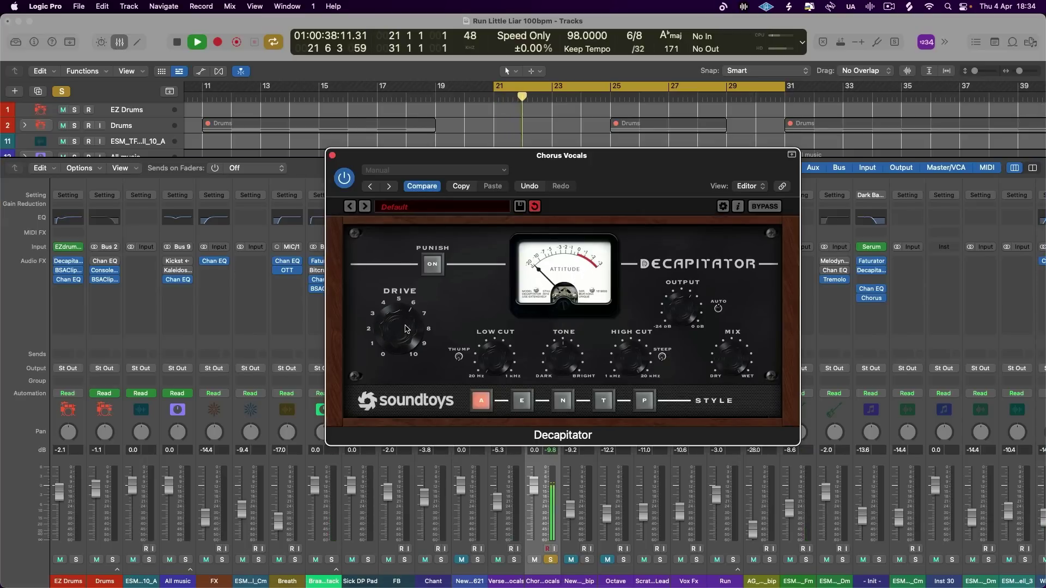
key("space")
left_click(425, 208)
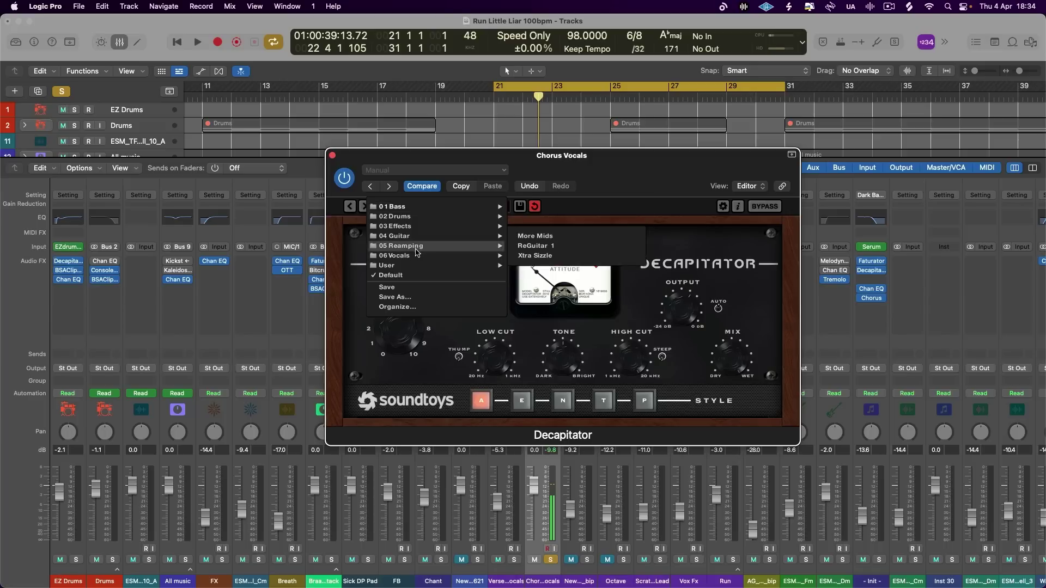
mouse_move(432, 259)
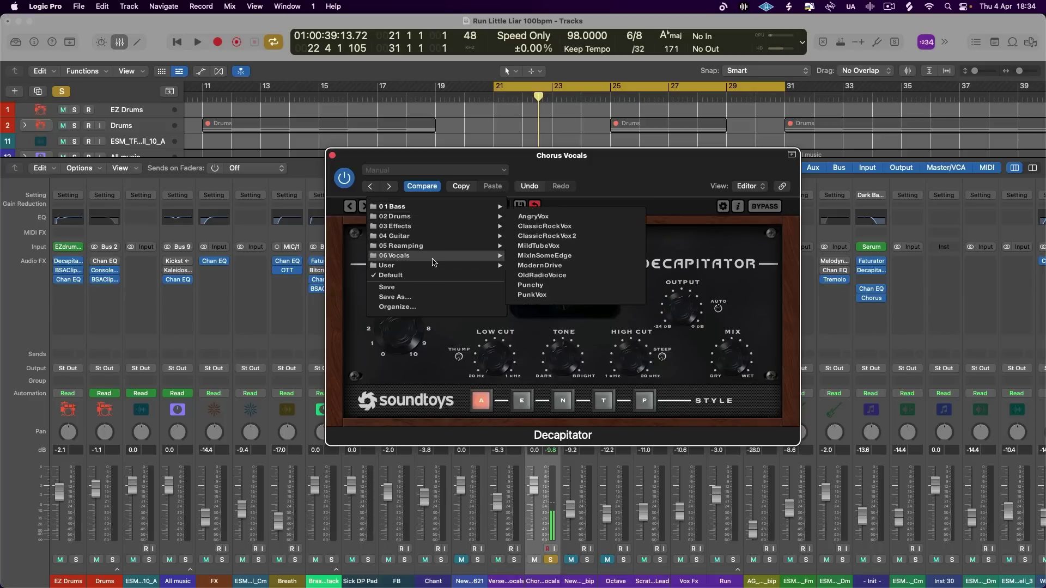
left_click(603, 245)
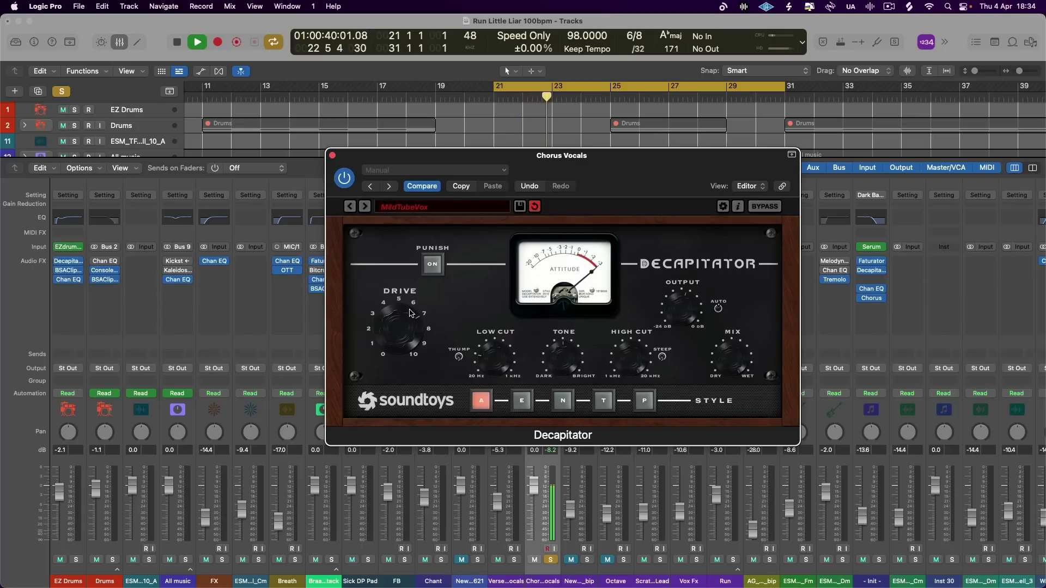
left_click(332, 155)
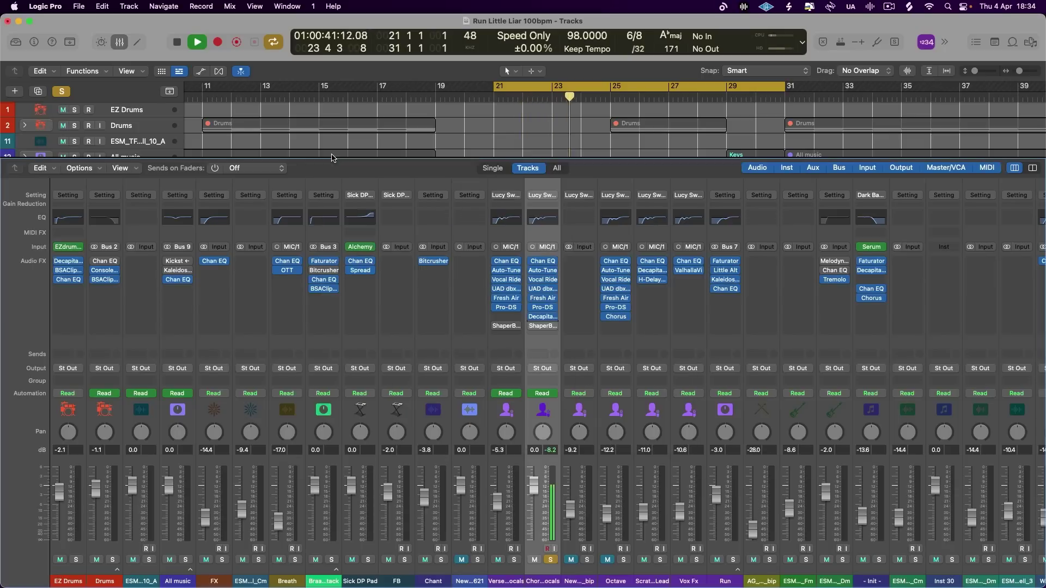
left_click(119, 42)
- Clear the solo and lower the Chorus Vocals volume to -4.1 dB while the chorus plays
key("space")
left_click(61, 92)
key("space")
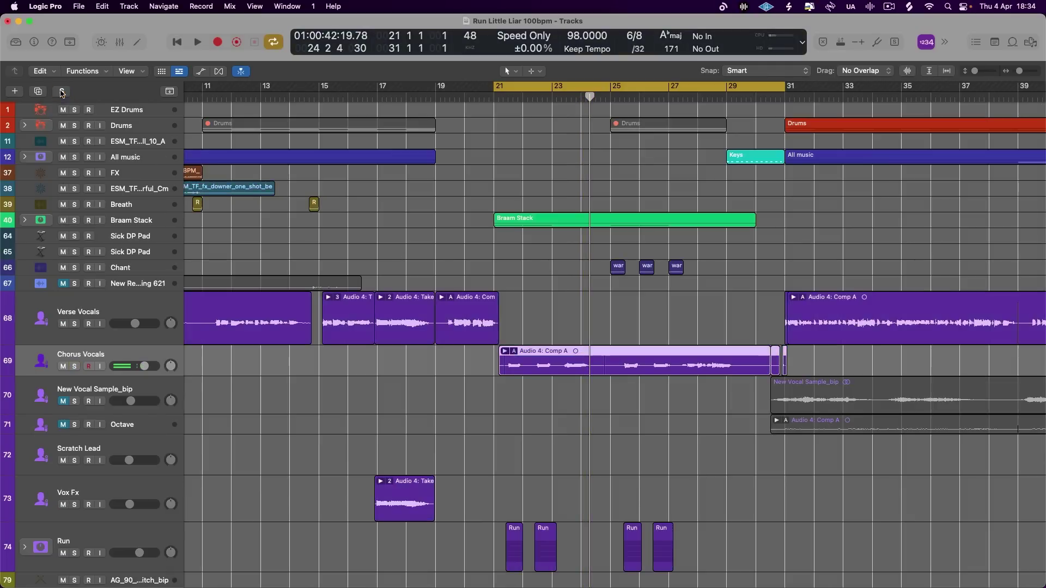
left_click(135, 228)
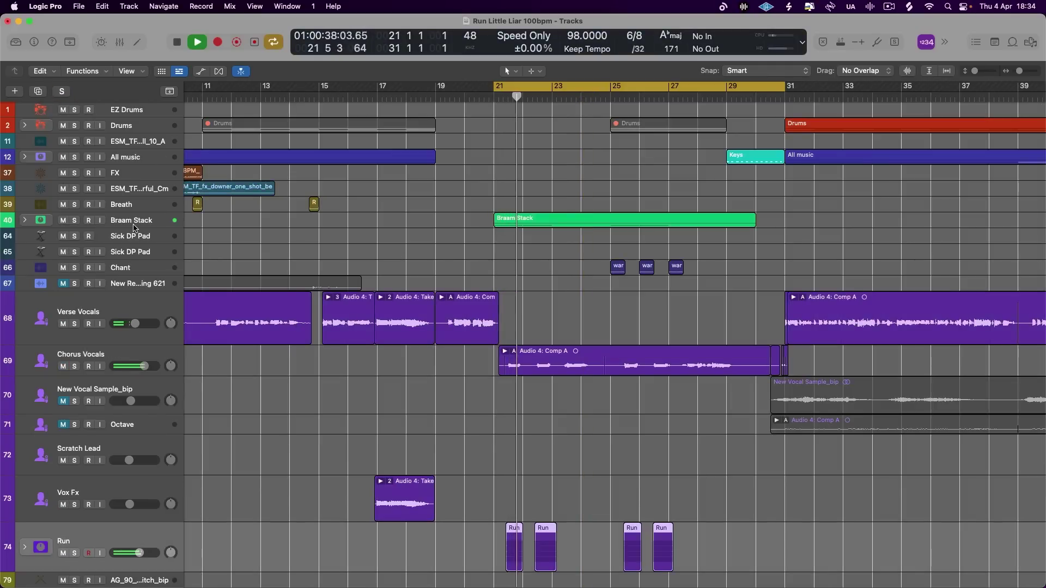
left_click(147, 369)
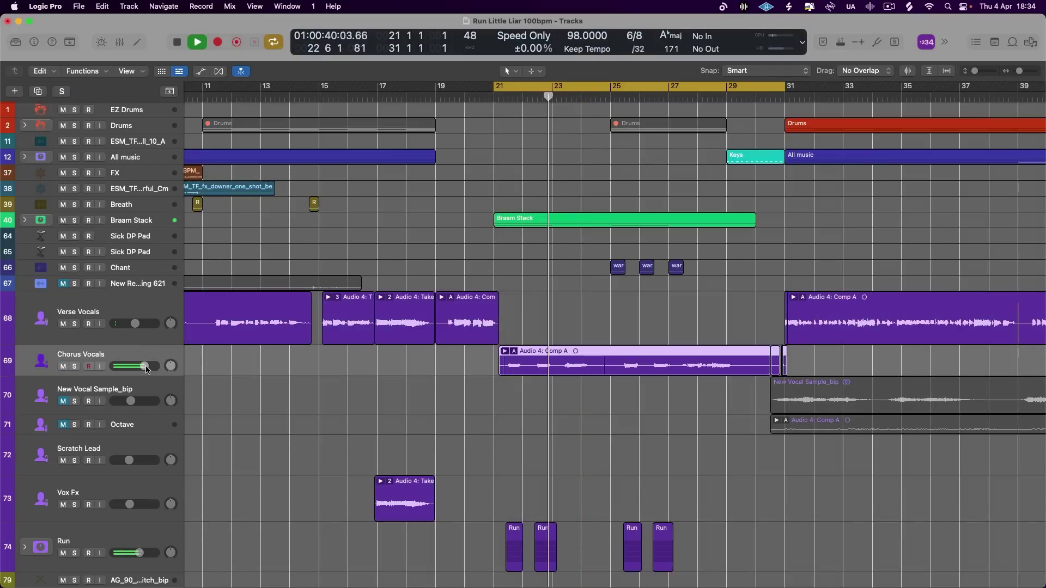
left_click_drag(147, 369, 140, 368)
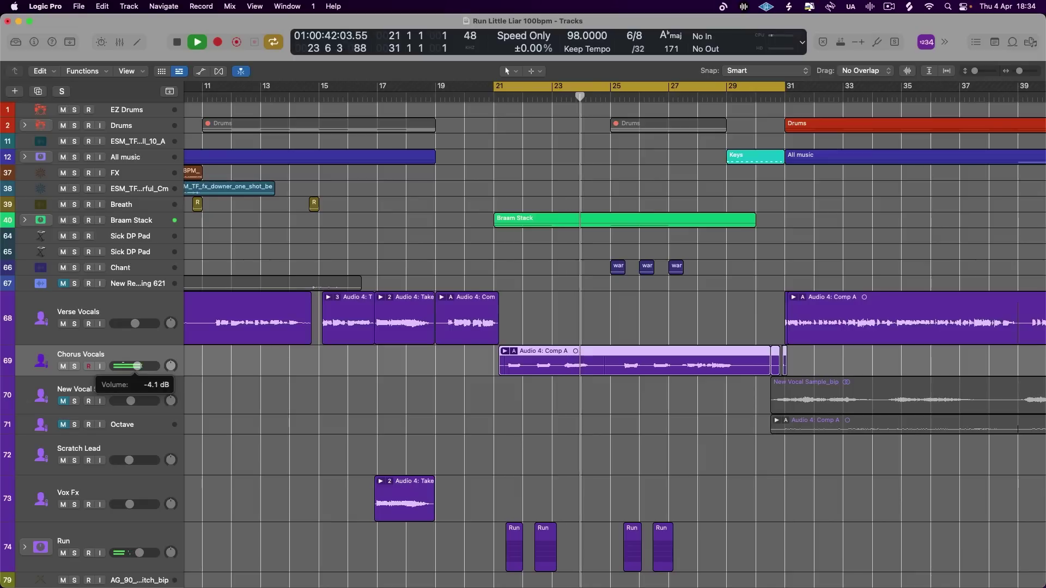
key("space")
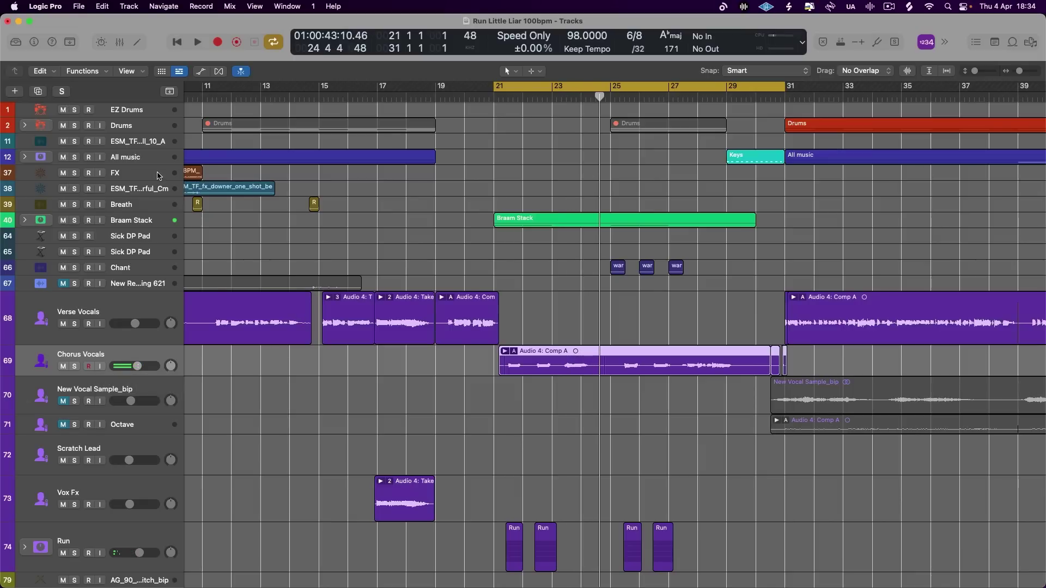
- Add a stereo Waves H-Delay to the Chorus Vocals channel and set its delay time to 1/32 during playback
left_click(119, 46)
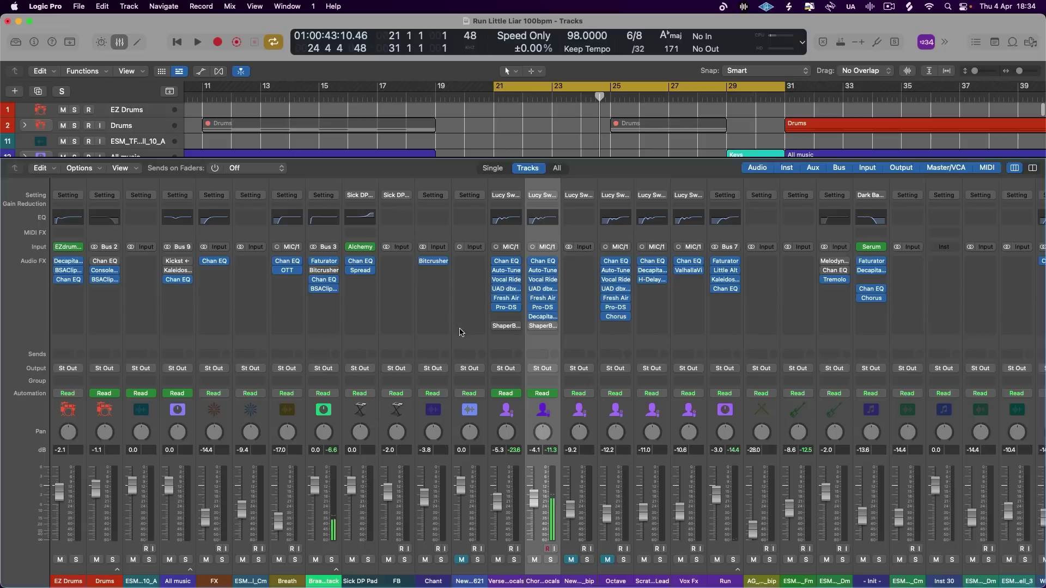
left_click(550, 334)
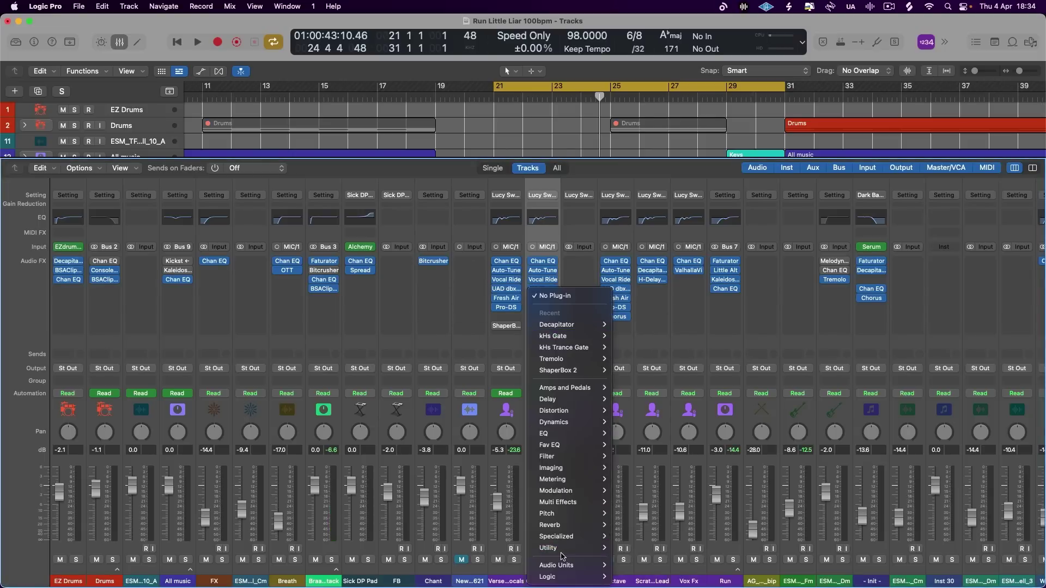
mouse_move(568, 567)
mouse_move(658, 429)
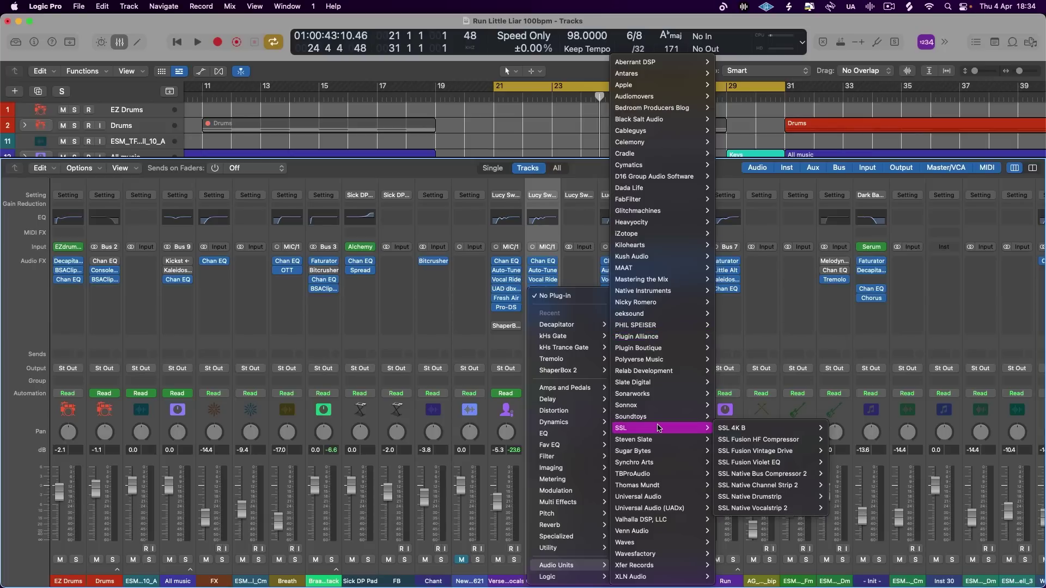
key("Escape")
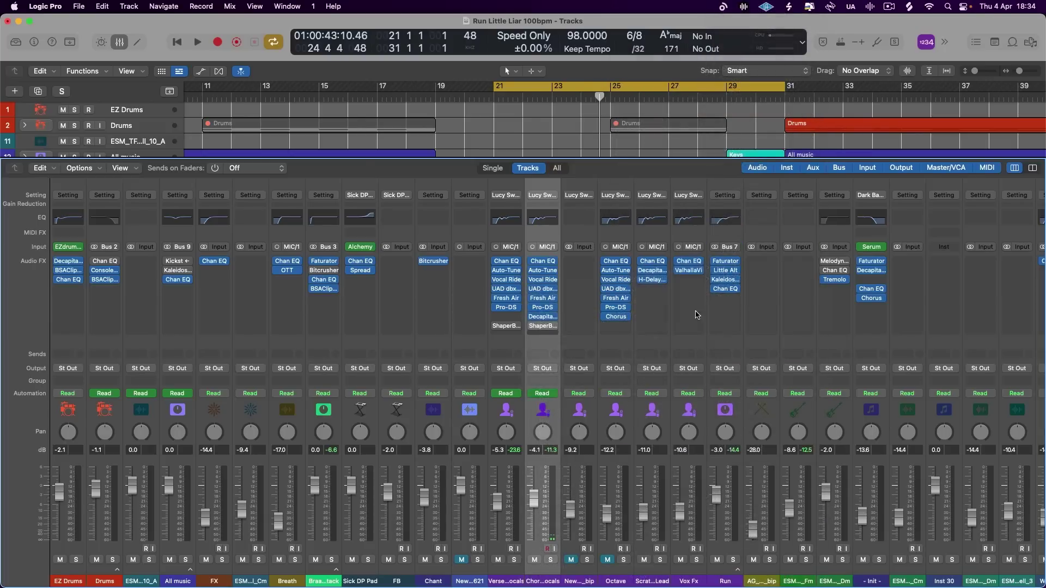
left_click(652, 279)
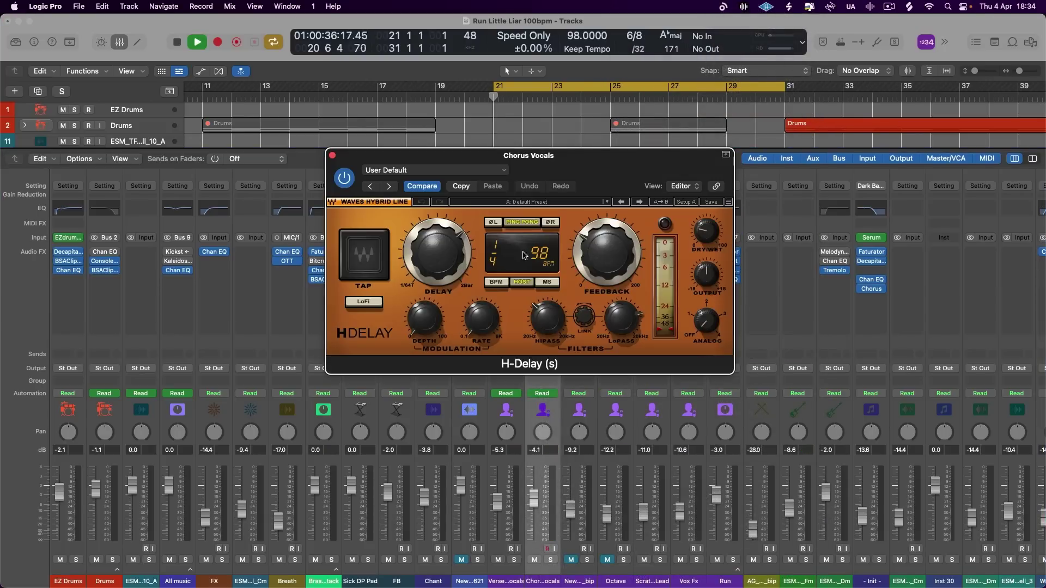
left_click_drag(436, 252, 436, 261)
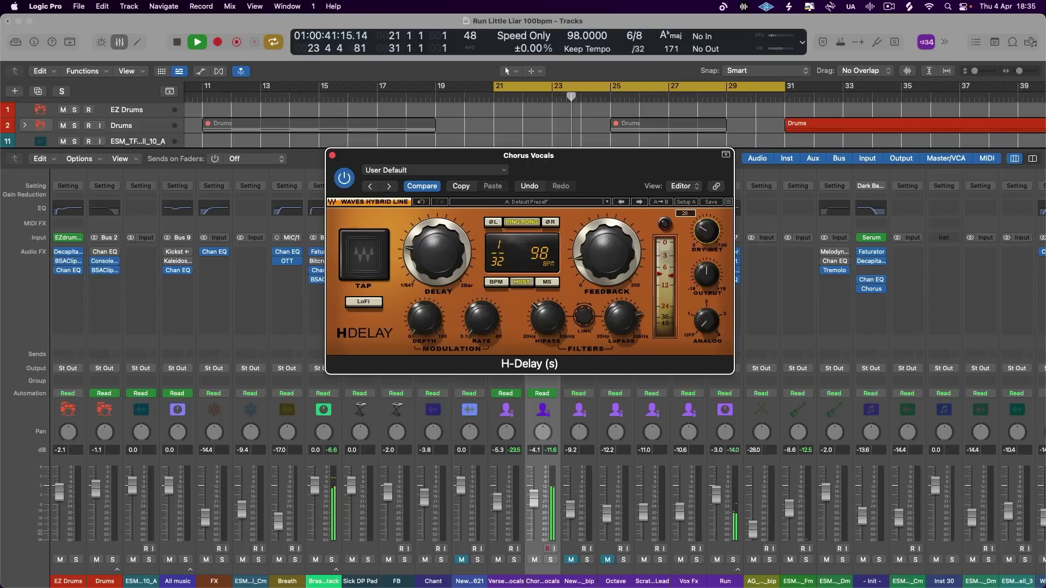
- Close the H-Delay window and the Mixer, stop playback, and lower the Chorus Vocals volume to -5.3 dB
left_click_drag(614, 255, 614, 255)
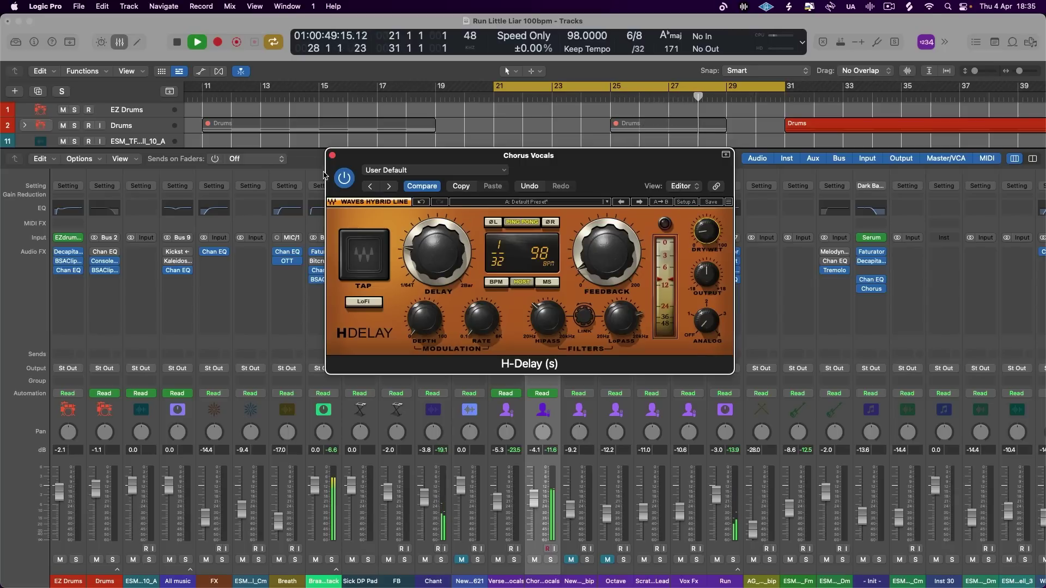
left_click(333, 156)
key("x")
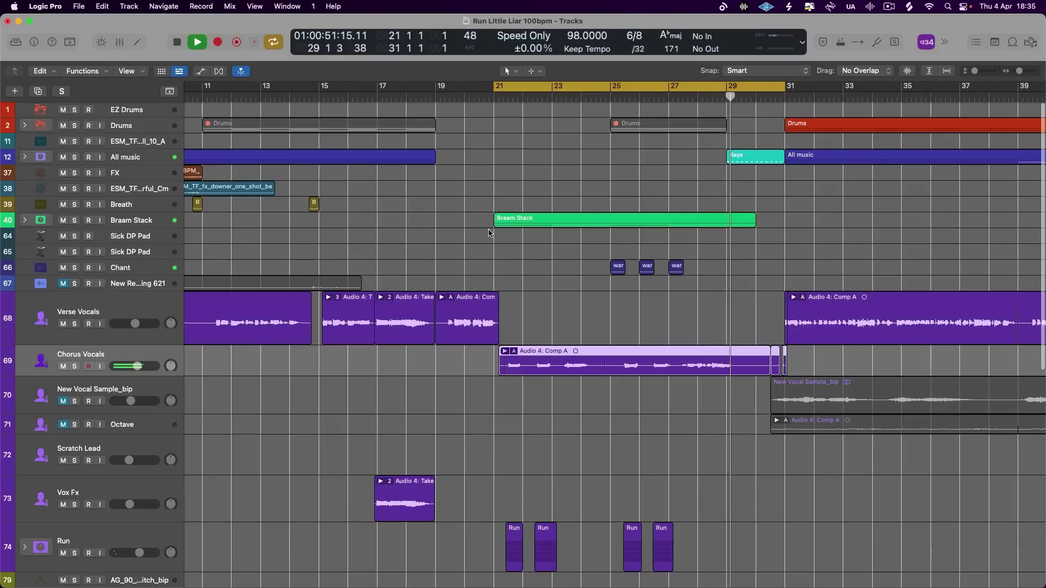
key("space")
mouse_move(137, 366)
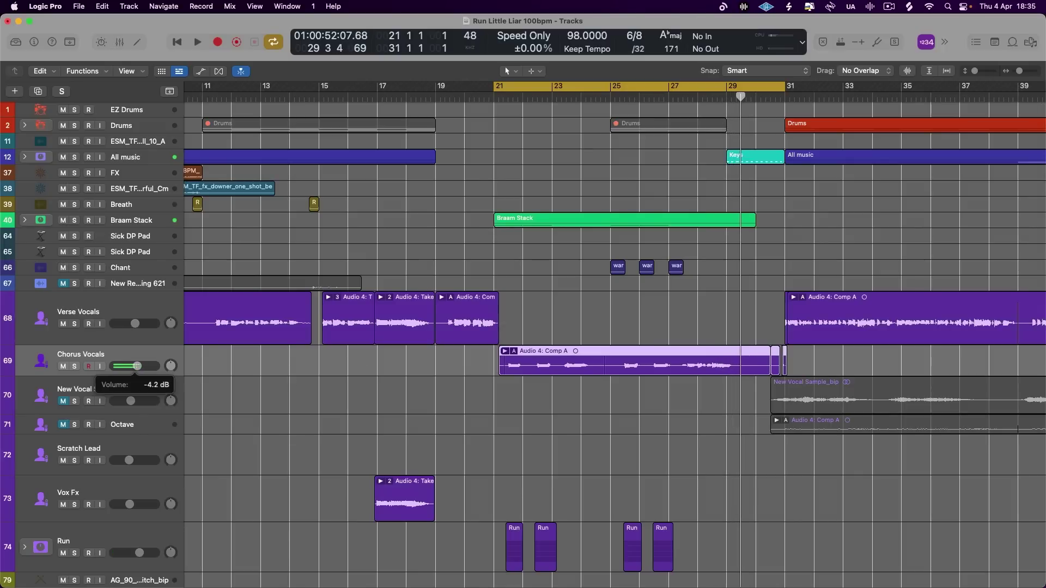
- Cycle the first verse from bar 3 to bar 21, and lower the Verse Vocals volume to -5.7 dB during playback
scroll(294, 337, "left", 10)
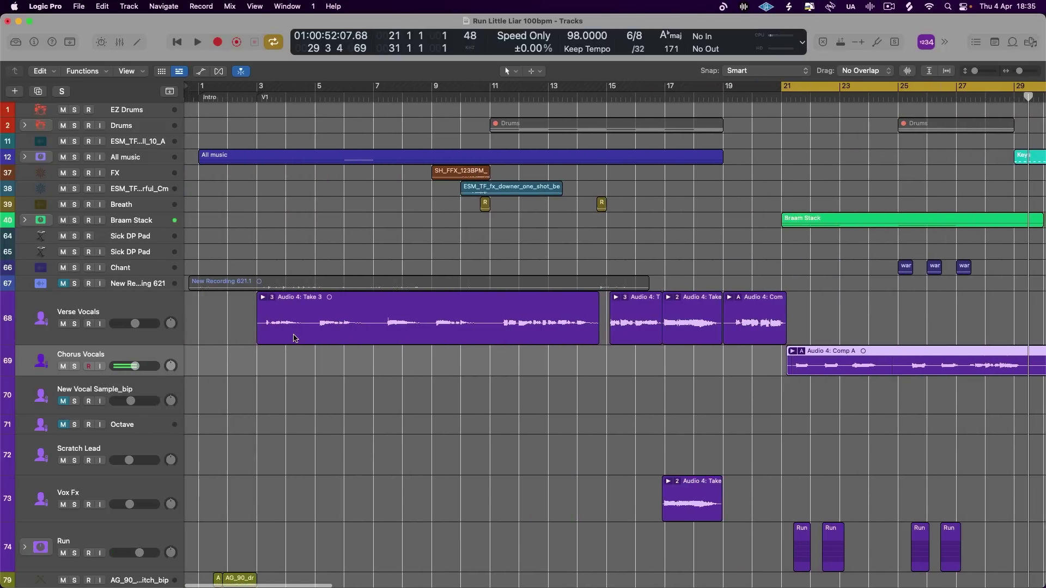
scroll(295, 338, "down", 5)
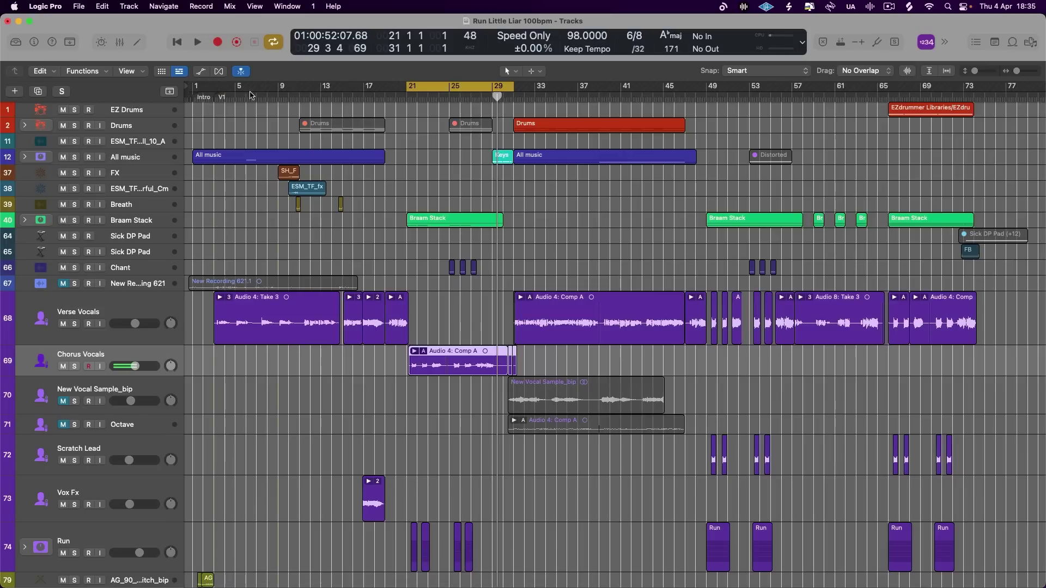
left_click_drag(220, 90, 407, 90)
key("space")
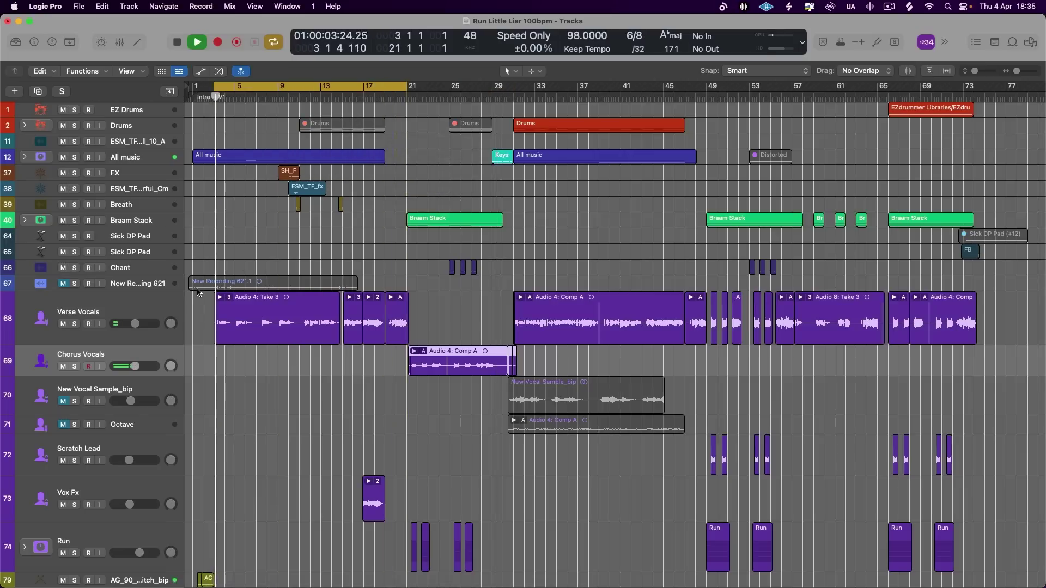
left_click(82, 327)
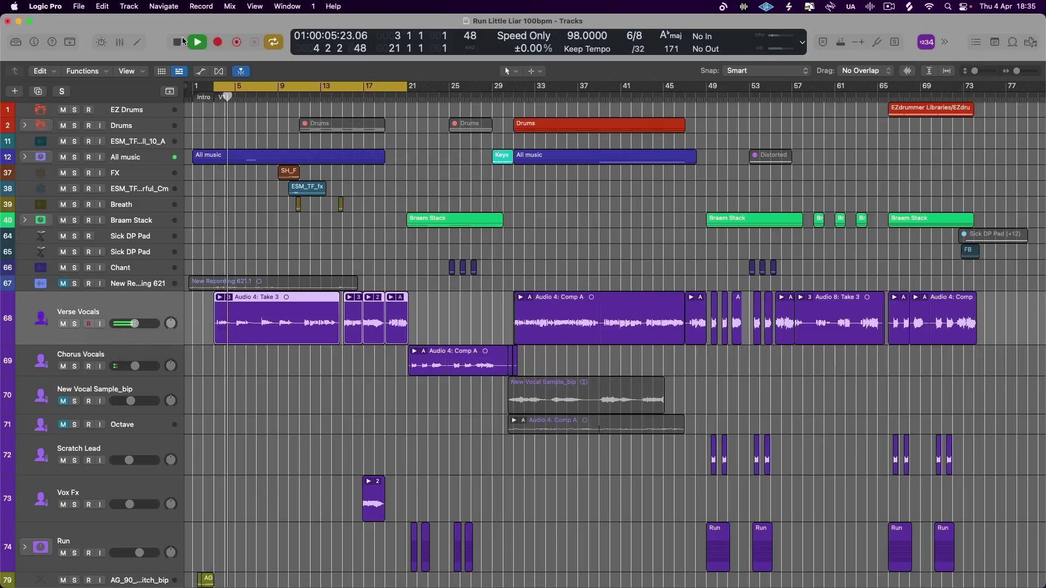
- Add a send to Bus 12 on the Verse Vocals channel and dial in its level while the verse plays
key("x")
key("space")
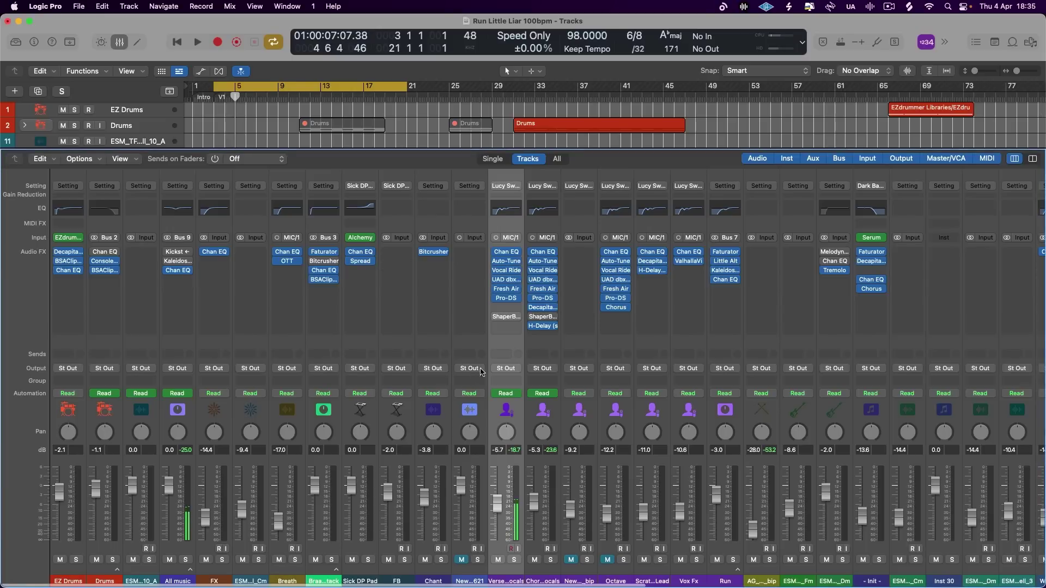
left_click(504, 354)
mouse_move(520, 372)
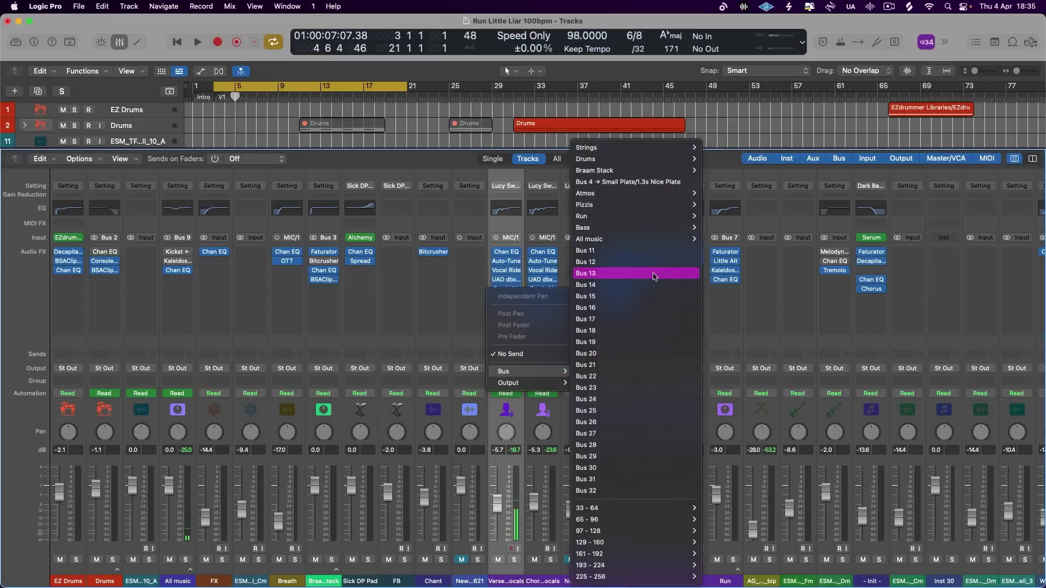
left_click(640, 262)
scroll(557, 357, "right", 15)
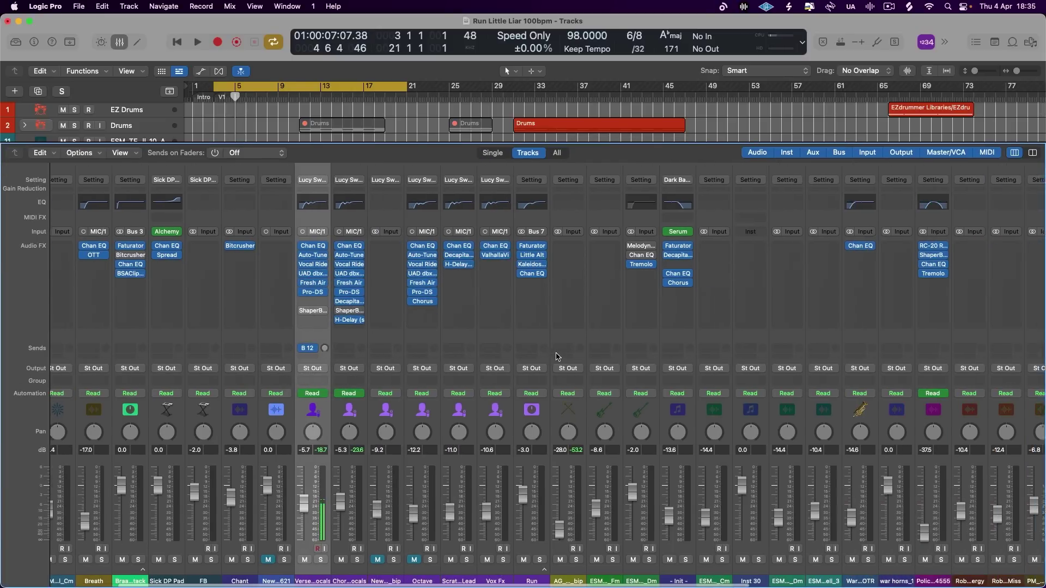
scroll(456, 376, "left", 15)
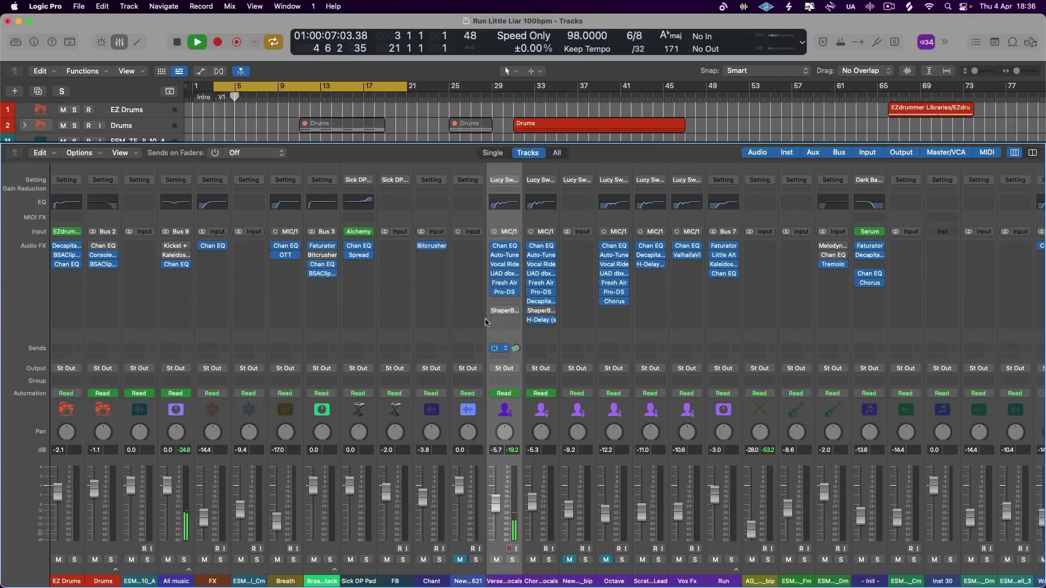
left_click(120, 44)
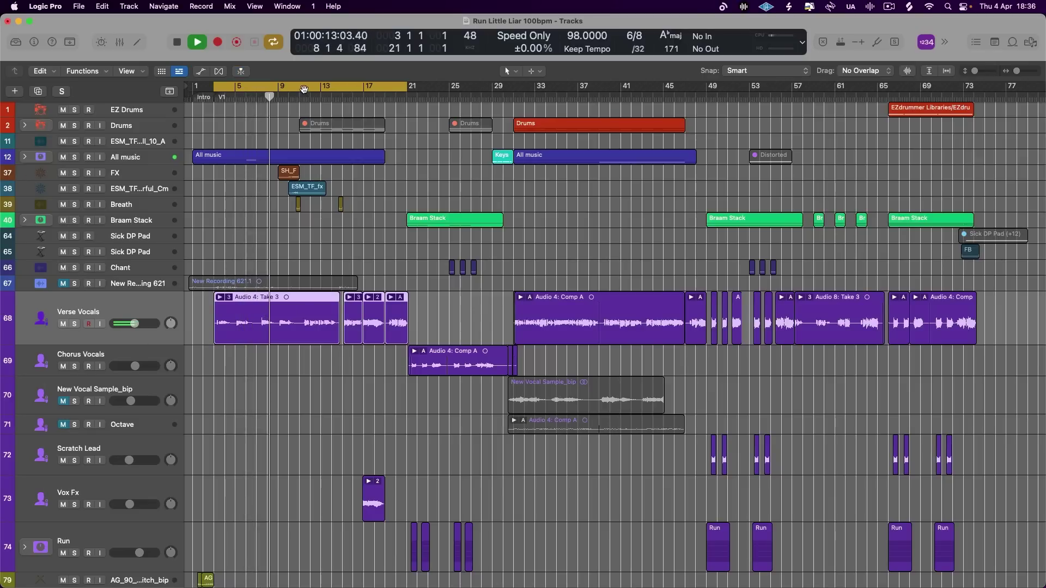
key("space")
- Turn off cycling, play the chorus from bar 21, and mute the Run track
key("c")
left_click(405, 98)
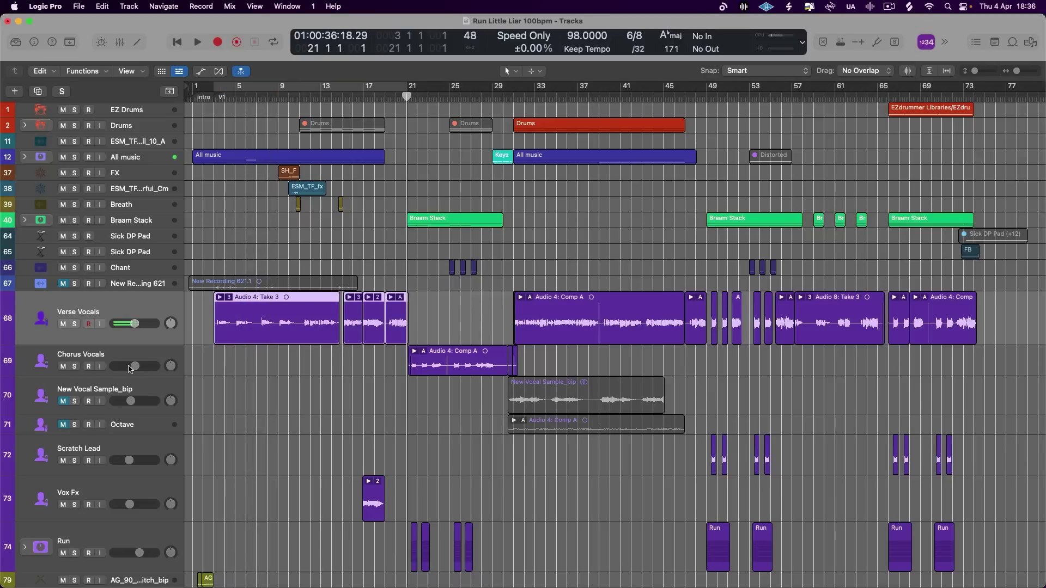
left_click(77, 367)
left_click(433, 351)
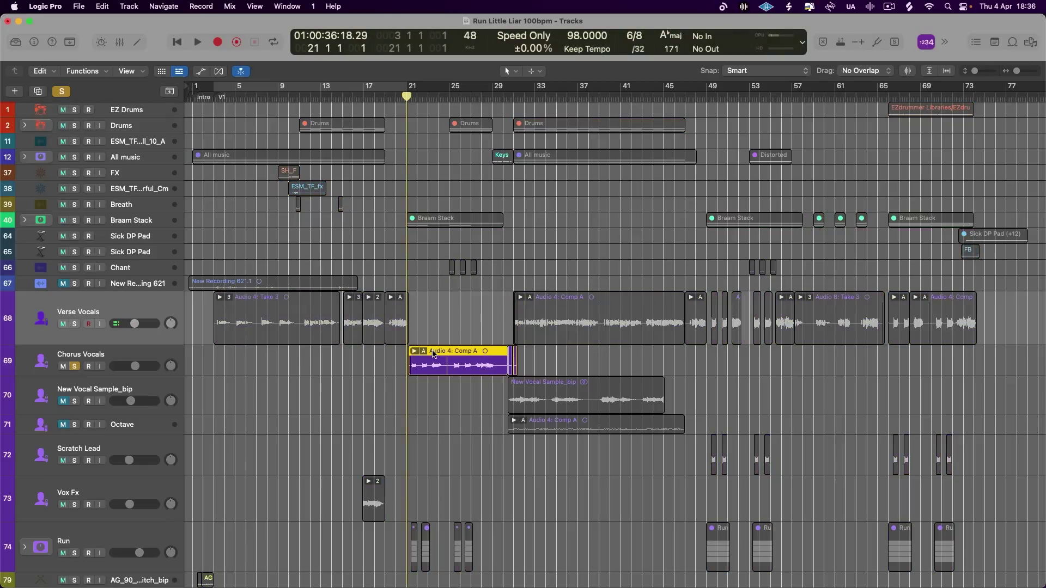
key("s")
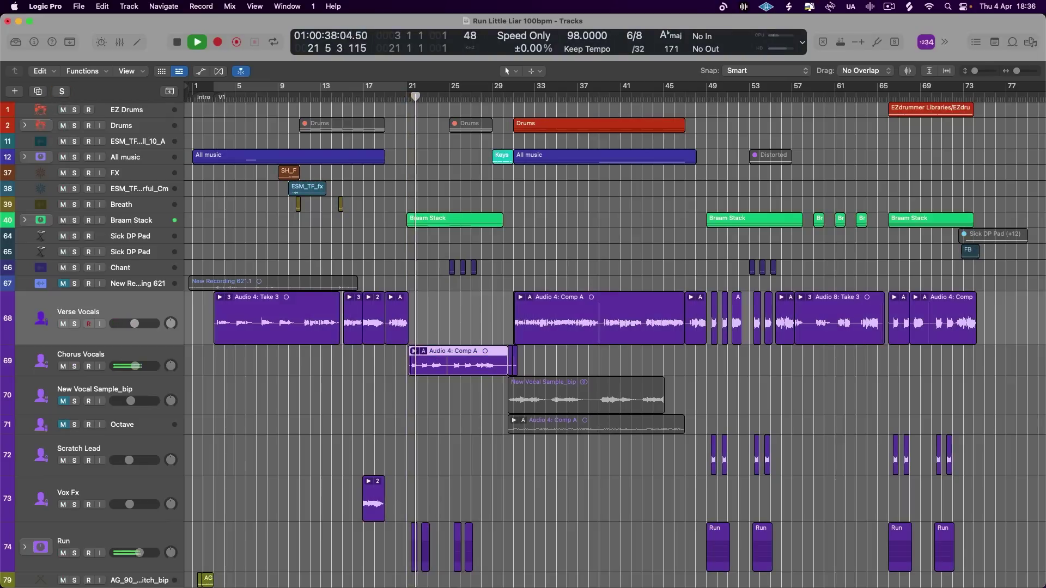
key("ctrl+m")
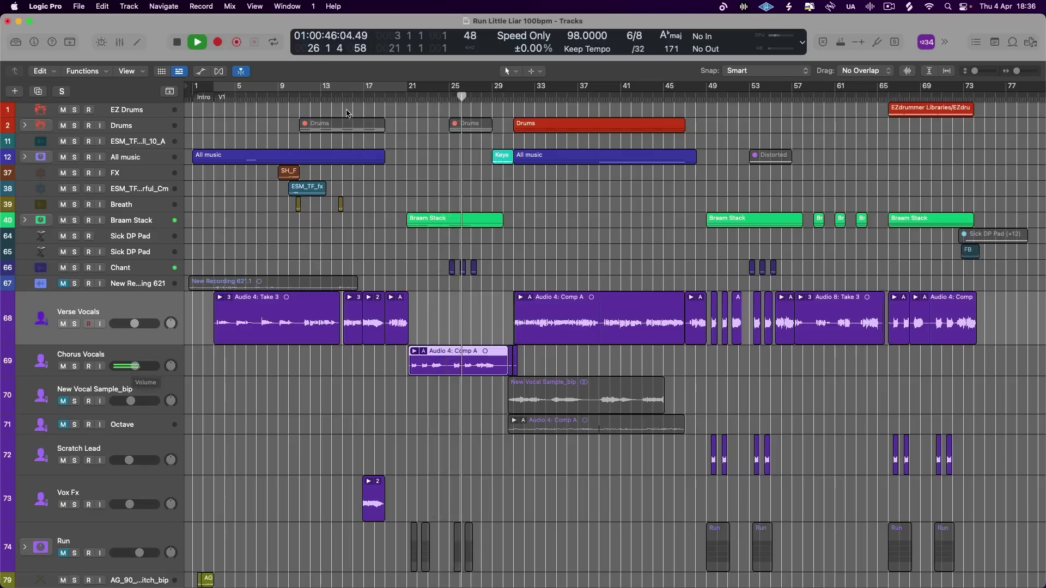
key("space")
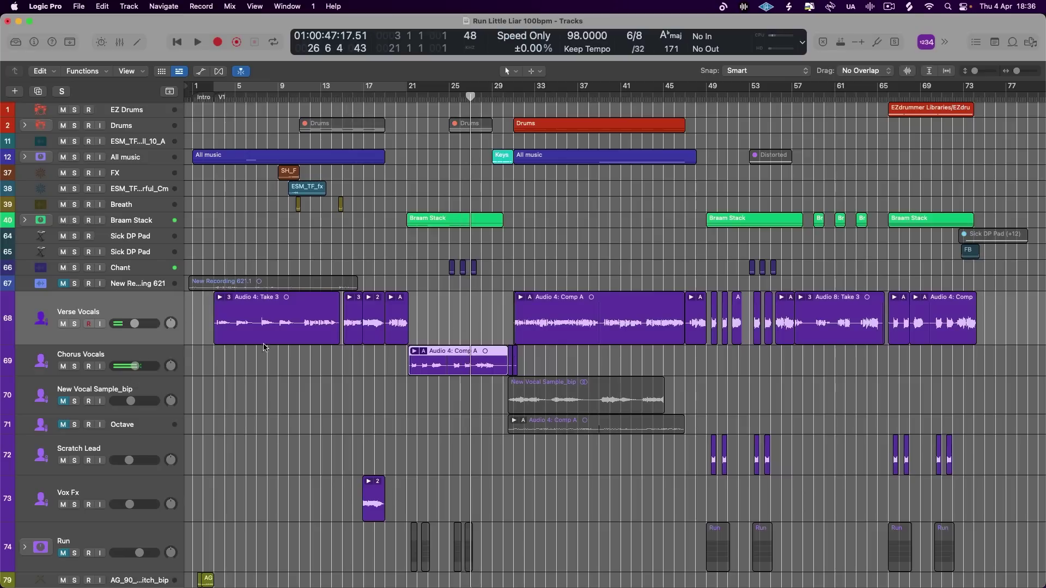
- Play the second verse from bar 31 and set the cycle range to bars 31 to 47
scroll(367, 356, "right", 3)
left_click(448, 97)
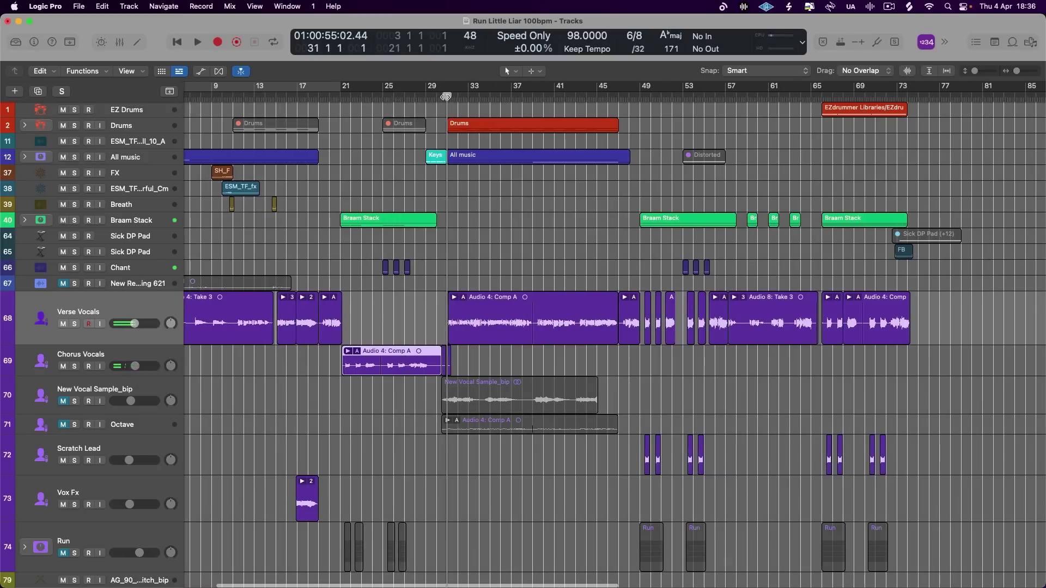
key("space")
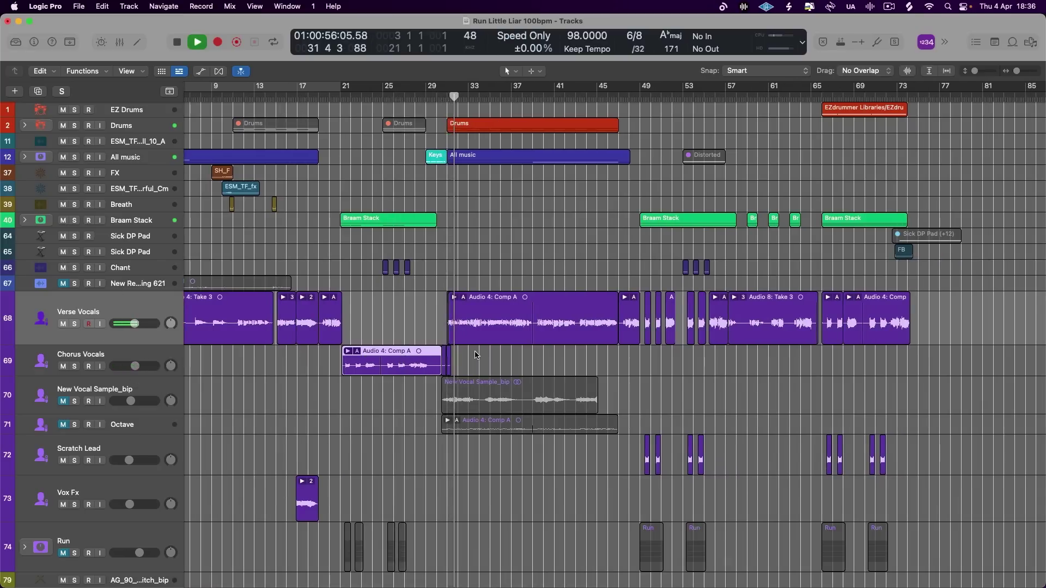
scroll(479, 351, "up", 5)
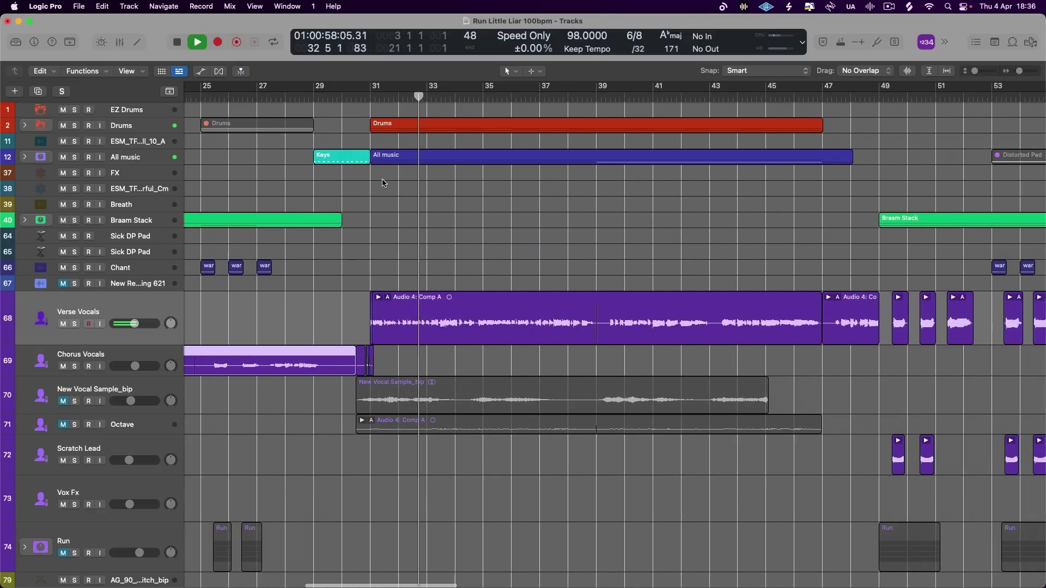
key("super+u")
key("space")
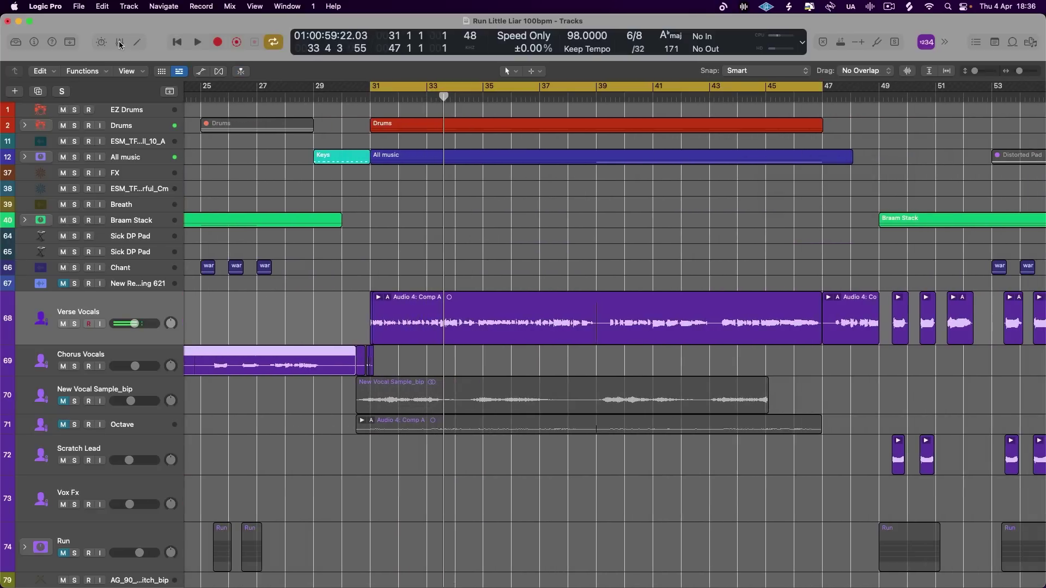
- Lower the Verse Vocals send to Bus 12 to -33.1 dB and play the second verse with it
left_click(120, 41)
left_click_drag(516, 348, 516, 375)
key("space")
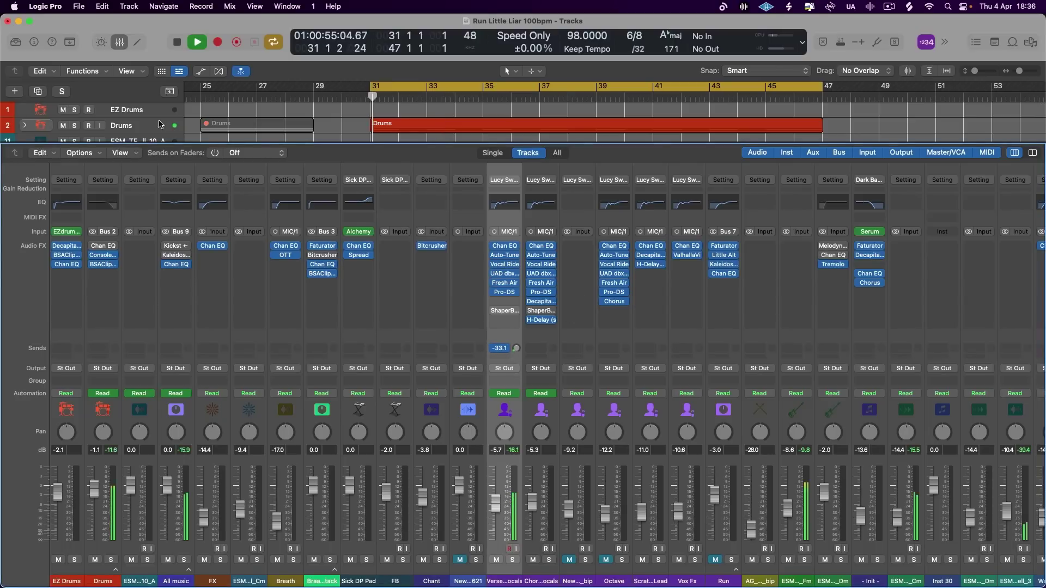
key("x")
- Turn off cycling, place the playhead at bar 49, and raise the Scratch Lead volume to -10.2 dB
scroll(418, 403, "down", 6)
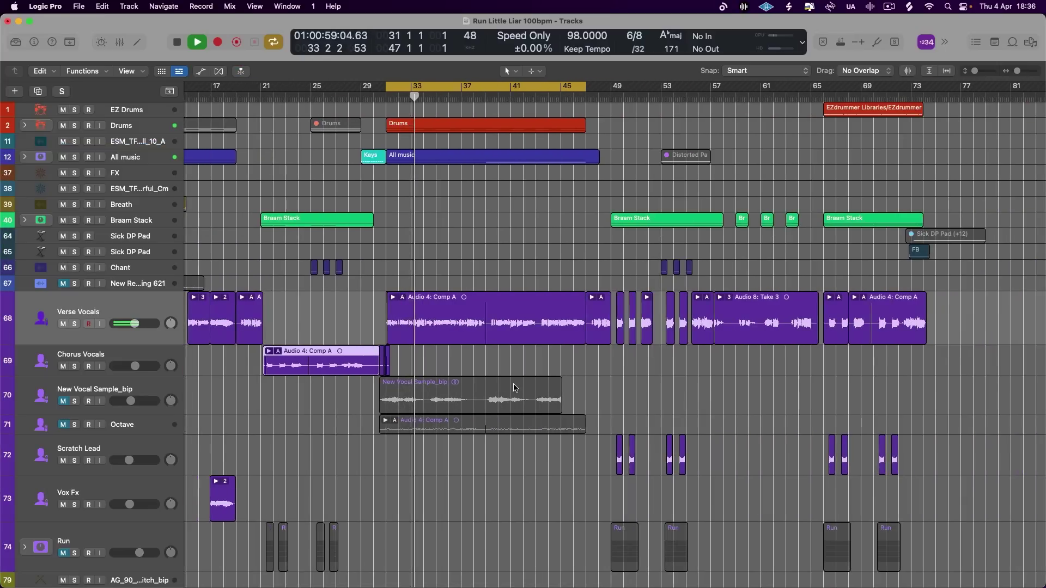
key("c")
scroll(776, 324, "right", 5)
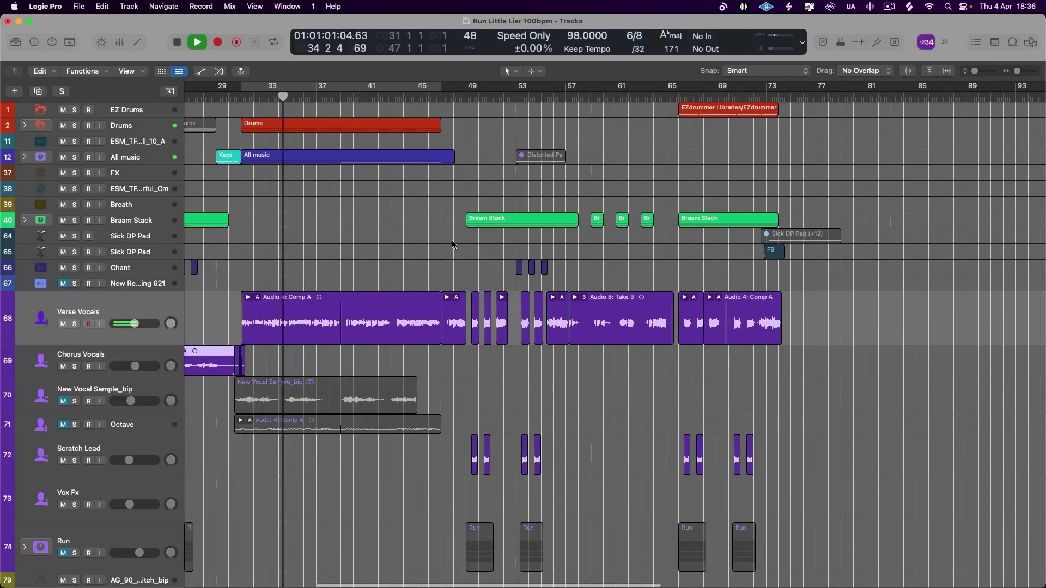
scroll(476, 250, "left", 2)
key("space")
left_click(528, 100)
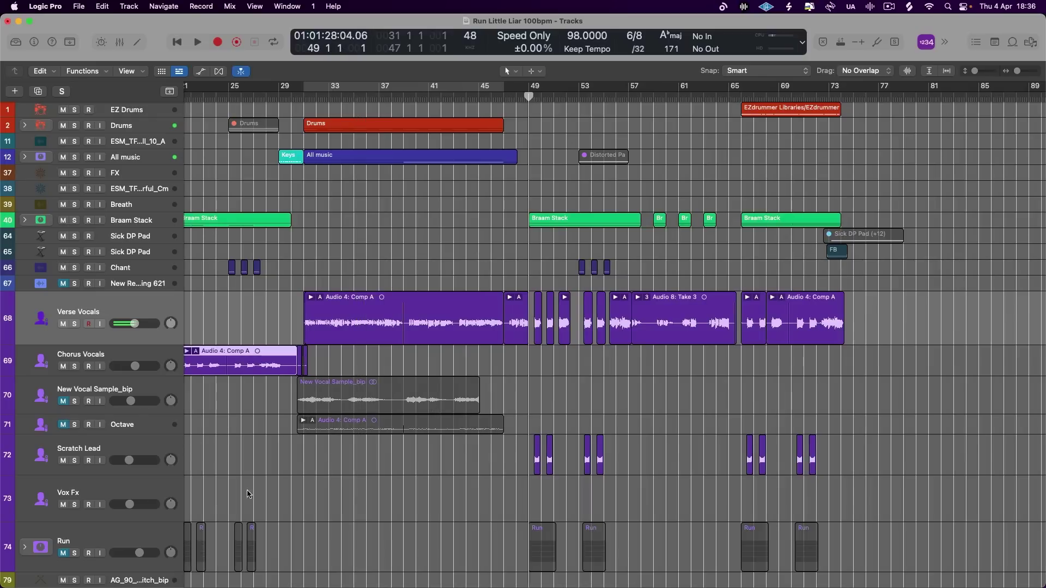
left_click(129, 461)
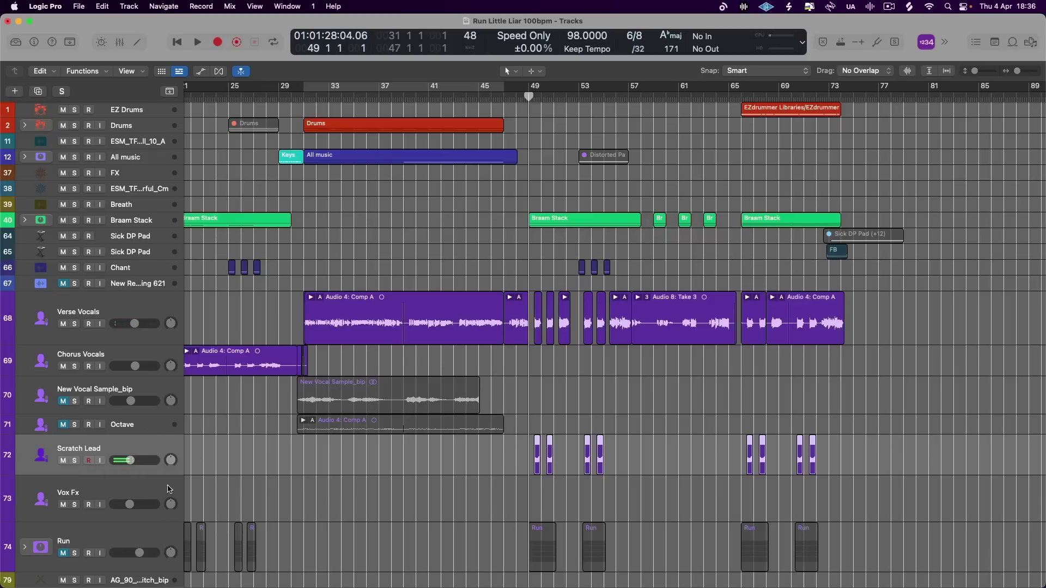
- Audition the vocals briefly from bar 57 and inspect the Verse Vocals channel strip in the Mixer
scroll(557, 467, "right", 3)
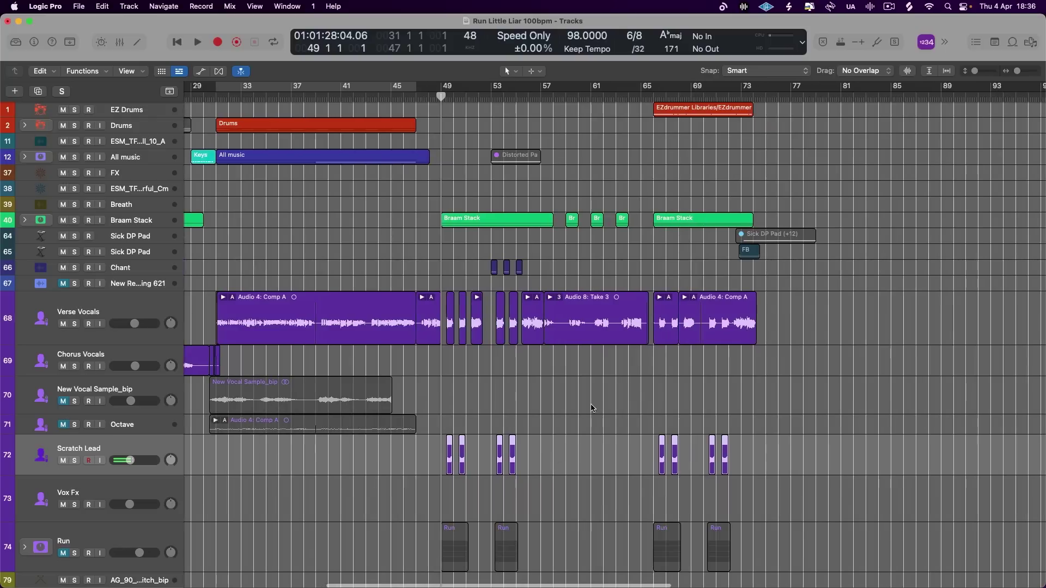
left_click(549, 96)
key("space")
key("space")
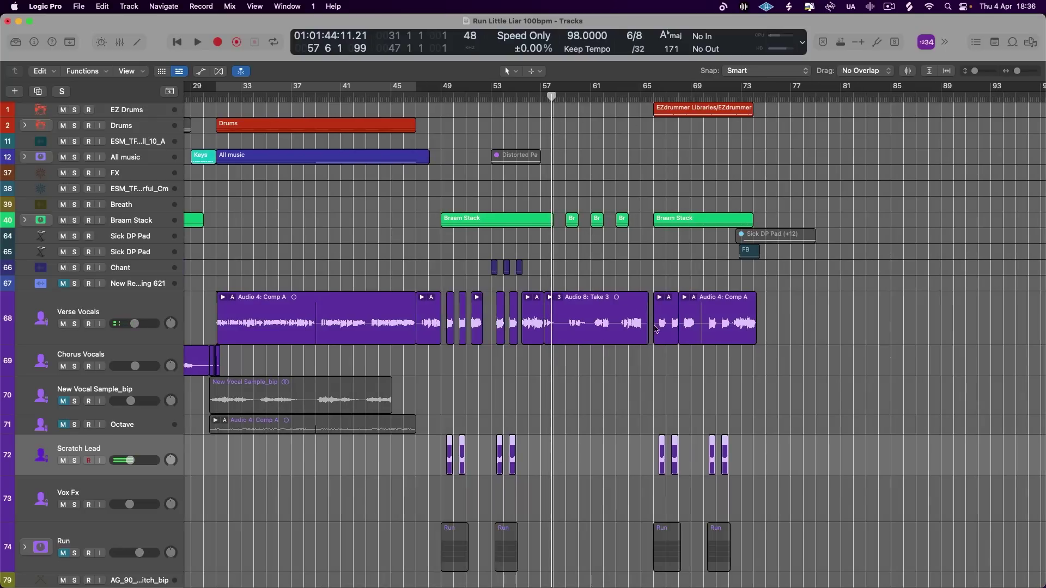
left_click(119, 297)
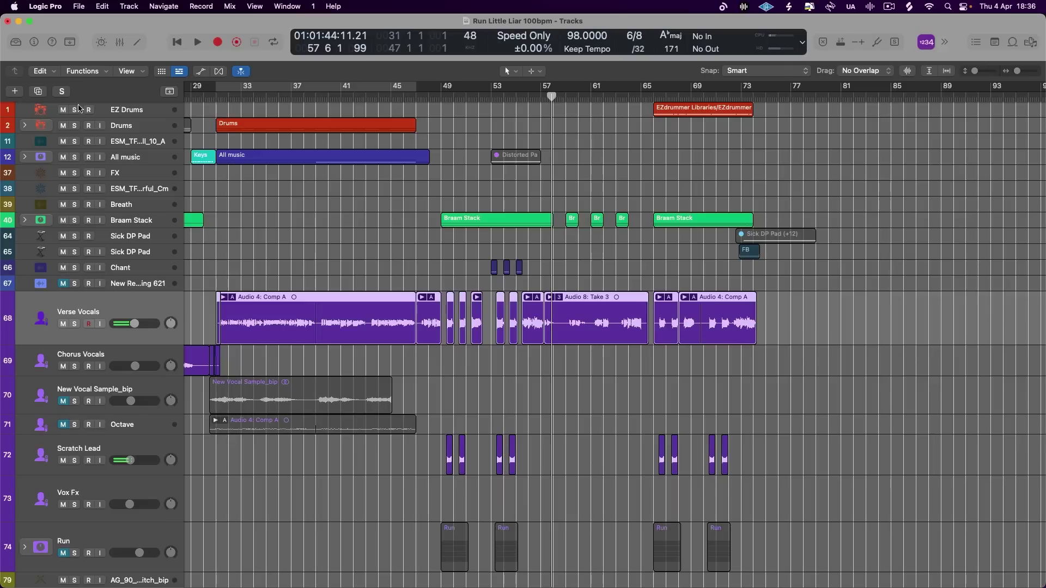
left_click(120, 42)
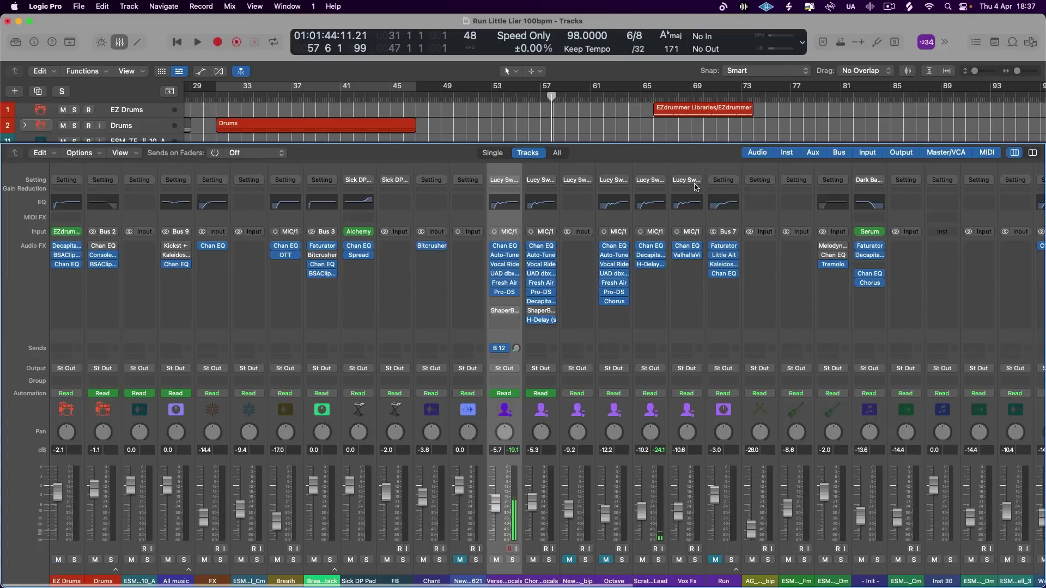
left_click(119, 42)
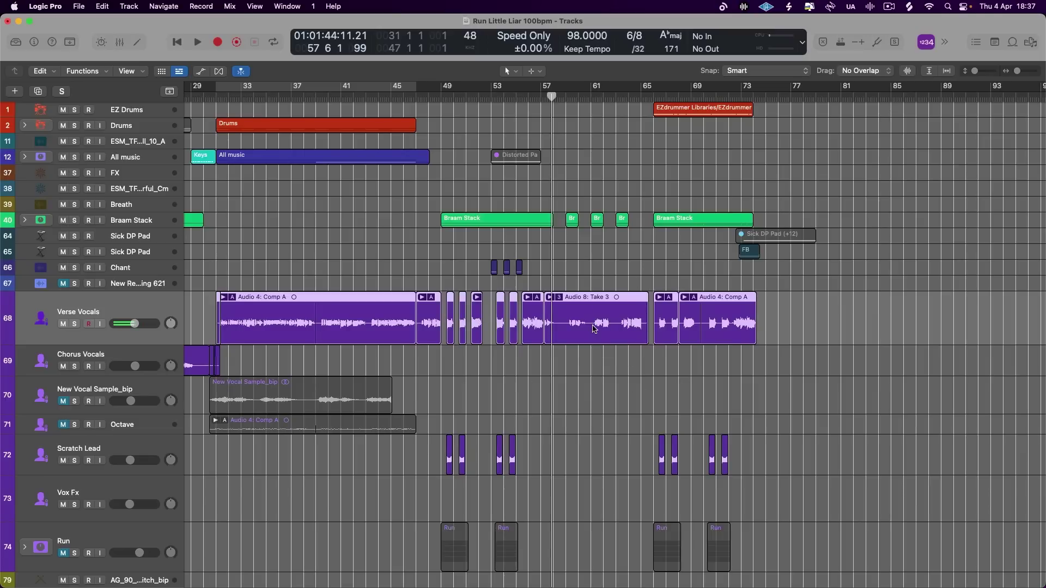
- Set the cycle range to bars 3 to 47 and select the Chorus Vocals track
scroll(599, 321, "right", 5)
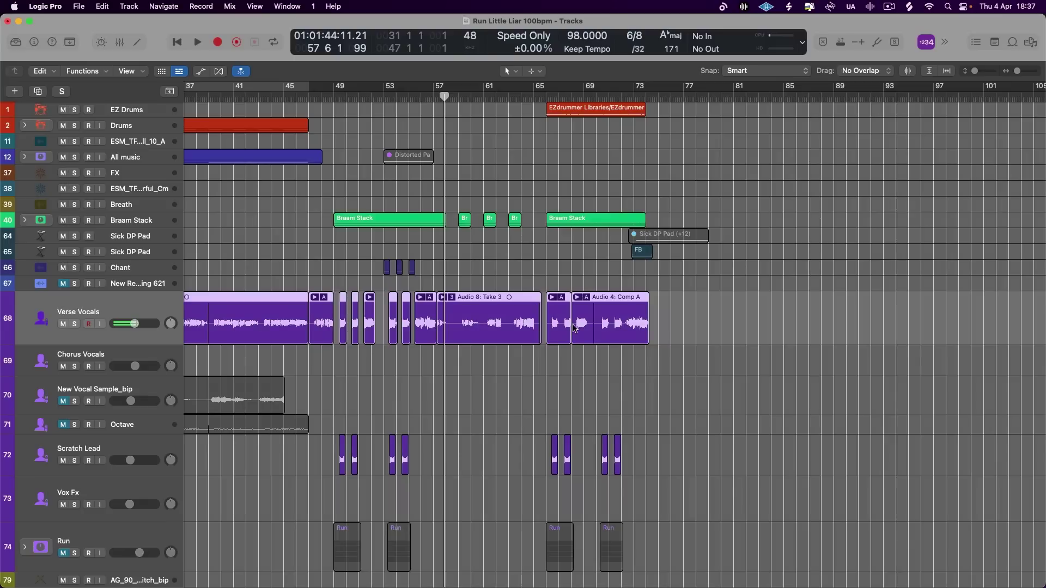
scroll(574, 327, "left", 15)
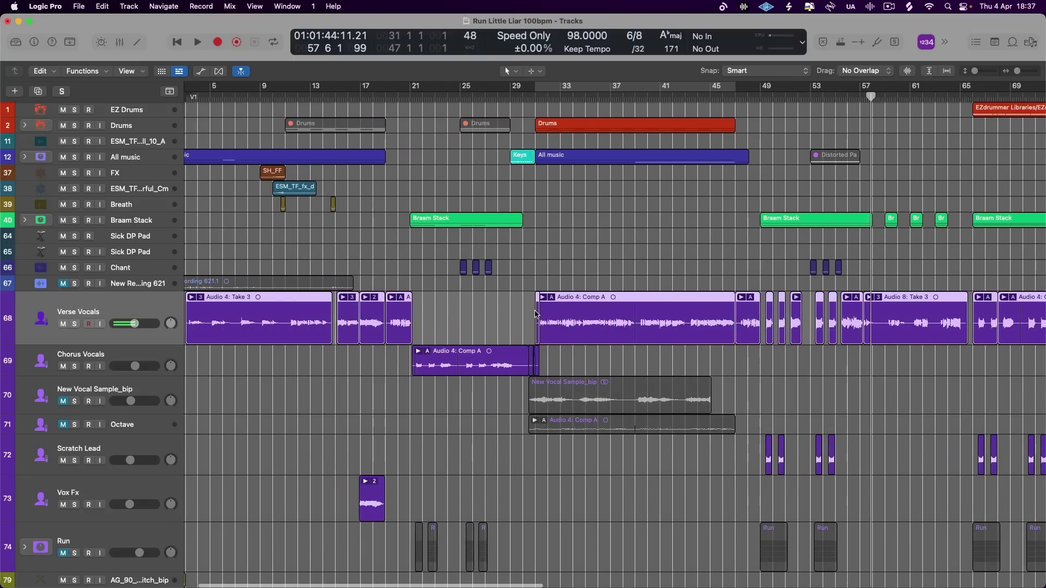
scroll(535, 314, "left", 3)
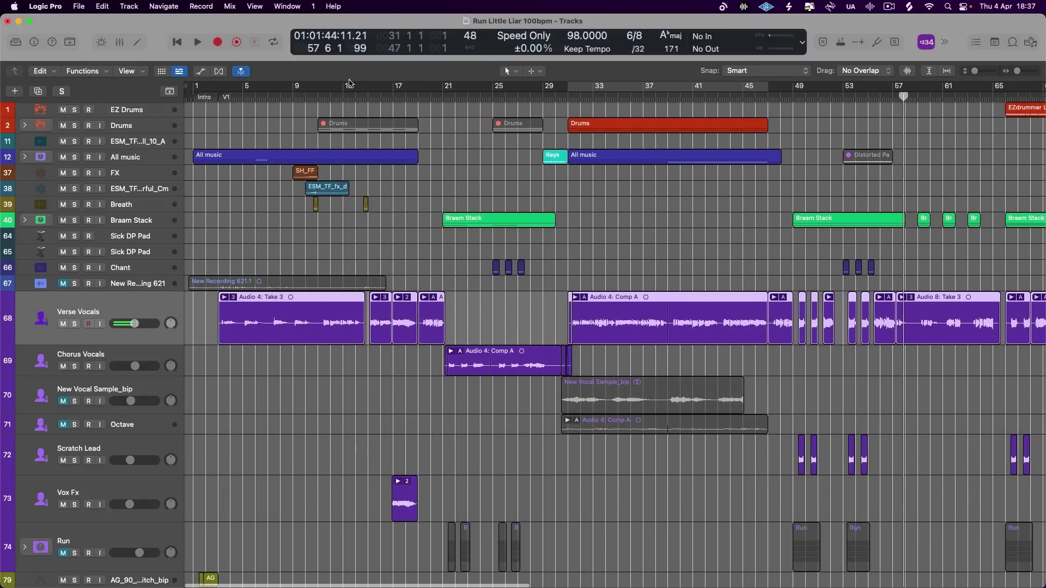
left_click_drag(218, 93, 770, 170)
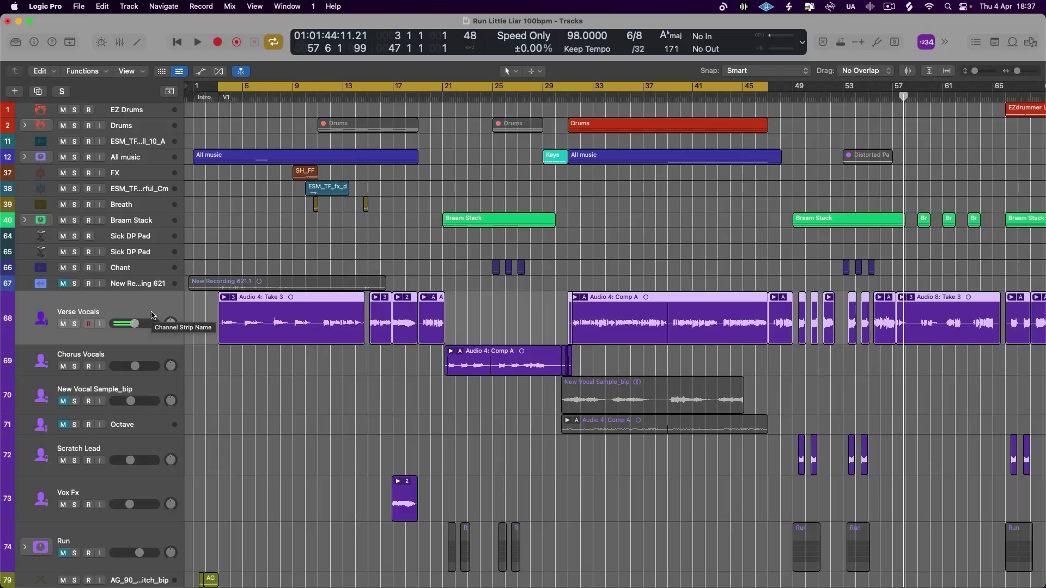
left_click(135, 357)
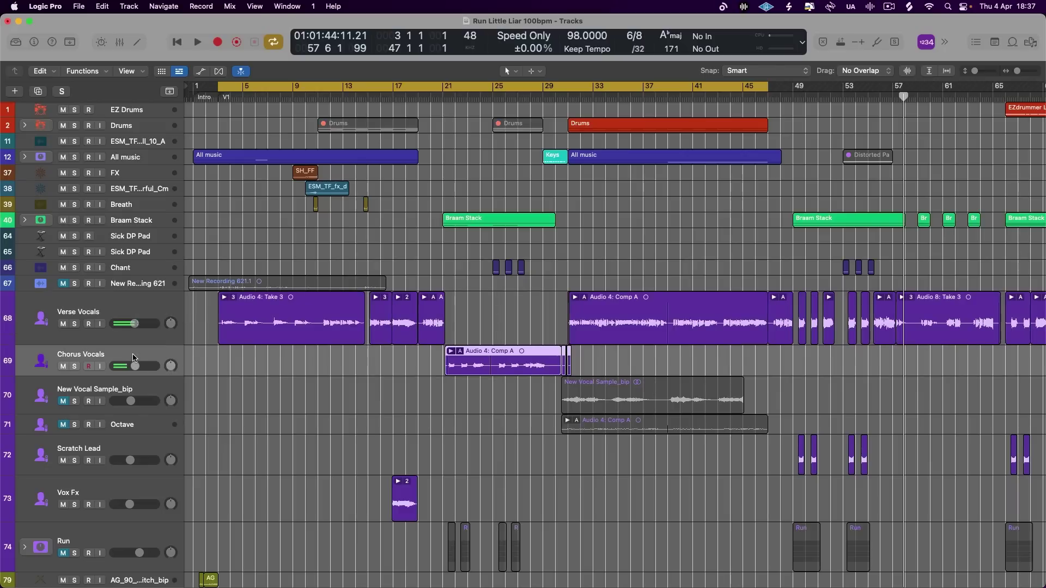
left_click(139, 309, "shift")
left_click_drag(146, 342, 148, 346)
left_click(151, 356)
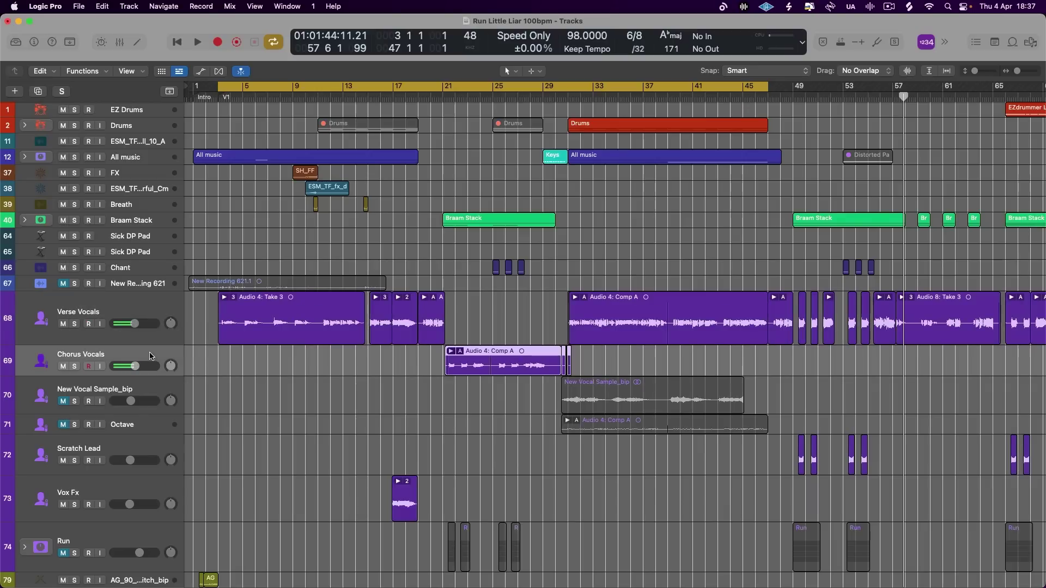